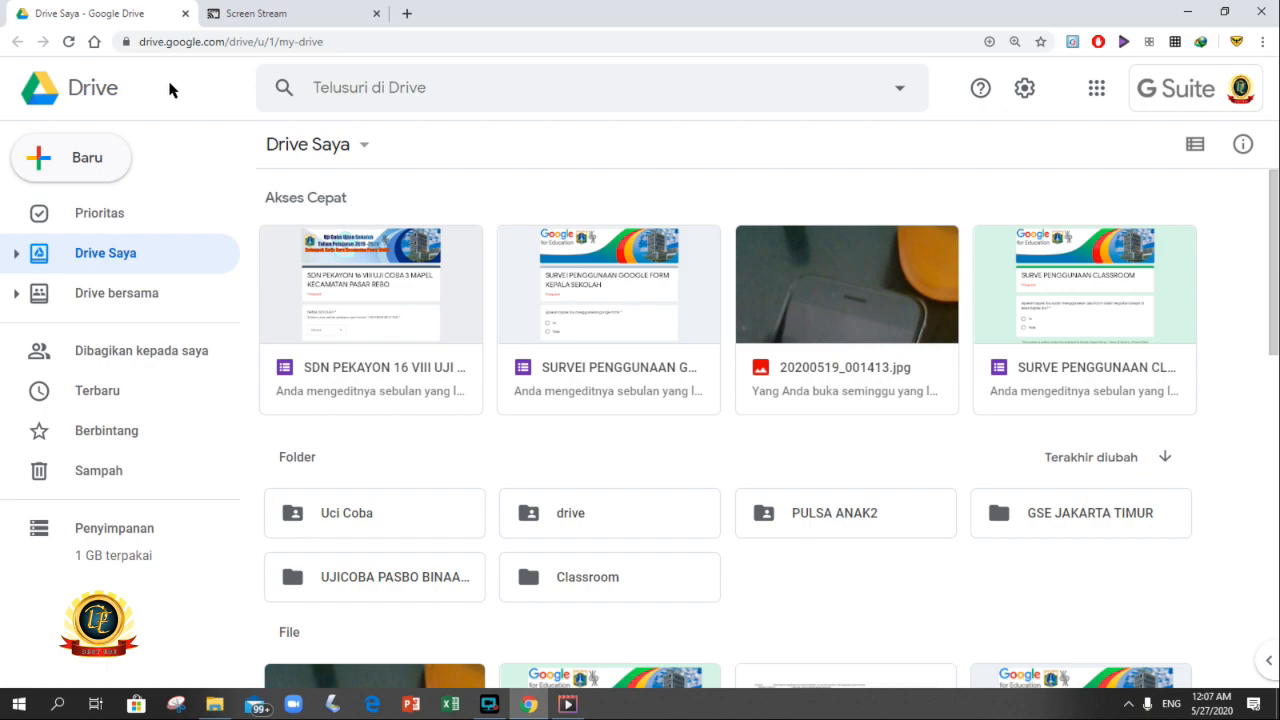
Create a new blank Google Form from Drive.
left_click(57, 155)
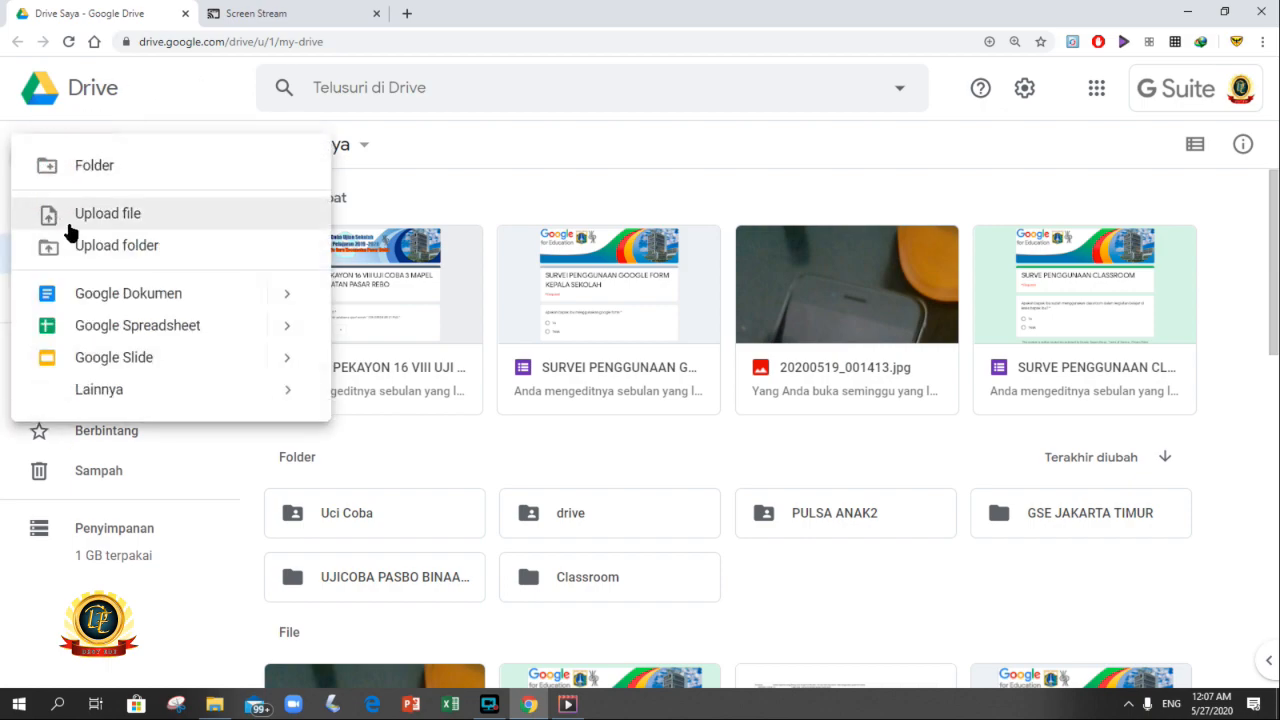
mouse_move(136, 394)
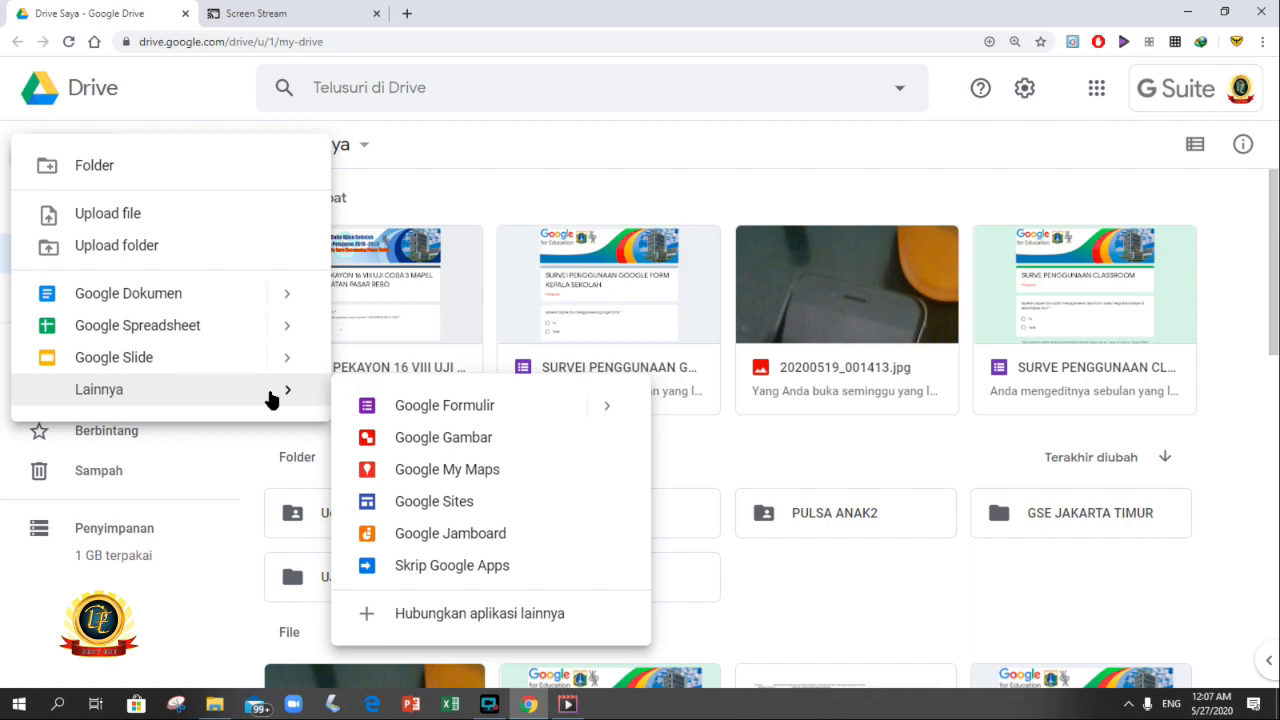
left_click(605, 410)
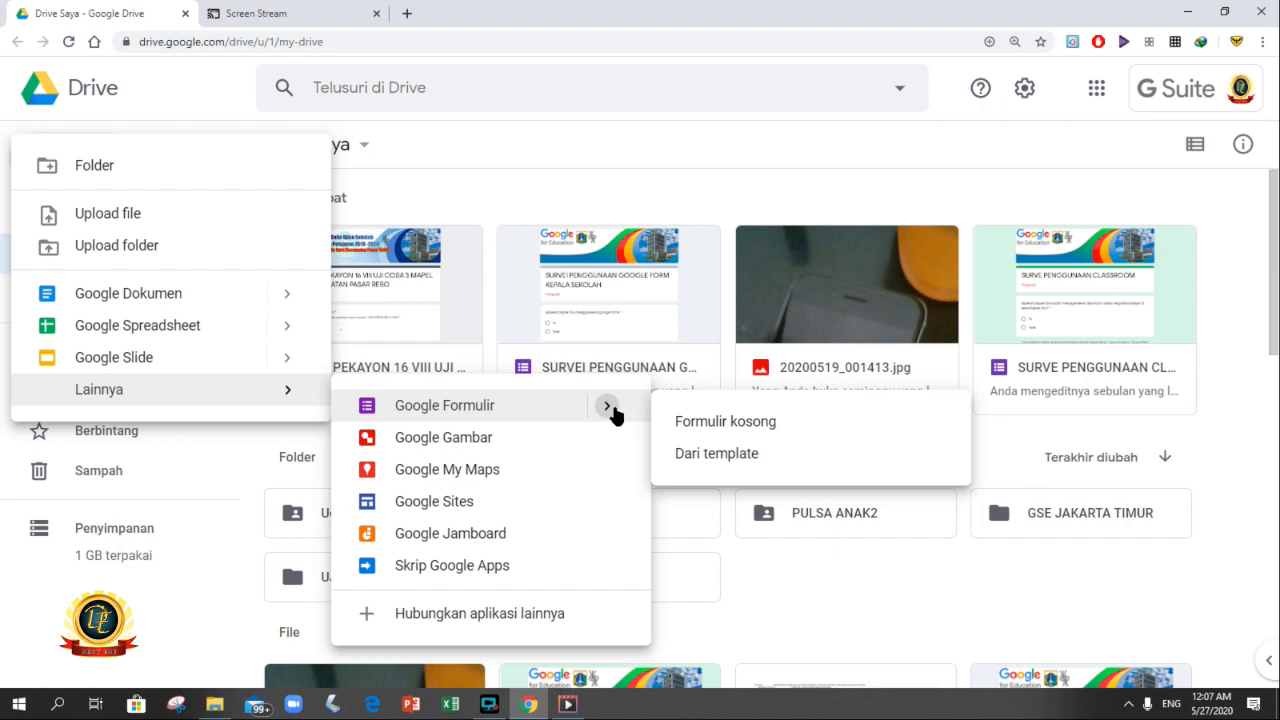
left_click(692, 424)
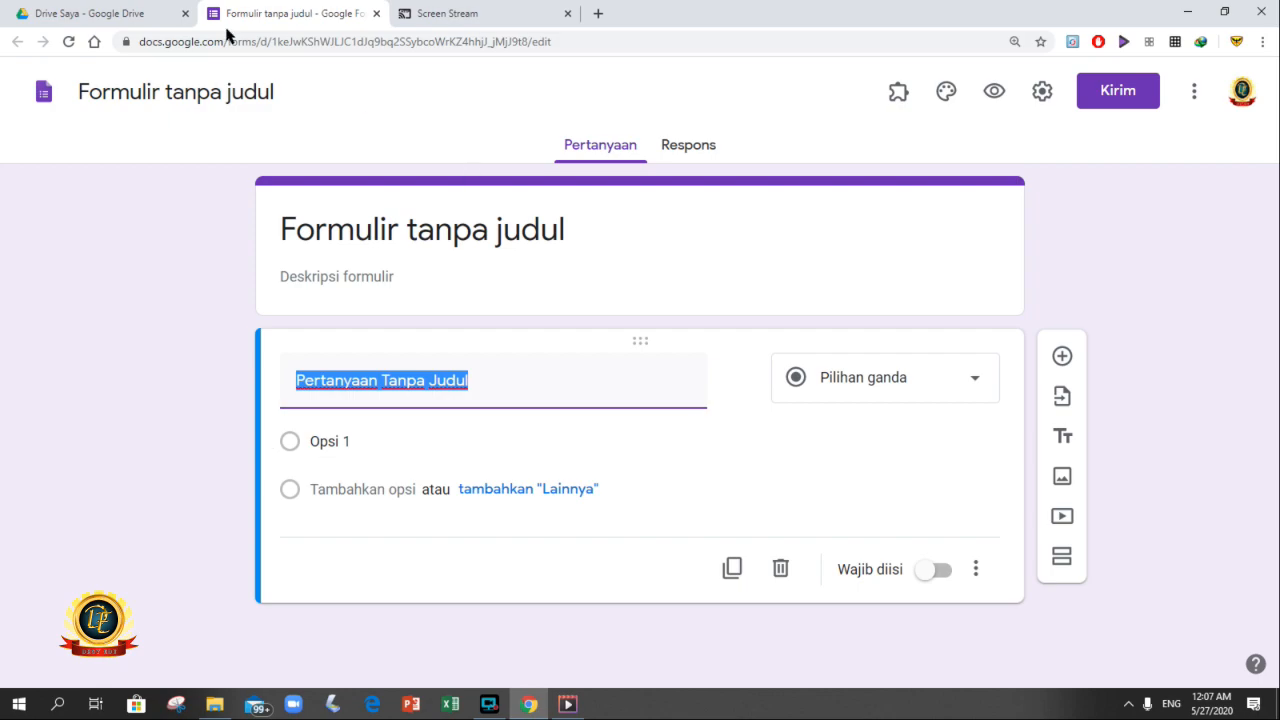
Open the Google Forms start page from Drive to view its template choices, and return to the untitled form.
left_click(122, 15)
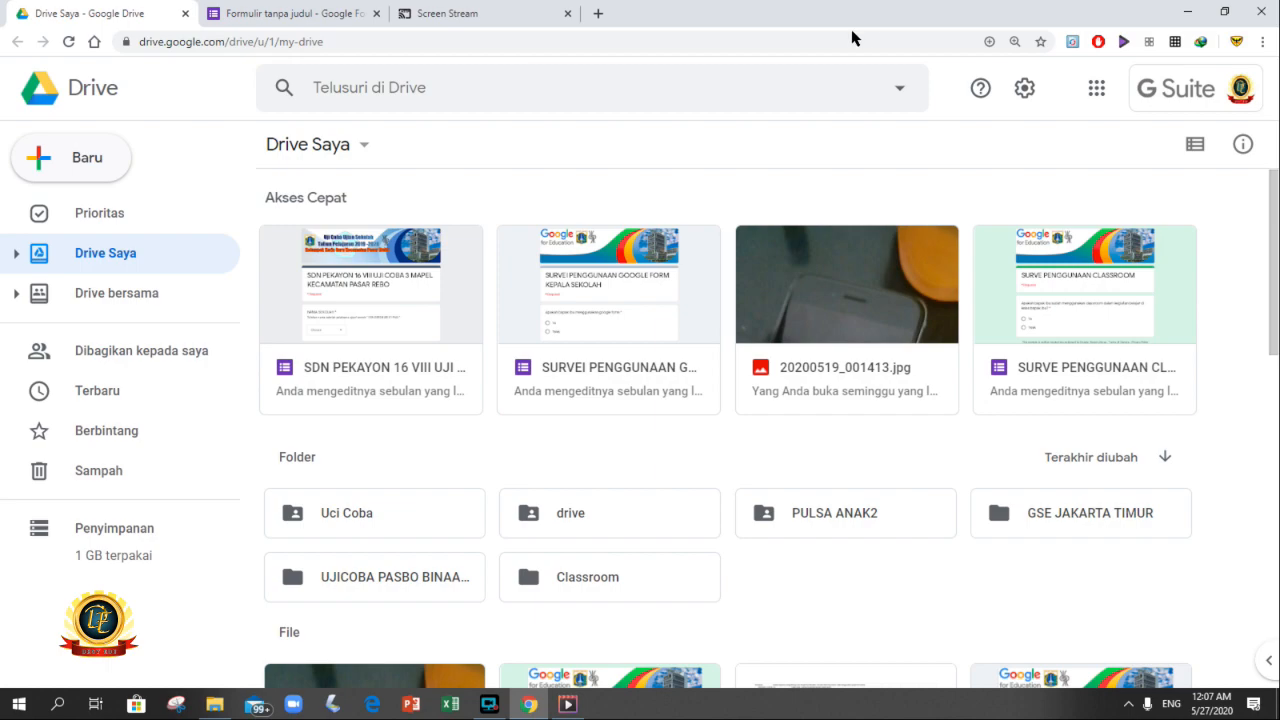
left_click(1097, 92)
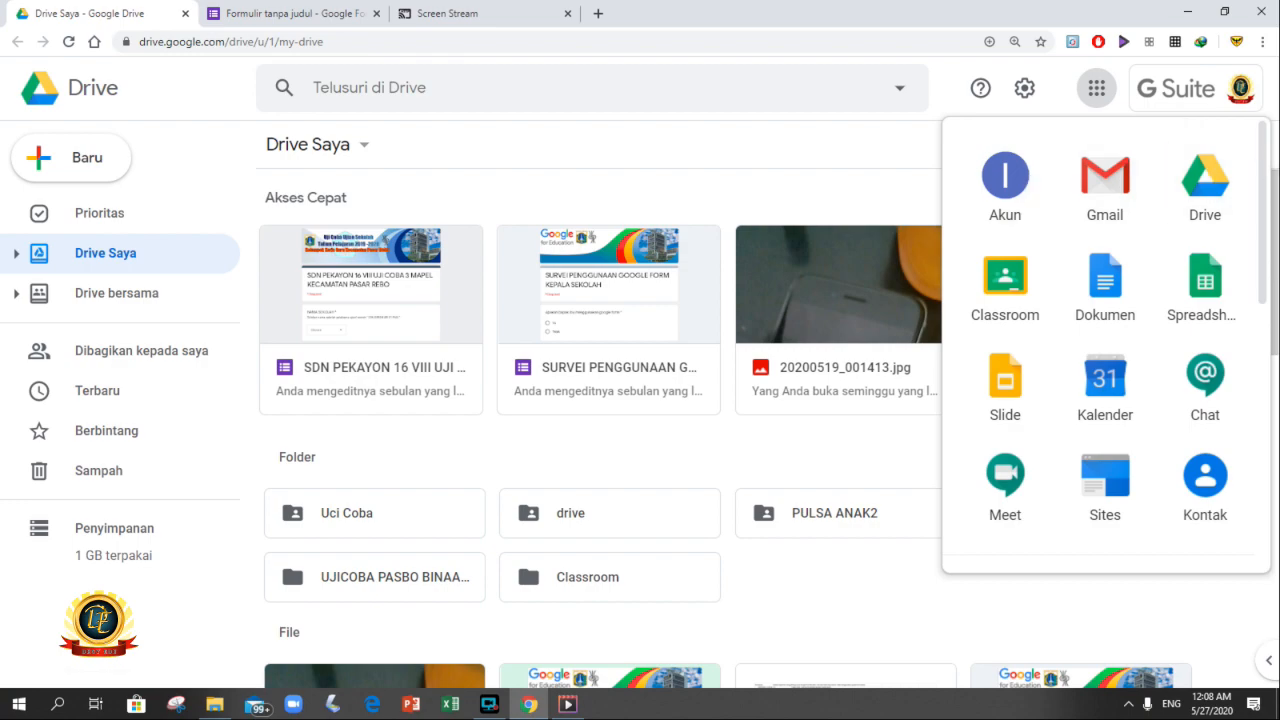
left_click_drag(1262, 162, 1267, 310)
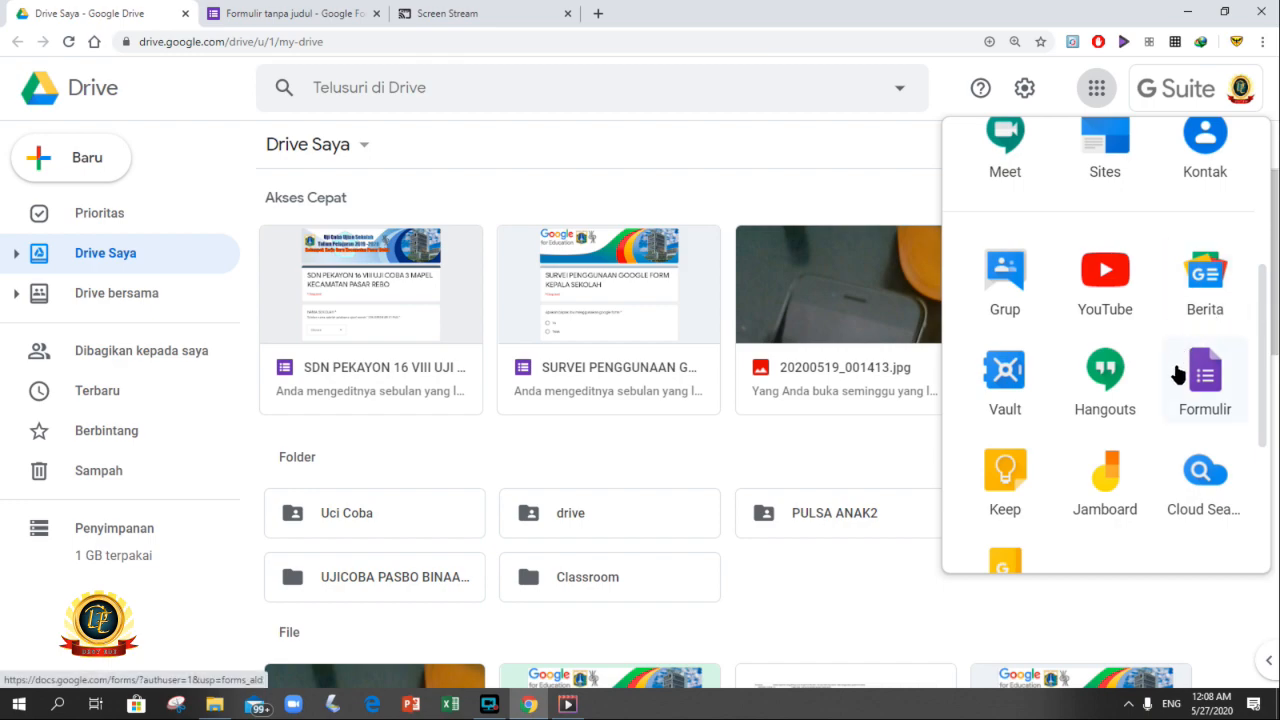
left_click(1218, 405)
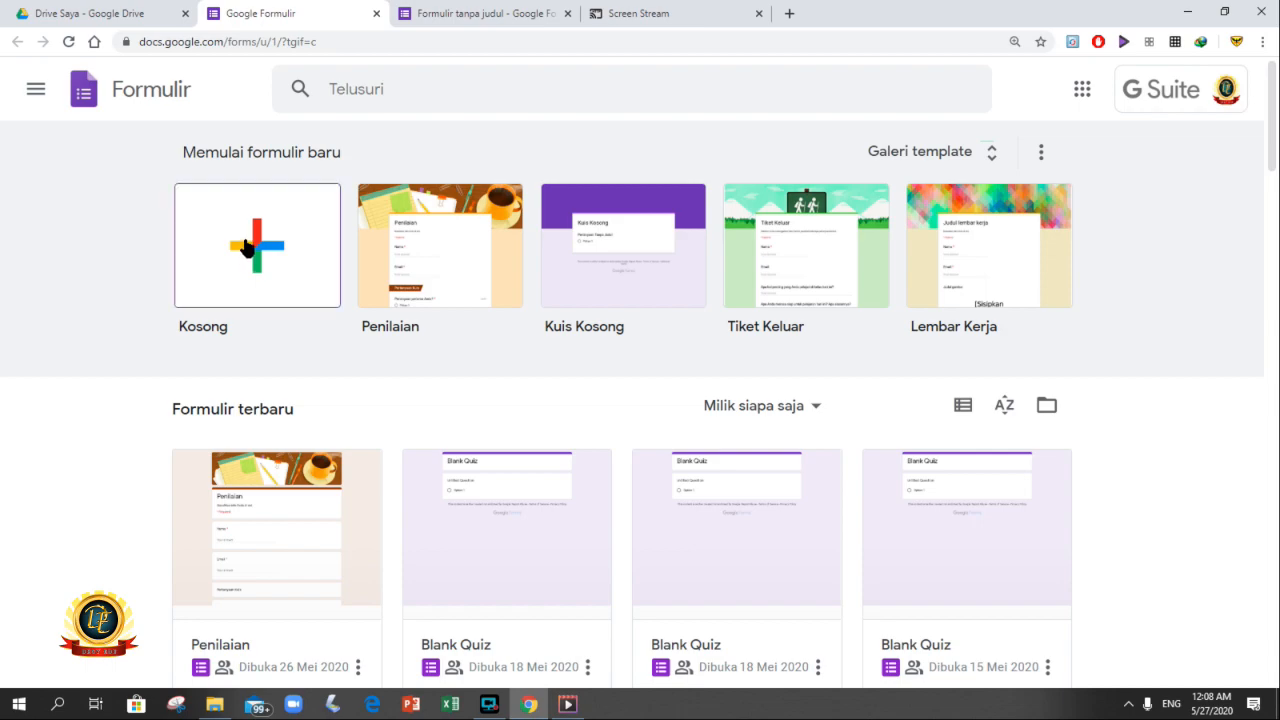
left_click(433, 20)
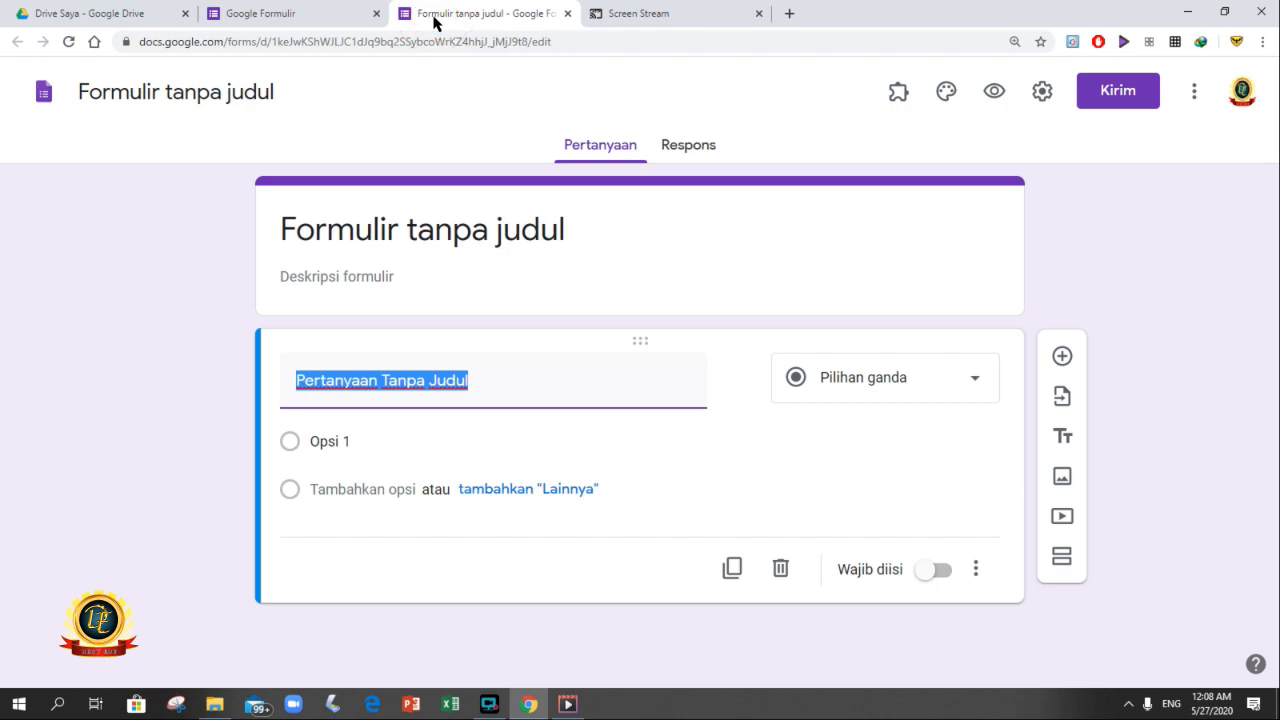
left_click(338, 9)
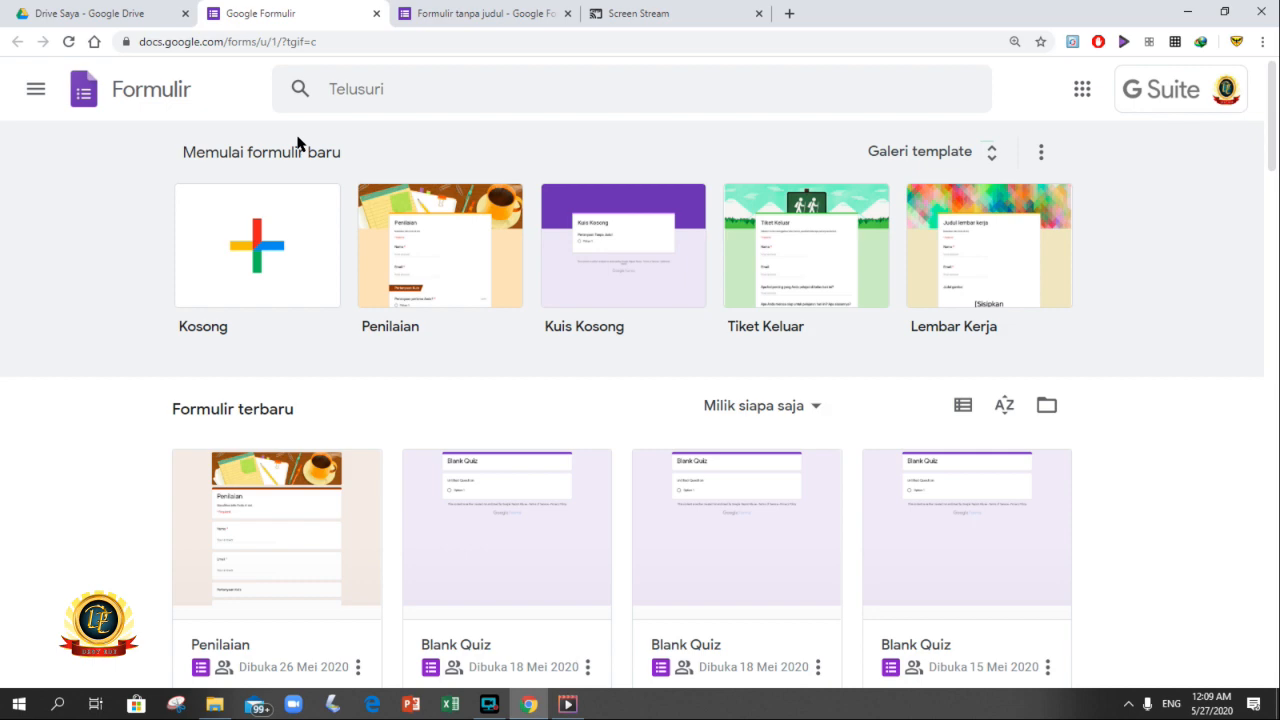
left_click(455, 14)
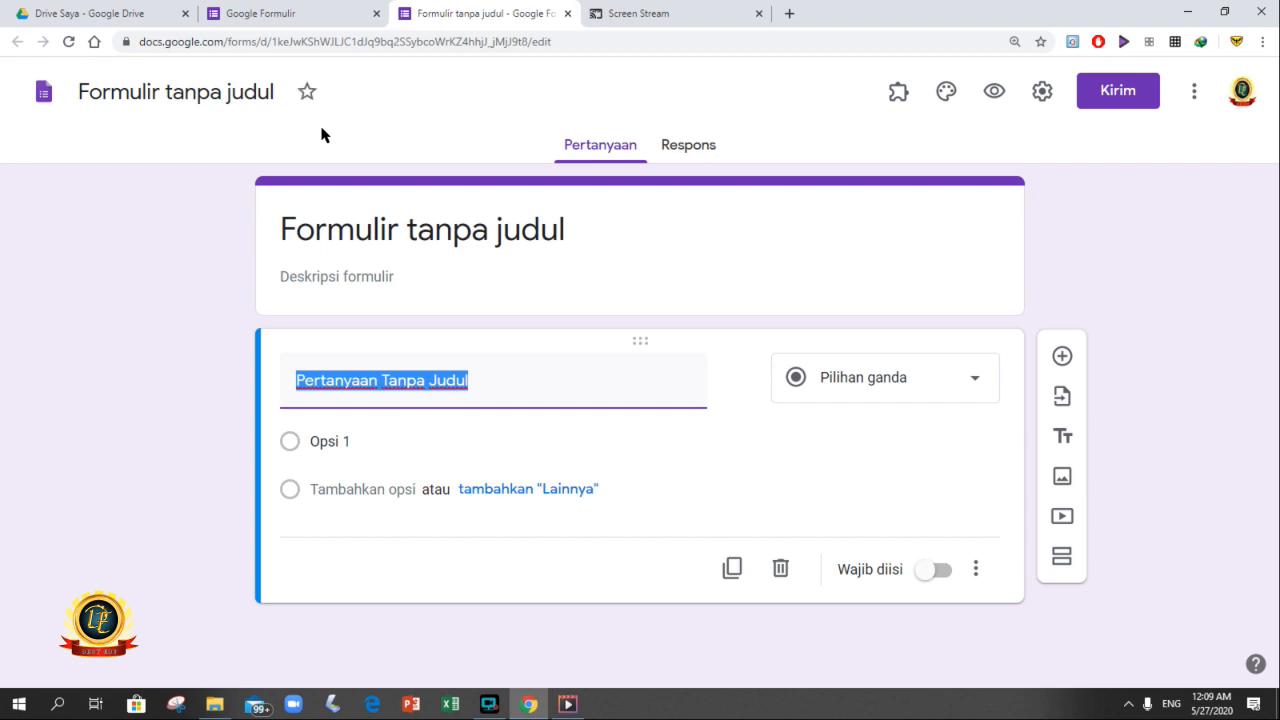
Name the form file "FORMULIR UJI COBA" and apply the same text as the form's title.
left_click(80, 91)
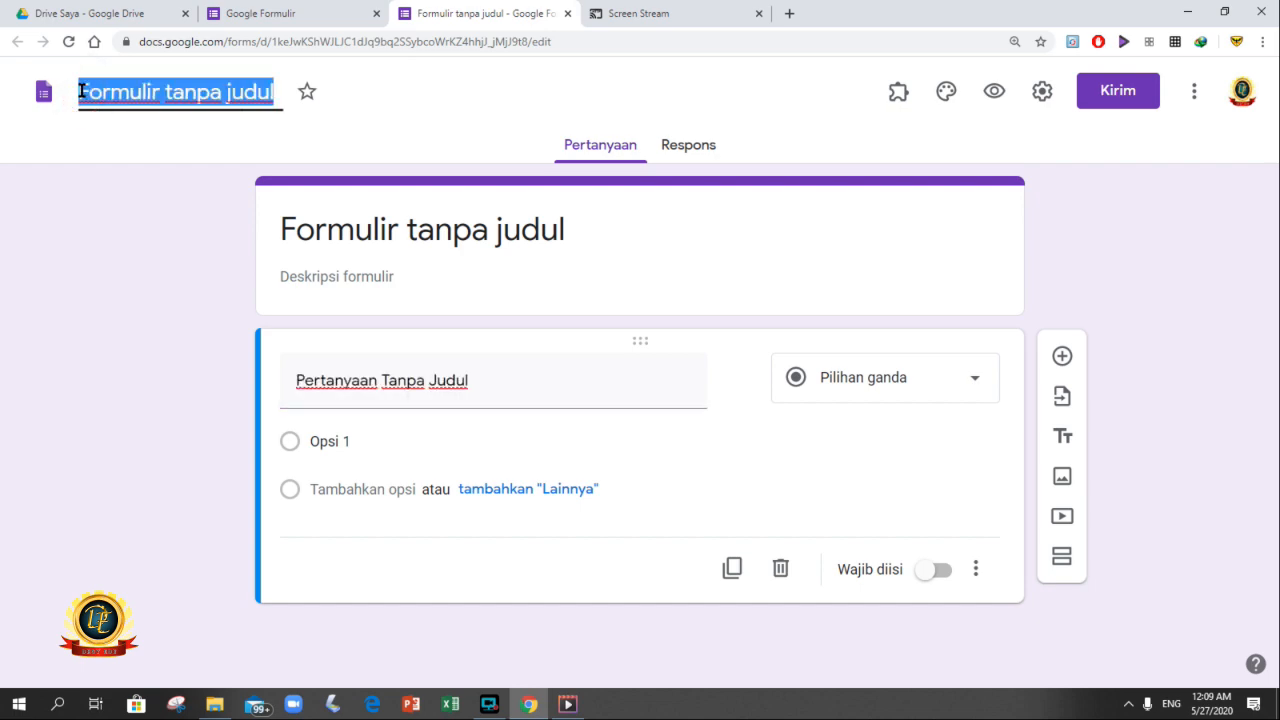
type("F.")
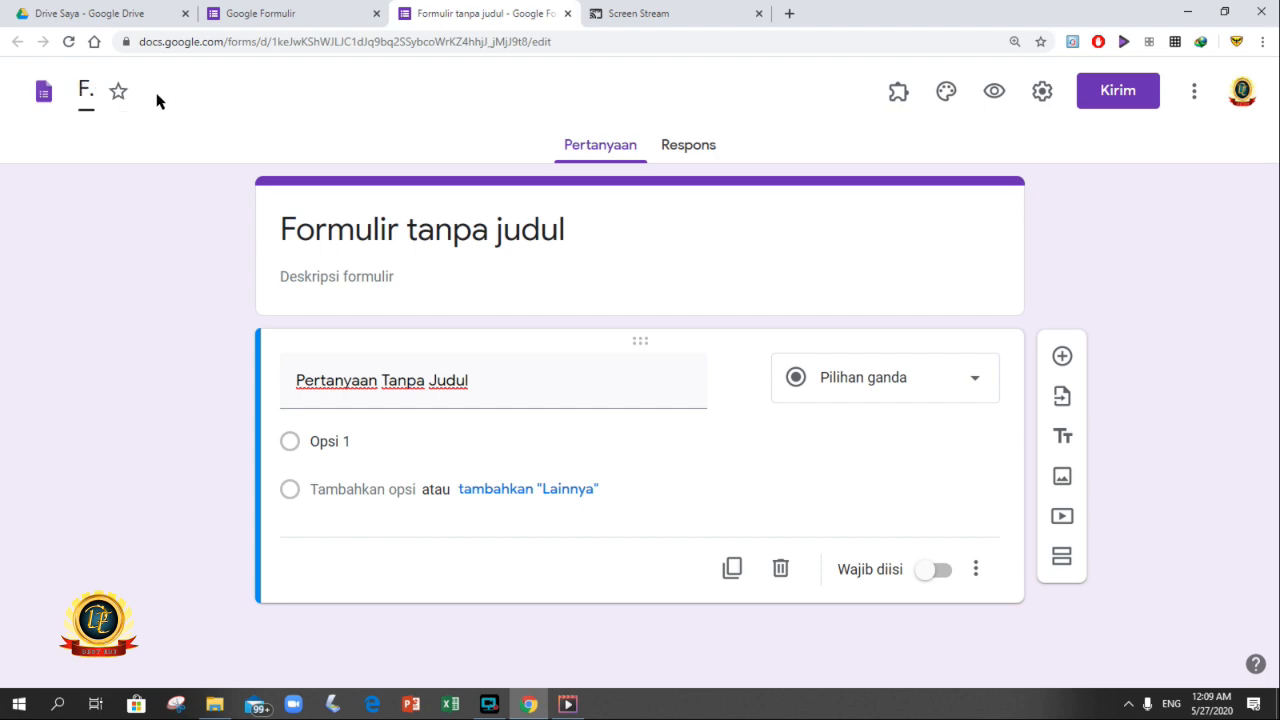
type("te")
key("BackSpace")
key("BackSpace")
type("FORMULIR UJ")
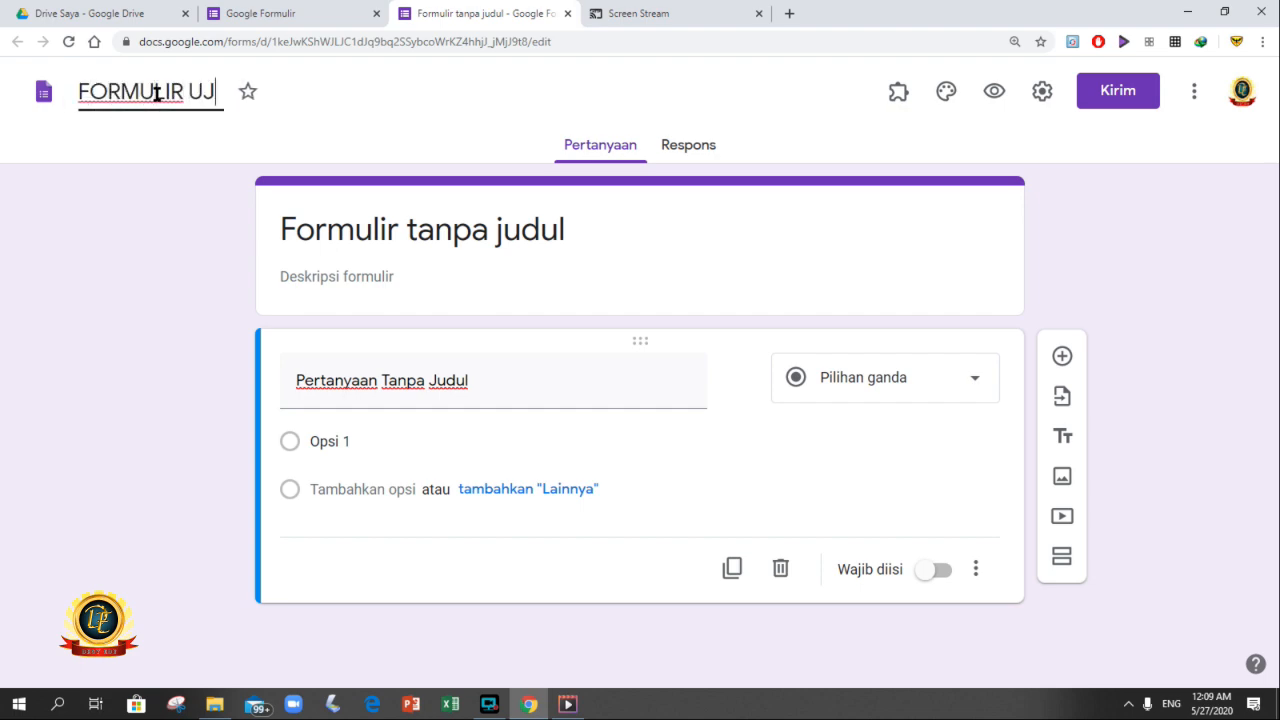
type("I COBA")
left_click(576, 229)
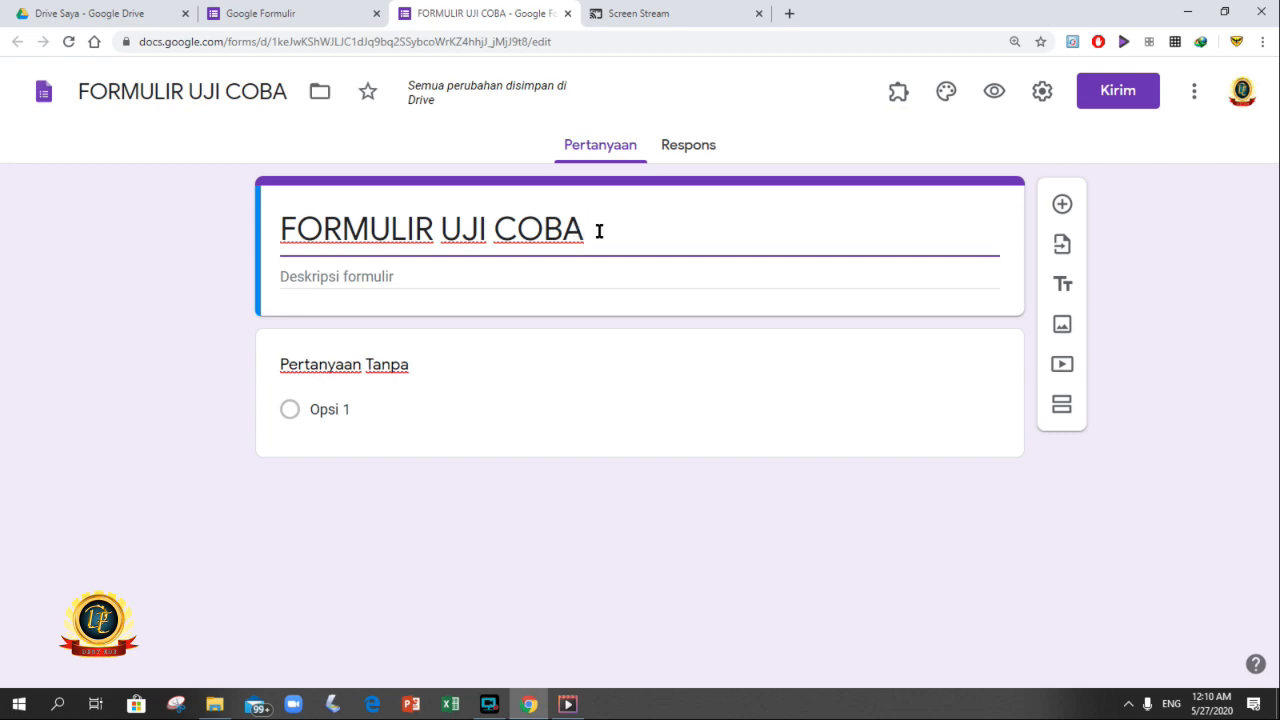
Extend the form's title to "FORMULIR UJI COBA 1".
double_click(593, 230)
left_click(593, 230)
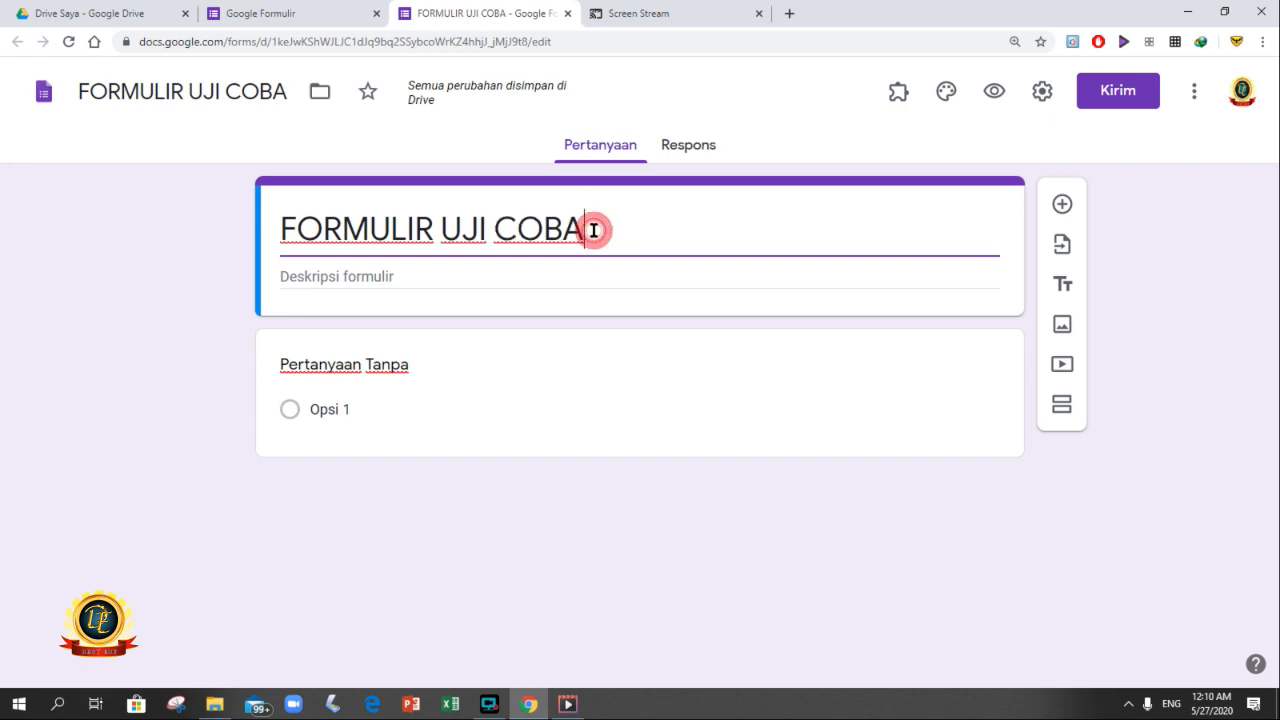
type("1")
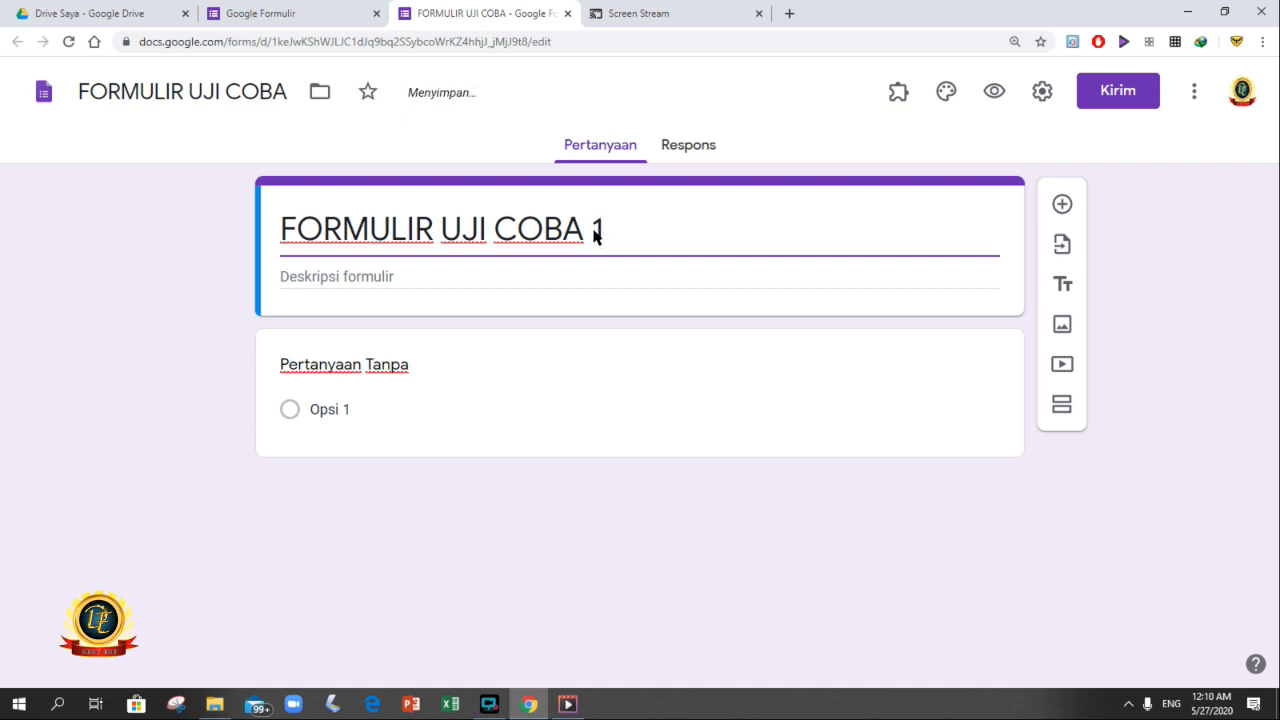
left_click(592, 300)
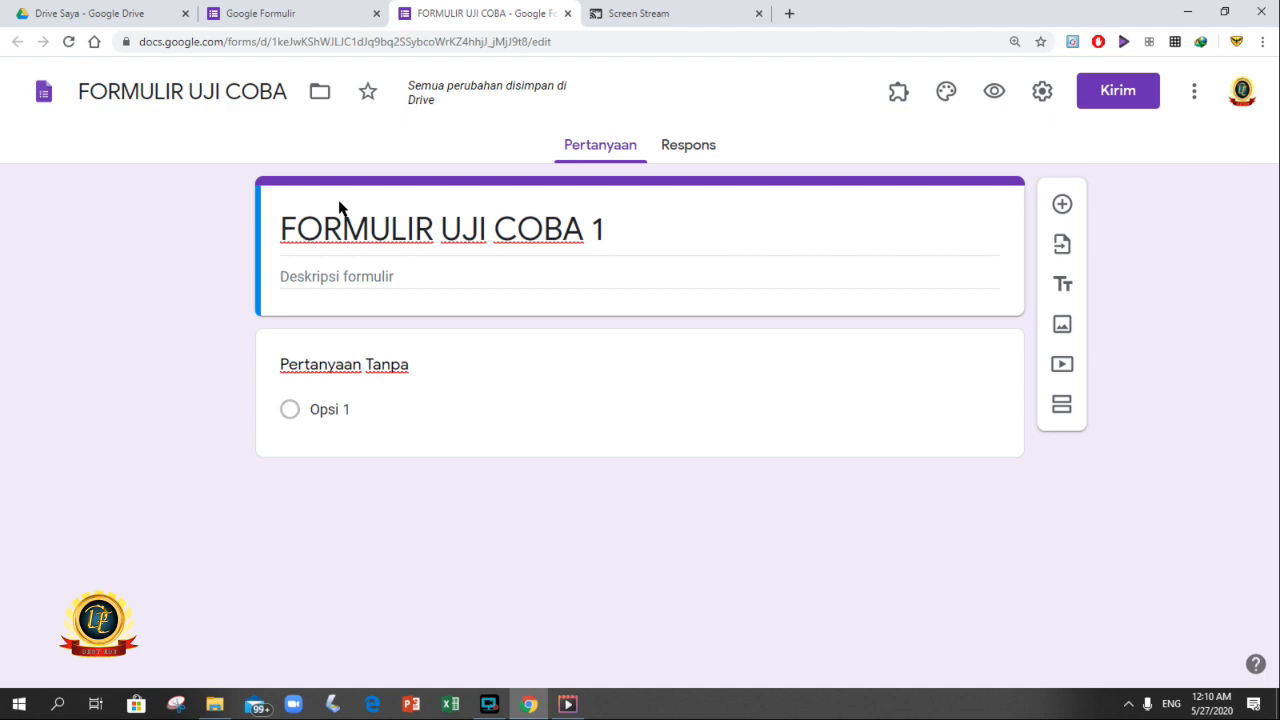
Enter the form description "Formulir ini hanya uji coba saja.".
left_click(283, 278)
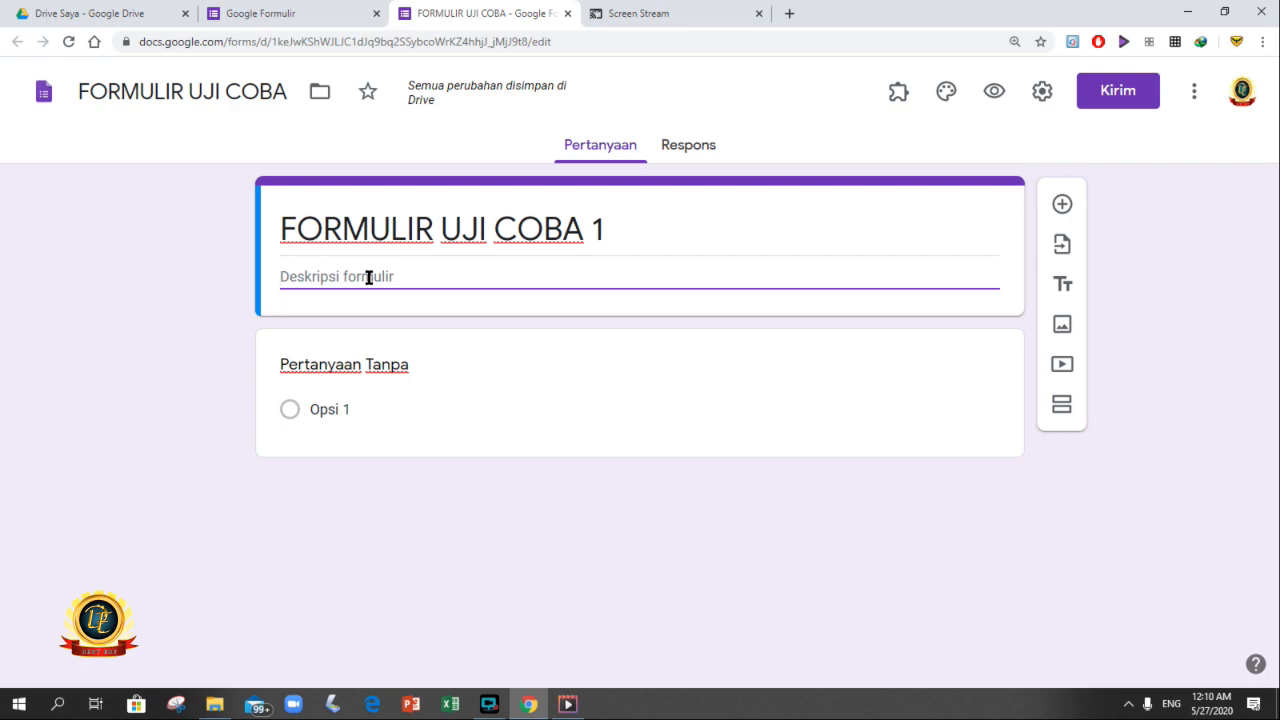
type("Formulir ini h")
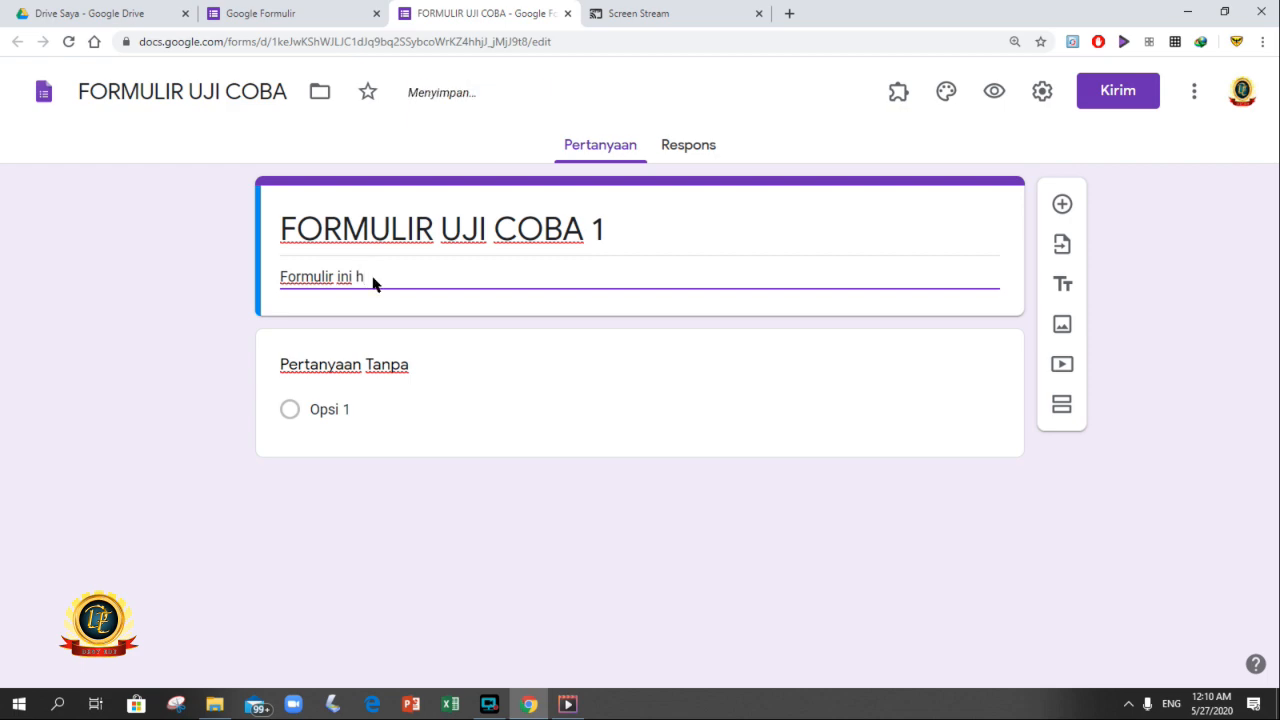
type("anya uji coba ")
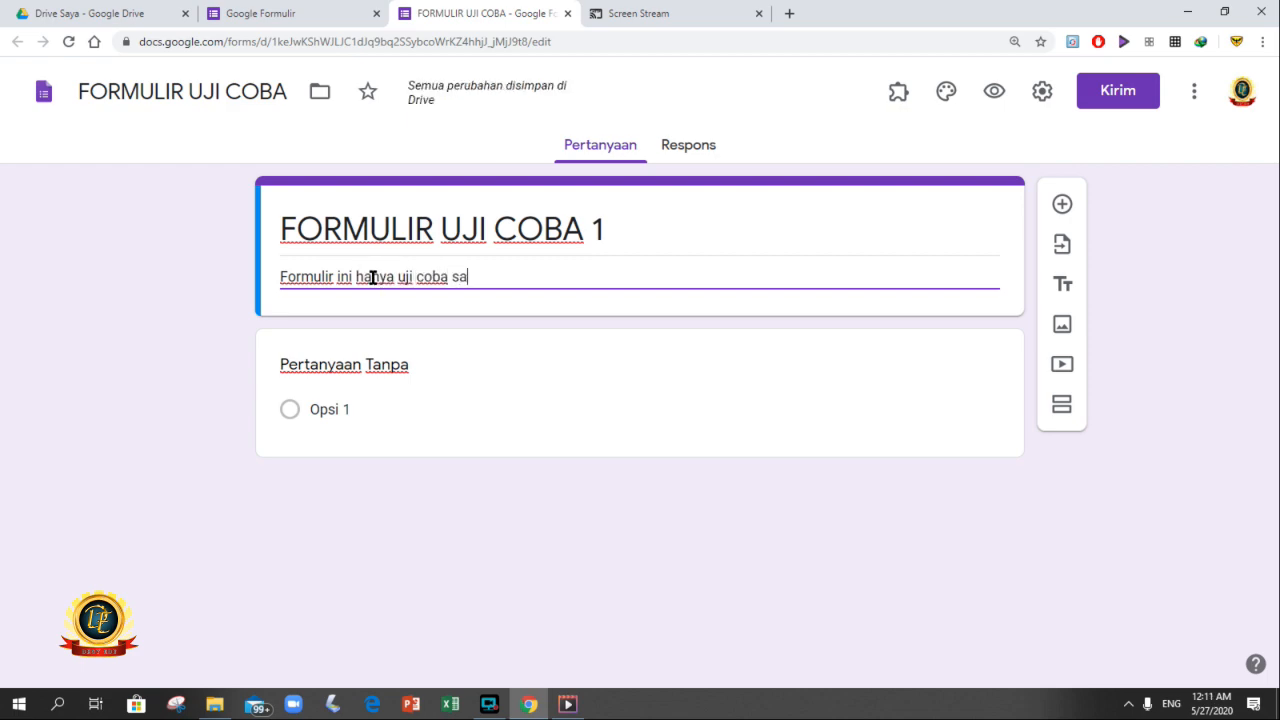
type("sa")
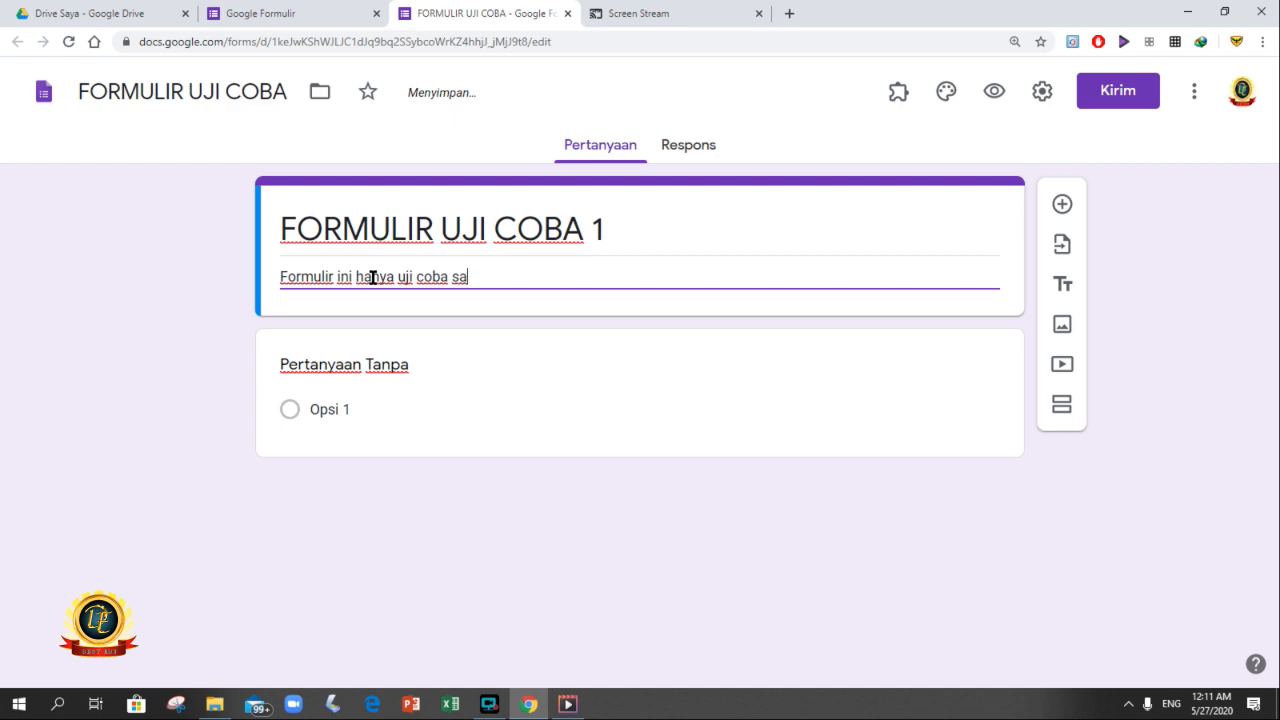
type("ja.")
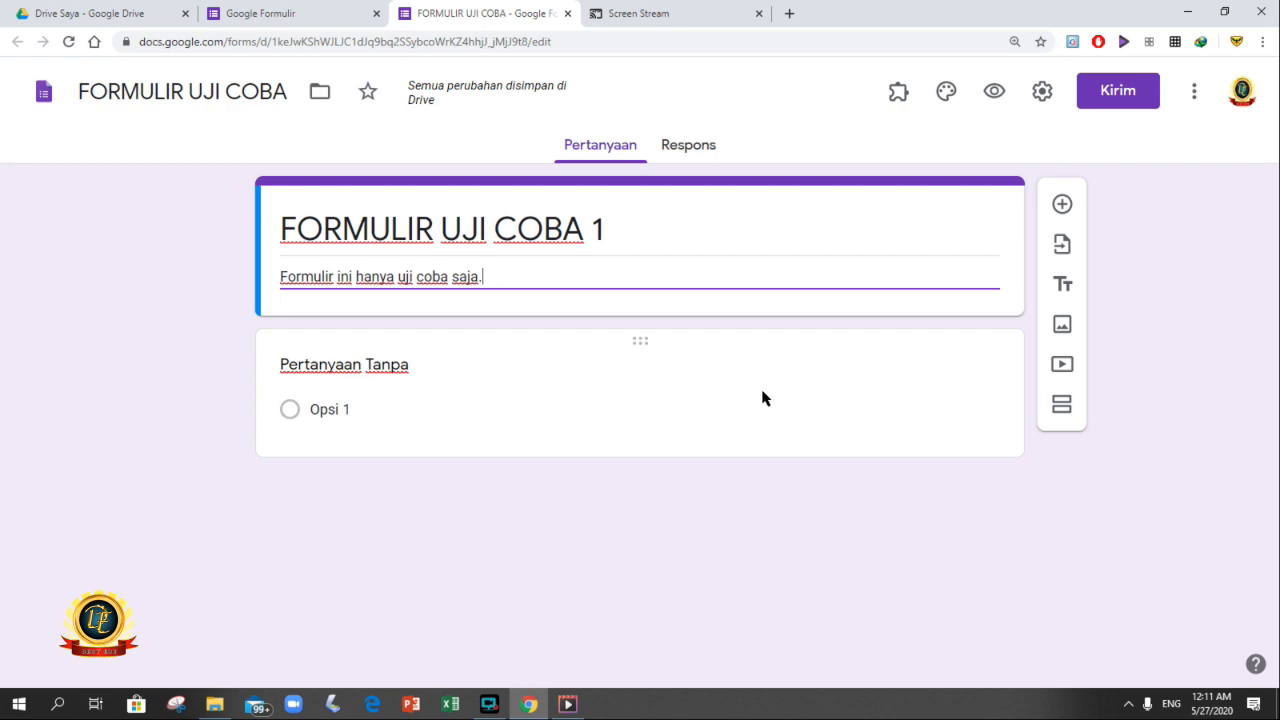
Change the untitled question to the short-answer type (Jawaban singkat) and title it "Nama :".
left_click(421, 370)
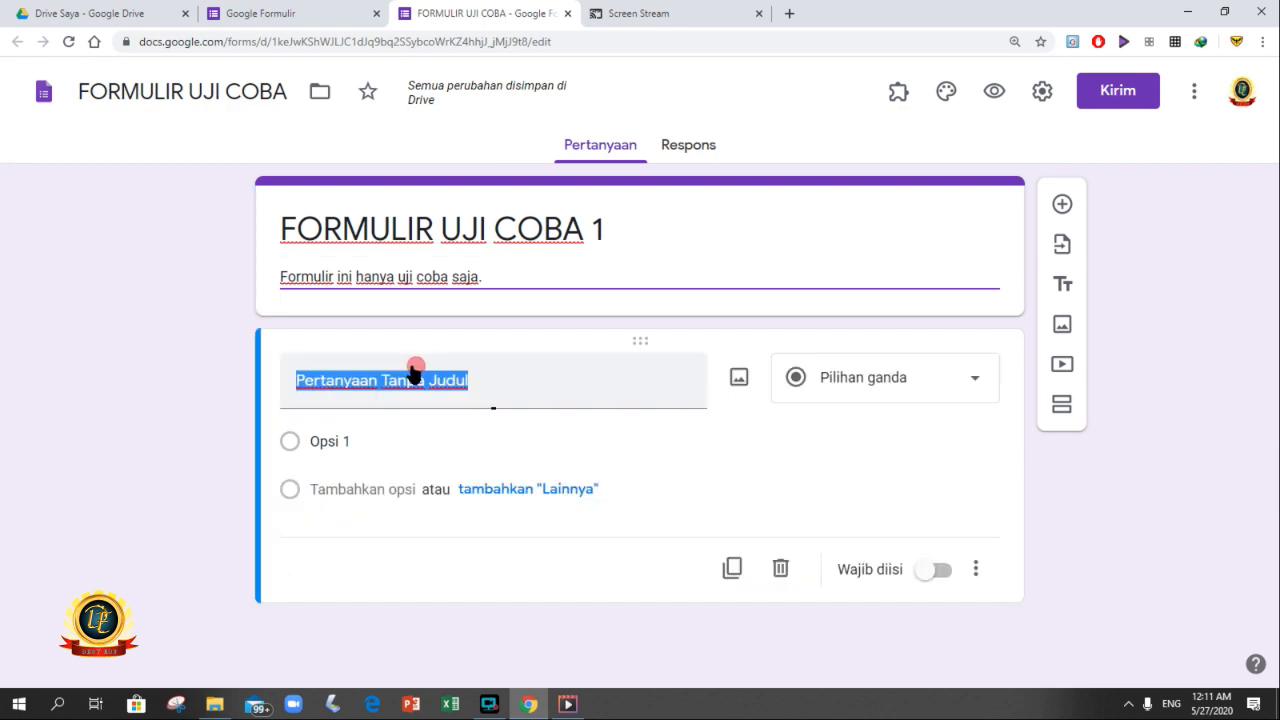
left_click(595, 375)
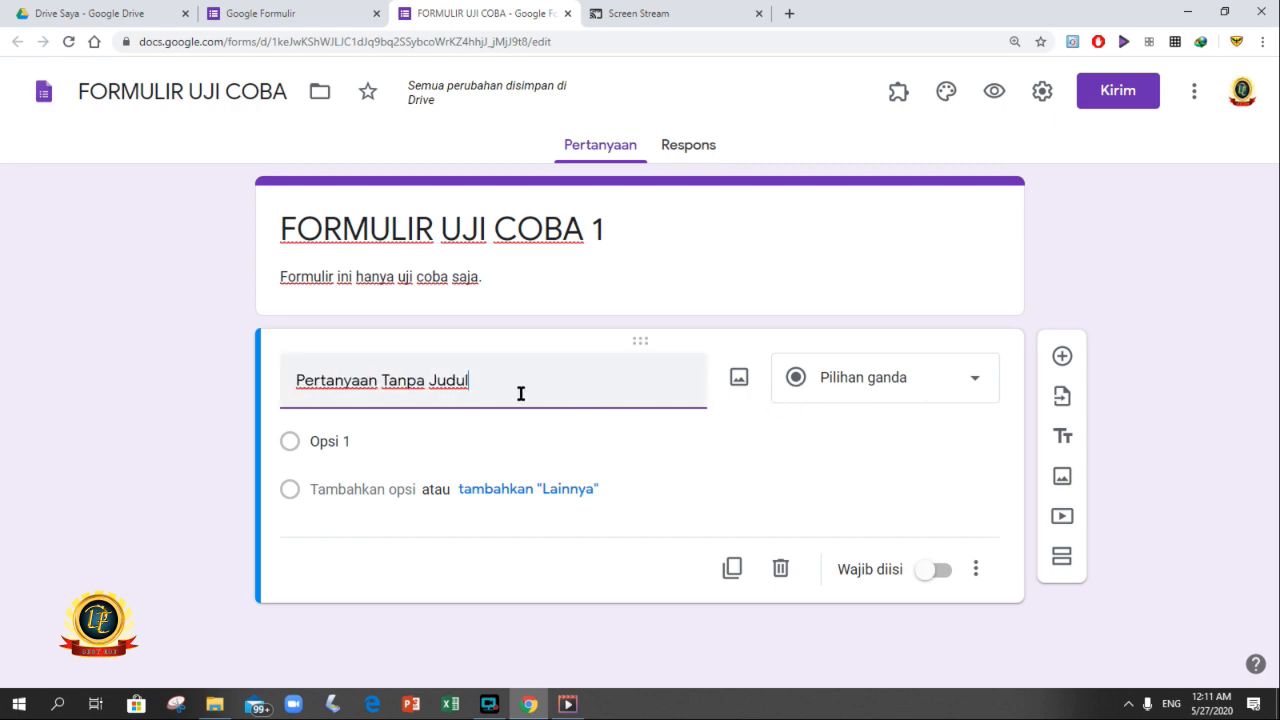
left_click(976, 381)
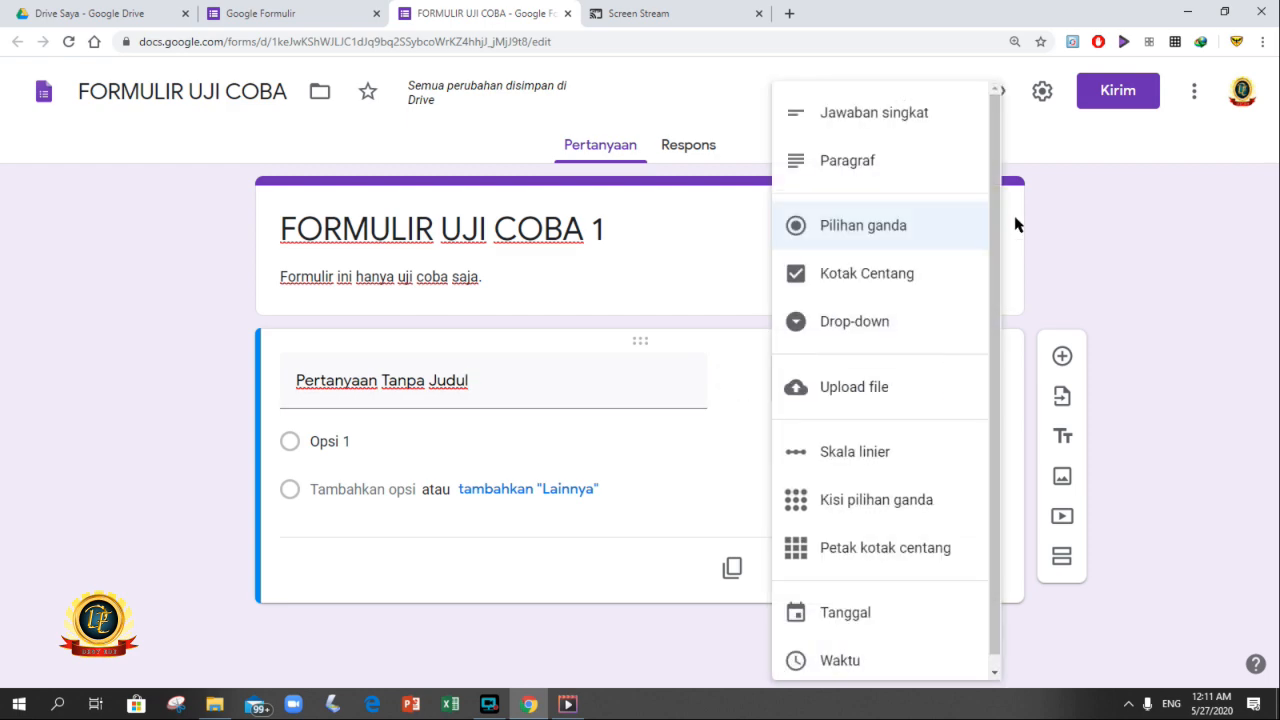
left_click_drag(993, 191, 997, 154)
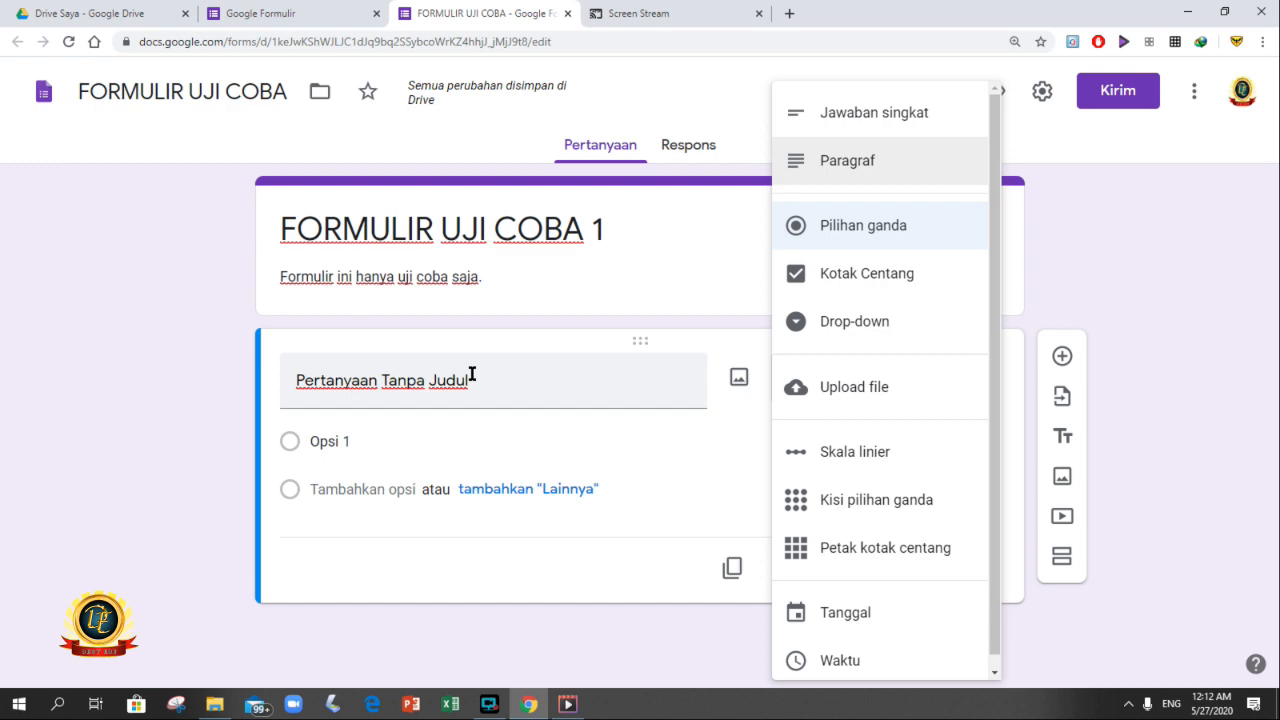
left_click(837, 122)
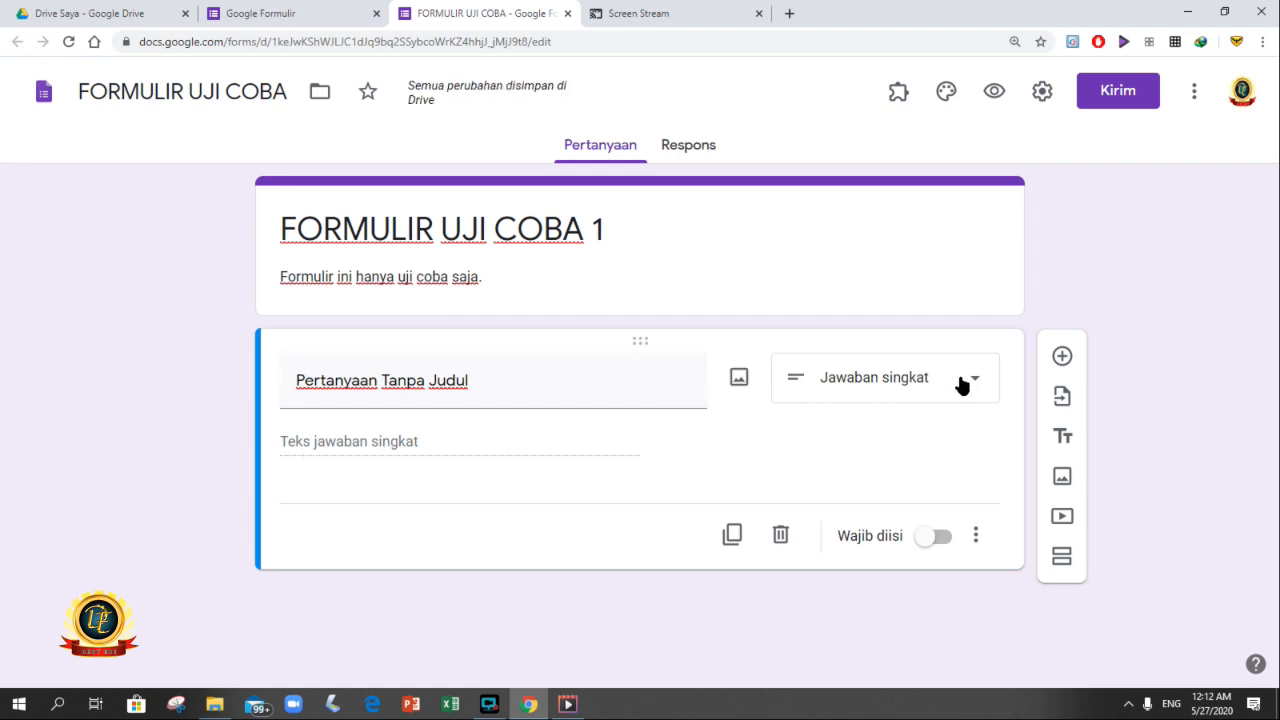
left_click(505, 381)
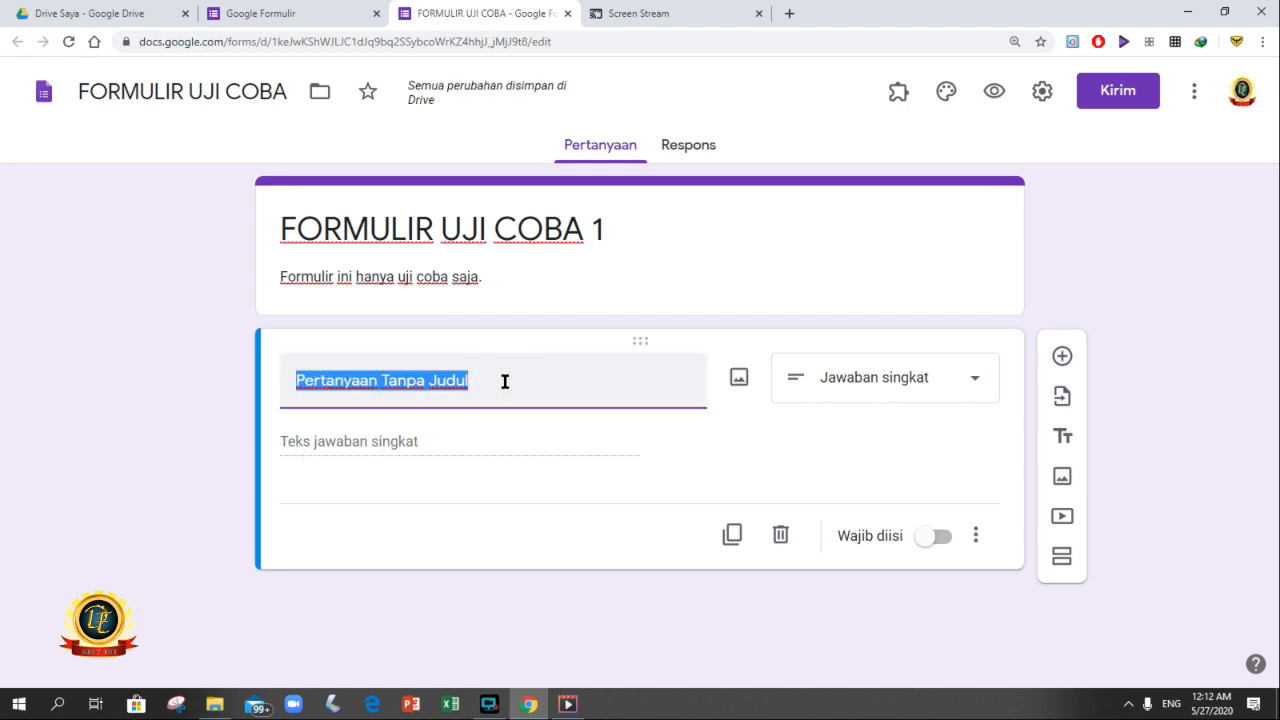
type("Nama :")
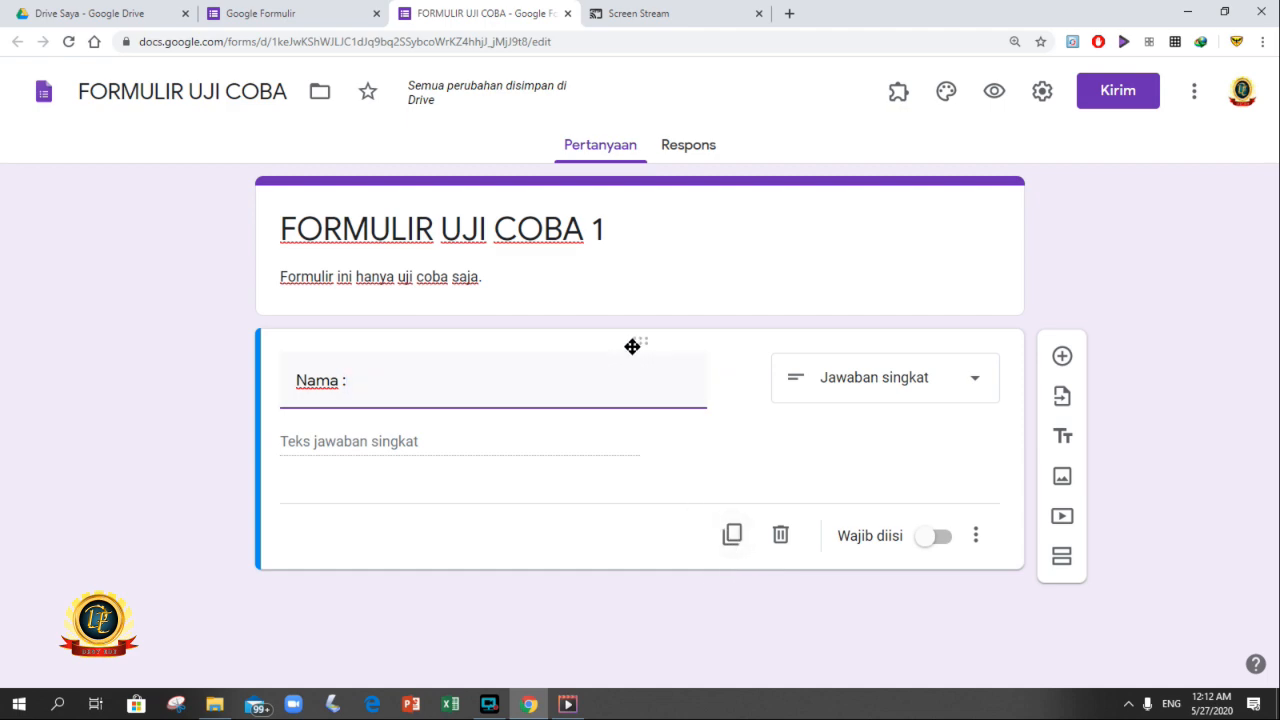
left_click(588, 507)
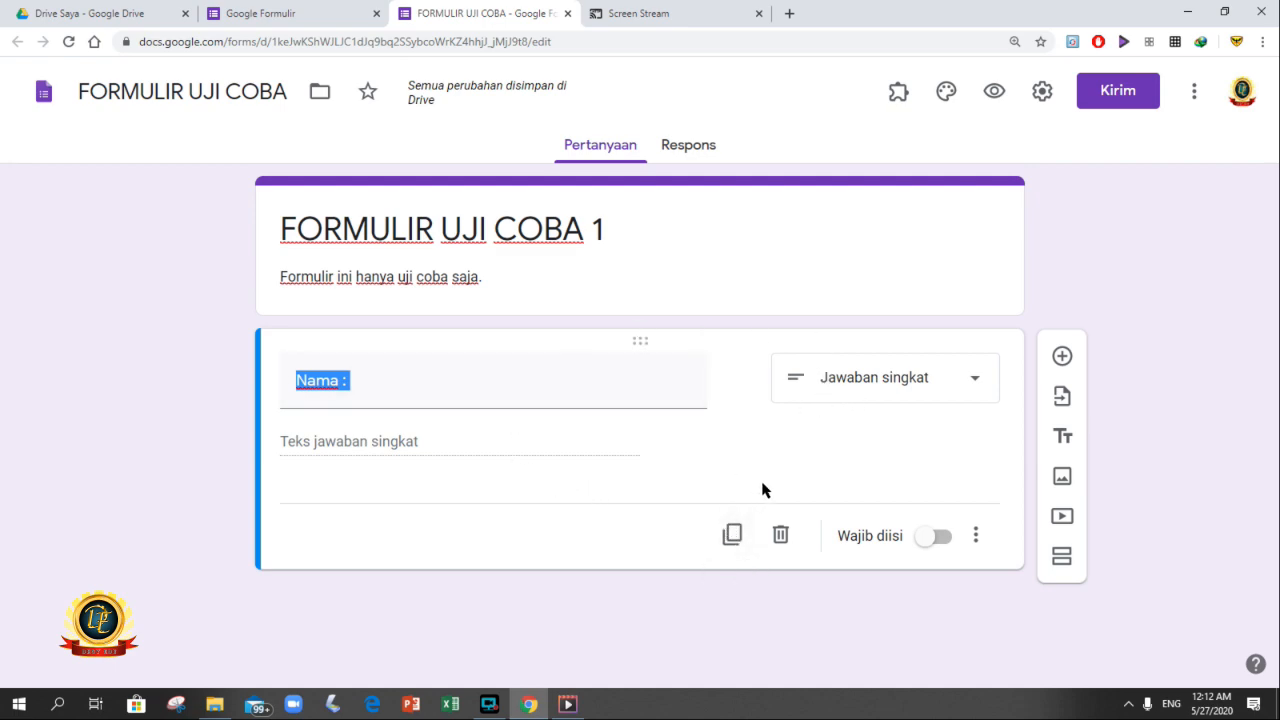
Duplicate the "Nama :" question and delete one of the two copies.
left_click(733, 535)
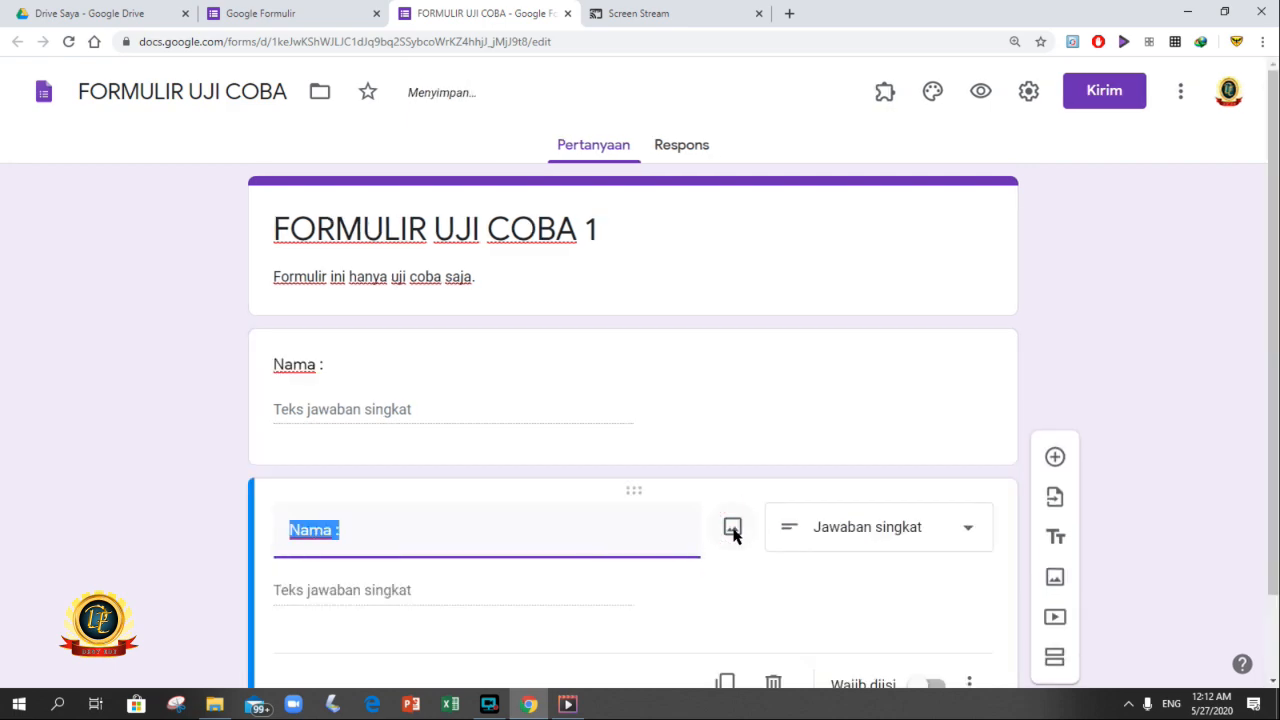
left_click(717, 401)
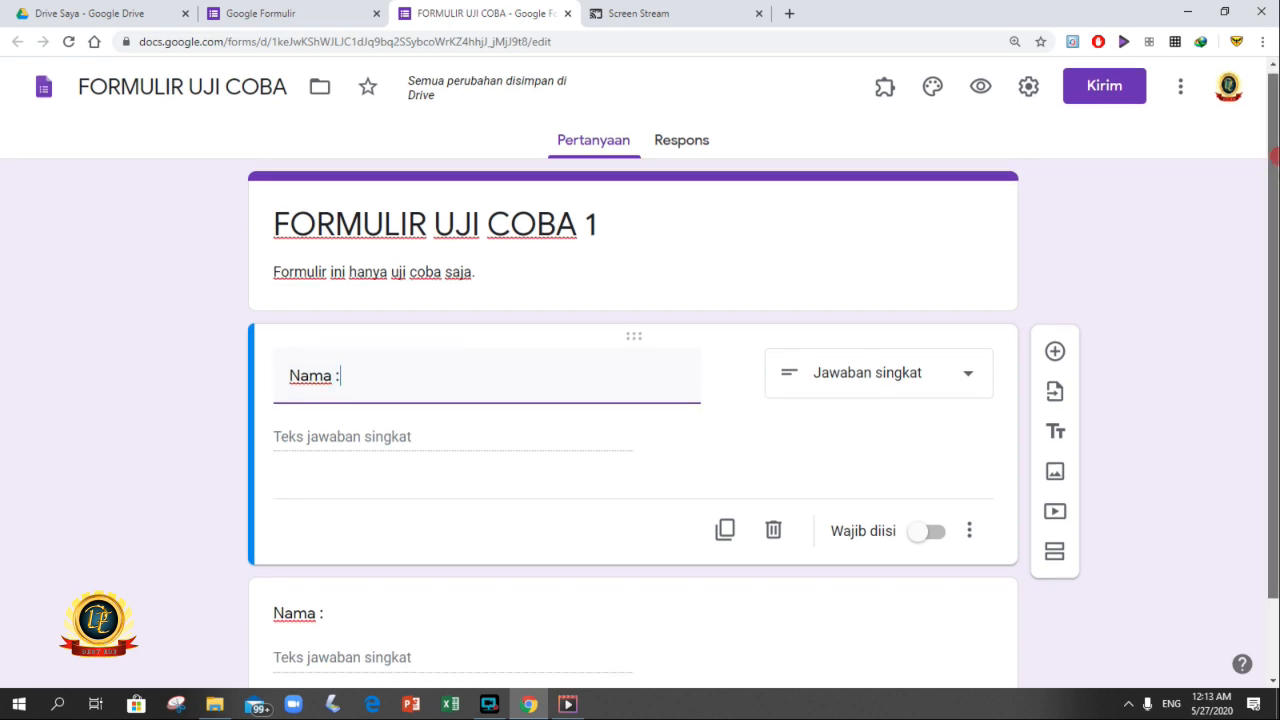
scroll(805, 476, "down", 1)
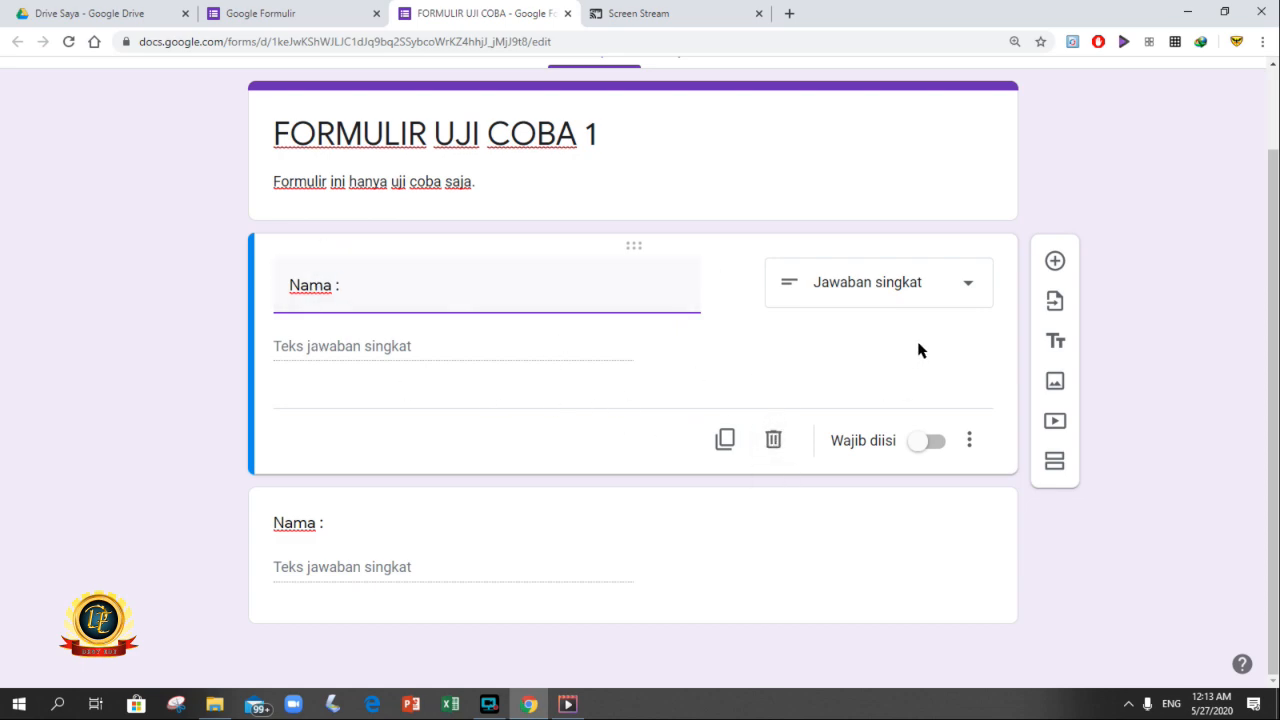
left_click(775, 441)
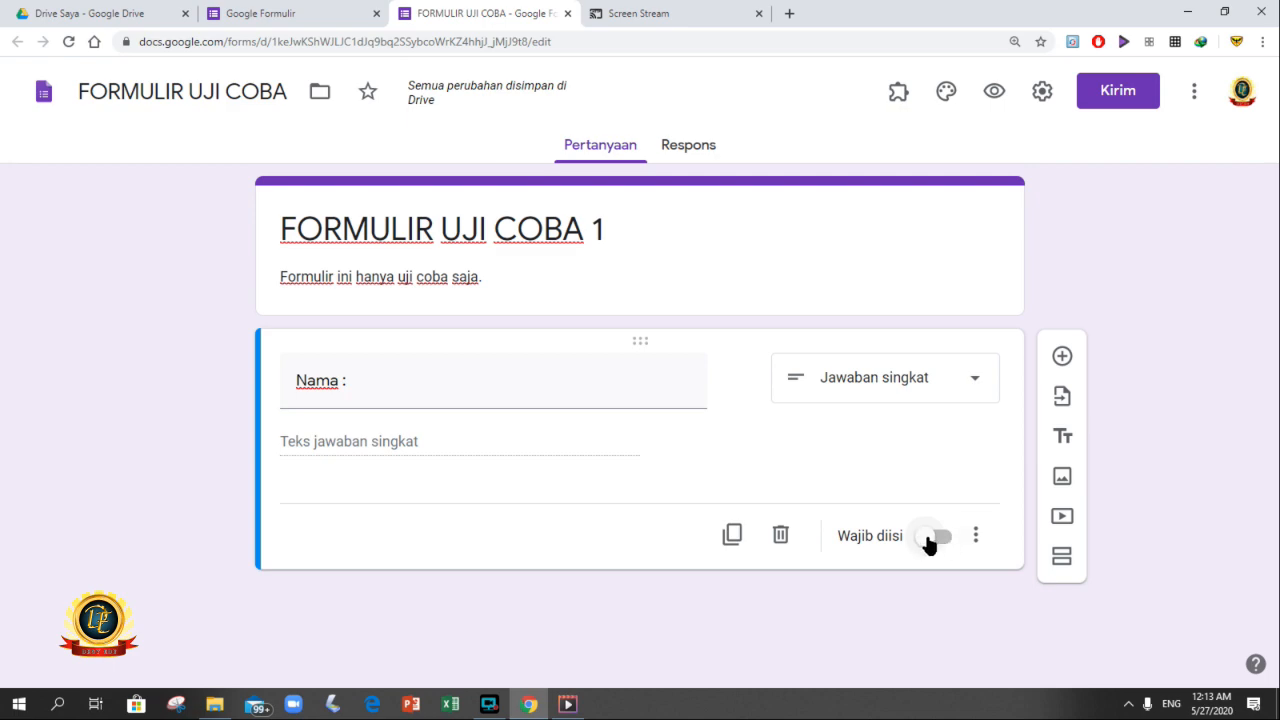
Make the "Nama :" question required (Wajib diisi).
left_click(929, 540)
left_click(943, 537)
left_click(943, 537)
Show the description field (Deskripsi) on the "Nama :" question.
left_click(976, 538)
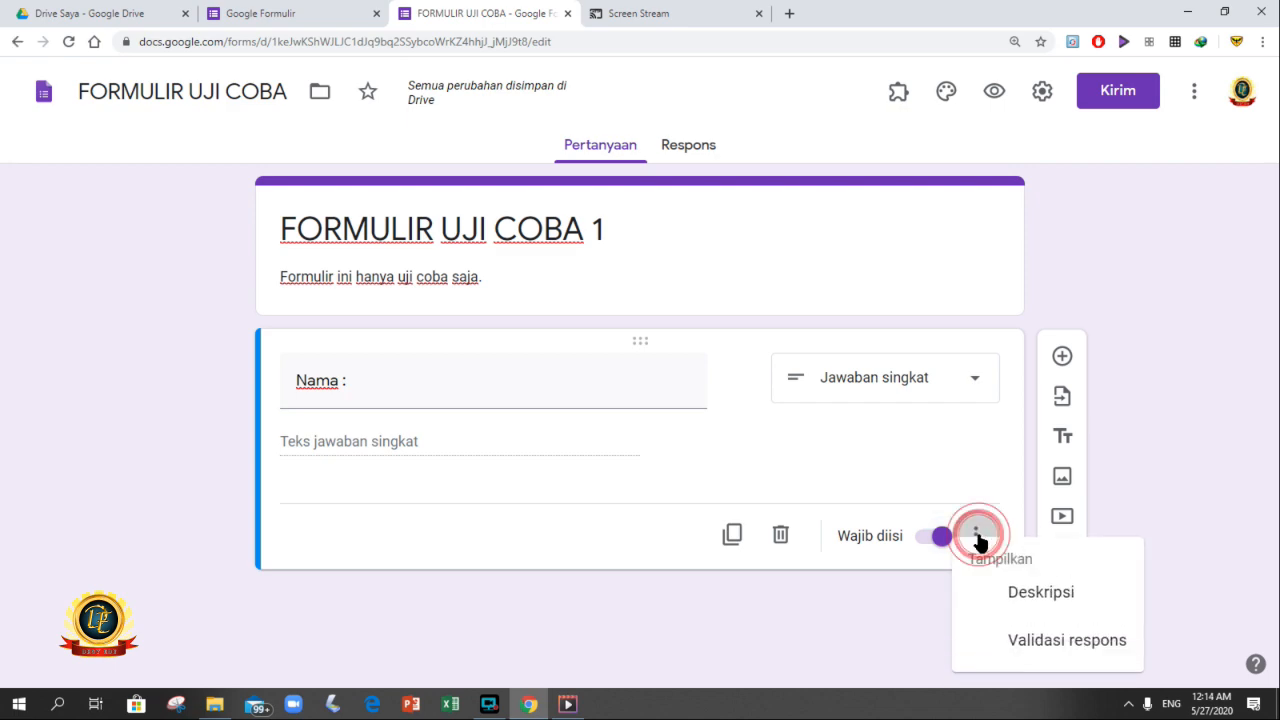
left_click(1040, 592)
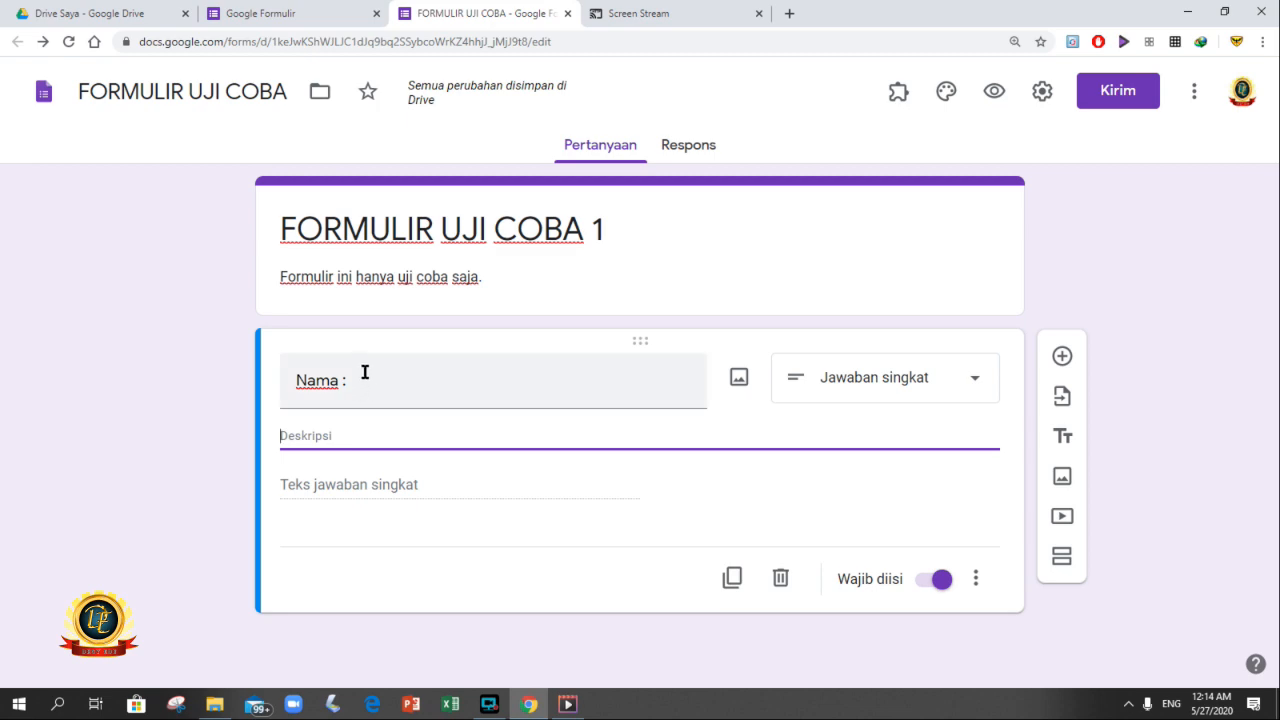
left_click(975, 579)
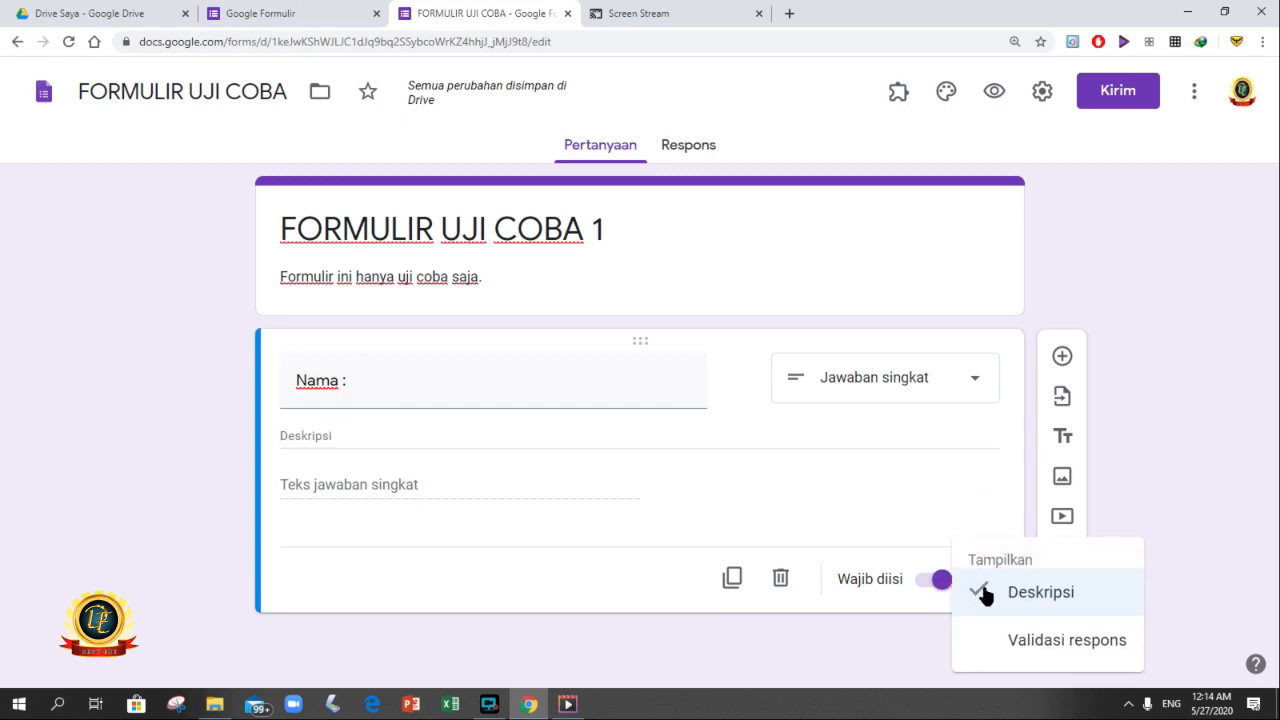
left_click(985, 594)
left_click(975, 535)
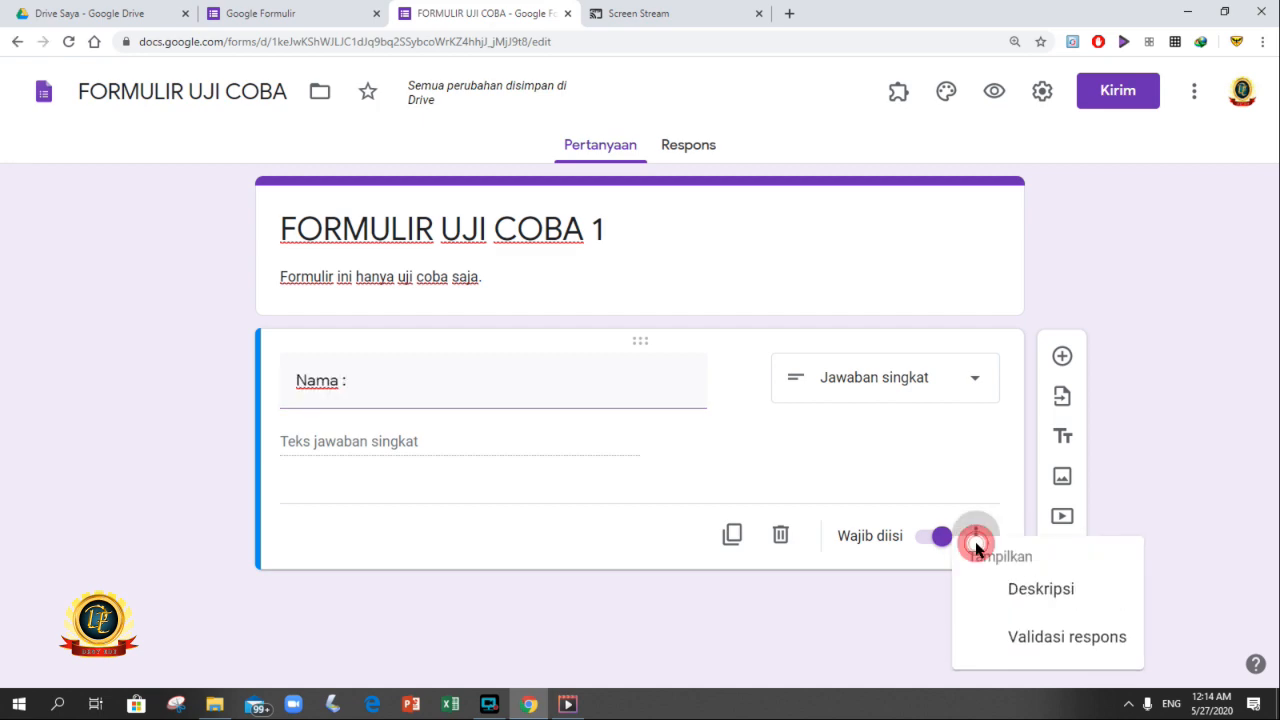
left_click(1005, 594)
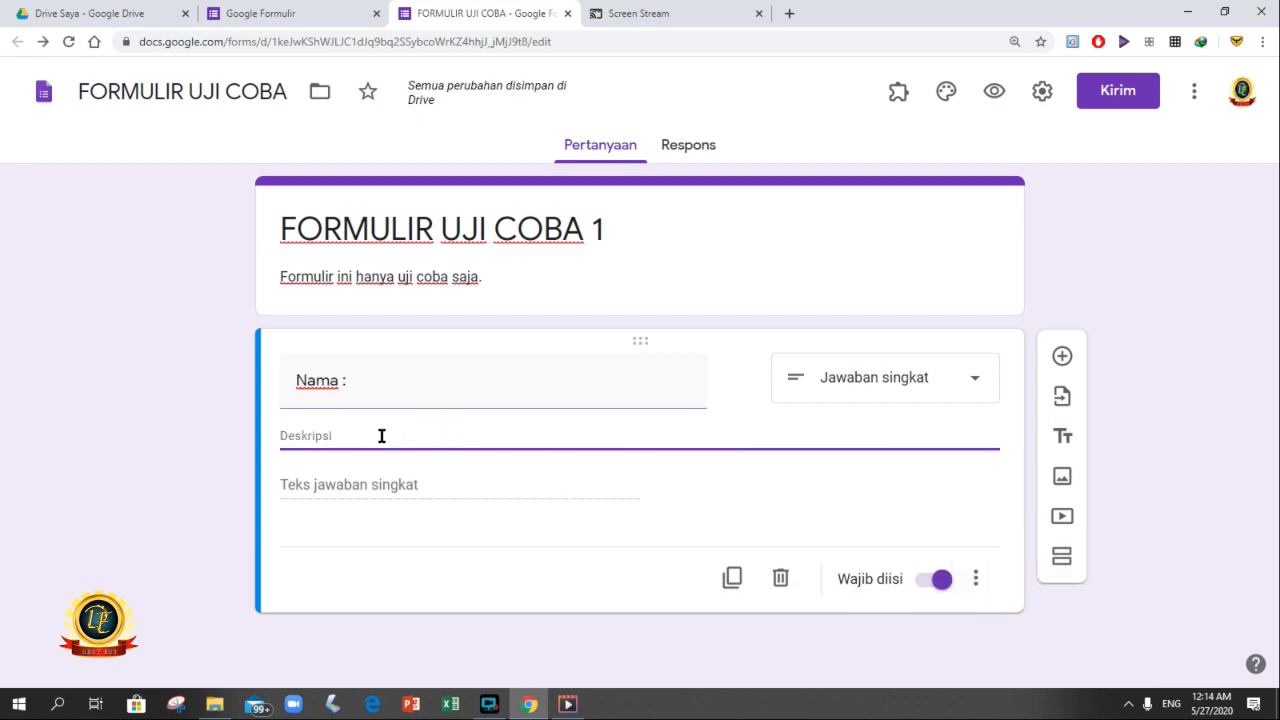
Enter the question description "Gunakan Huruf Kapital!" followed by a sample name in capitals within quotation marks.
type("gun")
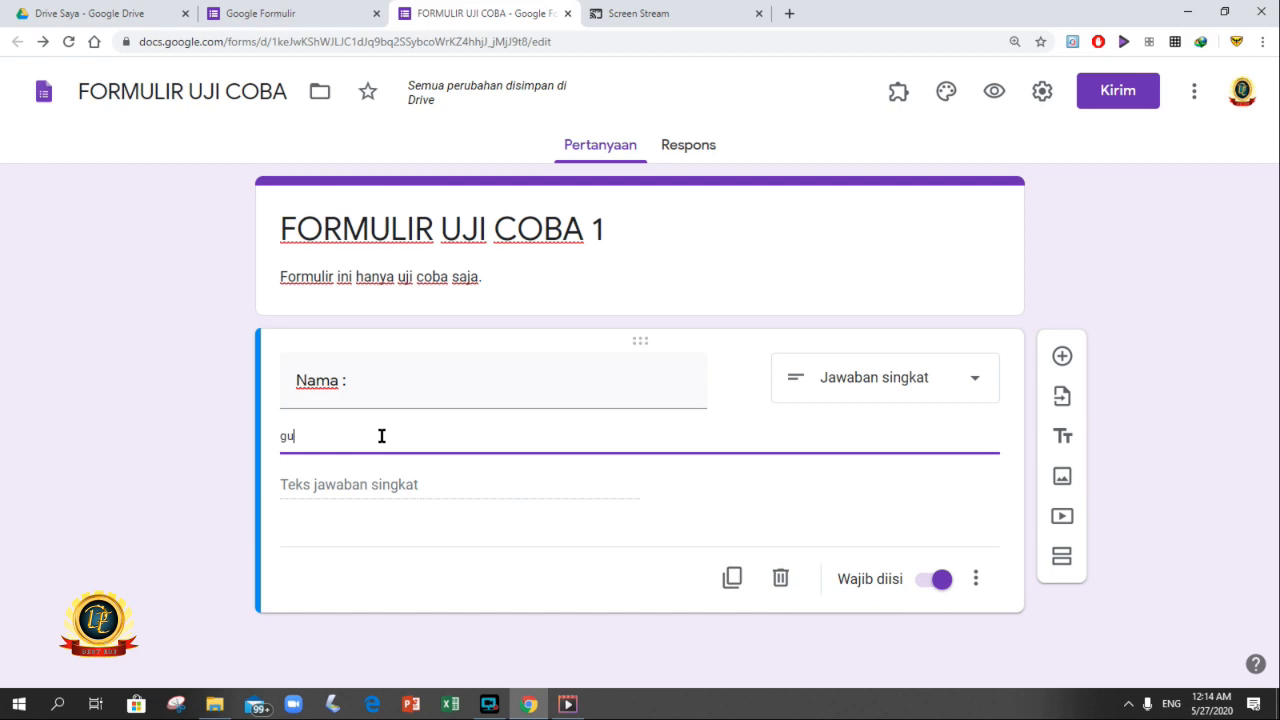
key("BackSpace")
key("BackSpace")
key("BackSpace")
key("BackSpace")
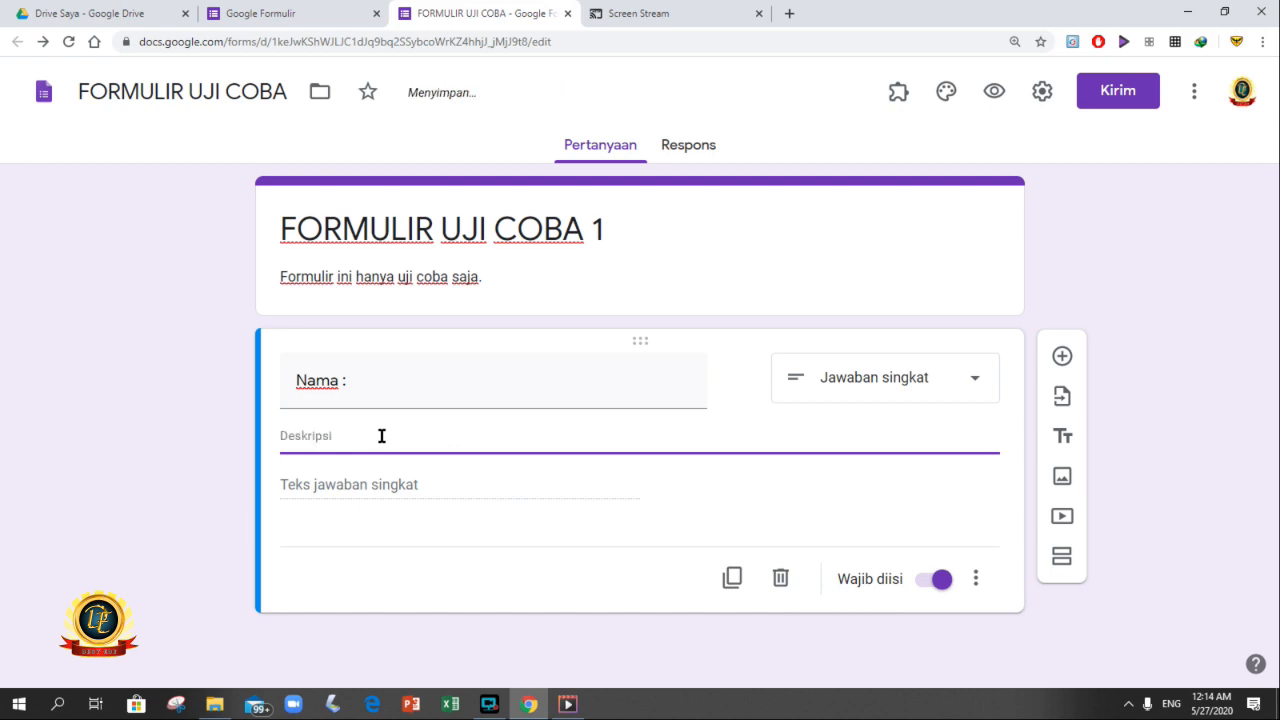
type("Gunakan Huruf Kapita")
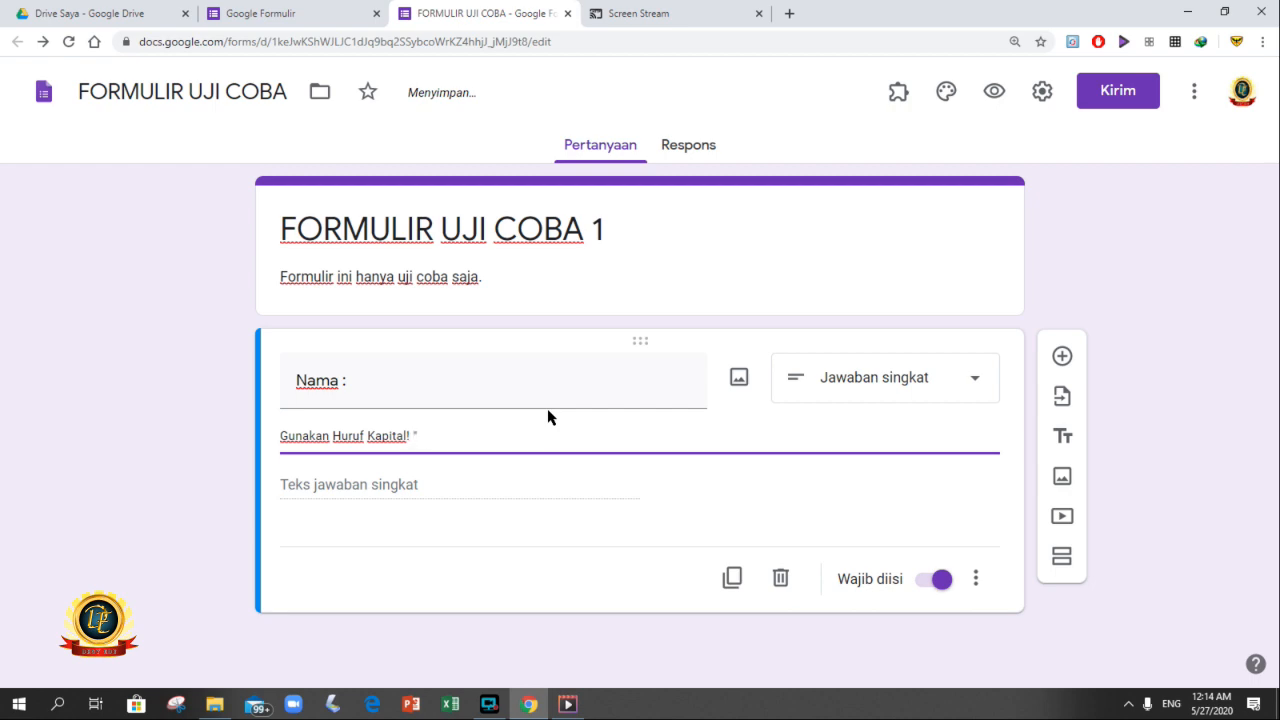
type("l! \"ARMAn")
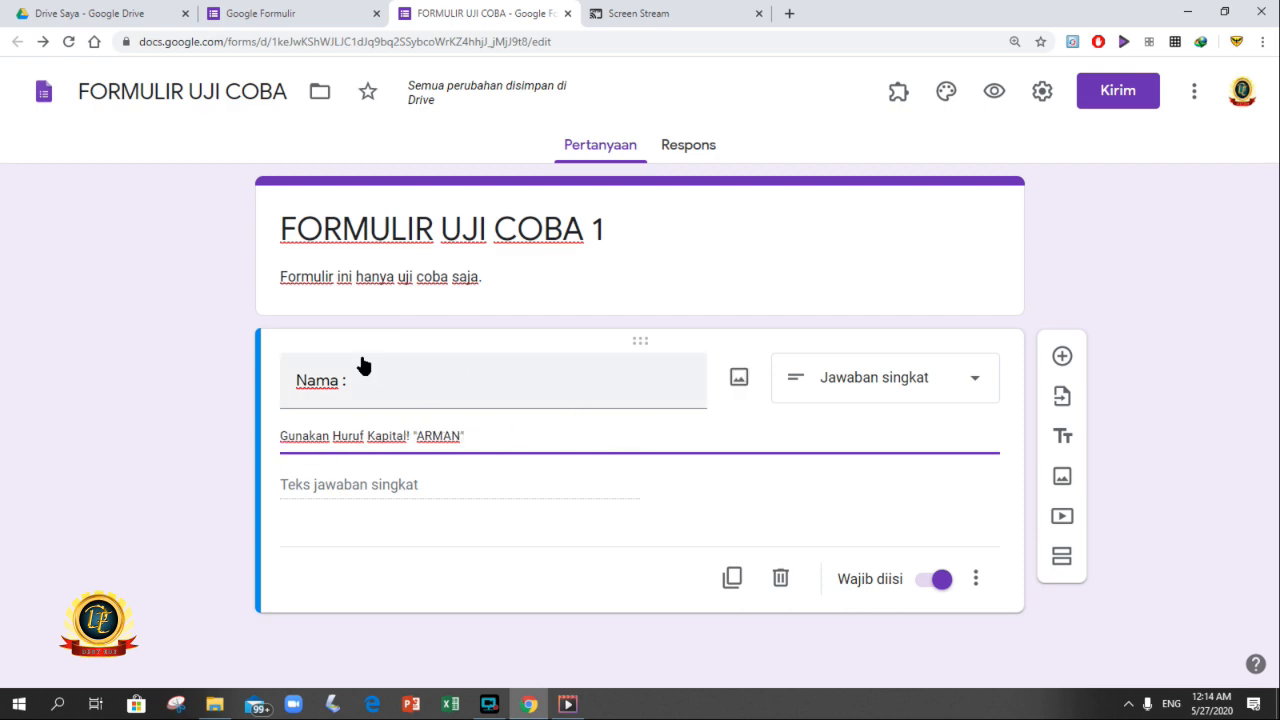
Examine the additional display options and the available answer types of the "Nama :" question.
left_click(976, 578)
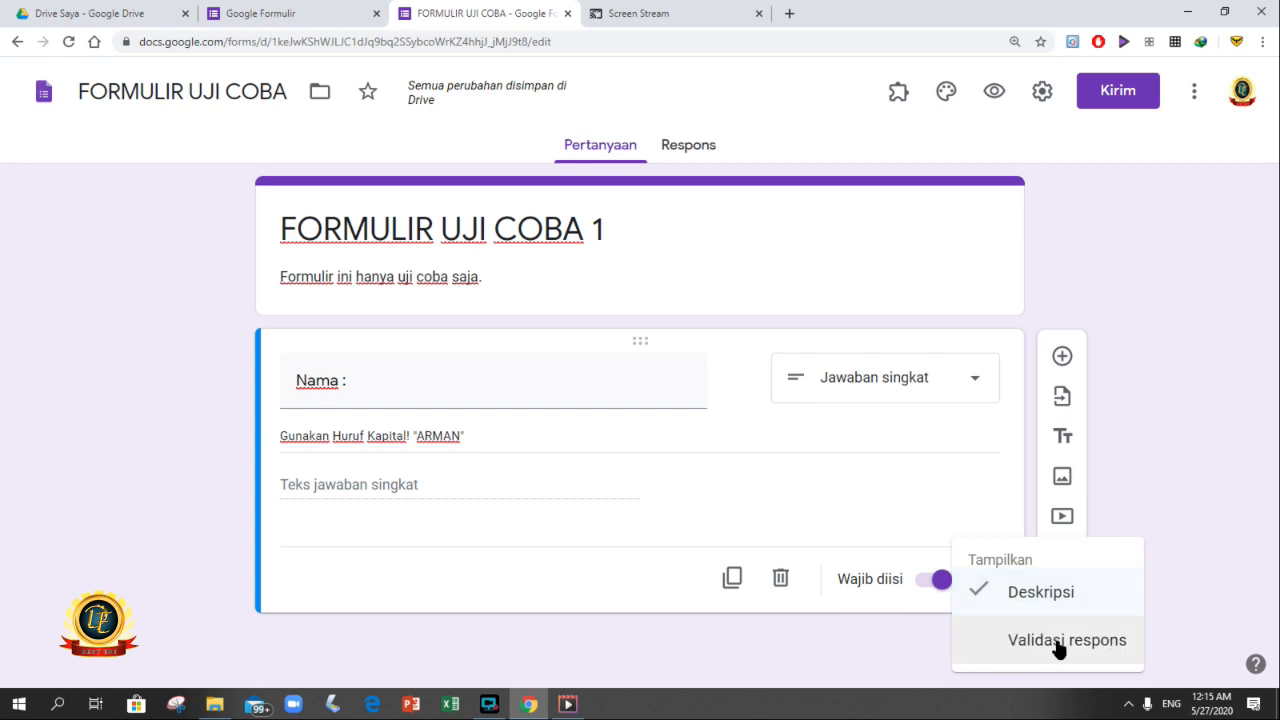
left_click(694, 505)
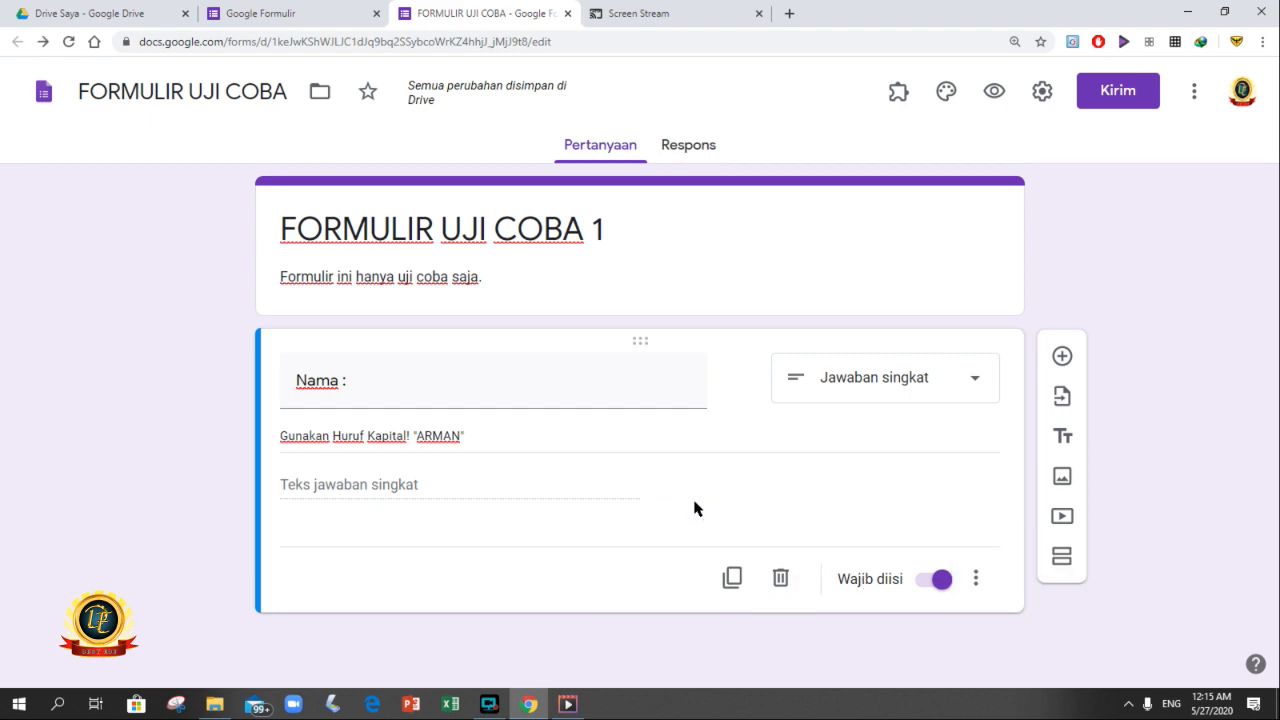
left_click(976, 581)
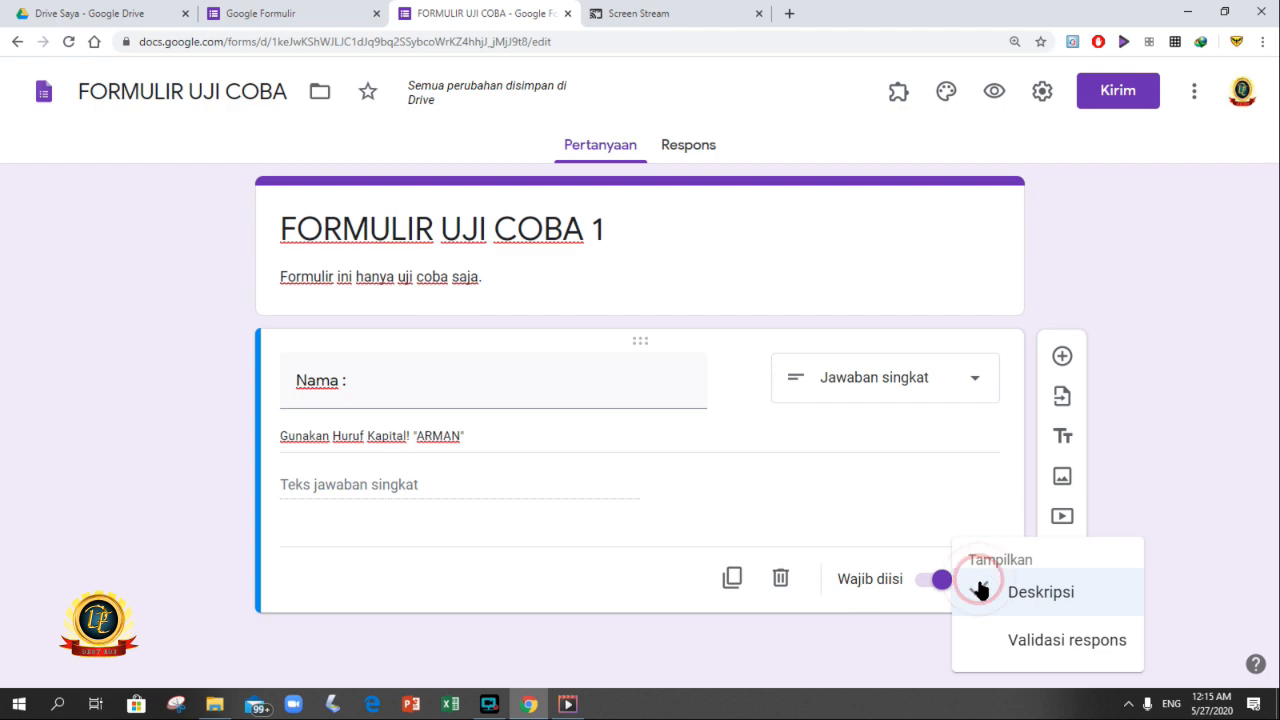
left_click(982, 386)
left_click(975, 383)
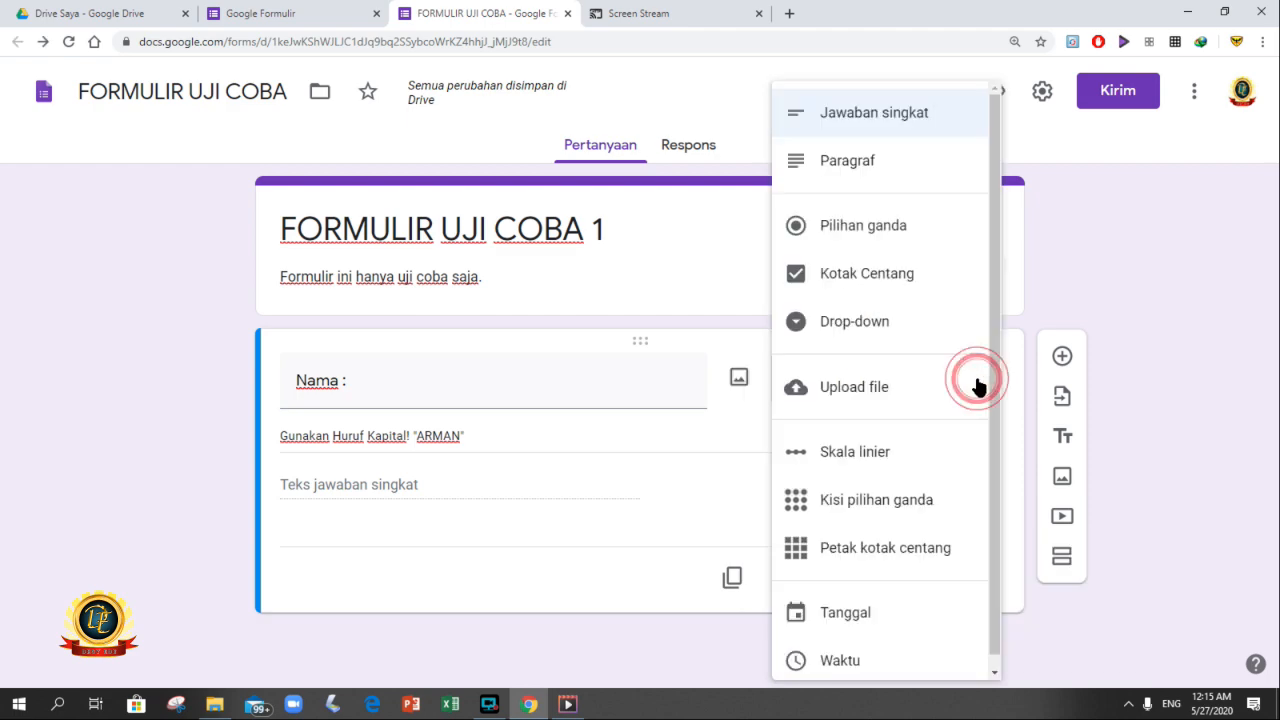
mouse_move(996, 142)
left_mouse_down()
mouse_move(992, 301)
mouse_move(983, 145)
left_mouse_up()
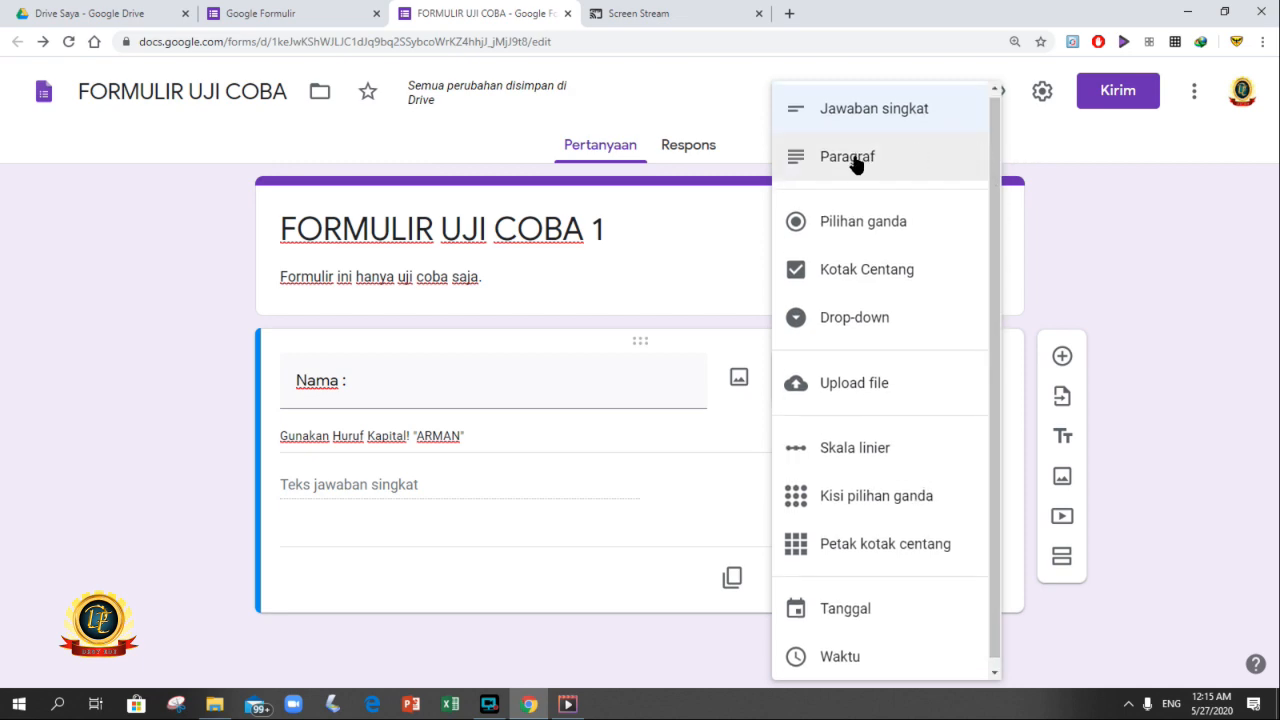
left_click(523, 532)
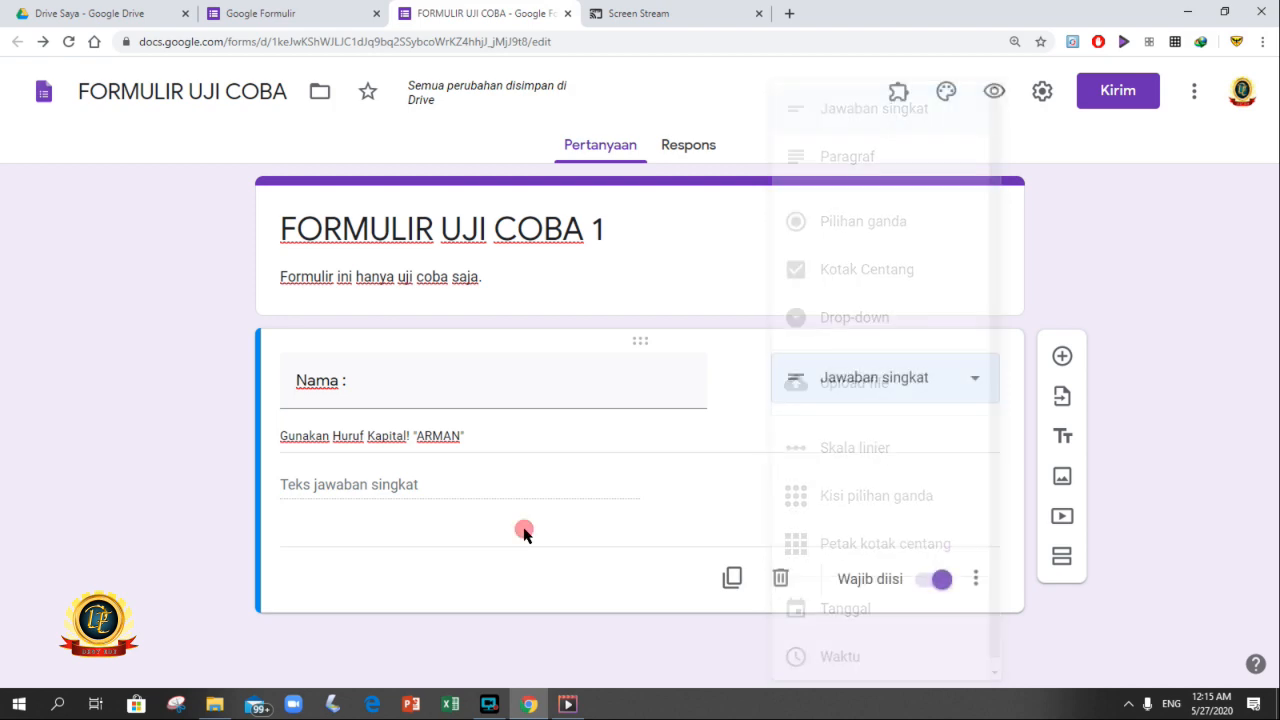
left_click(975, 580)
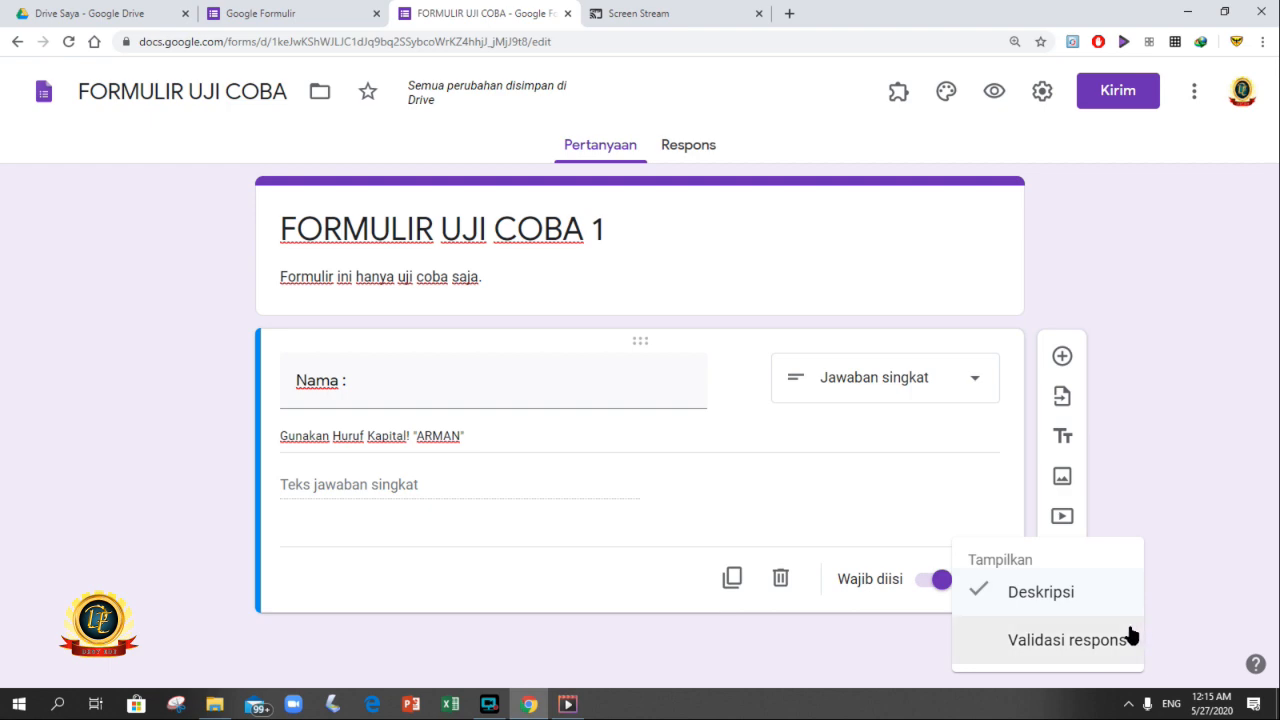
left_click(934, 500)
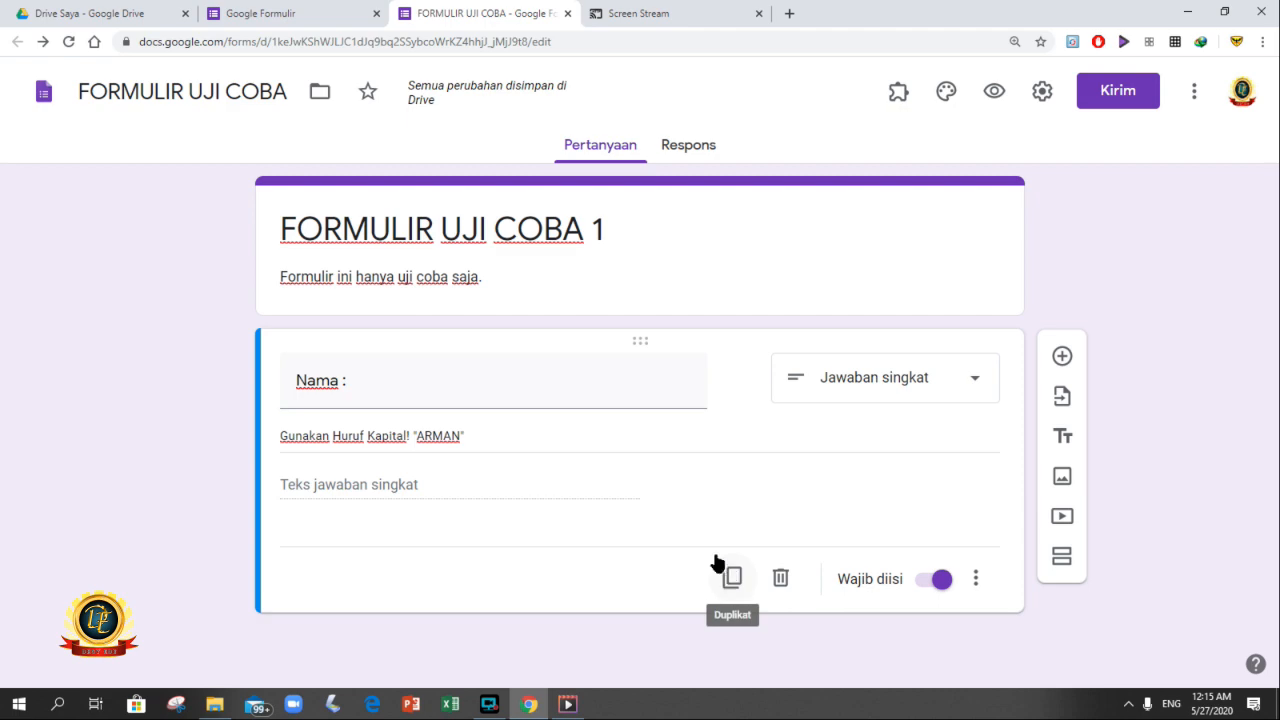
Add a new question below the "Nama :" question.
left_click(1061, 358)
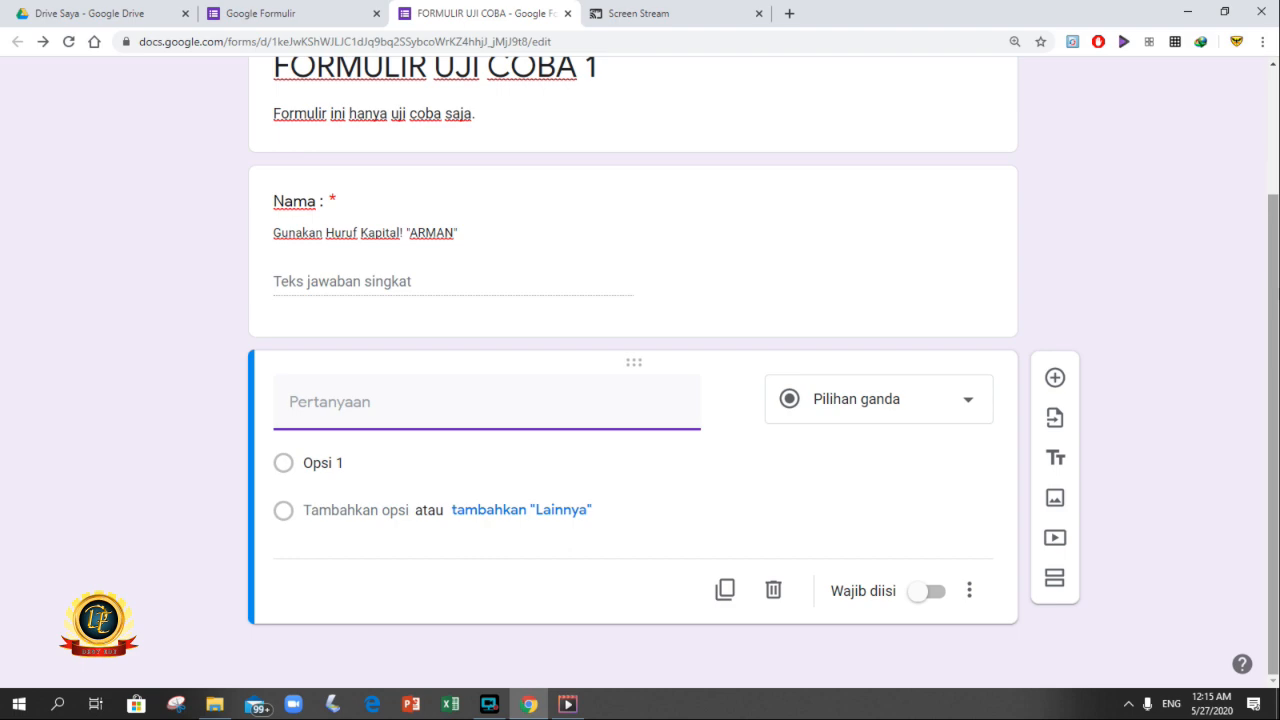
mouse_move(1275, 286)
left_mouse_down()
mouse_move(1275, 242)
mouse_move(1273, 278)
left_mouse_up()
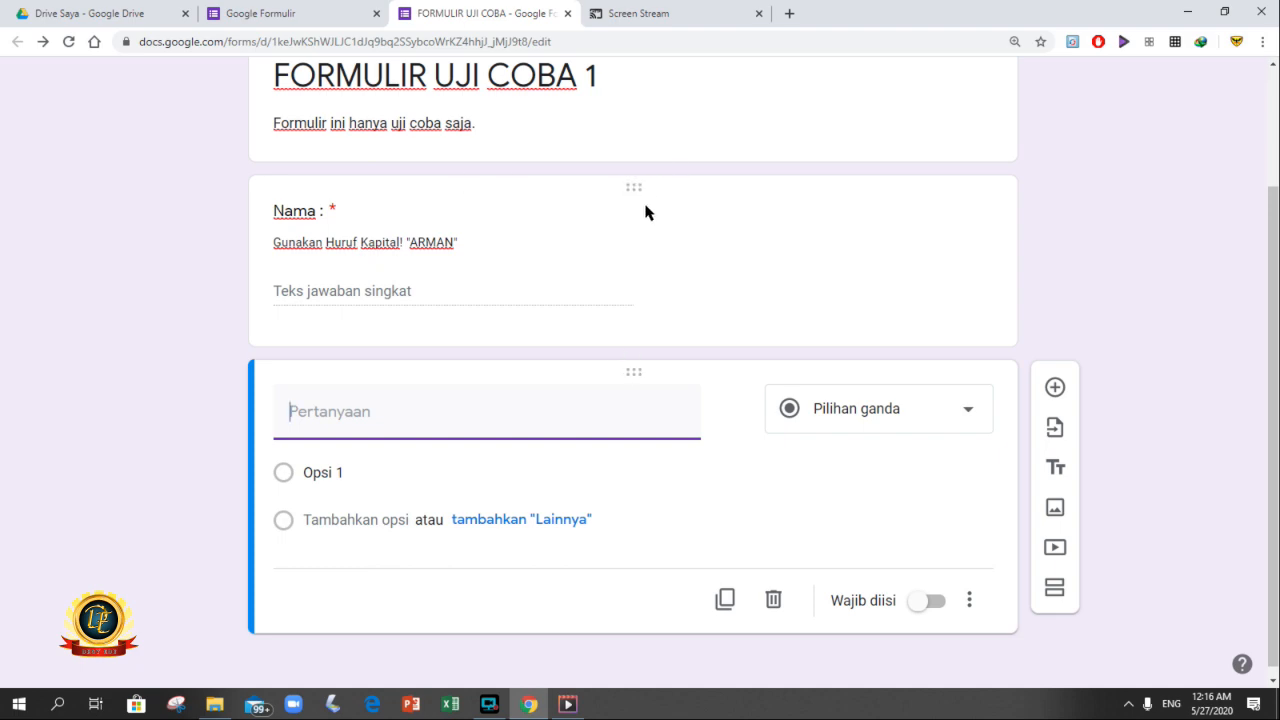
Try to move the new untitled question to another position in the form.
left_click(632, 371)
left_click(635, 366)
left_click_drag(635, 366, 637, 400)
left_click(637, 372)
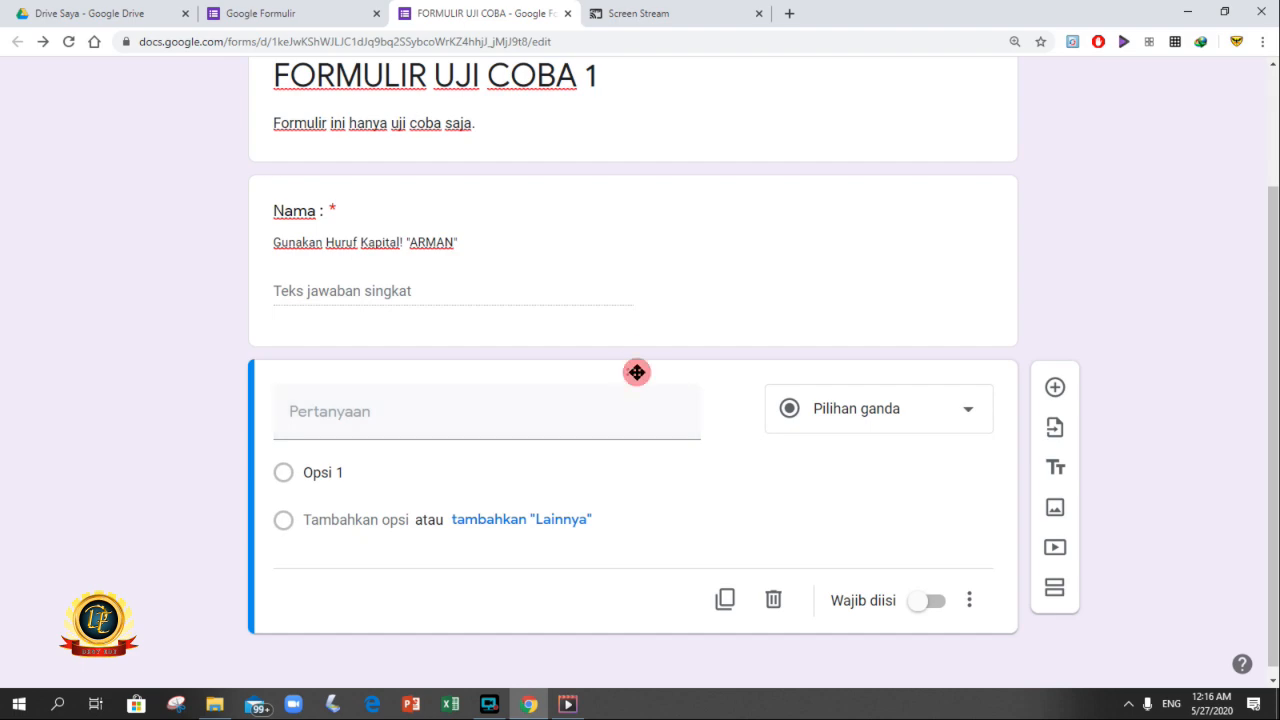
left_click_drag(636, 376, 626, 517)
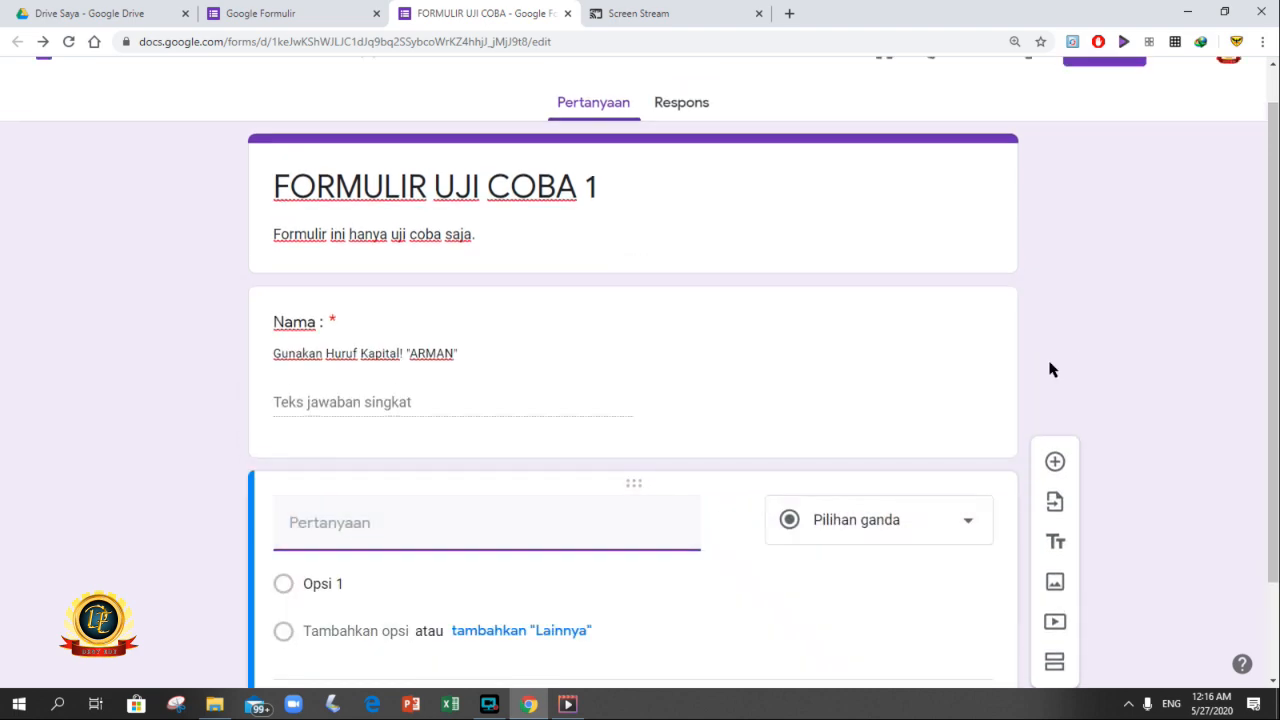
left_click_drag(1270, 200, 1270, 283)
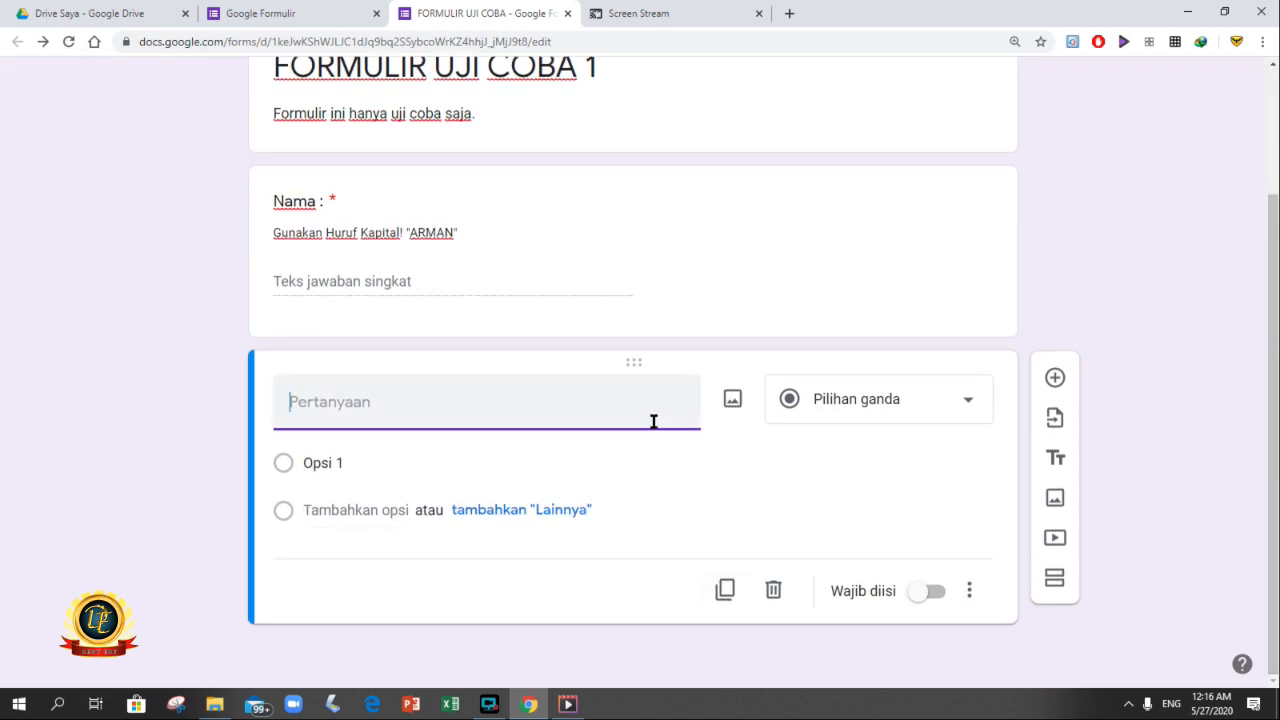
Change the new question to the paragraph type (Paragraf) and title it "Pengalaman selama melaksanakan WFH".
left_click(951, 403)
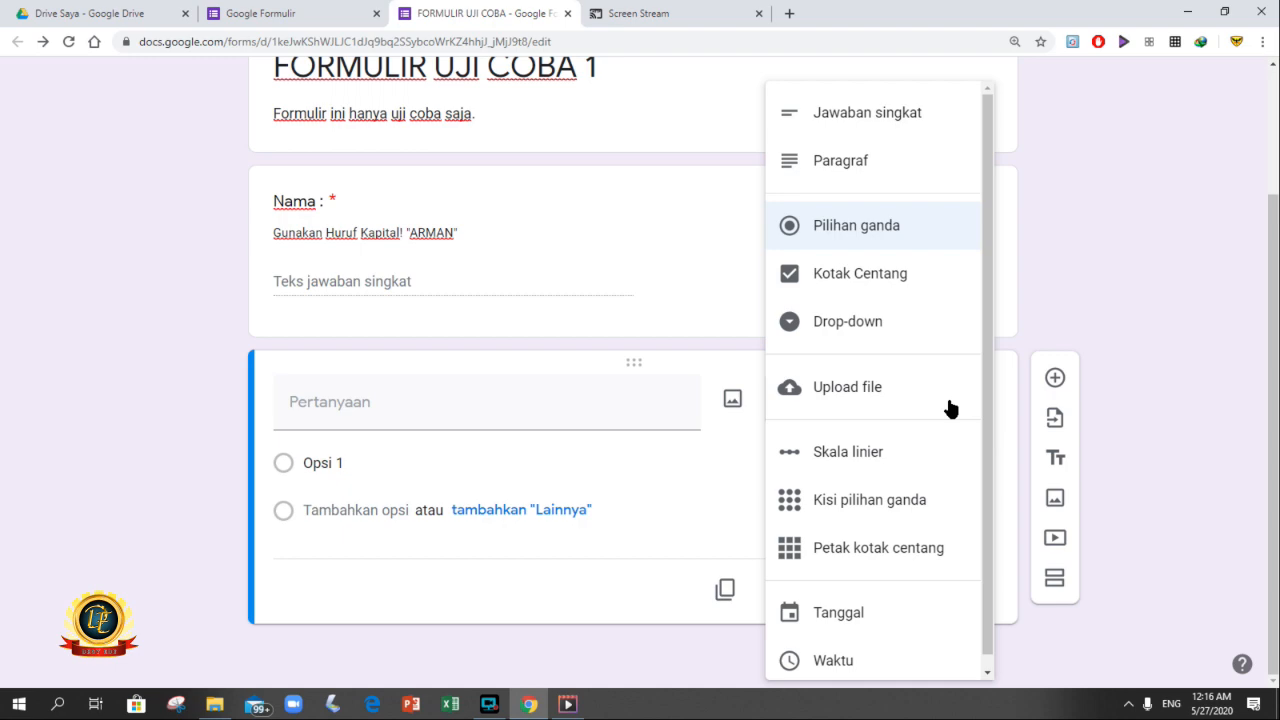
left_click(917, 165)
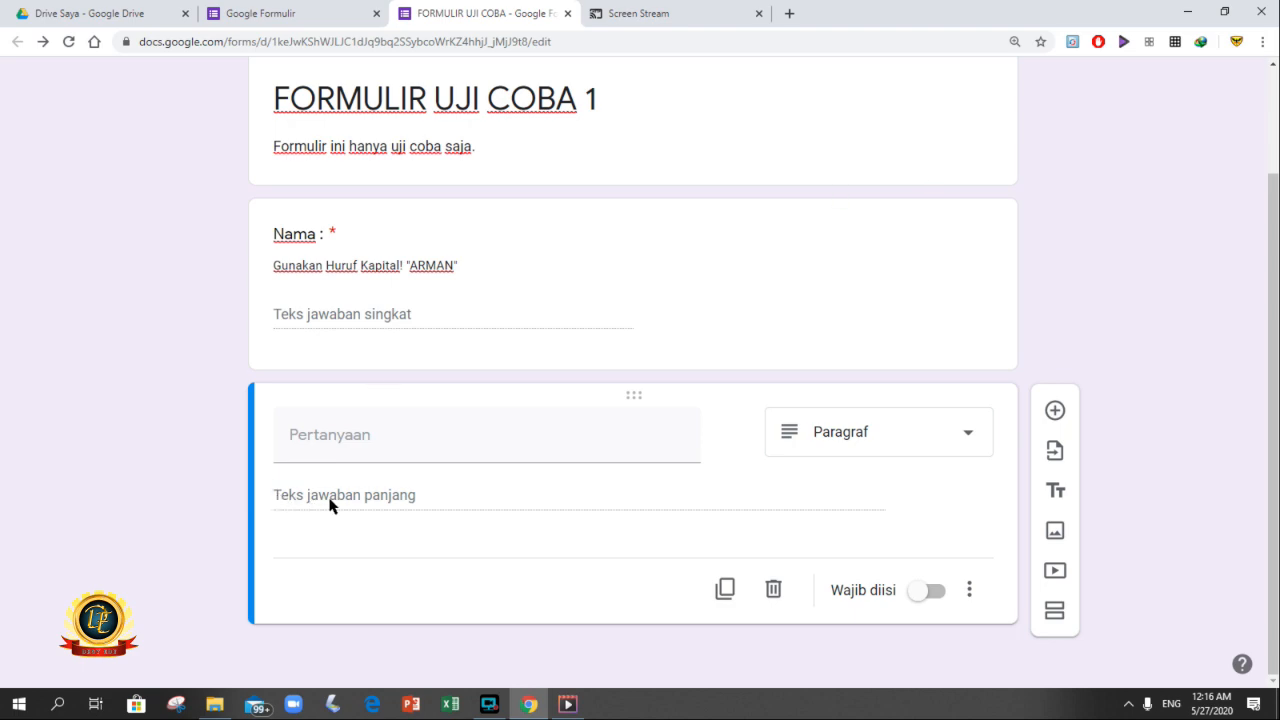
left_click(371, 434)
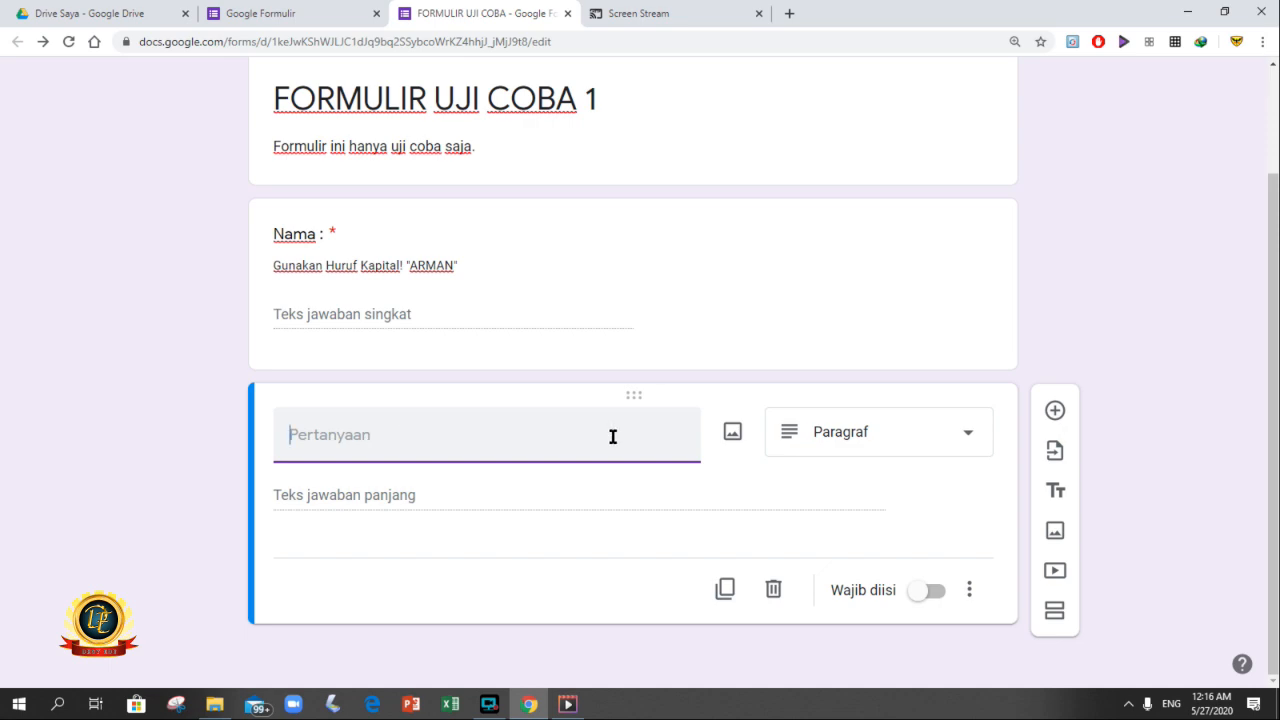
type("Pengalaman selama ")
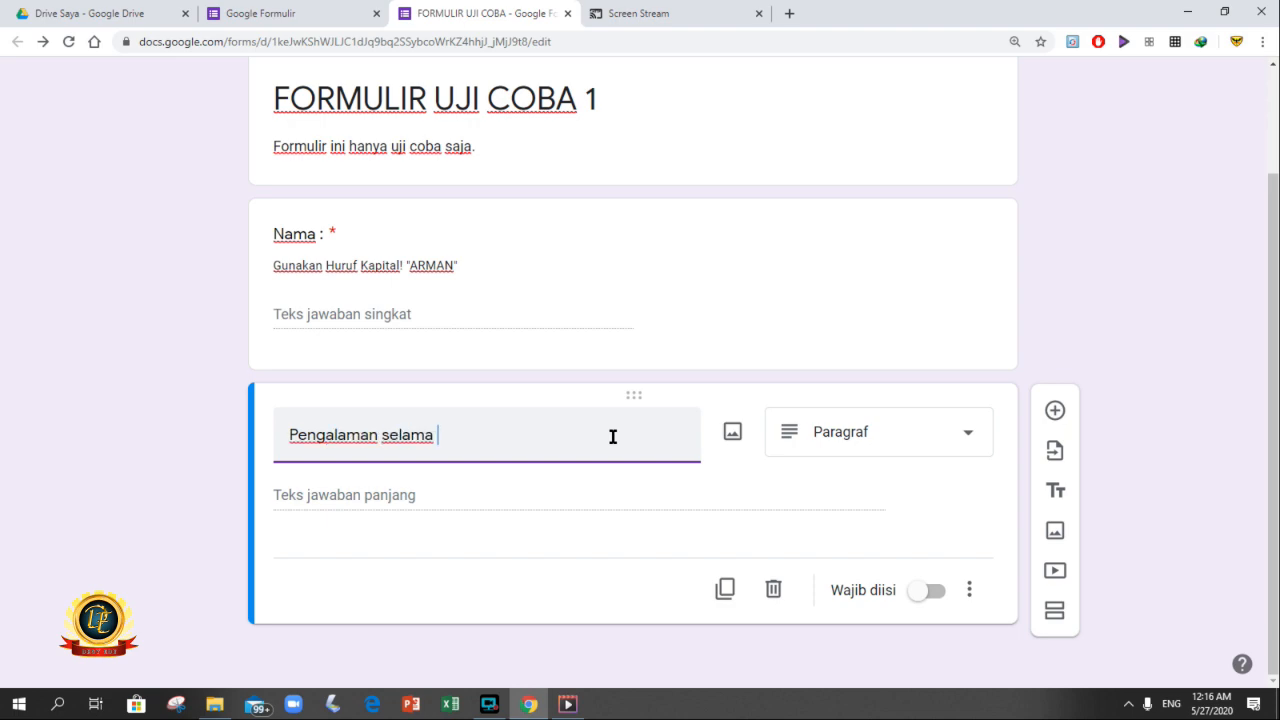
type("melaksanakan WFH")
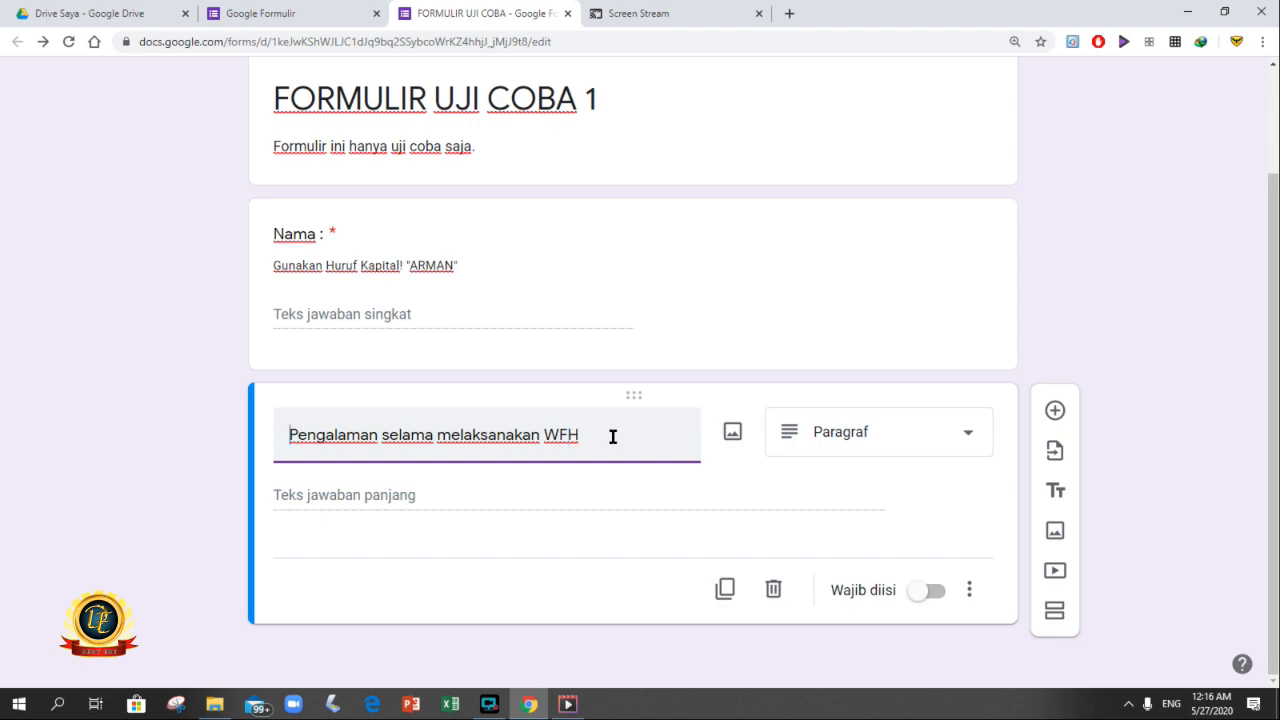
Revise the paragraph question's title to "Ceritakan pengalaman selama melaksanakan WFH!".
key("Home")
type("Ceritakan")
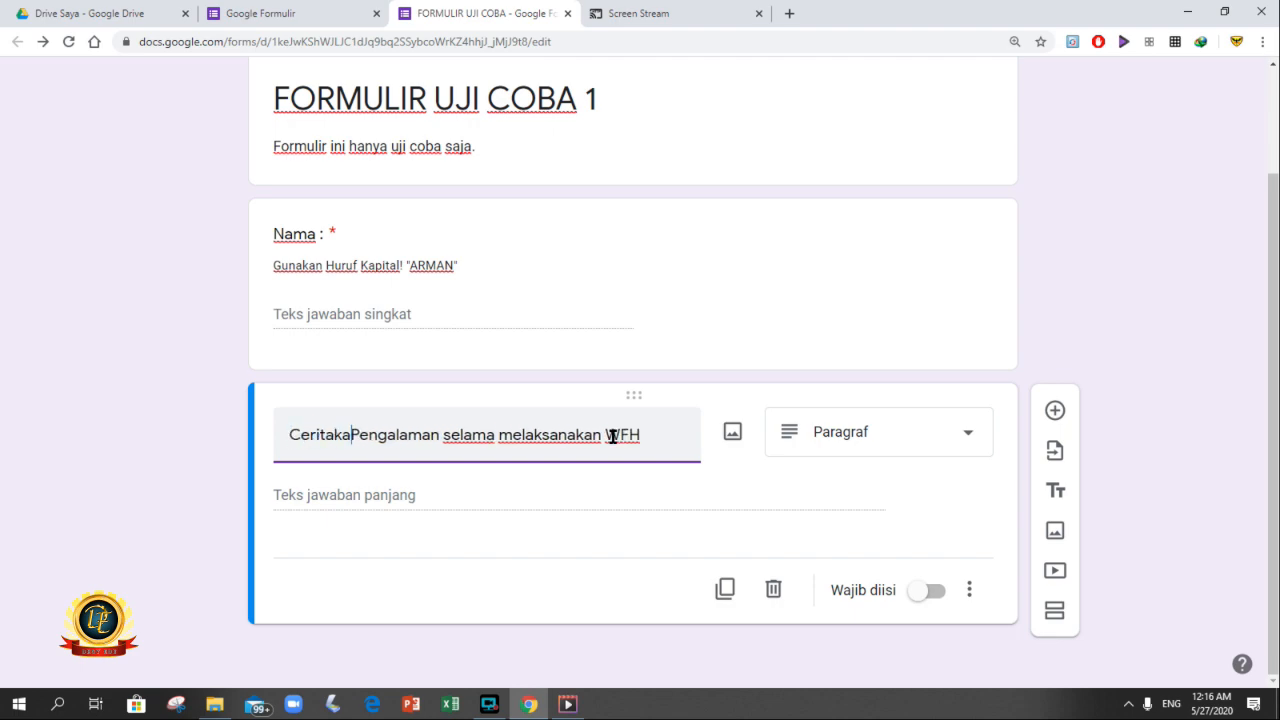
key("Right")
key("BackSpace")
type("p")
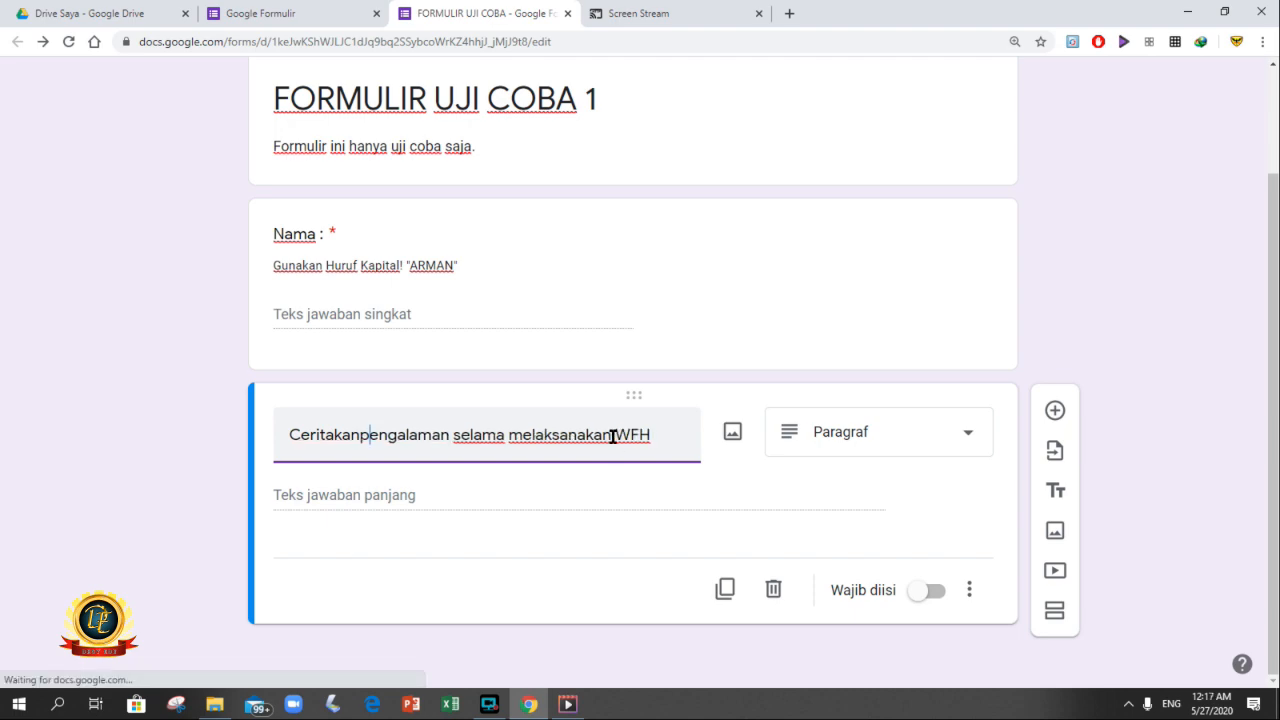
key("Left")
key("Right")
key("Right")
key("Right")
key("Right")
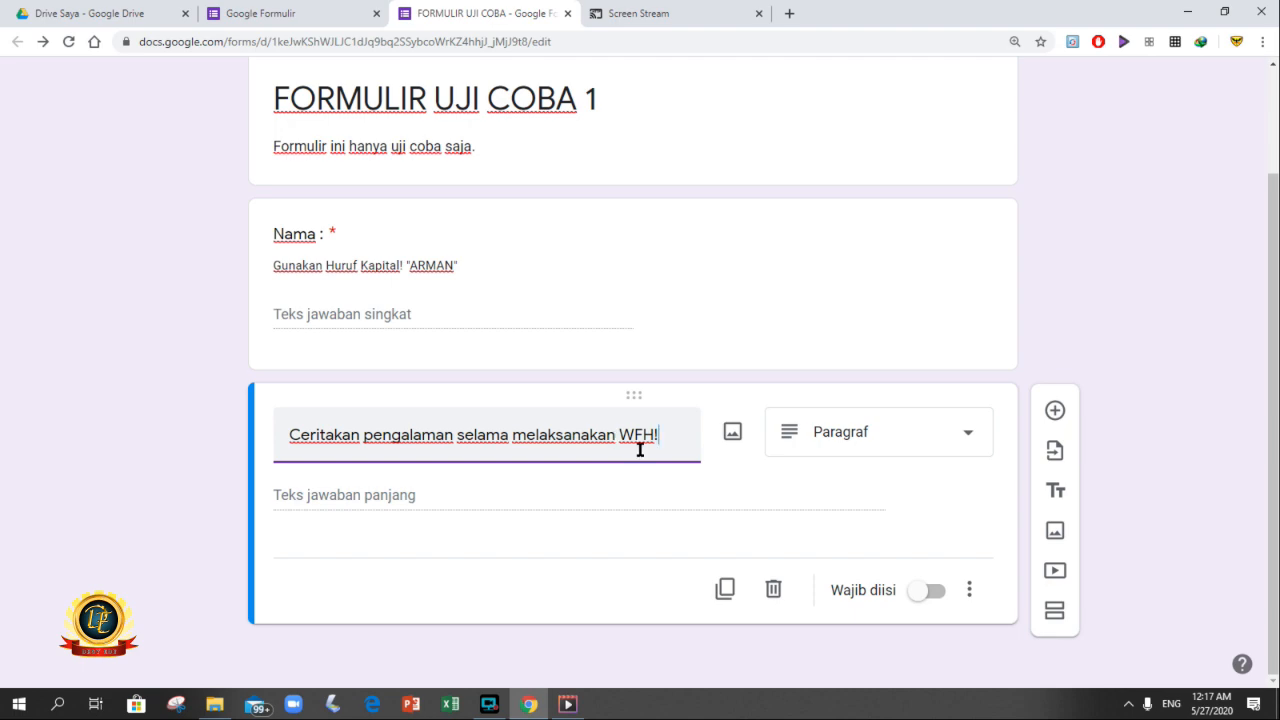
left_click(374, 505)
left_click(368, 506)
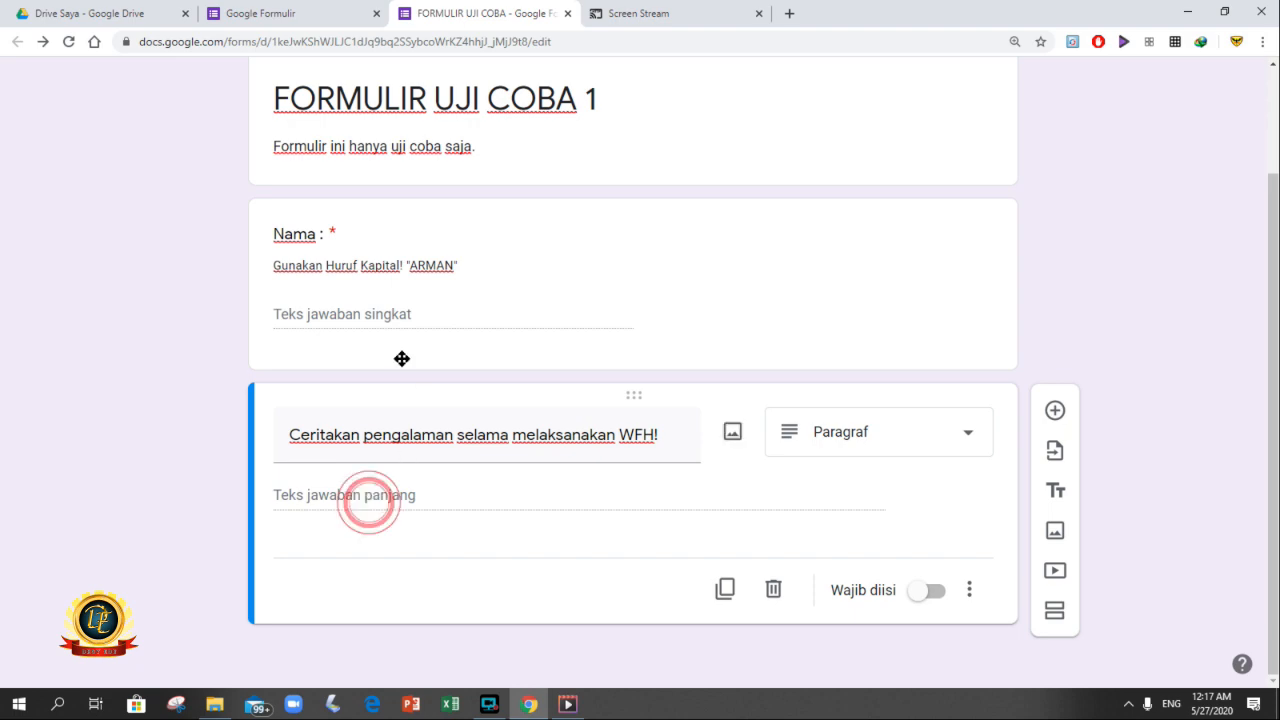
left_click(370, 313)
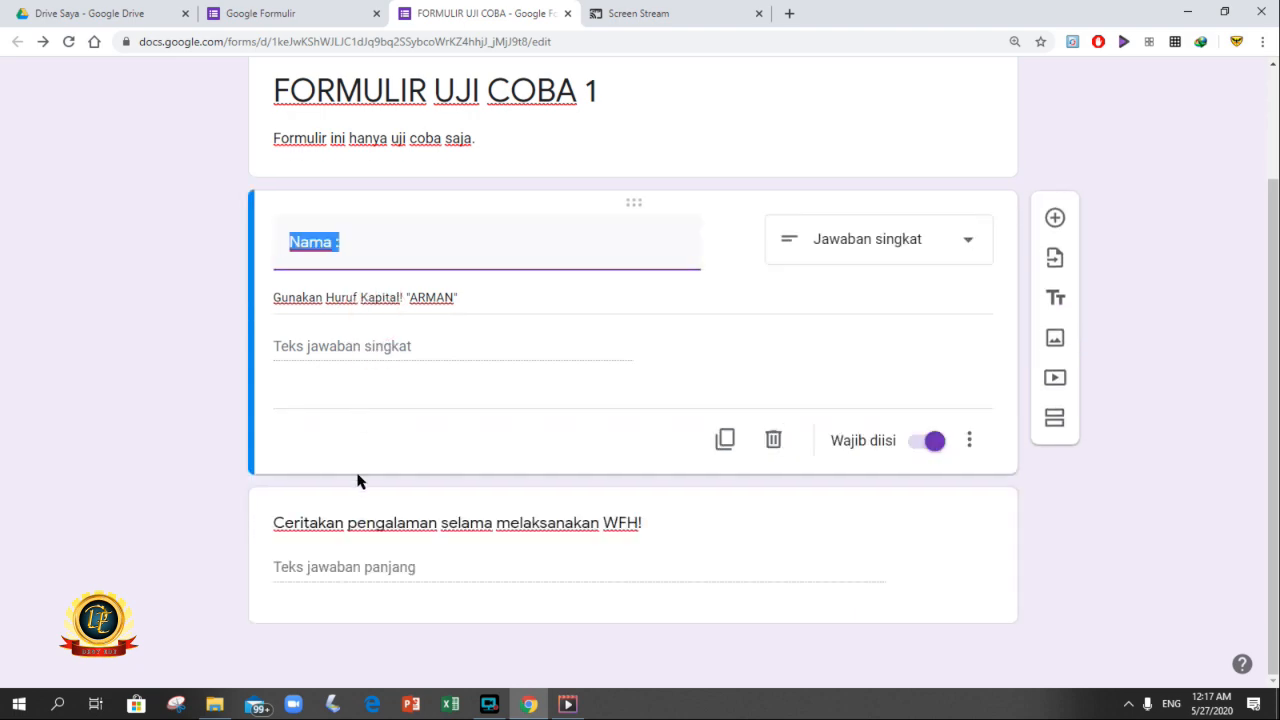
left_click(352, 582)
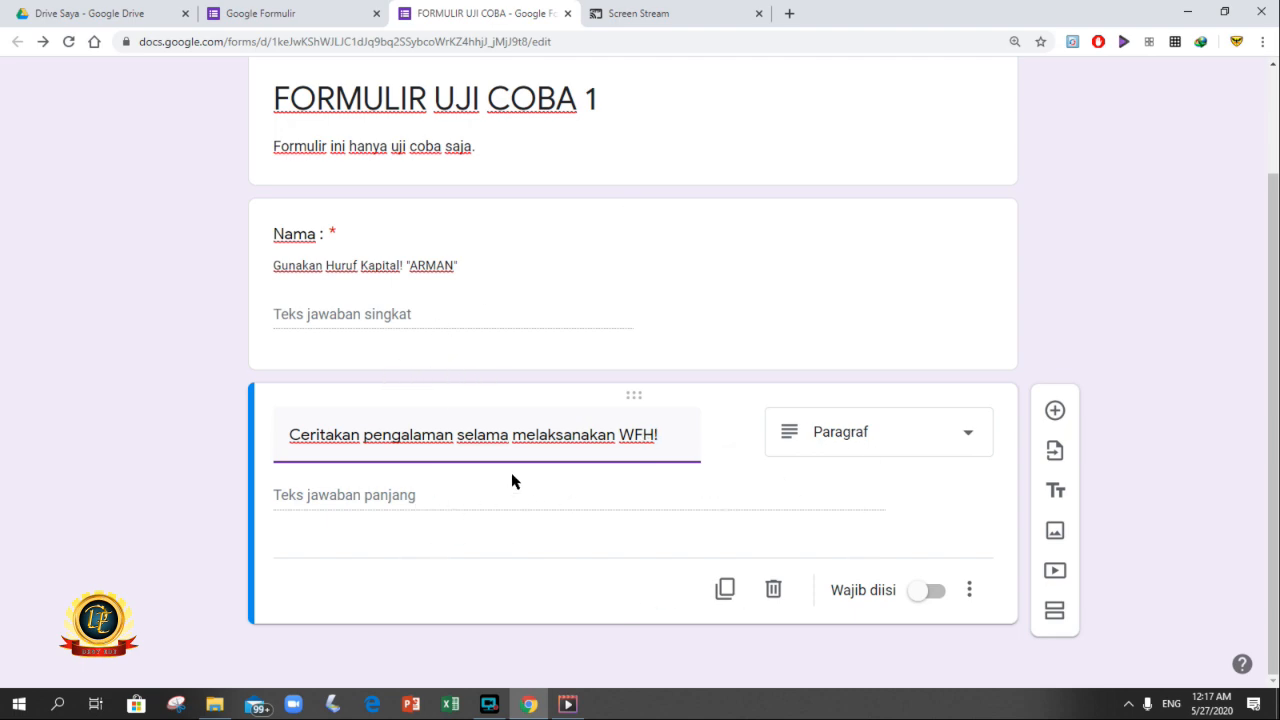
Add another new question below the paragraph question about WFH.
left_click(1055, 413)
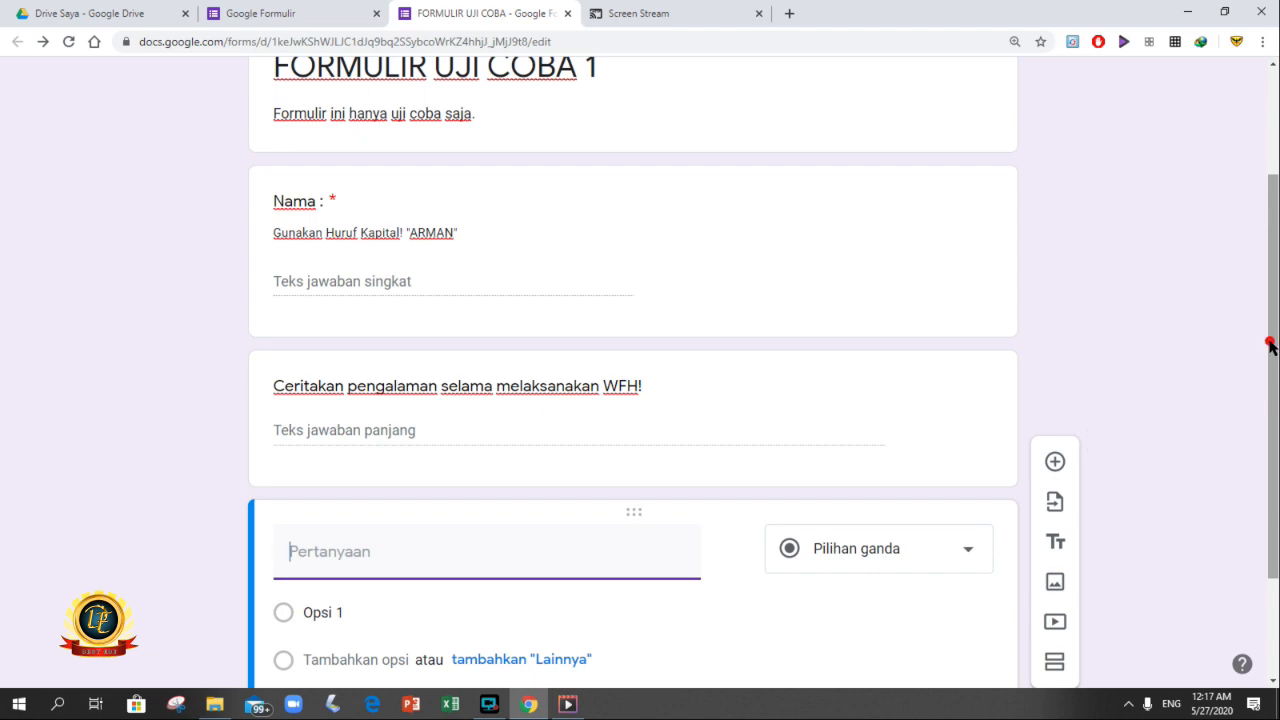
scroll(1262, 350, "down", 2)
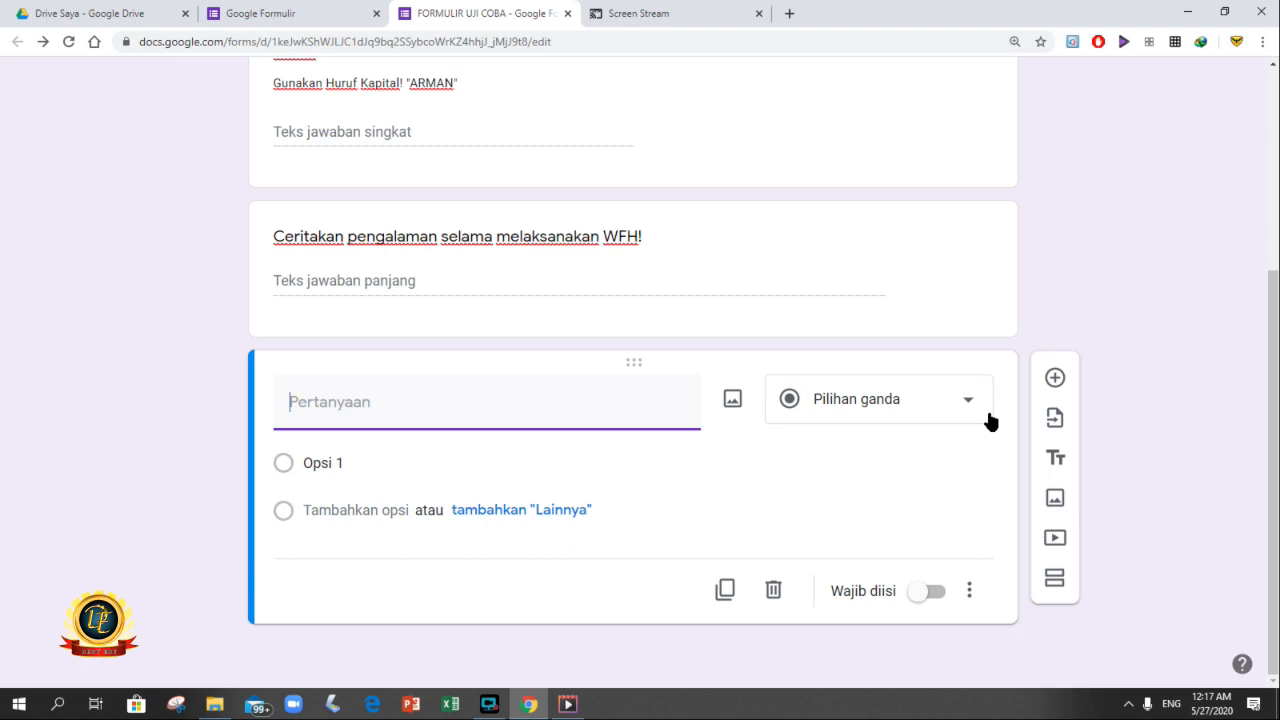
Title the new multiple-choice question "Apakah anda setuju dengan diadakanya PSBB".
type("Se")
key("BackSpace")
key("BackSpace")
key("BackSpace")
key("BackSpace")
key("BackSpace")
type("Apakah and")
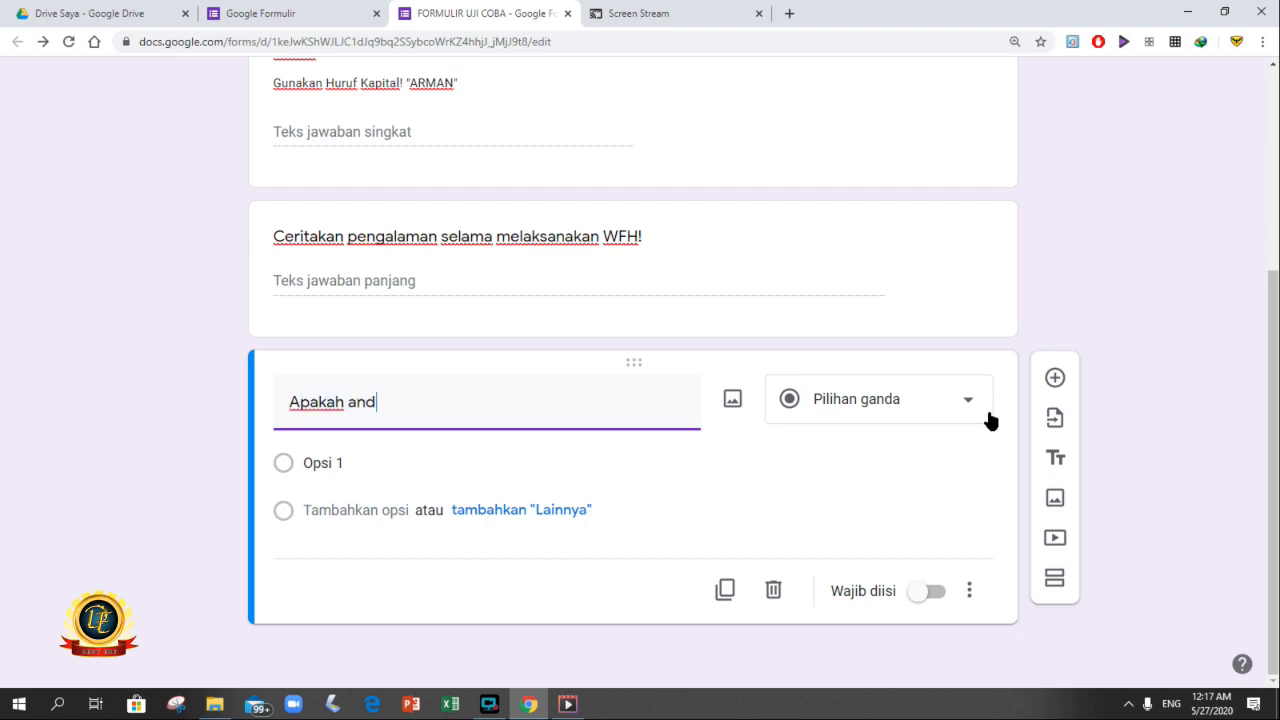
type("a setuju dengan d")
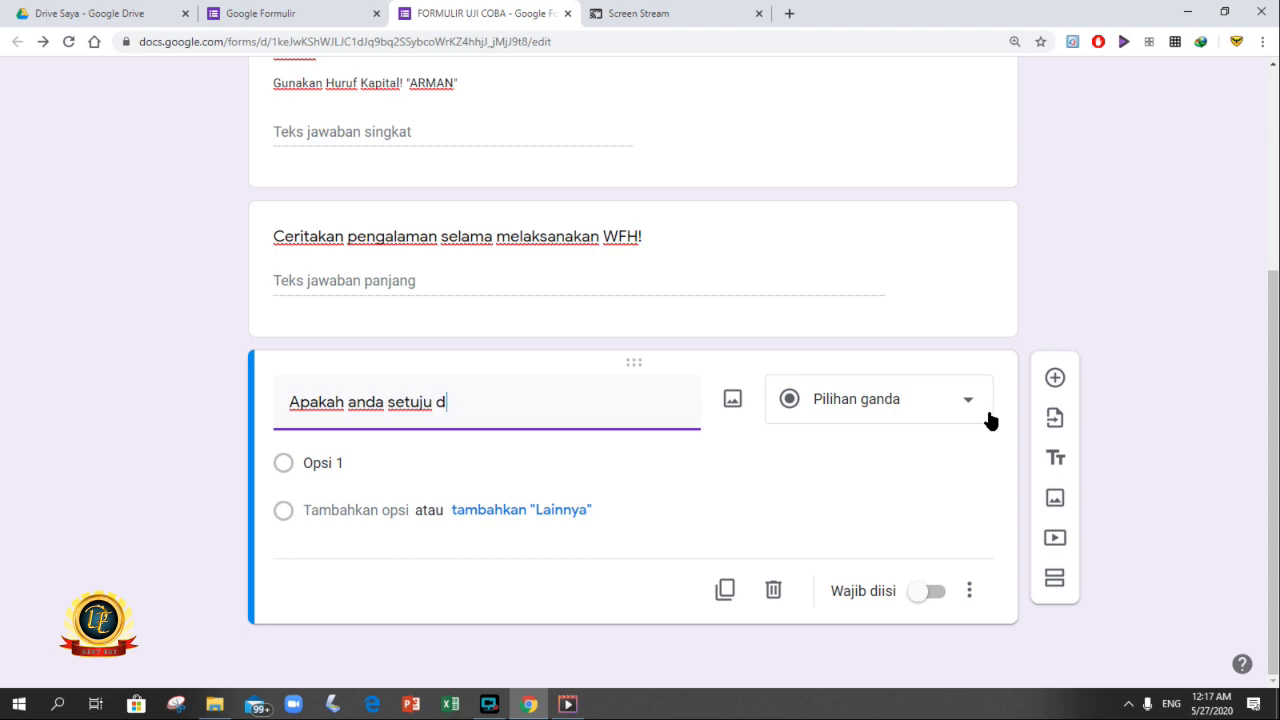
type("iaw")
key("BackSpace")
type("dakan")
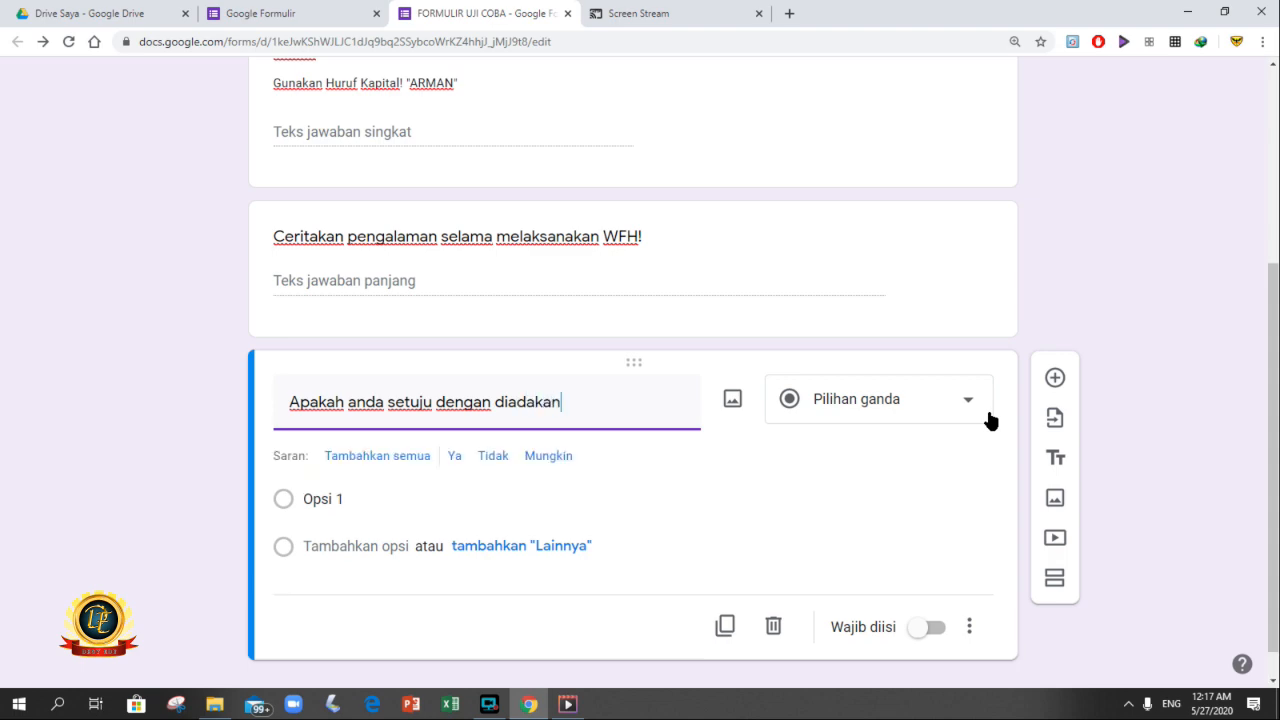
type("ya PSBB")
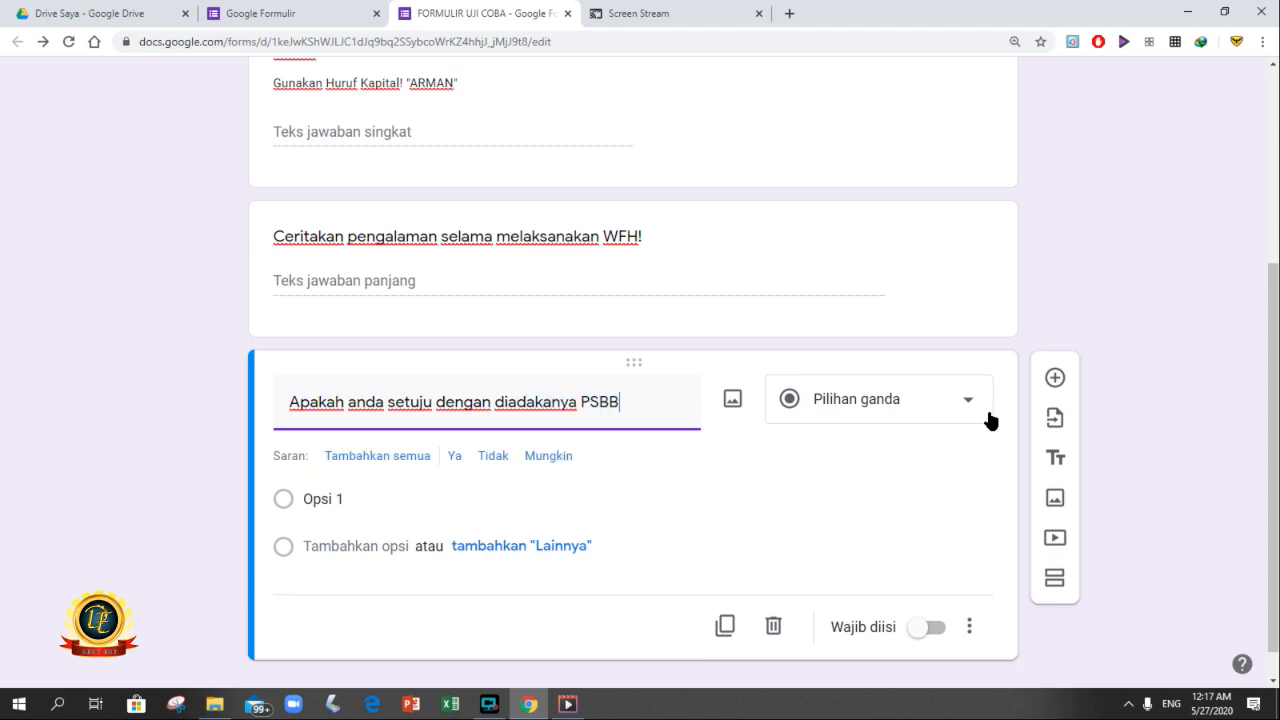
Give the PSBB agreement question the options "setuju" and "tidak setuju", plus the open "Lainnya" option.
left_click(337, 501)
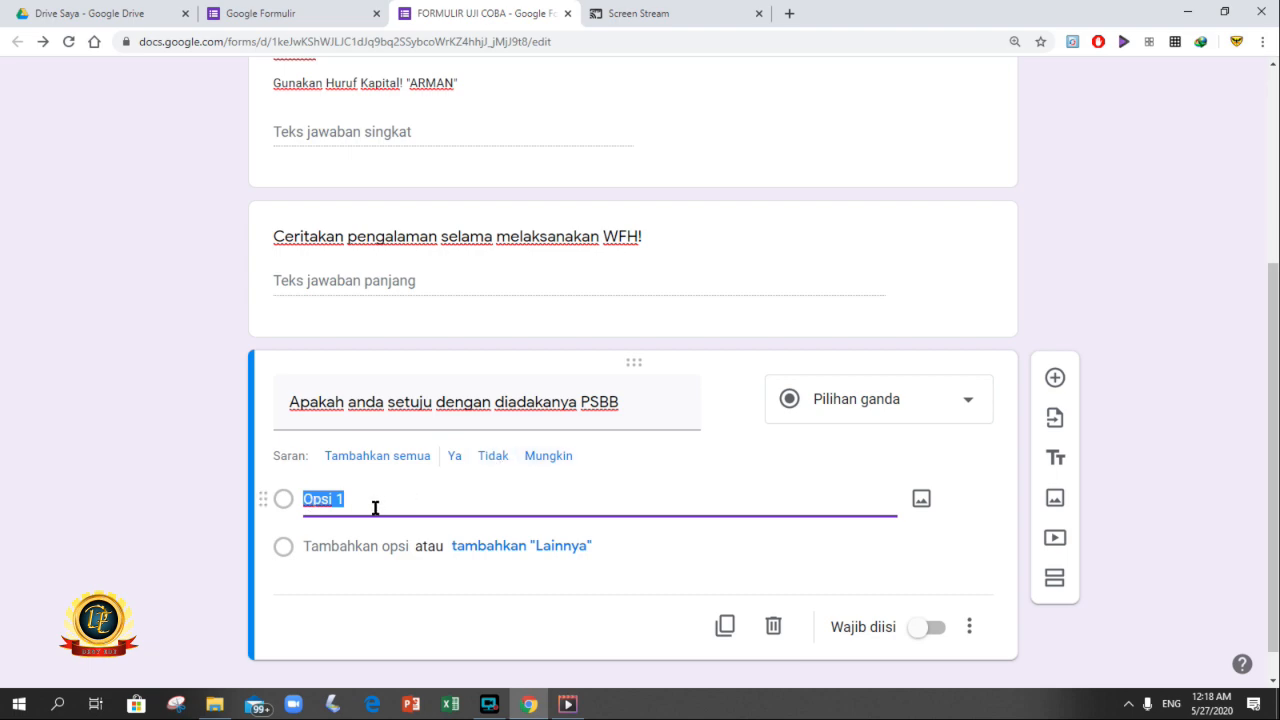
type("setuju")
left_click(329, 547)
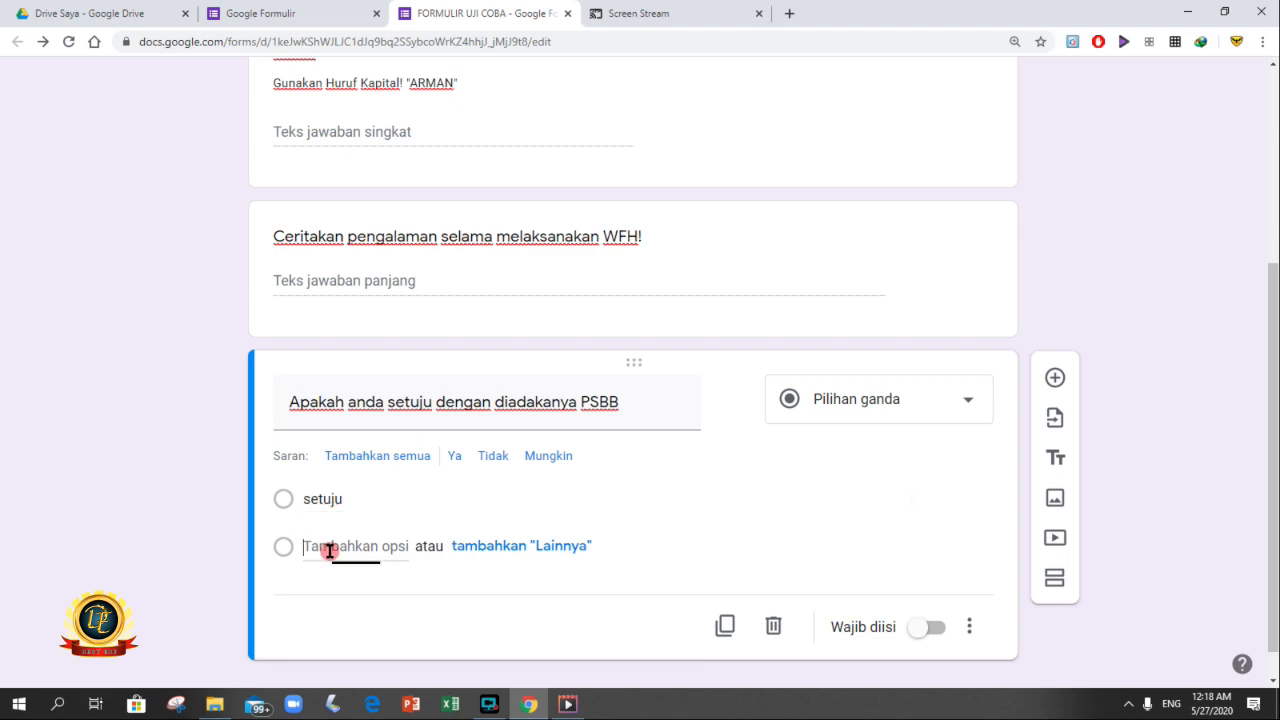
type("tid")
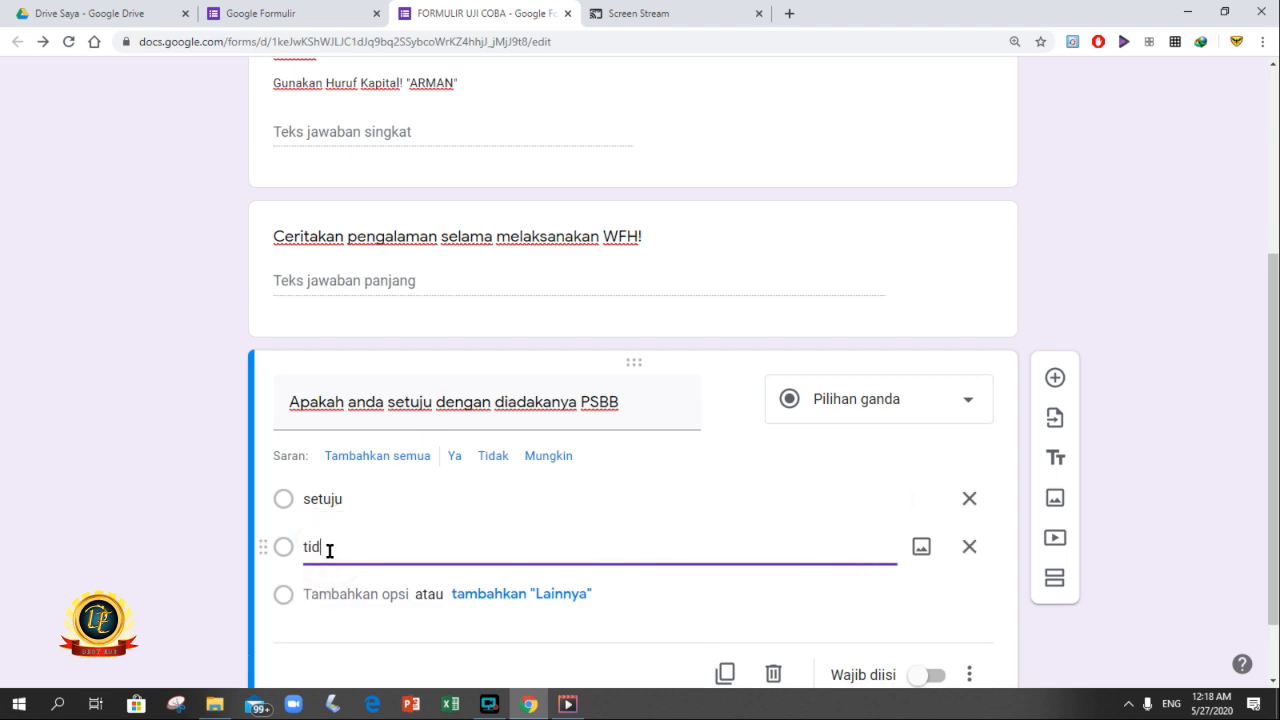
type("ak setuju")
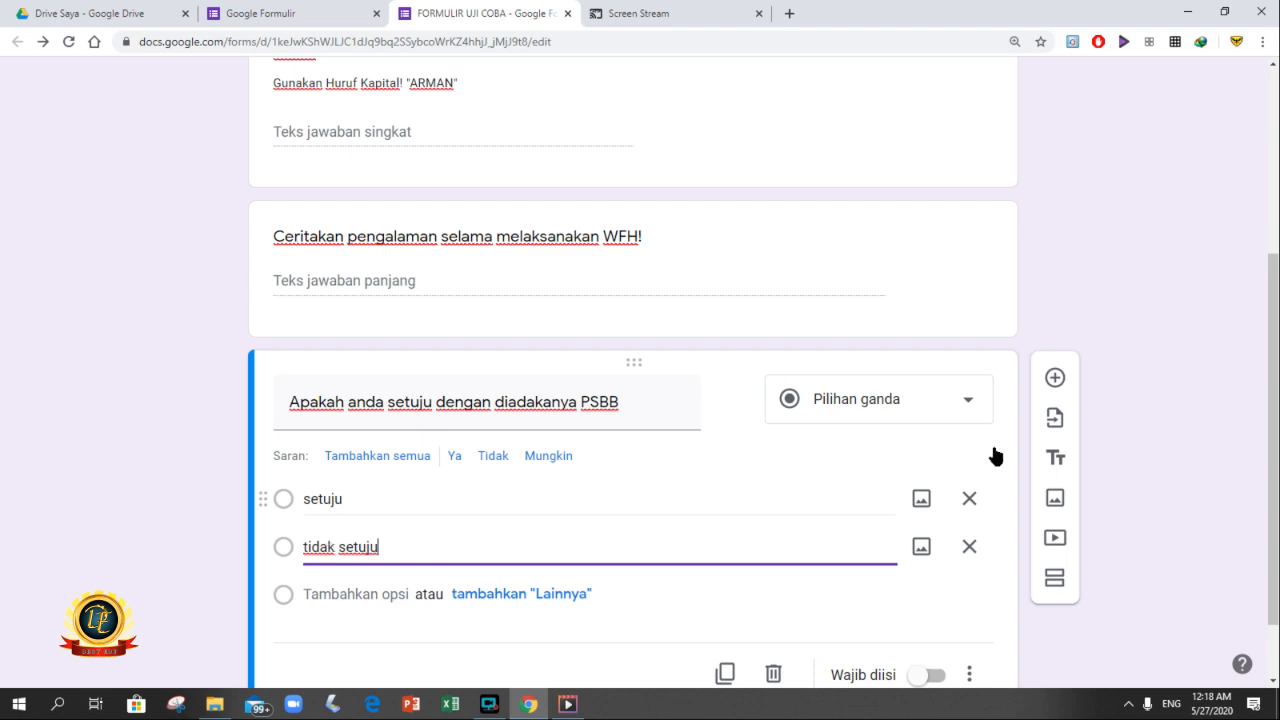
scroll(1277, 302, "down", 1)
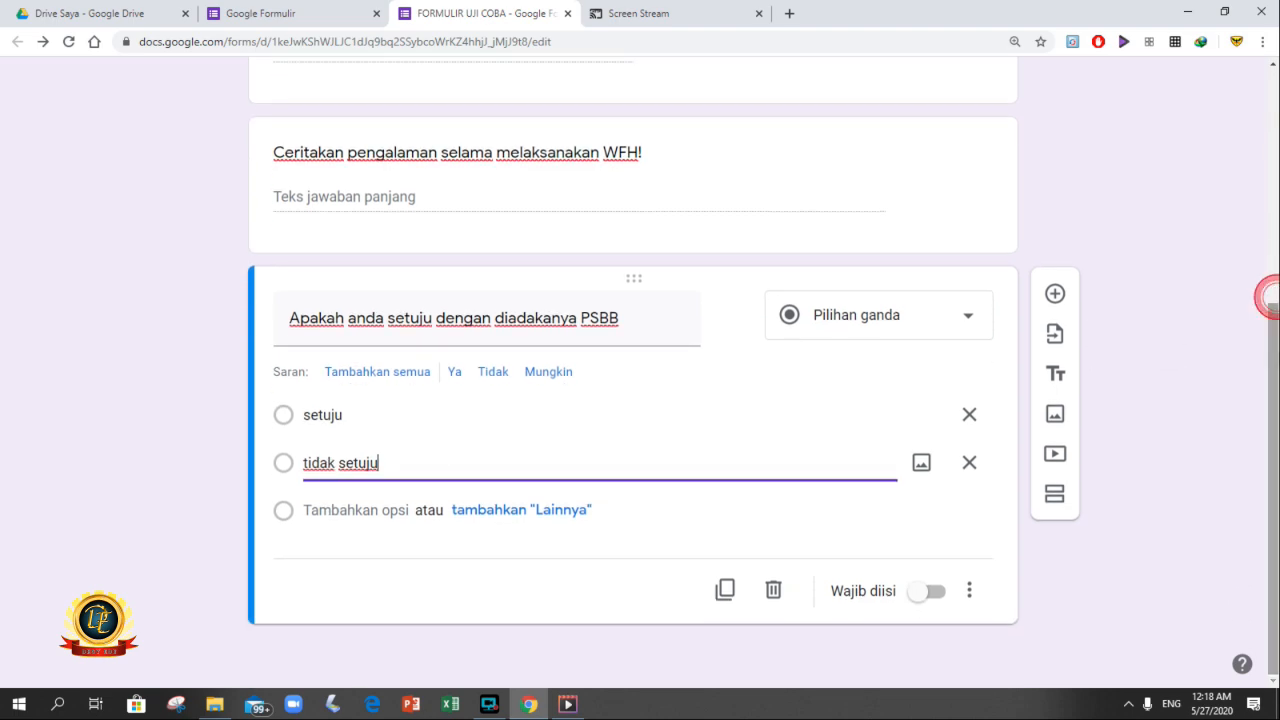
left_click(513, 524)
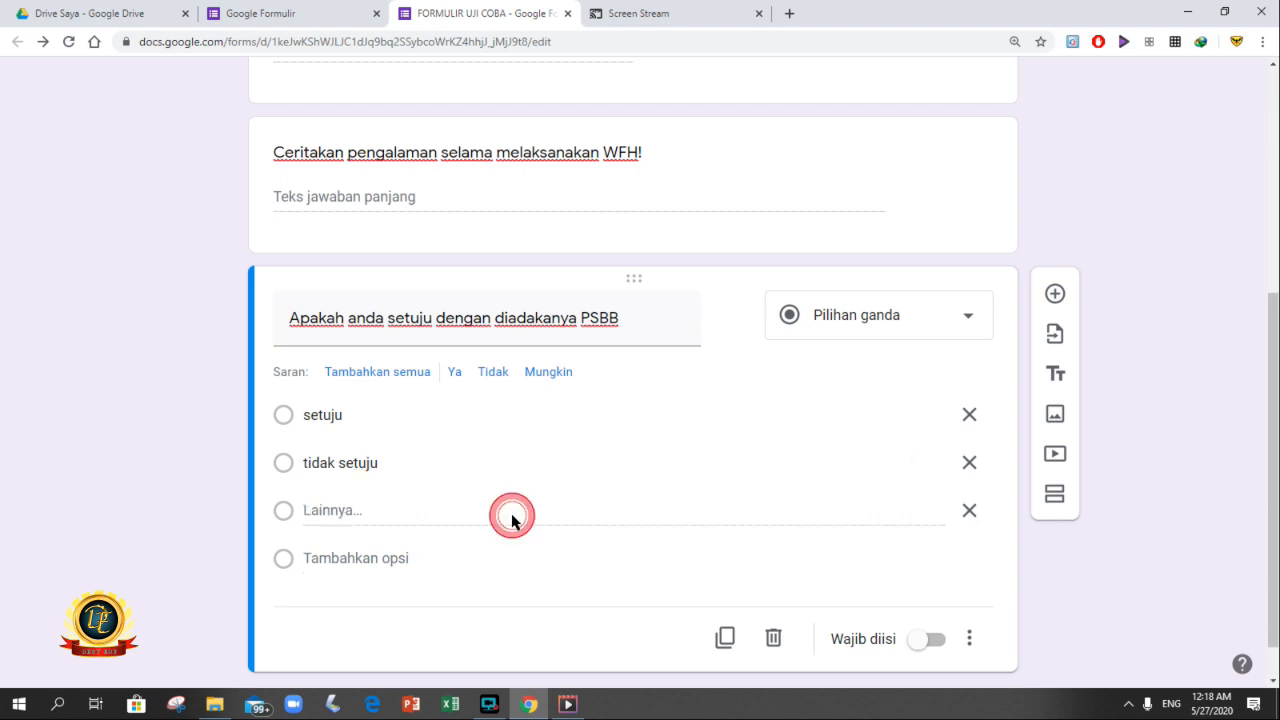
left_click(360, 512)
left_click(320, 512)
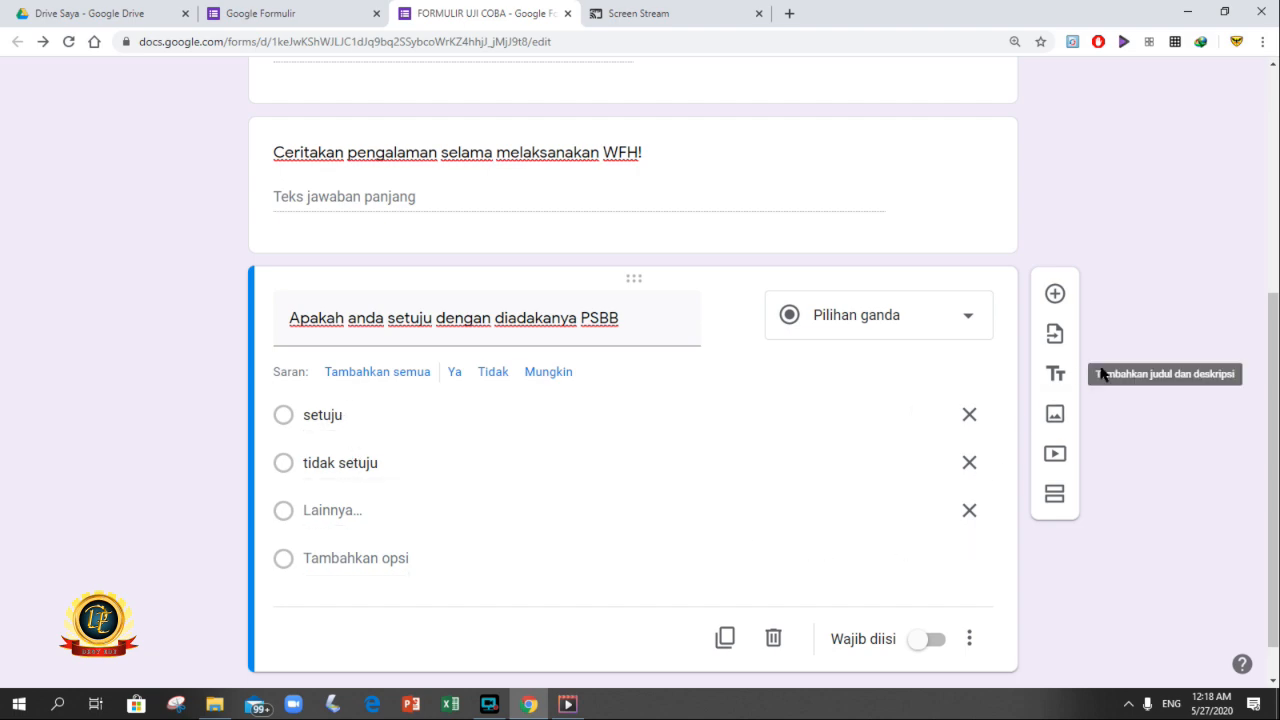
Add a new question below the PSBB agreement question and change it to the checkbox type (Kotak Centang).
left_click_drag(1275, 344, 1275, 370)
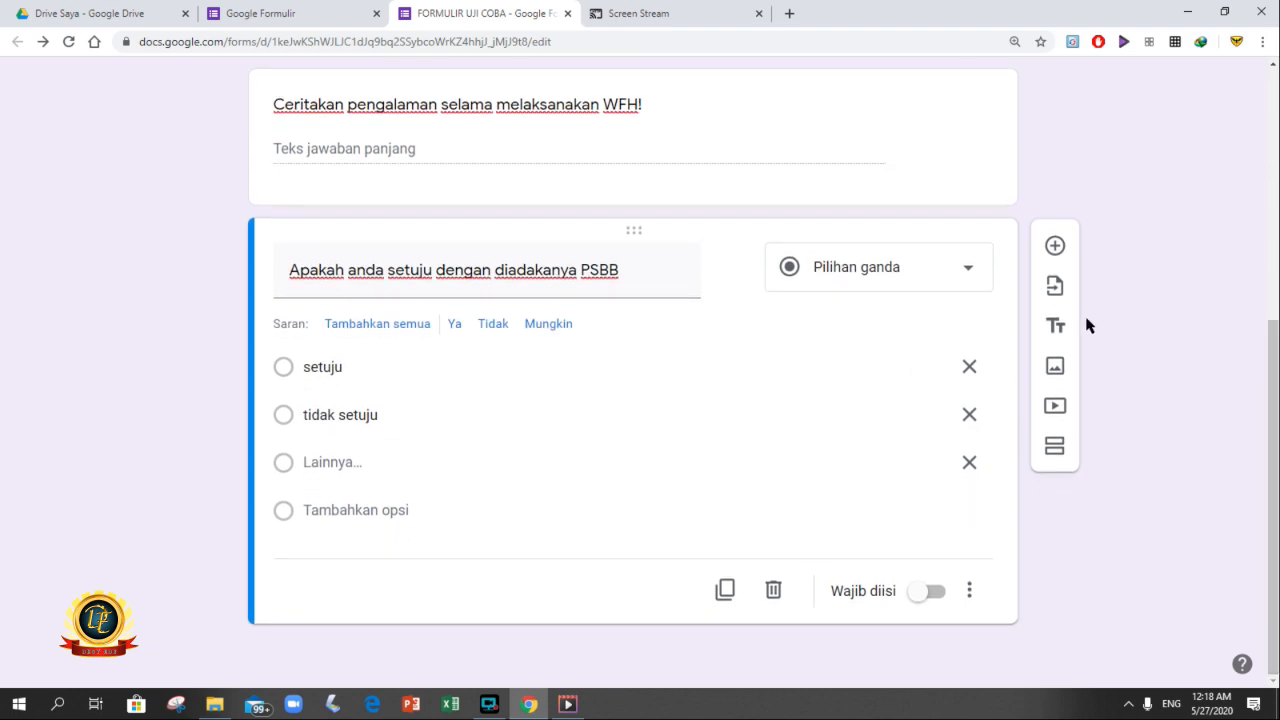
left_click(1057, 245)
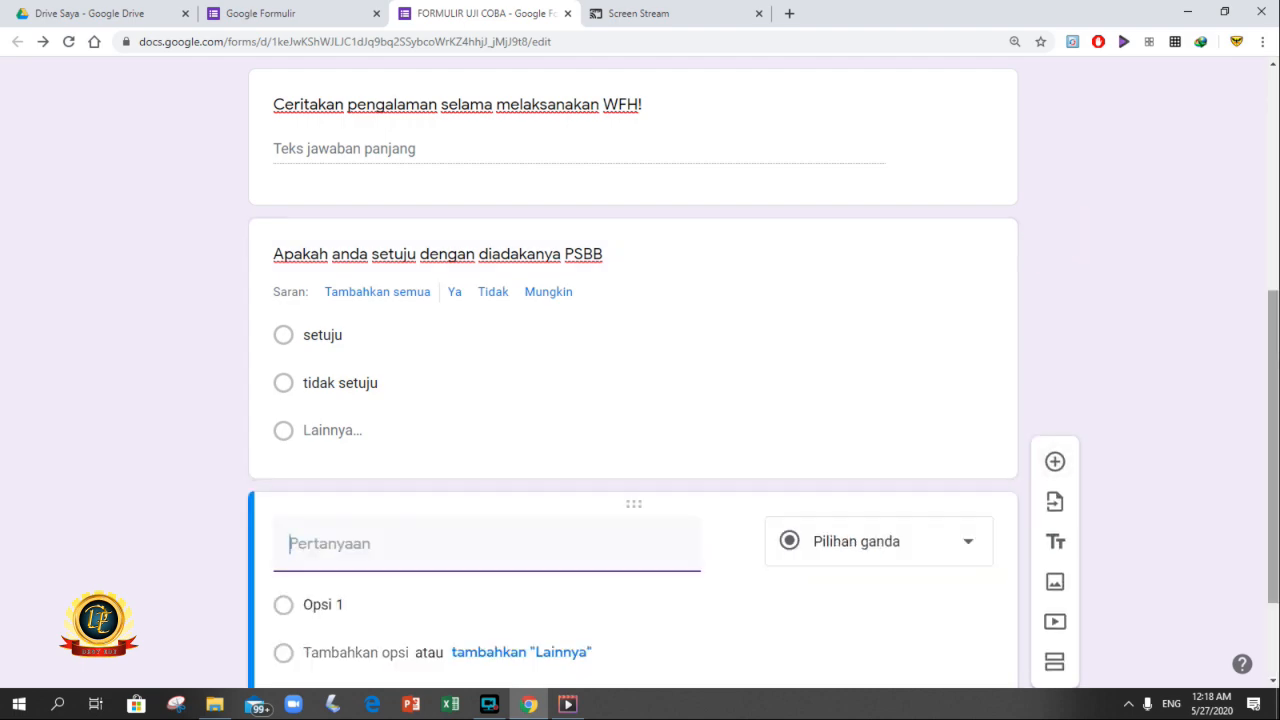
left_click_drag(1275, 421, 1275, 494)
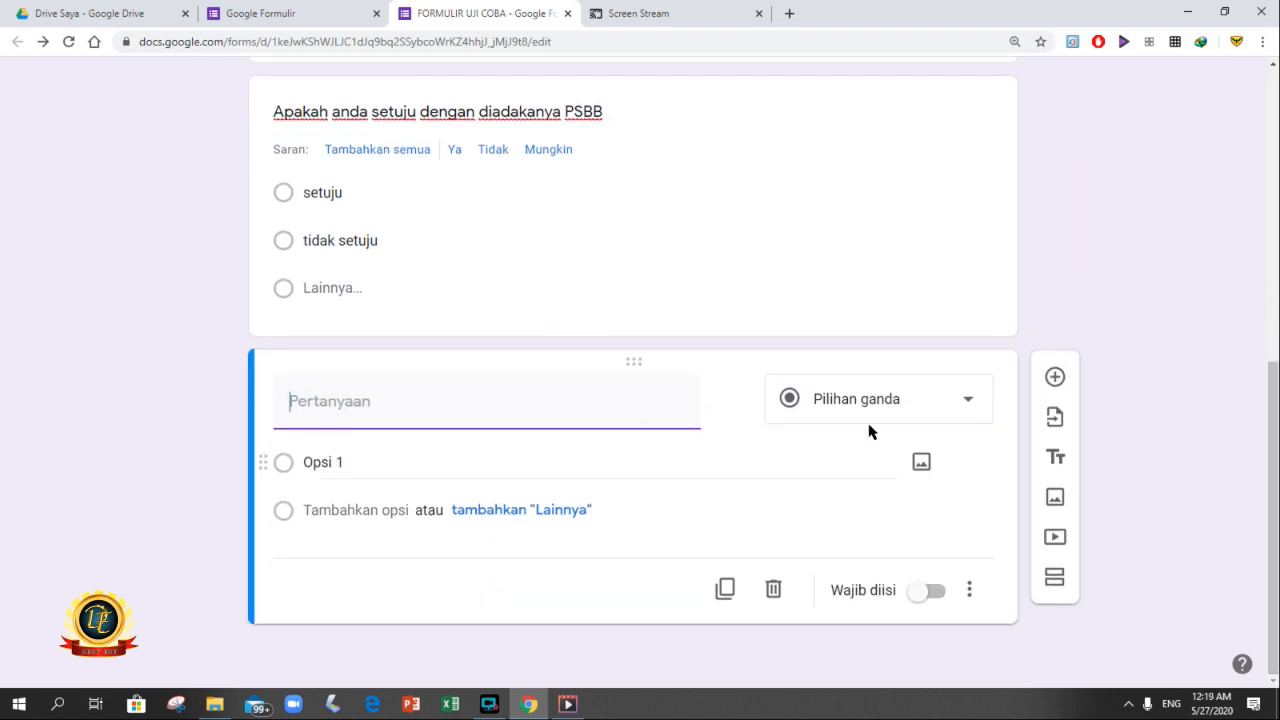
left_click(932, 408)
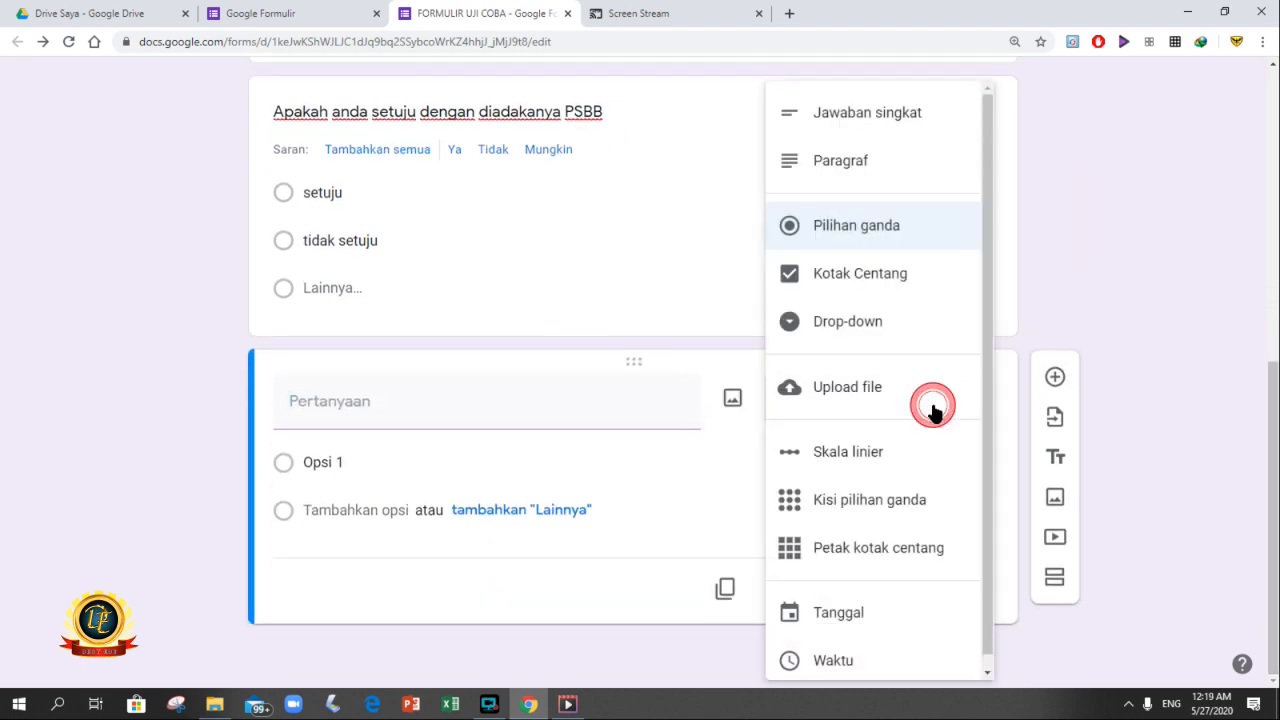
left_click(912, 281)
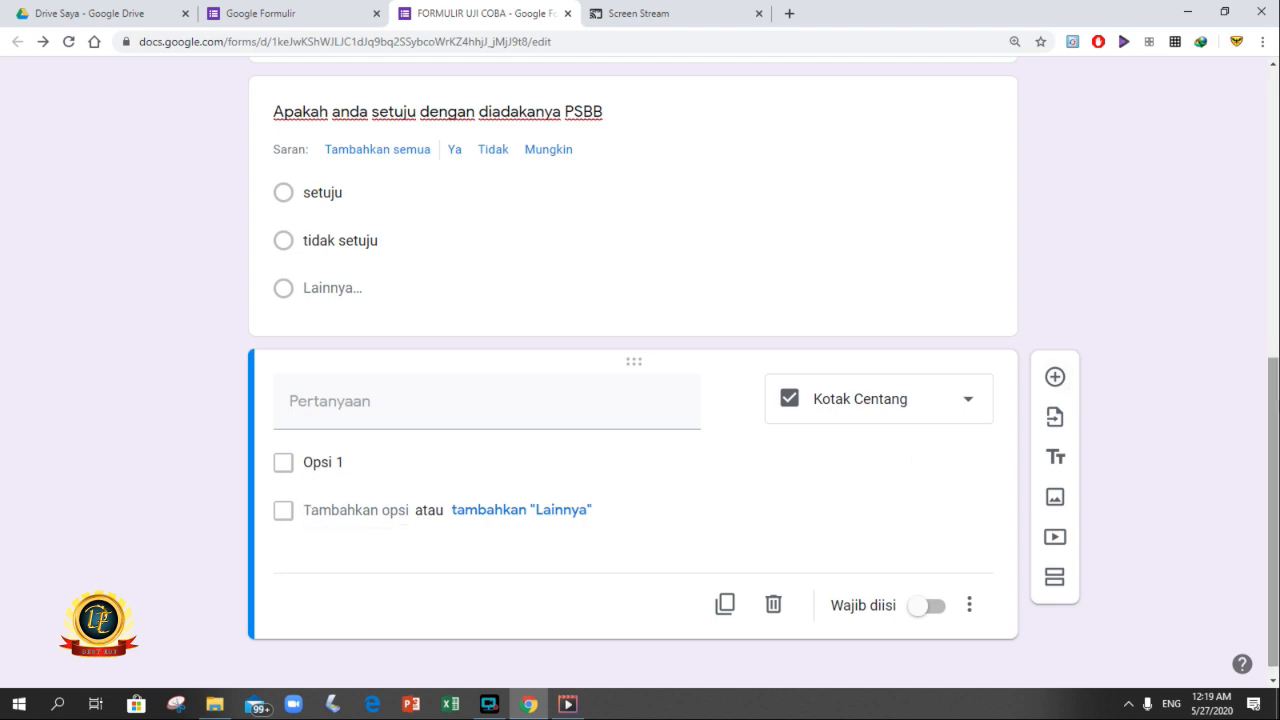
mouse_move(1273, 466)
left_mouse_down()
mouse_move(1270, 402)
mouse_move(1272, 474)
left_mouse_up()
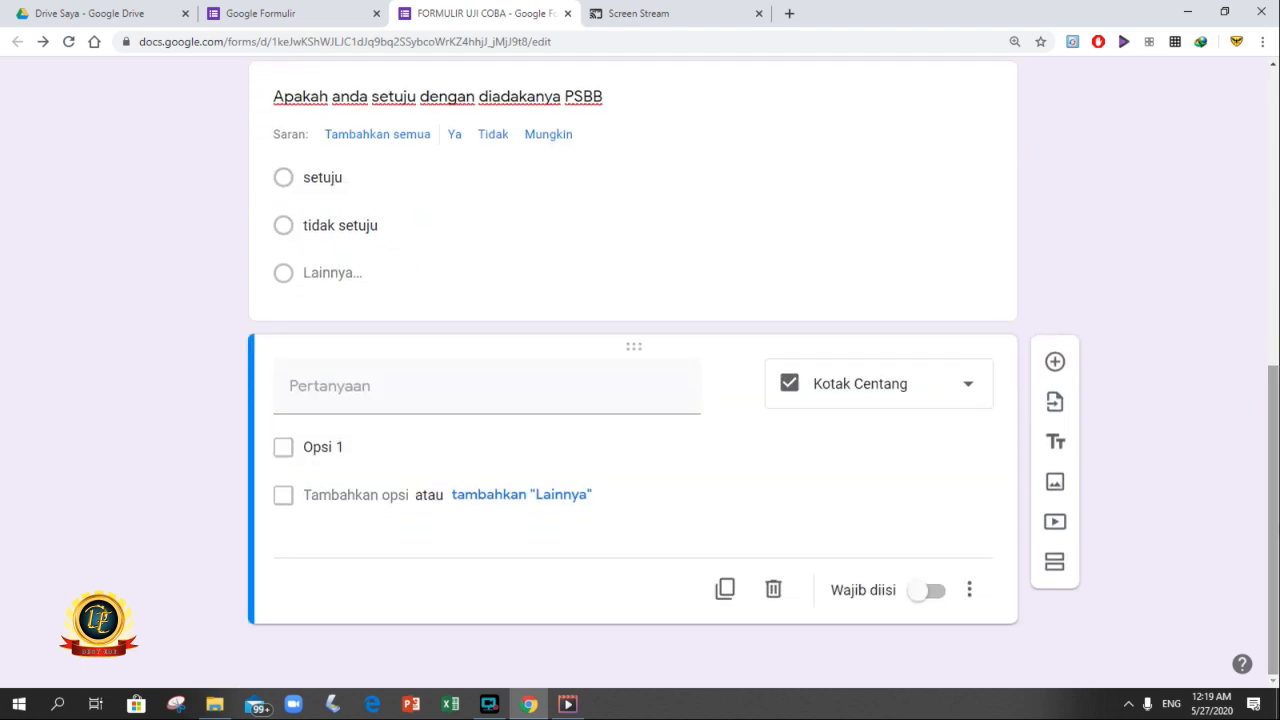
Title the checkbox question "Apa saja yang anda lakukan untuk menghindari kejenuhan ketika PSBB diberlakukan".
left_click(346, 392)
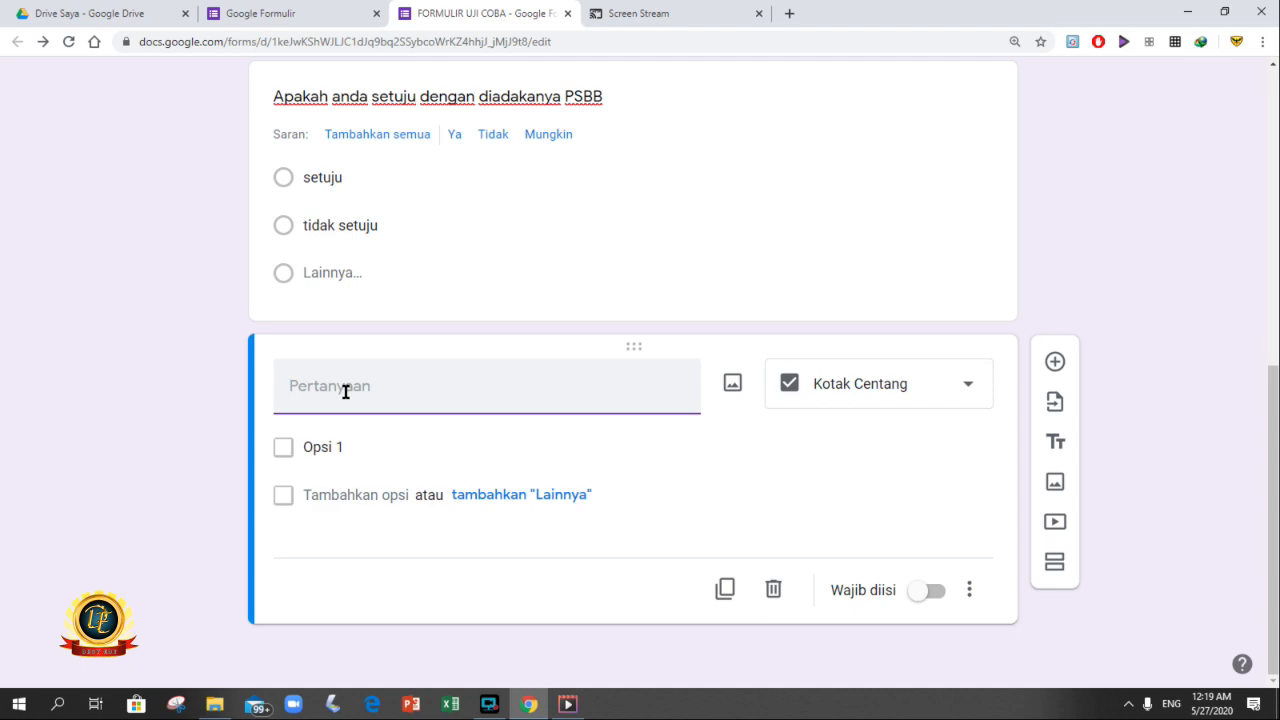
type("Apa saja yang anda ")
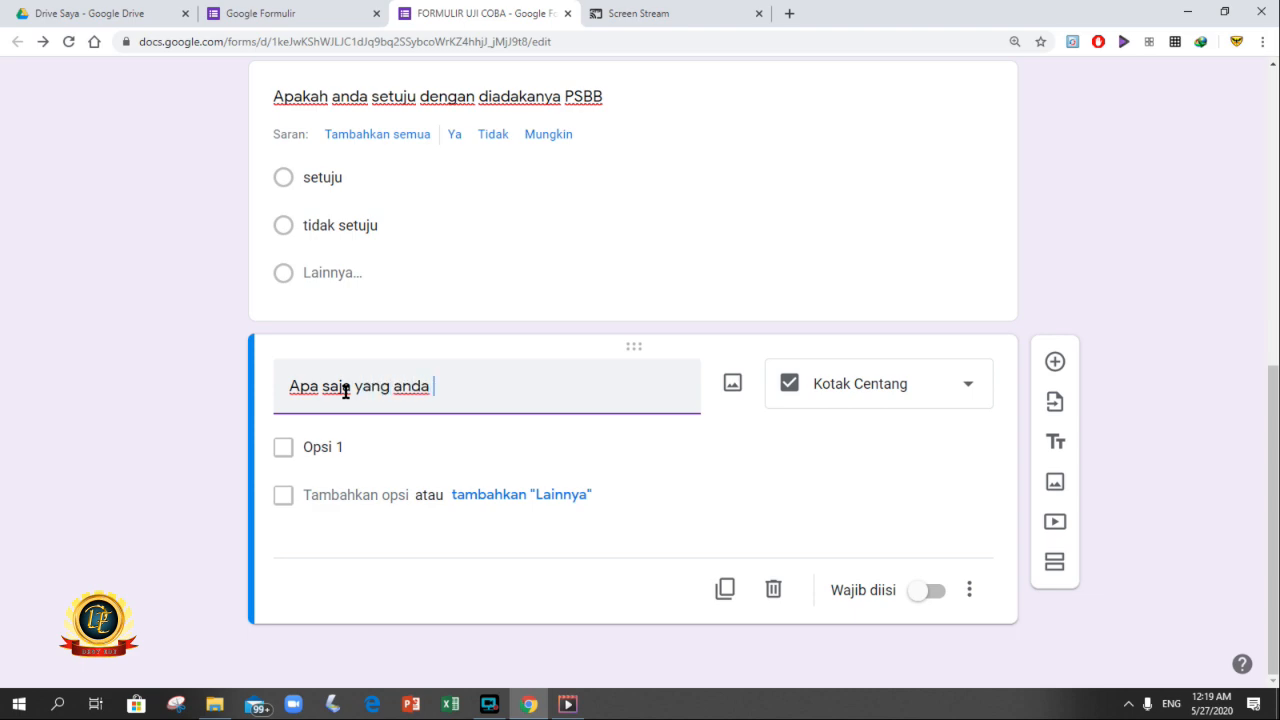
type("lakukan untuk menghi")
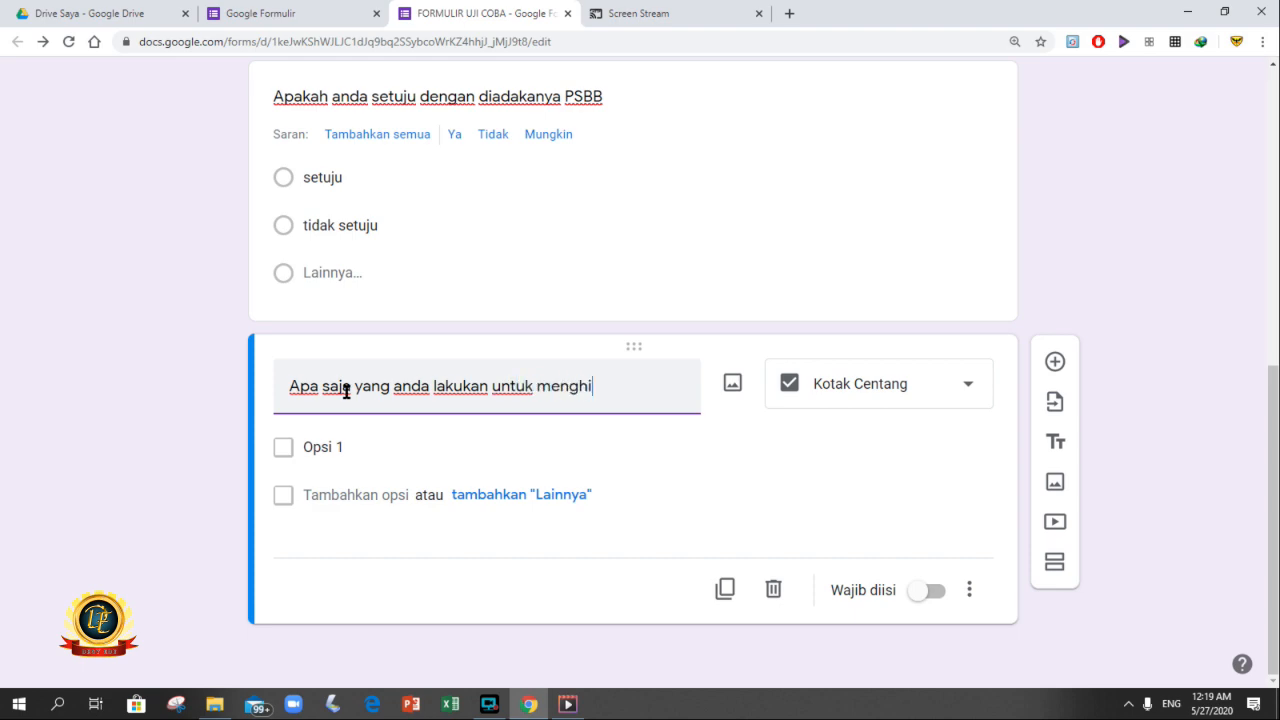
type("ndari kejenuhan ")
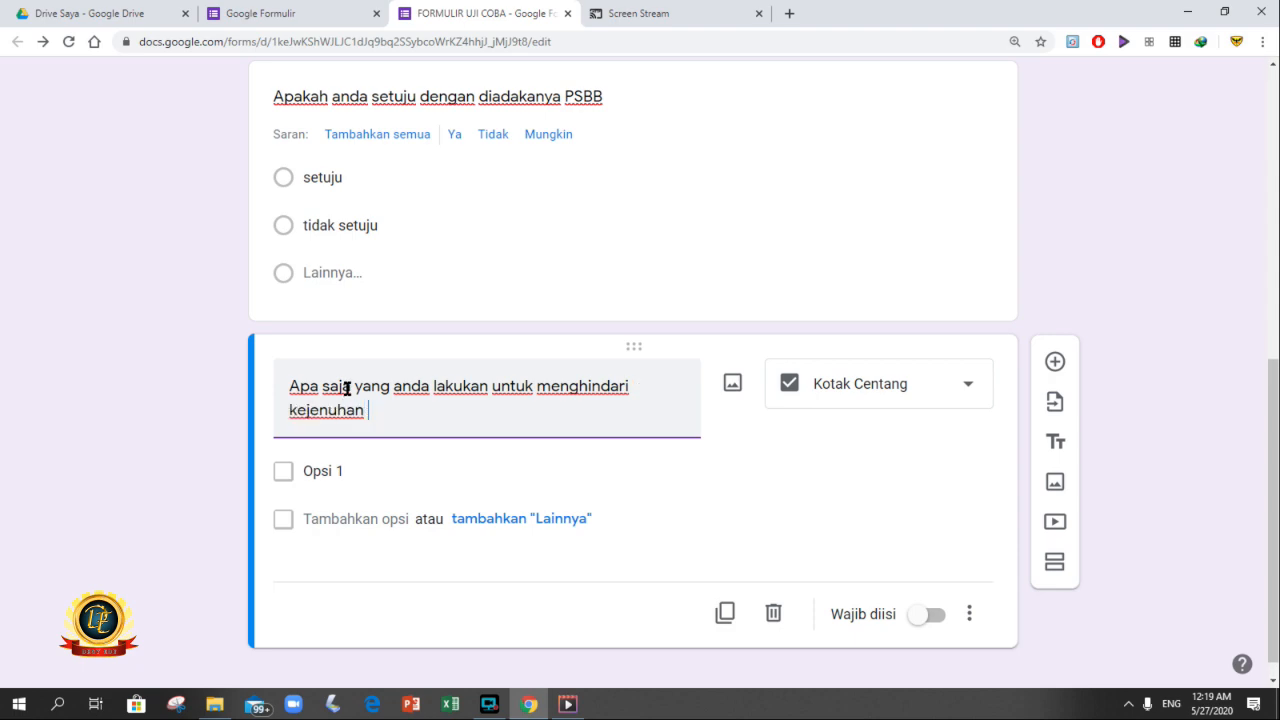
type("ke")
type("tika ")
type("PSS")
type("BB")
type(" di")
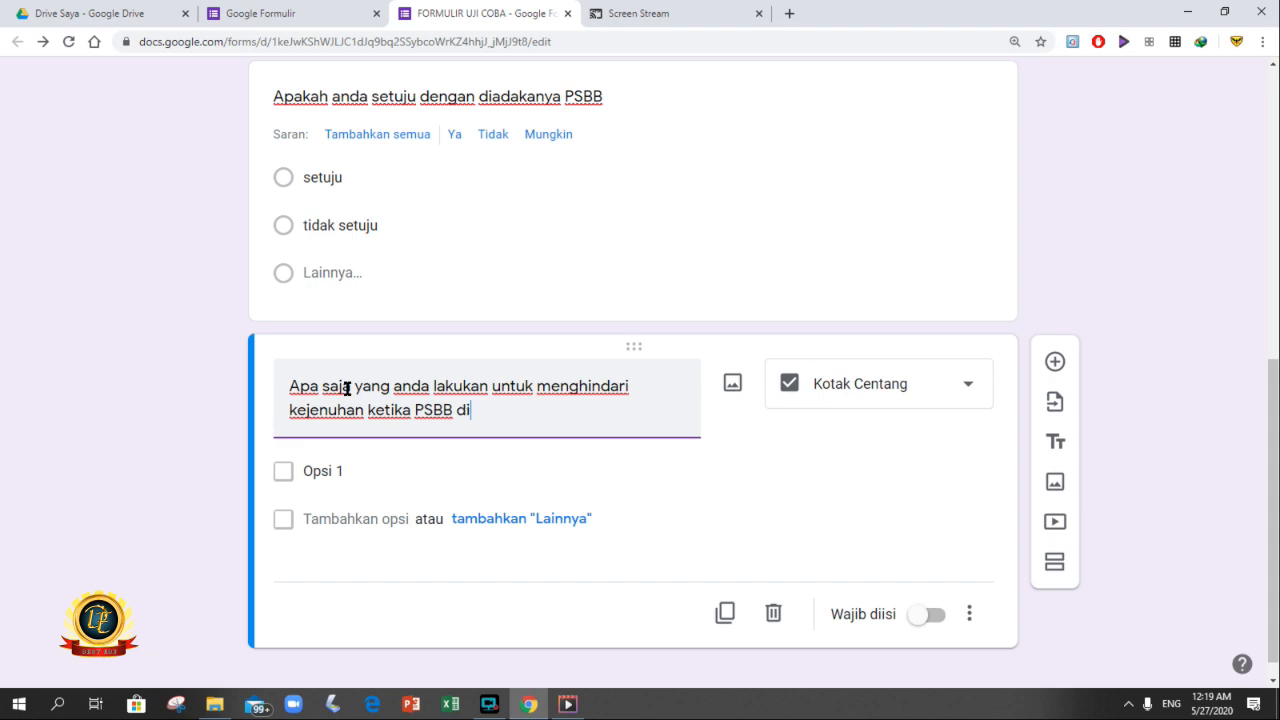
type("berlakukan")
Enter the checkbox question's options "masak", "membaca buku", "bermain game" and "membuat sesuatu".
left_click(317, 476)
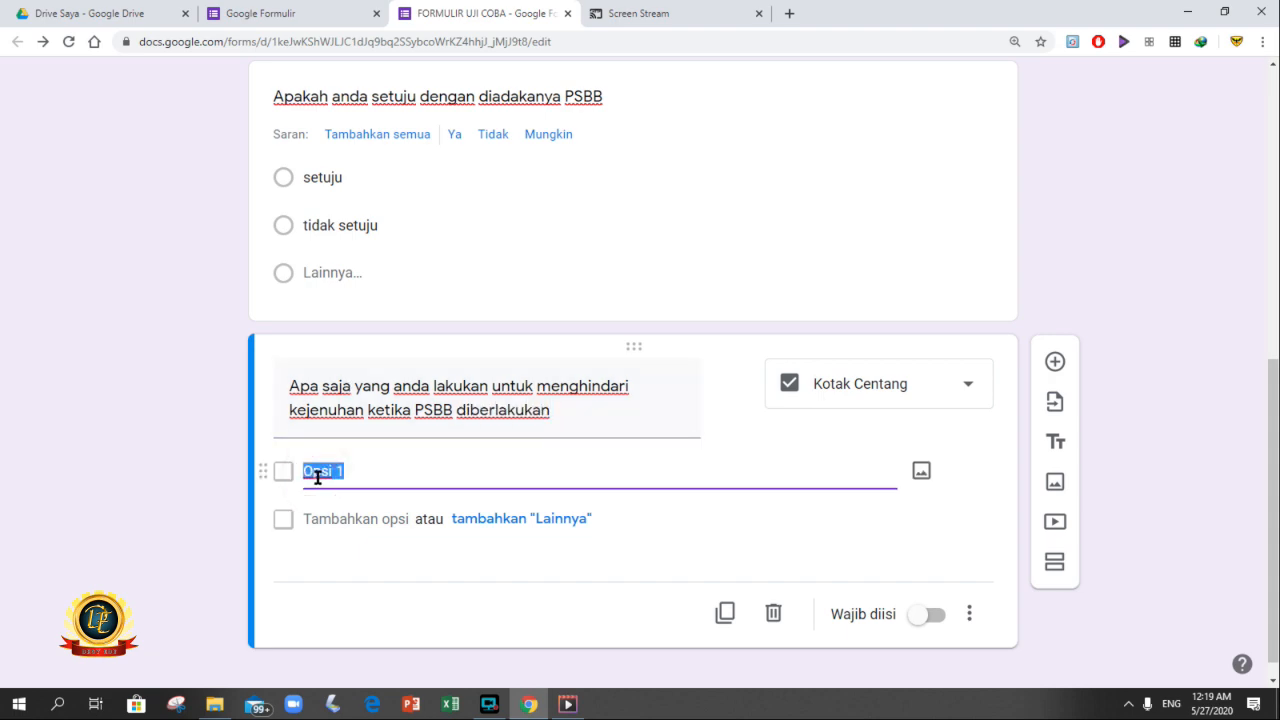
type("masak")
left_click(324, 518)
type("mem")
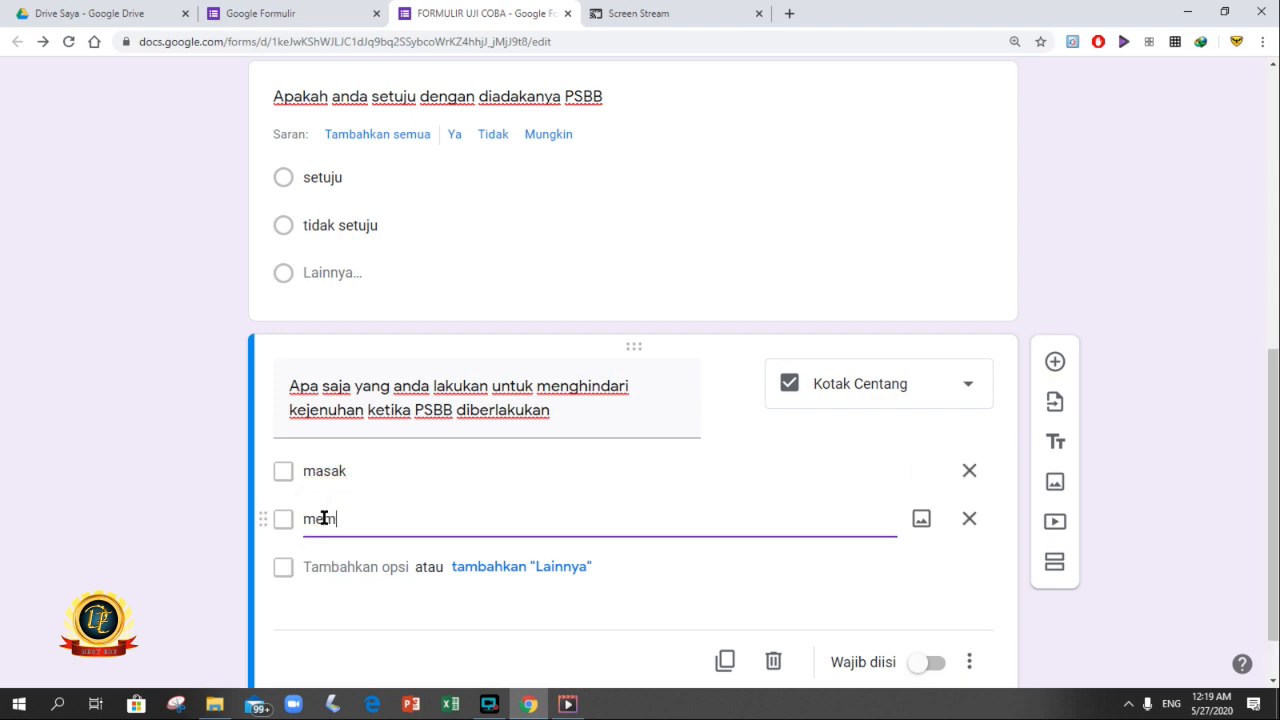
type("baca buku")
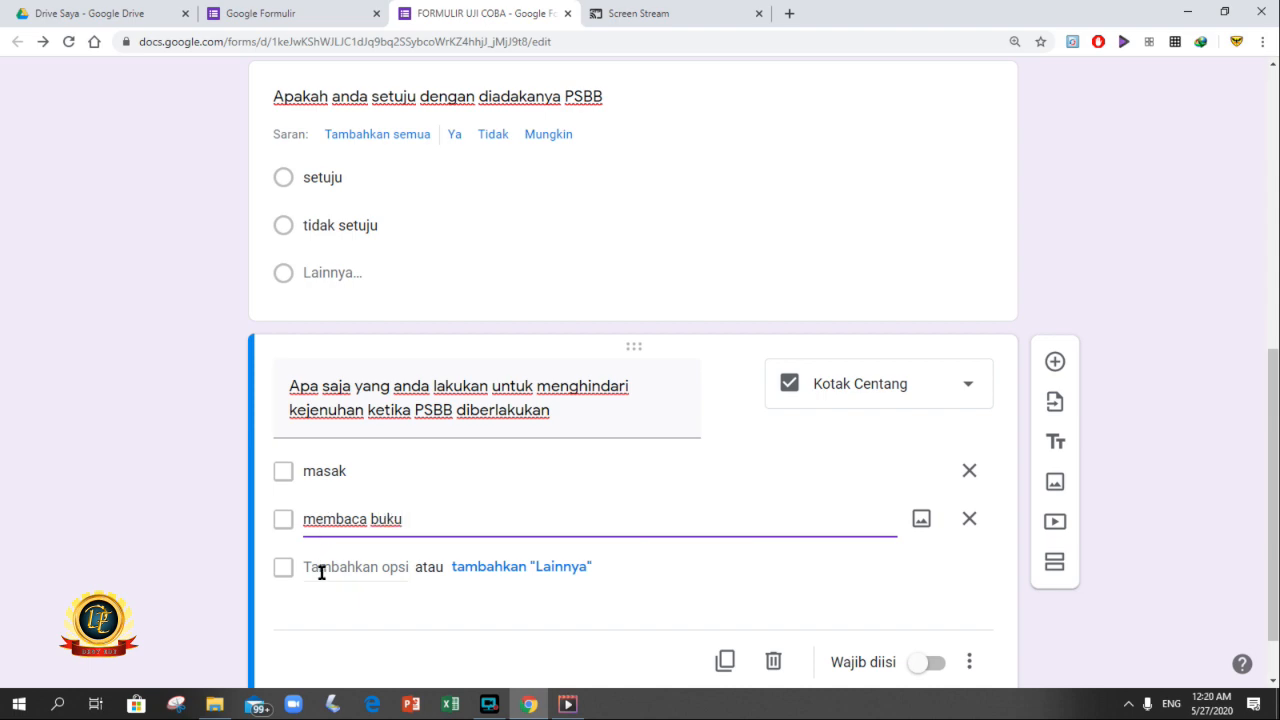
left_click(320, 568)
type("be")
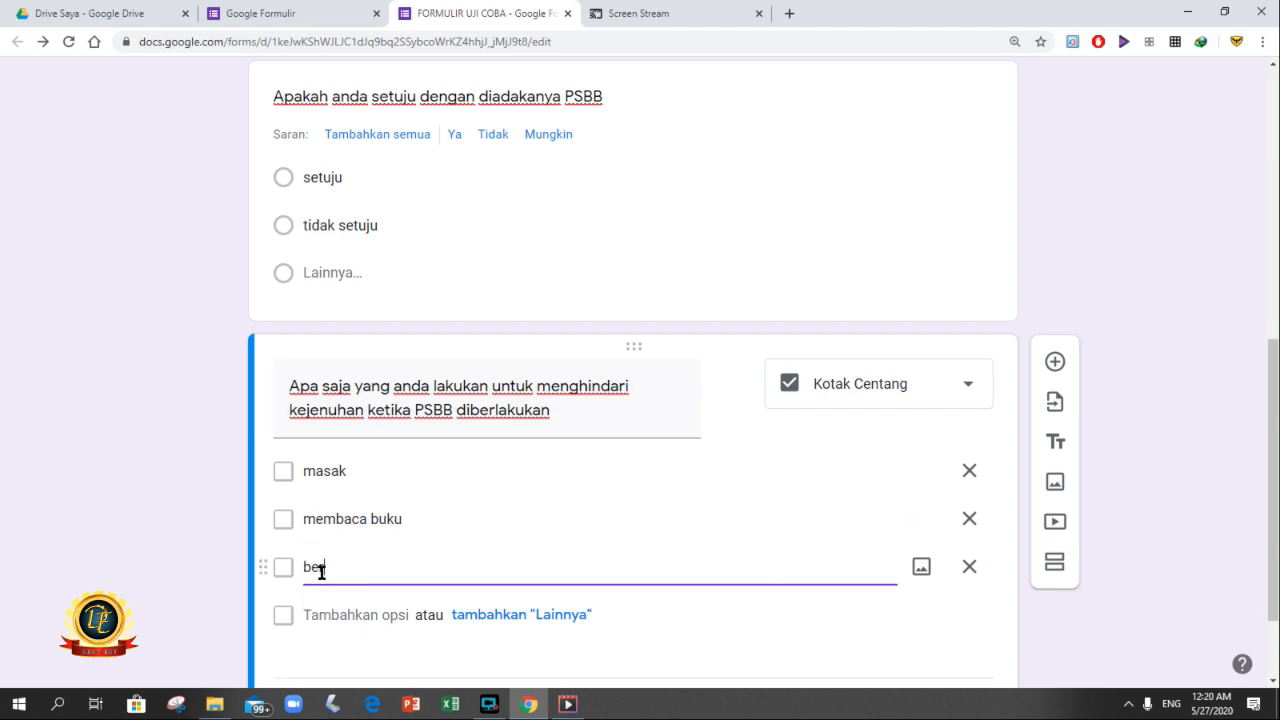
type("rmain game")
left_click(314, 614)
type("m")
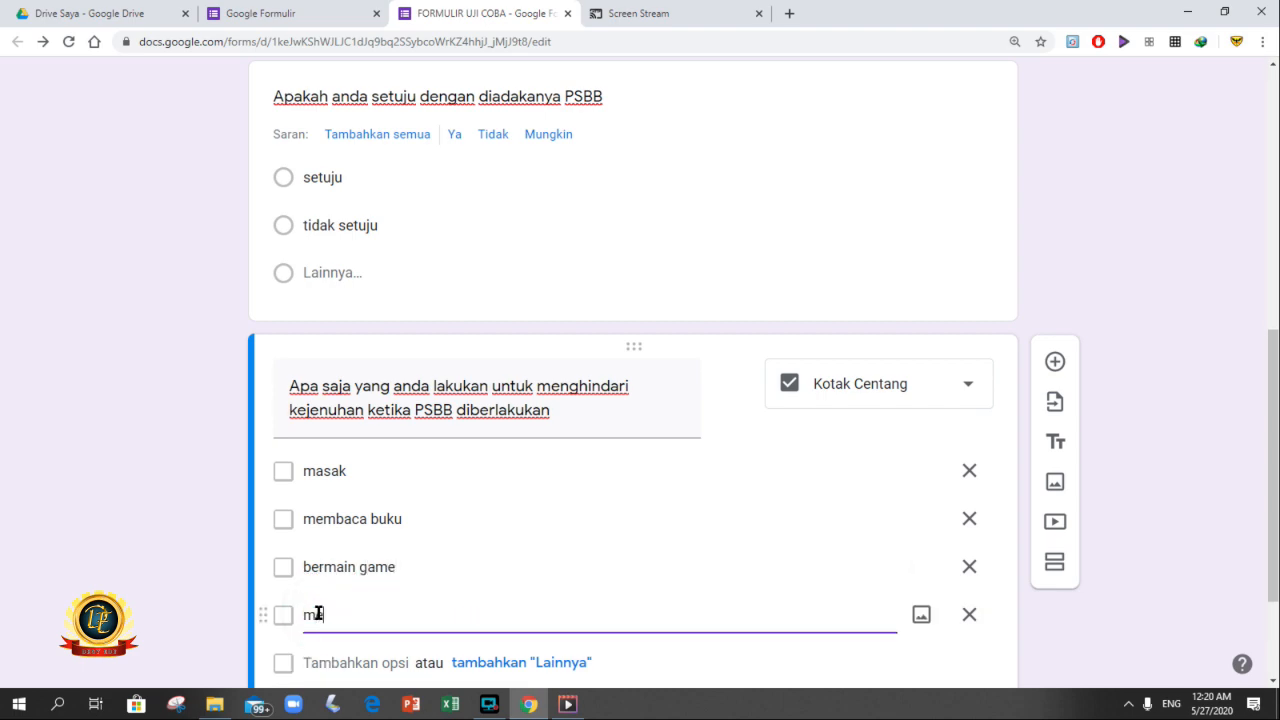
type("embuat sesuatu")
Add the open "Lainnya" option to the end of the checkbox question's list.
scroll(1239, 476, "down", 2)
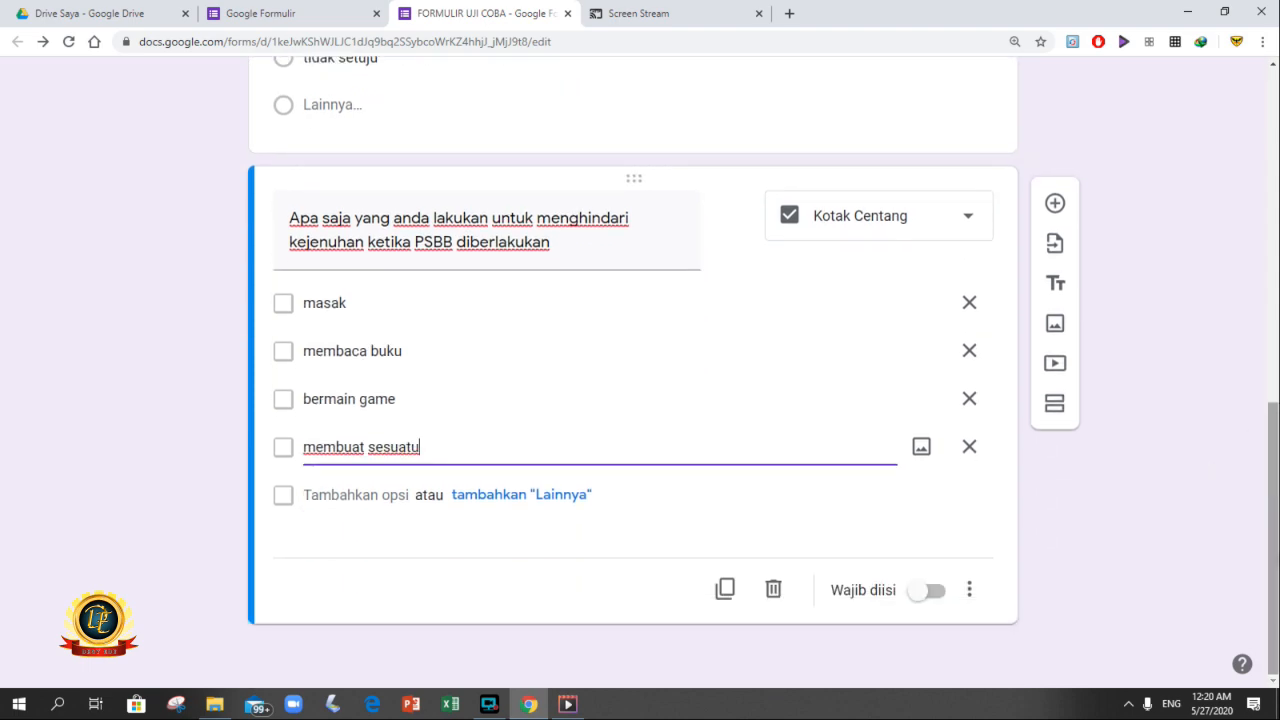
mouse_move(1275, 474)
left_mouse_down()
mouse_move(1276, 429)
mouse_move(1276, 476)
left_mouse_up()
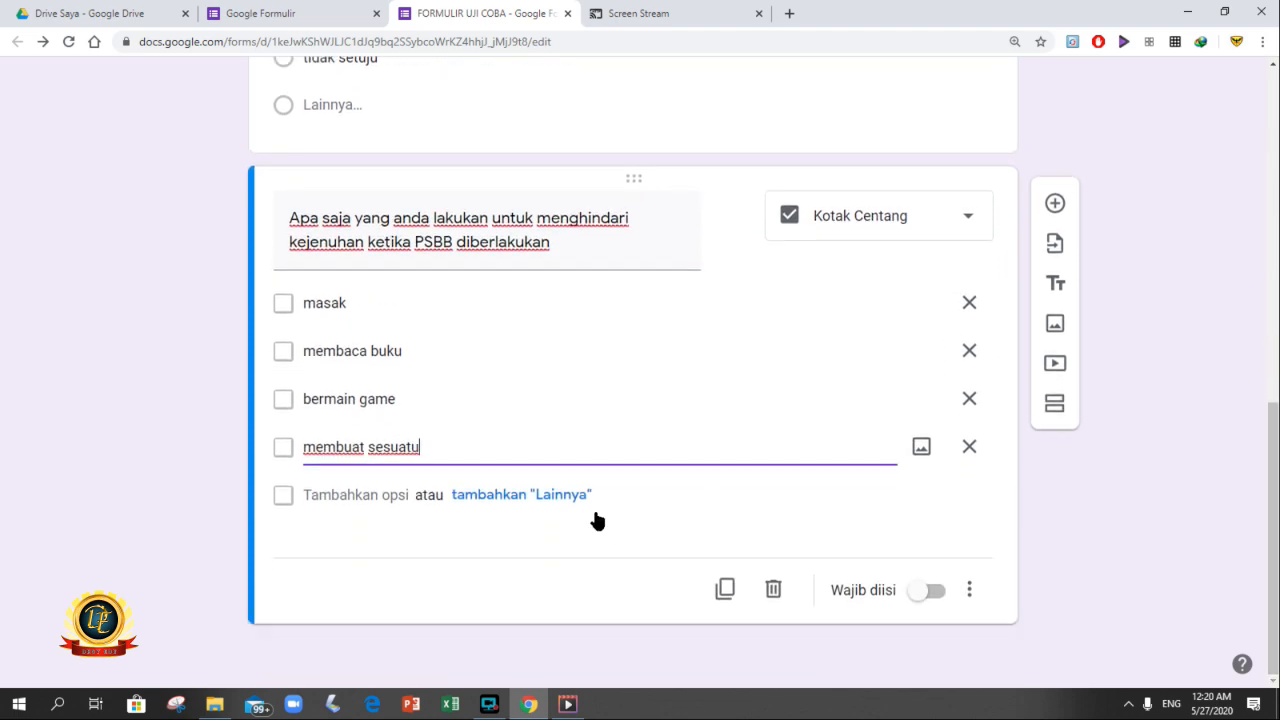
left_click(556, 507)
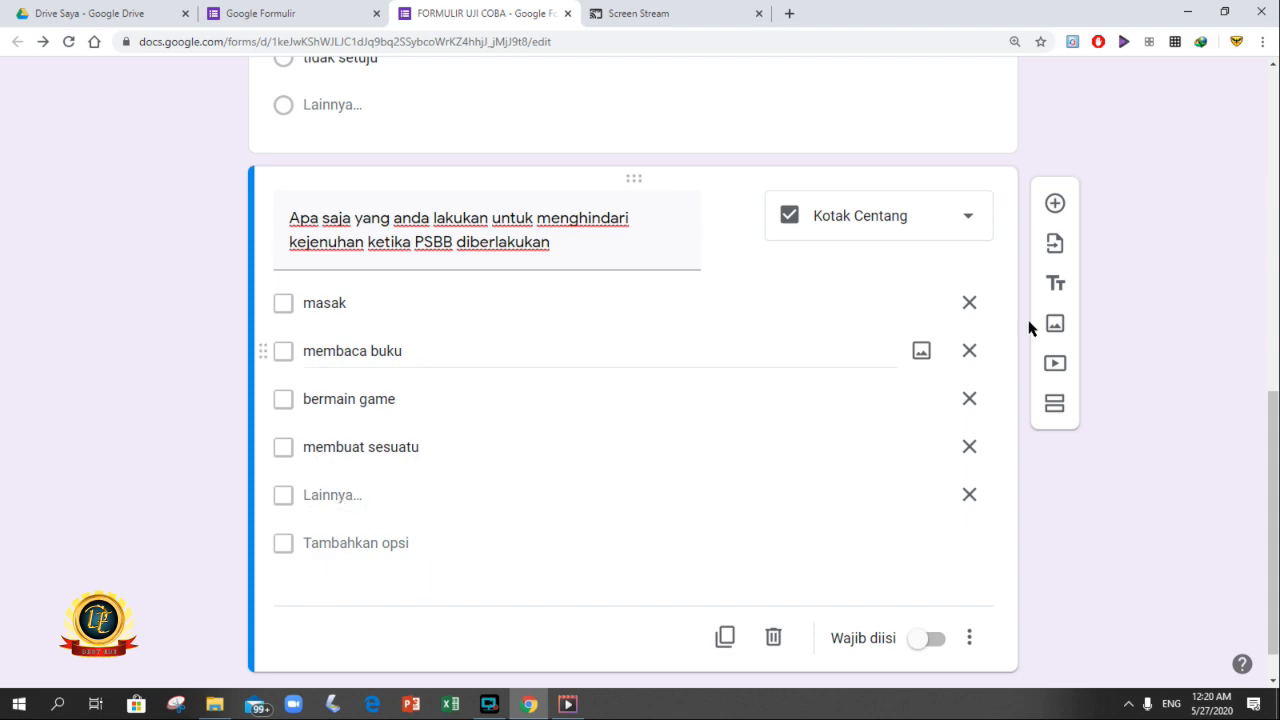
Add a new question below the checkbox question about avoiding boredom during PSBB.
left_click_drag(1270, 453, 1268, 348)
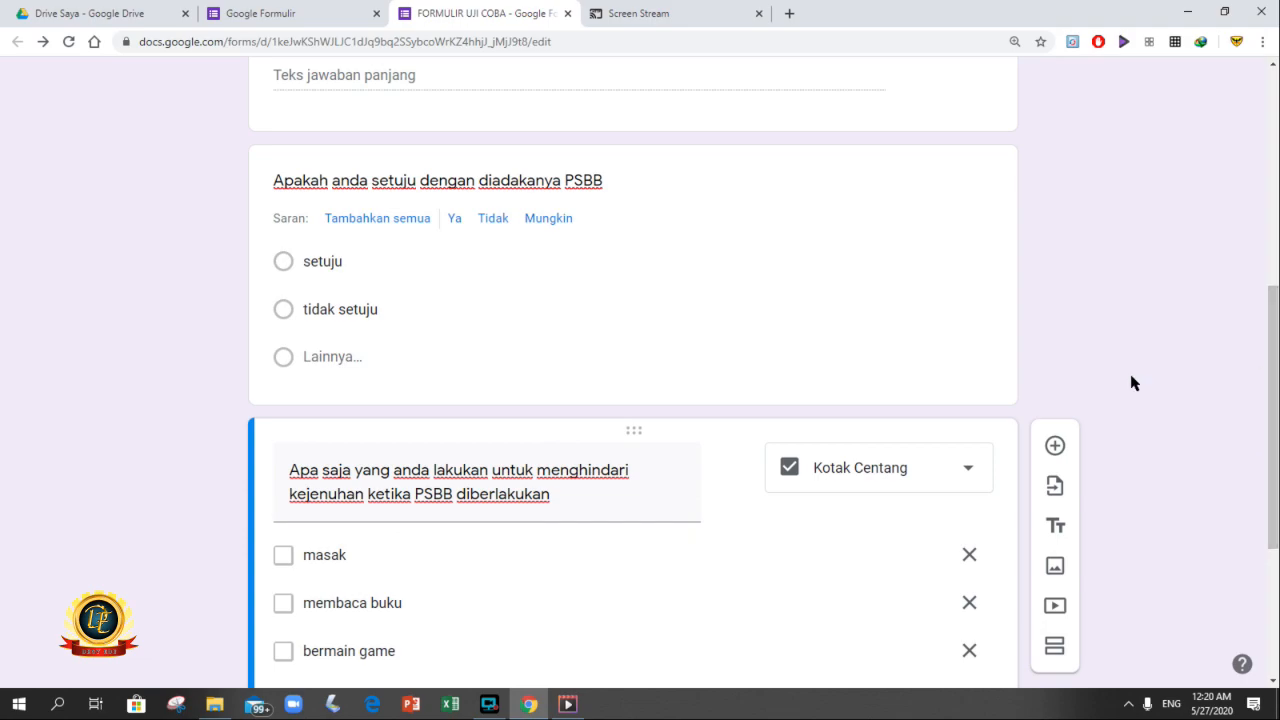
left_click(491, 388)
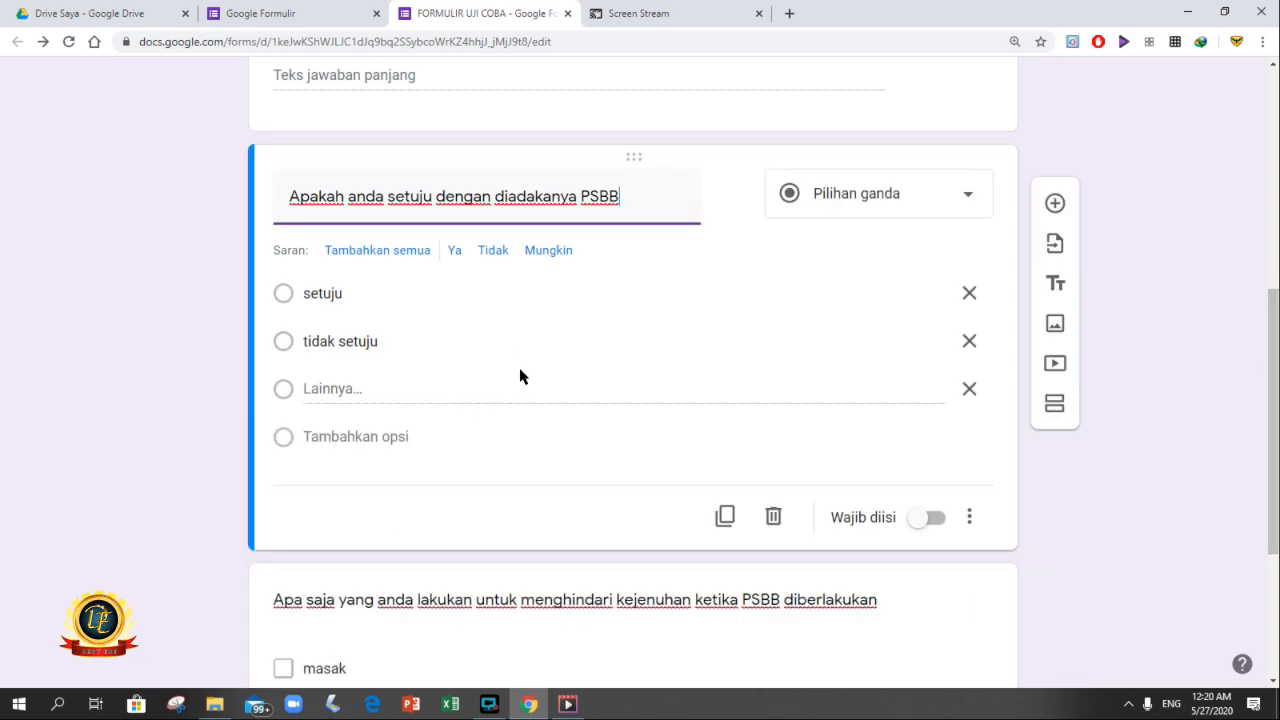
scroll(1274, 345, "down", 1)
scroll(1274, 345, "down", 2)
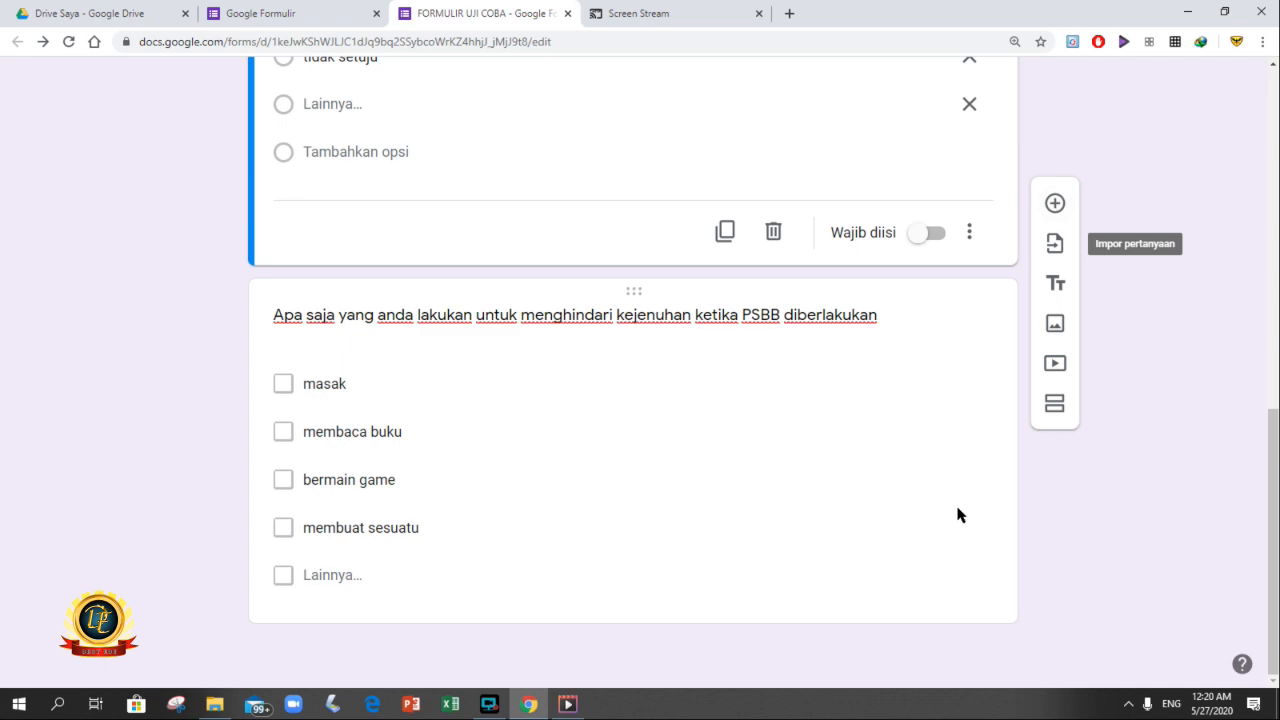
left_click(709, 503)
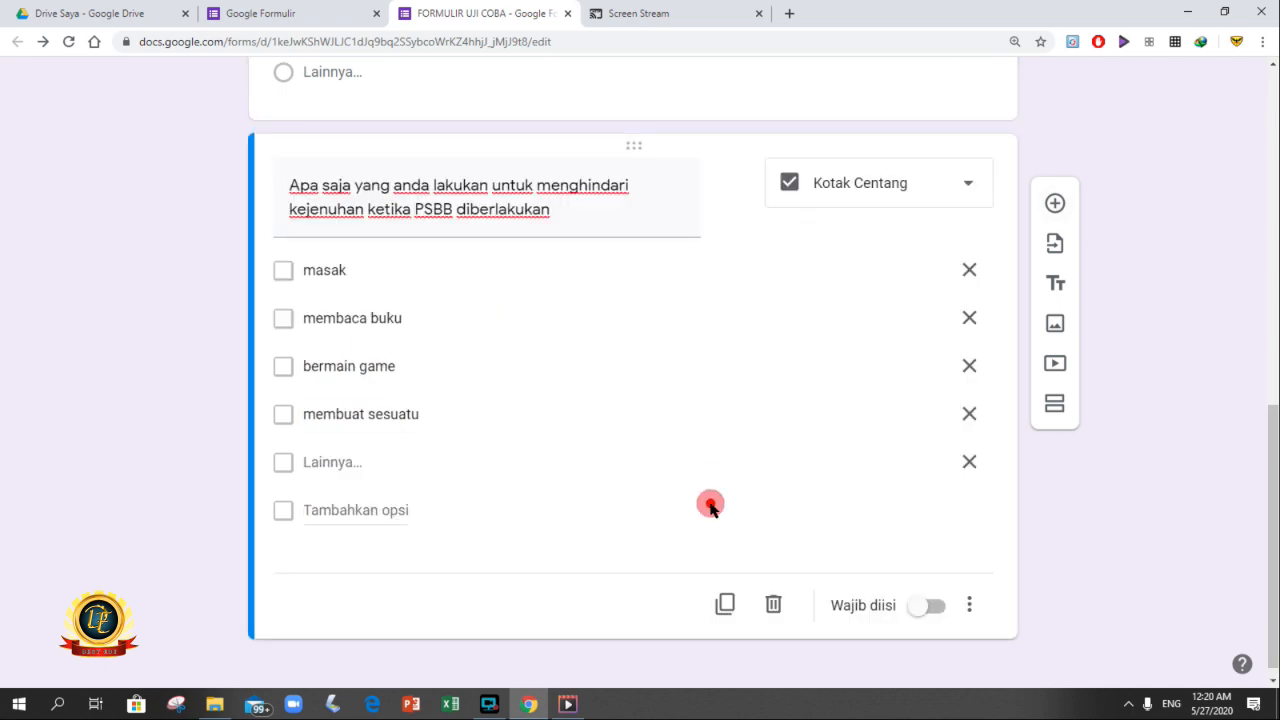
left_click(1055, 205)
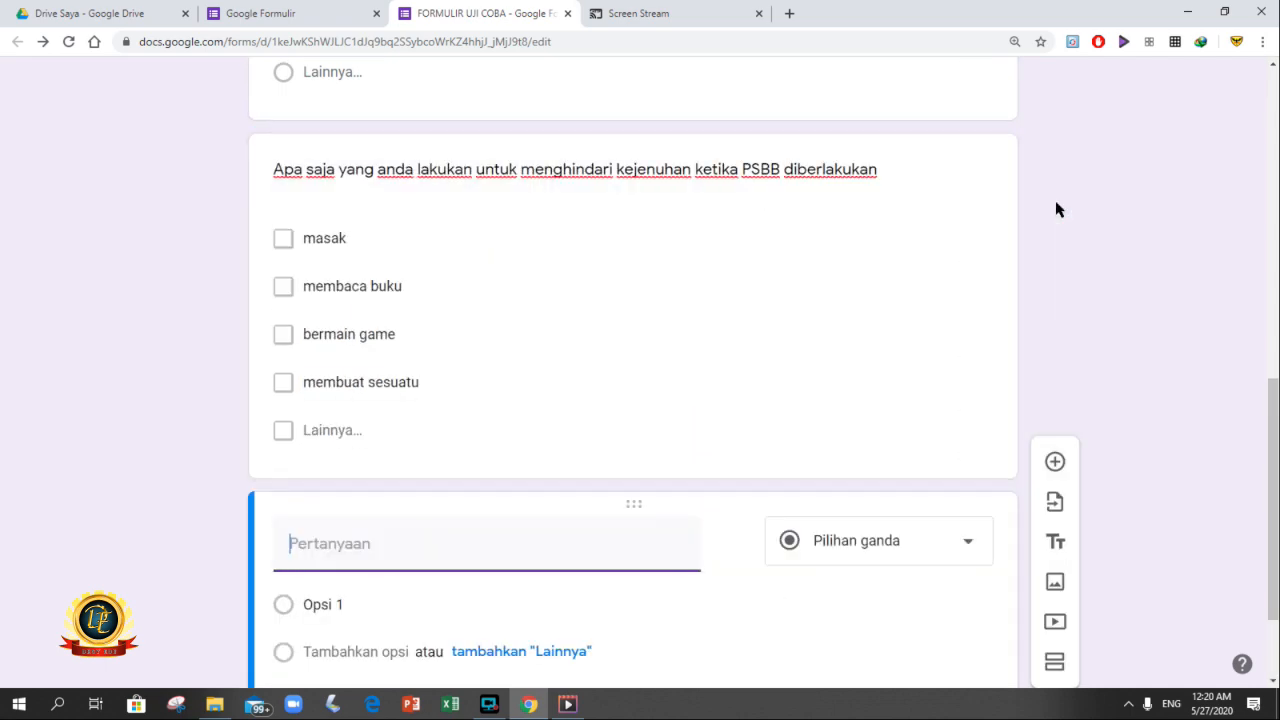
Change the new question's type to Drop-down and activate its question text for editing.
left_click(969, 545)
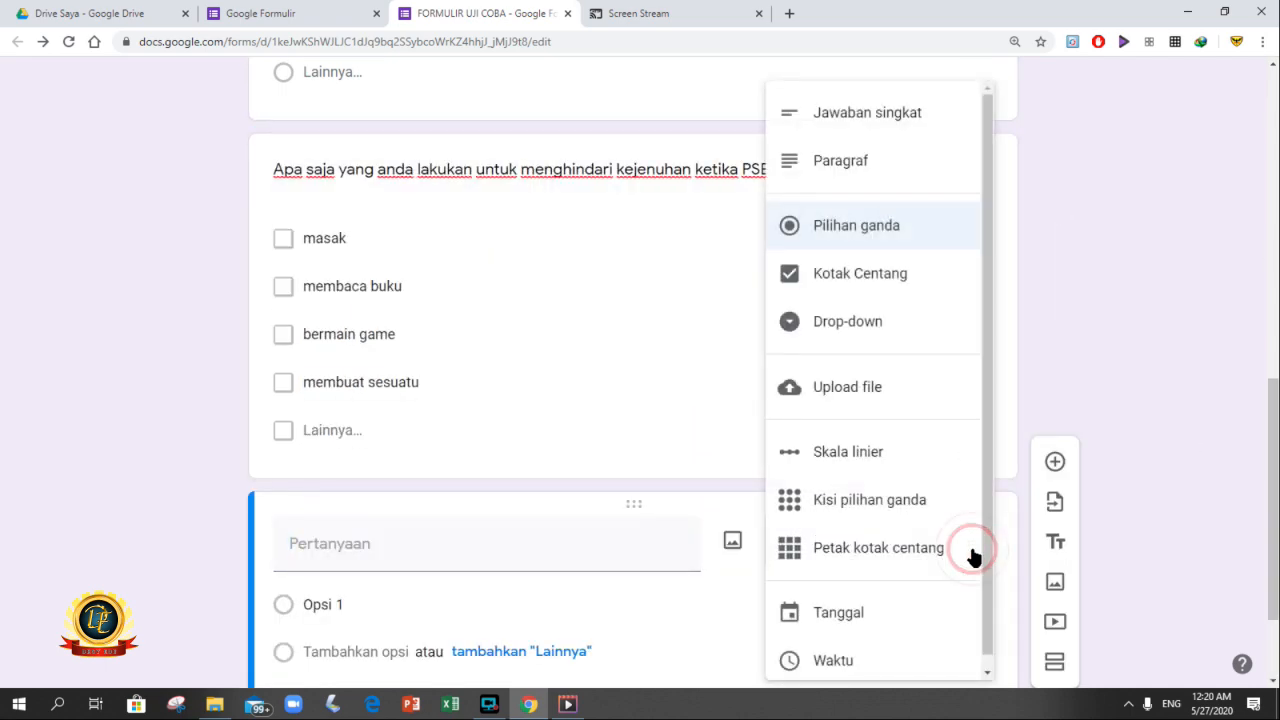
left_click(893, 328)
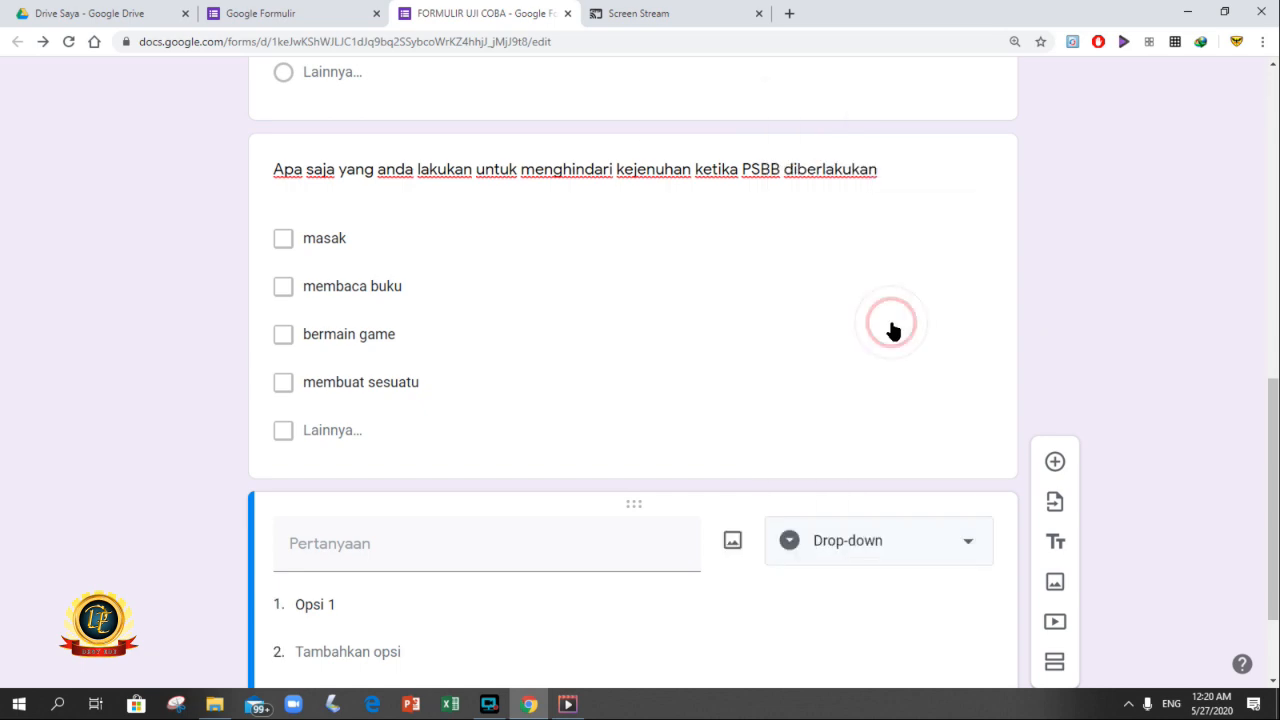
scroll(1277, 418, "down", 2)
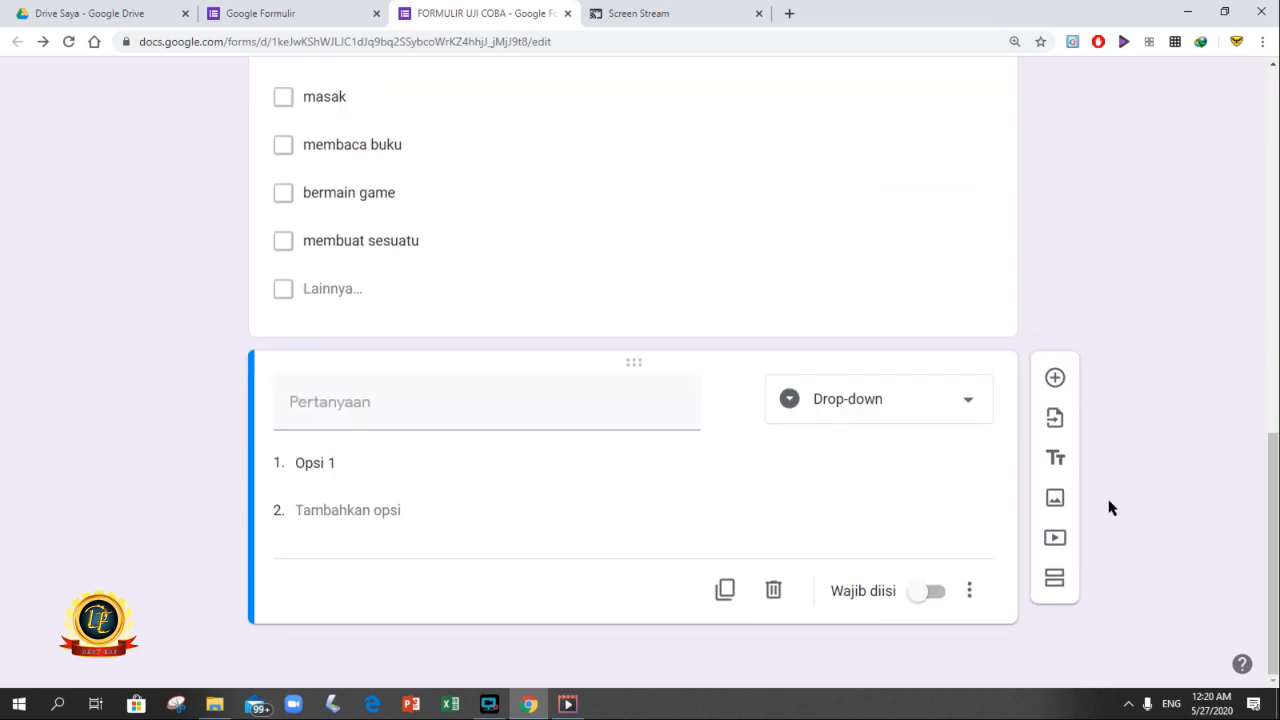
left_click(480, 416)
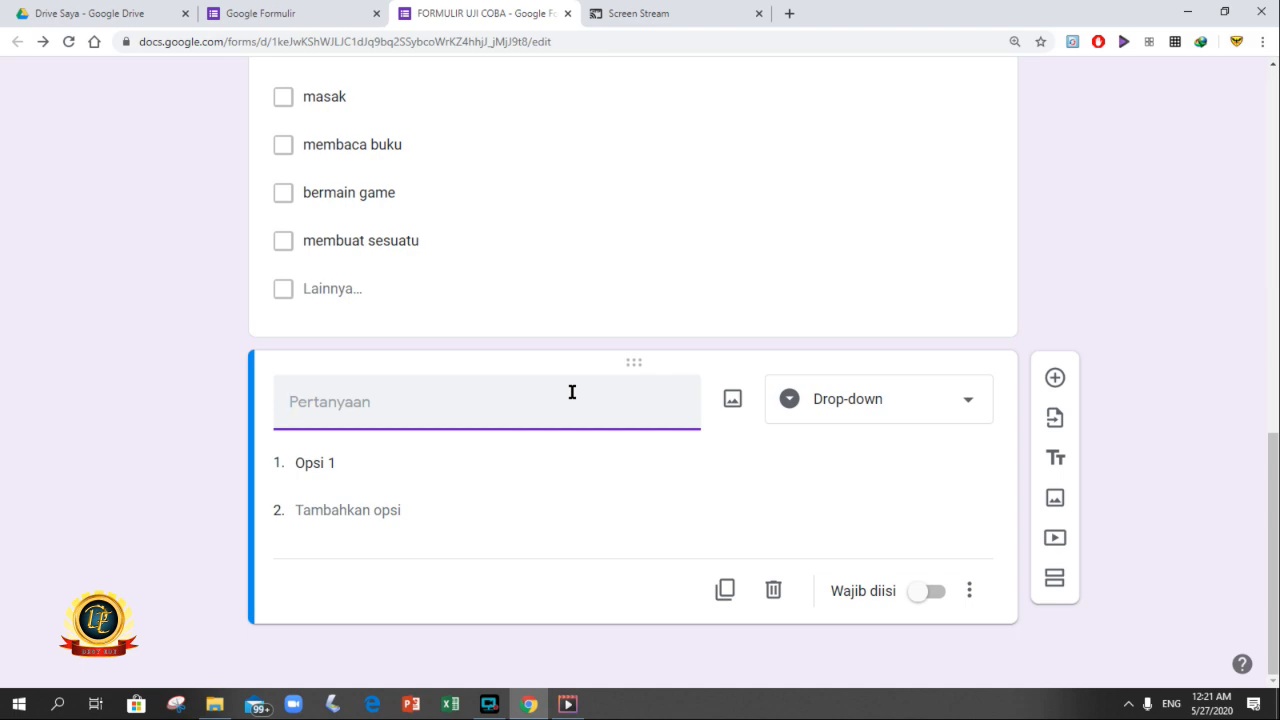
type("#")
key("BackSpace")
type("Dima")
key("BackSpace")
key("BackSpace")
type("manakah")
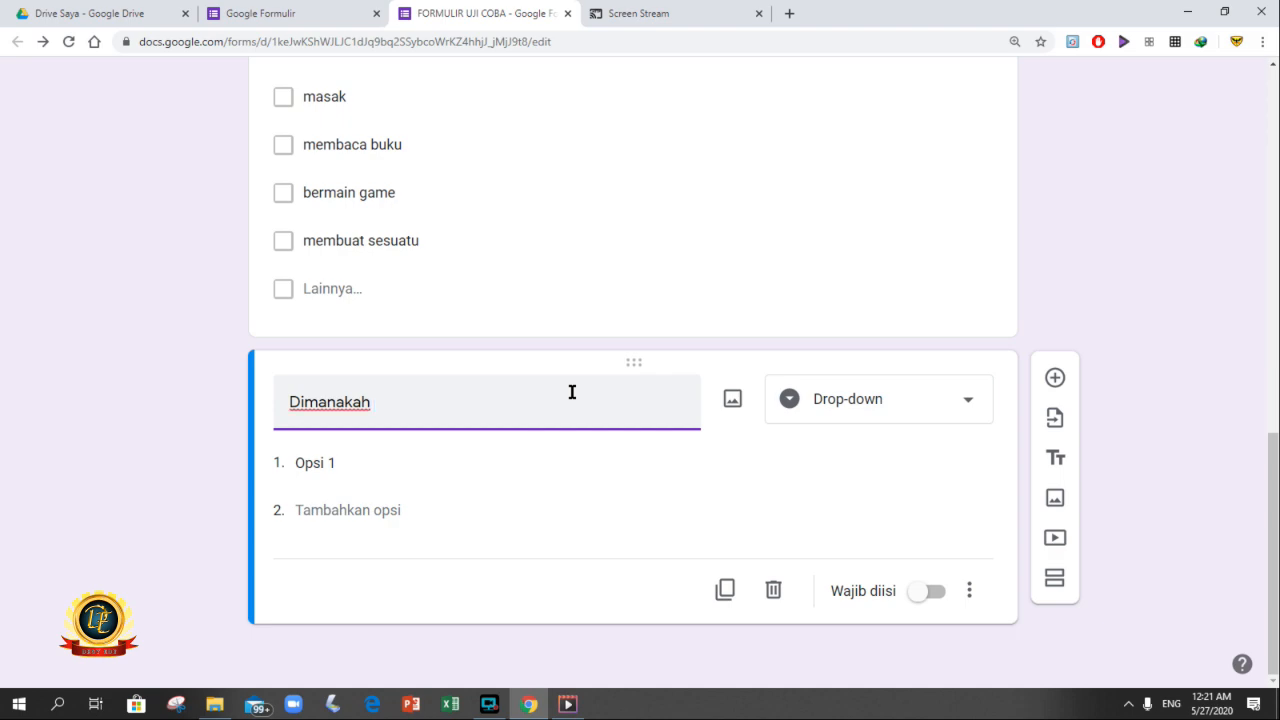
type(" a")
type("nd")
key("BackSpace")
key("BackSpace")
key("BackSpace")
key("BackSpace")
key("BackSpace")
key("BackSpace")
key("BackSpace")
key("BackSpace")
key("BackSpace")
key("BackSpace")
key("BackSpace")
key("BackSpace")
key("BackSpace")
Title the drop-down question "Dalam zona apakah anda tinggal pada masa Covid 19?".
type("dalam ")
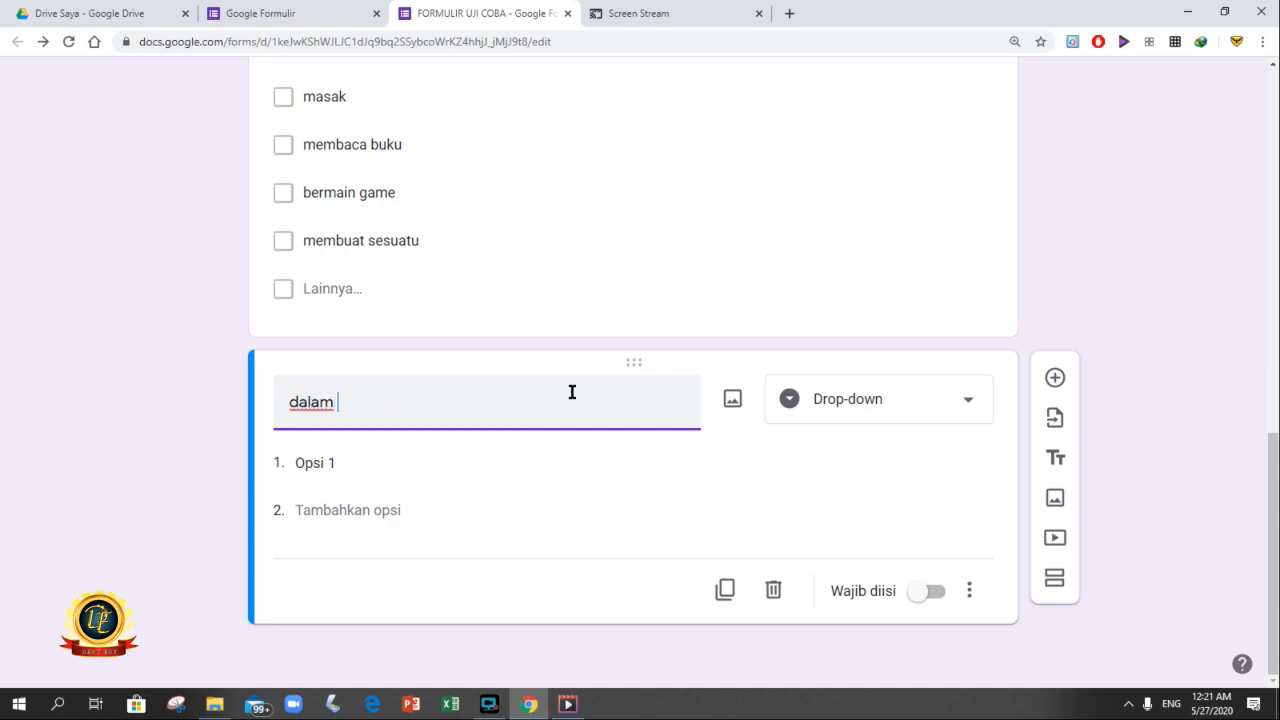
type("zona apakah ")
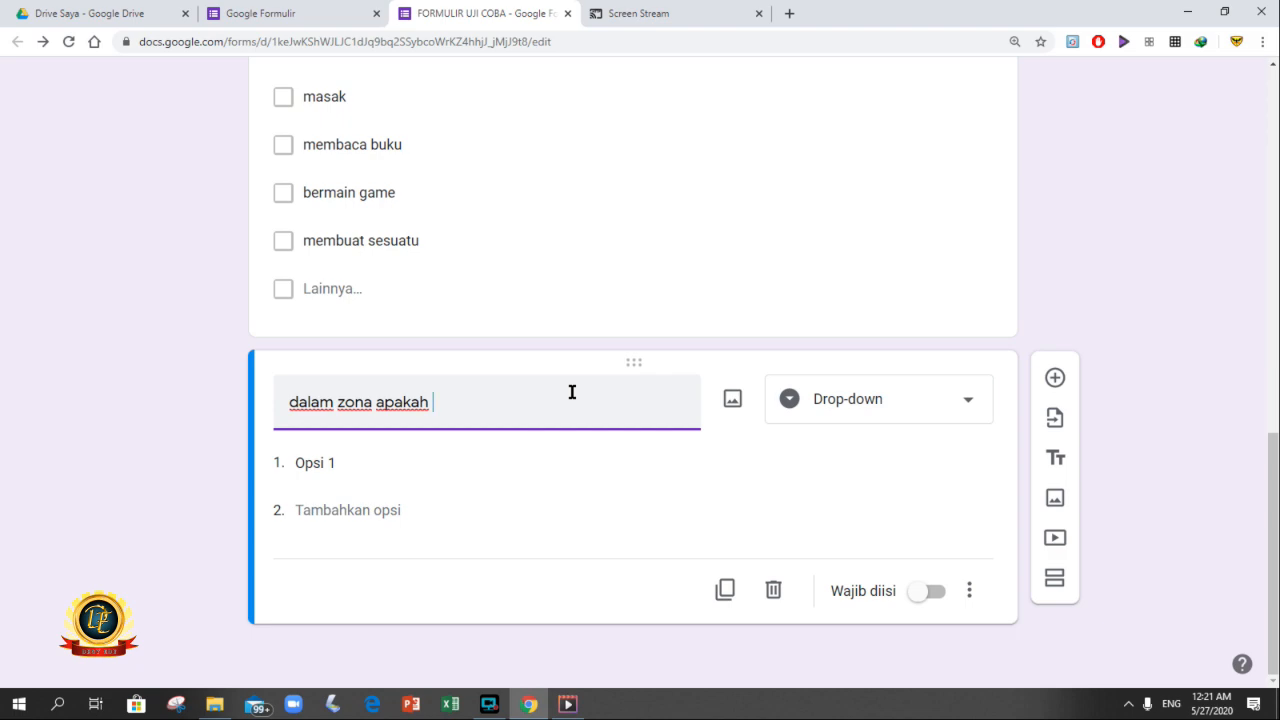
type("anda tinggal ")
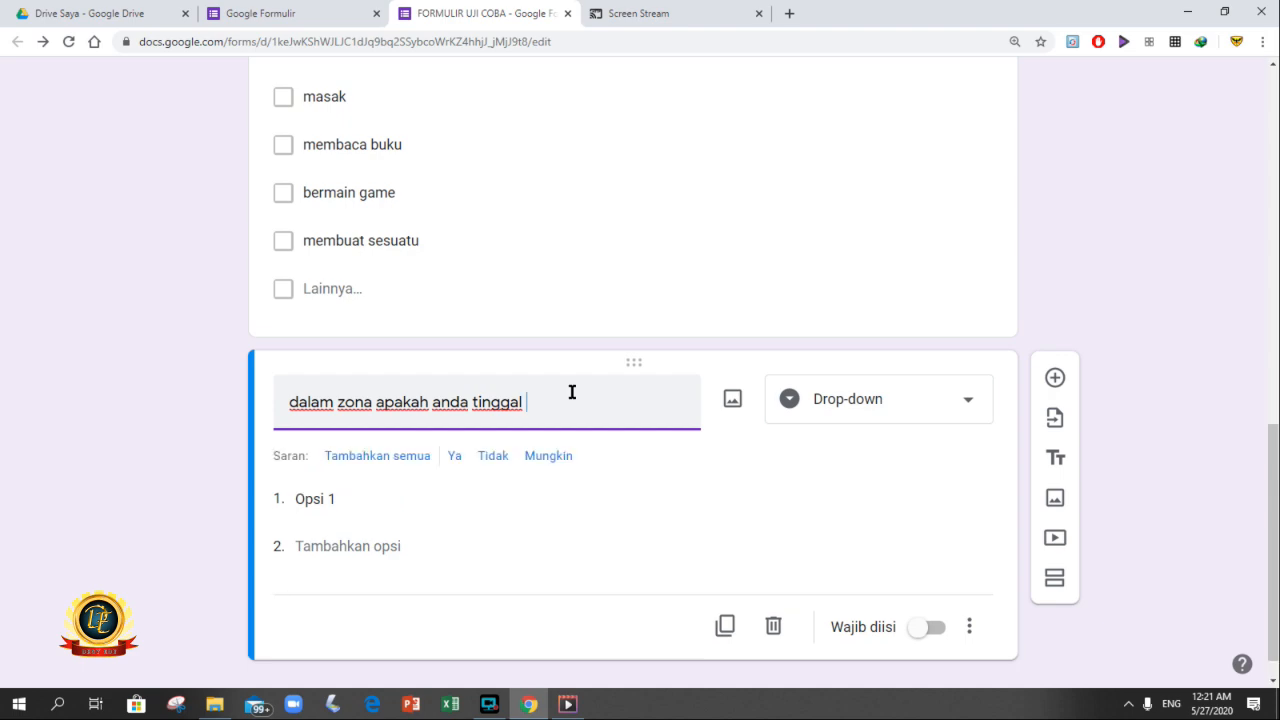
type("pada masa Covid 19")
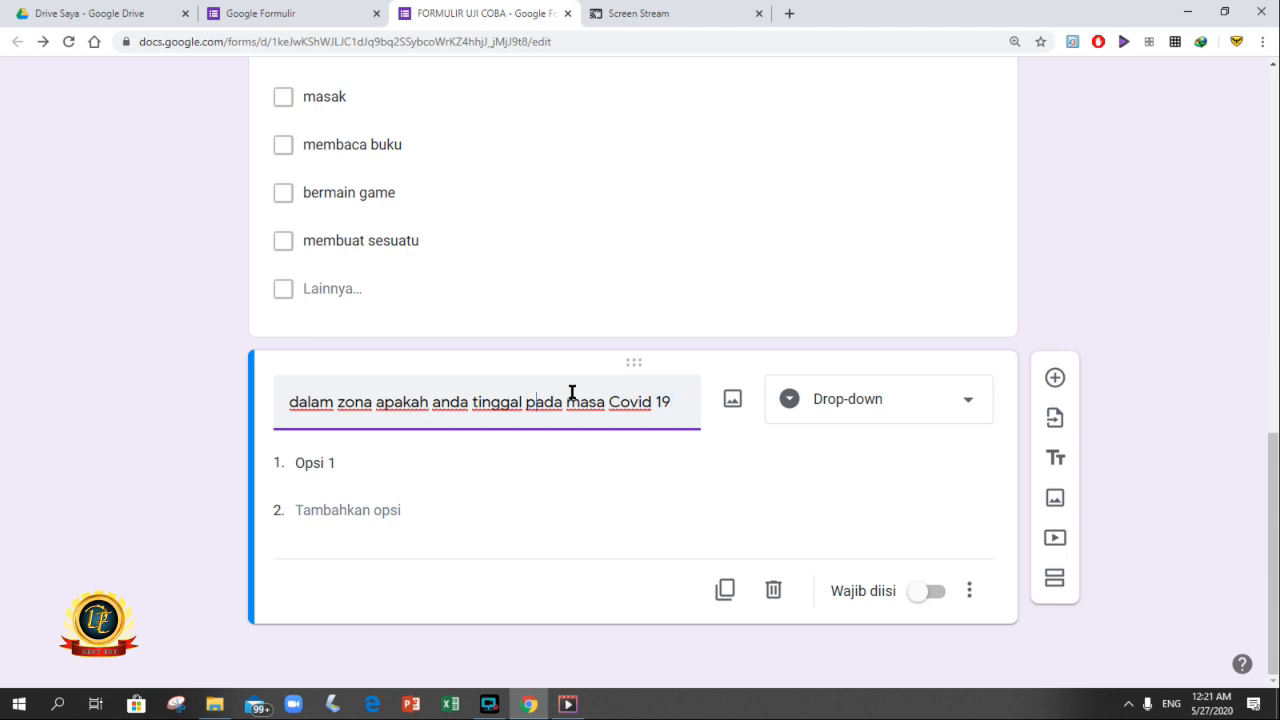
key("BackSpace")
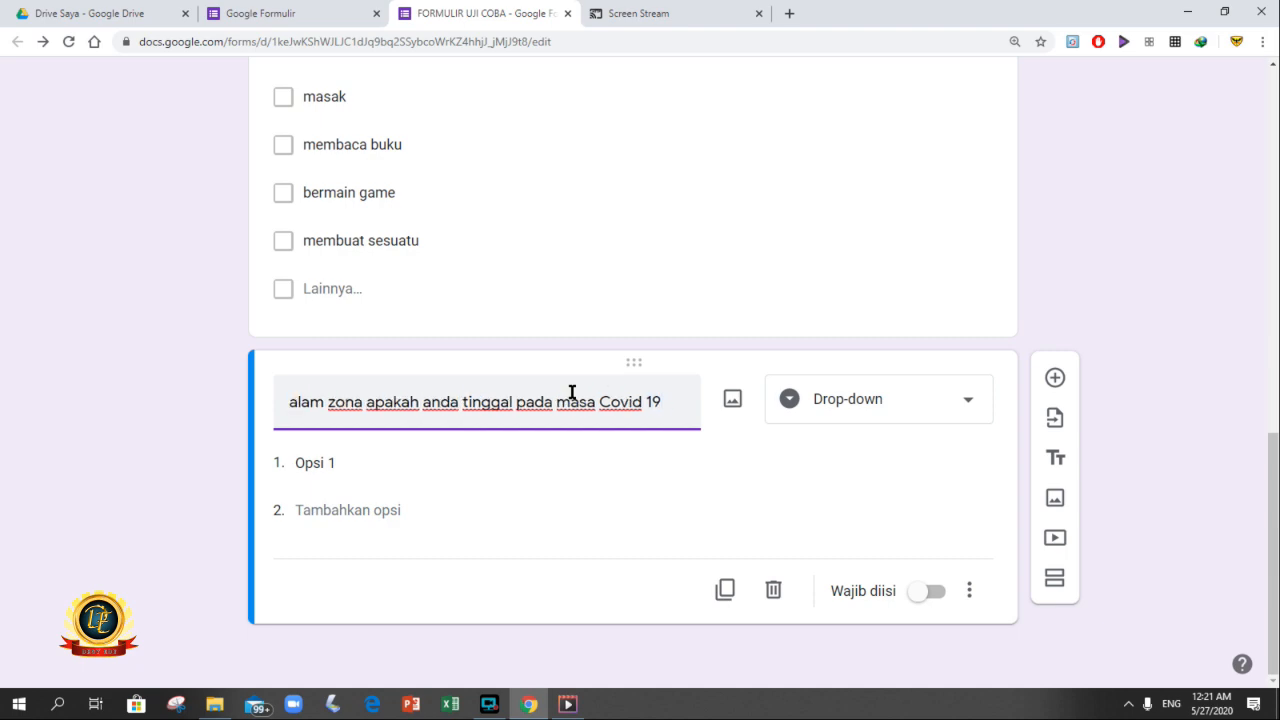
type("D")
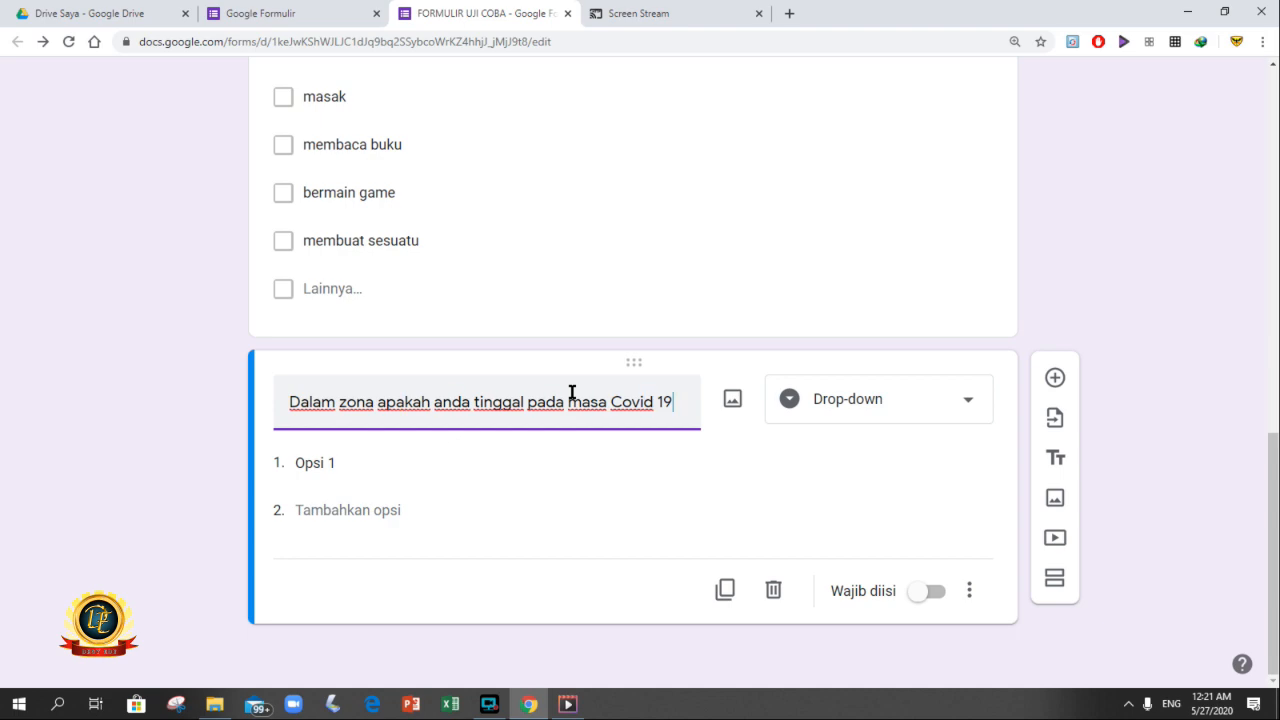
type("?")
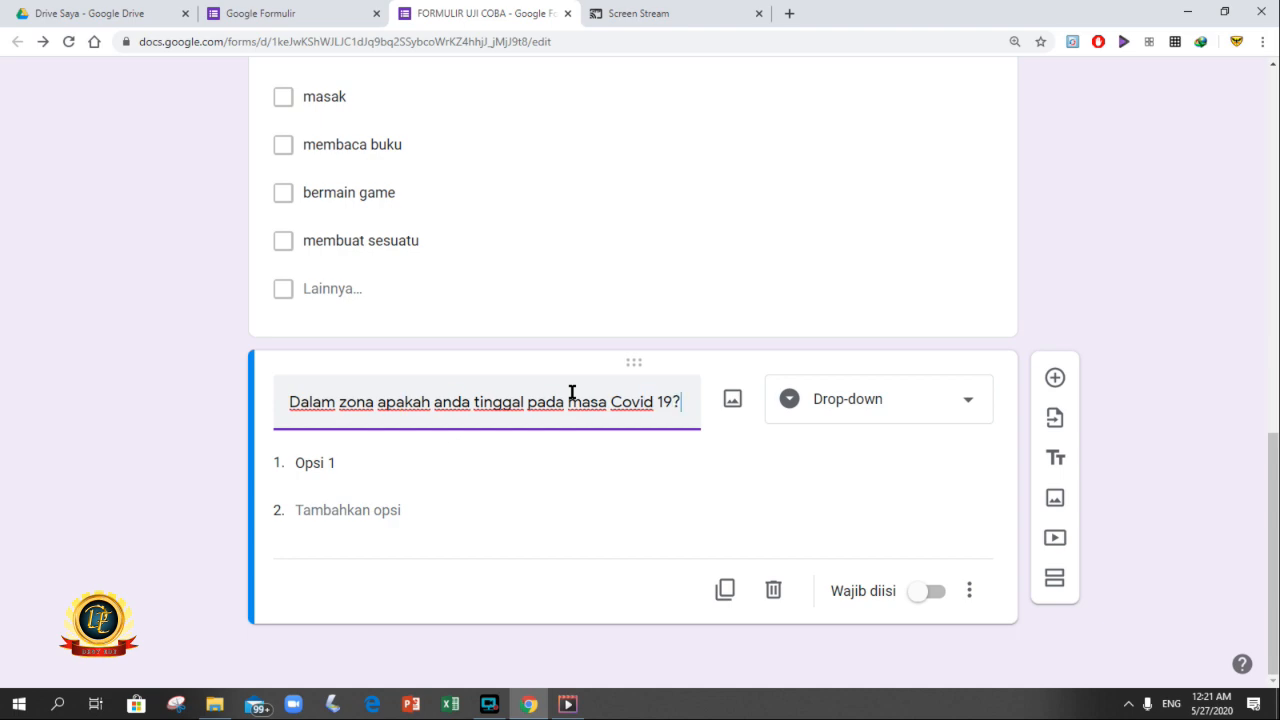
Enter the drop-down question's options "zona hijau", "zona kuning" and "zona merah".
left_click(344, 463)
type("Jo")
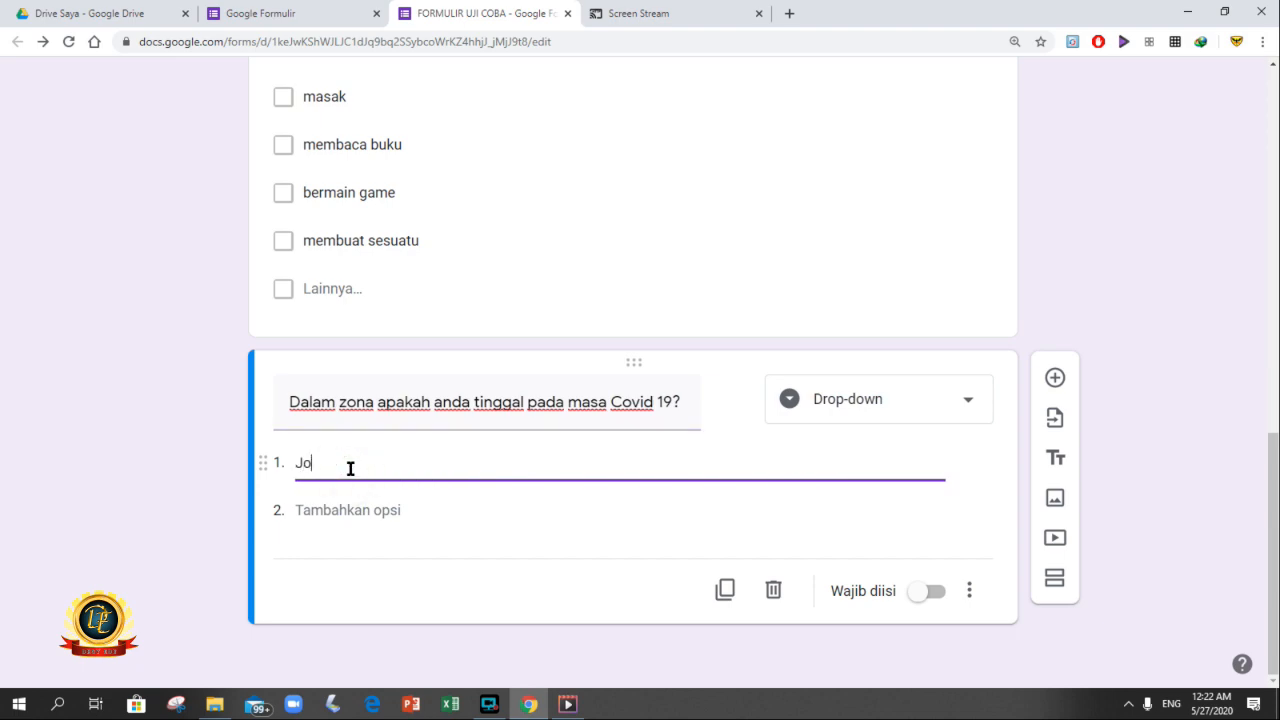
key("BackSpace")
key("BackSpace")
type("zona hijau")
left_click(338, 511)
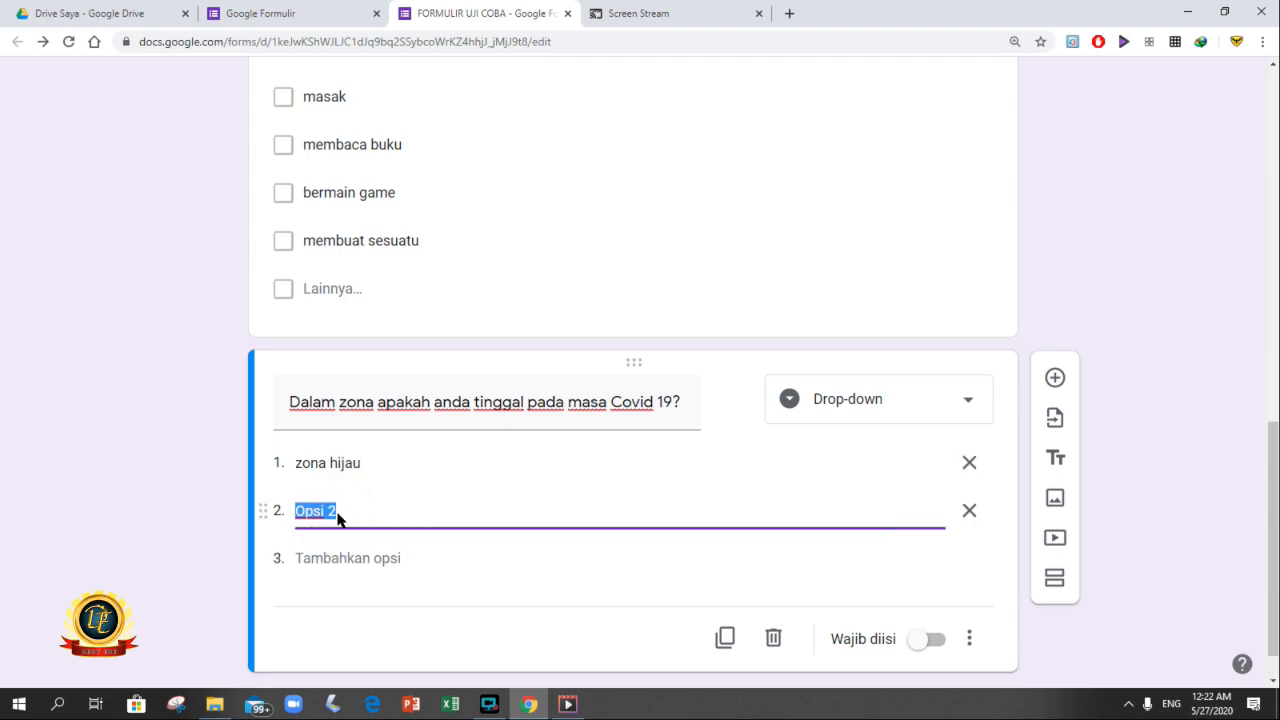
type("zona")
type("kunimg")
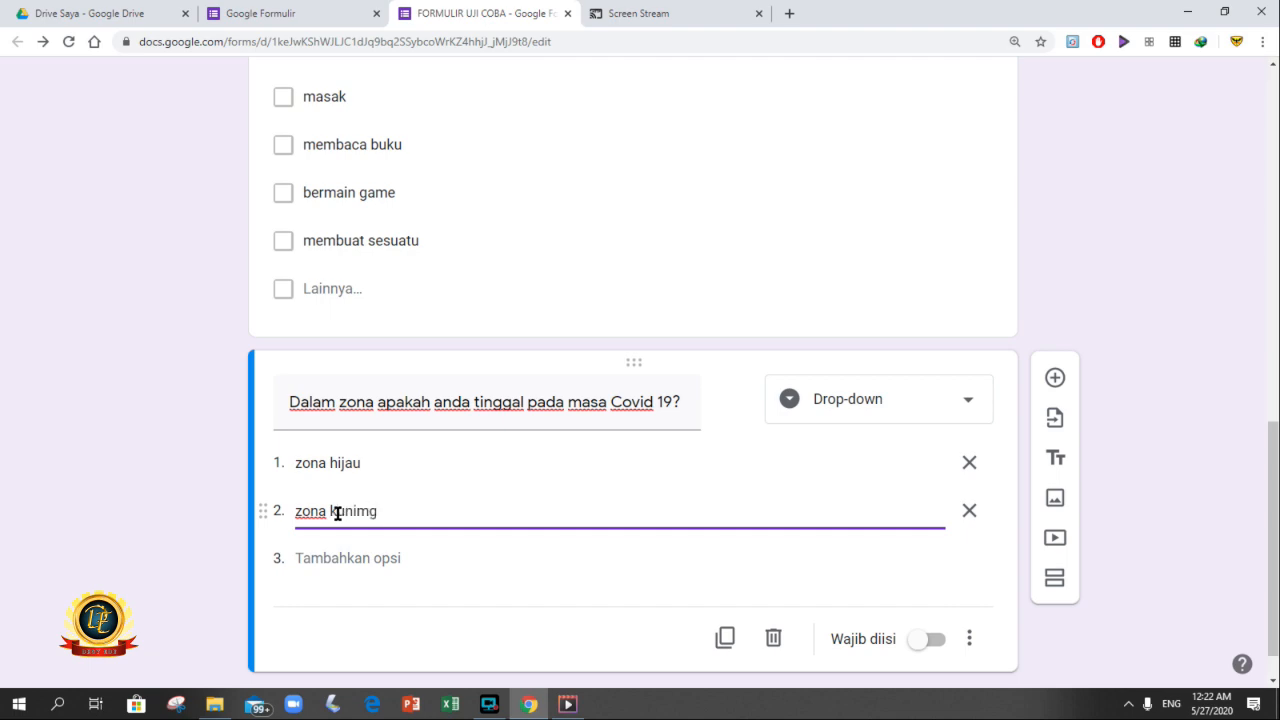
key("BackSpace")
key("BackSpace")
type("ng")
left_click(338, 560)
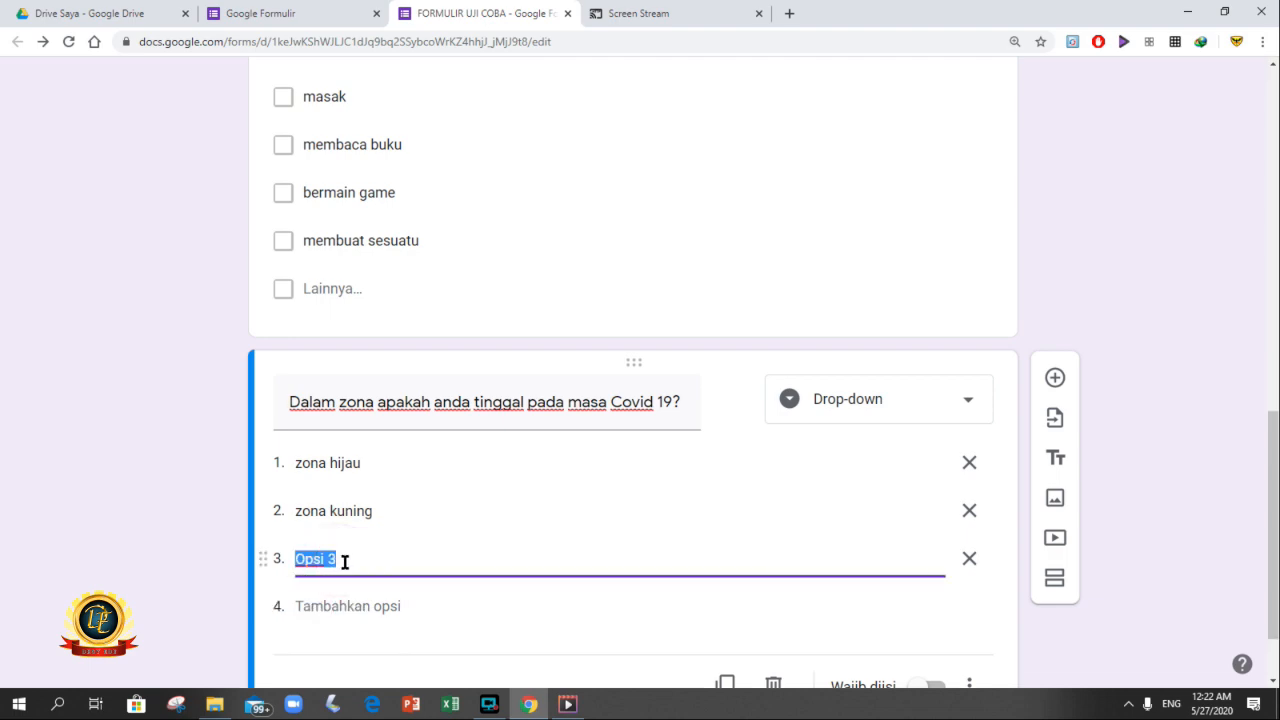
type("S")
key("BackSpace")
type("zona merah")
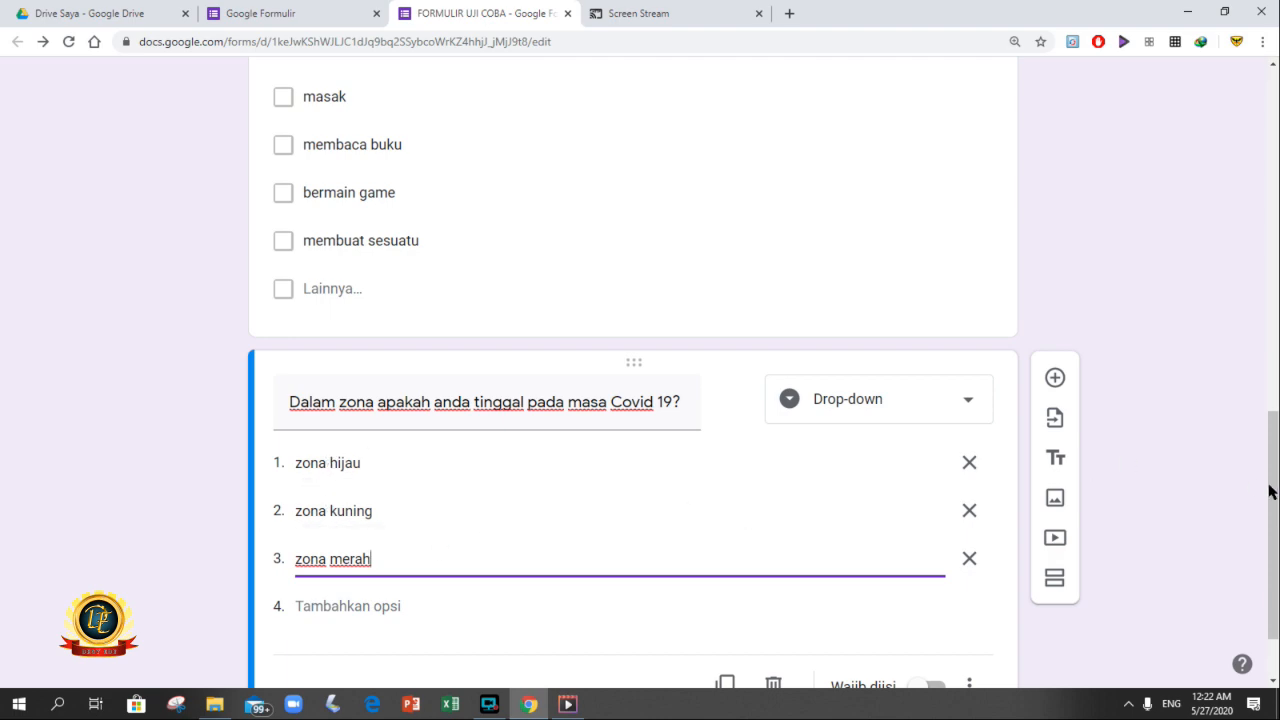
Add an Upload file question below the drop-down question and allow respondents to upload files to Drive.
left_click_drag(1273, 488, 1273, 526)
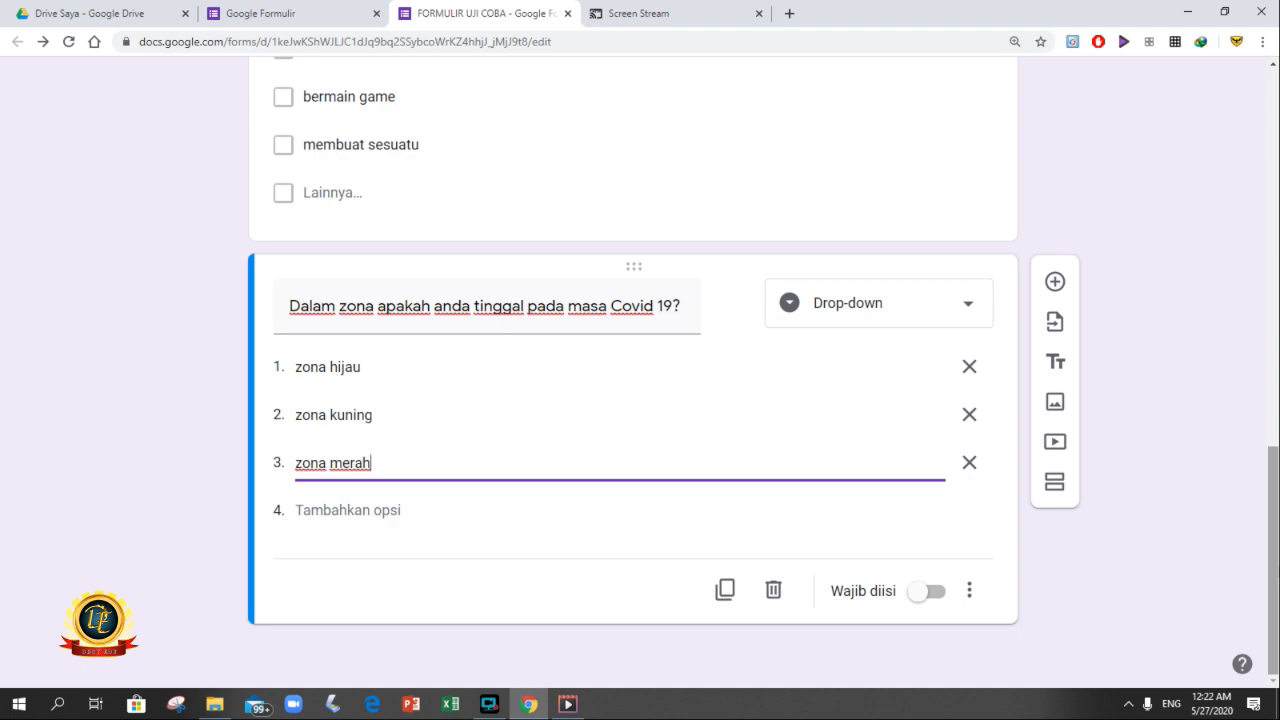
left_click(1058, 296)
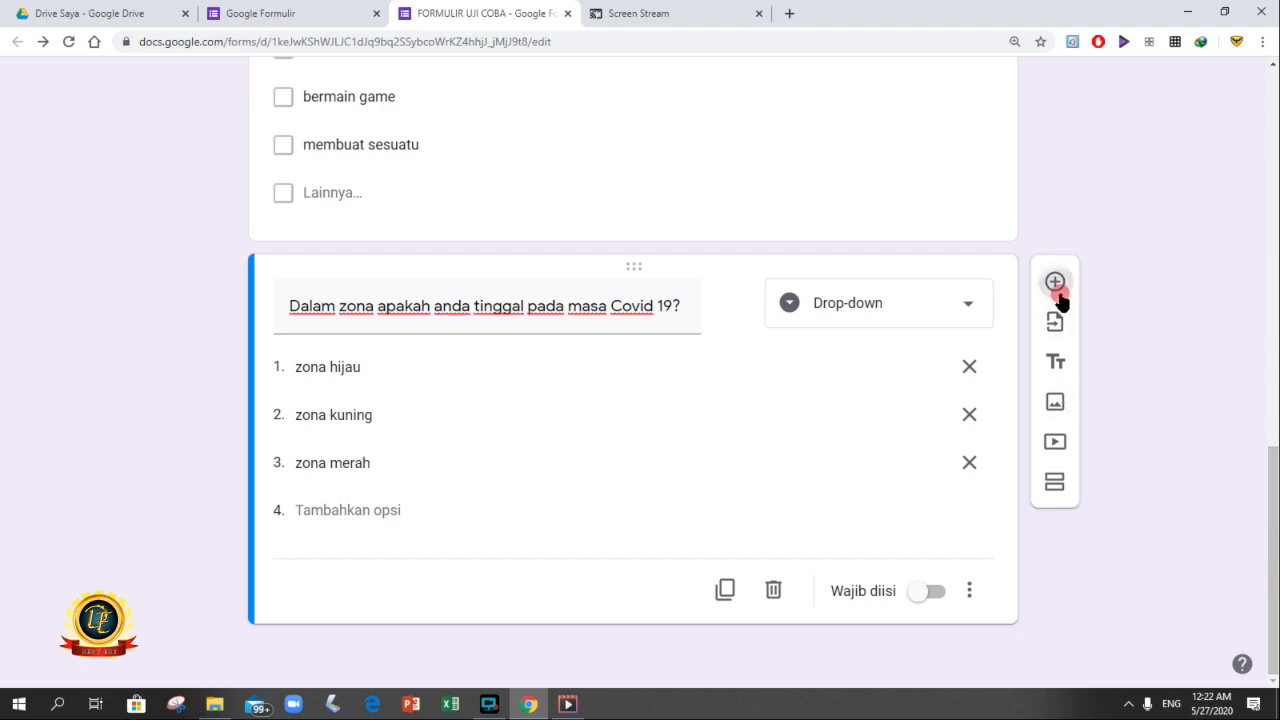
left_click_drag(1274, 468, 1275, 522)
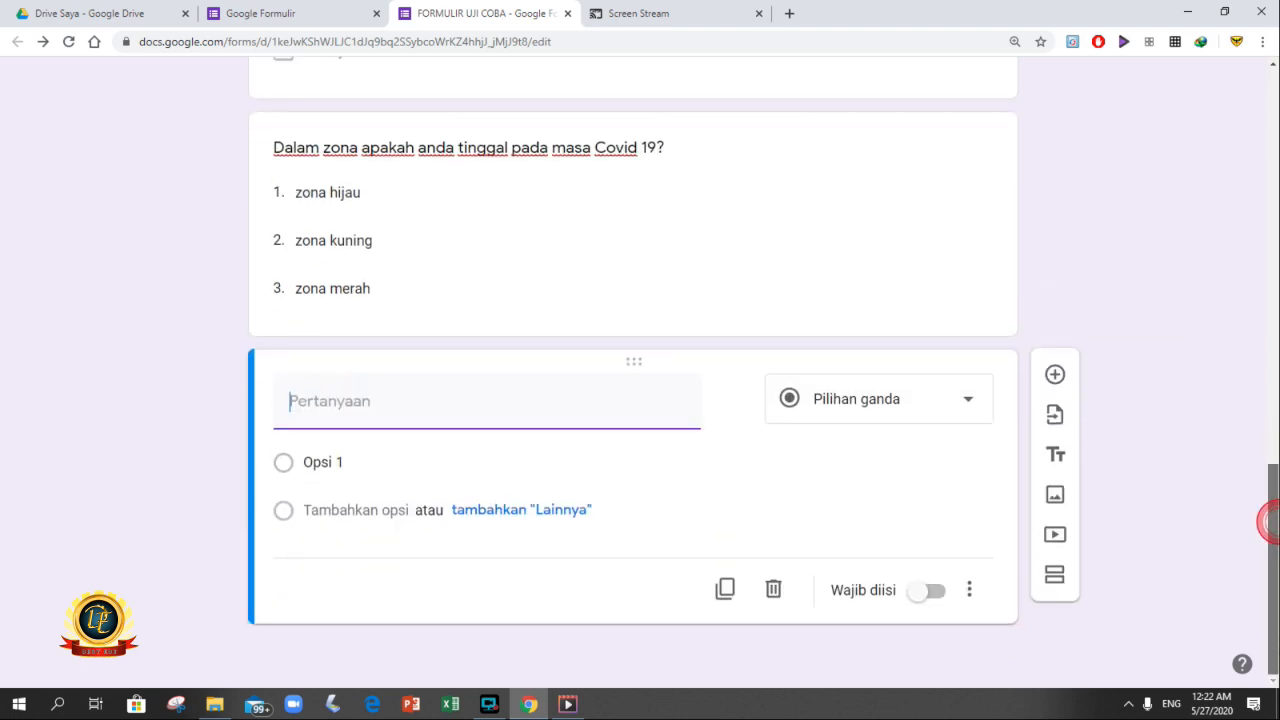
left_click(968, 398)
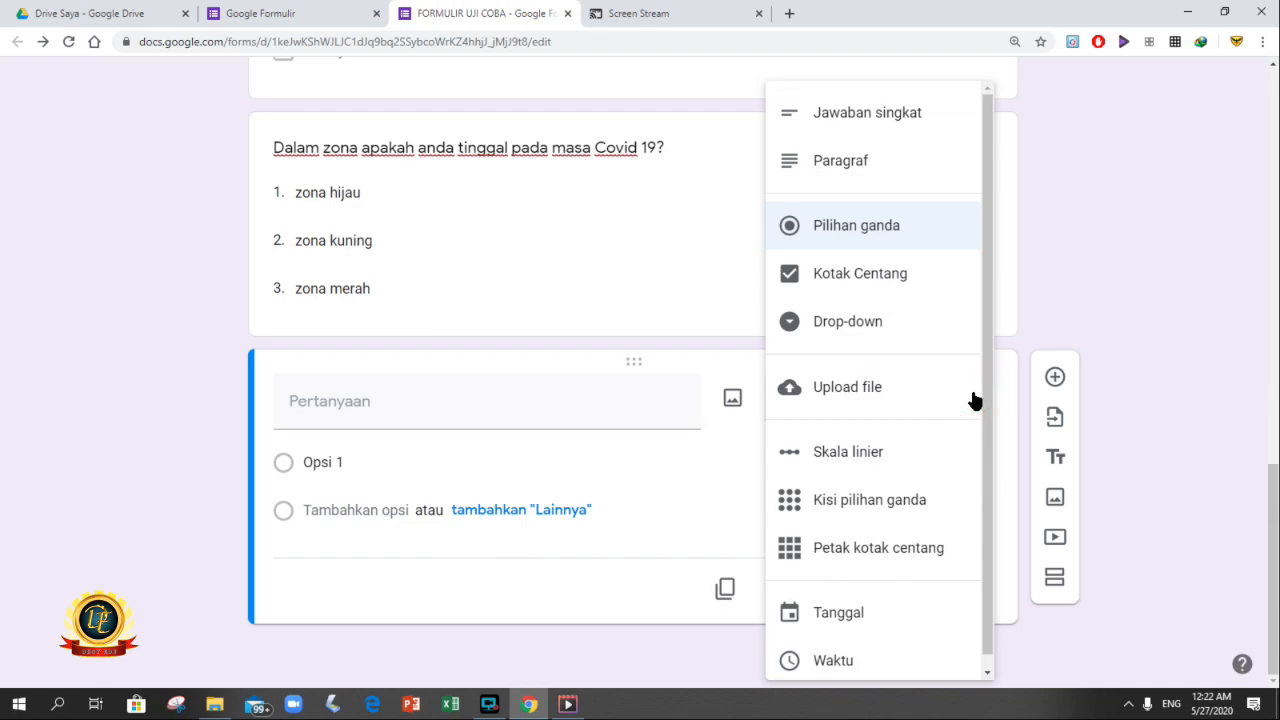
left_click(868, 394)
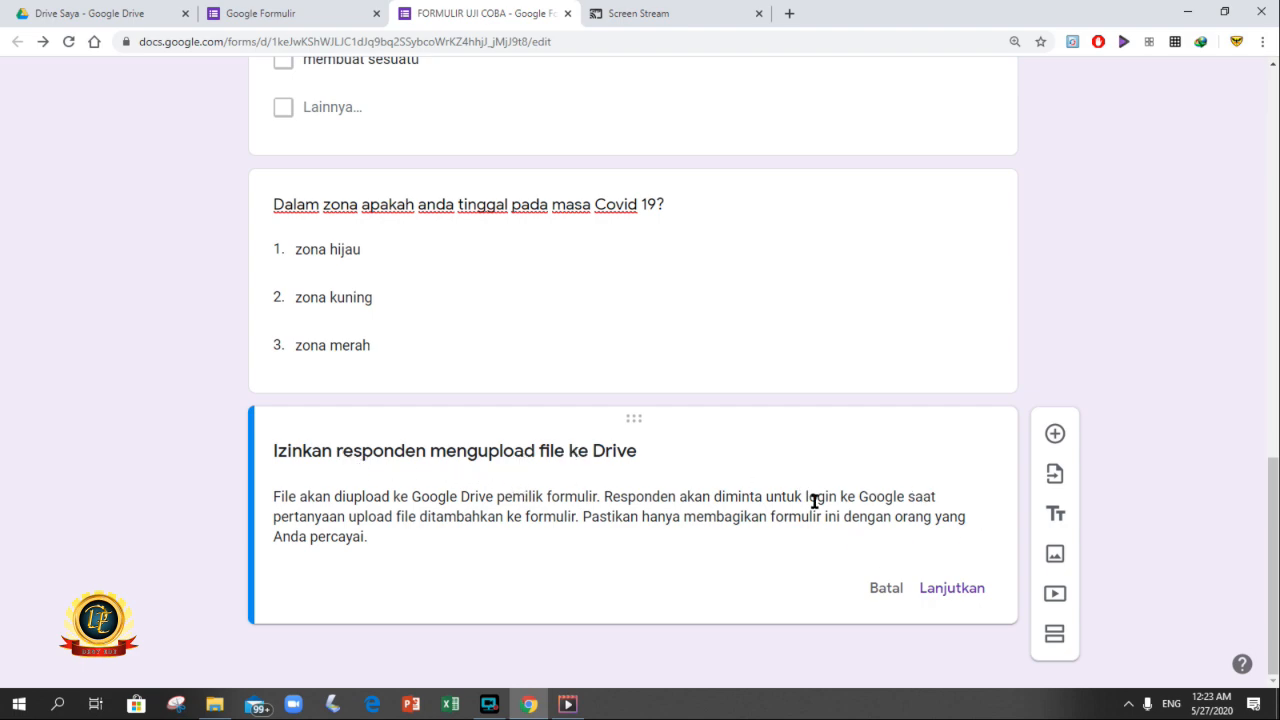
left_click(944, 589)
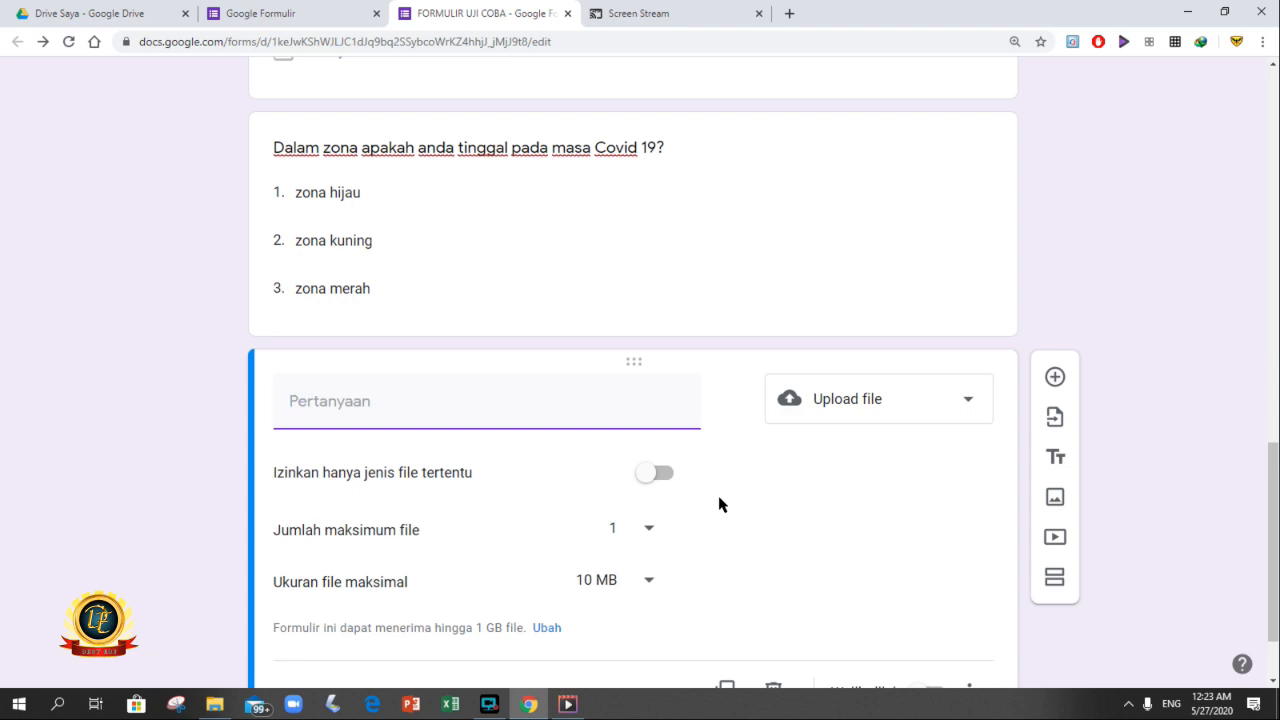
Title the file upload question "Upload foto diri anda dirumah !".
type("Upload foto d")
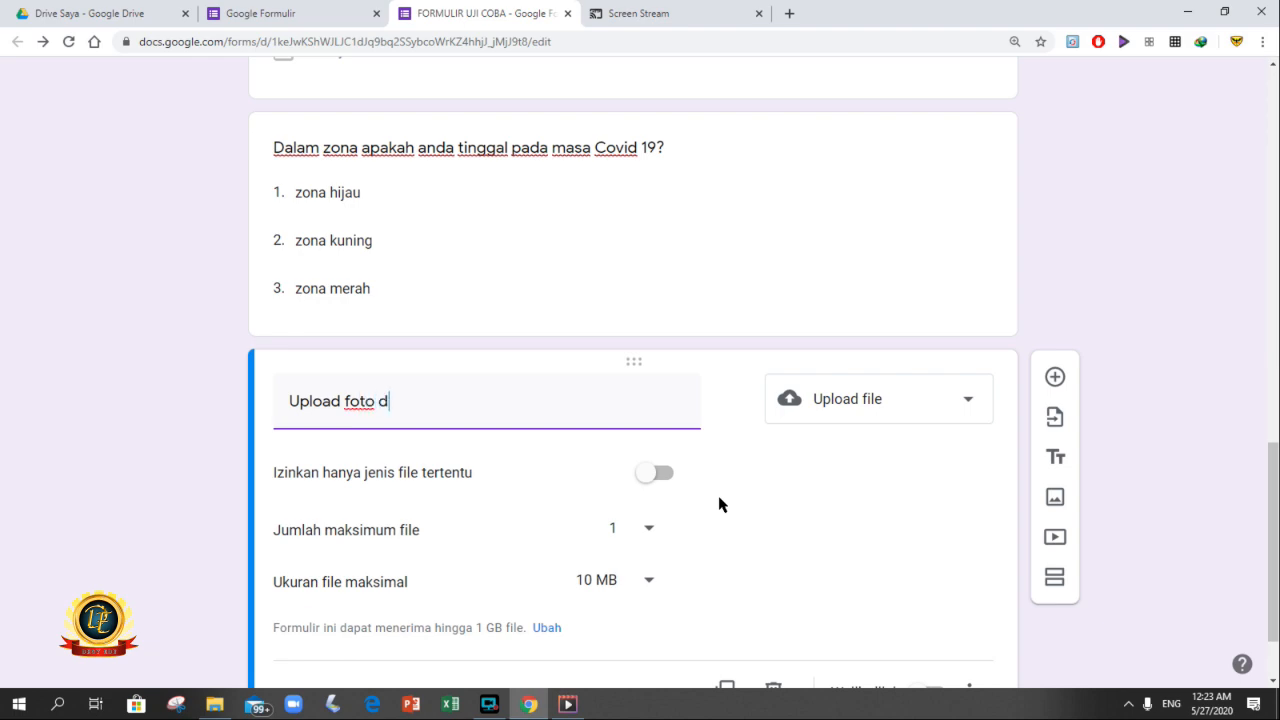
type("iri anda dirumah ")
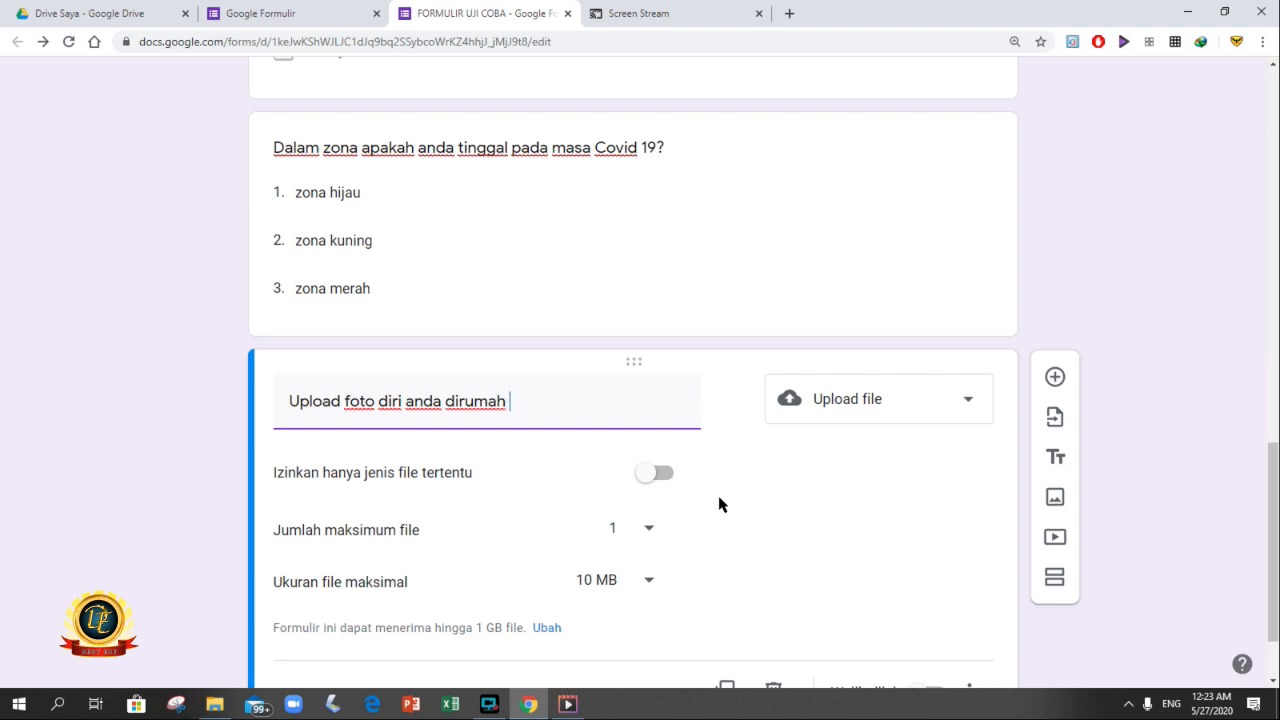
type("!")
scroll(1277, 490, "down", 1)
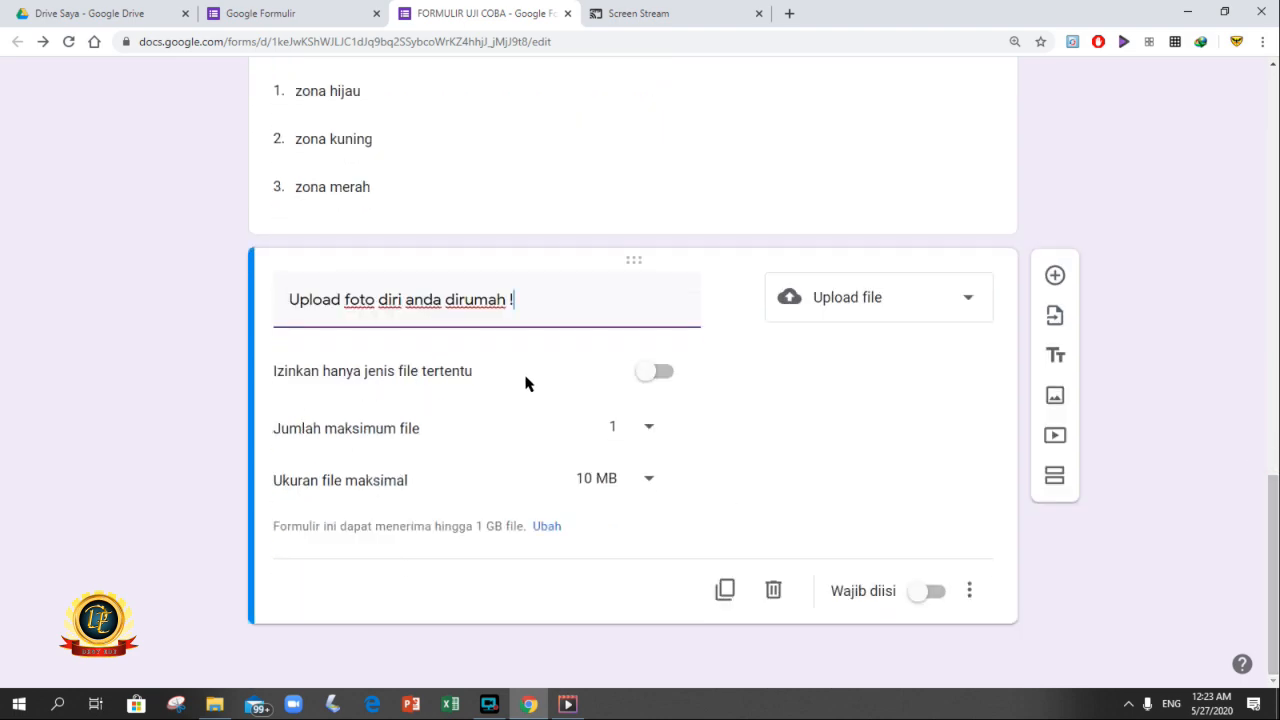
left_click(648, 374)
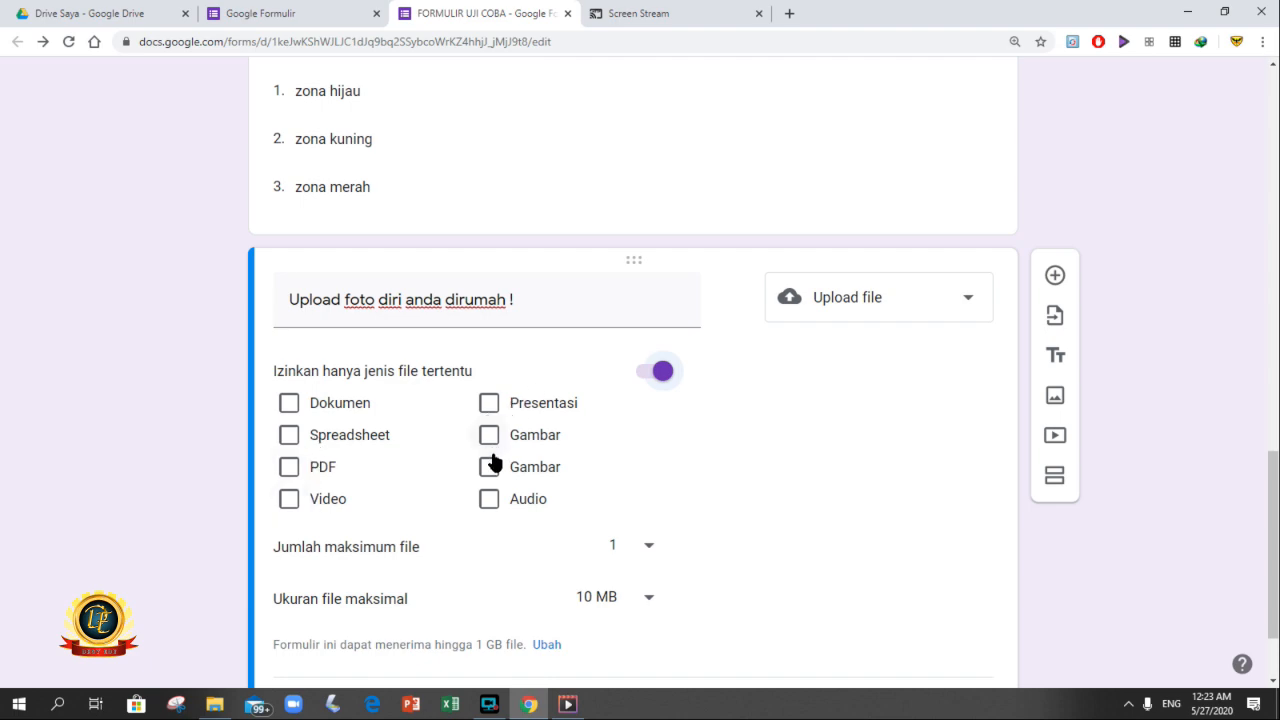
left_click(664, 372)
Give the upload question the description "Upload file foto maksimal ukuran file 1mb!" and turn on the restriction to specific file types.
left_click(971, 592)
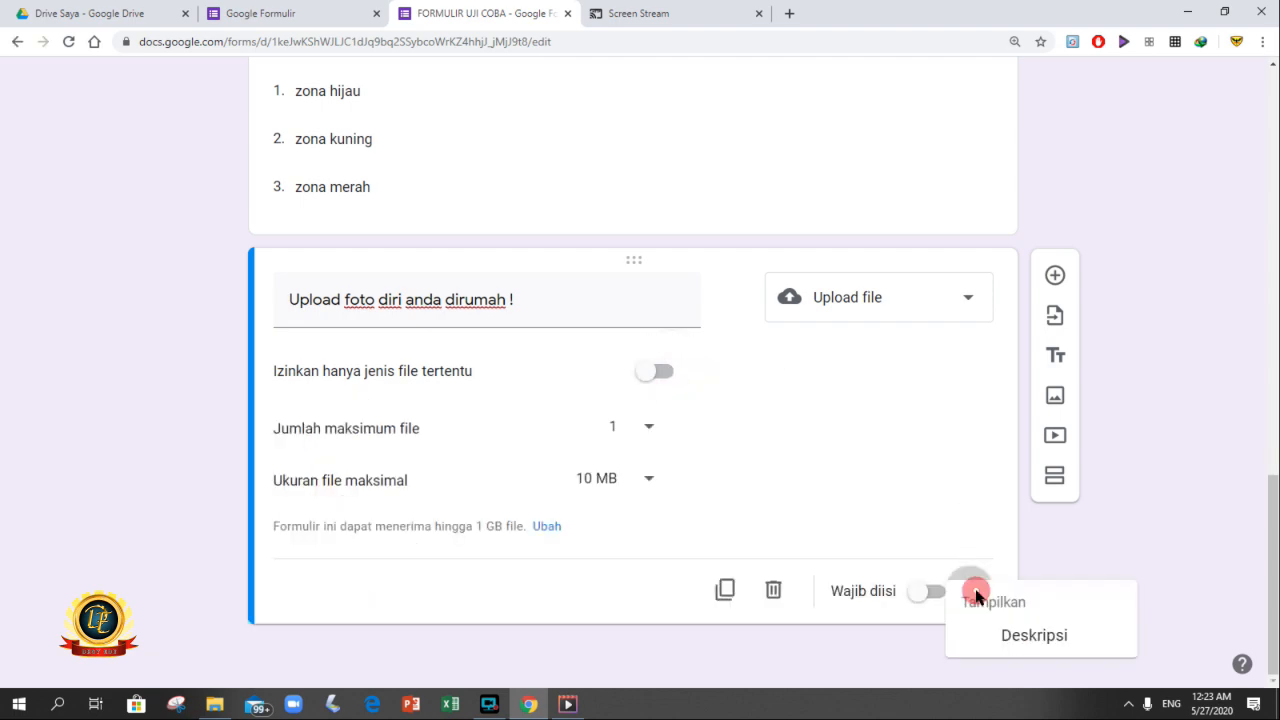
left_click(1021, 658)
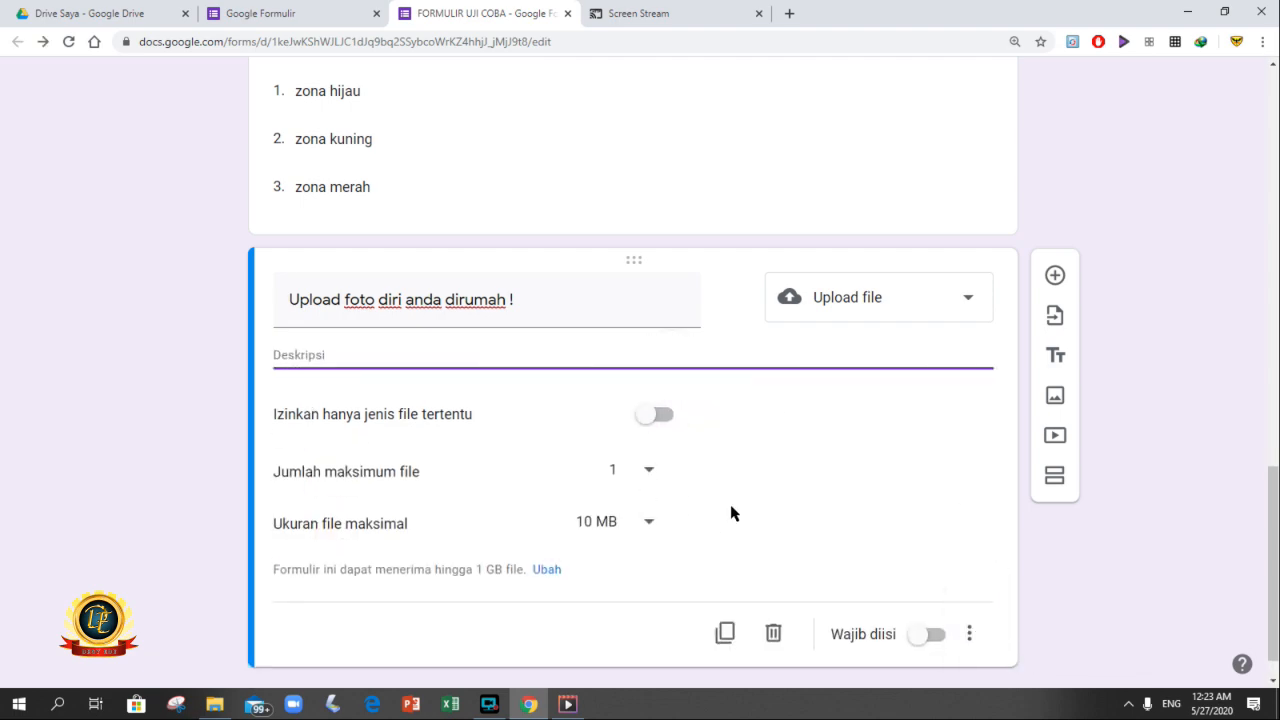
type("Upload file")
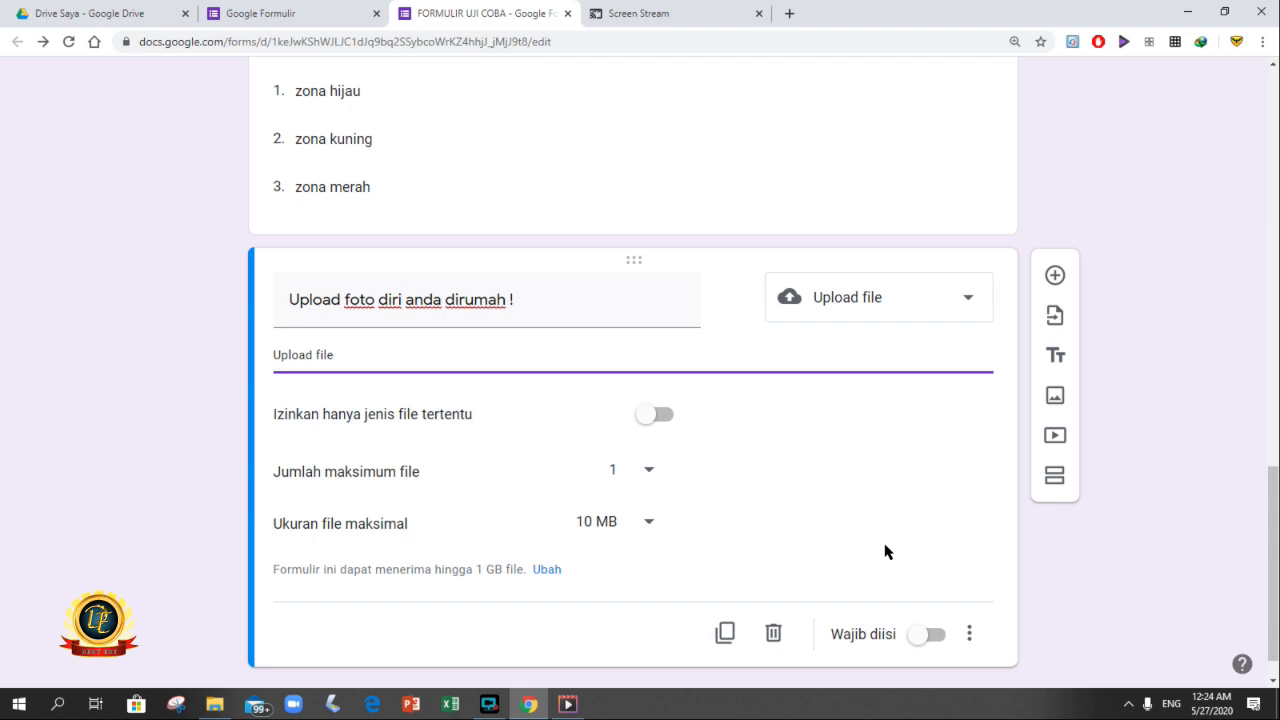
type("foto maksimal ")
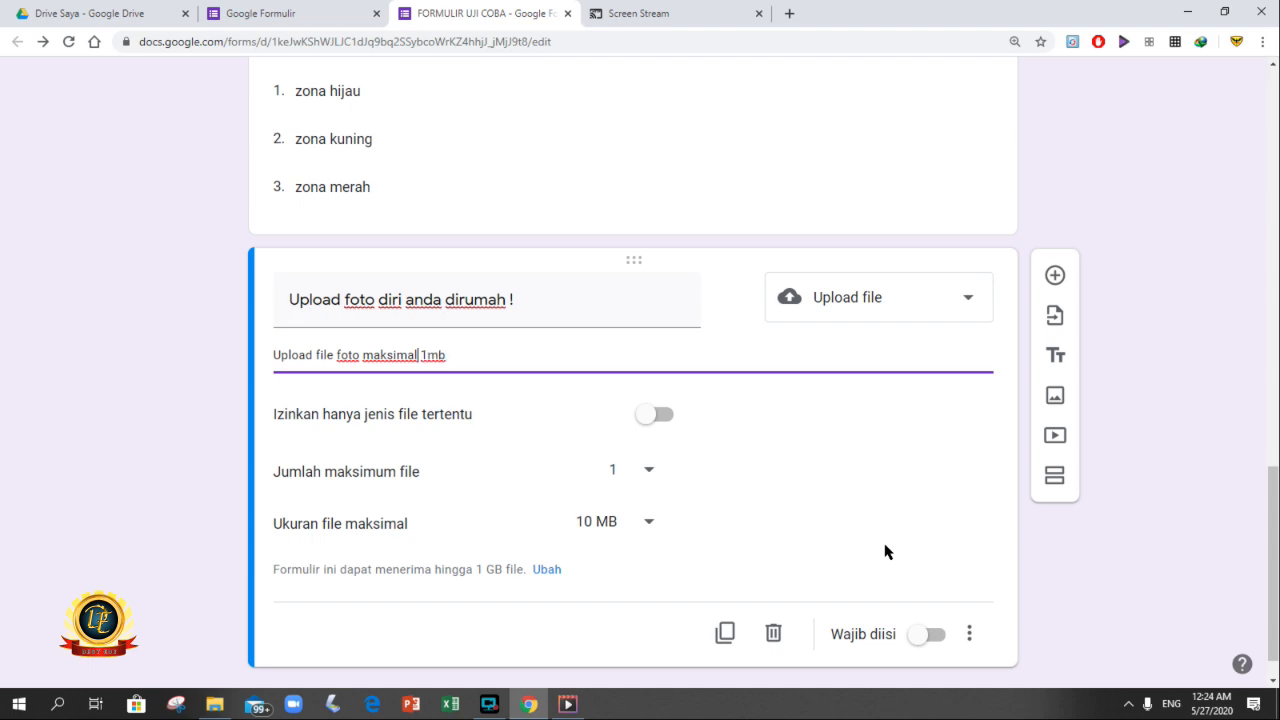
type("ukuran file")
left_click(668, 418)
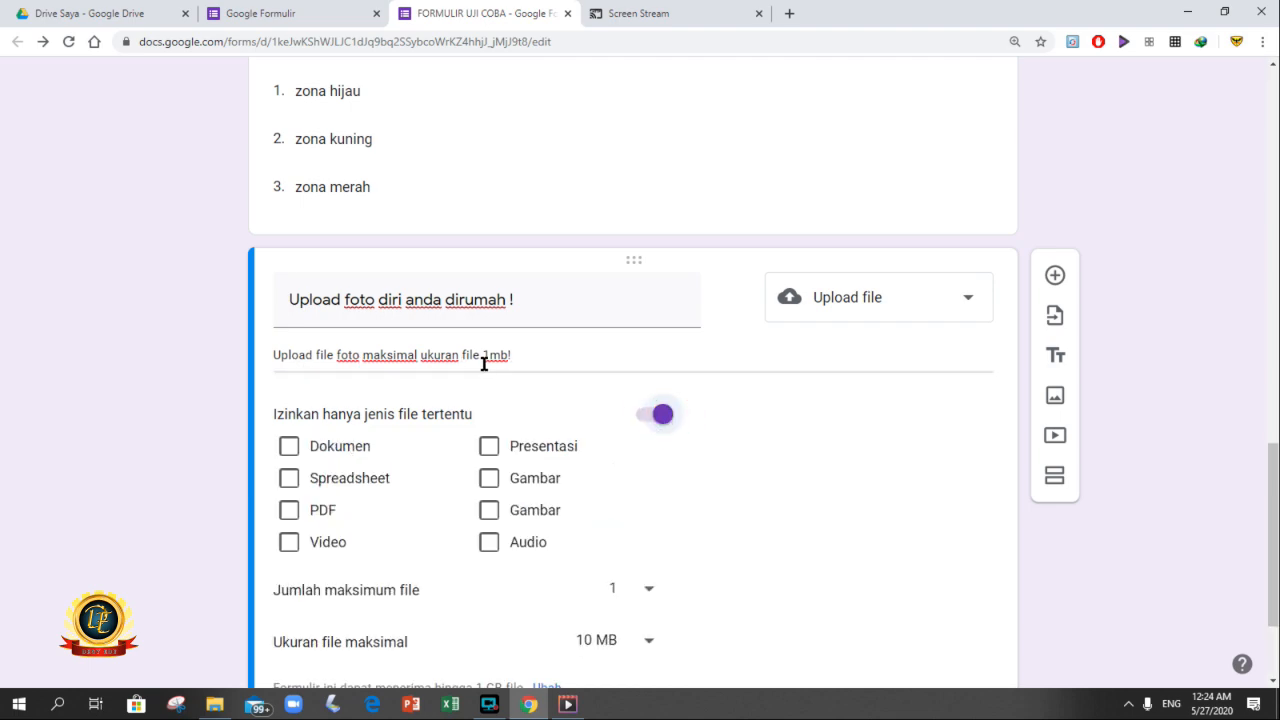
left_click(490, 480)
left_click(490, 512)
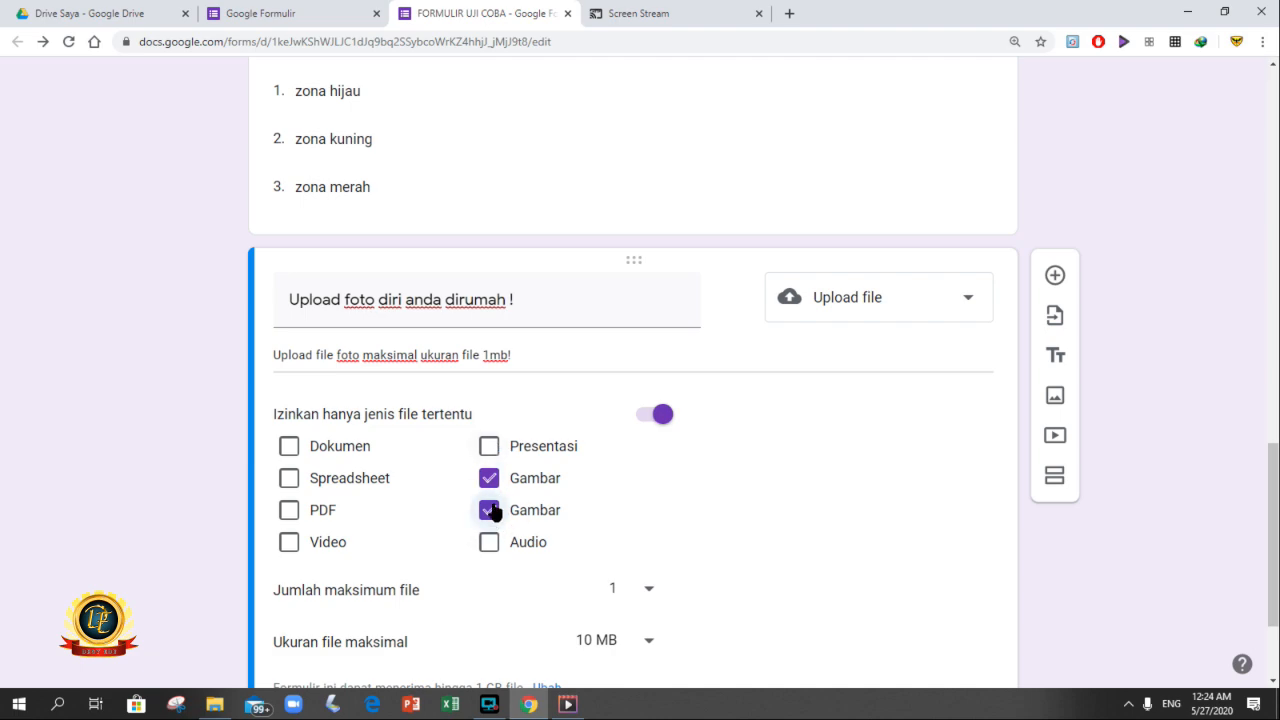
left_click(490, 480)
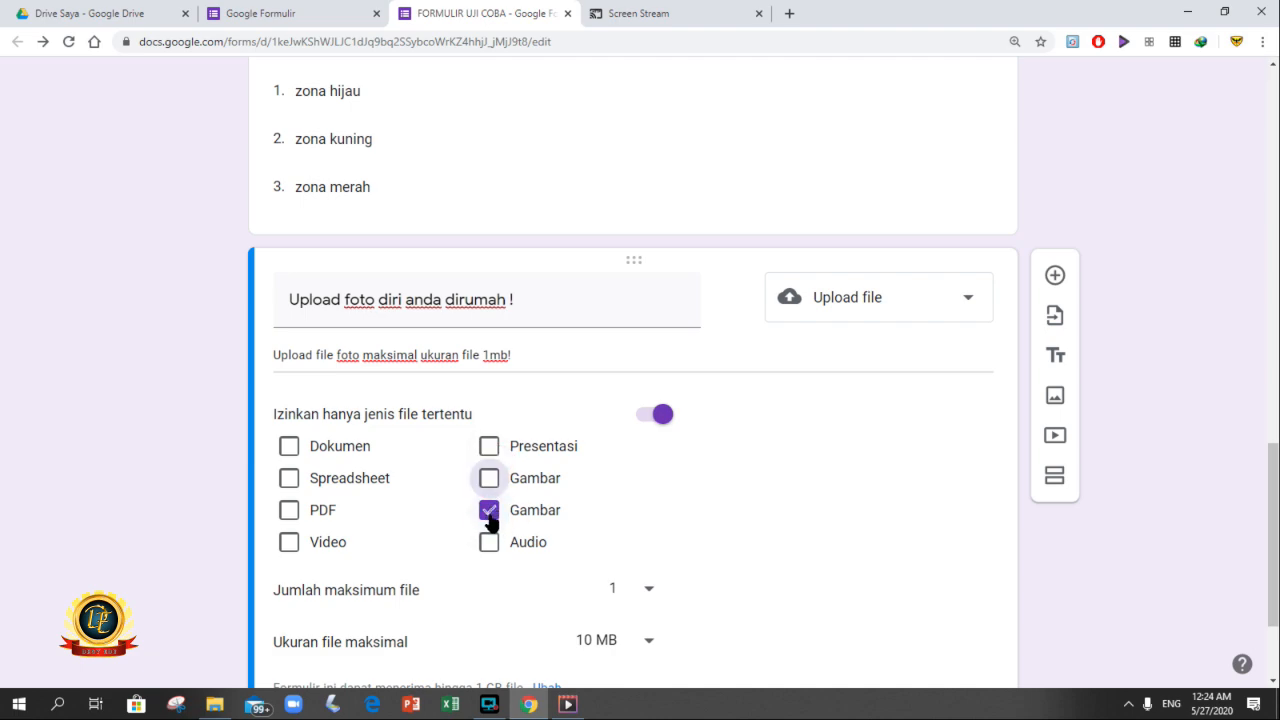
left_click(490, 514)
left_click(803, 484)
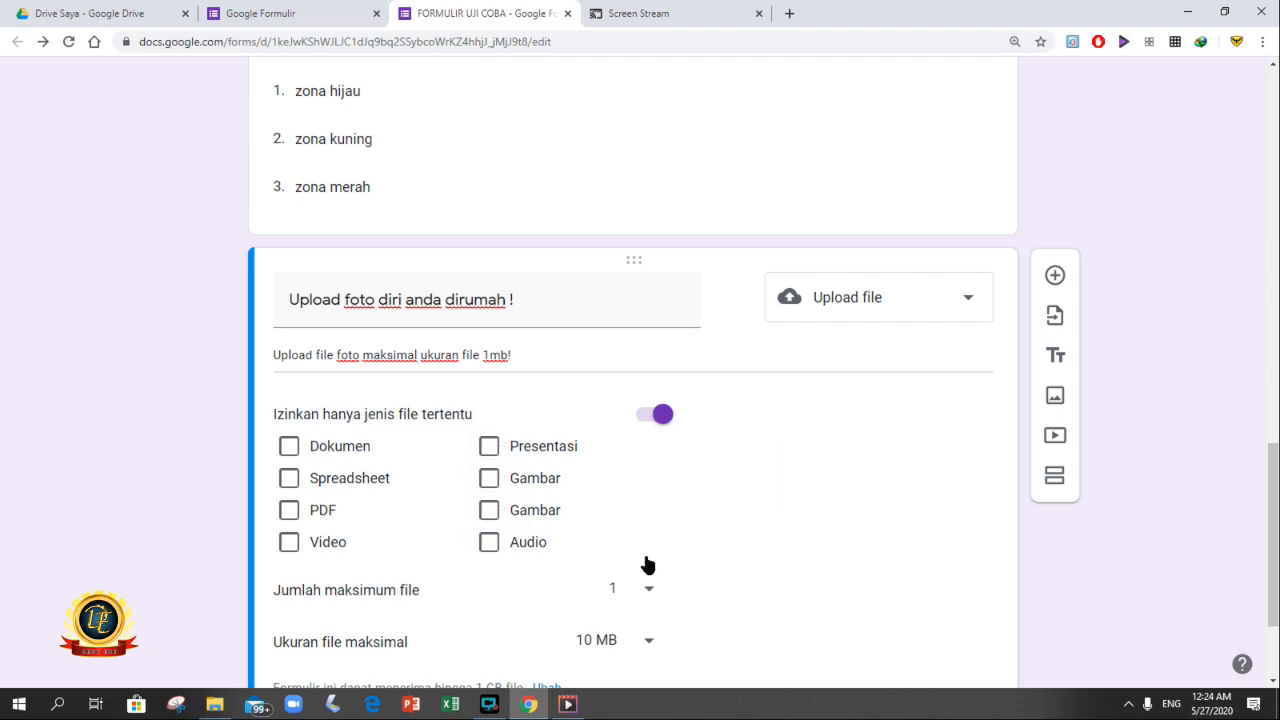
Turn off the upload question's restriction to specific file types and keep its maximum number of files at 1.
left_click(657, 420)
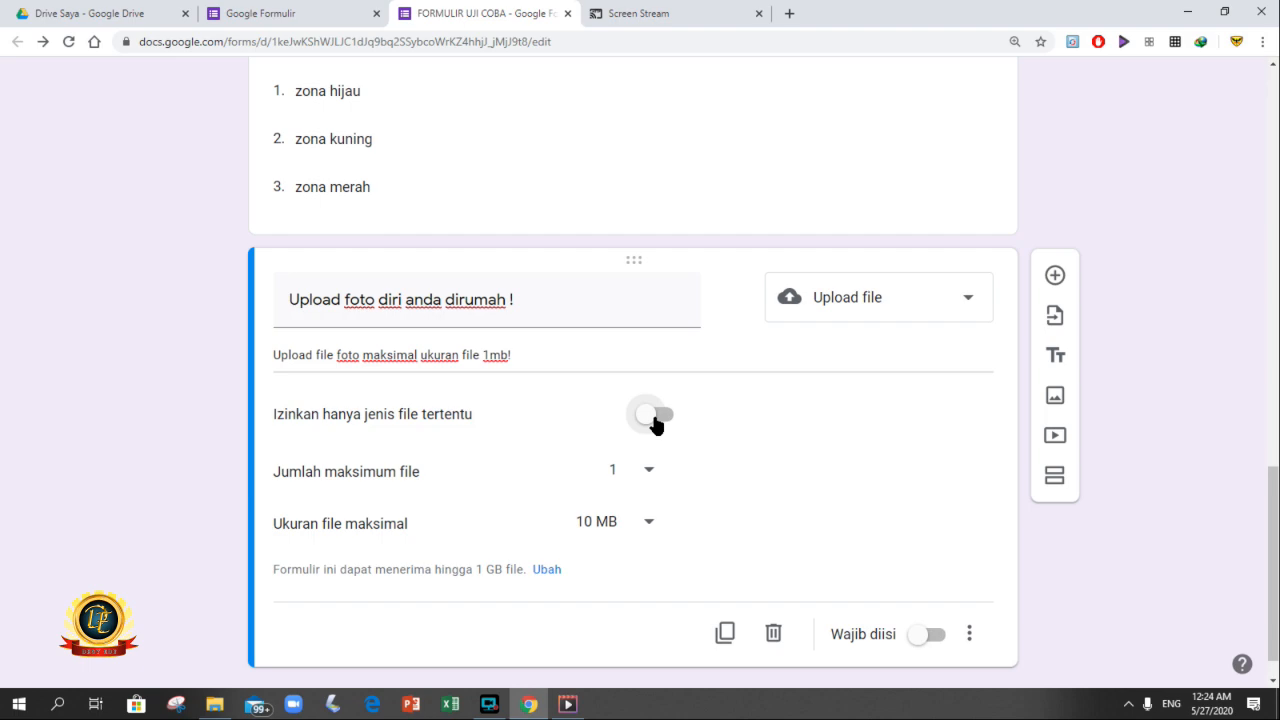
left_click(648, 476)
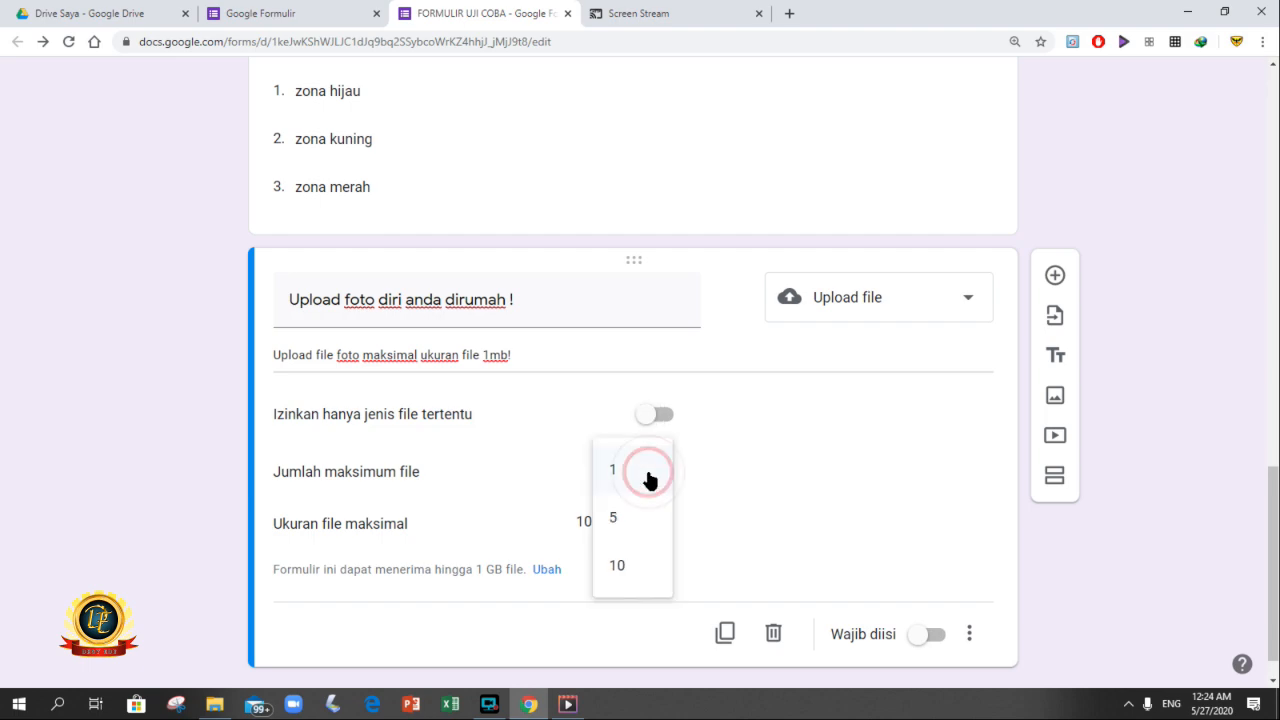
left_click(729, 484)
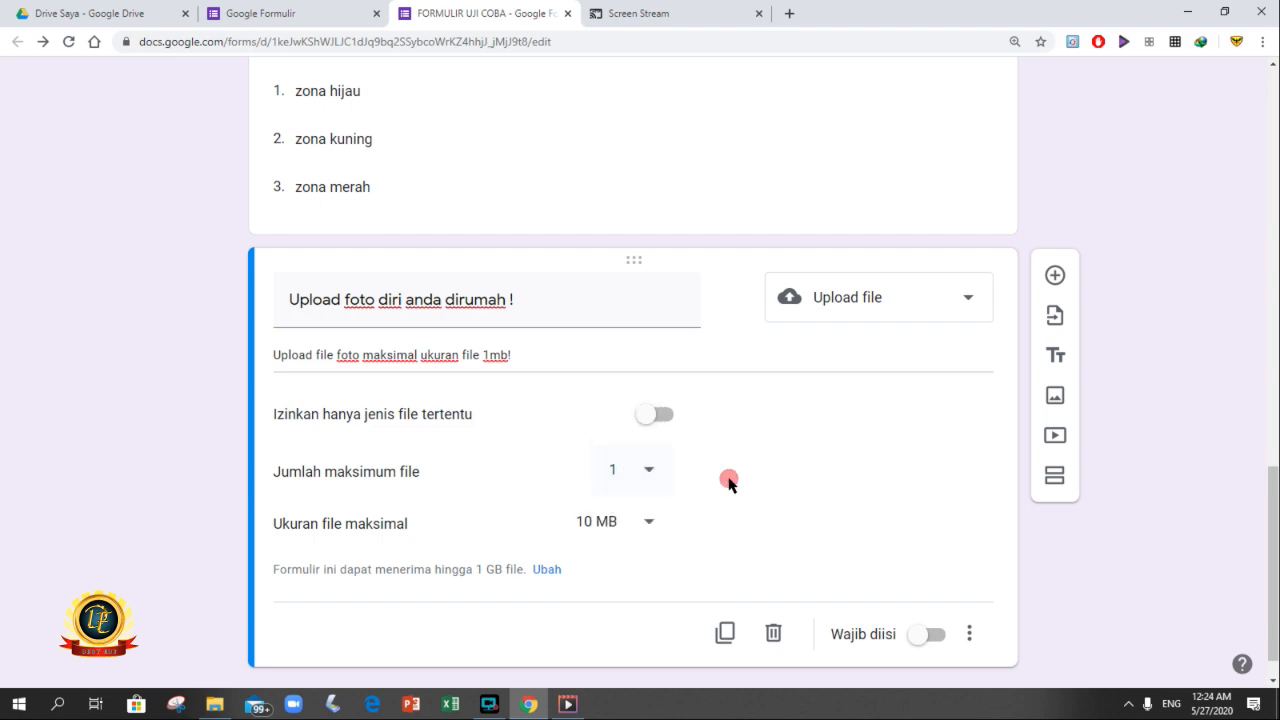
left_click(647, 478)
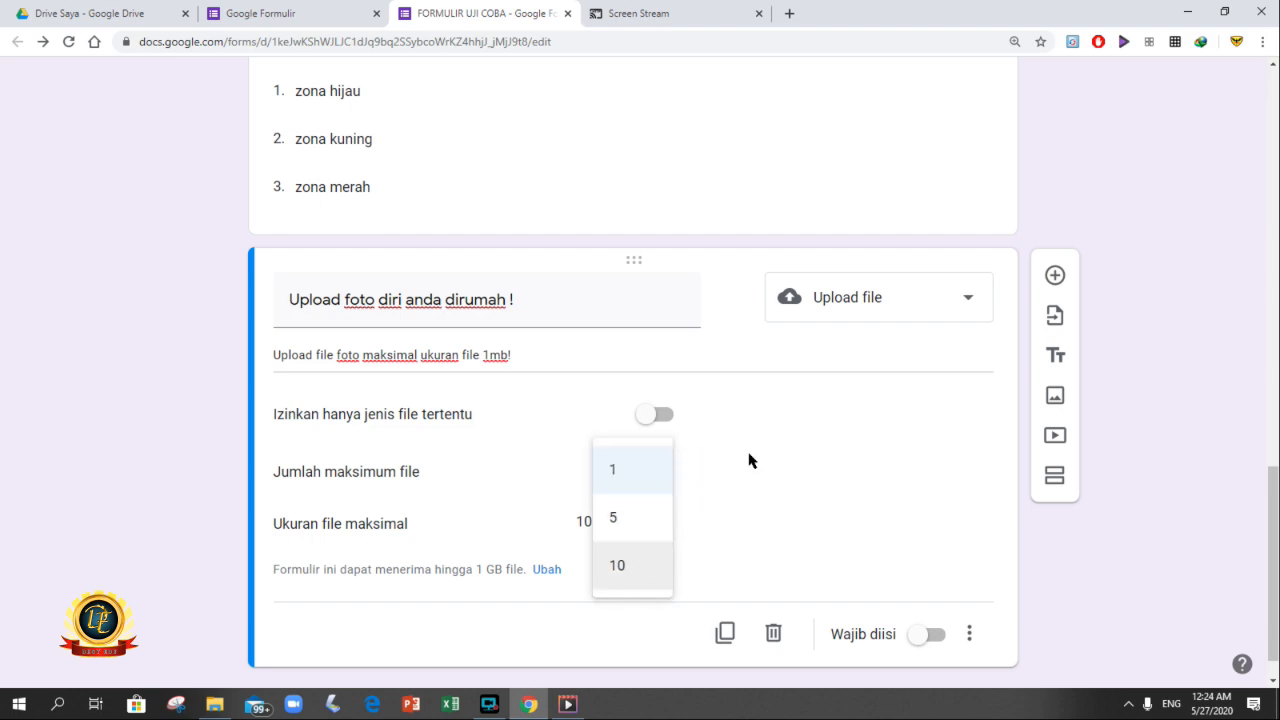
left_click(637, 478)
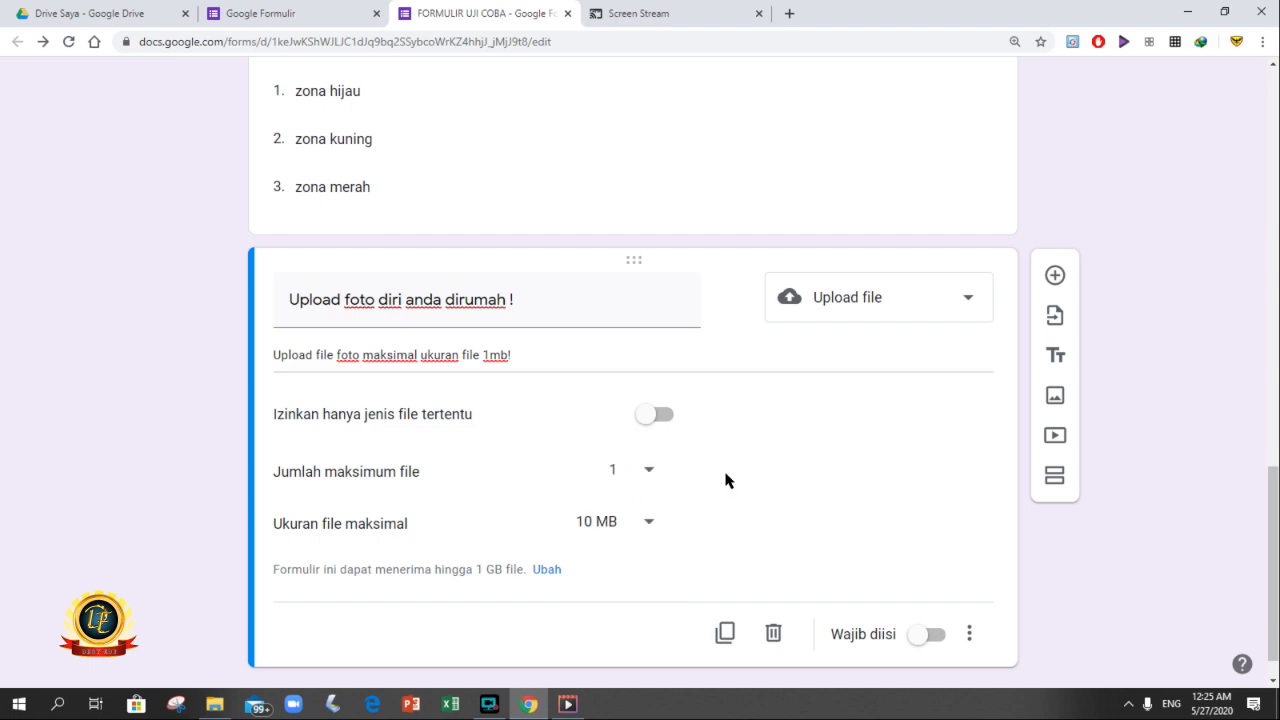
Look through the upload question's maximum file size choices and the form's setting for the total size of all uploads.
left_click(650, 526)
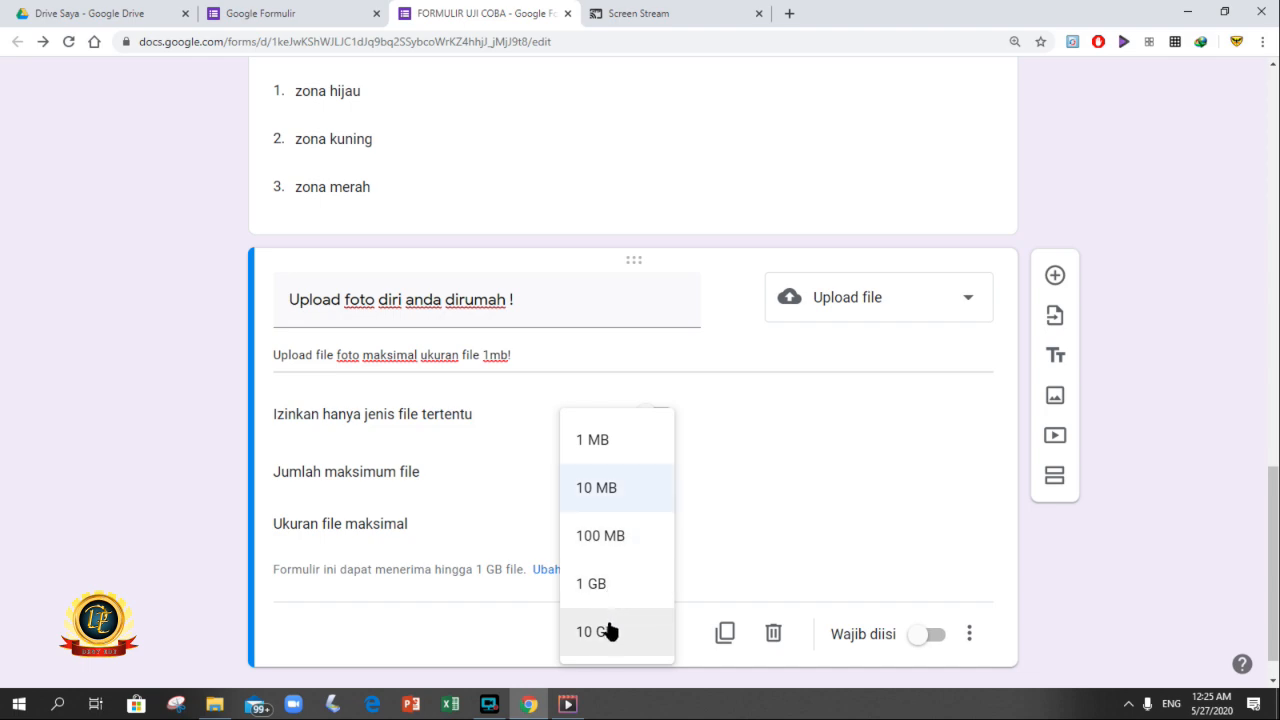
left_click(786, 503)
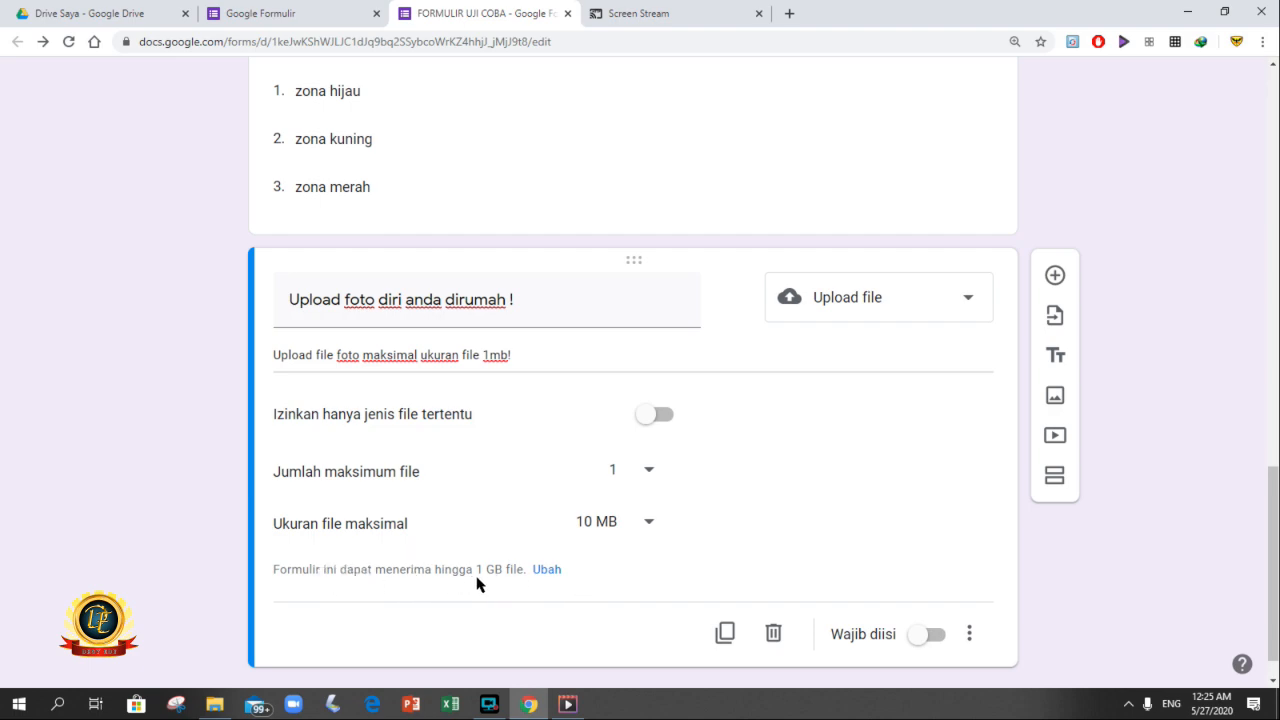
left_click(547, 570)
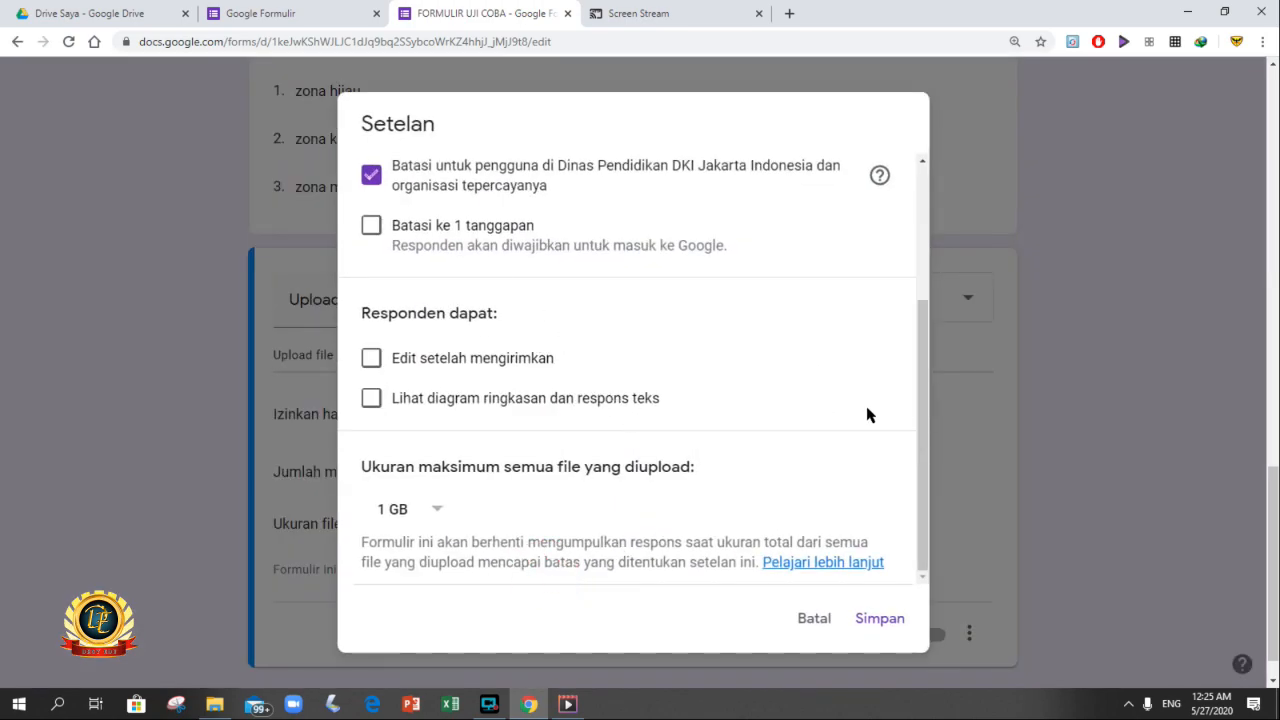
left_click(432, 510)
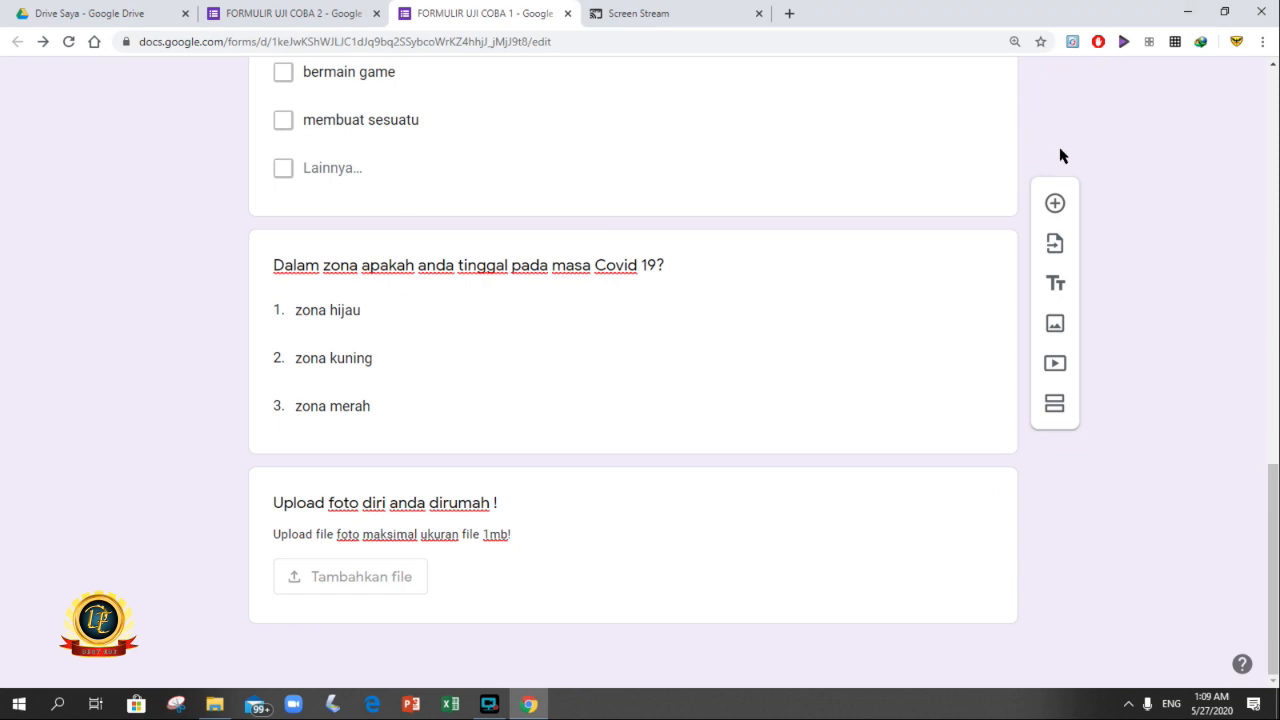
Switch to the form FORMULIR UJI COBA 2 and view the question types available for its linear scale question.
left_click(958, 580)
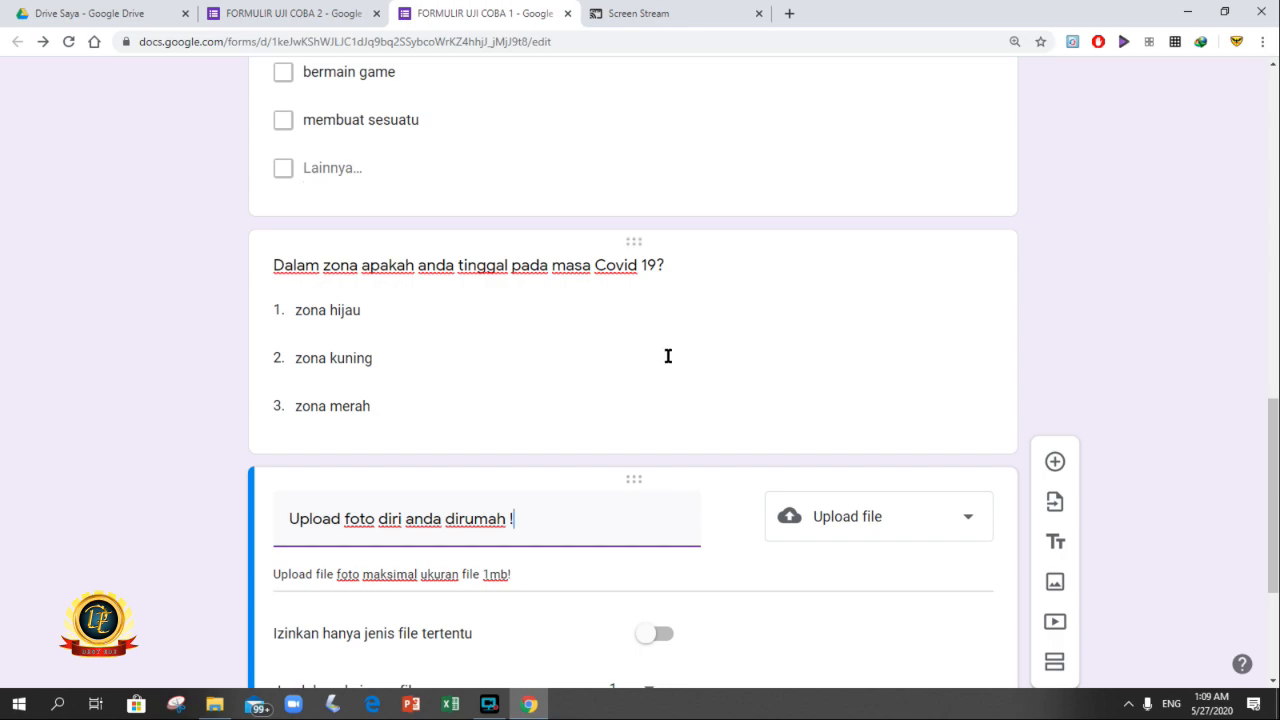
left_click(316, 10)
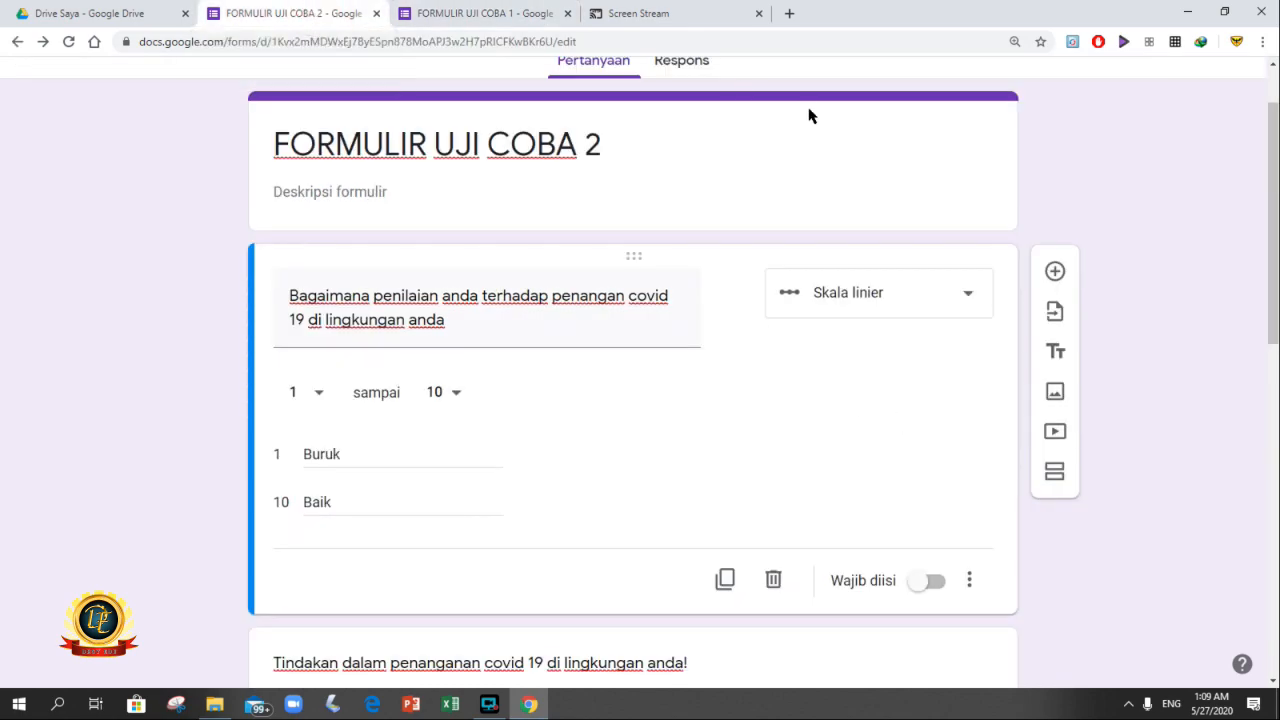
mouse_move(1272, 170)
left_mouse_down()
mouse_move(1272, 185)
mouse_move(1273, 174)
left_mouse_up()
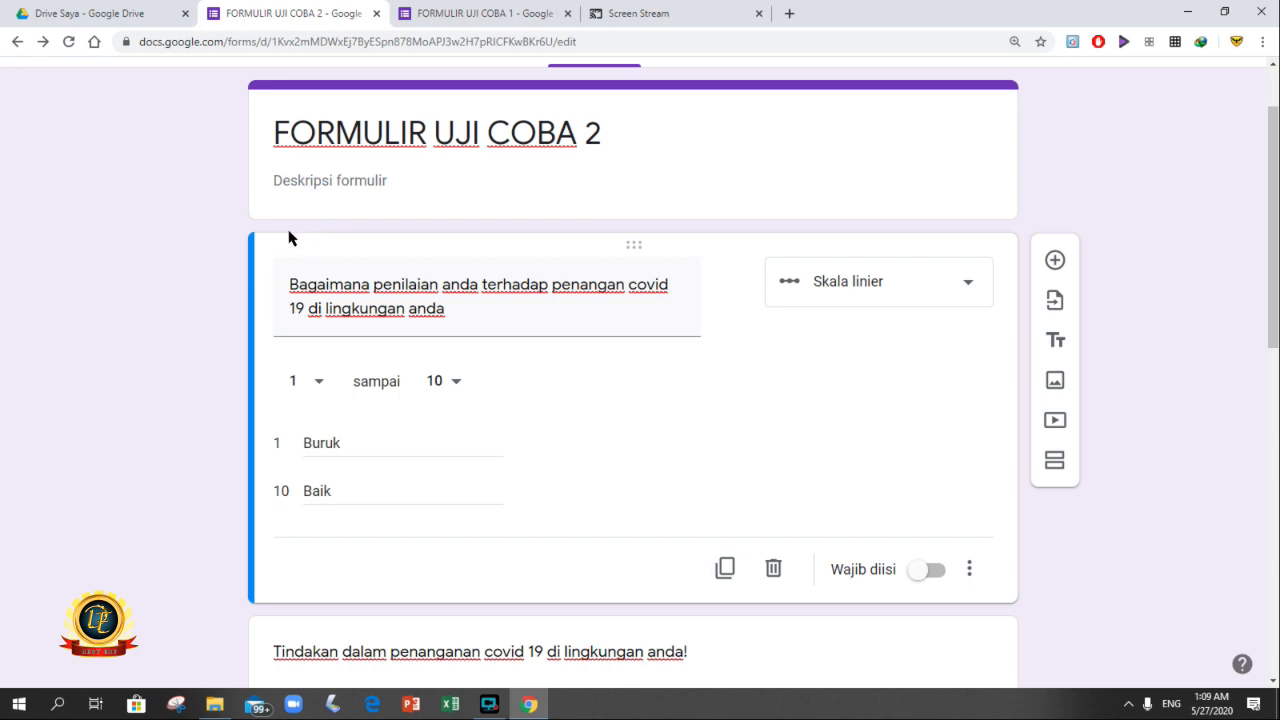
left_click(979, 288)
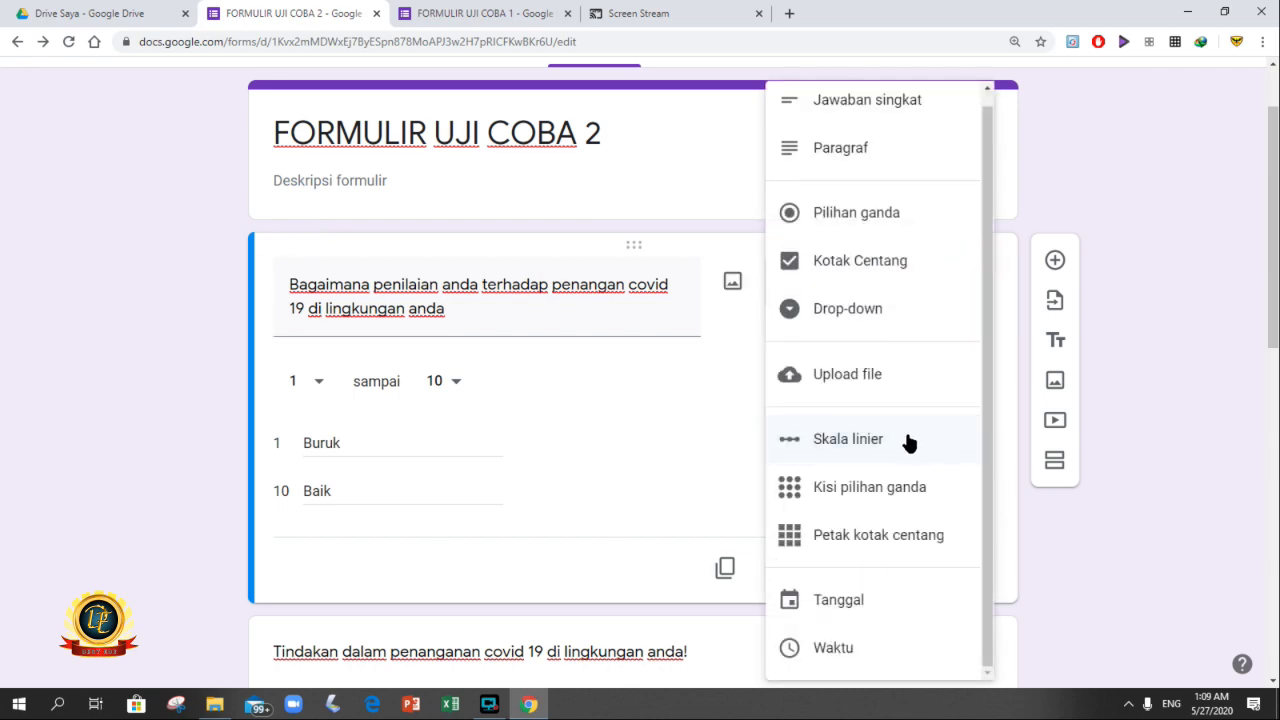
left_click(641, 452)
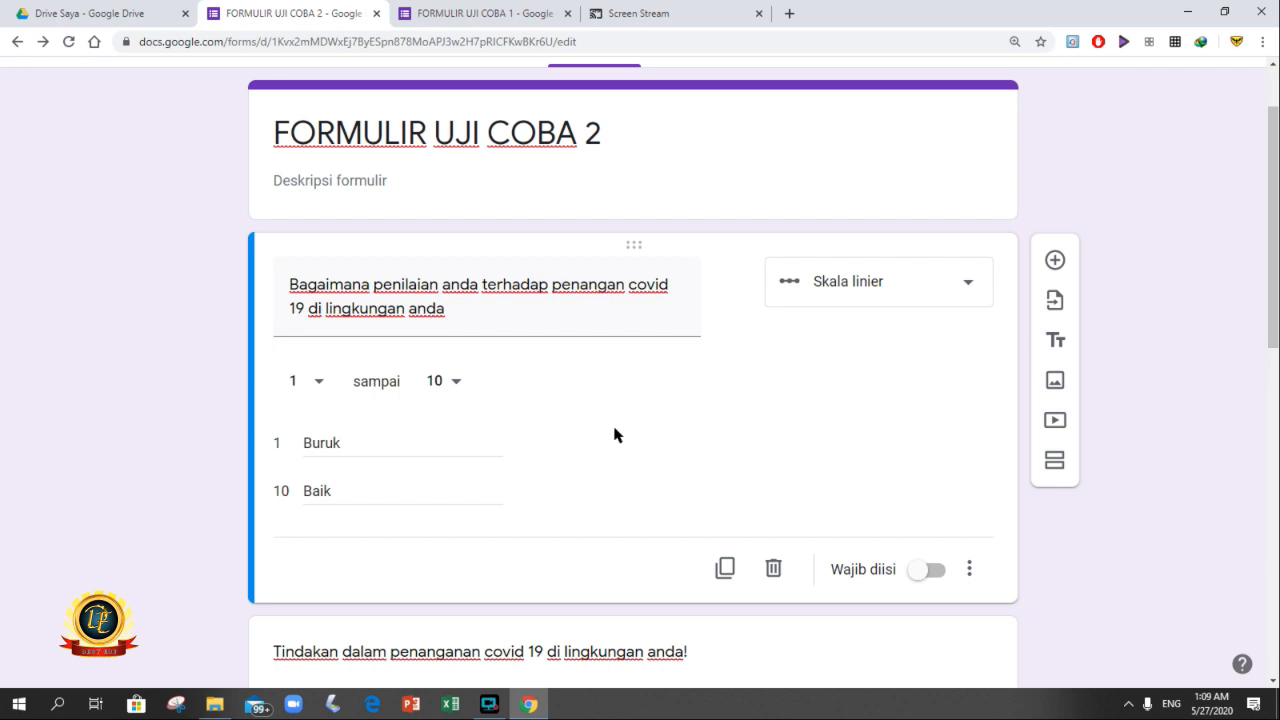
Add a question mark to the end of the linear scale question about the handling of covid 19.
triple_click(486, 312)
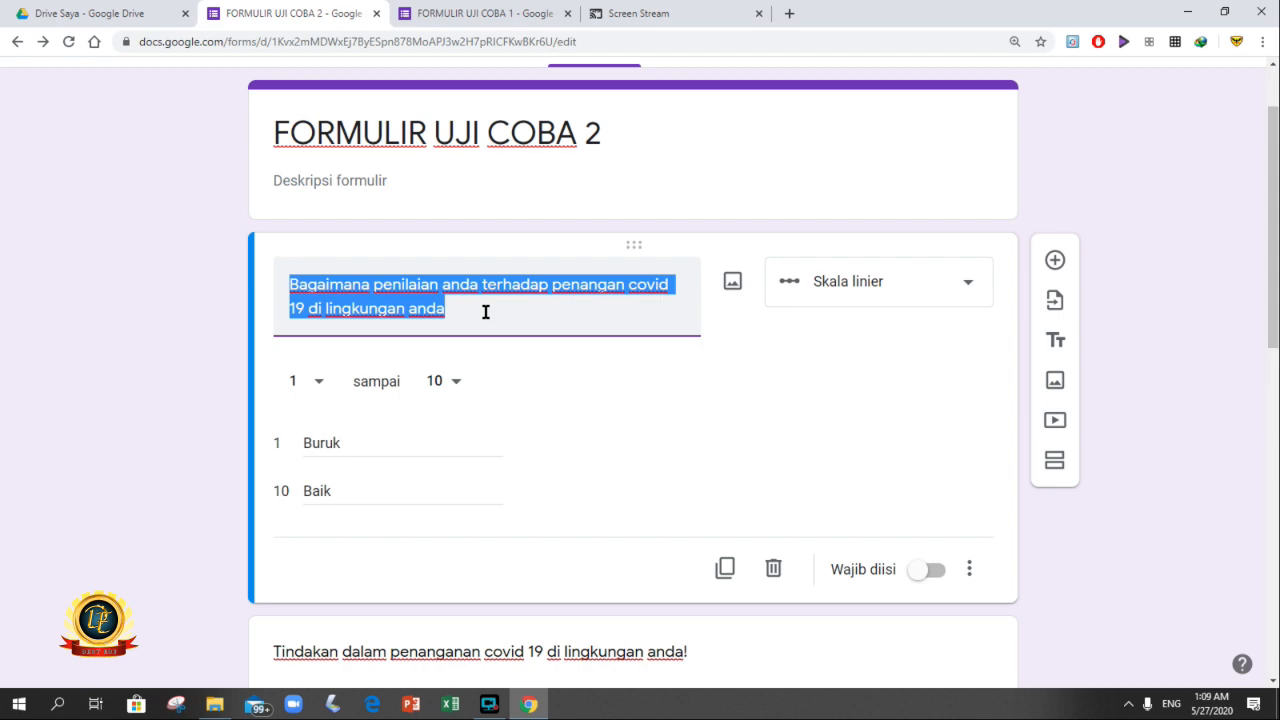
left_click(486, 312)
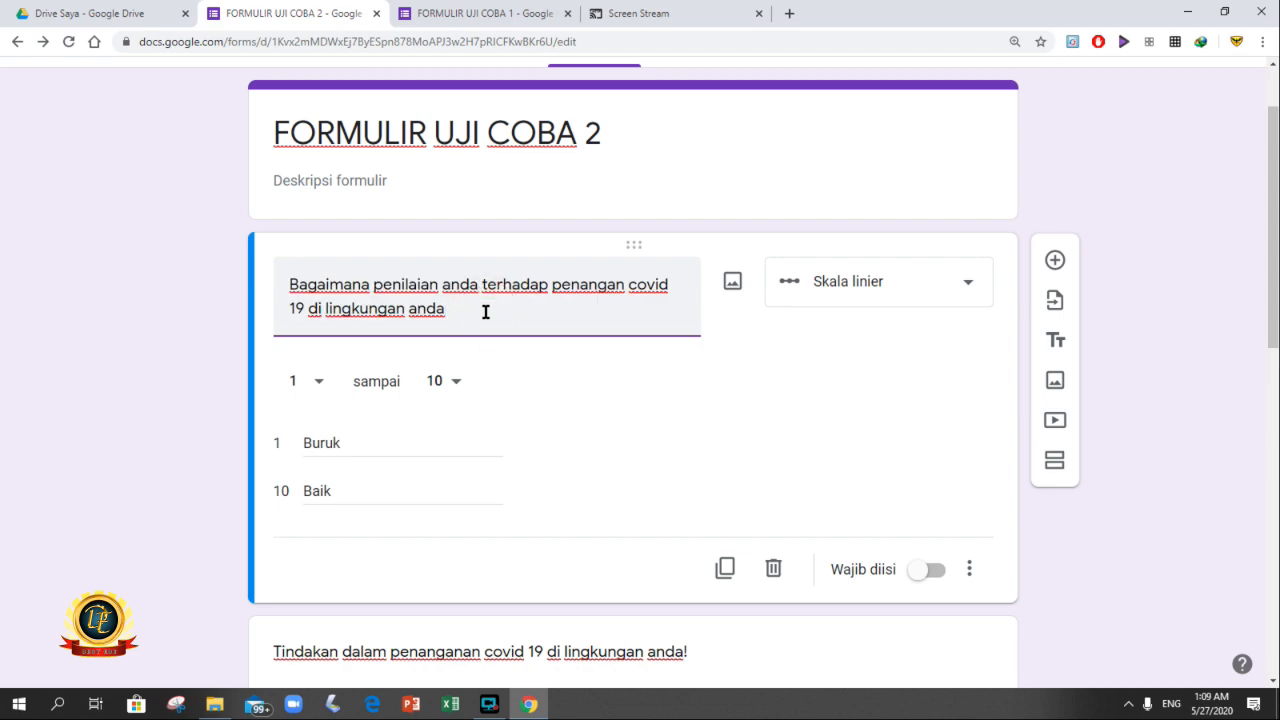
type("?")
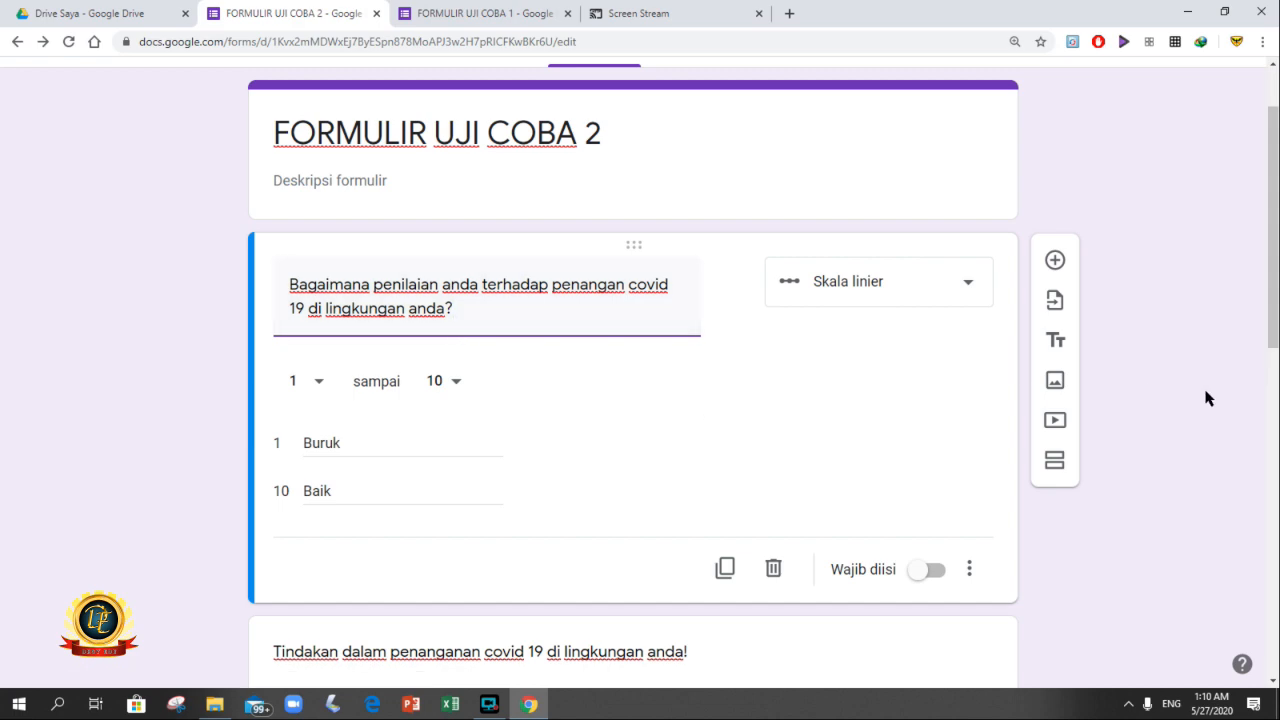
Compare the linear scale question's respondent layout with its range and Buruk and Baik label settings.
left_click_drag(1272, 221, 1272, 272)
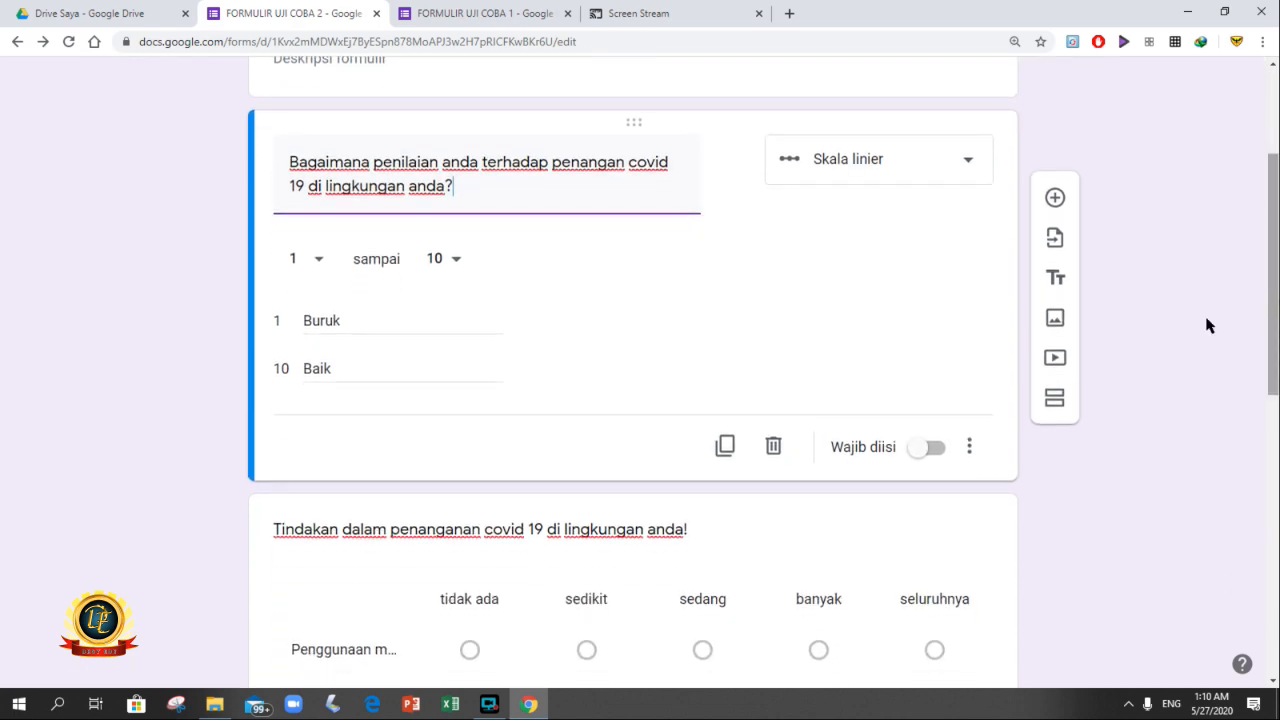
left_click(920, 566)
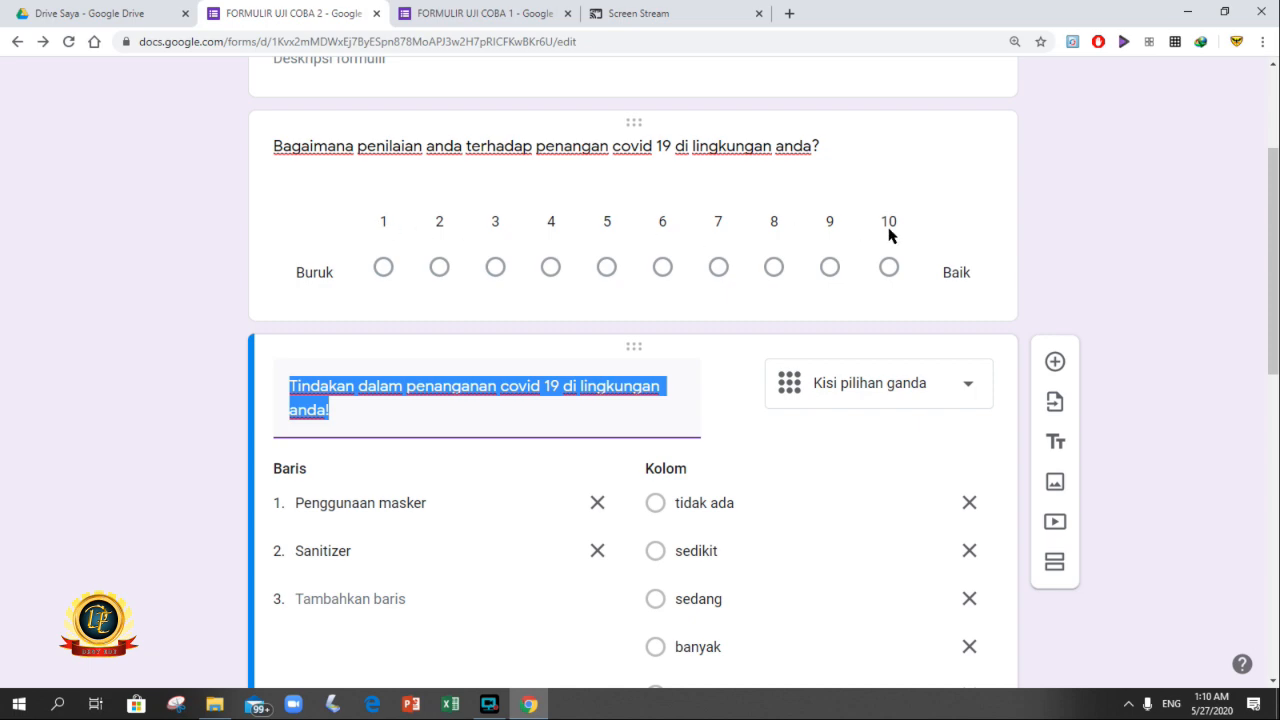
left_click_drag(889, 225, 383, 251)
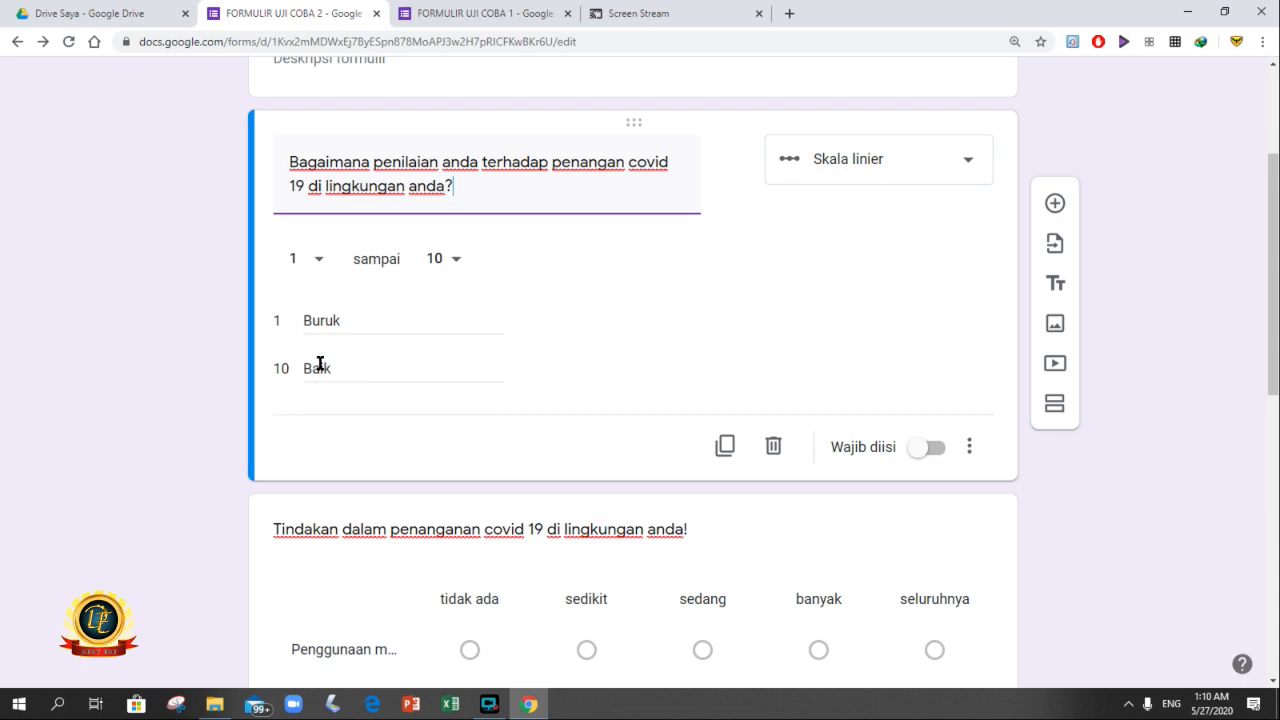
left_click(971, 548)
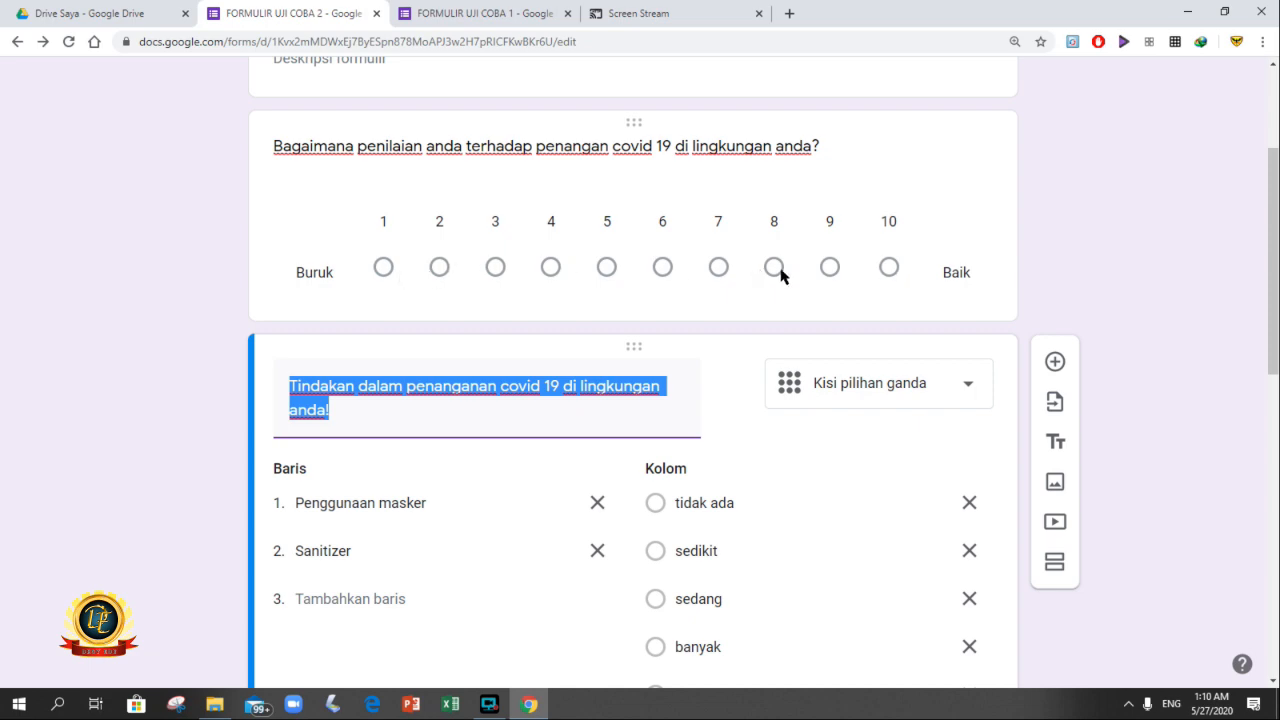
Examine the rows and columns of the multiple-choice grid question about actions in handling covid 19.
scroll(1264, 247, "down", 2)
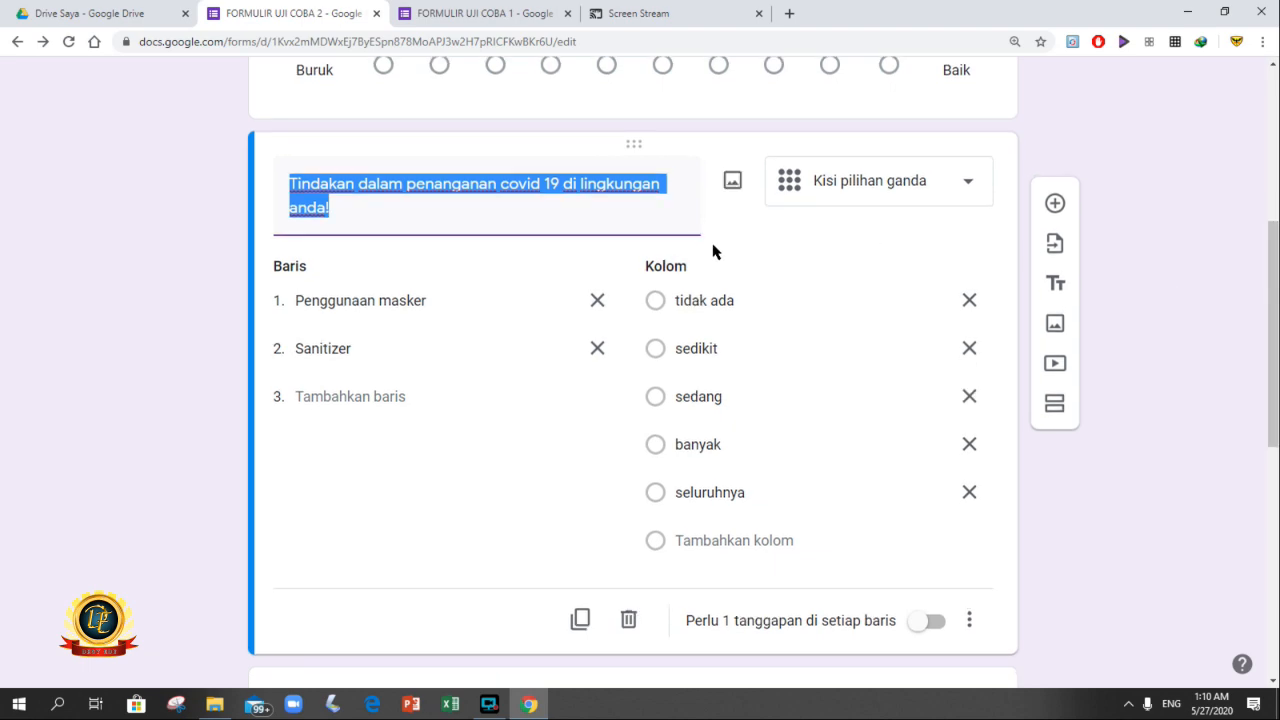
left_click(585, 228)
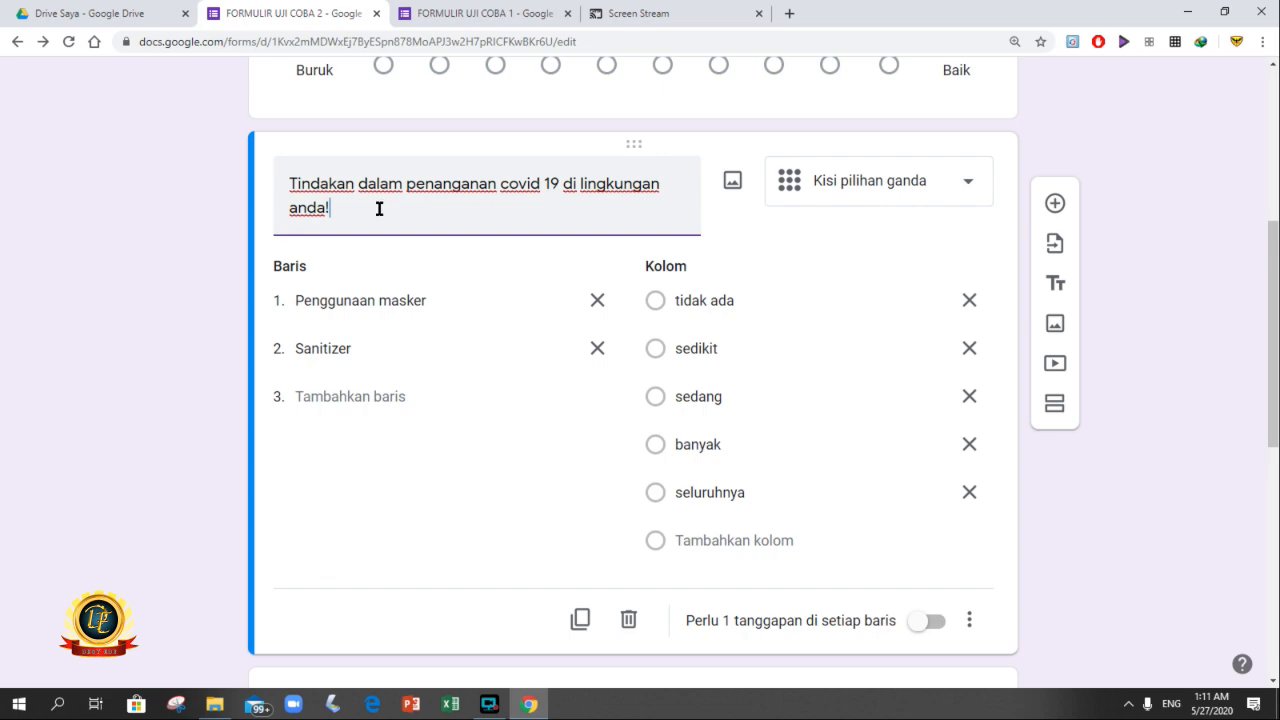
left_click(376, 302)
left_click(345, 347)
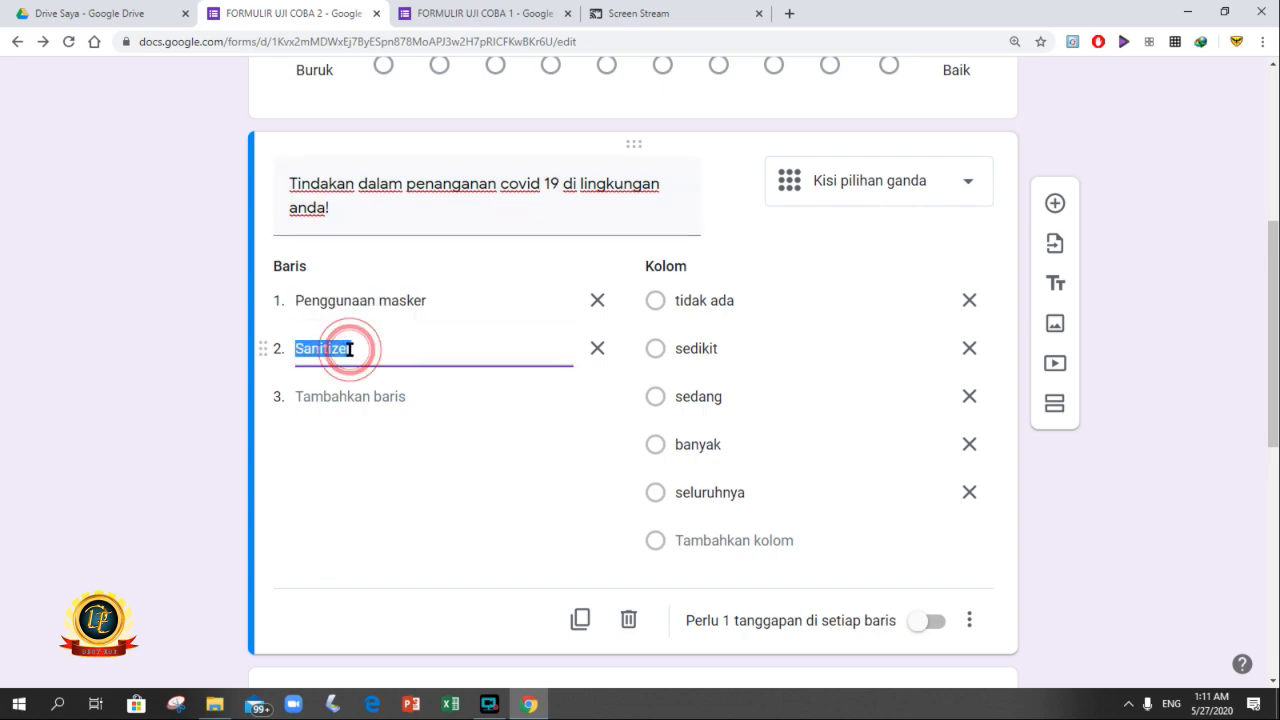
left_click(369, 291)
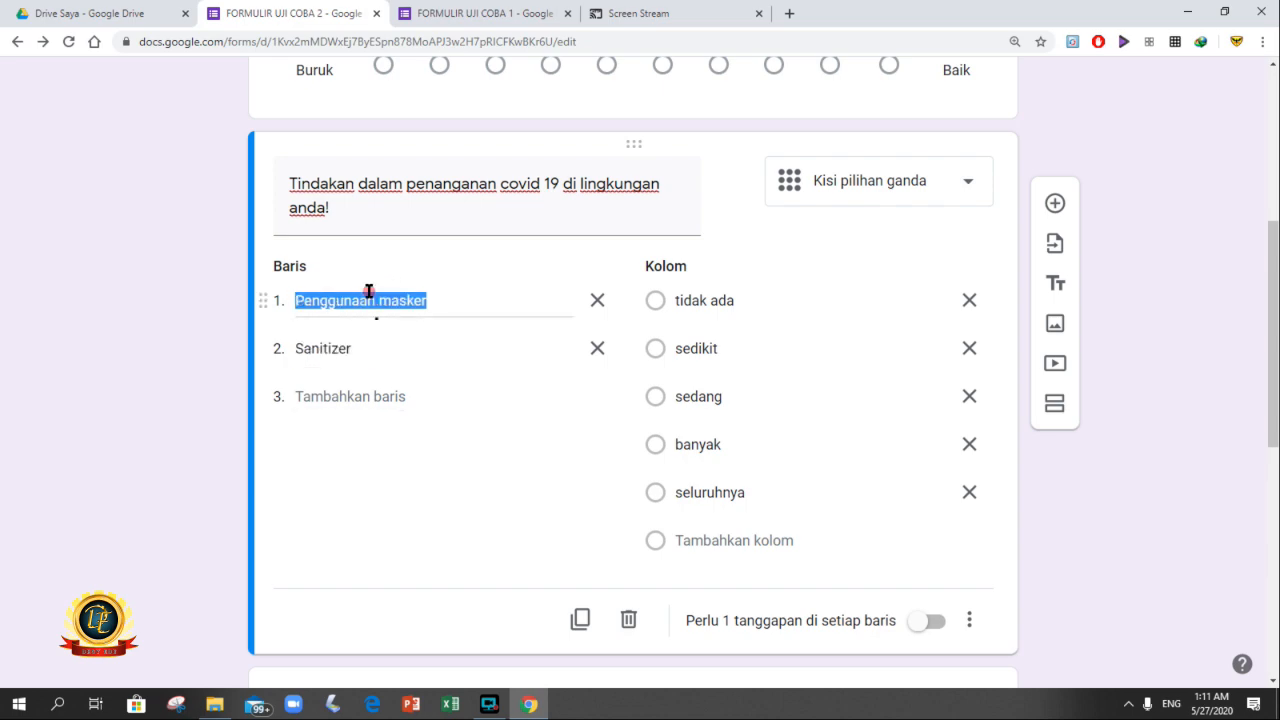
left_click(351, 352)
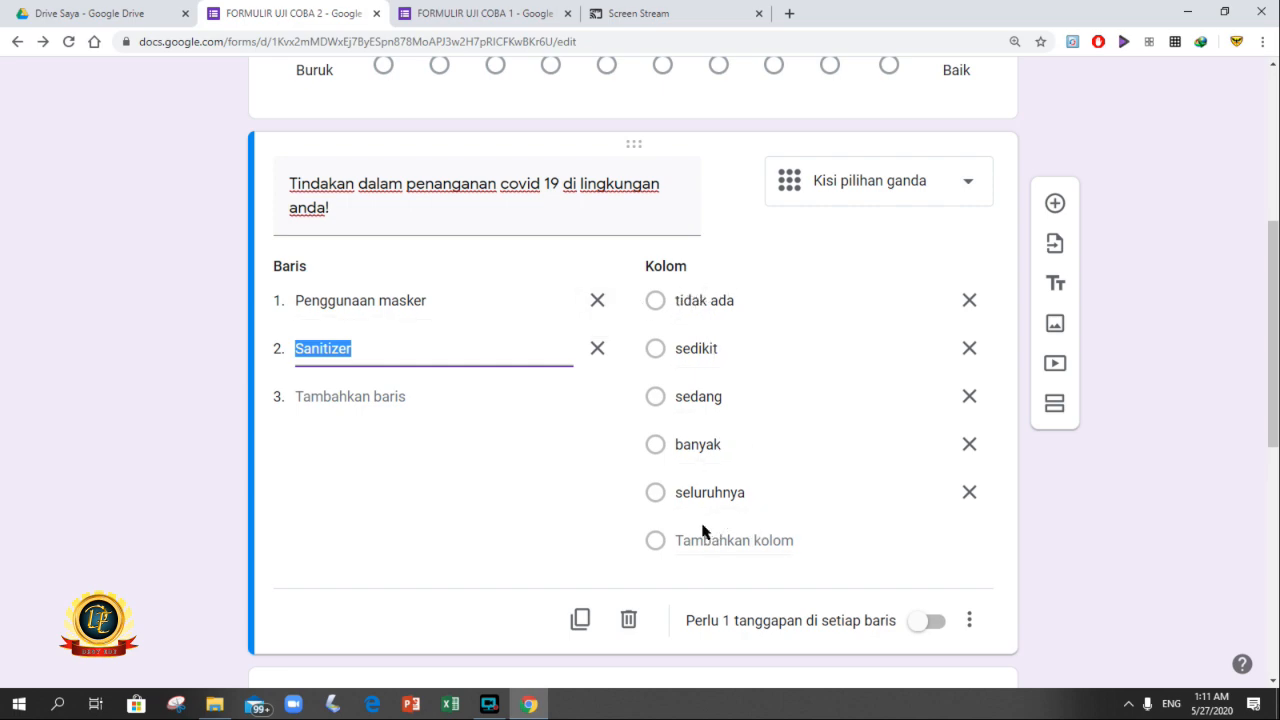
left_click(373, 302)
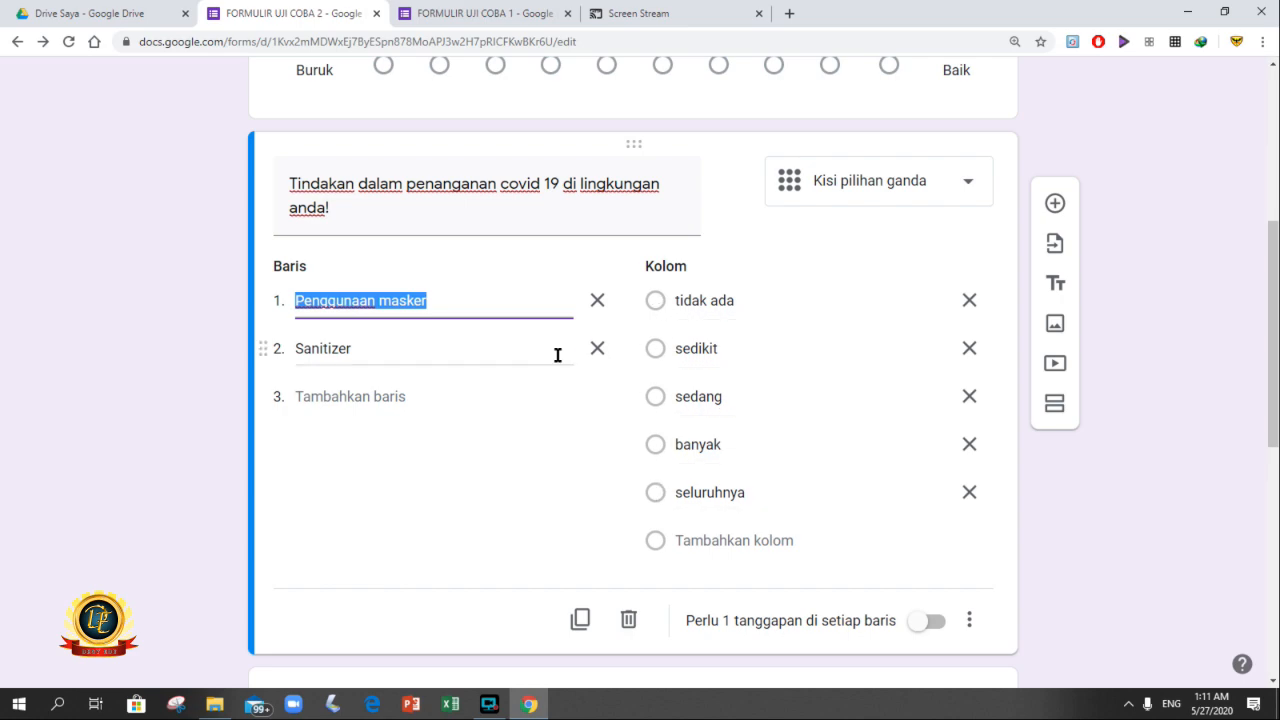
left_click(410, 353)
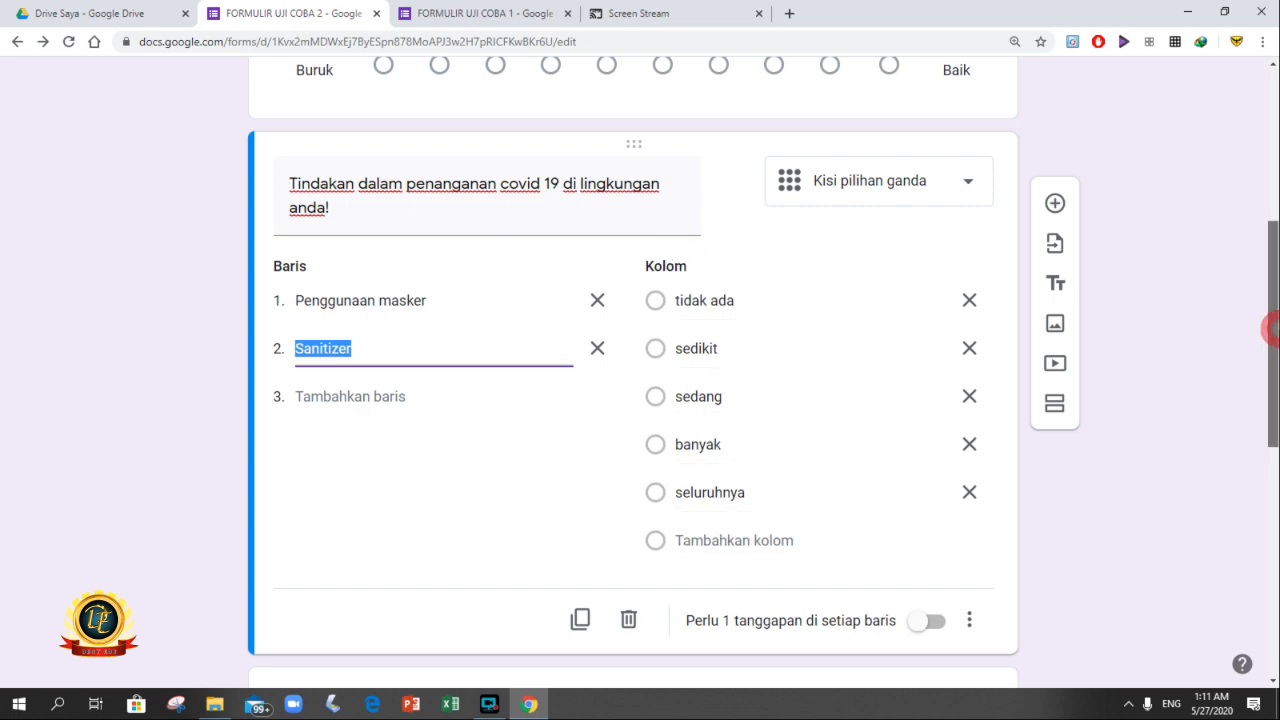
Examine the checkbox grid question about personal hygiene activities and compare it with the multiple-choice grid's respondent layout.
left_click_drag(1273, 334, 1273, 408)
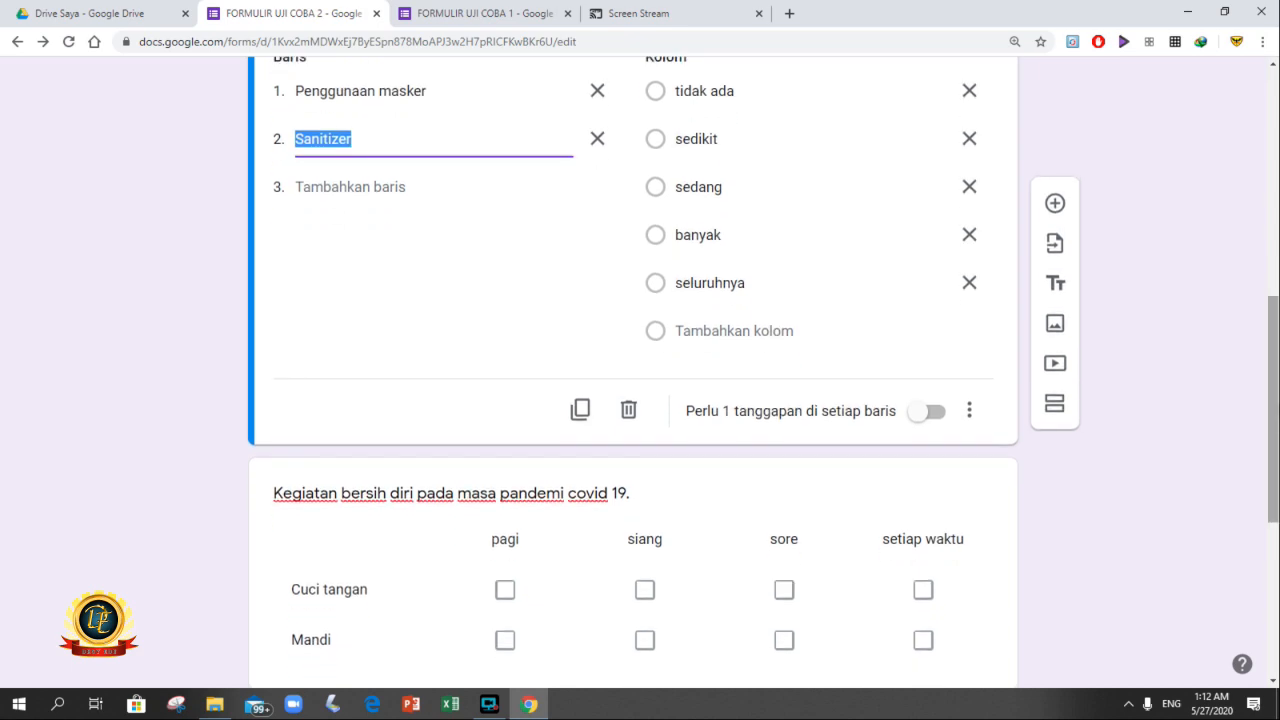
left_click(866, 519)
scroll(633, 400, "up", 3)
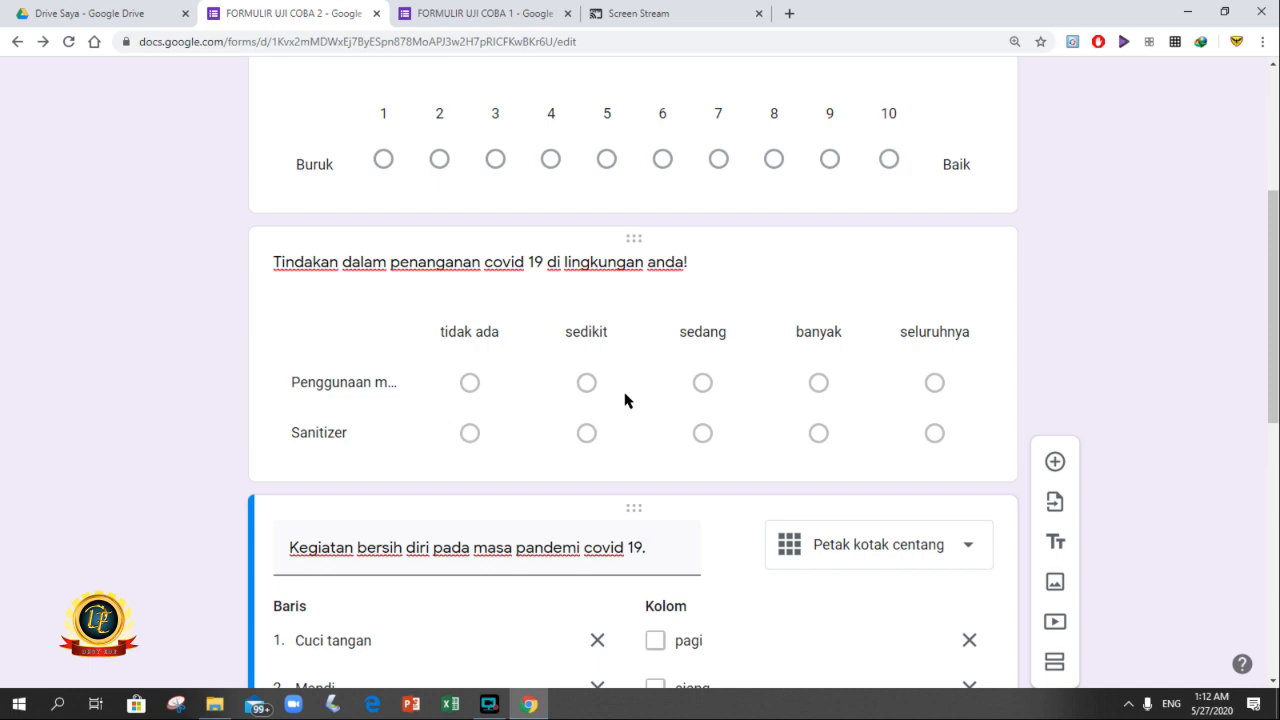
left_click_drag(1274, 286, 1274, 396)
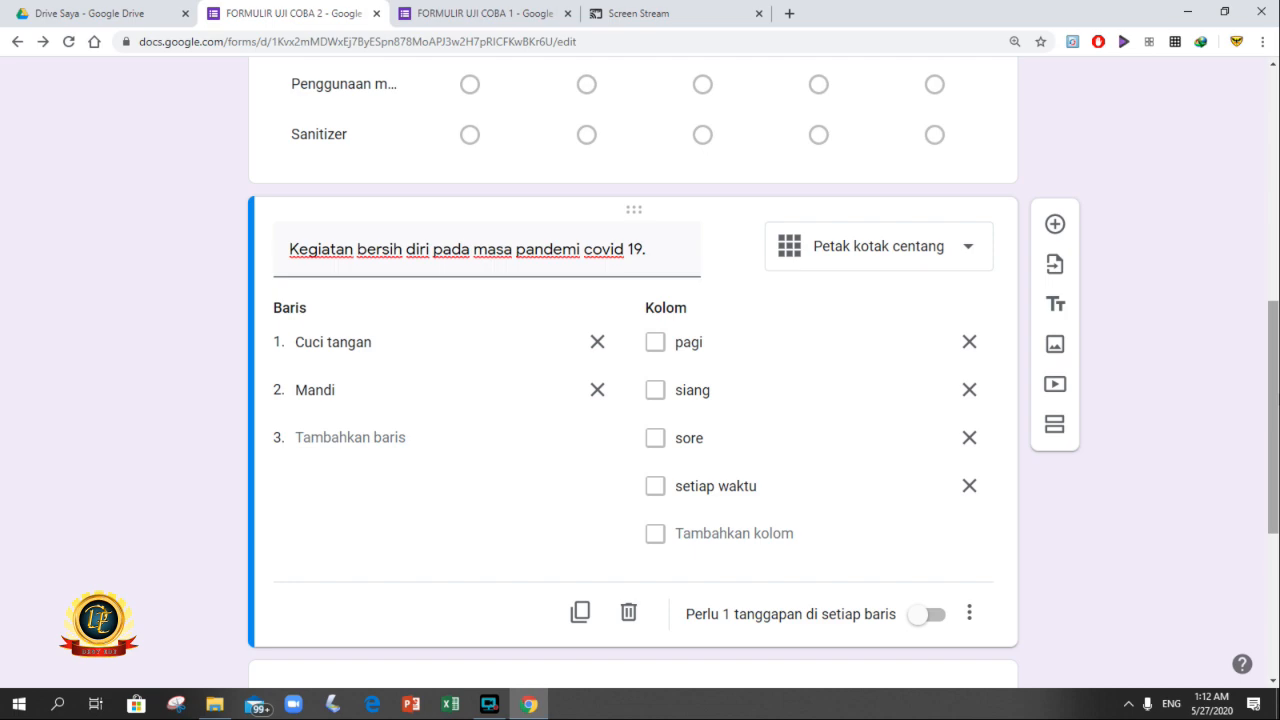
mouse_move(1273, 442)
left_mouse_down()
mouse_move(1273, 394)
mouse_move(1273, 418)
left_mouse_up()
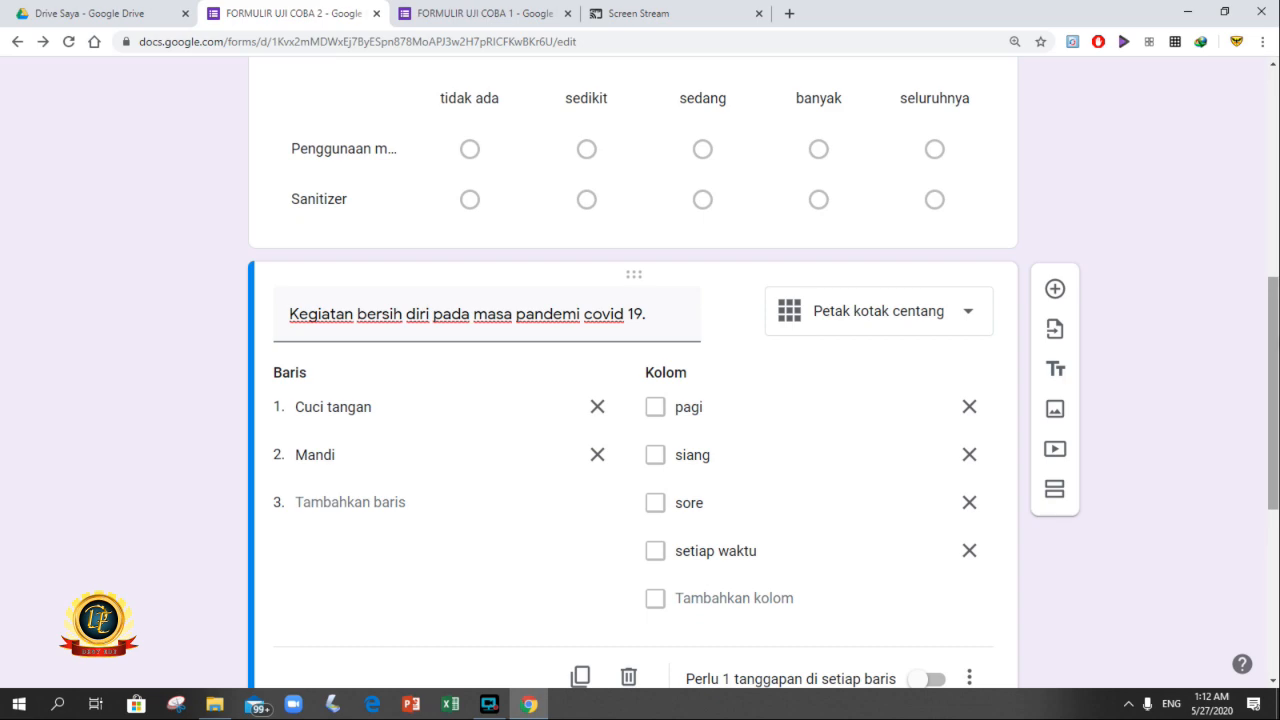
left_click_drag(1273, 312, 1273, 346)
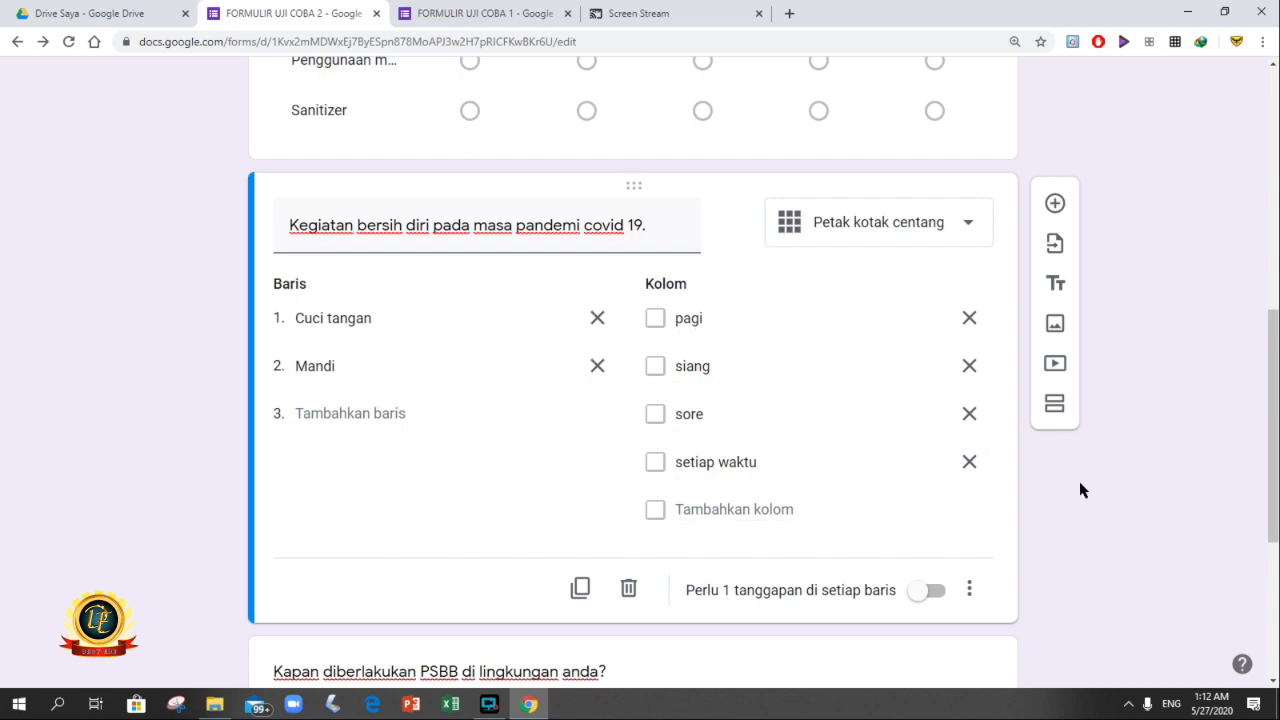
Examine the PSBB date question's display options and available question types, comparing it with the neighbouring checkbox grid question.
left_click(970, 676)
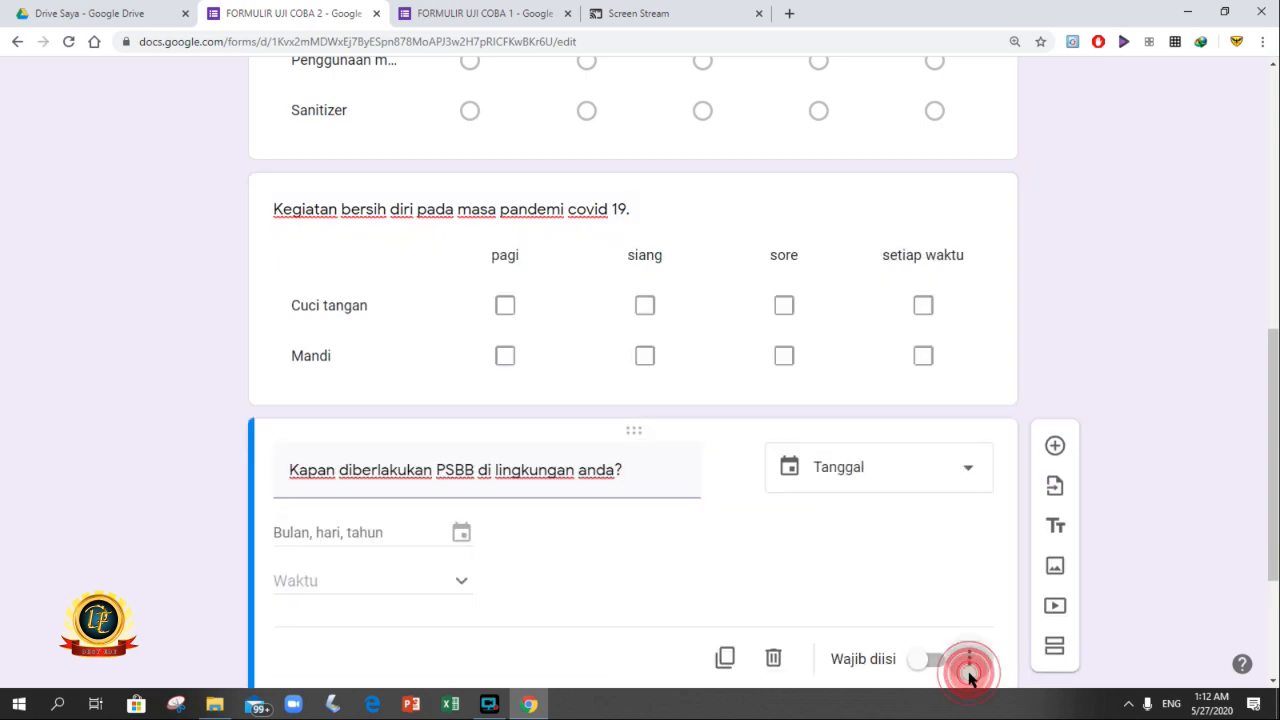
left_click(968, 670)
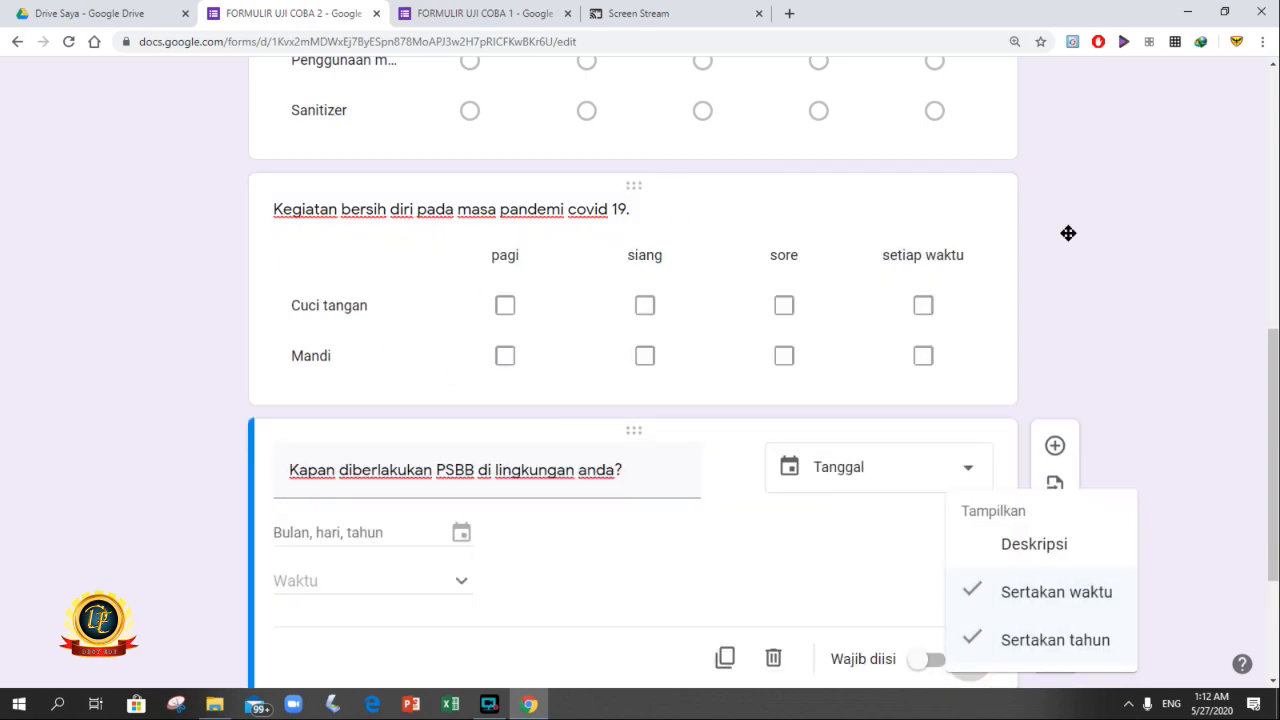
scroll(1275, 336, "up", 1)
scroll(1275, 336, "down", 1)
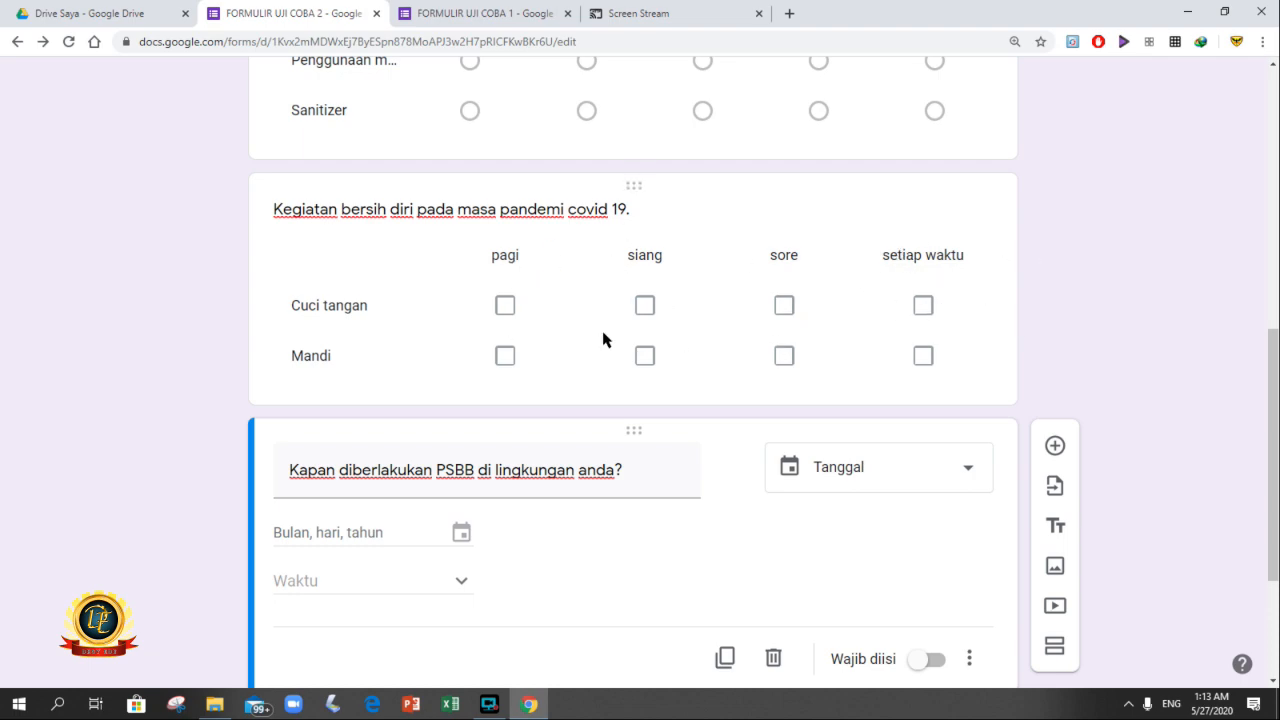
left_click(563, 366)
scroll(633, 370, "down", 4)
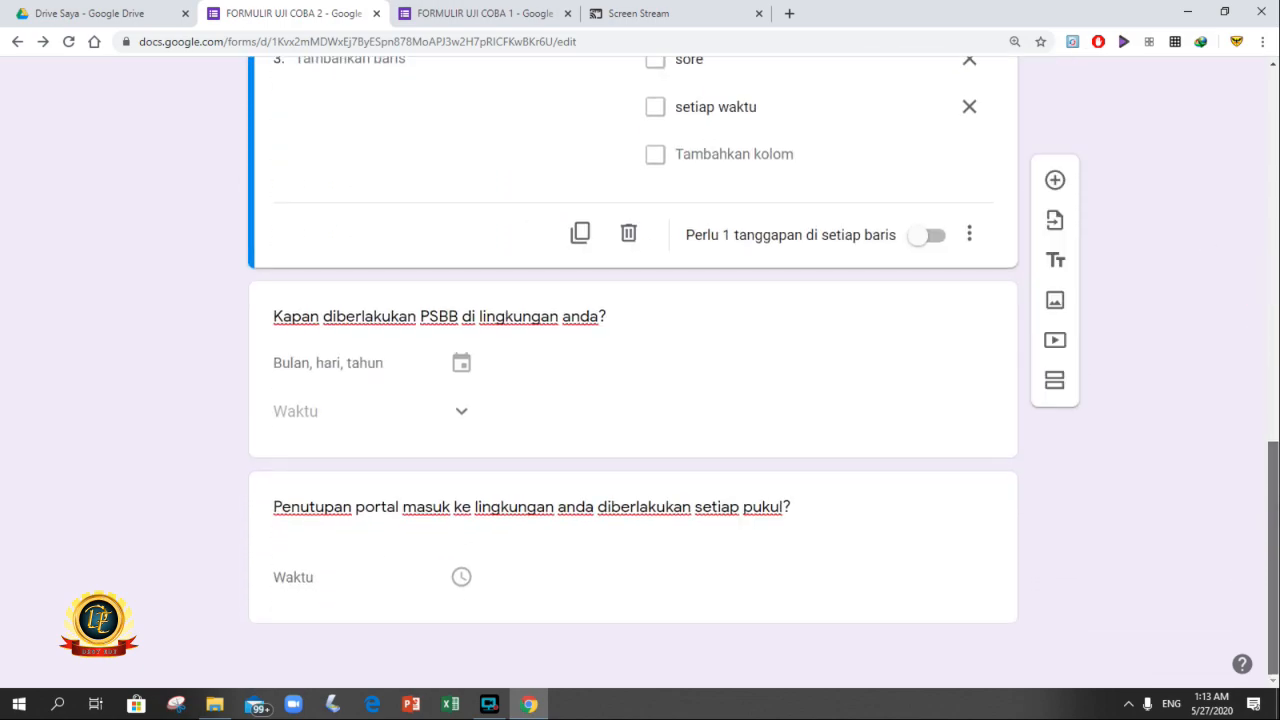
left_click_drag(1272, 532, 1268, 517)
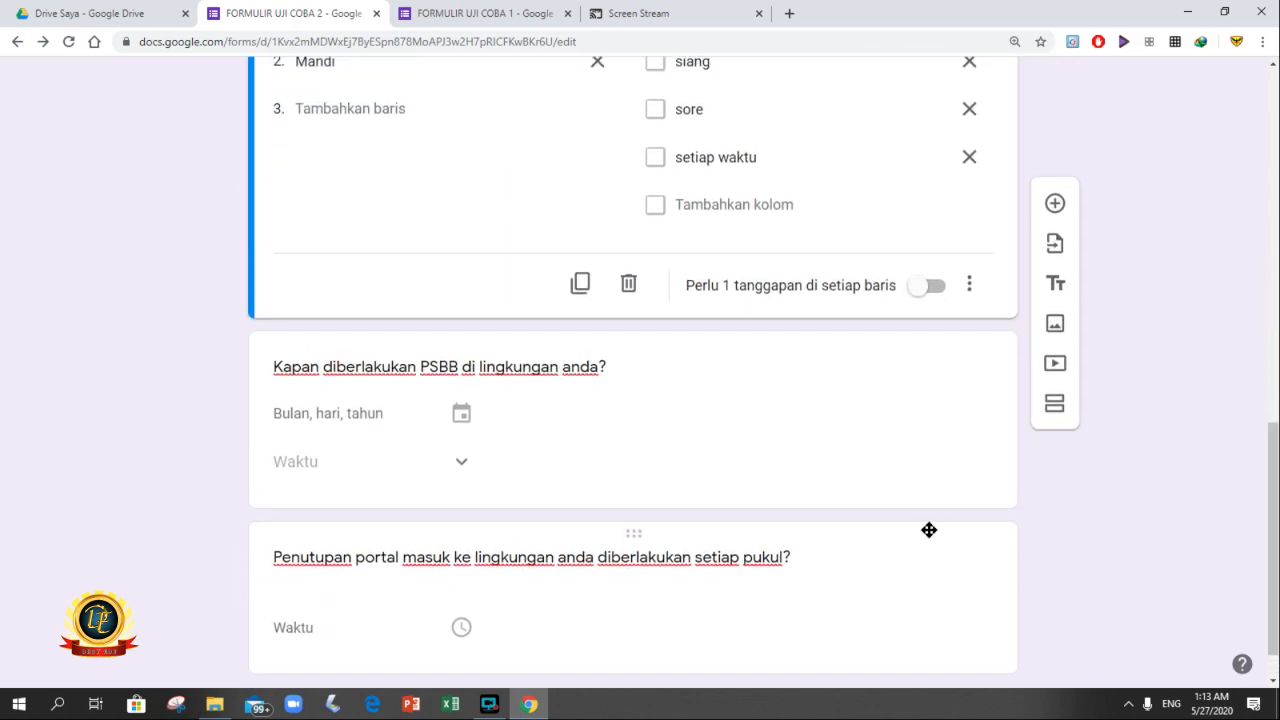
left_click(880, 458)
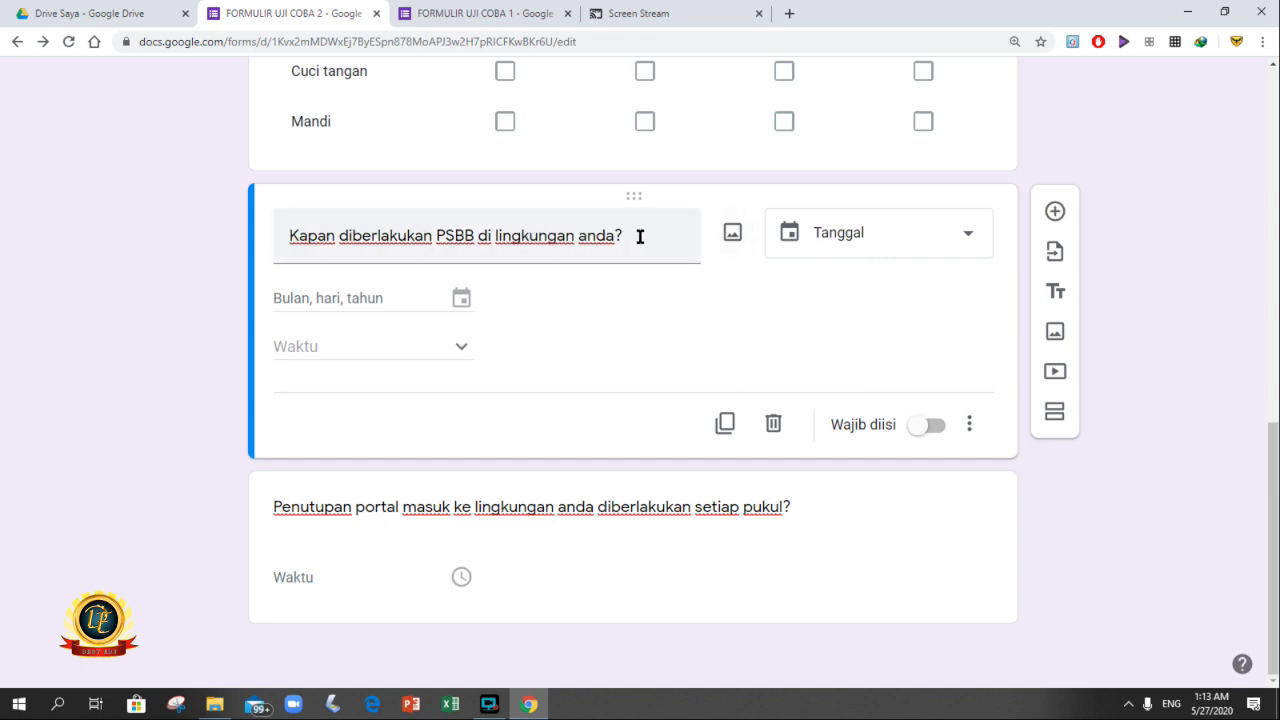
left_click(962, 235)
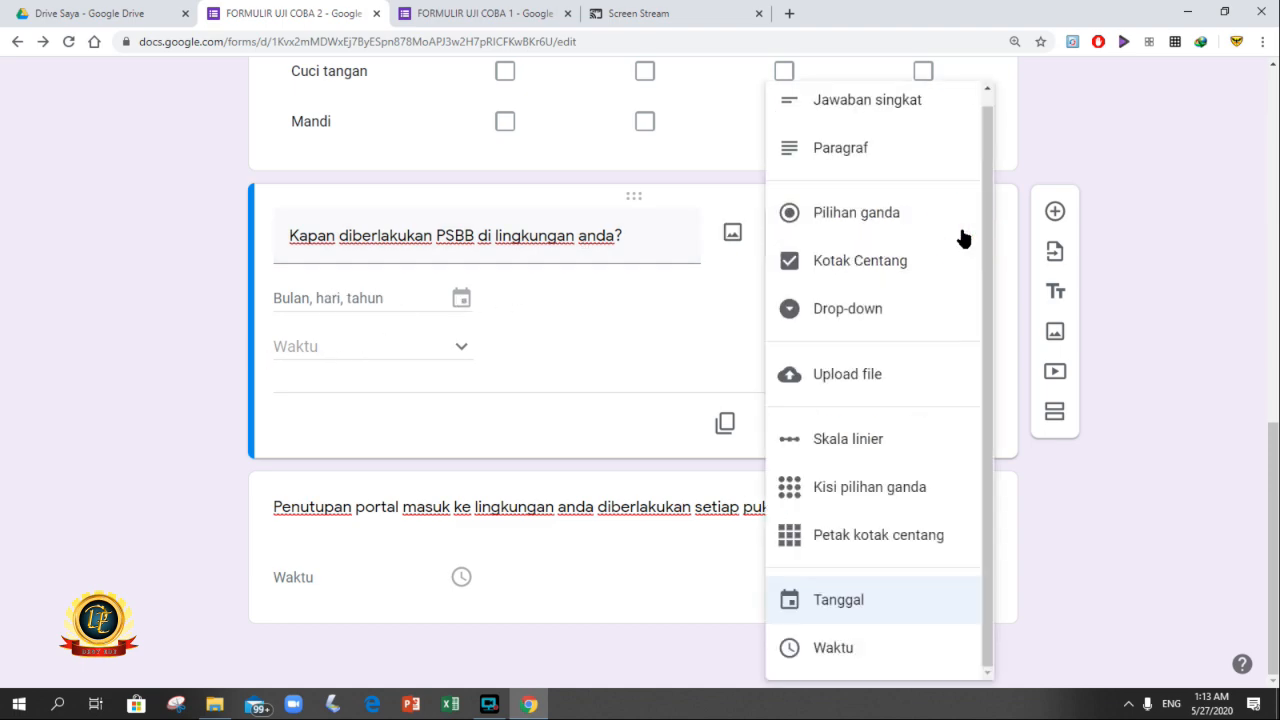
left_click(995, 478)
left_click(576, 320)
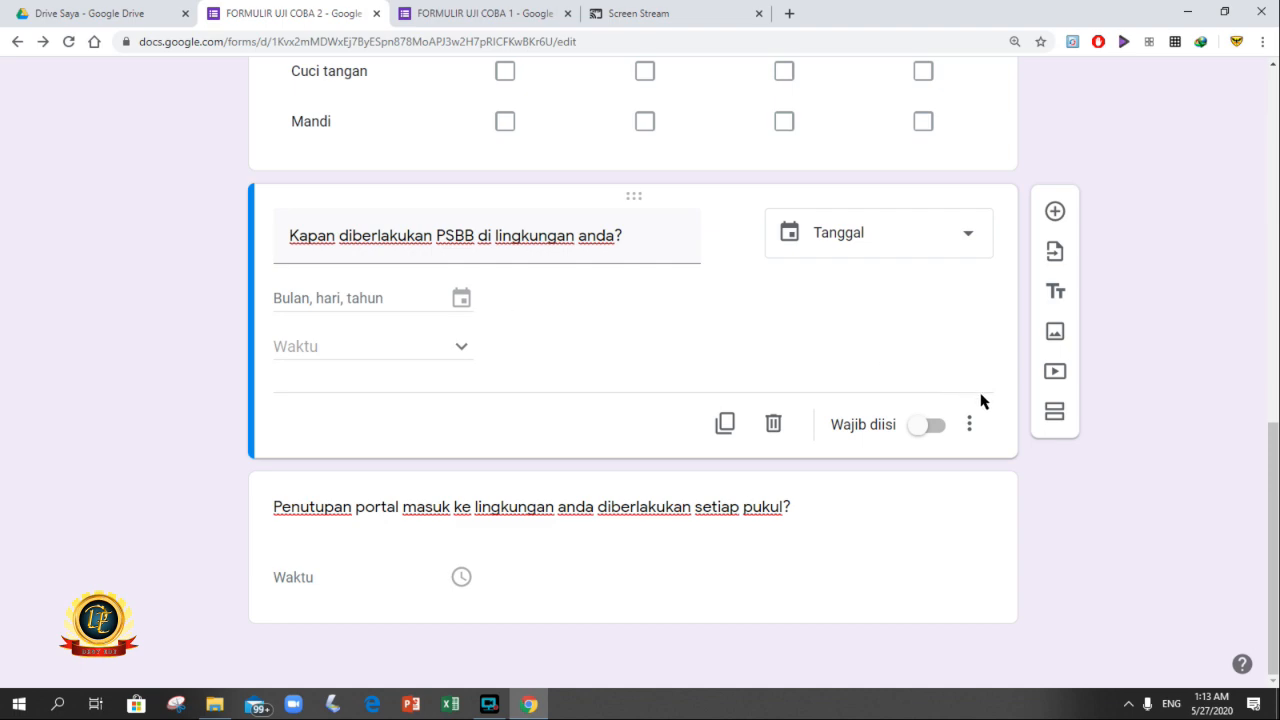
Exclude both the time and the year from the date question about PSBB.
left_click(969, 426)
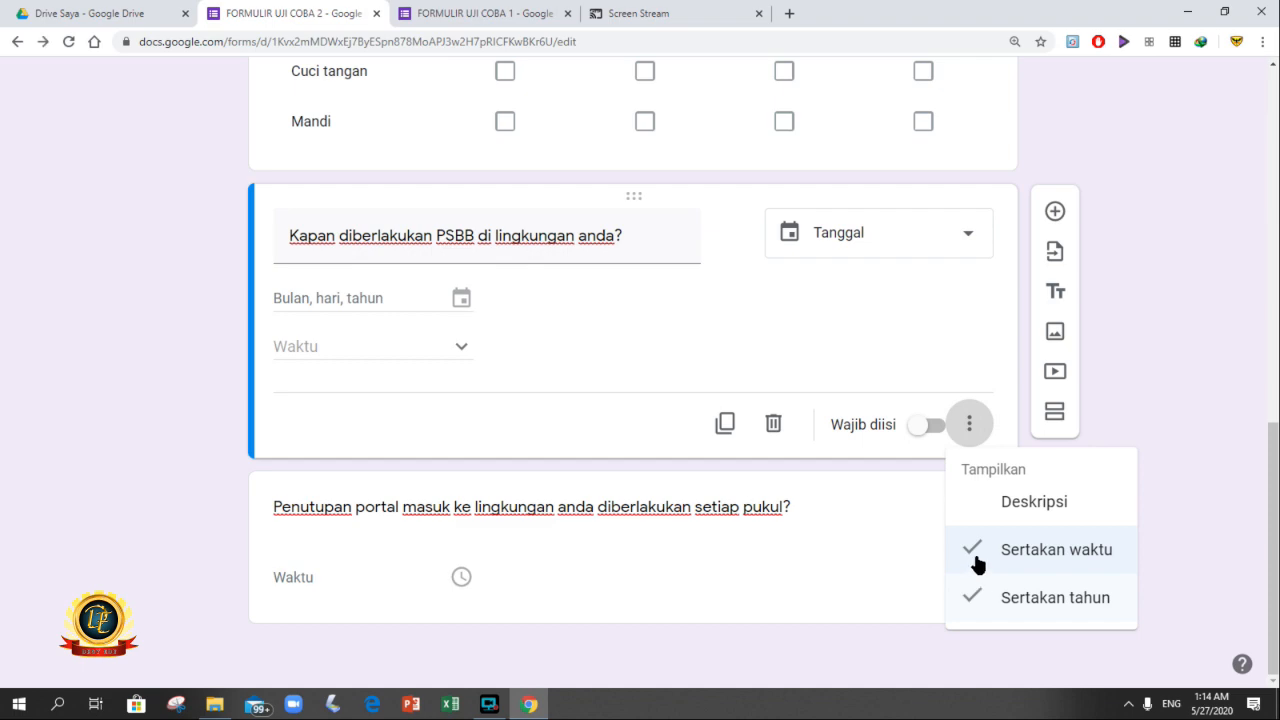
left_click(977, 560)
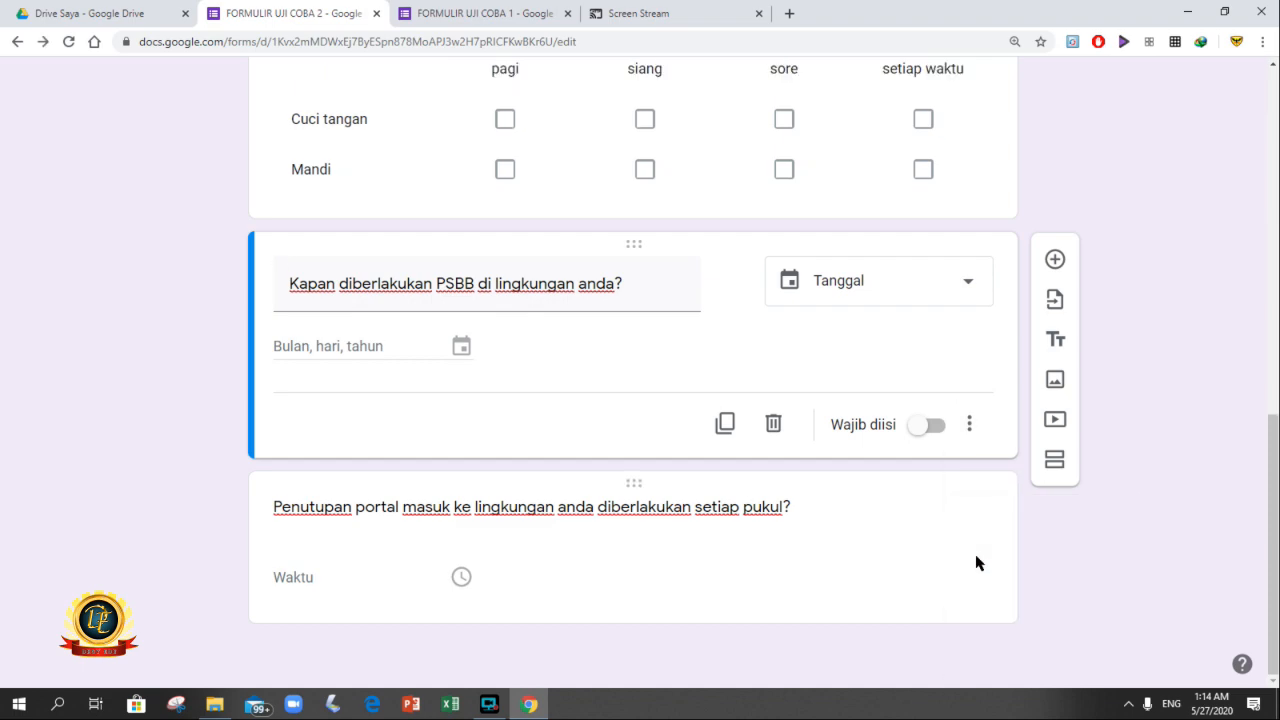
left_click(978, 428)
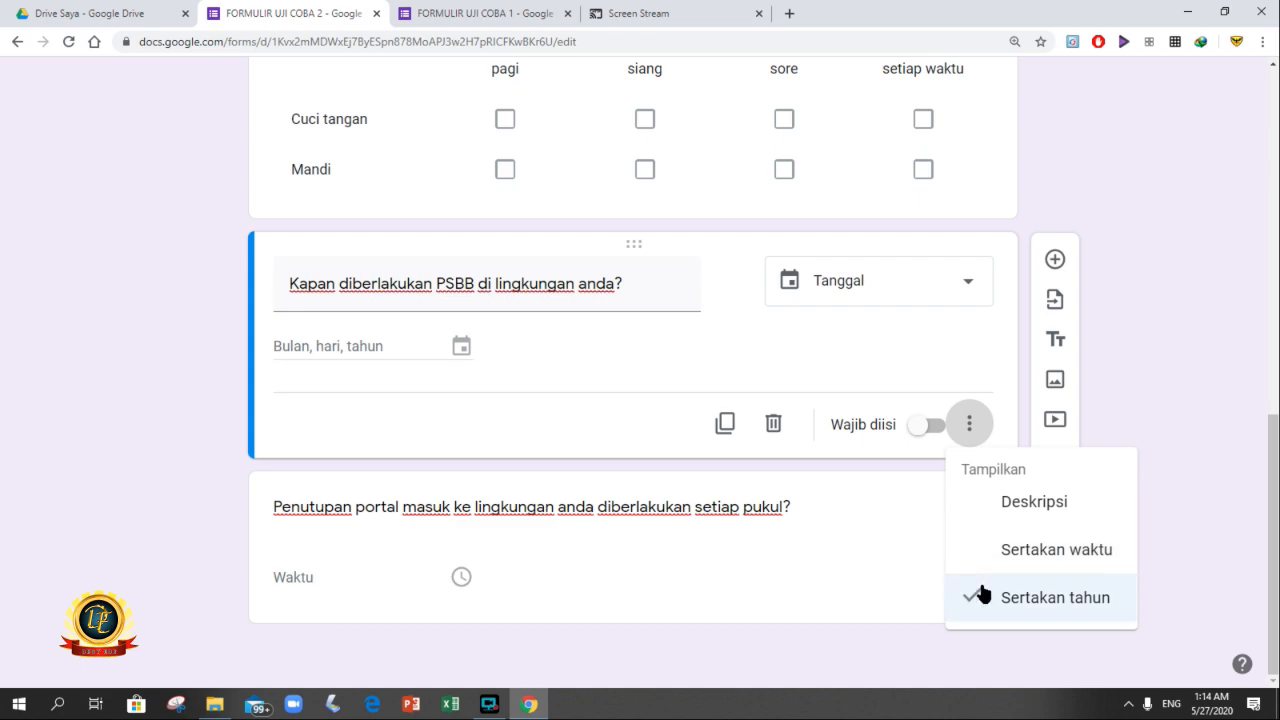
left_click(984, 590)
Include the time and the year in the PSBB date question again.
left_click(977, 427)
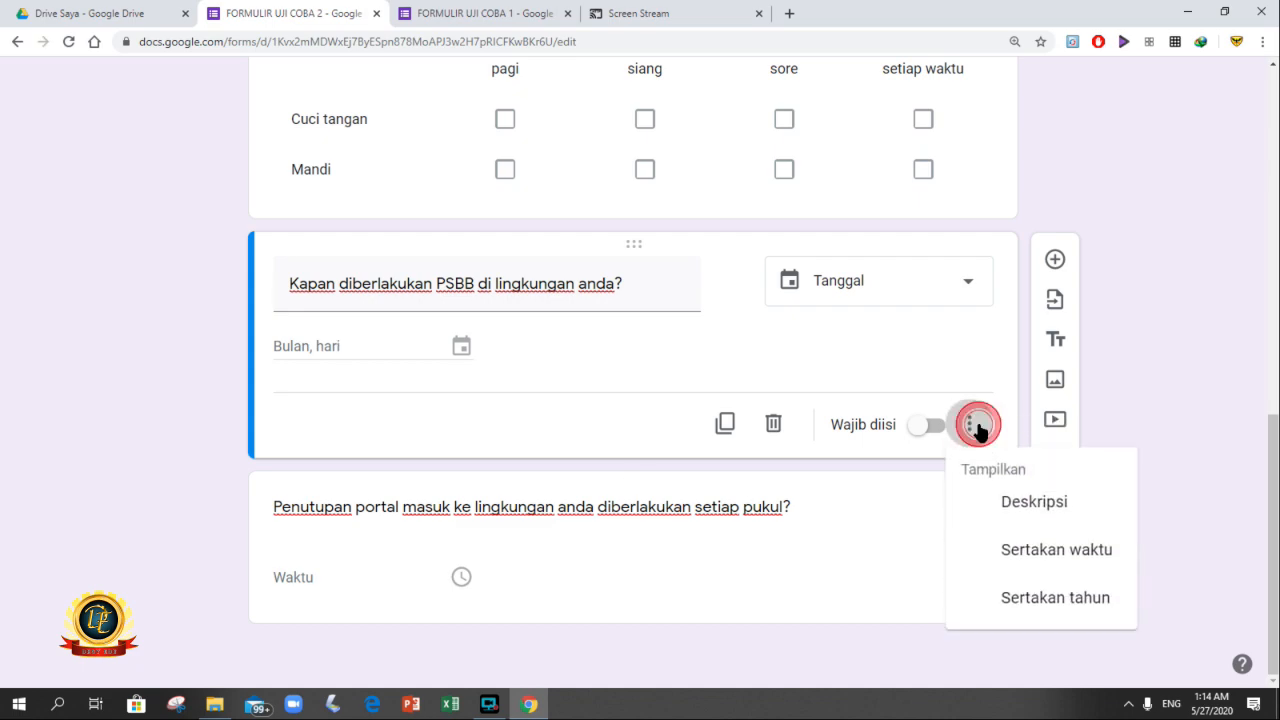
left_click(1014, 553)
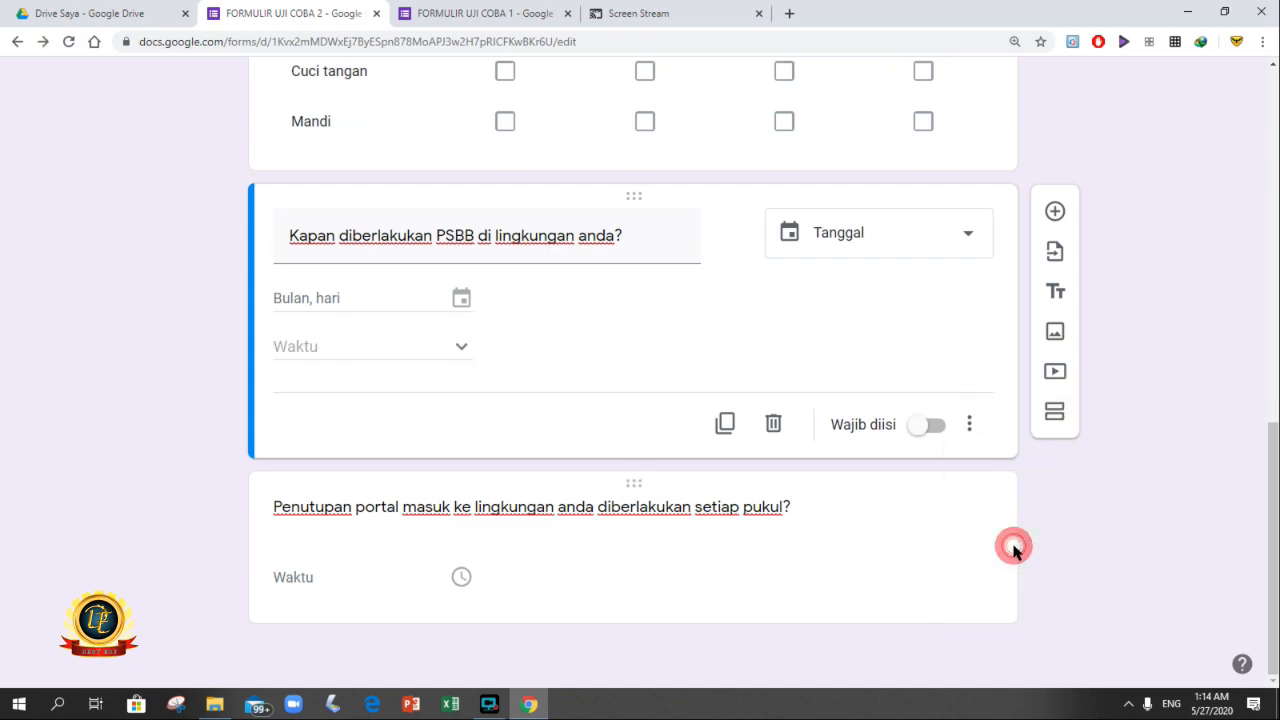
left_click(970, 430)
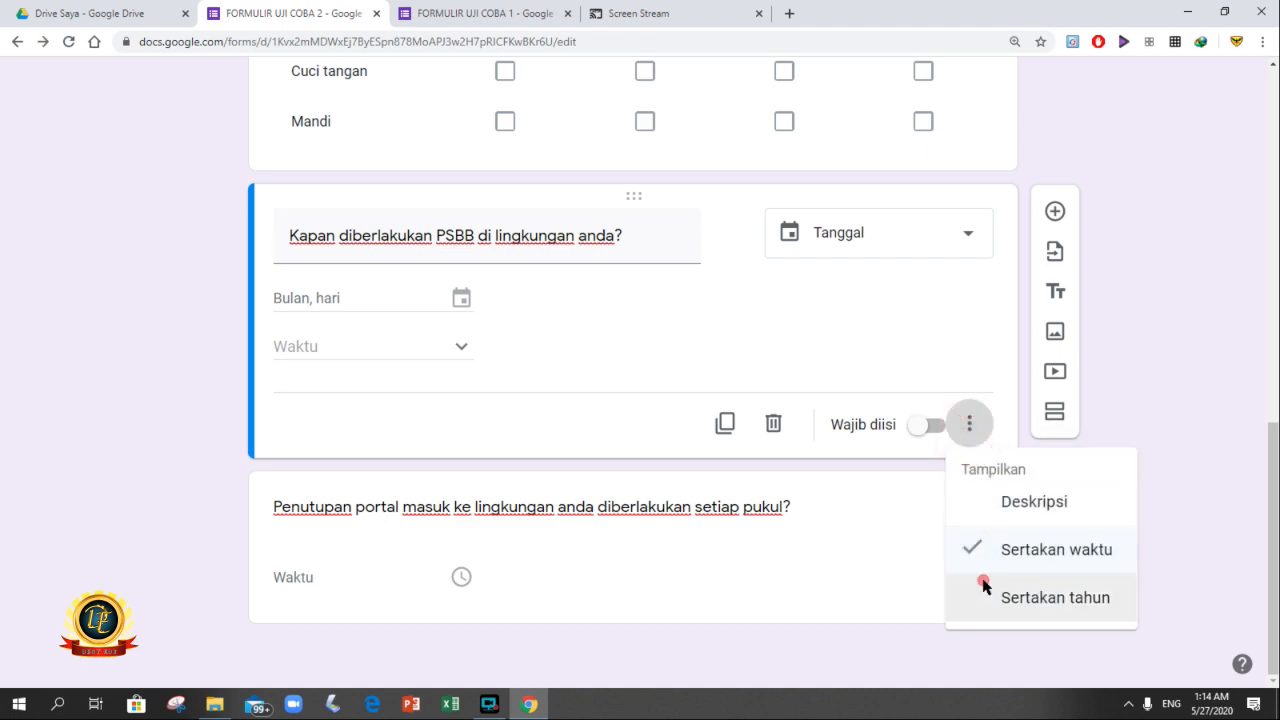
left_click(984, 590)
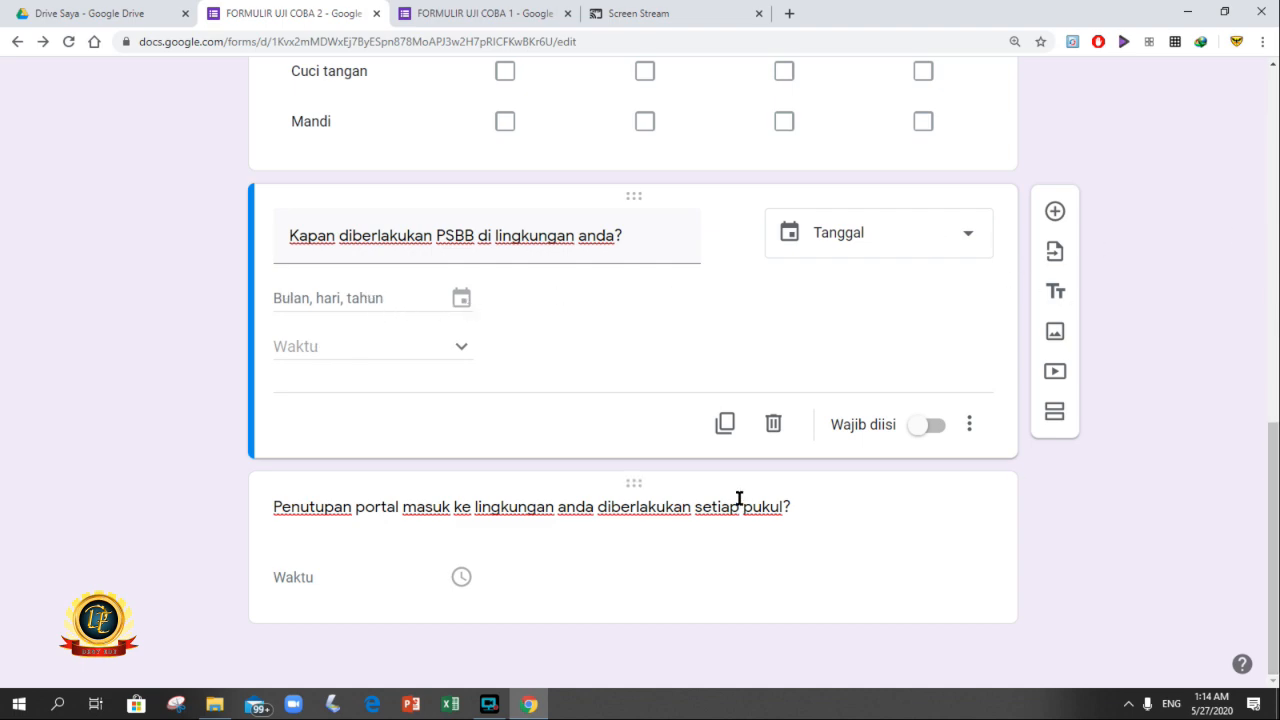
Set the answer type of the time question about closing the neighbourhood portal to Durasi, keeping Waktu as its question type.
left_click(767, 568)
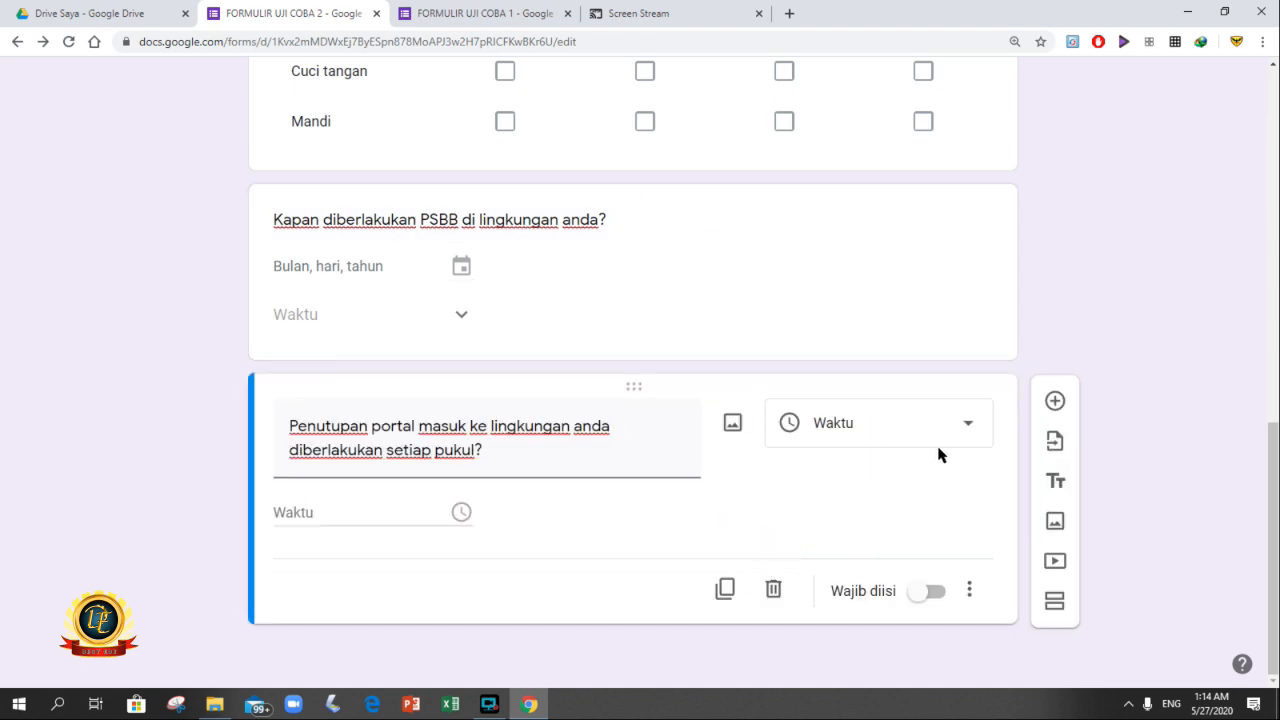
left_click(977, 422)
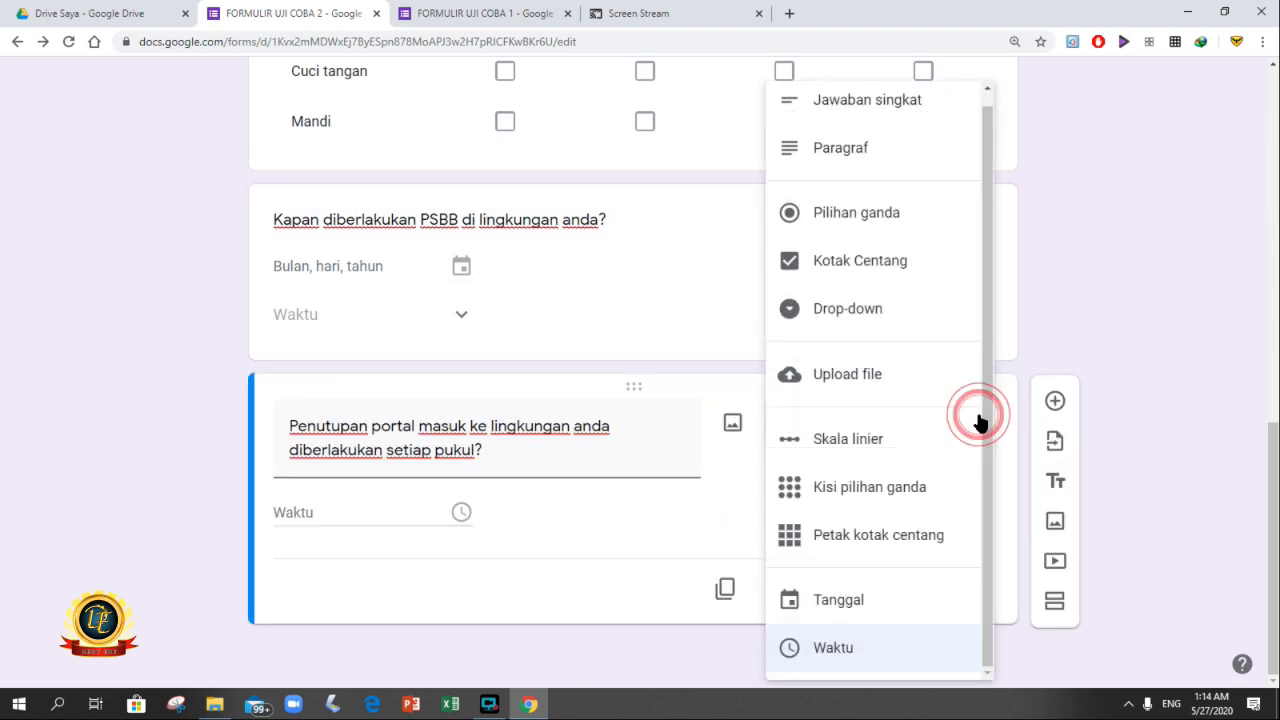
left_click(1003, 486)
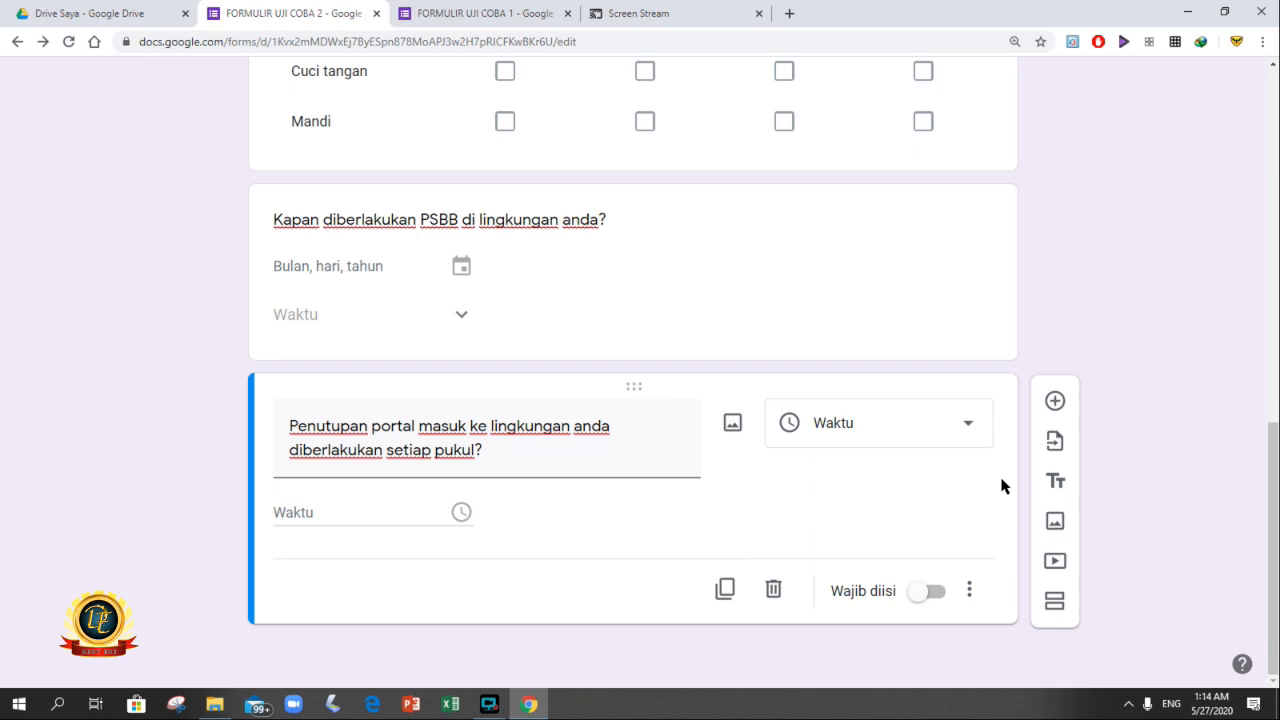
double_click(391, 513)
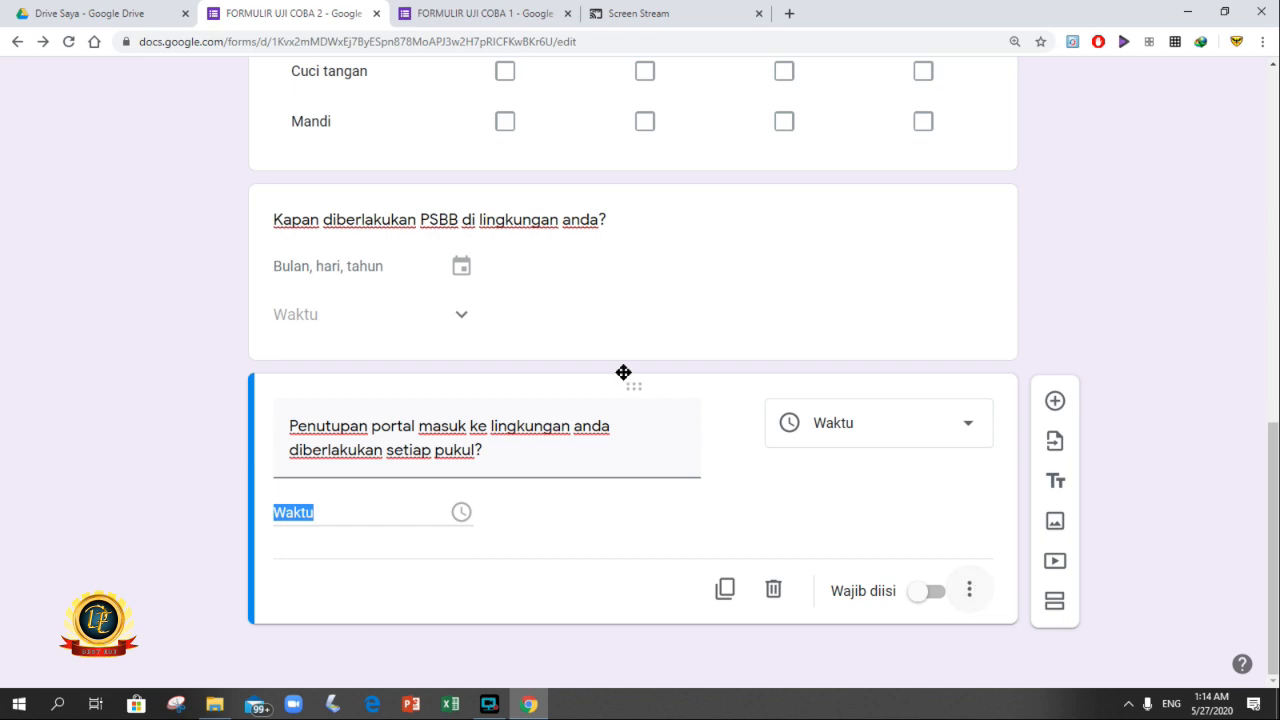
left_click(969, 590)
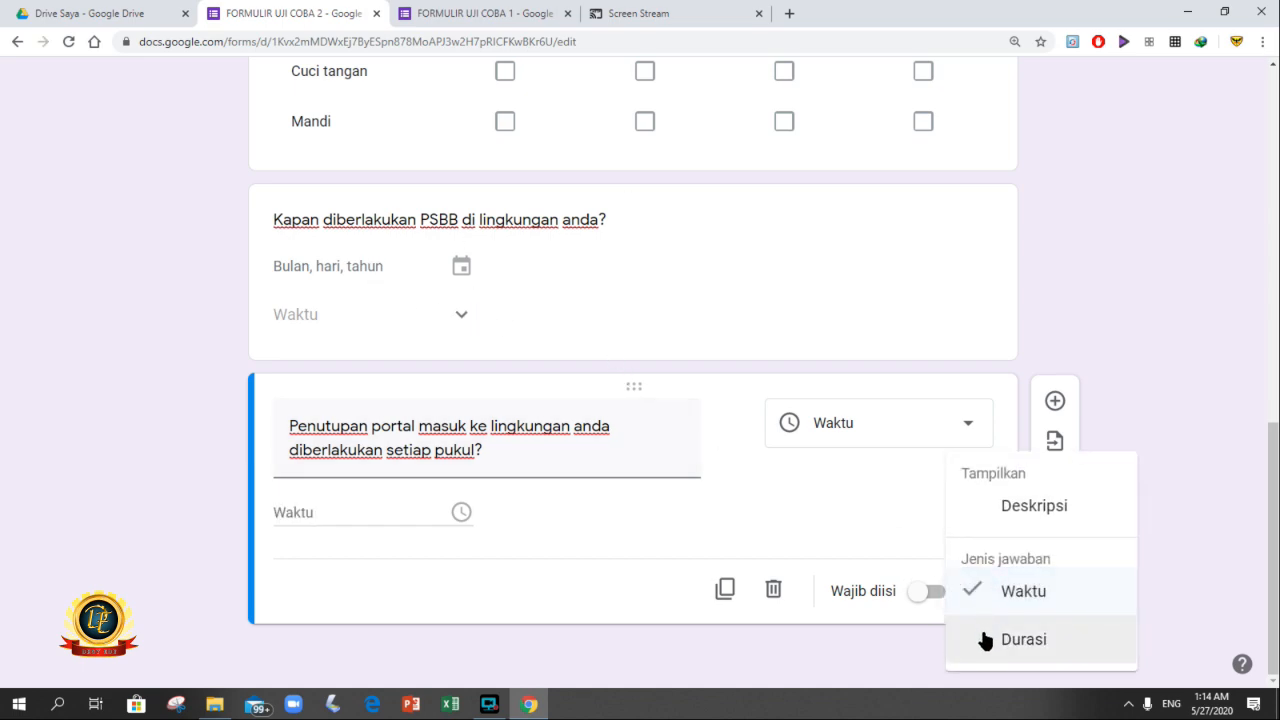
left_click(985, 640)
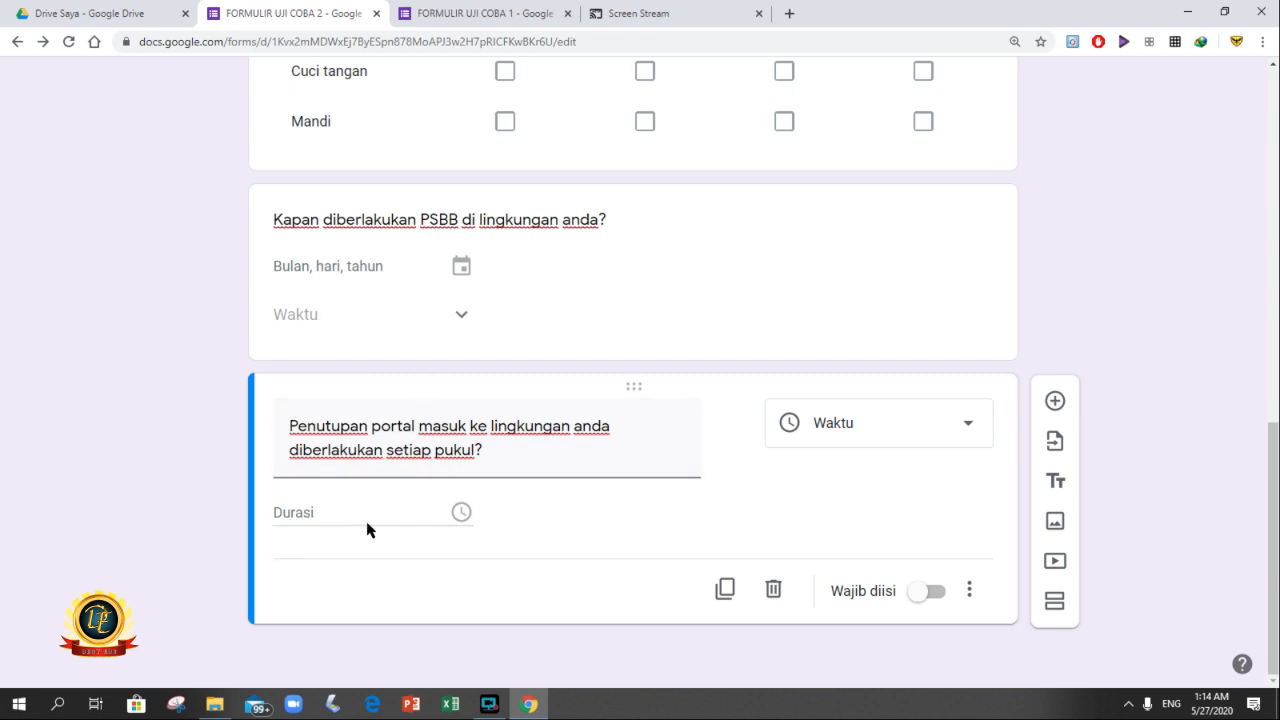
left_click(969, 590)
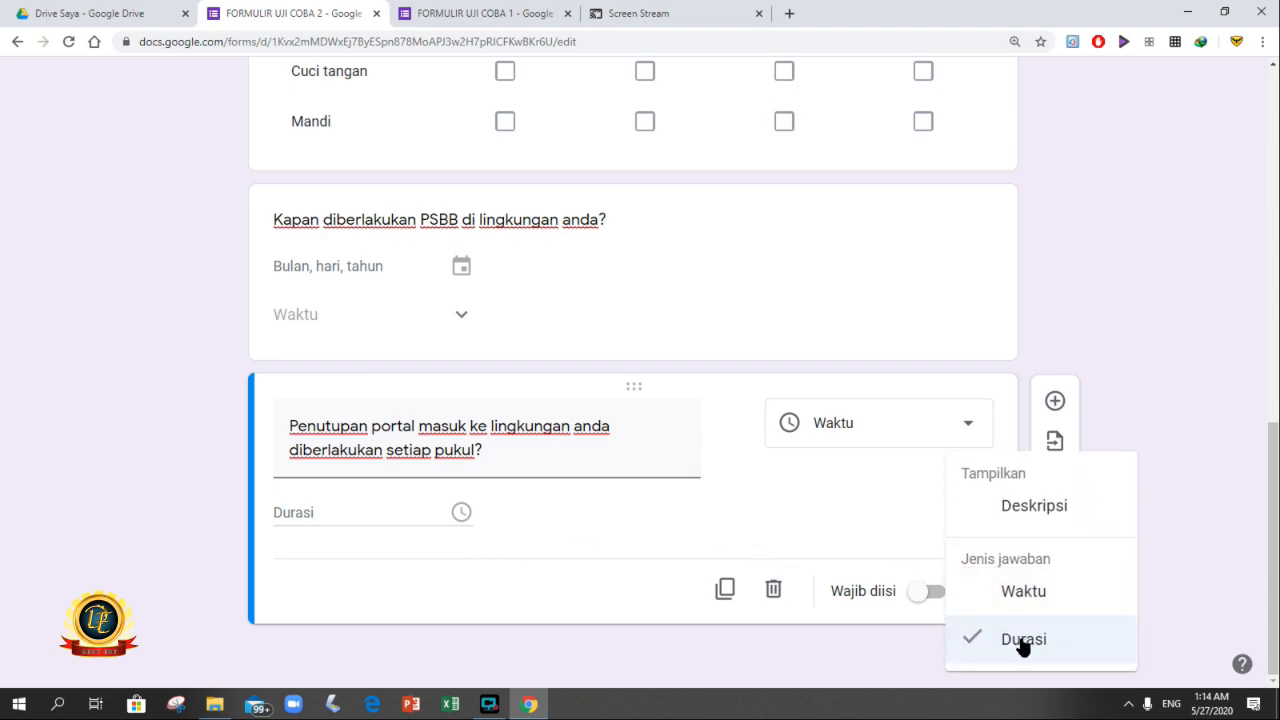
left_click(1126, 390)
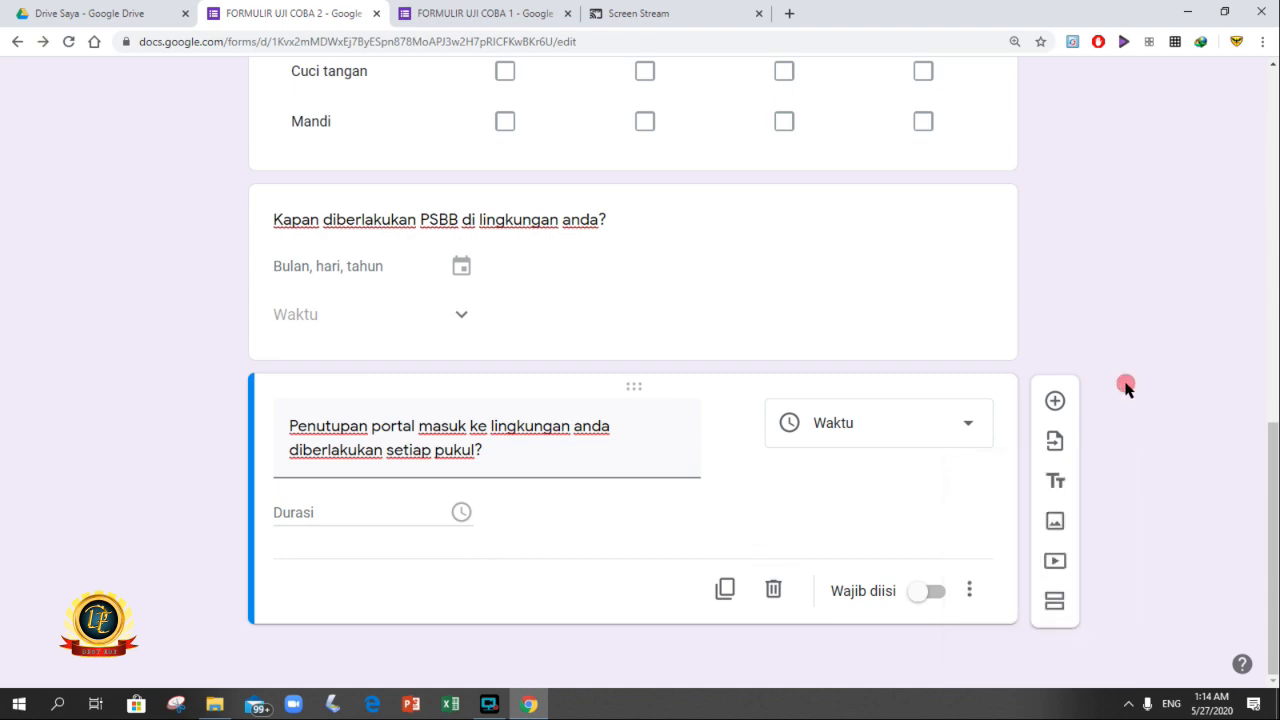
left_click(975, 428)
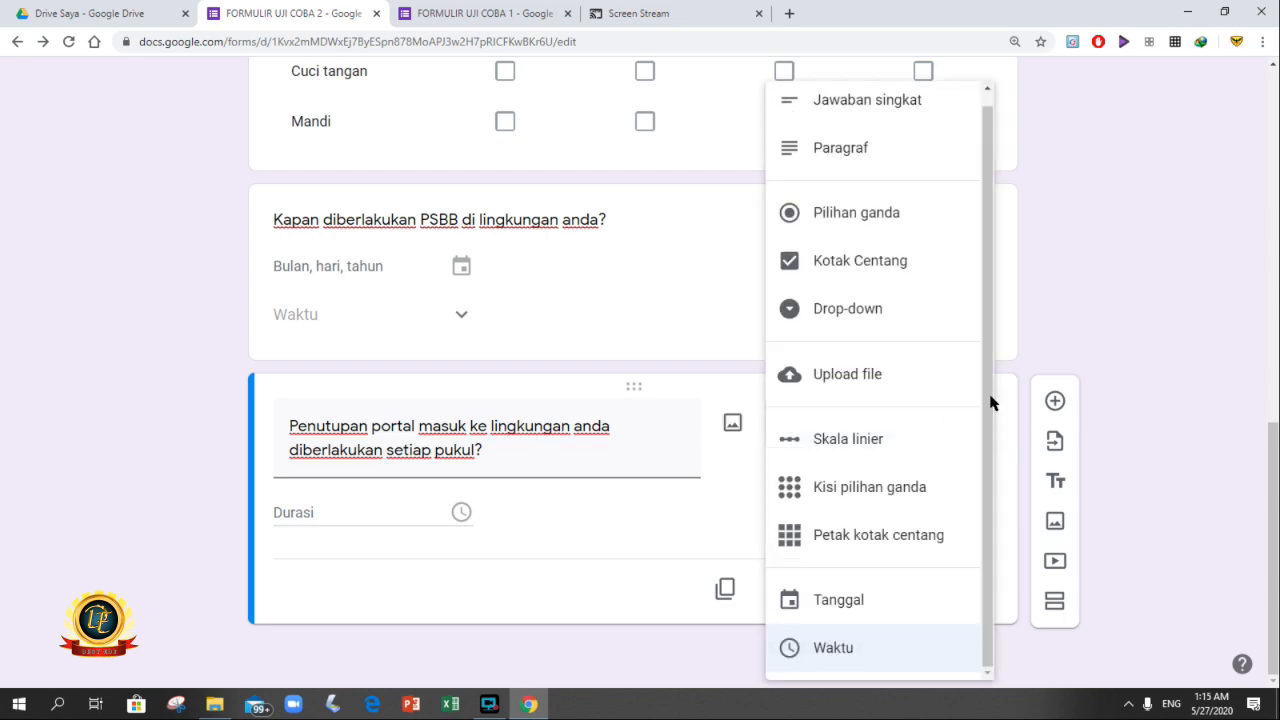
left_click_drag(988, 343, 989, 434)
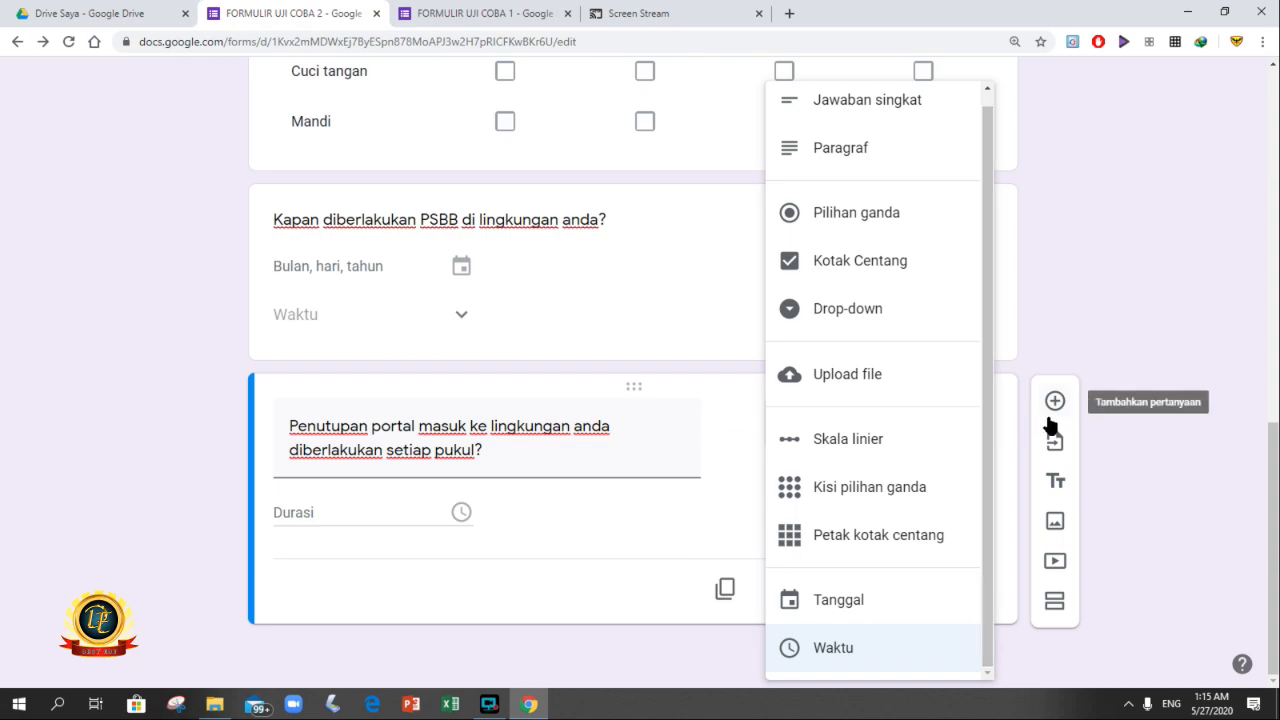
left_click(1121, 287)
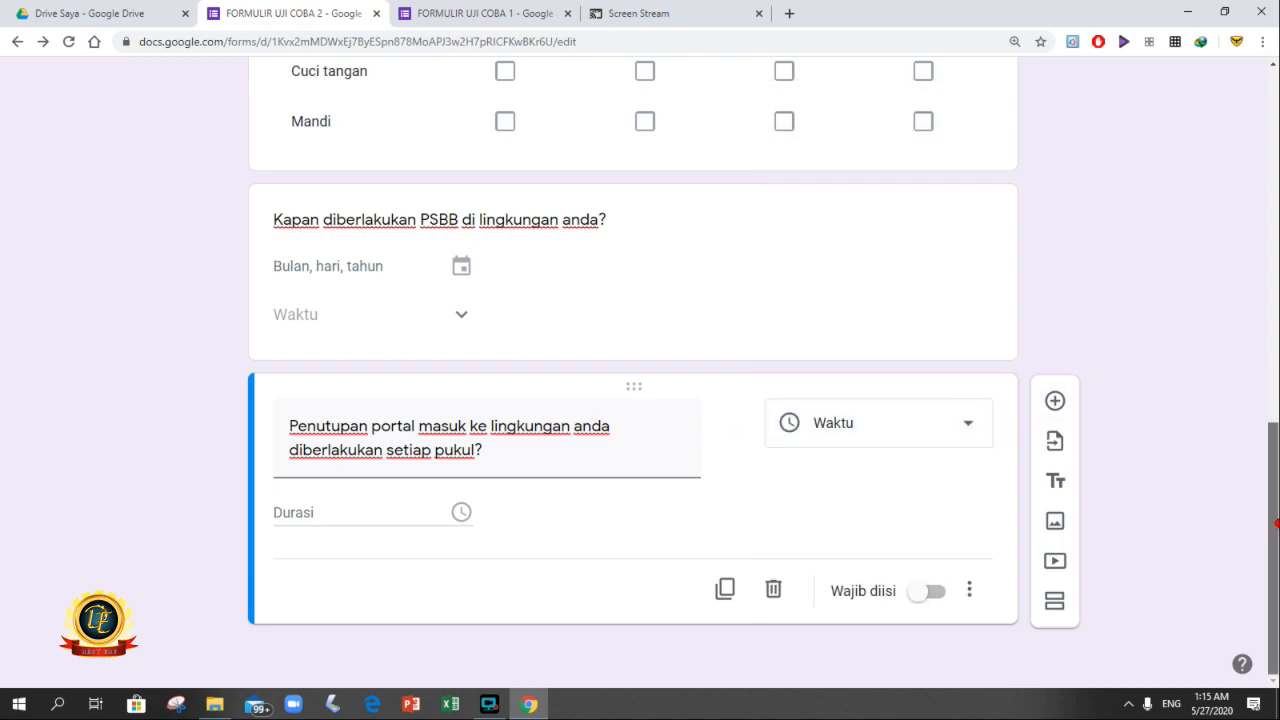
Return to the beginning of both forms and bring up FORMULIR UJI COBA 1.
left_click_drag(1272, 520, 1276, 90)
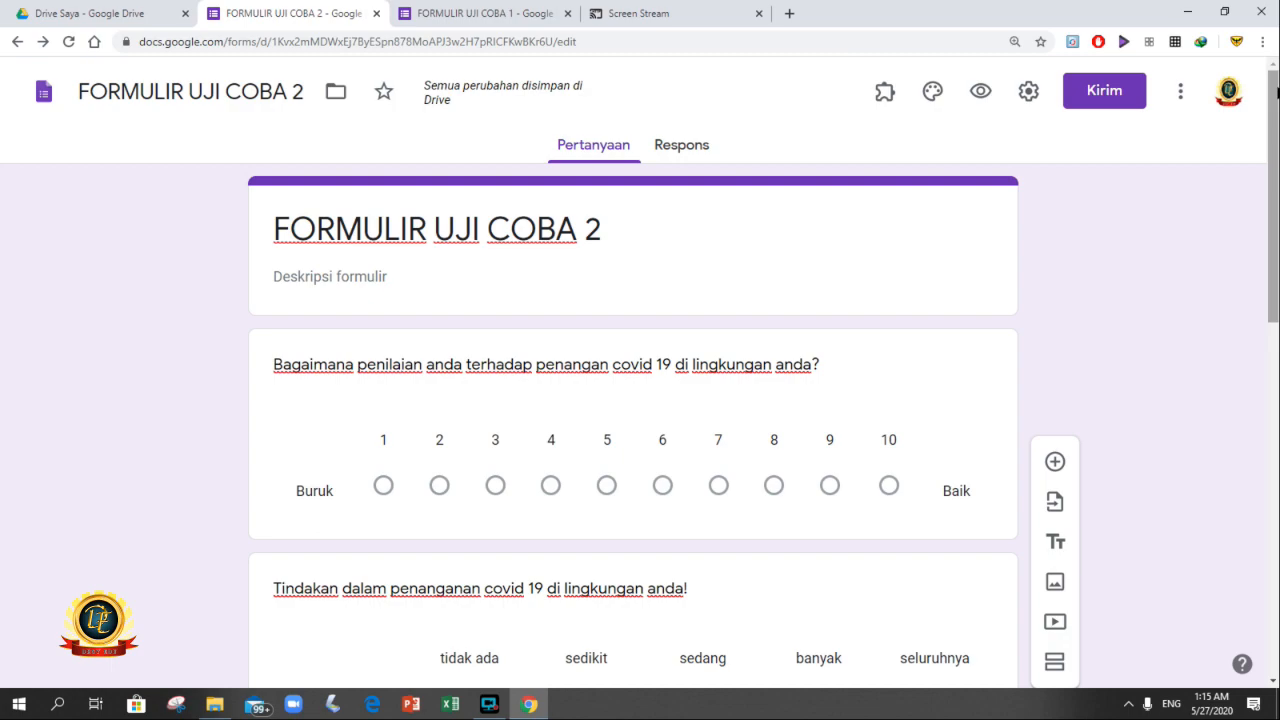
left_click(462, 12)
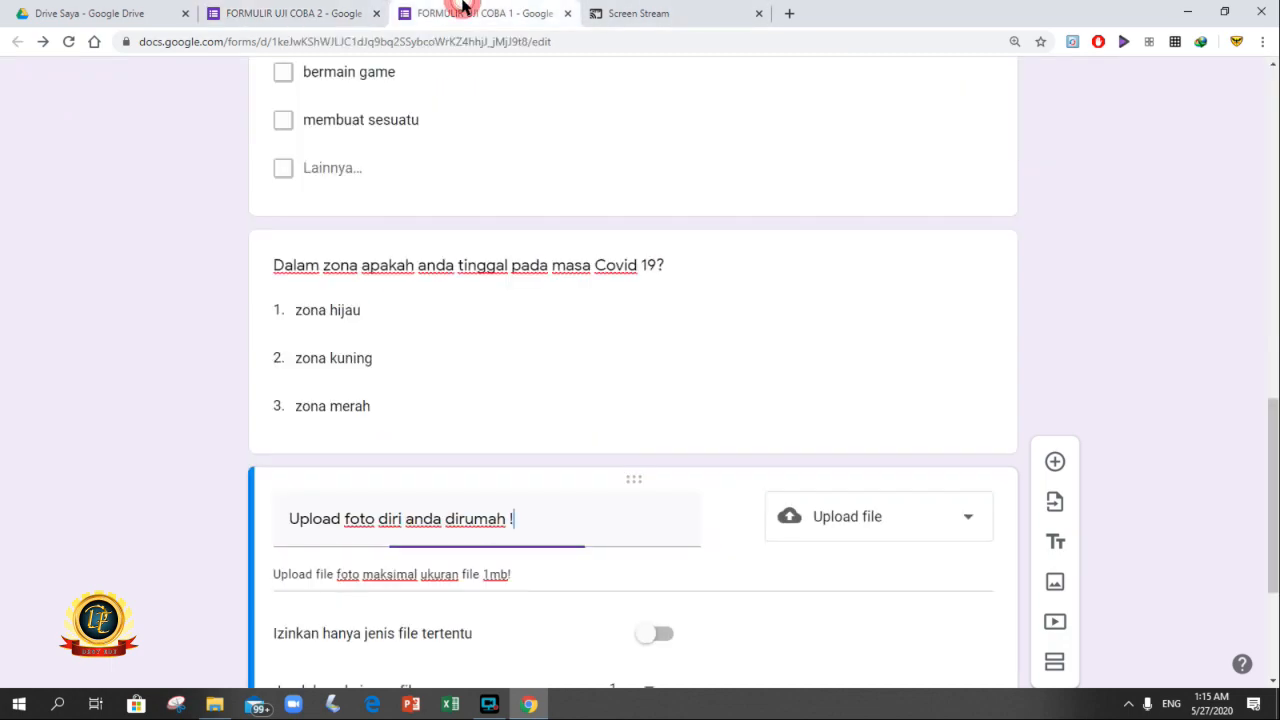
left_click_drag(1272, 442, 1272, 10)
left_click(330, 12)
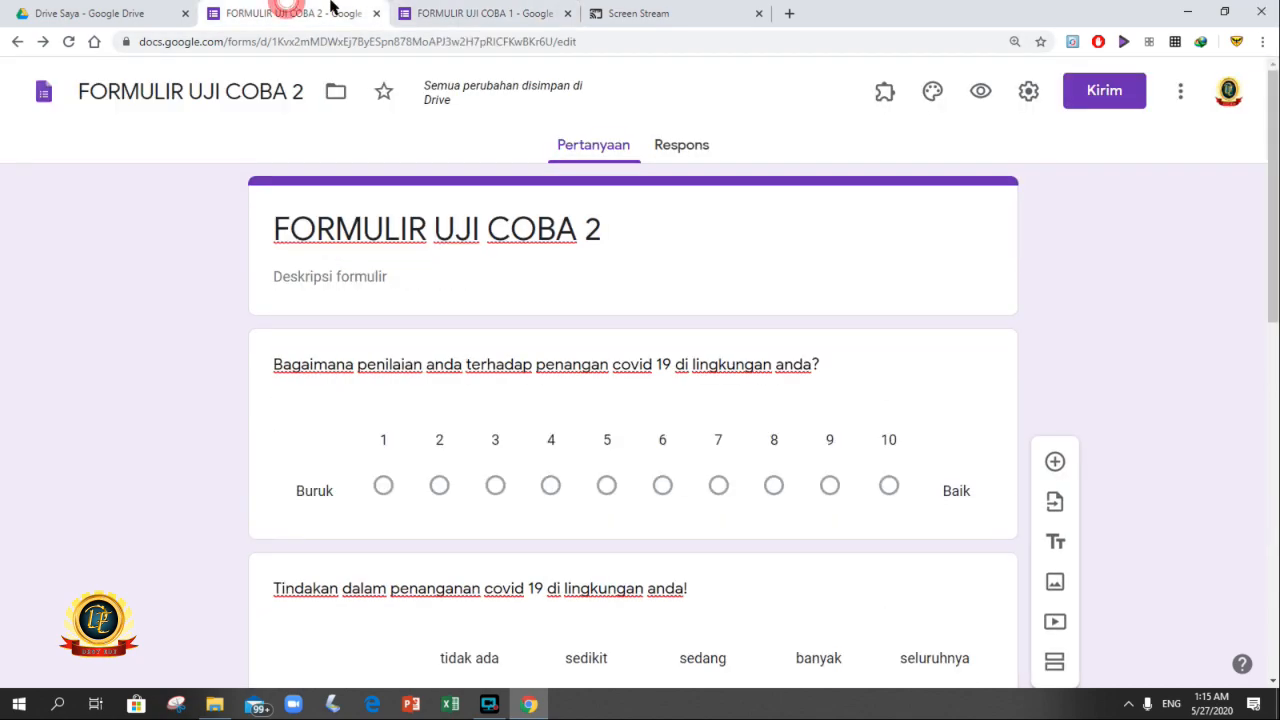
left_click(466, 16)
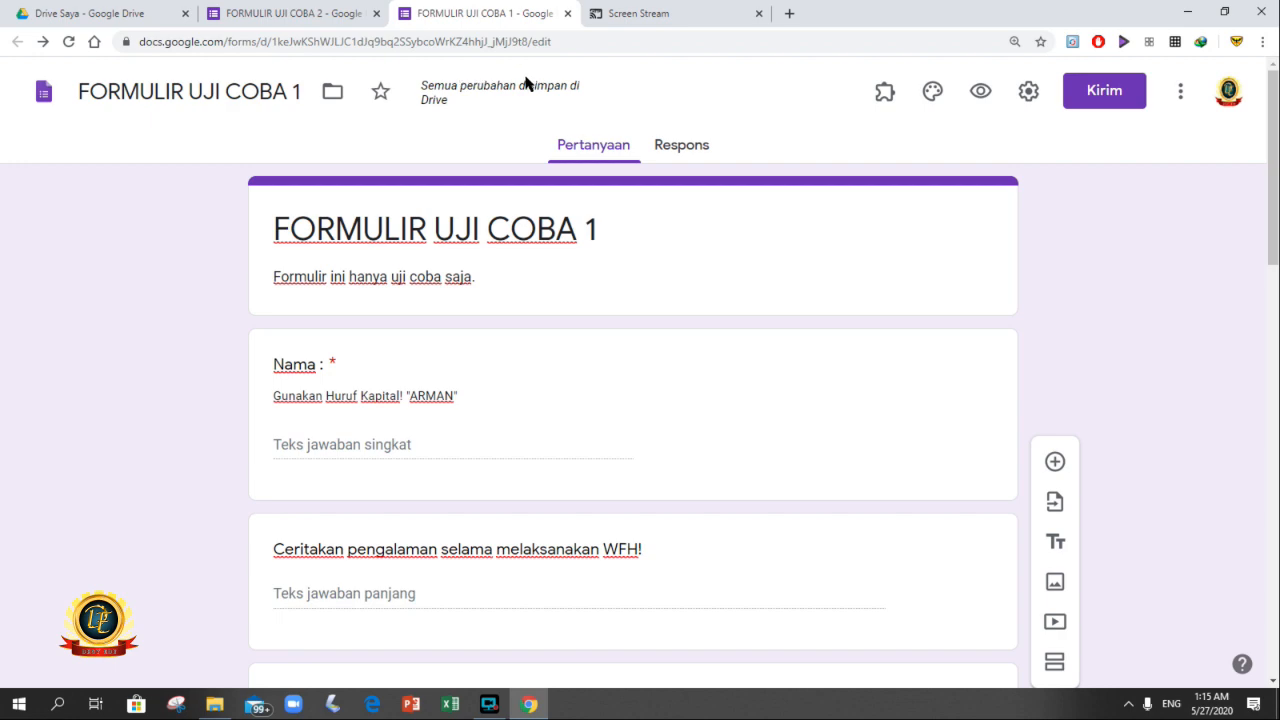
Create a new folder named UJI COBA FORMULIR in Drive Saya as a destination for FORMULIR UJI COBA 1.
left_click(330, 104)
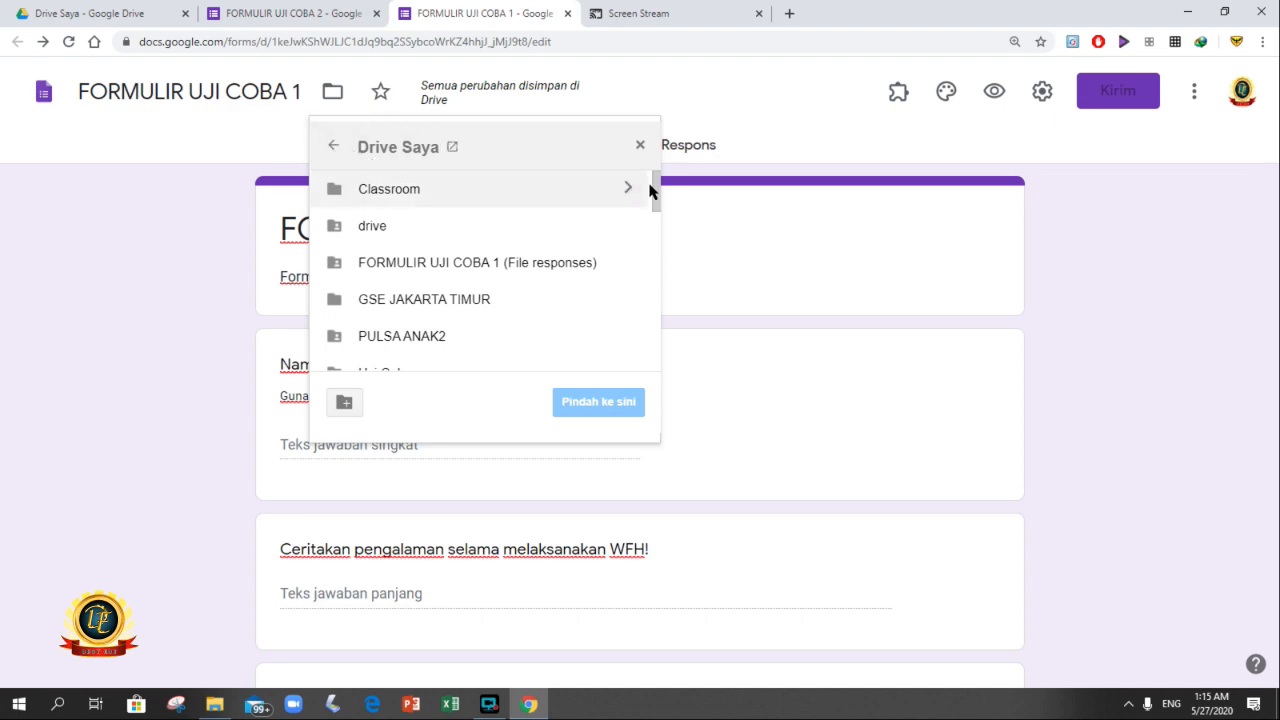
mouse_move(656, 191)
left_mouse_down()
mouse_move(655, 349)
mouse_move(655, 195)
left_mouse_up()
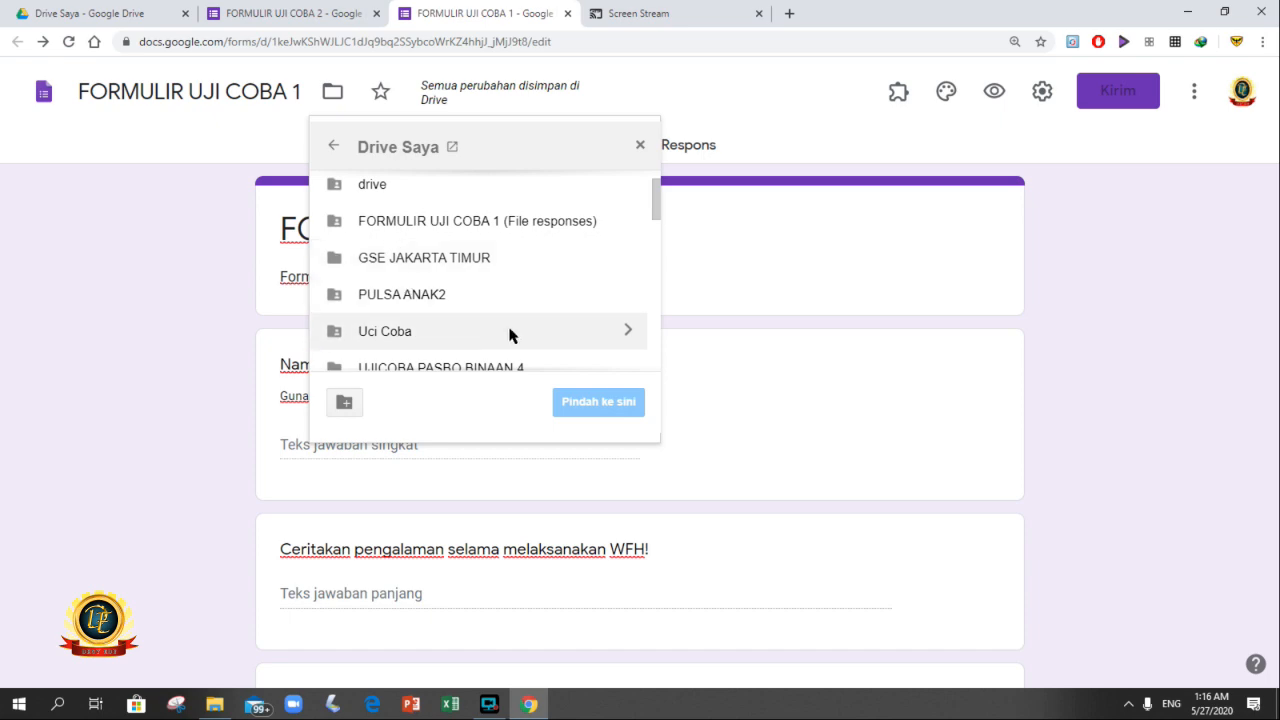
left_click_drag(655, 206, 652, 358)
left_click(344, 402)
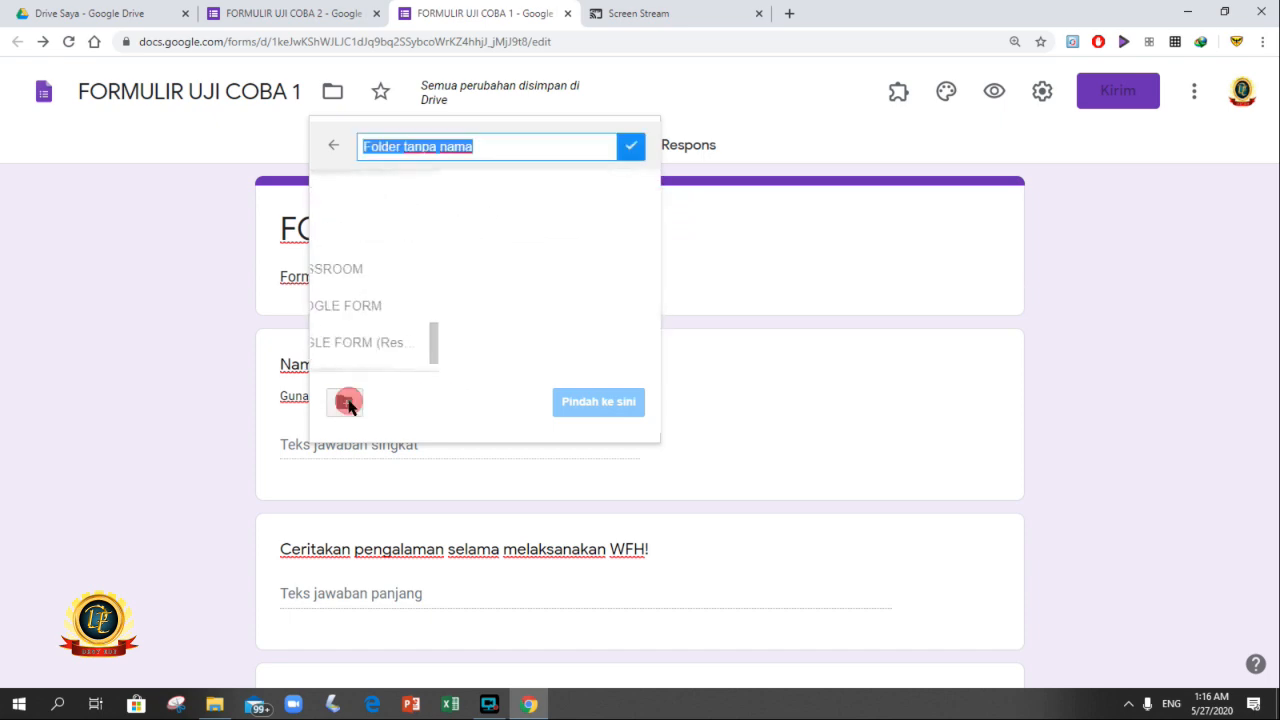
type("UJI COBA F")
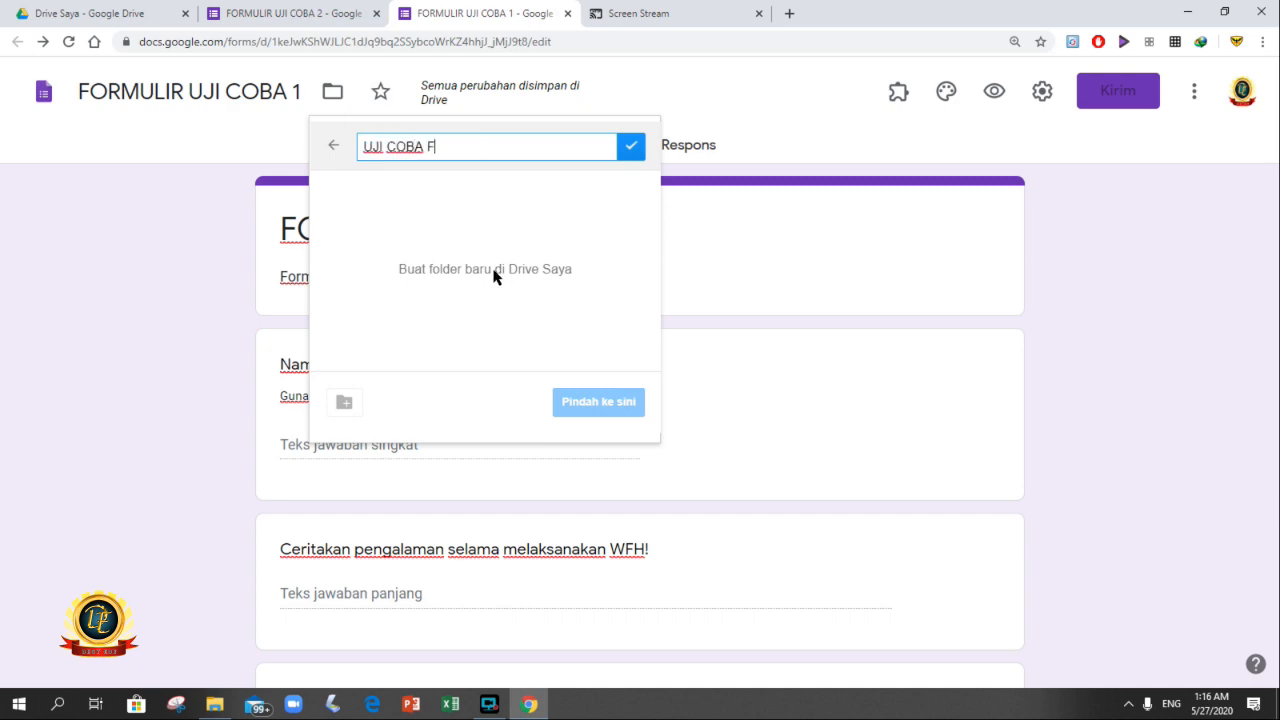
type("ORMULIR")
left_click(566, 404)
left_click(591, 405)
left_click(631, 152)
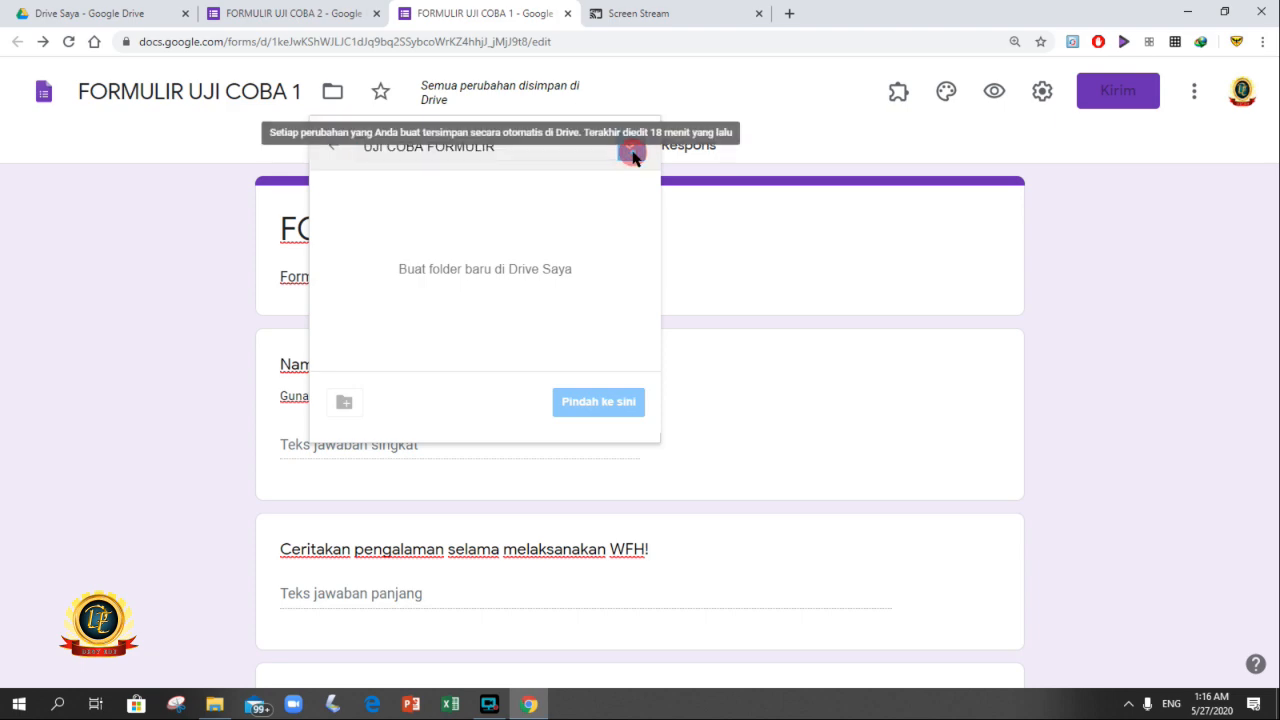
Look for the UJI COBA FORMULIR folder among the Drive Saya destinations for FORMULIR UJI COBA 1, leaving the form unmoved.
left_click(657, 86)
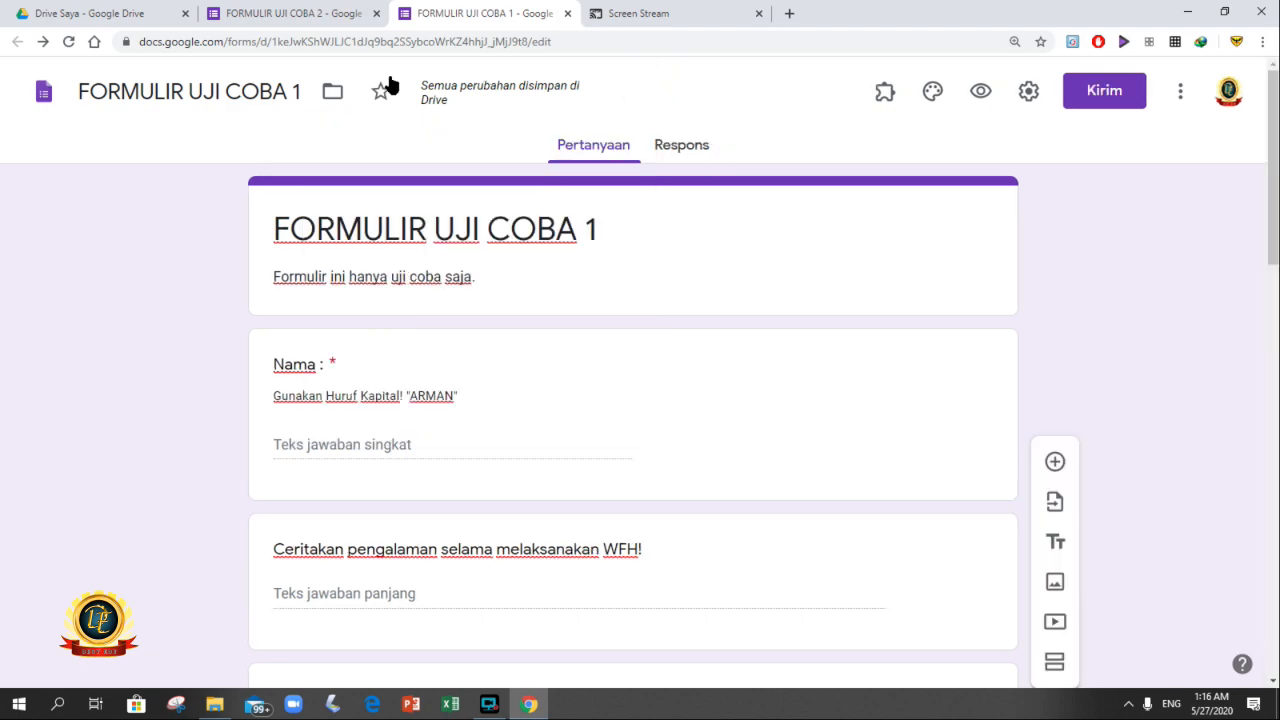
left_click(333, 92)
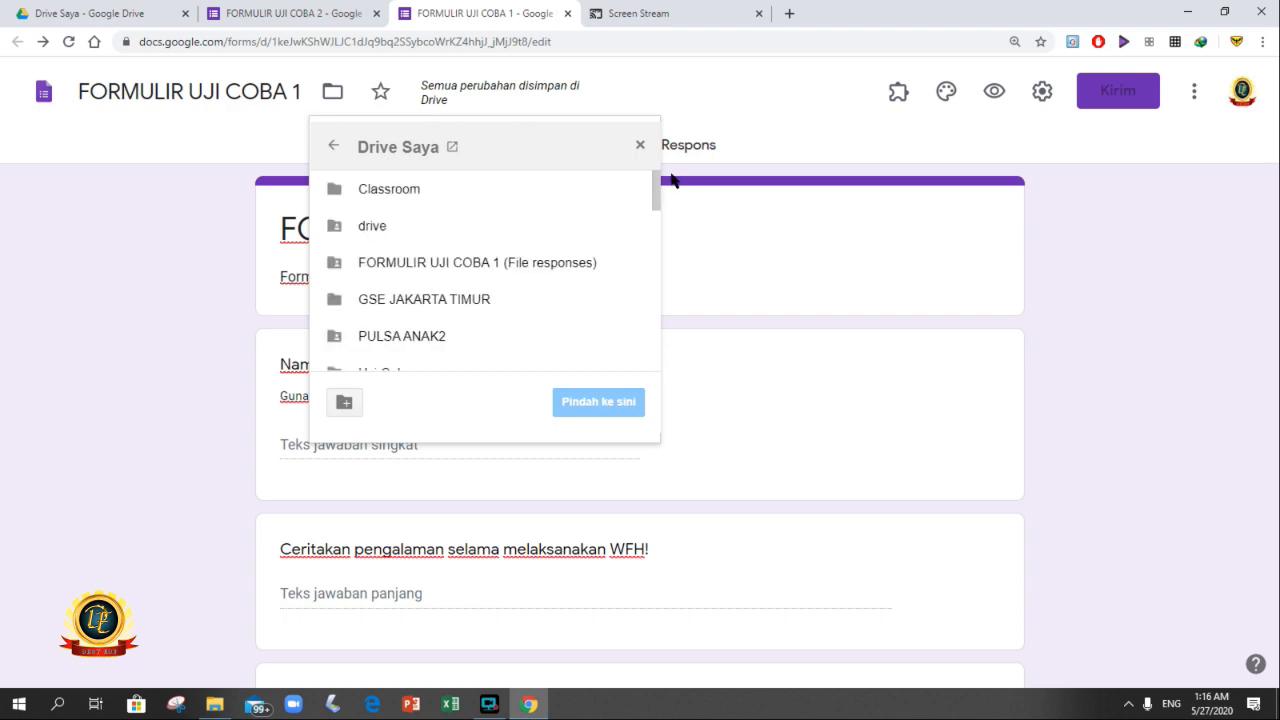
left_click_drag(656, 194, 656, 223)
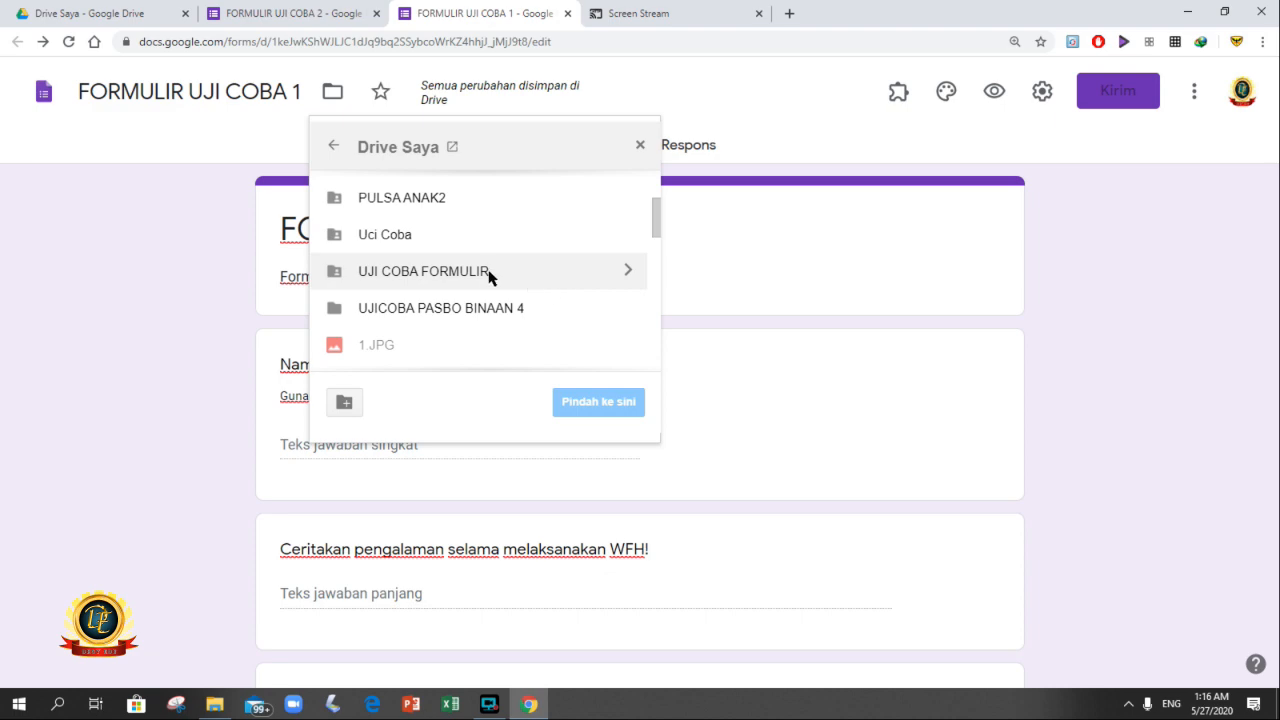
left_click(700, 122)
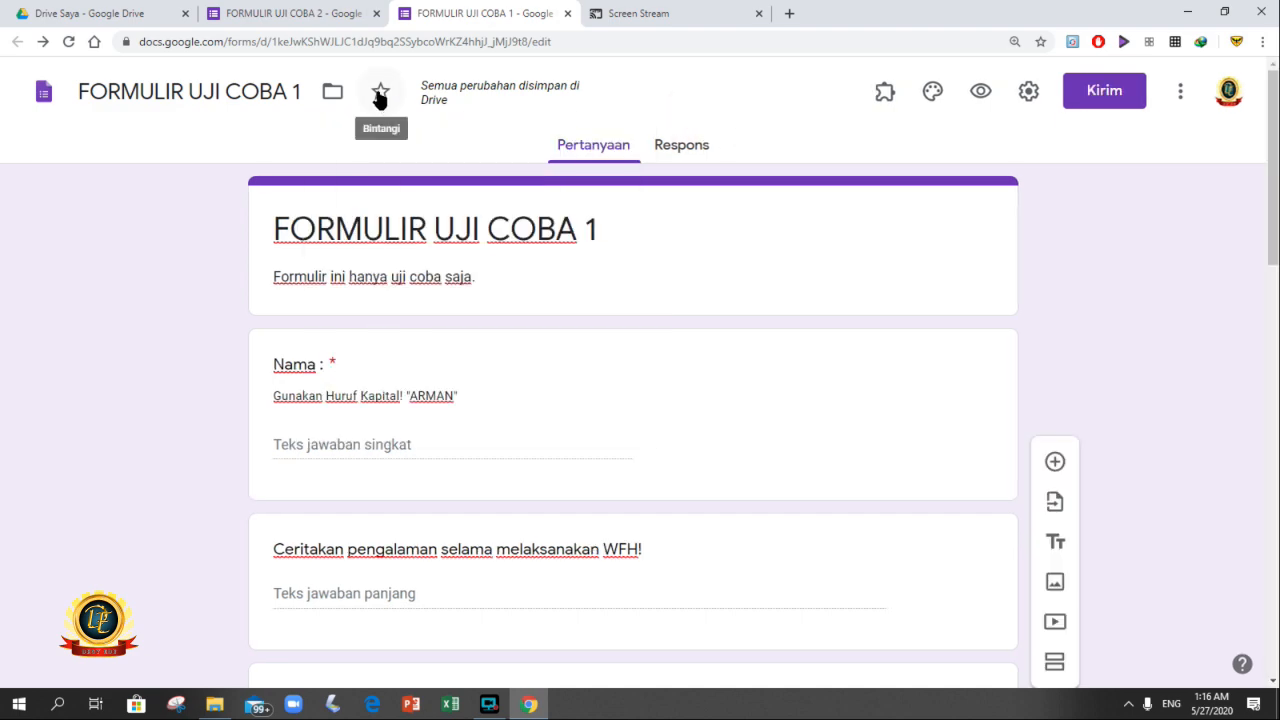
Star FORMULIR UJI COBA 1.
left_click(379, 93)
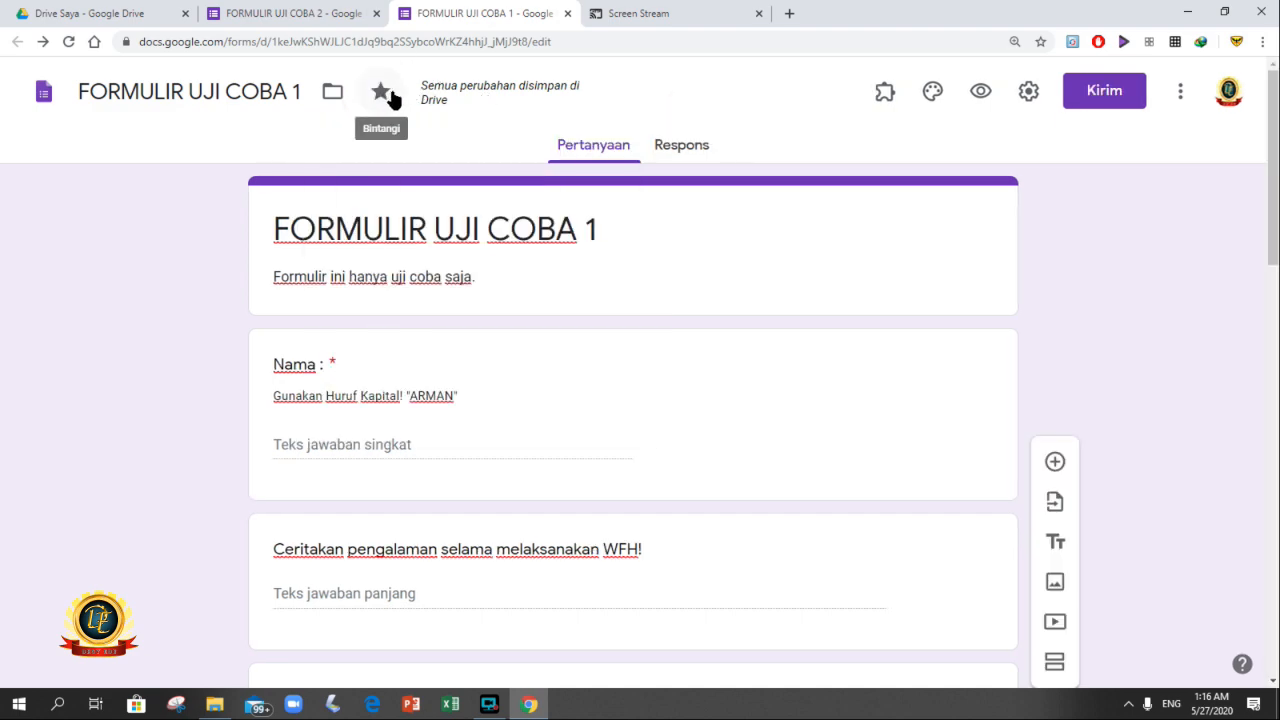
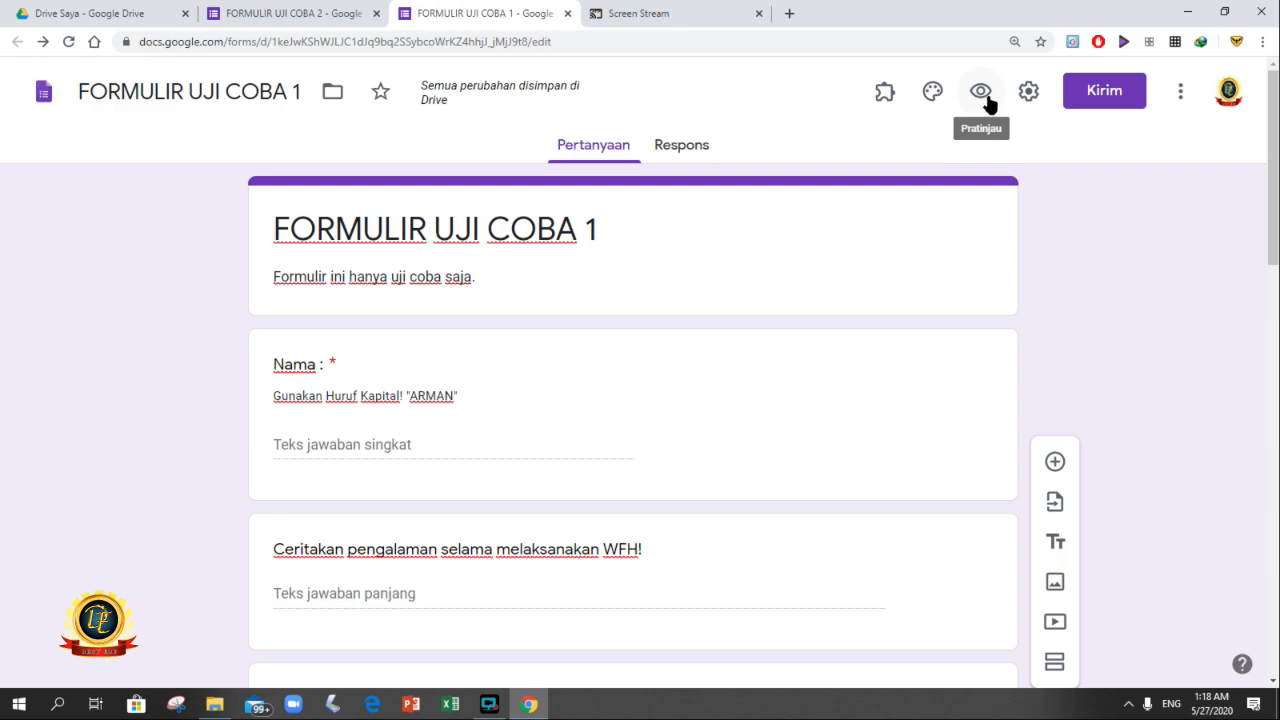
Open previews of FORMULIR UJI COBA 1 and FORMULIR UJI COBA 2, and show the FORMULIR UJI COBA 1 preview.
left_click(982, 93)
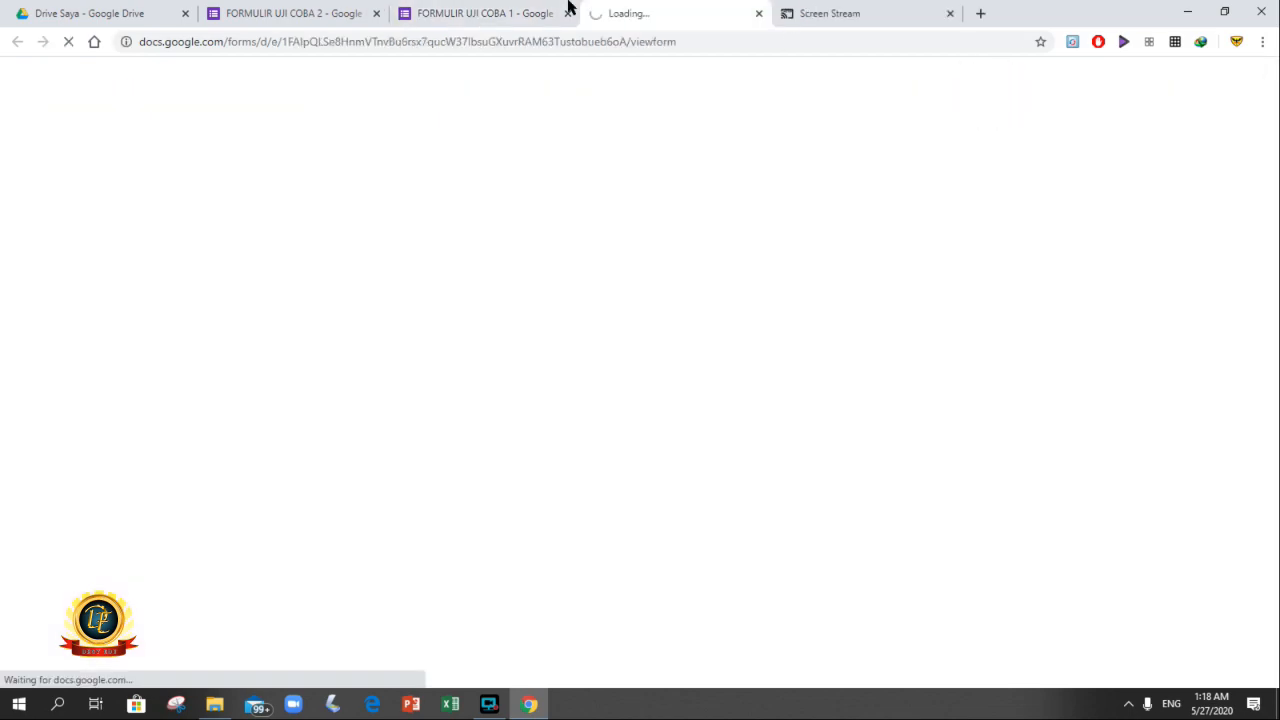
left_click(263, 10)
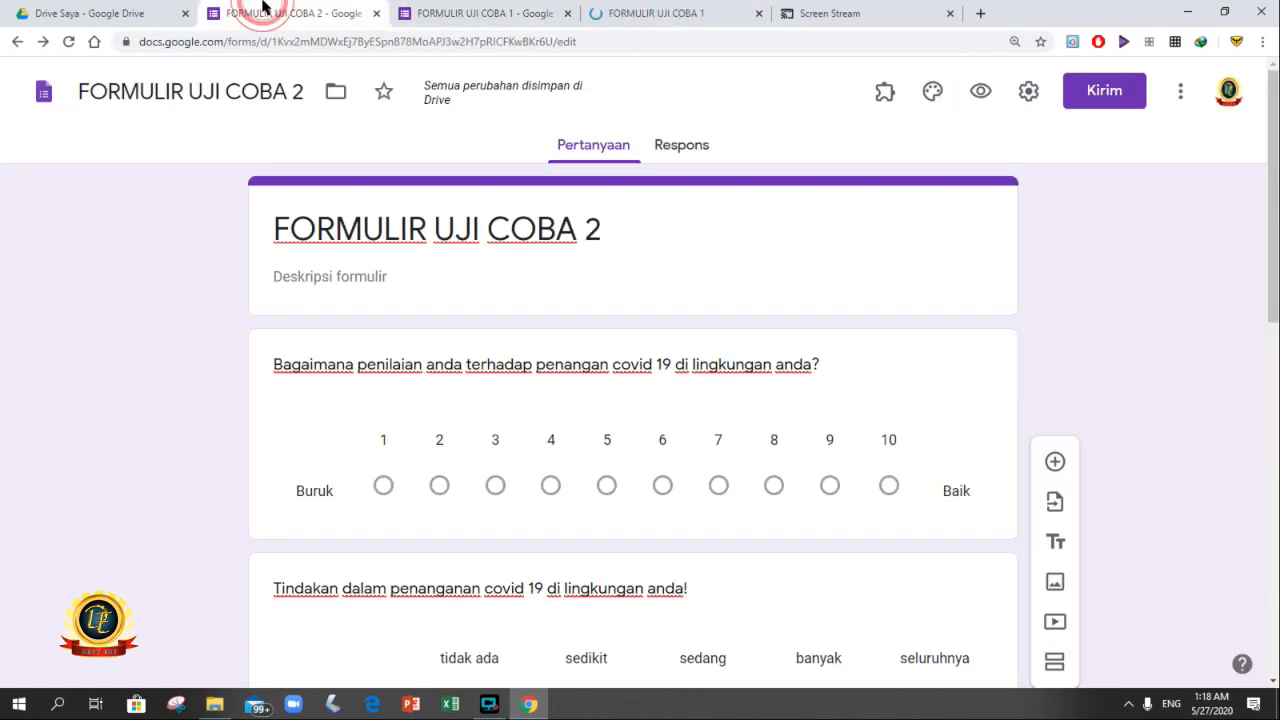
left_click(975, 100)
left_click(690, 12)
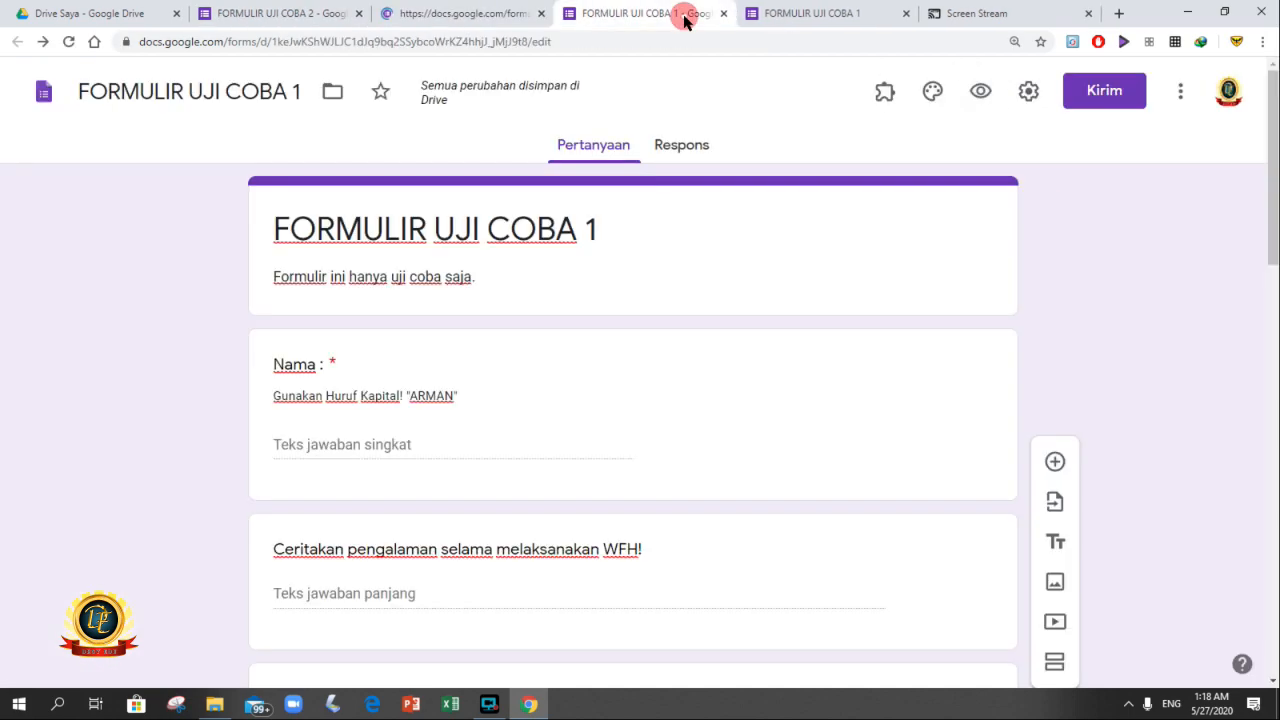
left_click(760, 14)
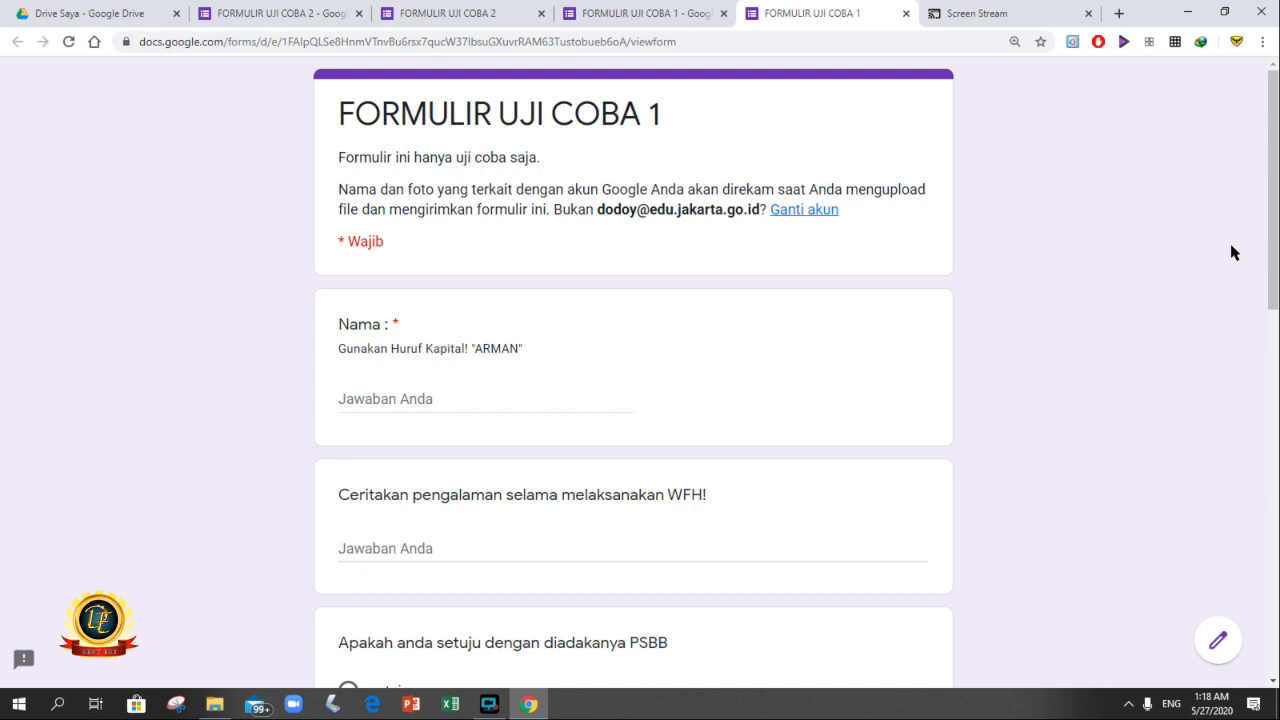
Highlight the notice about recording the Google account's name and photo in the form header, and clear the highlight.
mouse_move(1273, 151)
left_mouse_down()
mouse_move(1273, 191)
mouse_move(1273, 150)
left_mouse_up()
left_click_drag(339, 190, 555, 211)
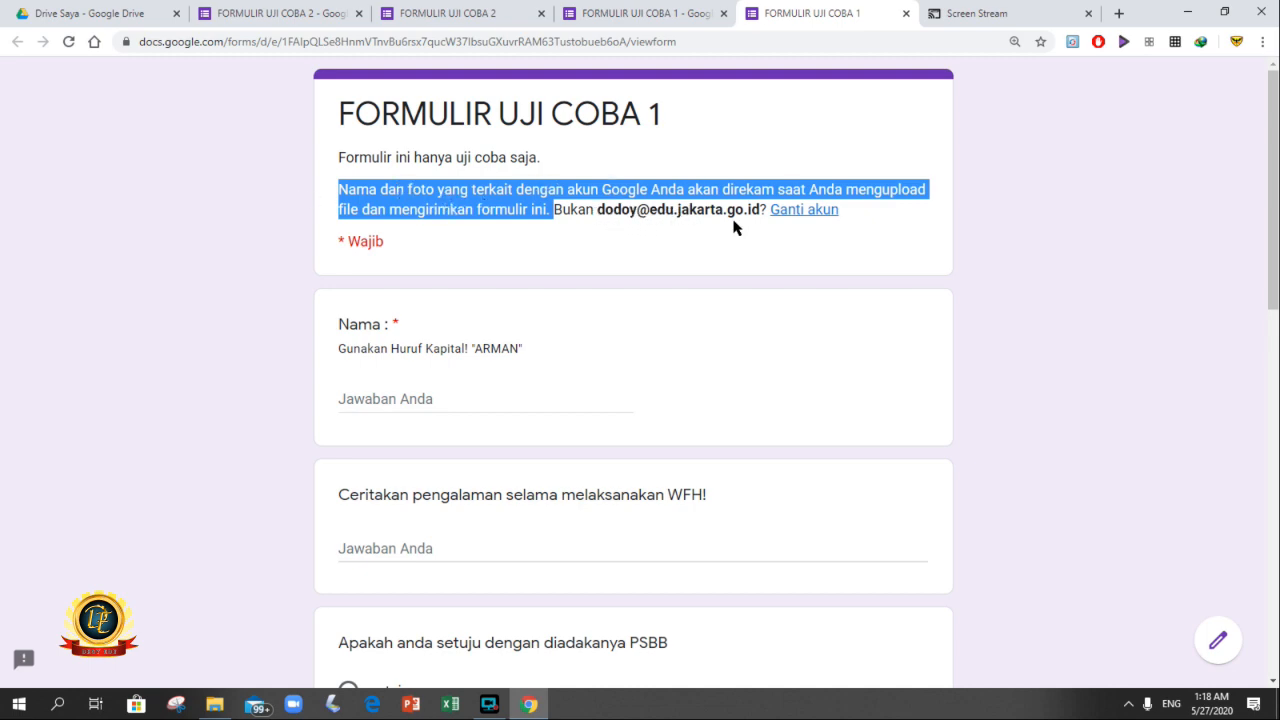
left_click(343, 189)
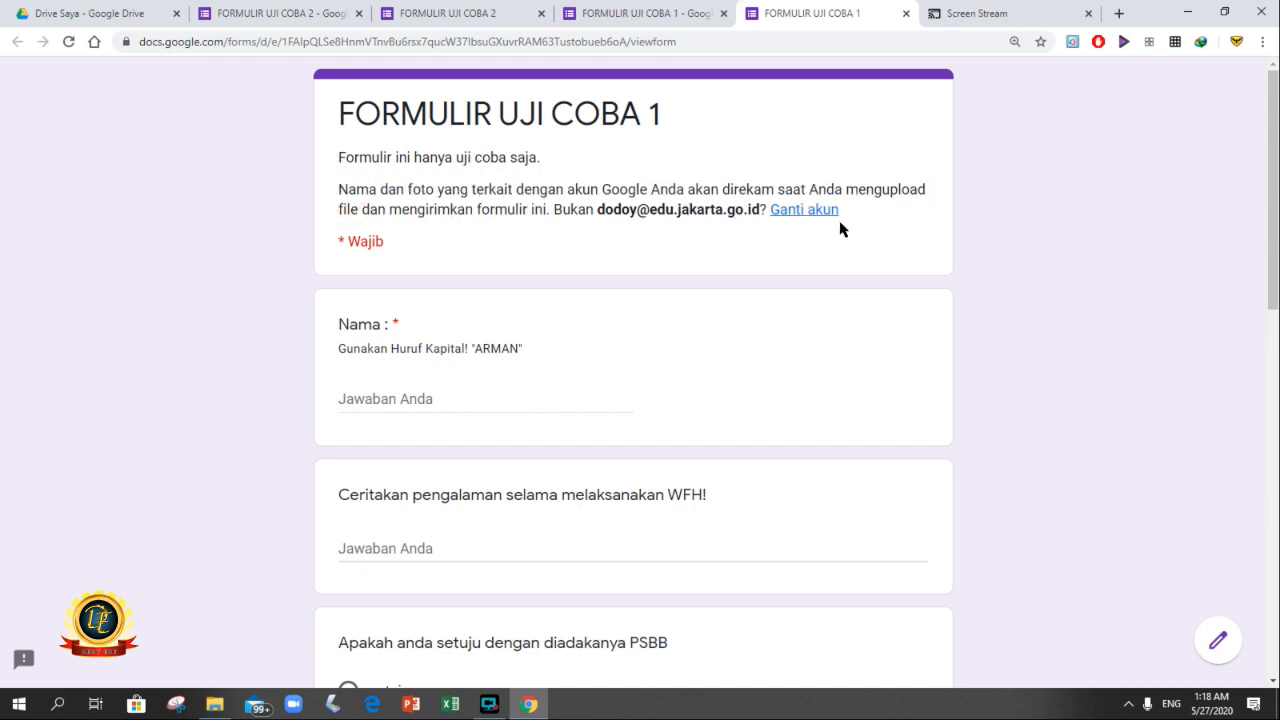
left_click_drag(1277, 181, 1277, 167)
Fill in the Nama question with the respondent's name in capital letters.
mouse_move(1271, 237)
left_mouse_down()
mouse_move(1271, 380)
mouse_move(1269, 220)
left_mouse_up()
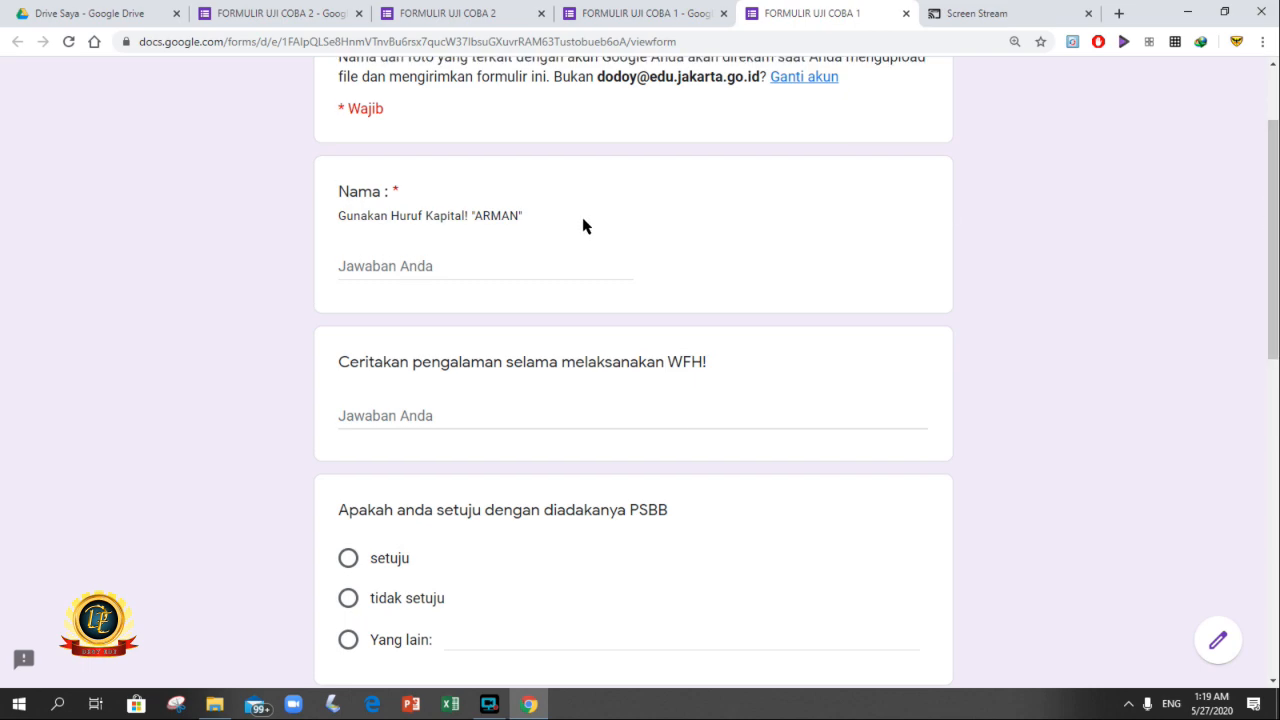
left_click(444, 265)
type("DHOY ")
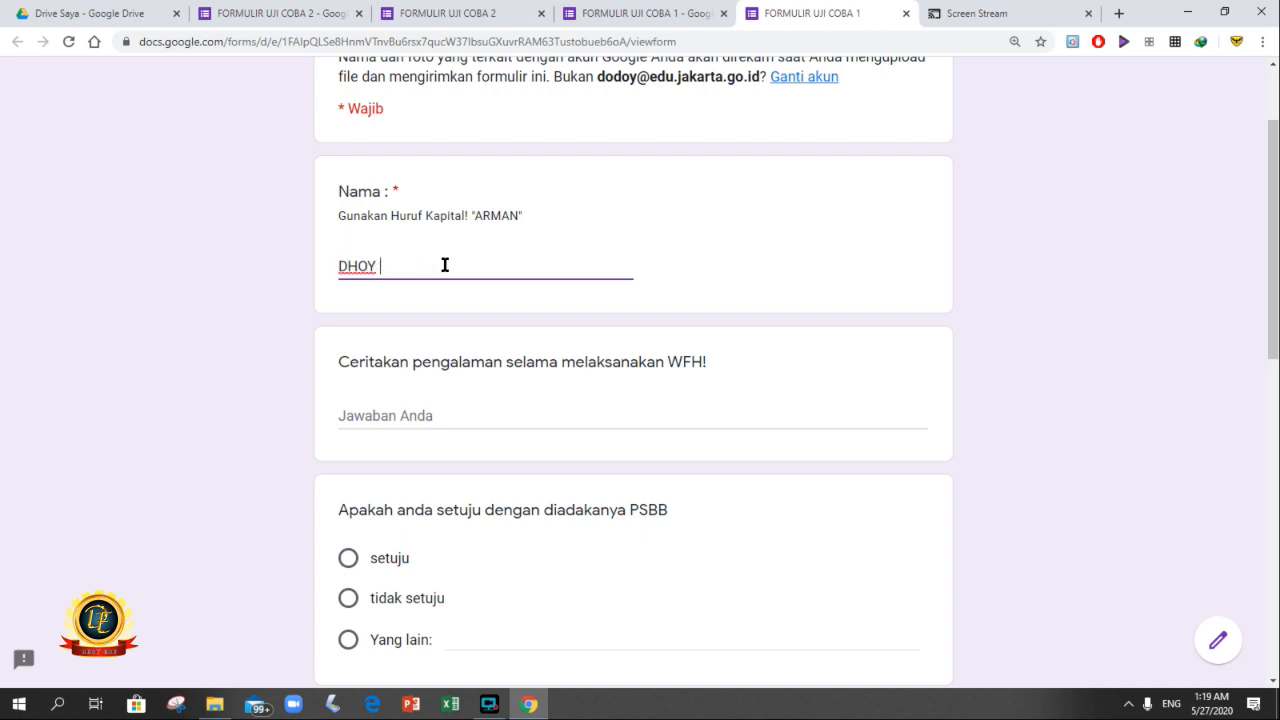
type("EDU")
Answer the WFH experience question with "Jenuh tetapi harus dilakukan demi menghambat penyebaran virus covid 19".
left_click(409, 419)
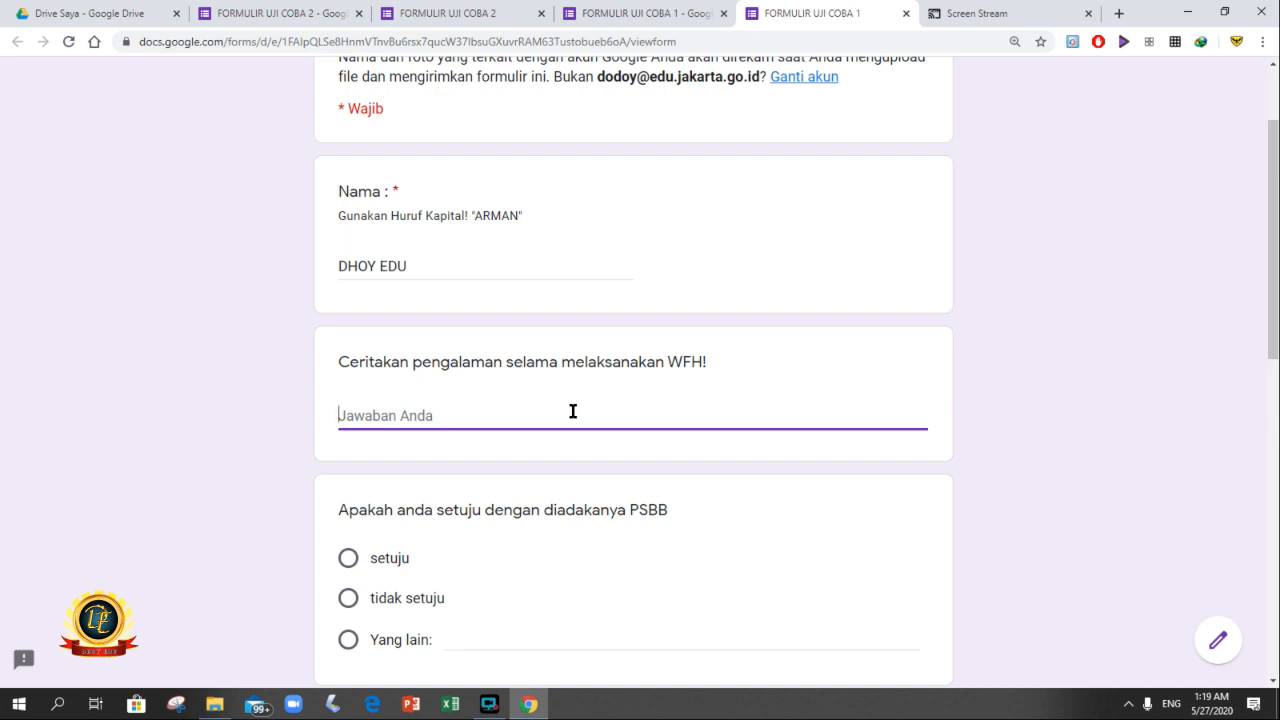
type("Jenuh t")
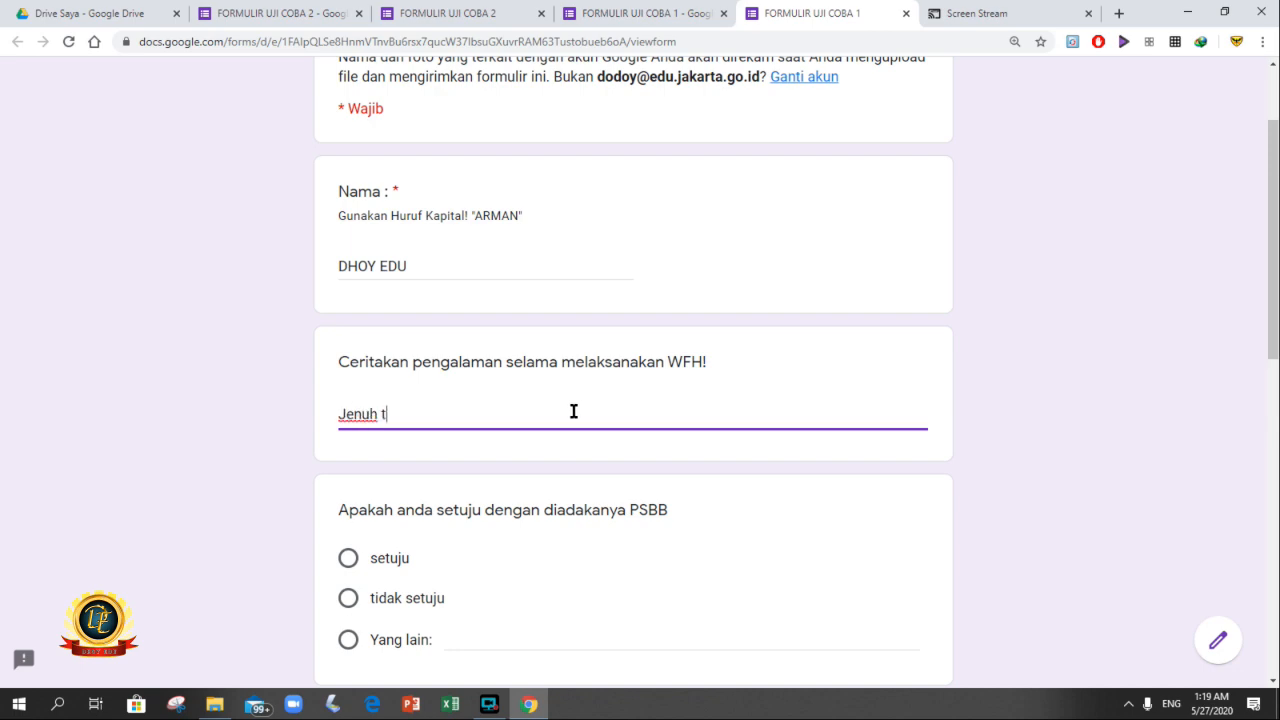
type("etapi harus dilakukan ")
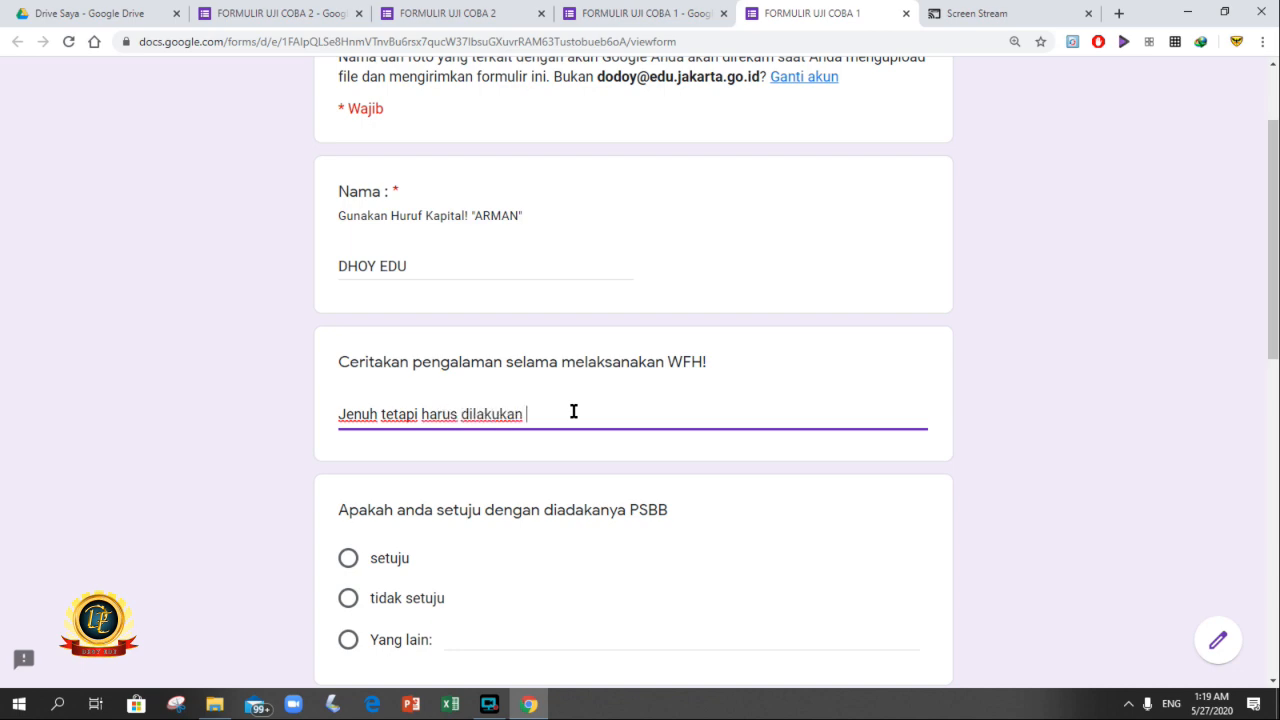
type("demi menghambat penyebar")
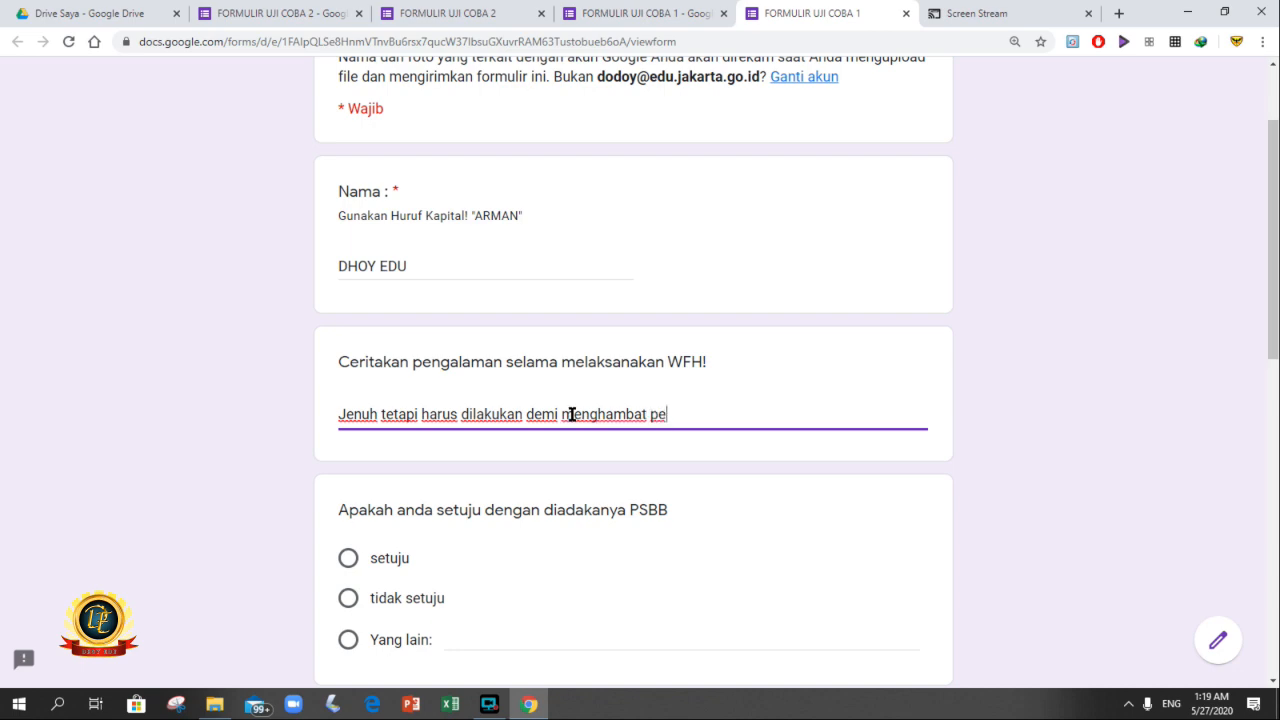
type("an viryu")
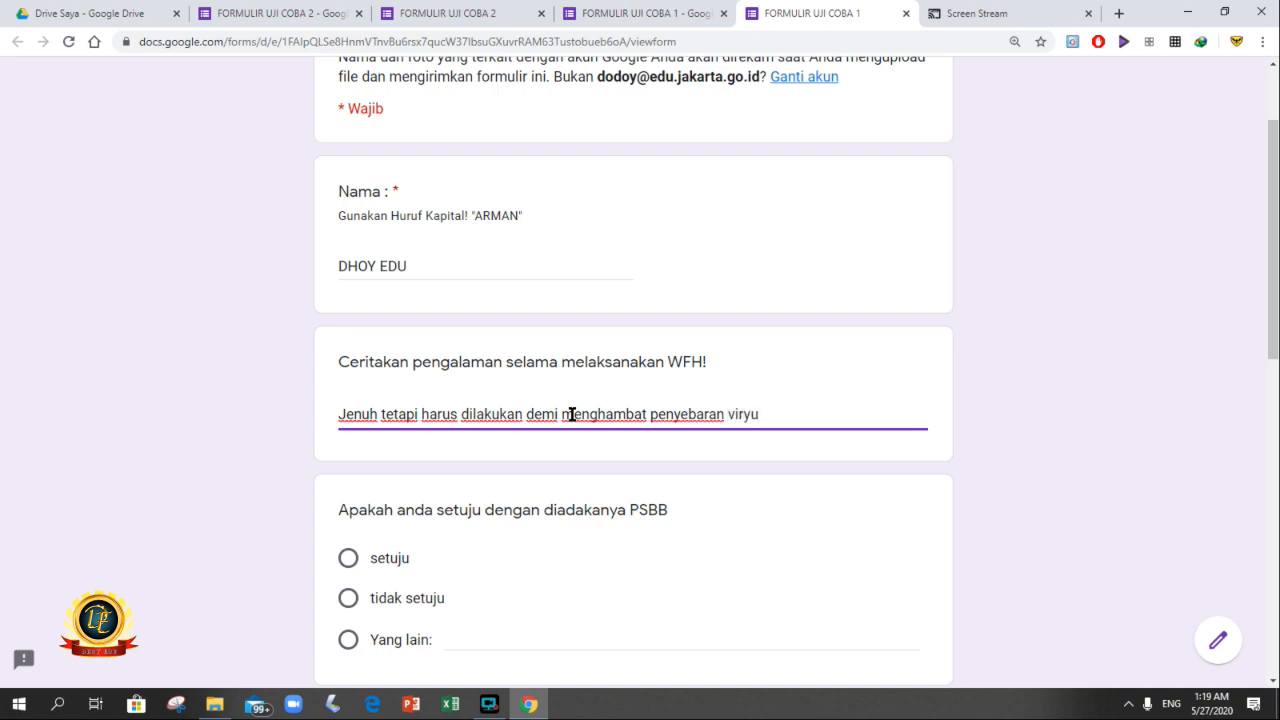
key("BackSpace")
key("BackSpace")
type("us covid 19")
Check the WFH question's answer type in the FORMULIR UJI COBA 1 editor and return to the preview.
left_click(618, 8)
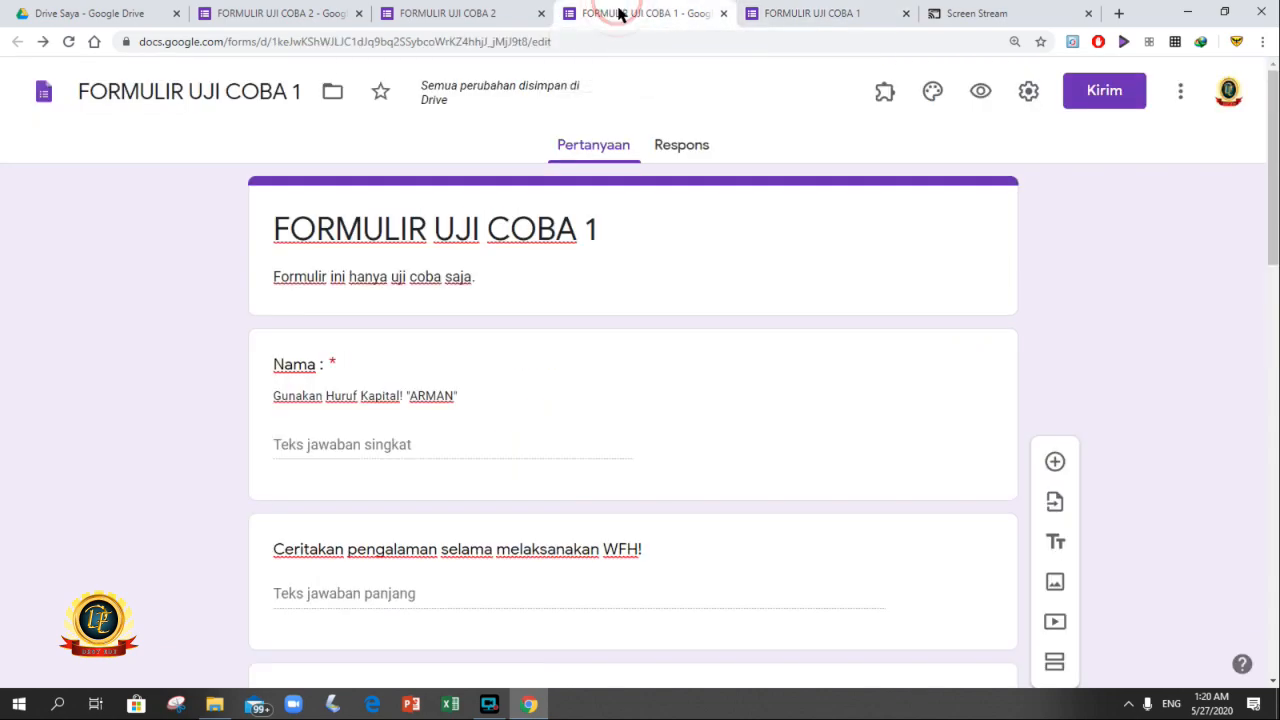
left_click_drag(1270, 117, 1270, 165)
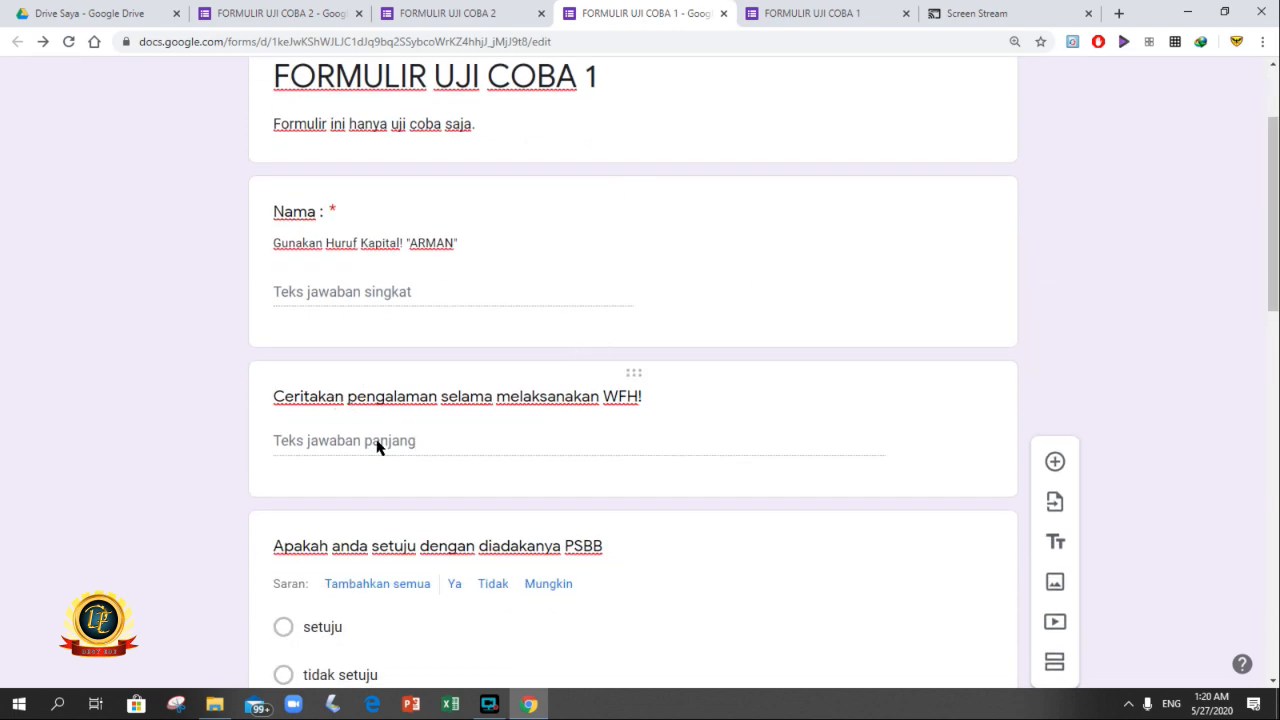
left_click(817, 14)
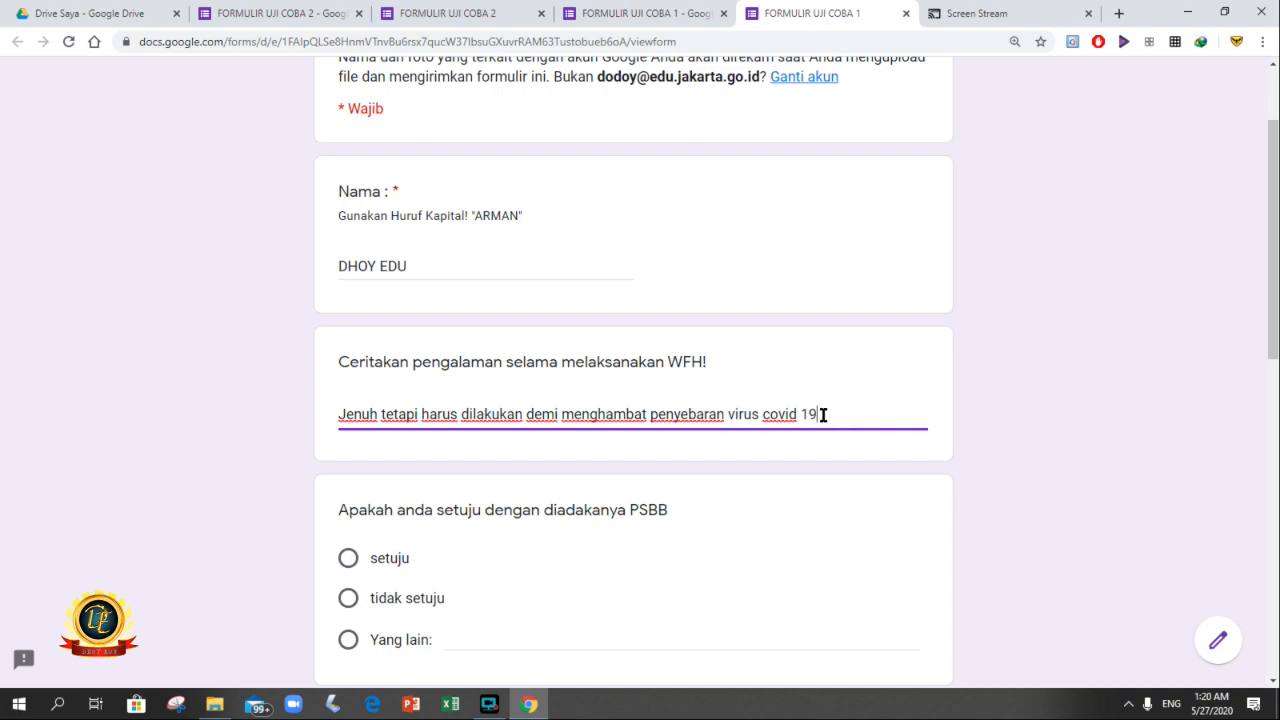
scroll(1273, 250, "down", 1)
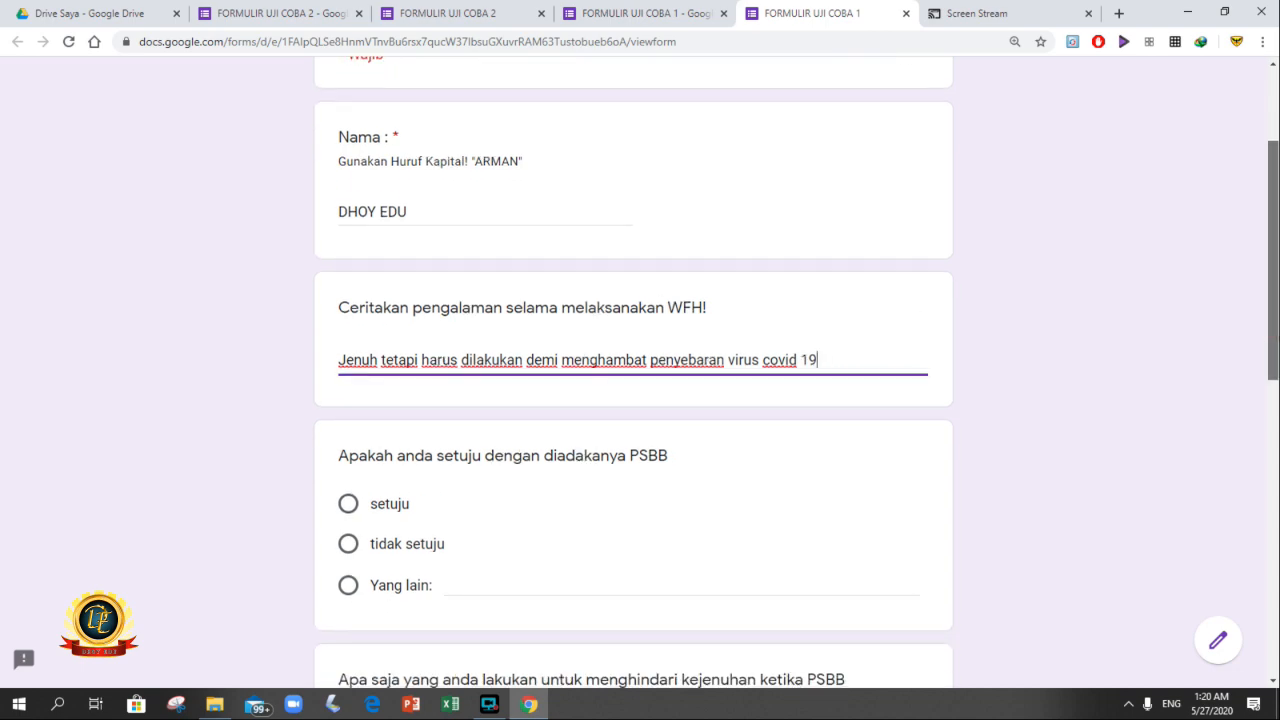
scroll(640, 380, "down", 1)
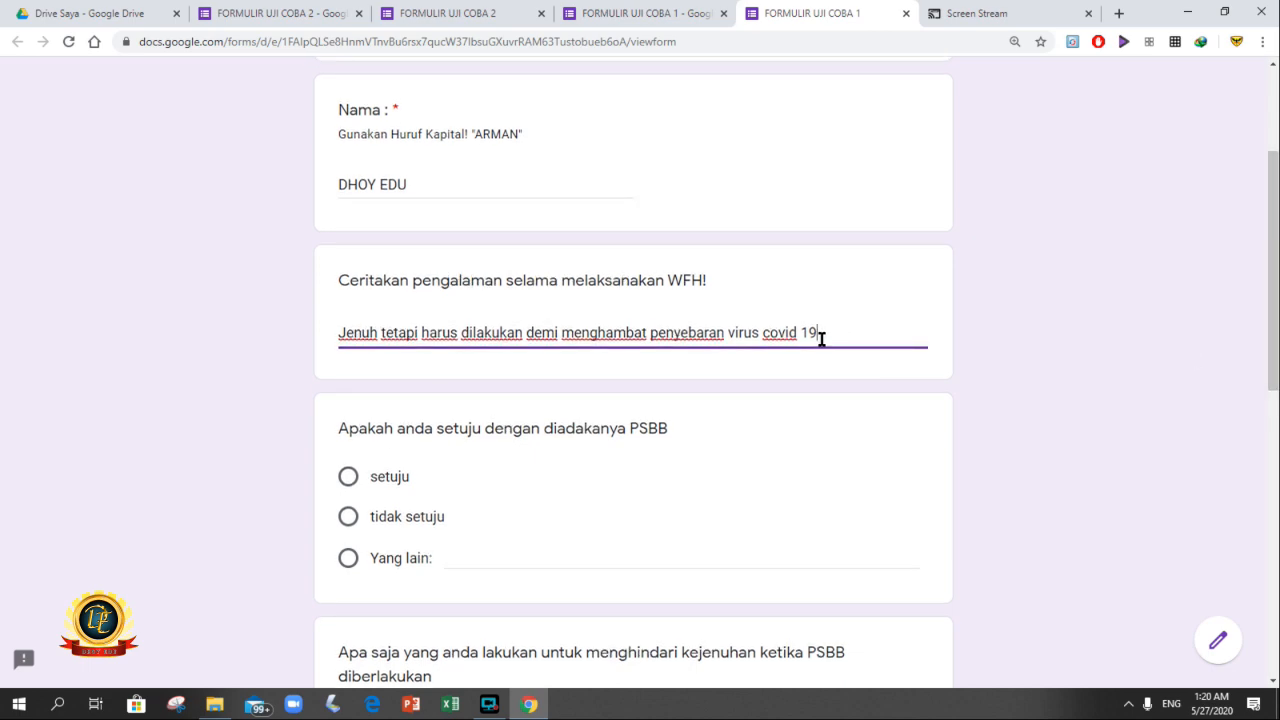
Select the PSBB agreement question in the form editor to check its question type and options.
left_click(660, 12)
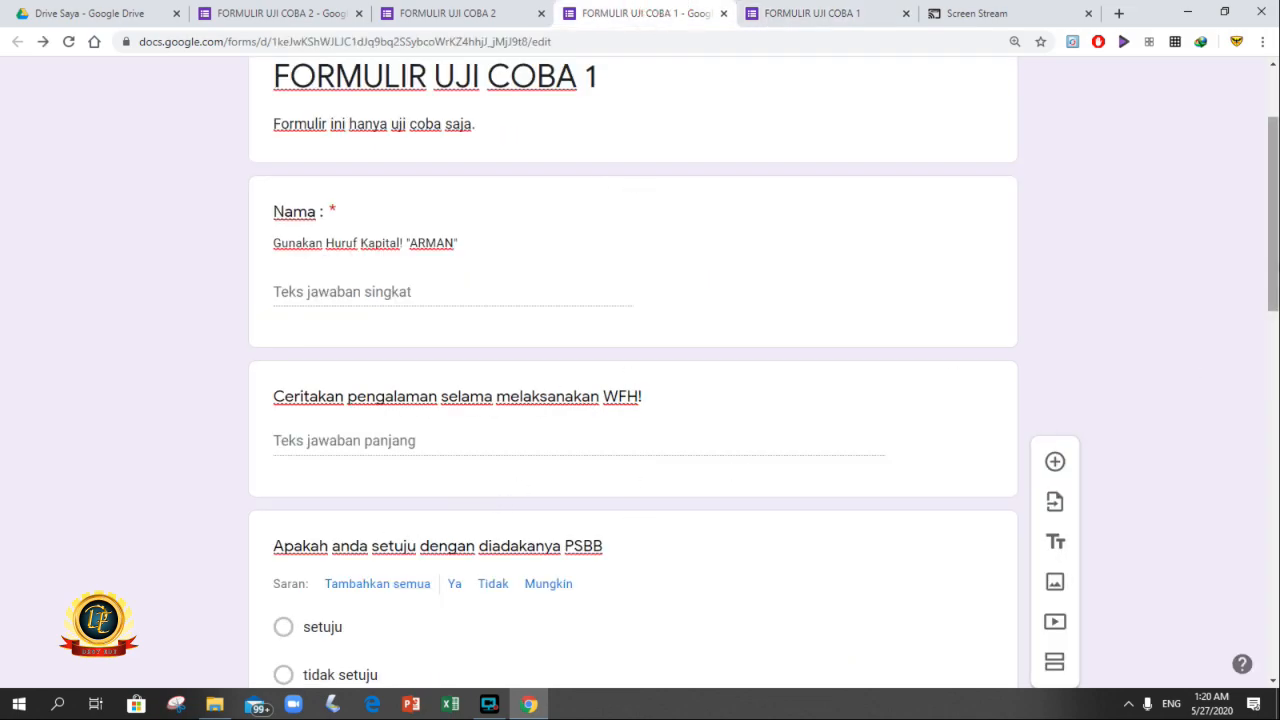
left_click_drag(1273, 226, 1273, 320)
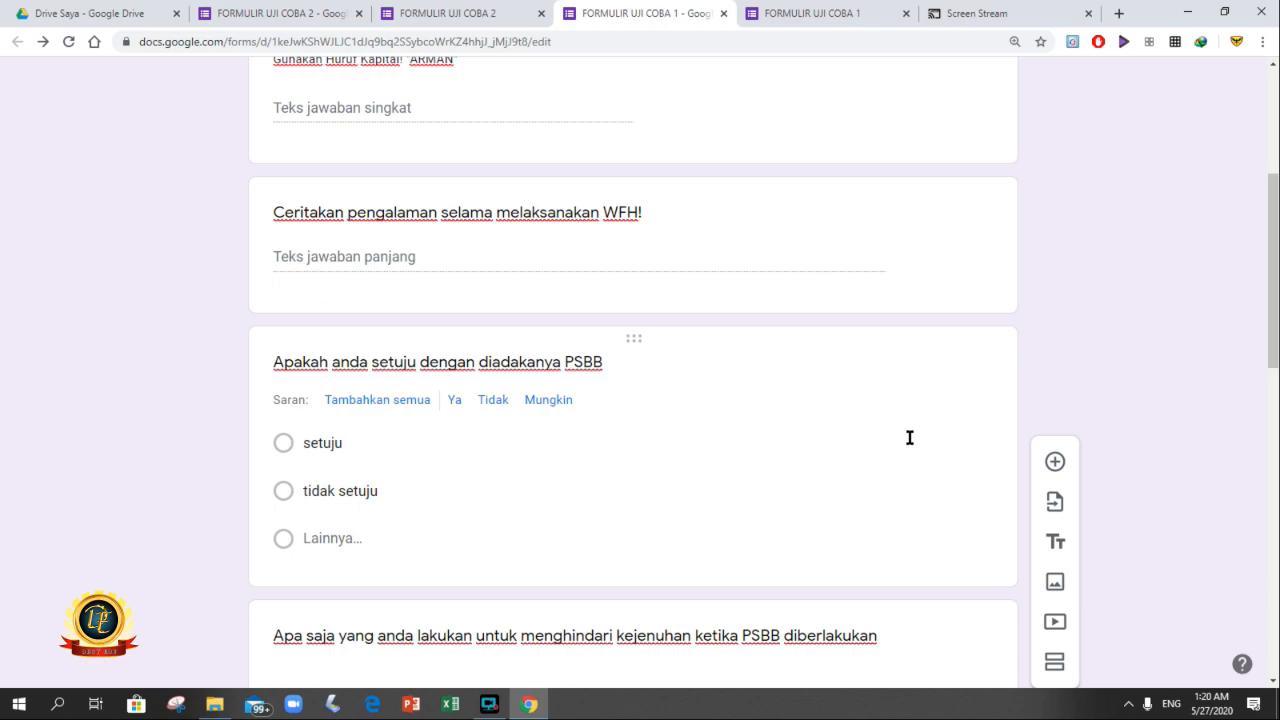
left_click(763, 414)
left_click(757, 468)
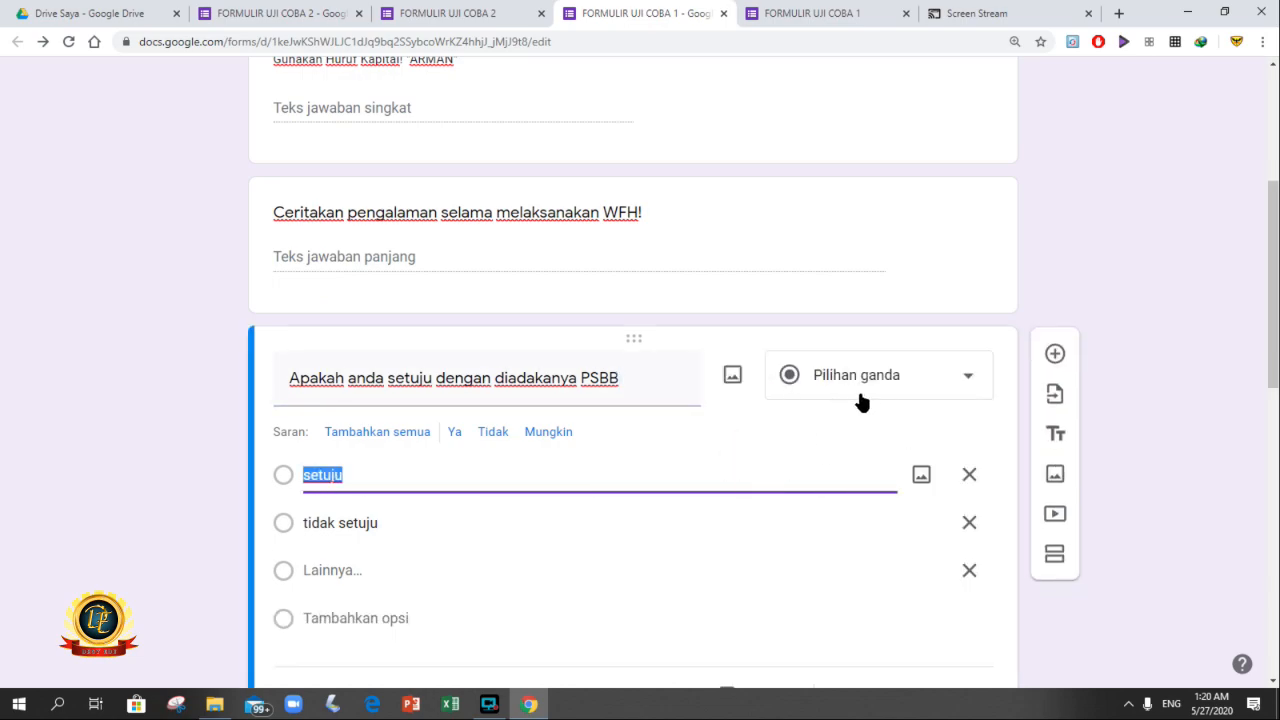
In the preview, try each choice of the PSBB agreement question, ending on Yang lain with the answer "setuju dengan syarat".
left_click(829, 13)
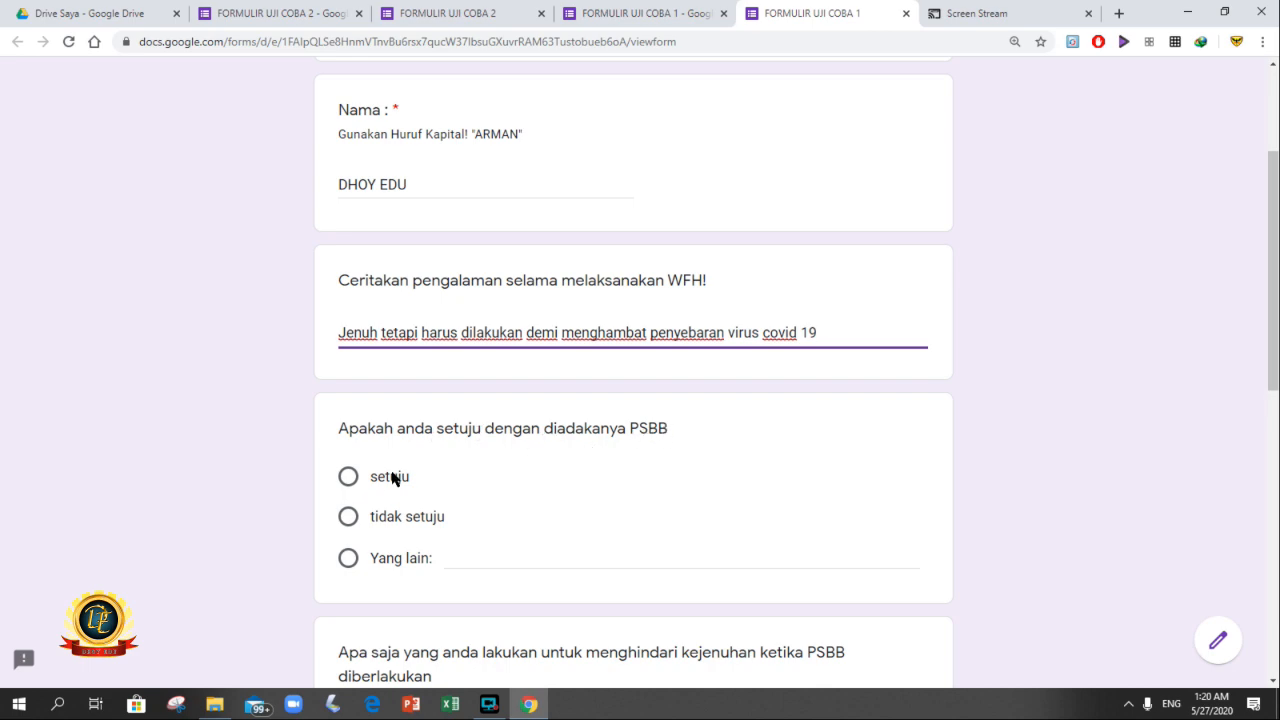
left_click(350, 480)
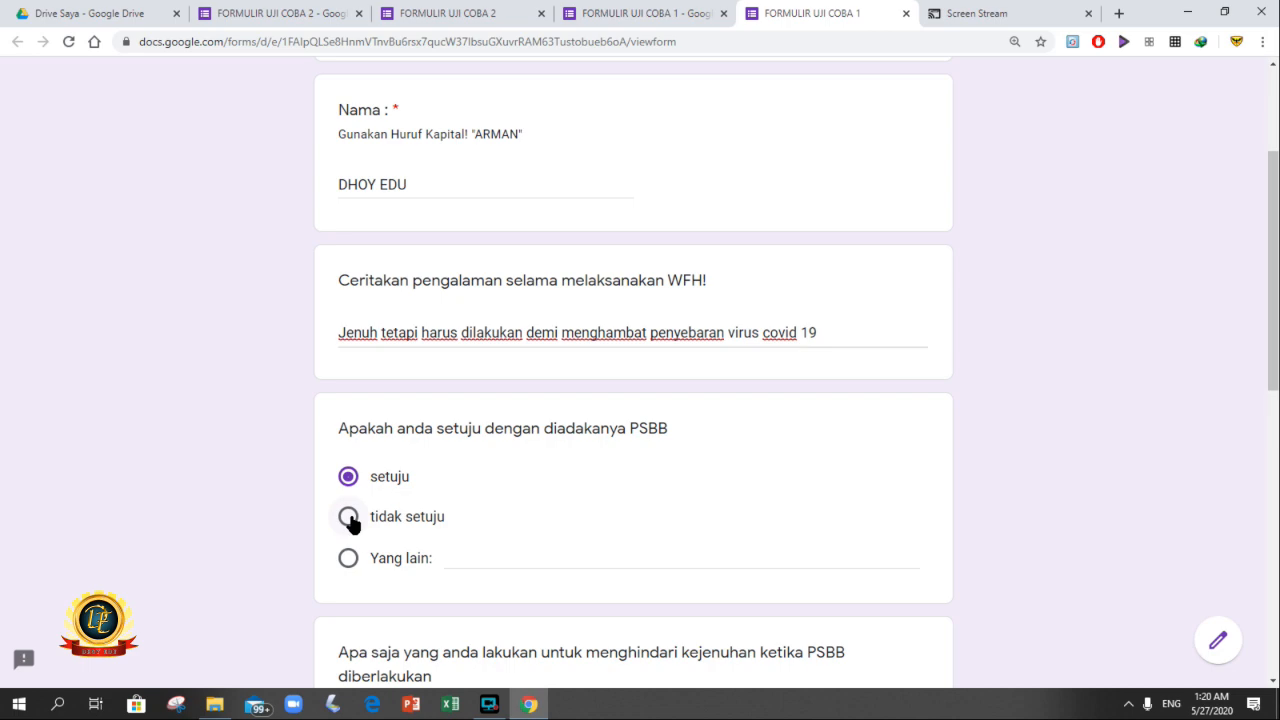
left_click(349, 519)
left_click(348, 558)
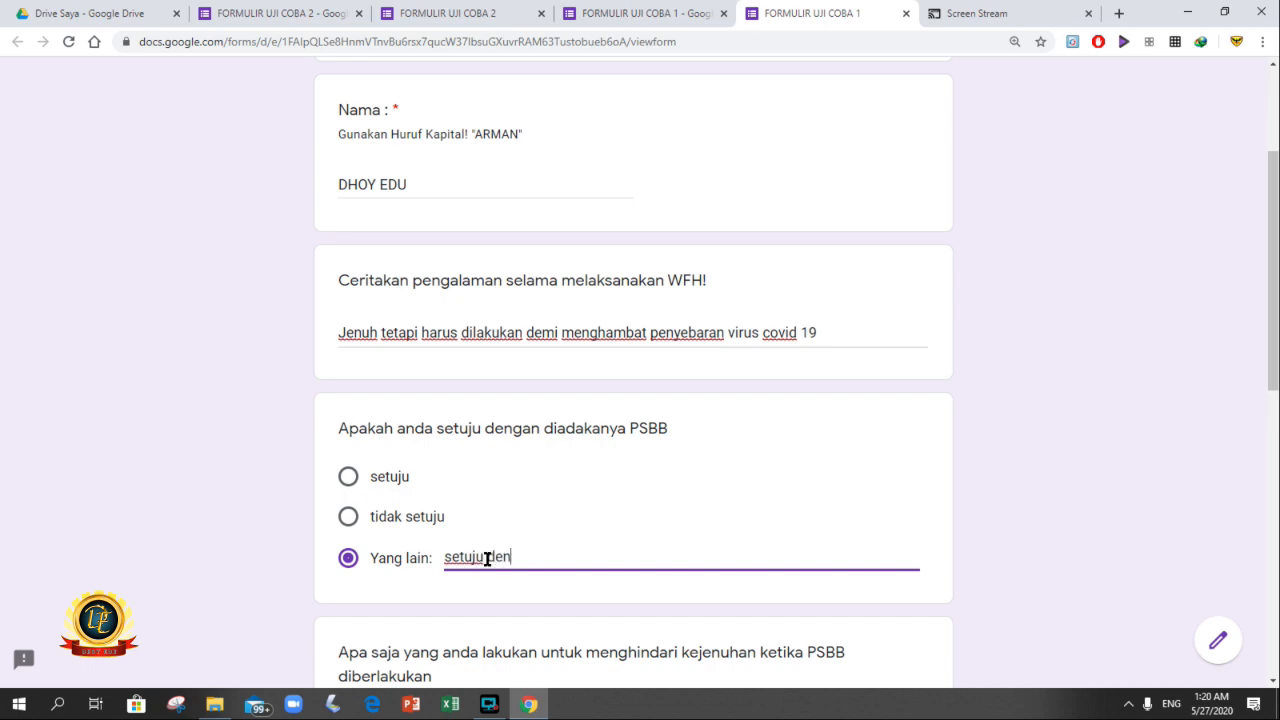
type("syarat")
left_click_drag(459, 557, 596, 563)
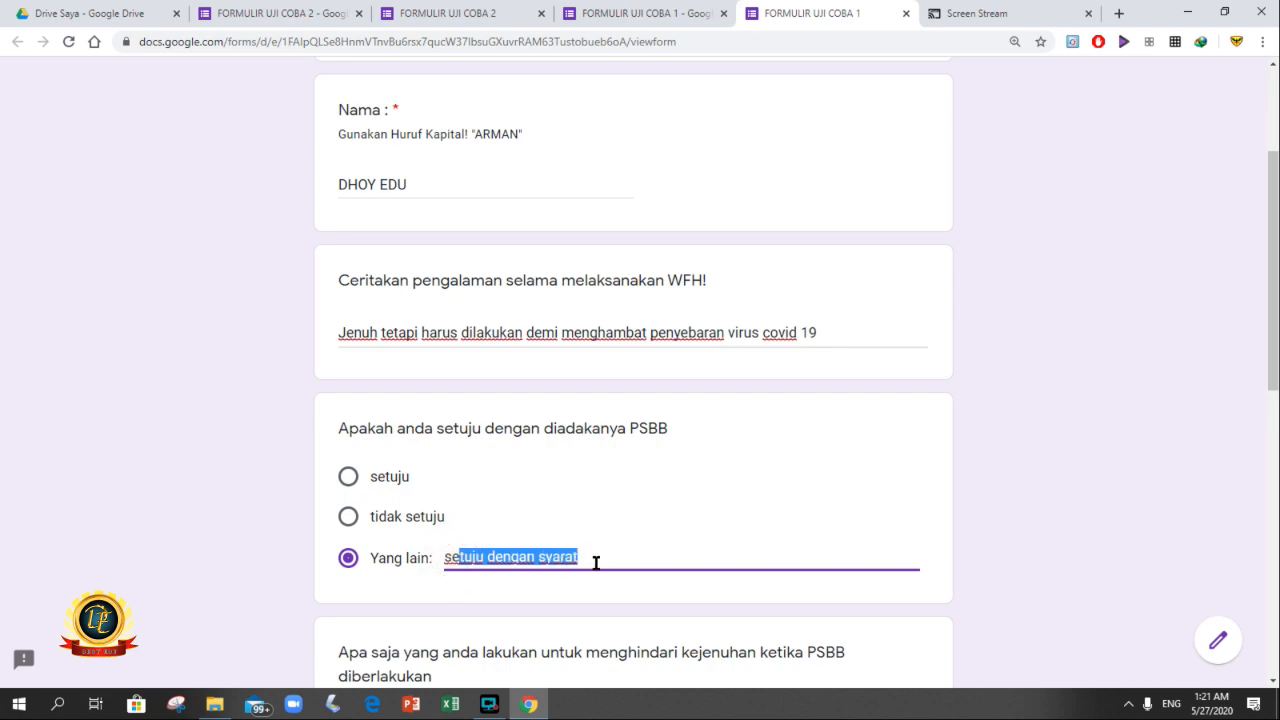
left_click_drag(447, 557, 444, 557)
Select the question about avoiding boredom during PSBB in the form editor to check its question type and options.
scroll(1262, 280, "down", 3)
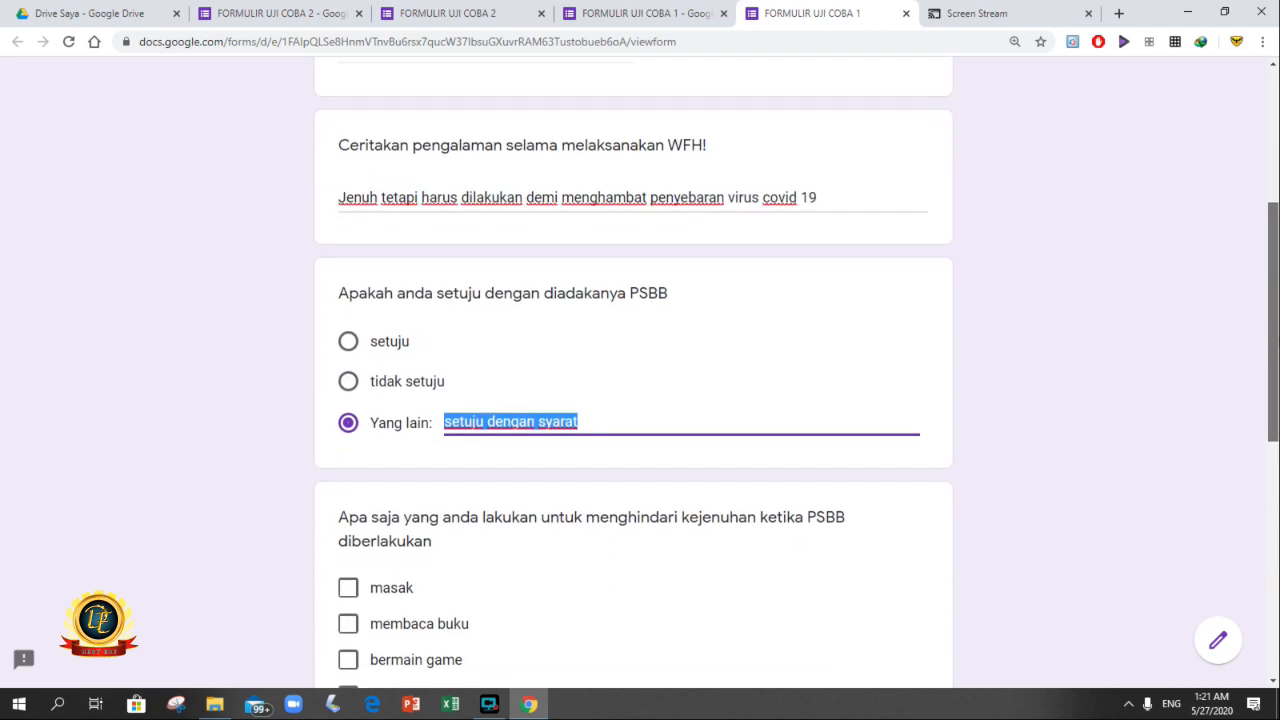
scroll(1270, 300, "down", 1)
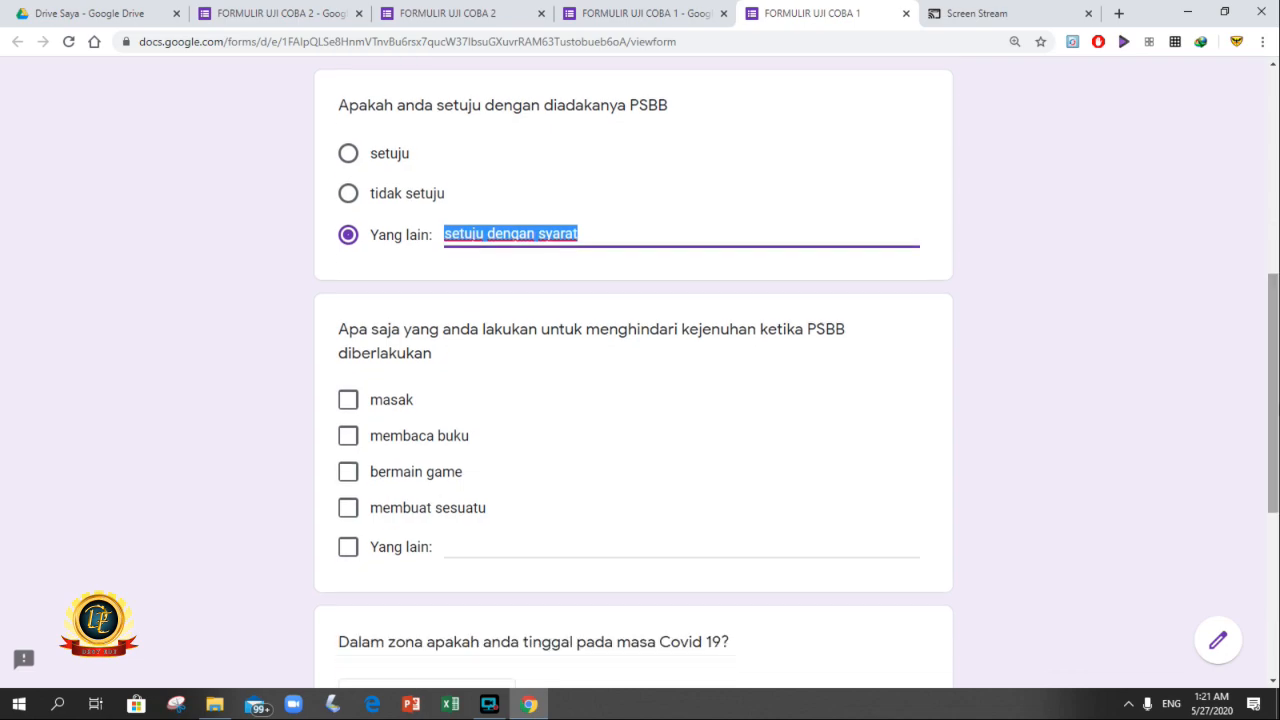
left_click(616, 16)
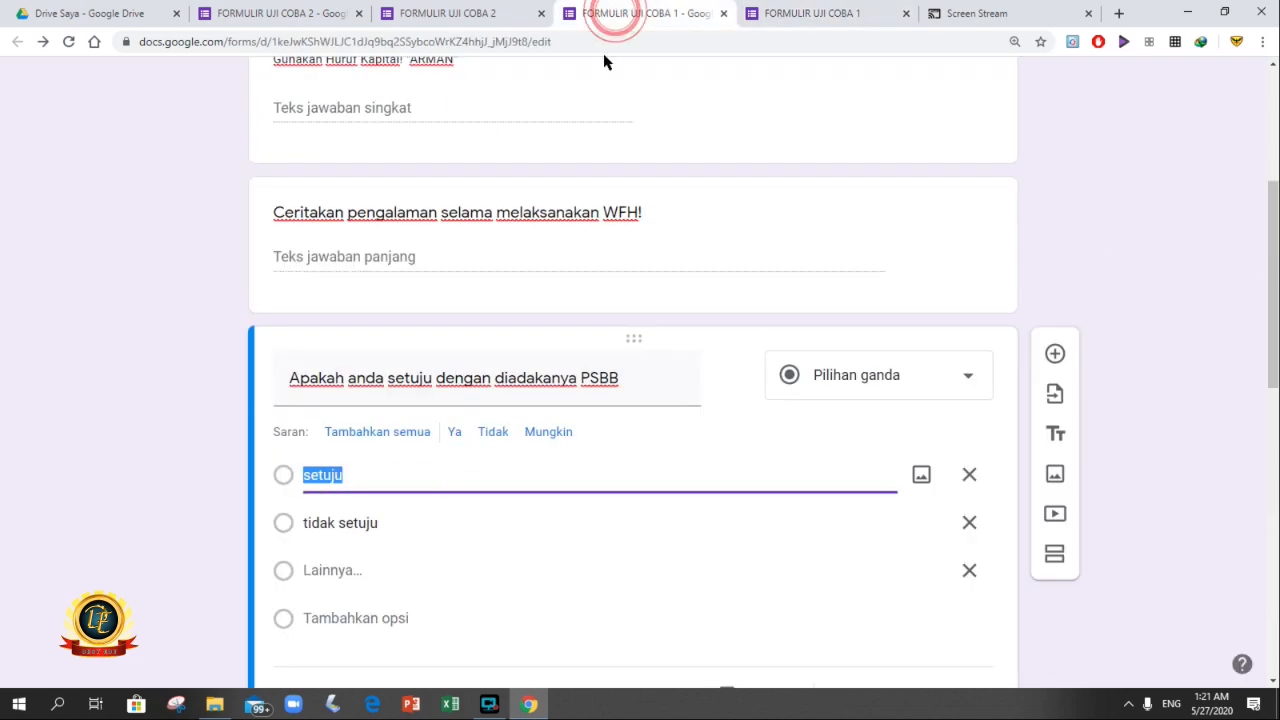
left_click_drag(1268, 230, 1266, 360)
left_click(737, 449)
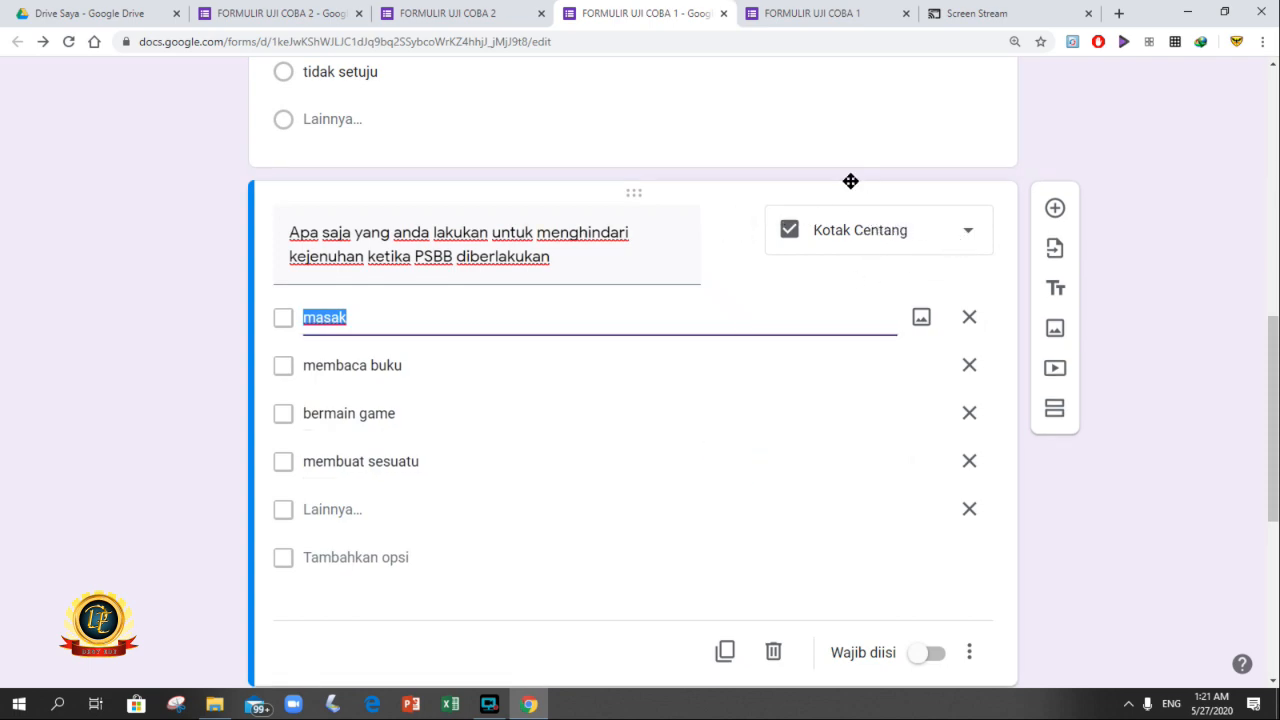
In the preview, tick masak, membaca buku, bermain game, membuat sesuatu and Yang lain, entering "bermain bersama keluarga dirumah" as the other answer.
left_click(784, 22)
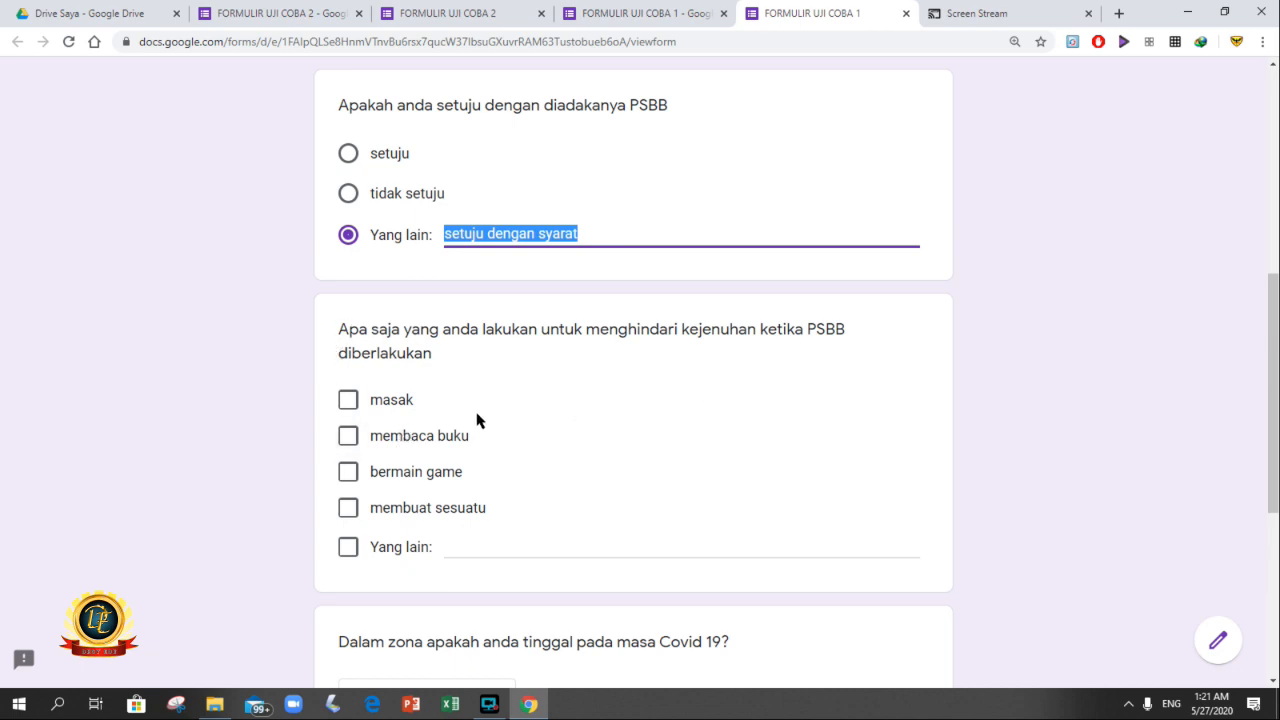
left_click(350, 406)
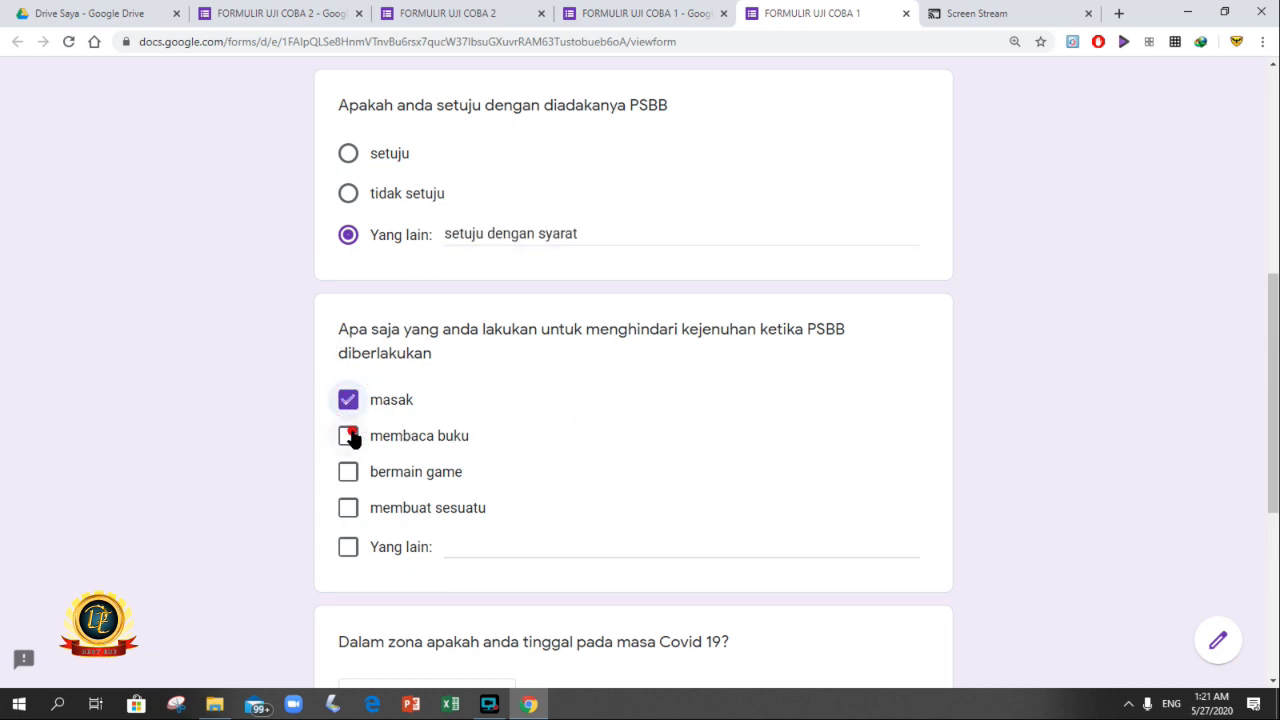
left_click(348, 435)
left_click(348, 474)
left_click(348, 510)
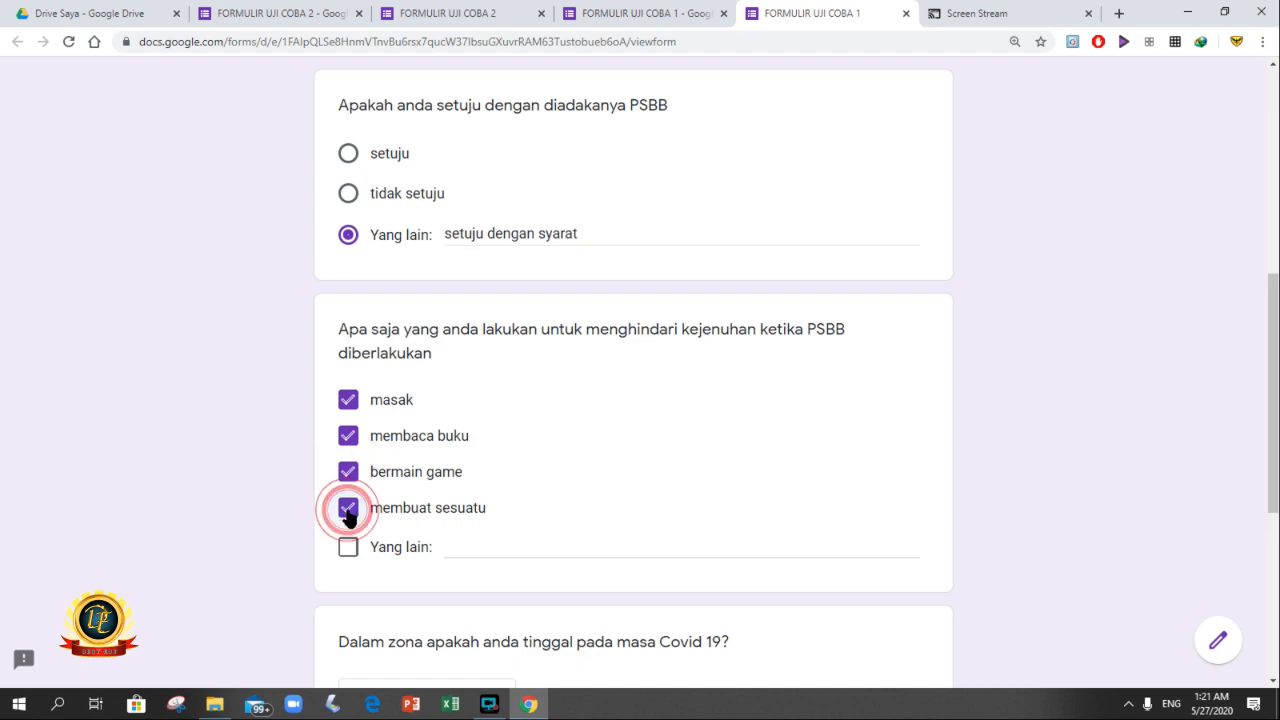
left_click(348, 549)
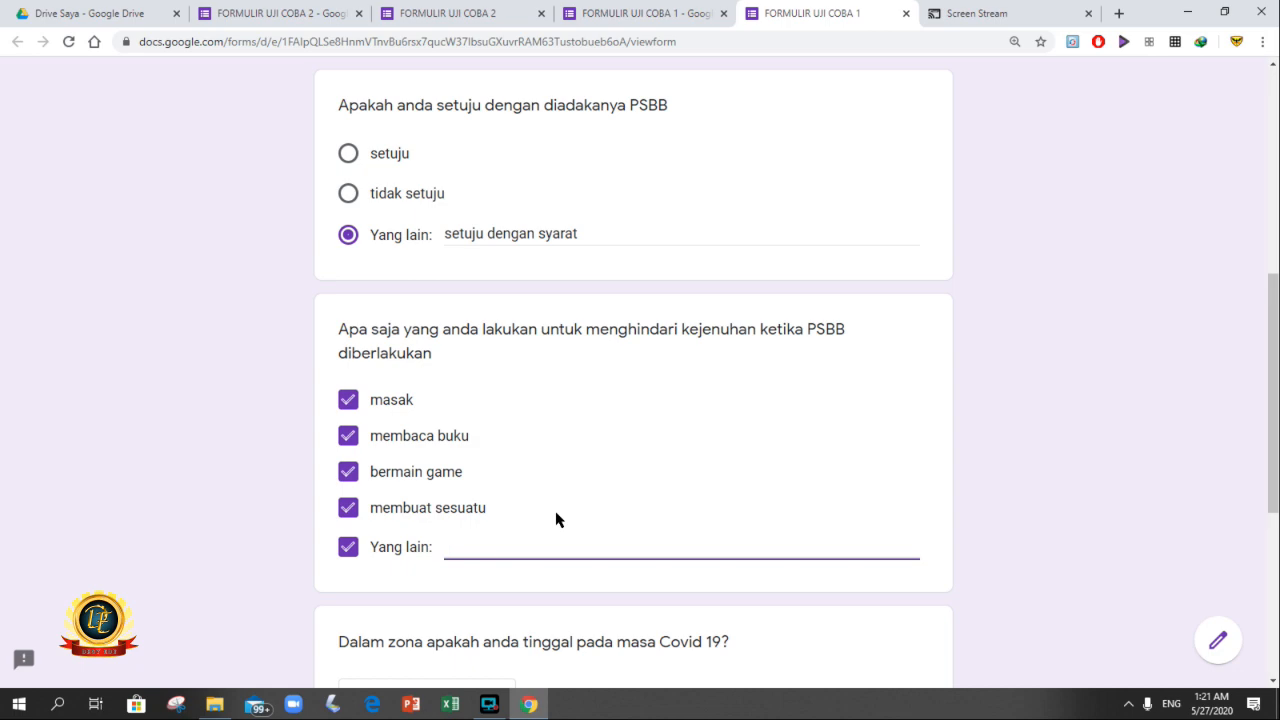
type("main bersama ")
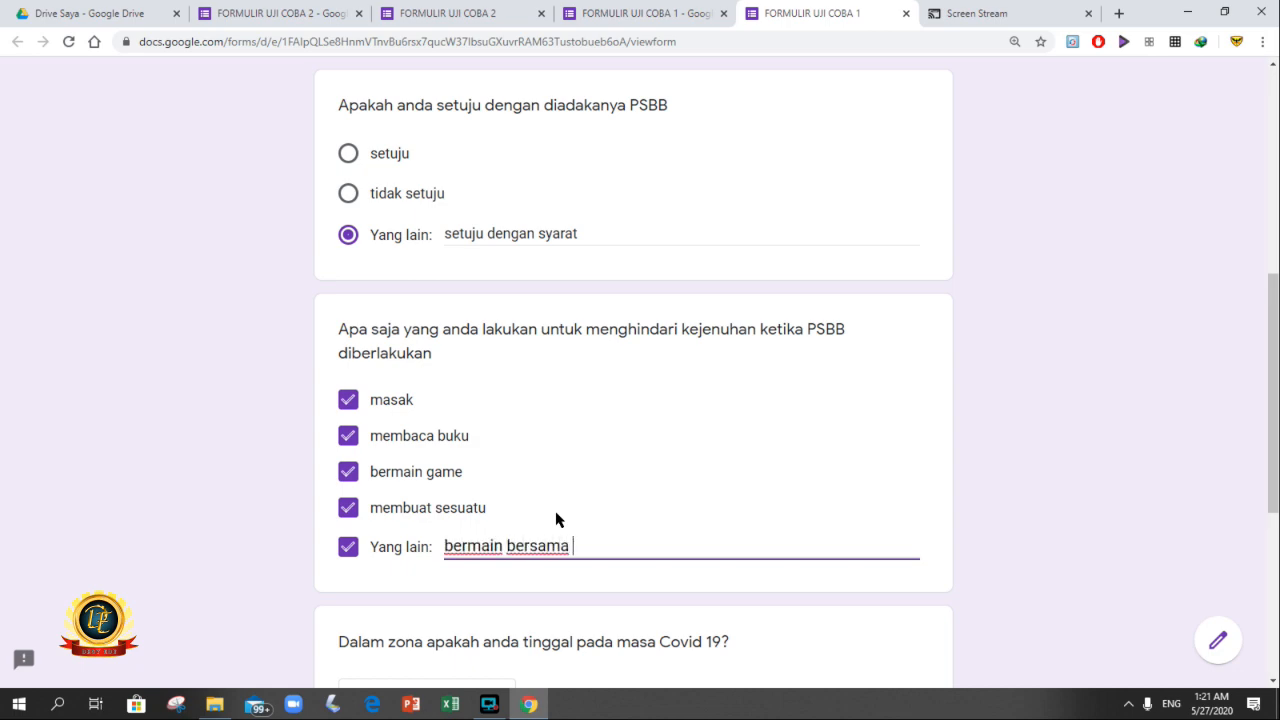
type("keluarga dirumah")
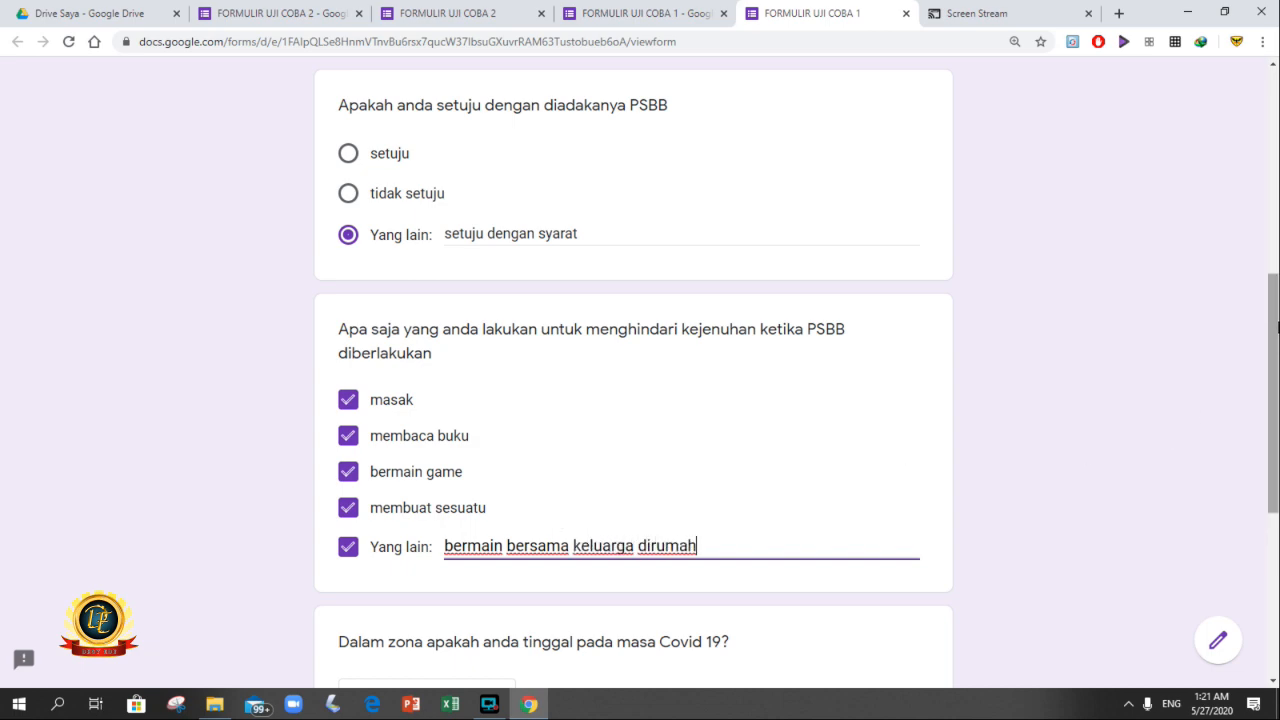
Untick masak, membaca buku and bermain game in the question about avoiding boredom, keeping membuat sesuatu and Yang lain.
mouse_move(1274, 324)
left_mouse_down()
mouse_move(1274, 367)
mouse_move(1274, 344)
left_mouse_up()
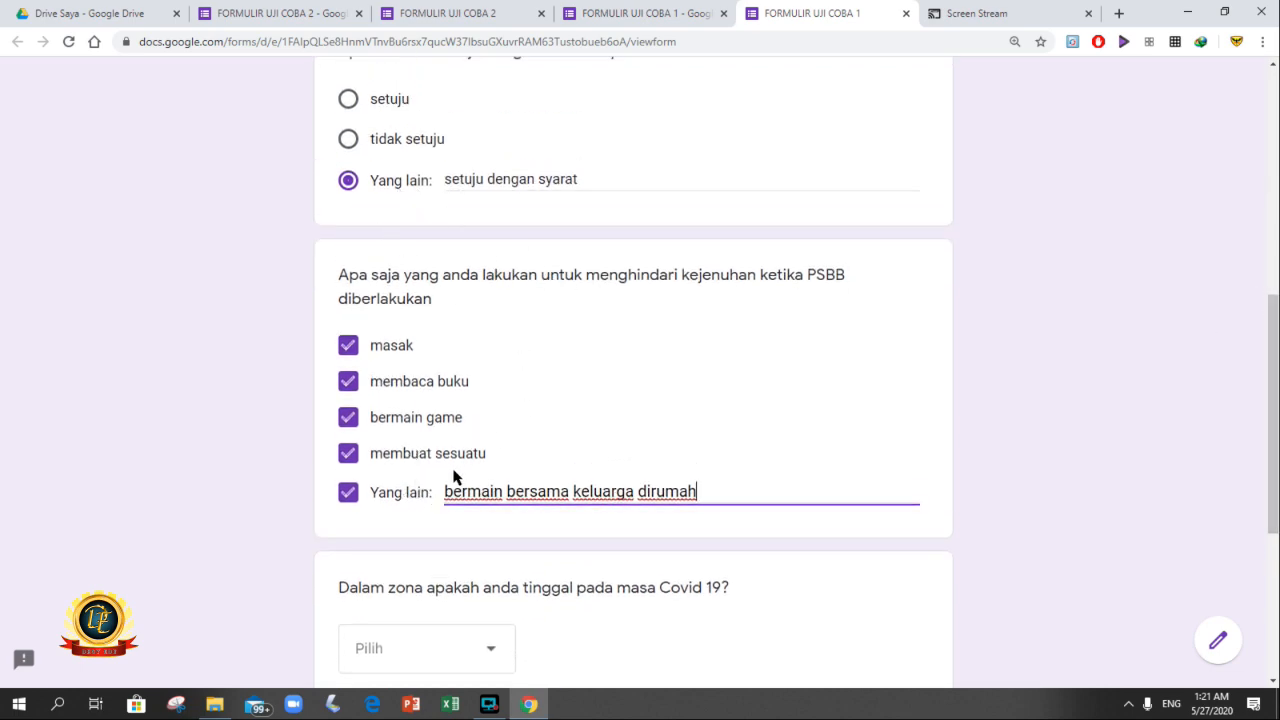
left_click_drag(449, 493, 703, 494)
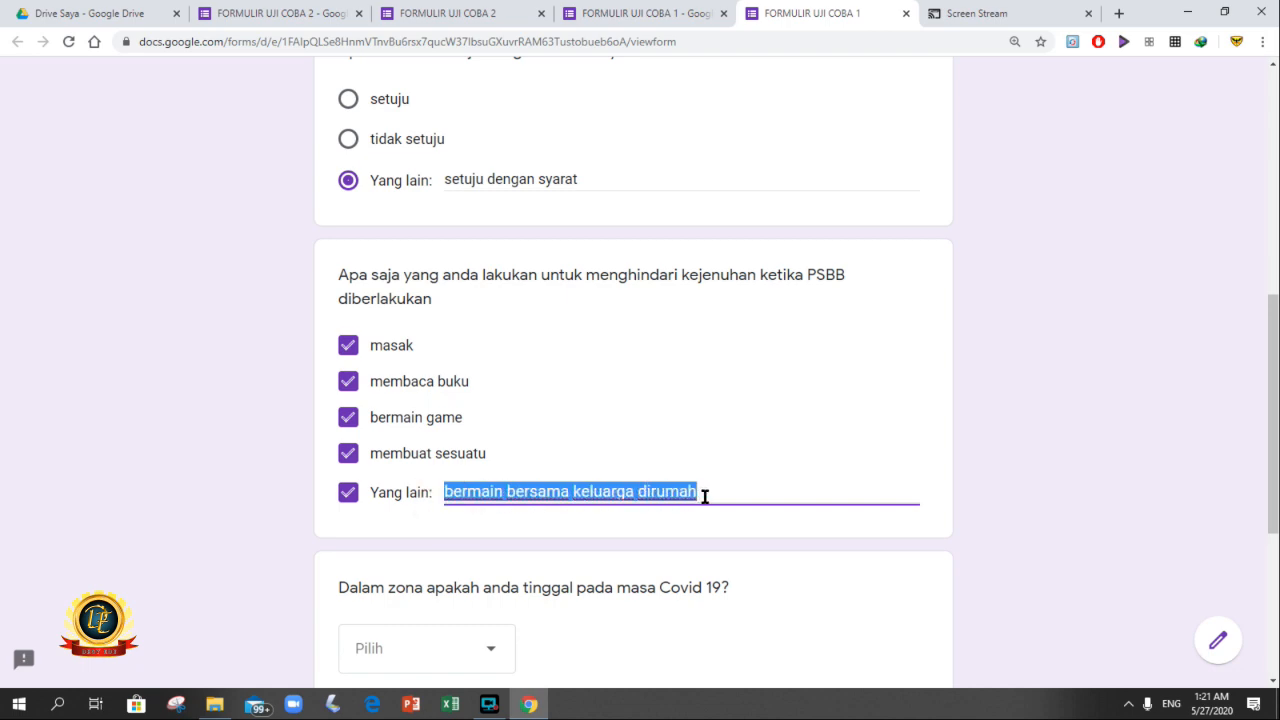
left_click(347, 346)
left_click(347, 381)
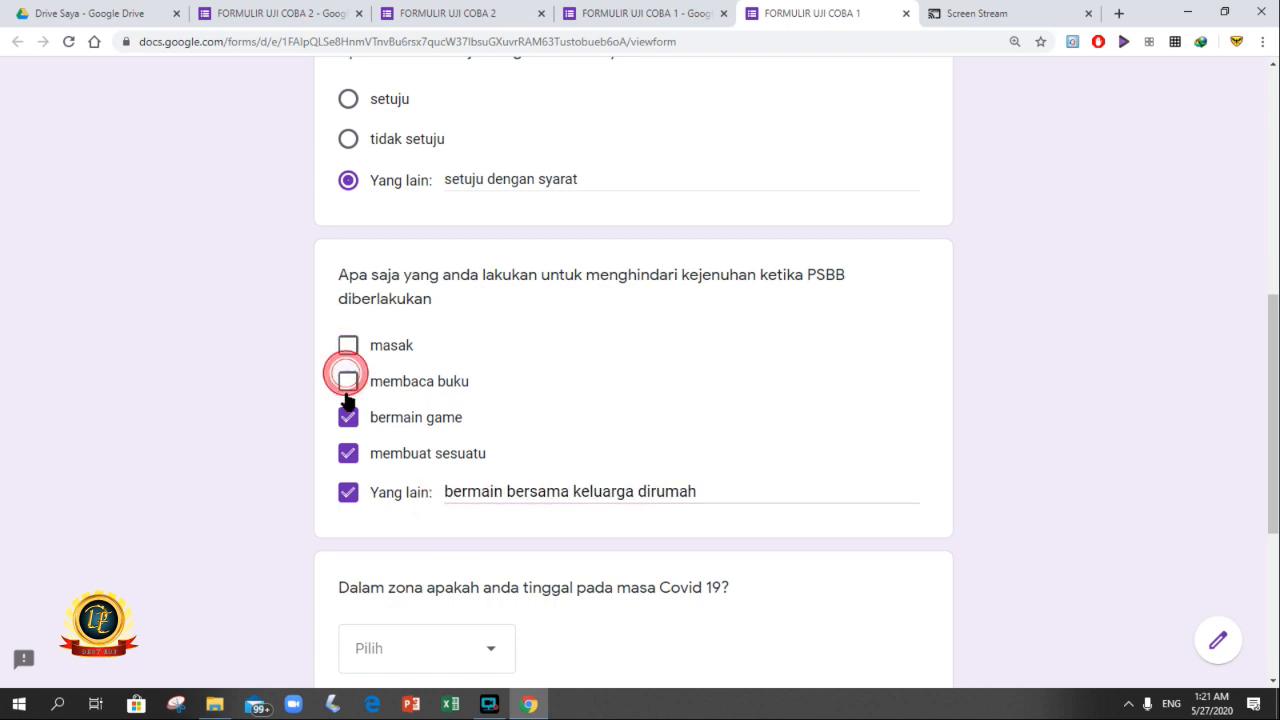
left_click(347, 415)
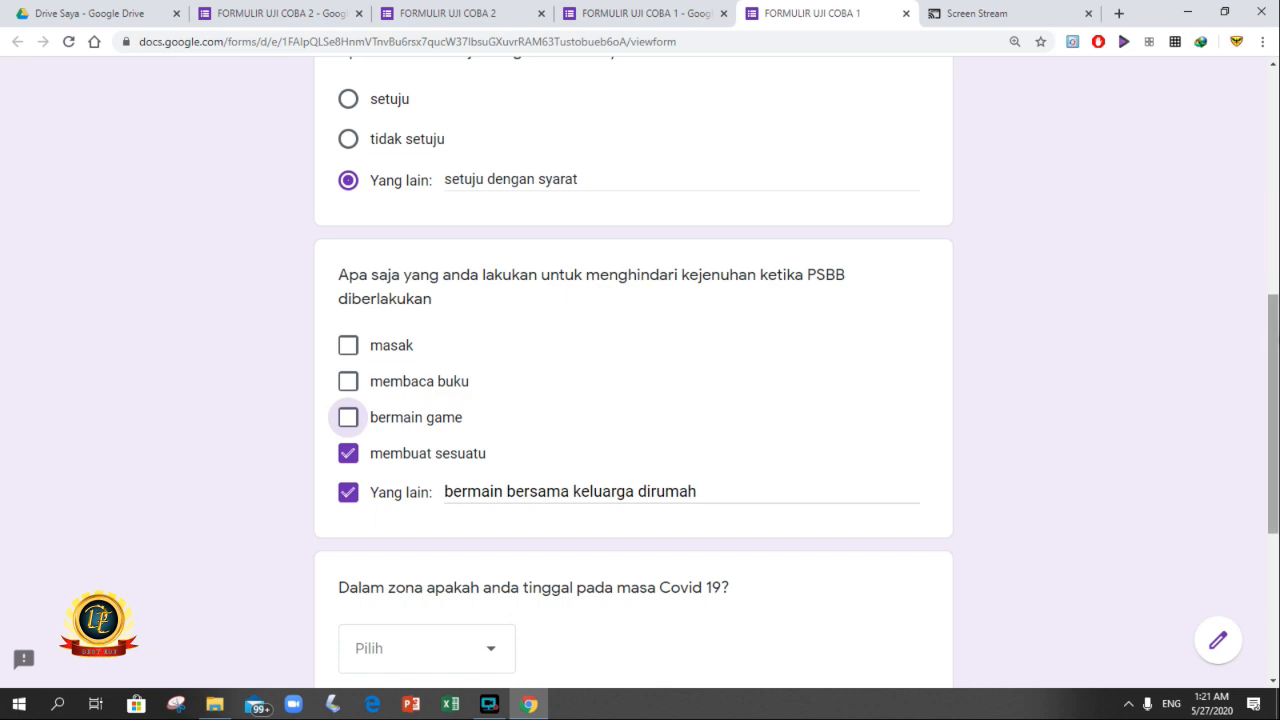
Select the Covid 19 zone question in the form editor to check its question type and options.
left_click_drag(1275, 325, 1276, 380)
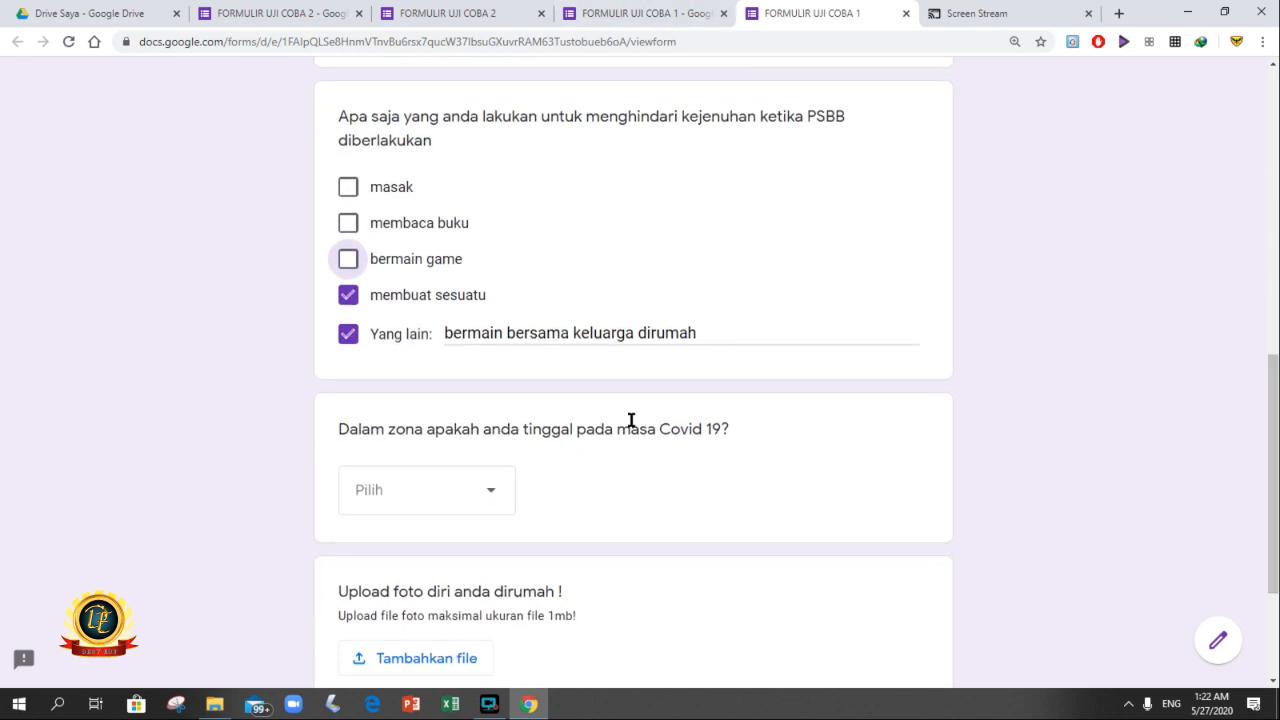
left_click(634, 12)
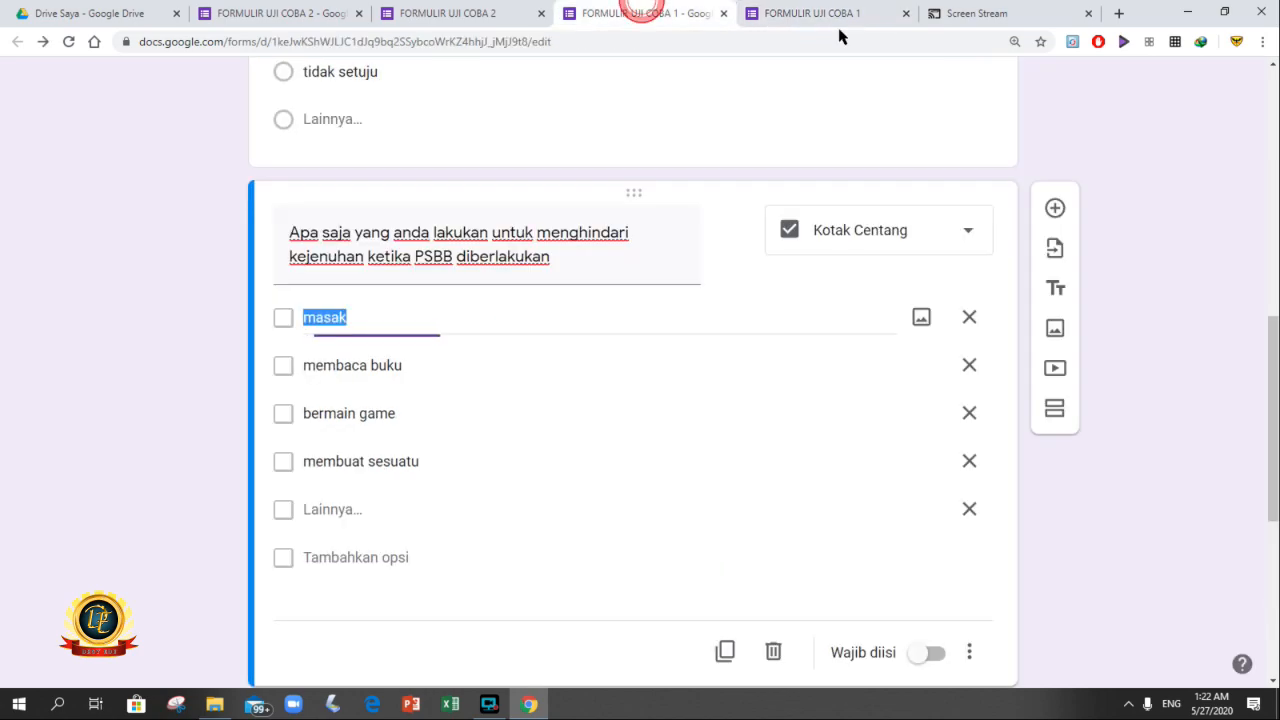
left_click_drag(1272, 380, 1272, 422)
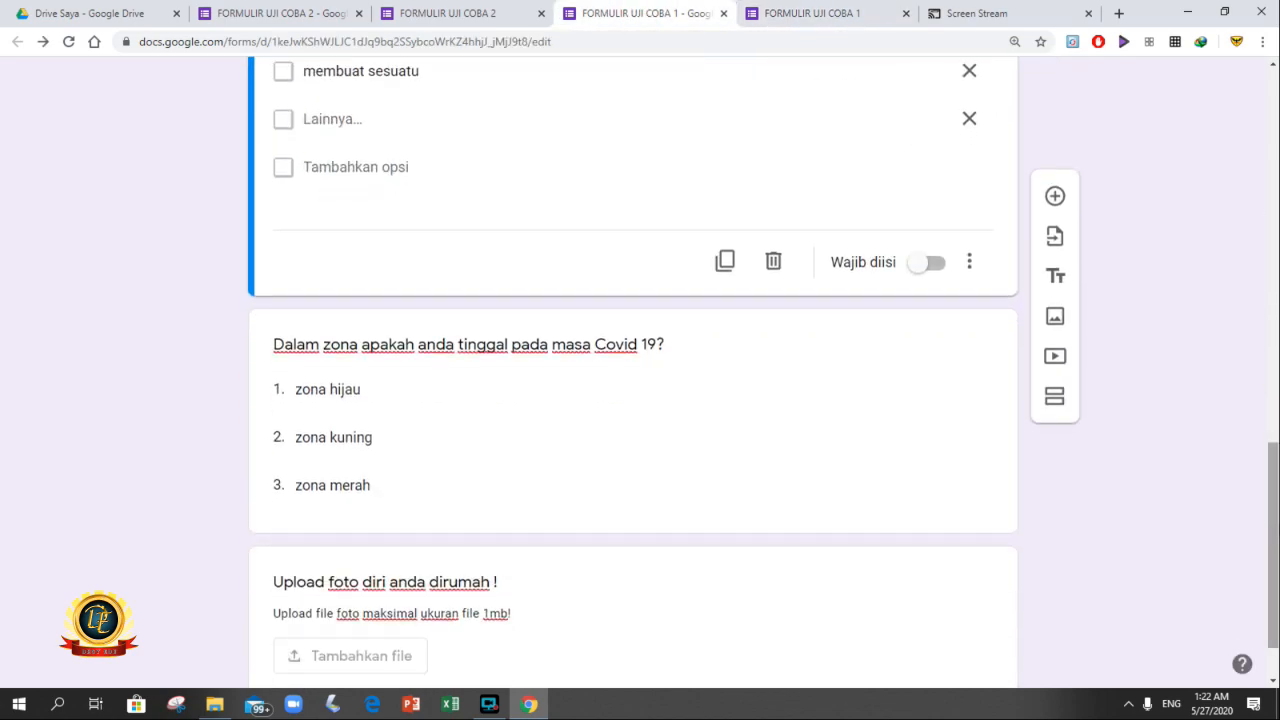
left_click(740, 420)
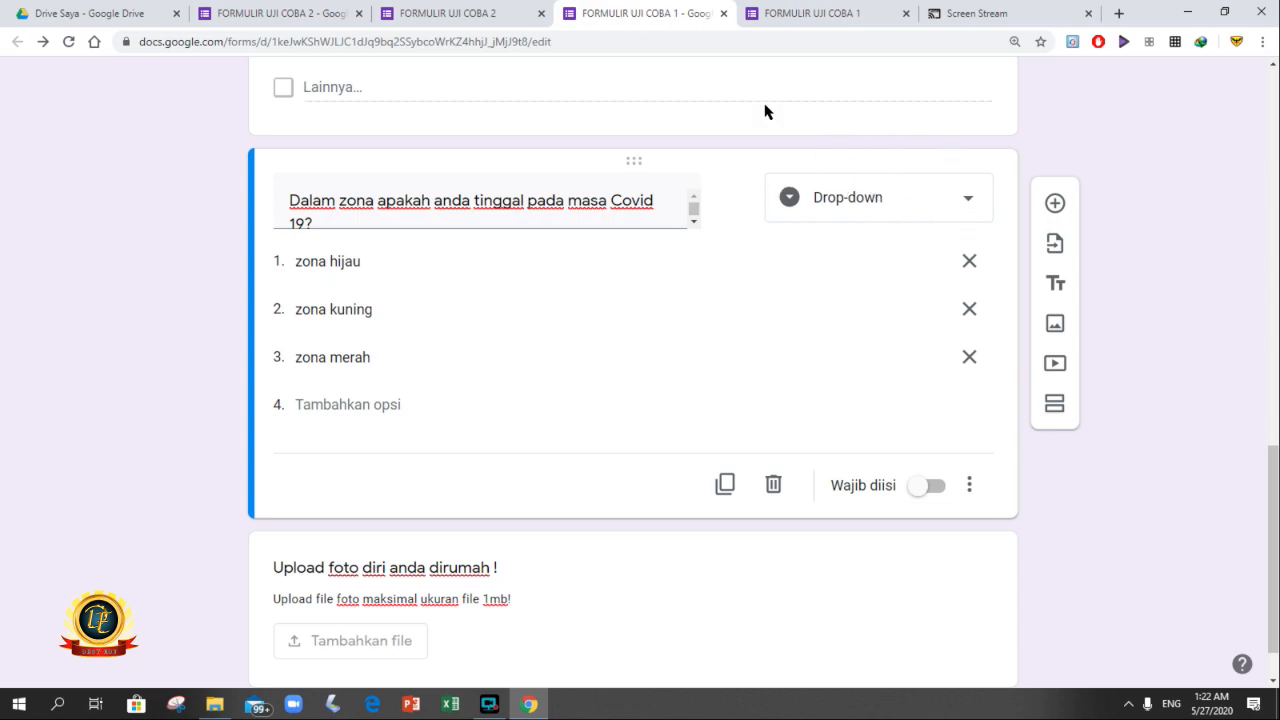
Expand the Covid 19 zone choices in the preview and compare them with the options defined in the editor.
left_click(816, 10)
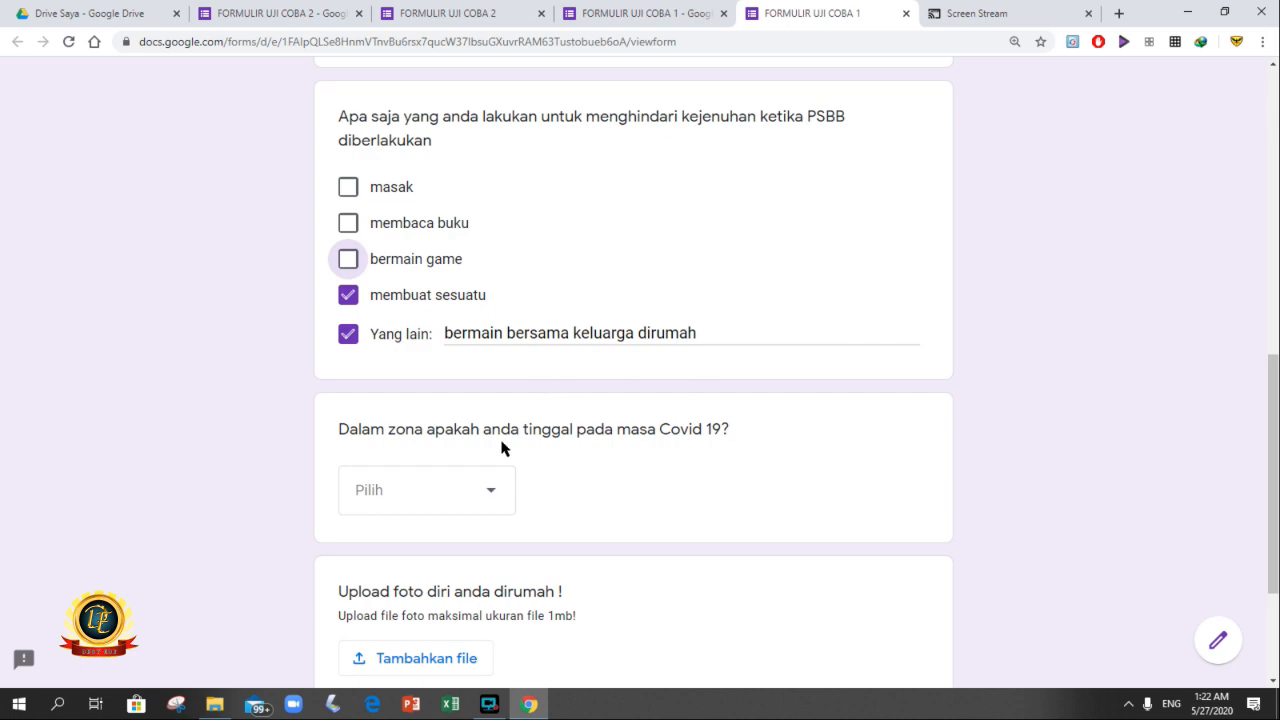
left_click(498, 491)
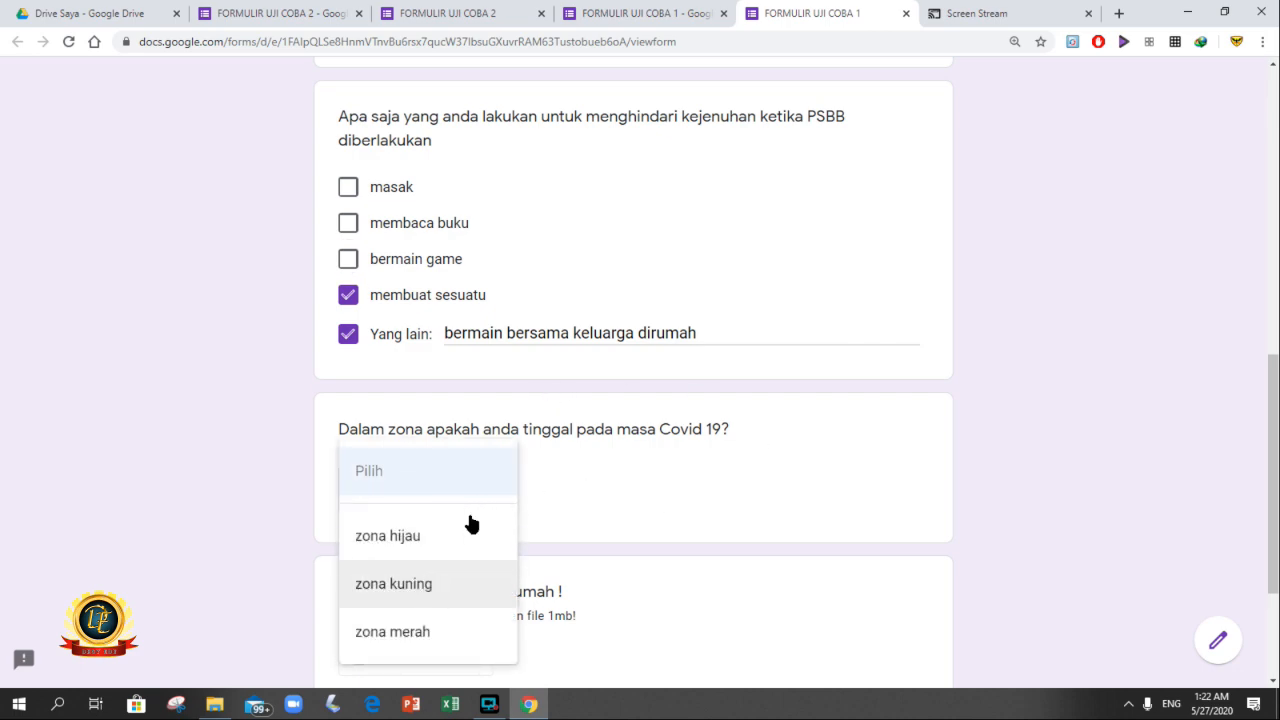
left_click(646, 13)
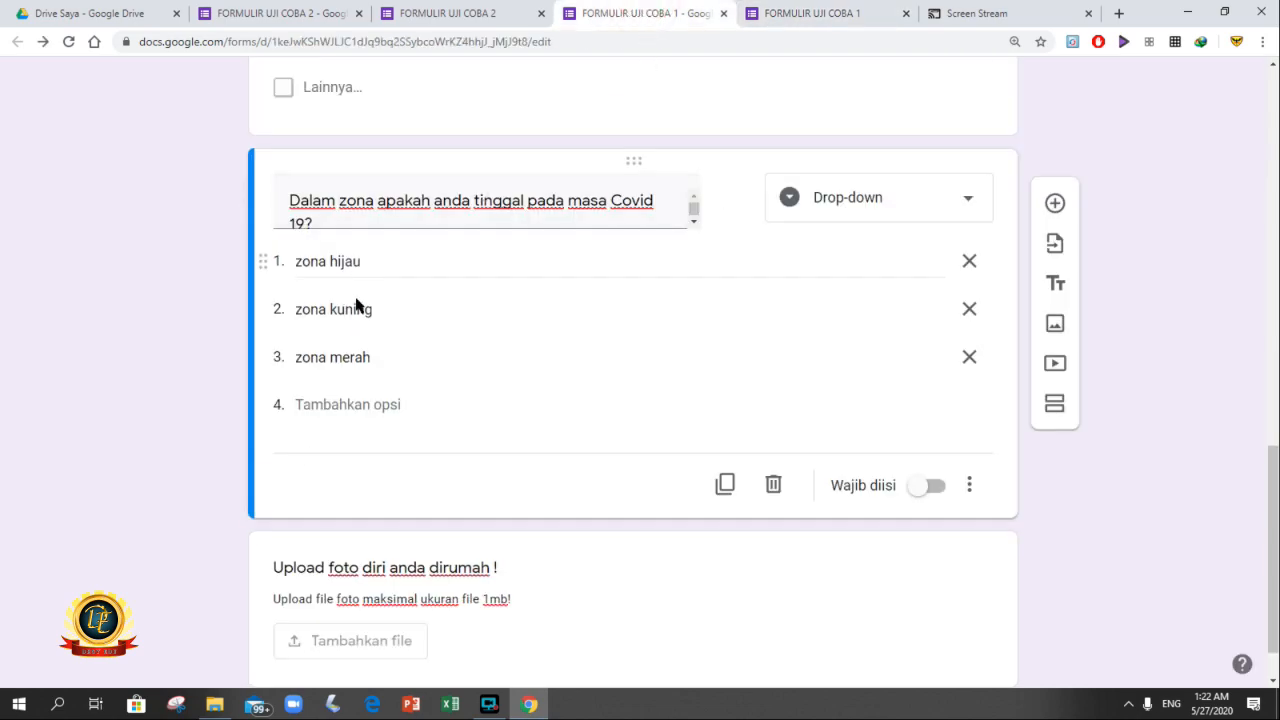
left_click(777, 11)
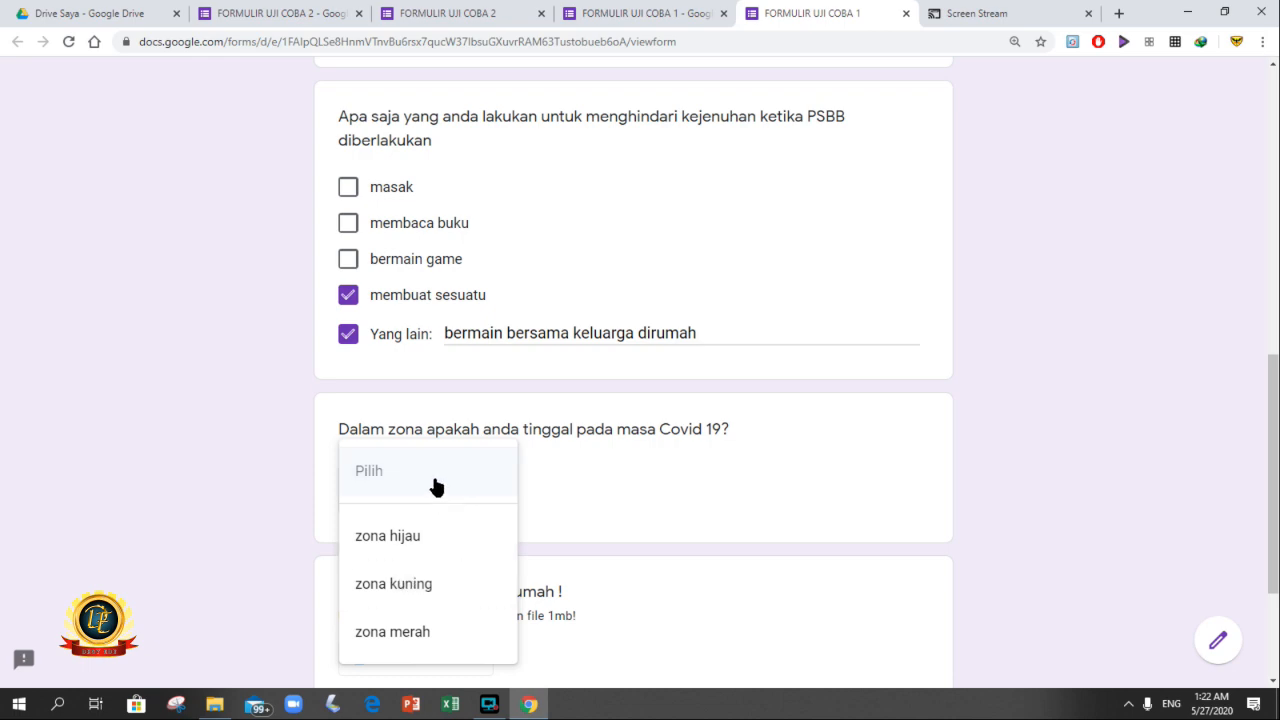
In the preview, try zona kuning and zona merah for the Covid 19 zone question, ending on zona kuning.
left_click(418, 592)
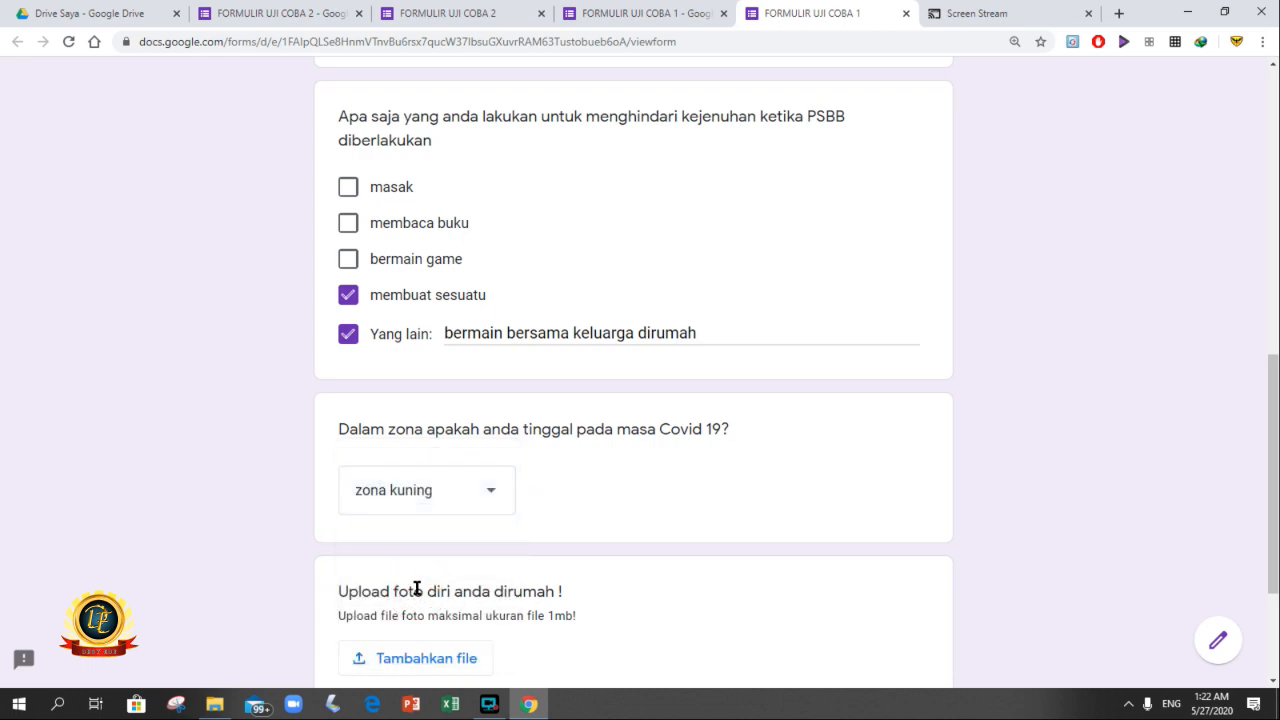
left_click(492, 493)
left_click(417, 552)
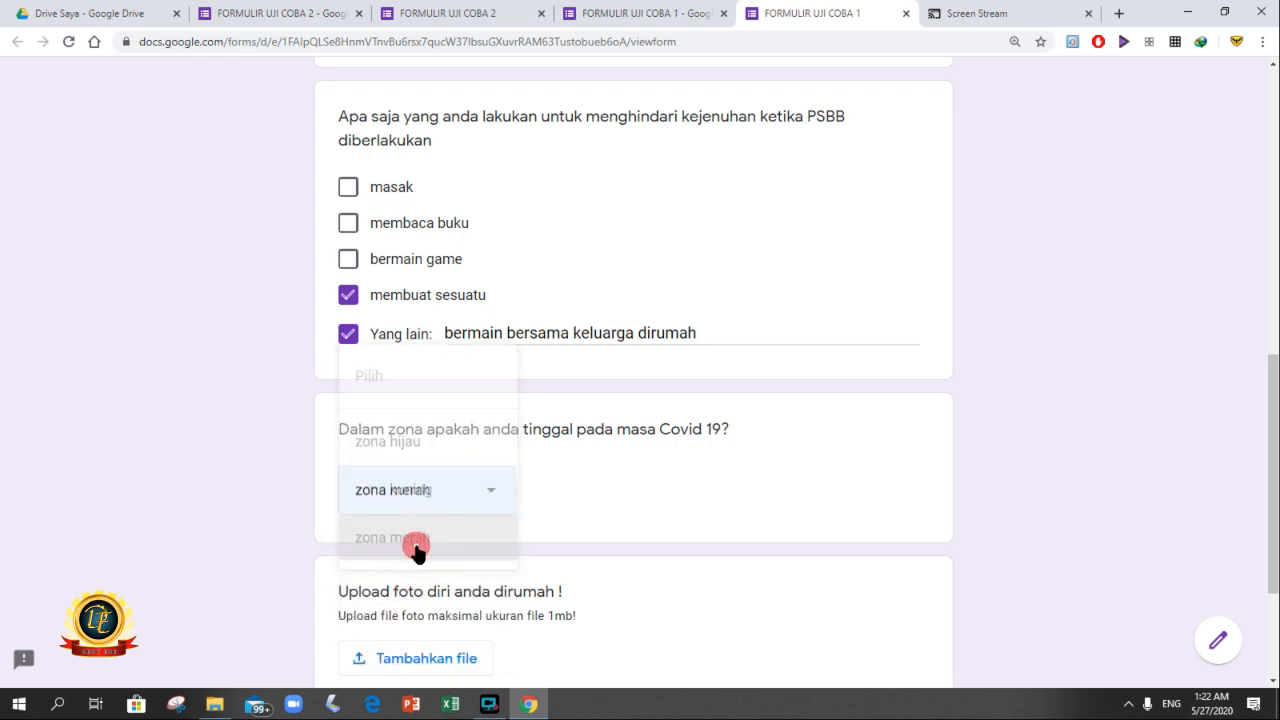
left_click(486, 492)
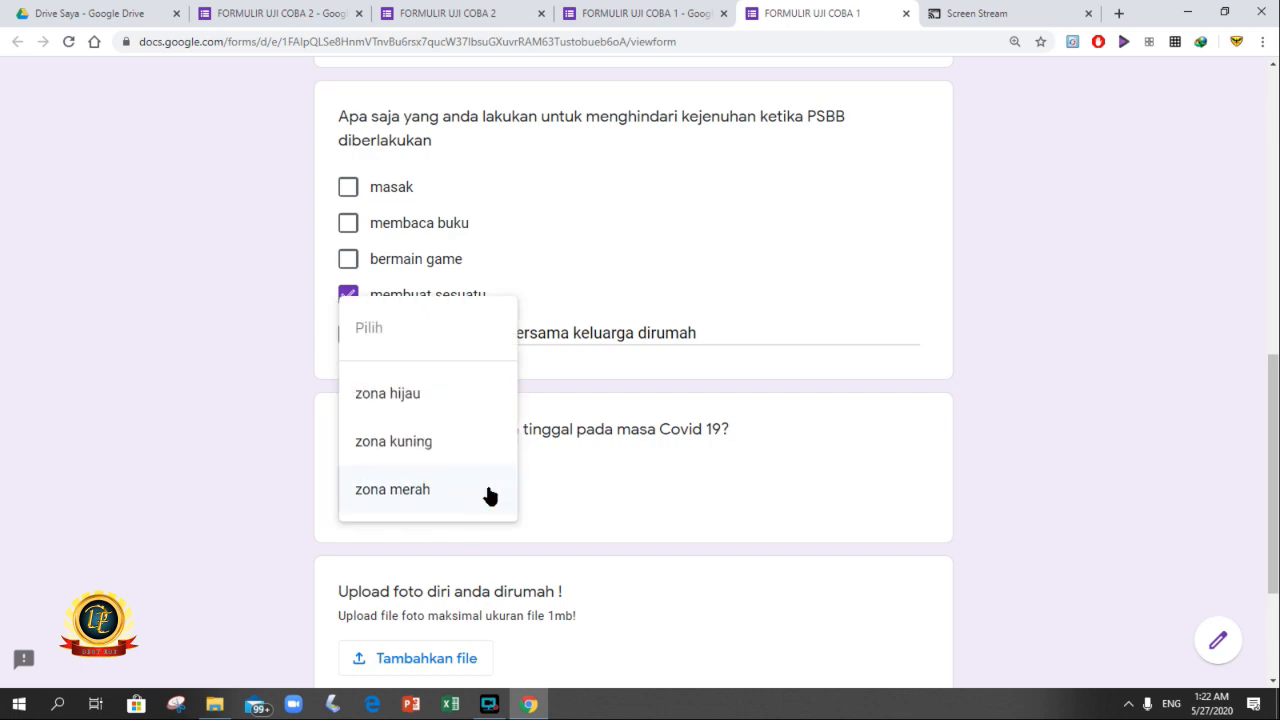
left_click(455, 446)
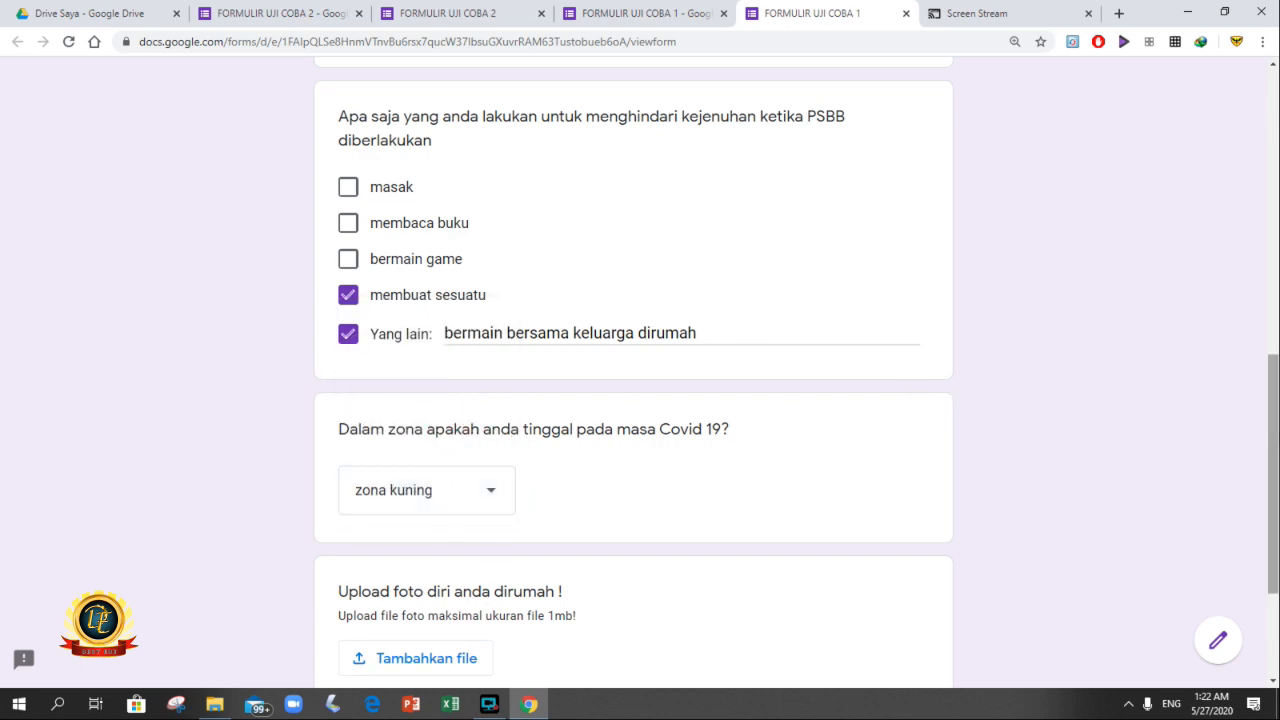
scroll(603, 348, "up", 5)
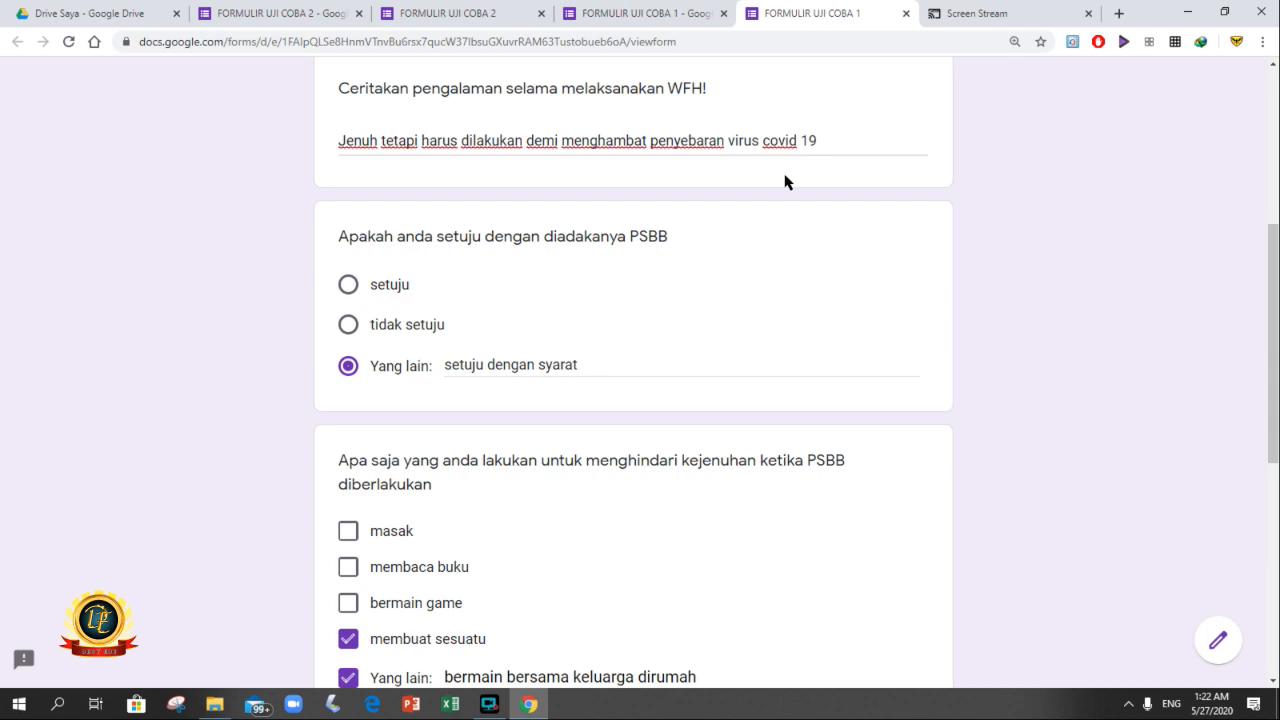
left_click_drag(1271, 264, 1271, 400)
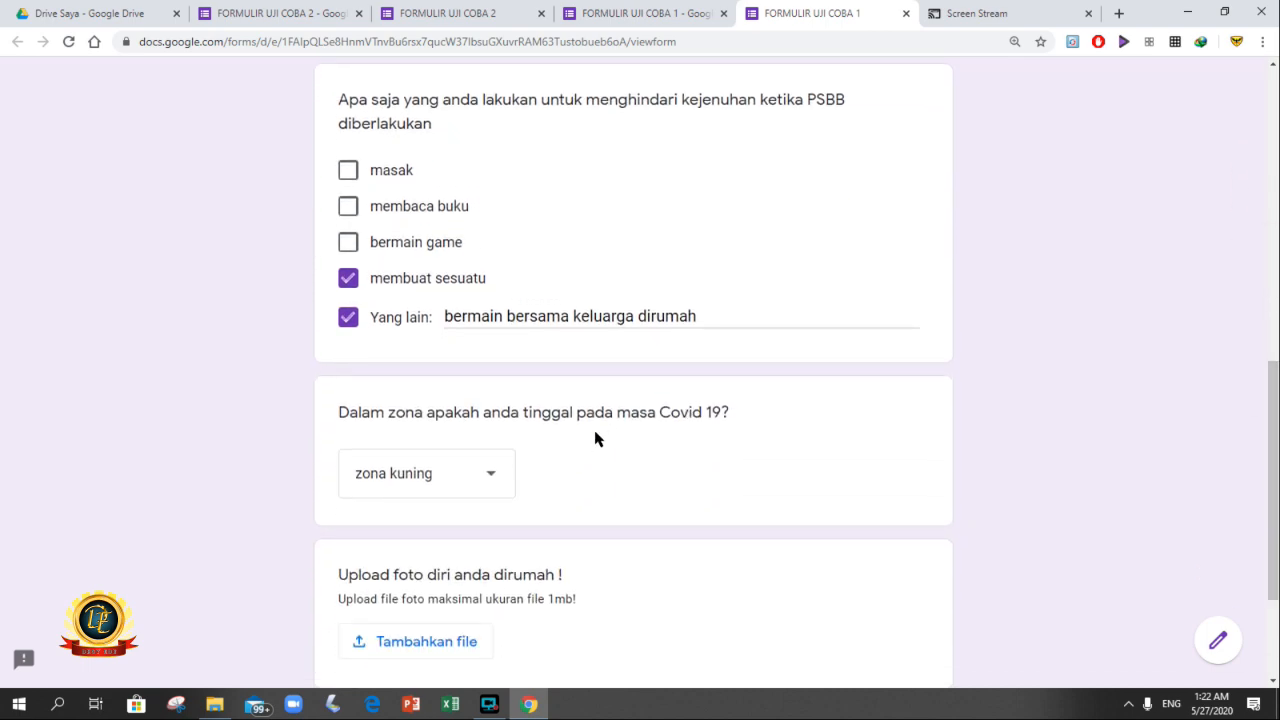
left_click(497, 474)
left_click(452, 478)
Upload SAZUKE.png from the DEISGN folder as the answer to the home photo question.
scroll(1272, 480, "down", 2)
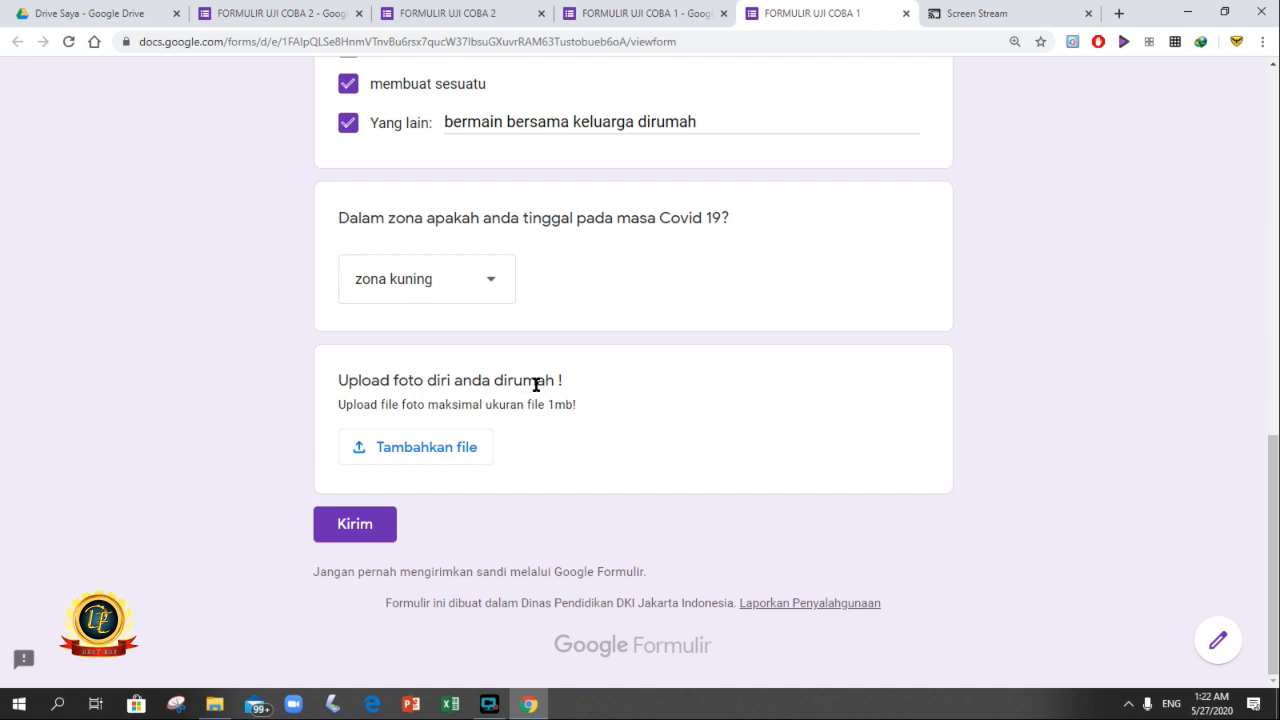
left_click(440, 457)
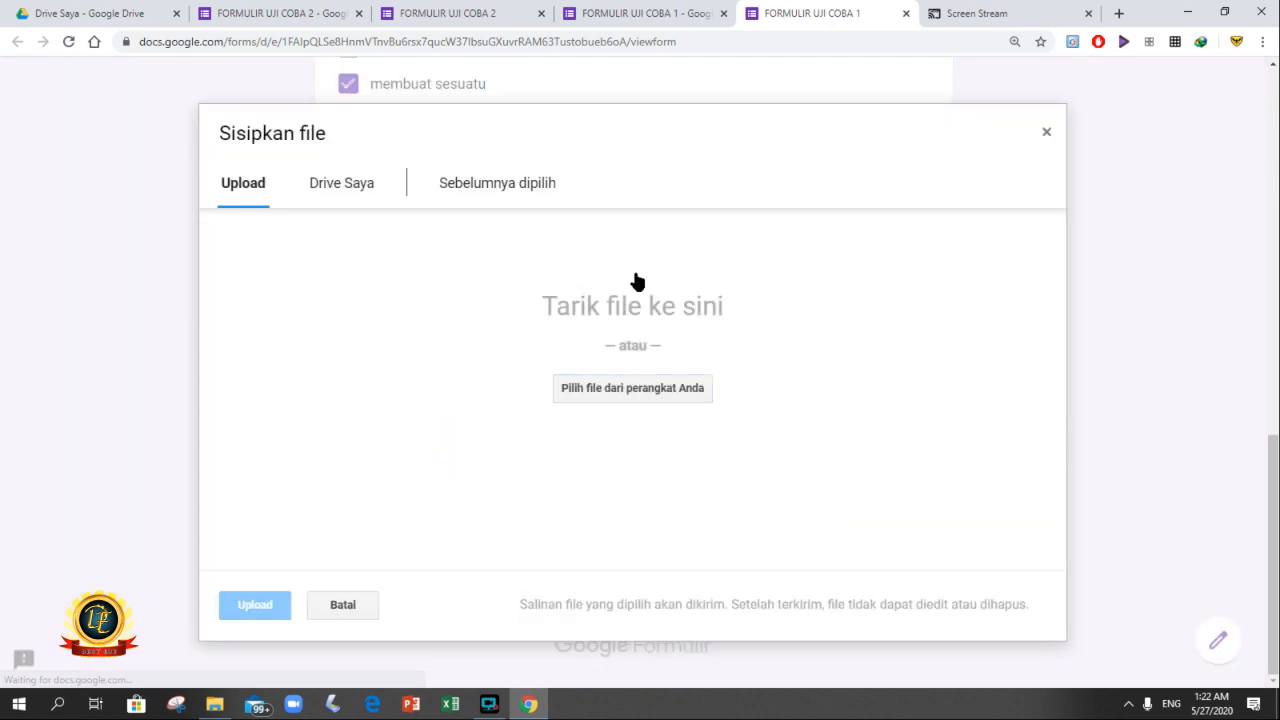
left_click(605, 392)
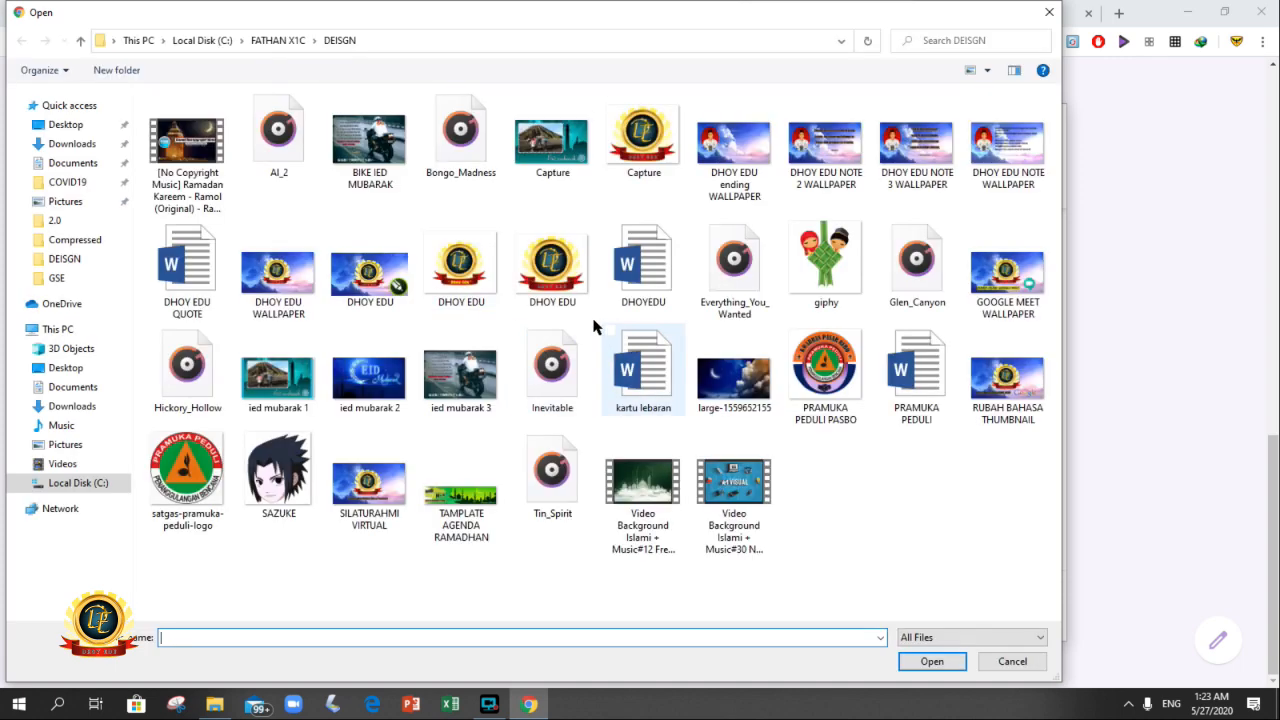
left_click(288, 450)
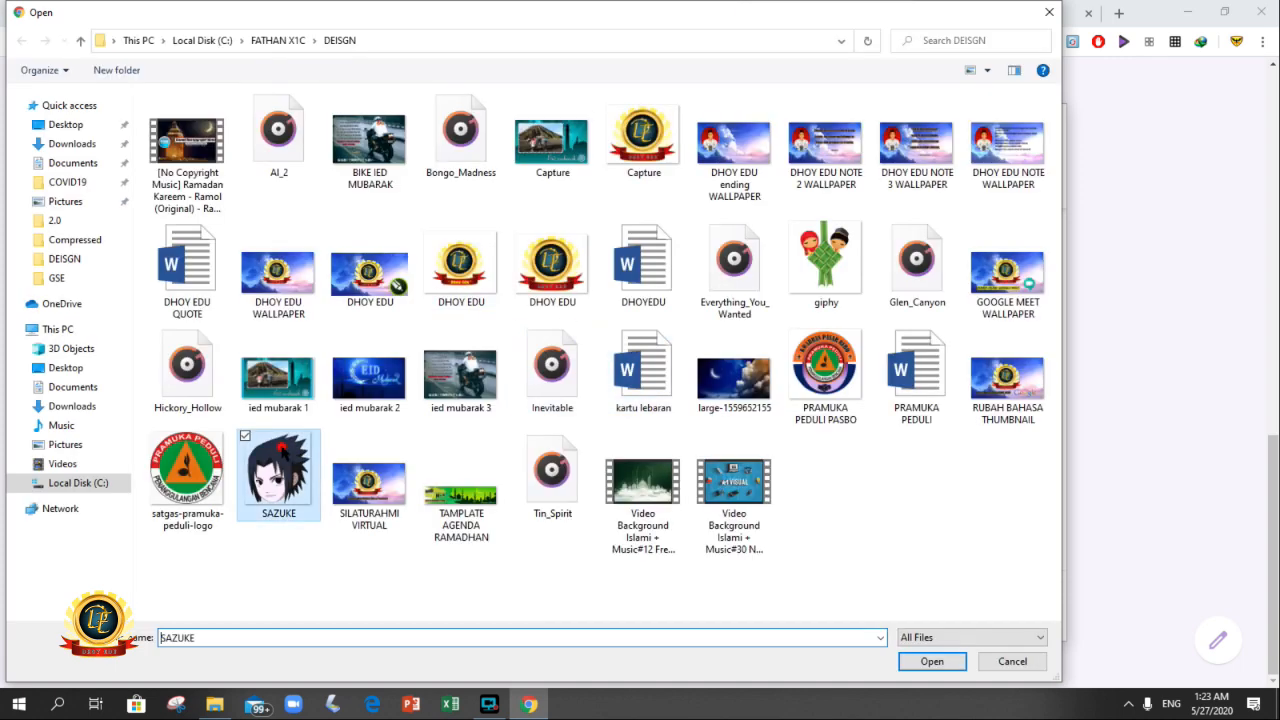
left_click(931, 662)
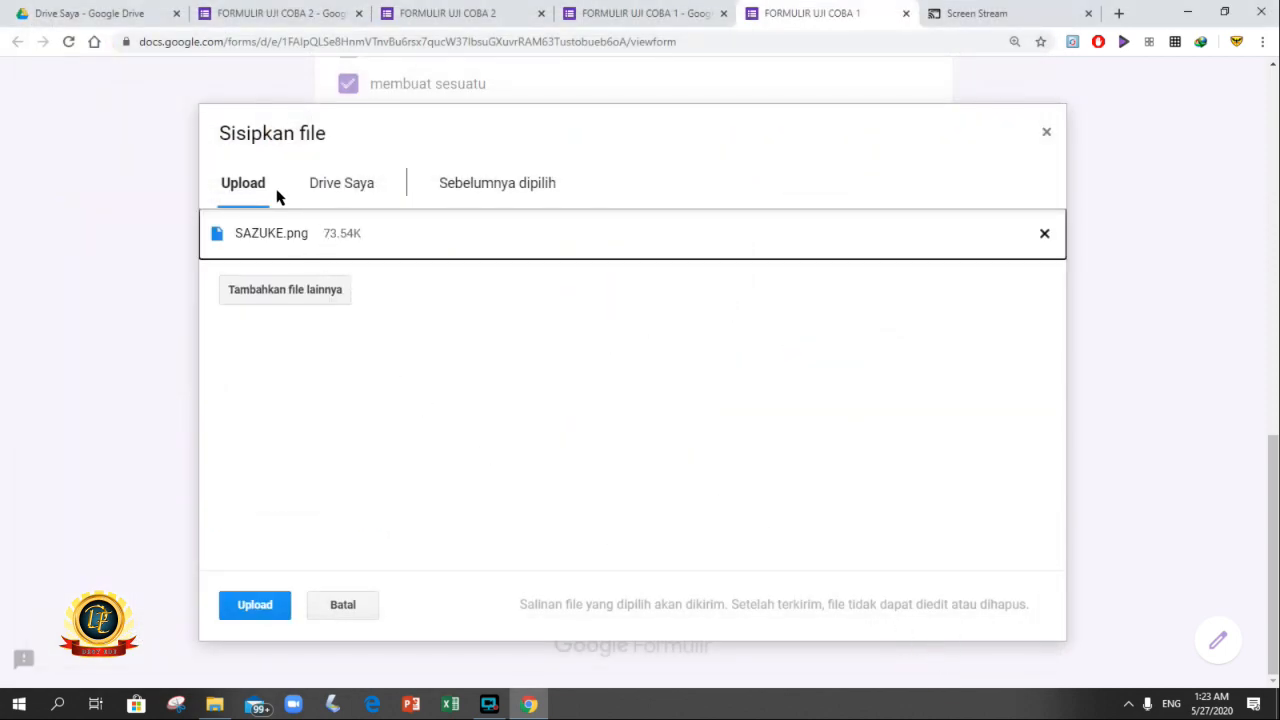
left_click(251, 604)
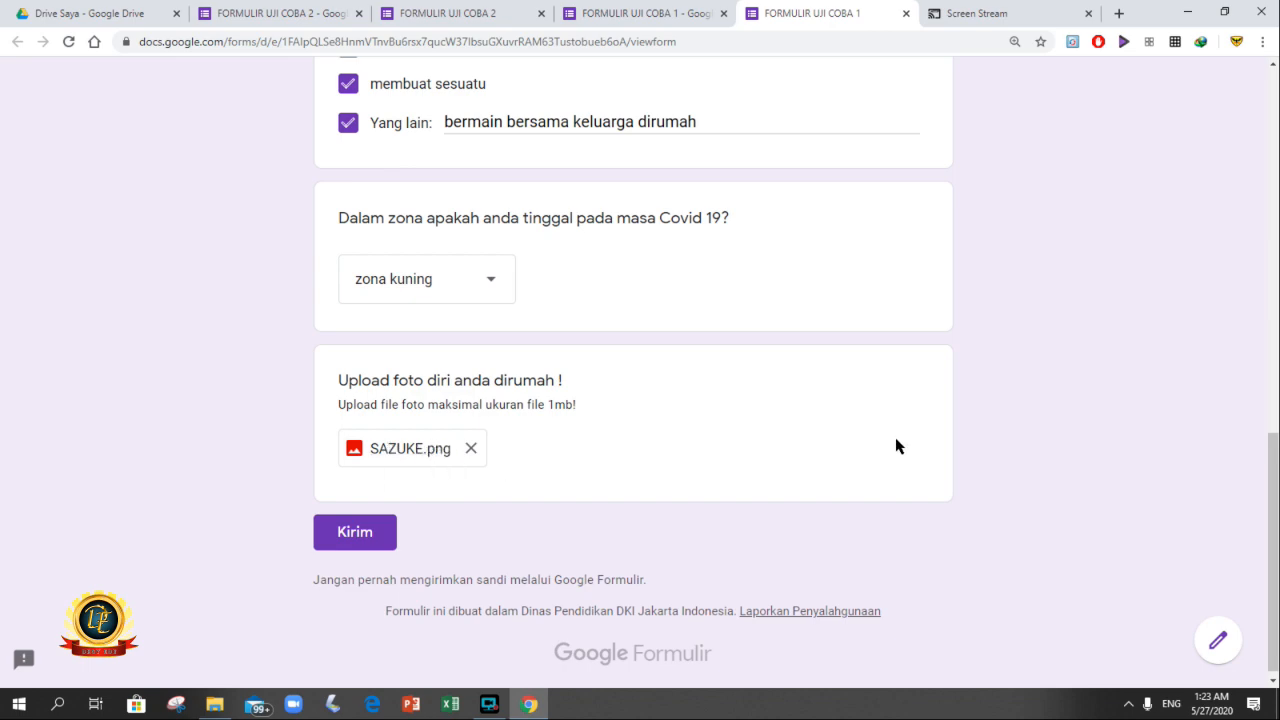
Clear the answer to the Nama question to test that it is required.
left_click_drag(1274, 506, 1275, 77)
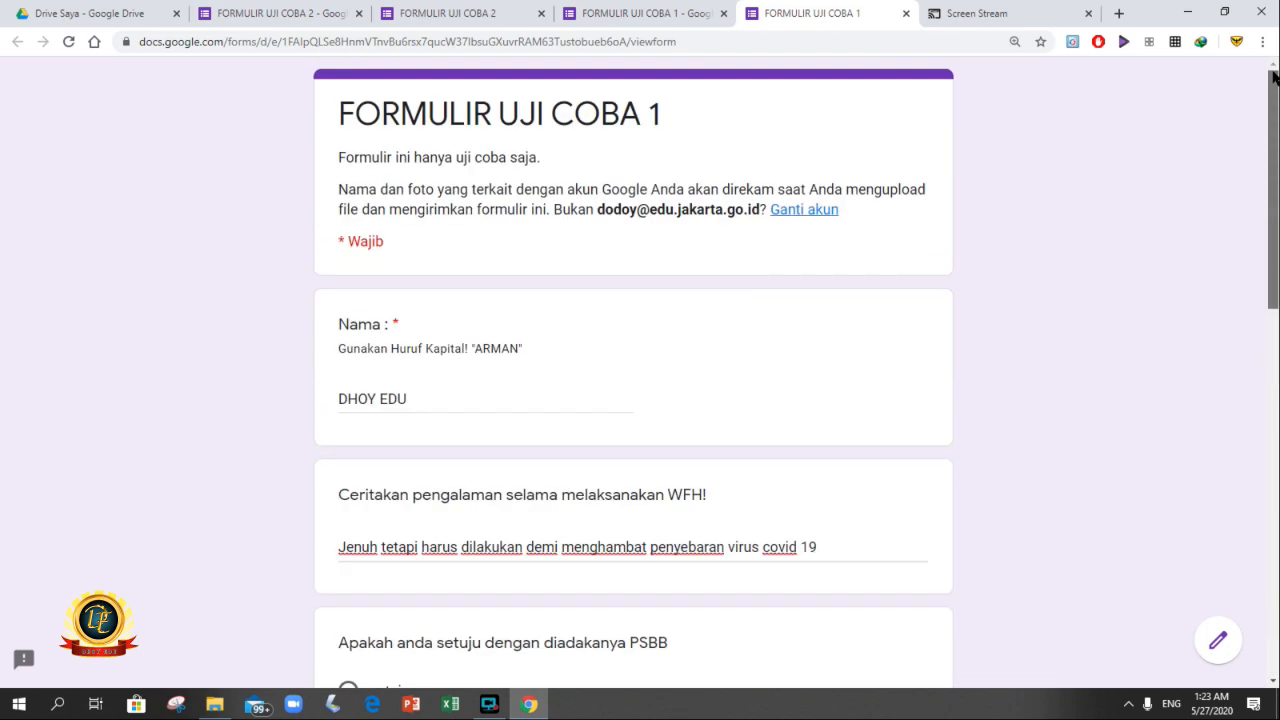
mouse_move(1273, 138)
left_mouse_down()
mouse_move(1273, 178)
mouse_move(1275, 142)
left_mouse_up()
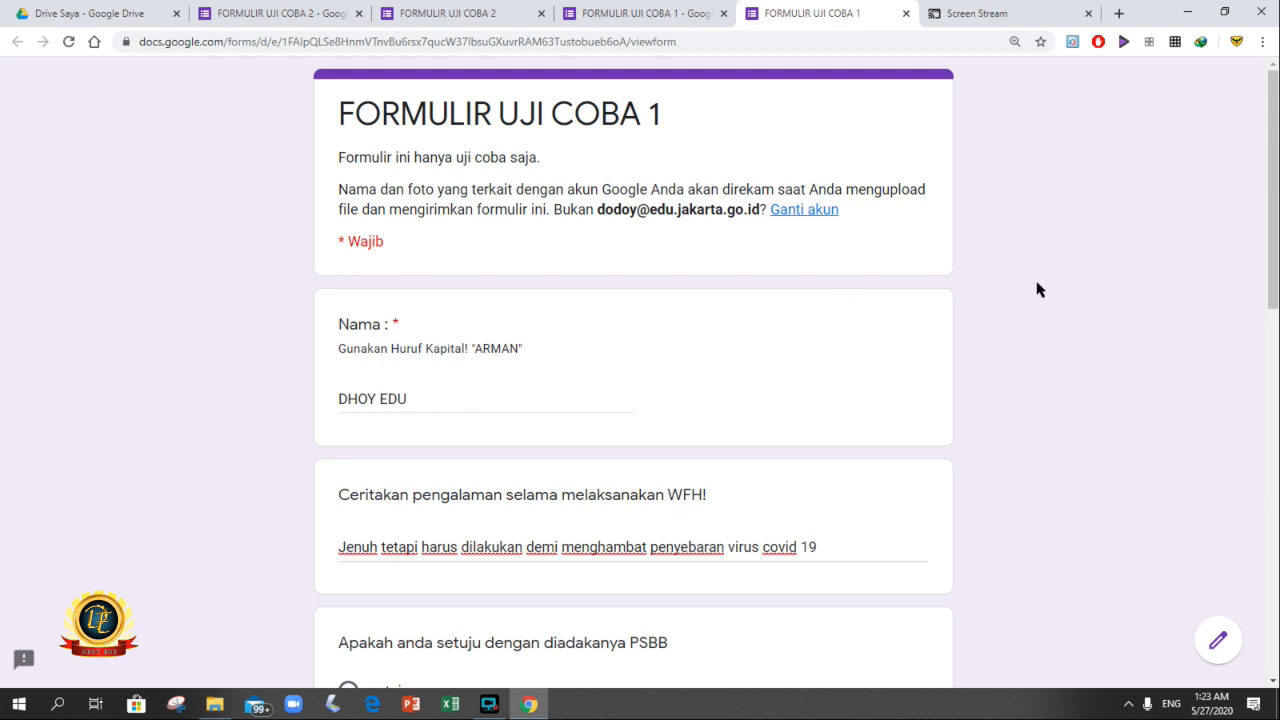
left_click_drag(1275, 228, 1275, 248)
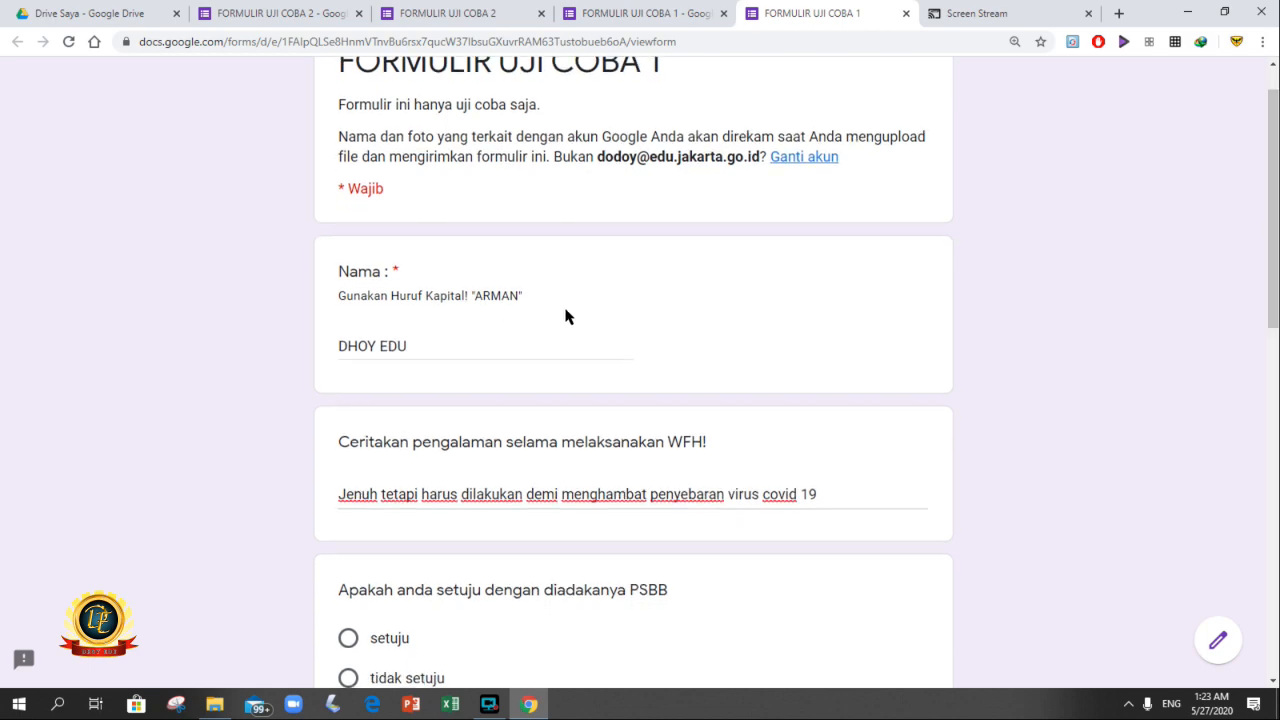
double_click(426, 346)
key("BackSpace")
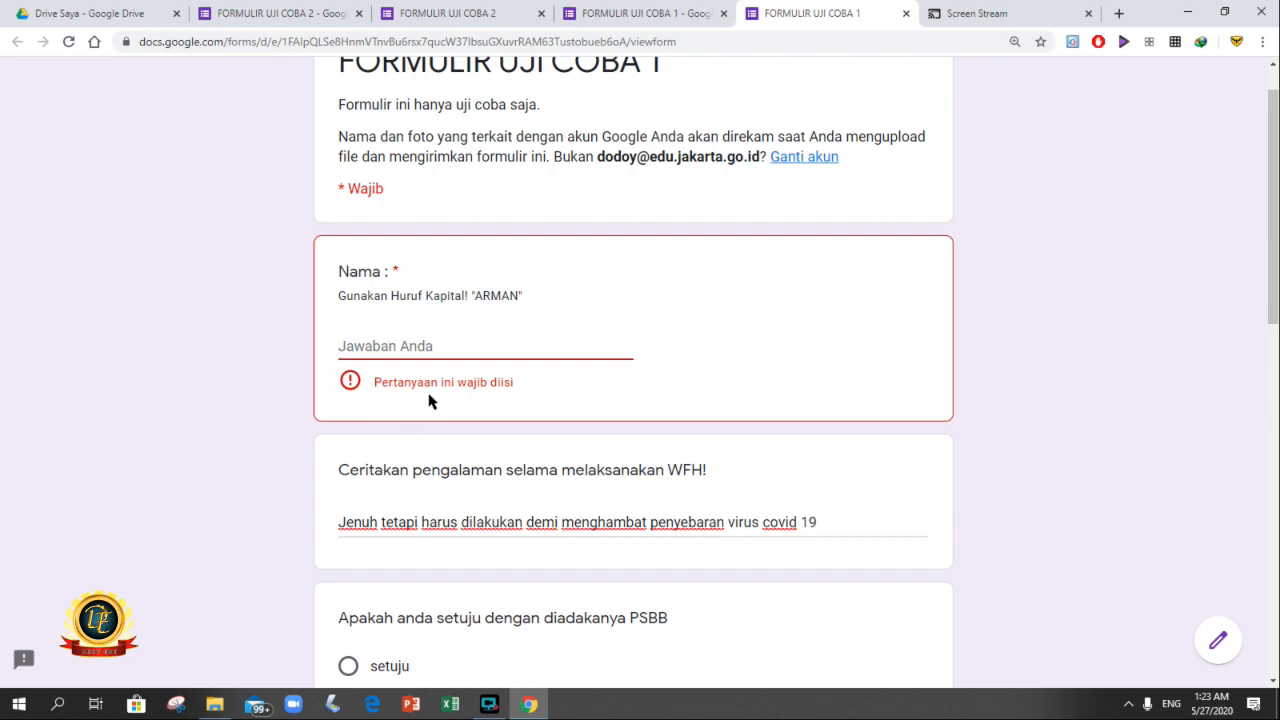
left_click_drag(1272, 287, 1272, 640)
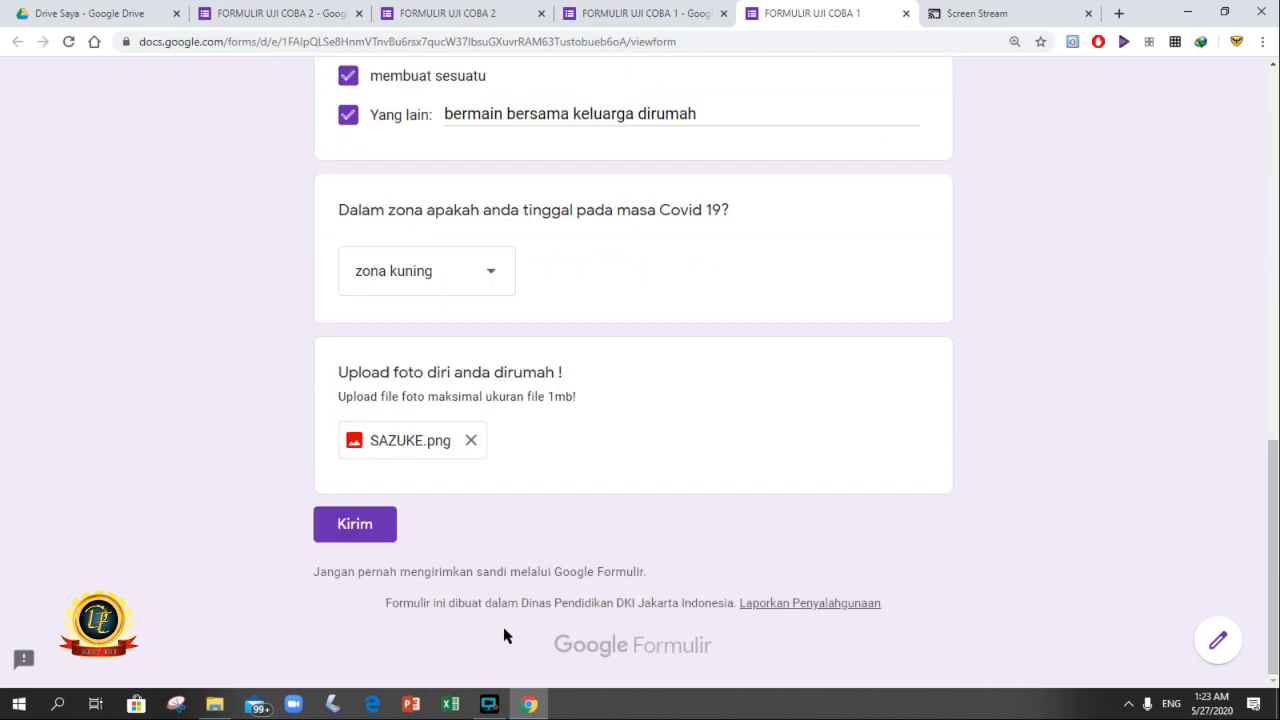
Enter the respondent's name in capital letters for the Nama question and submit the form.
left_click_drag(1268, 536, 1270, 80)
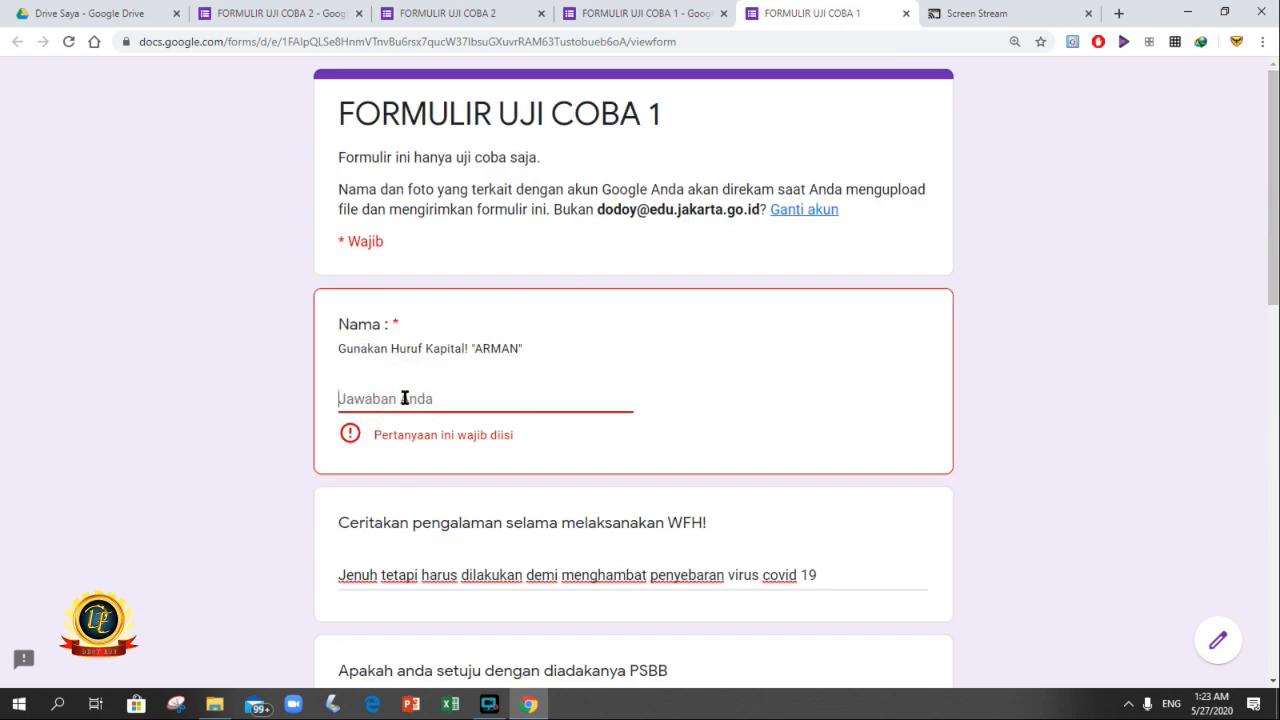
type("DHOY ")
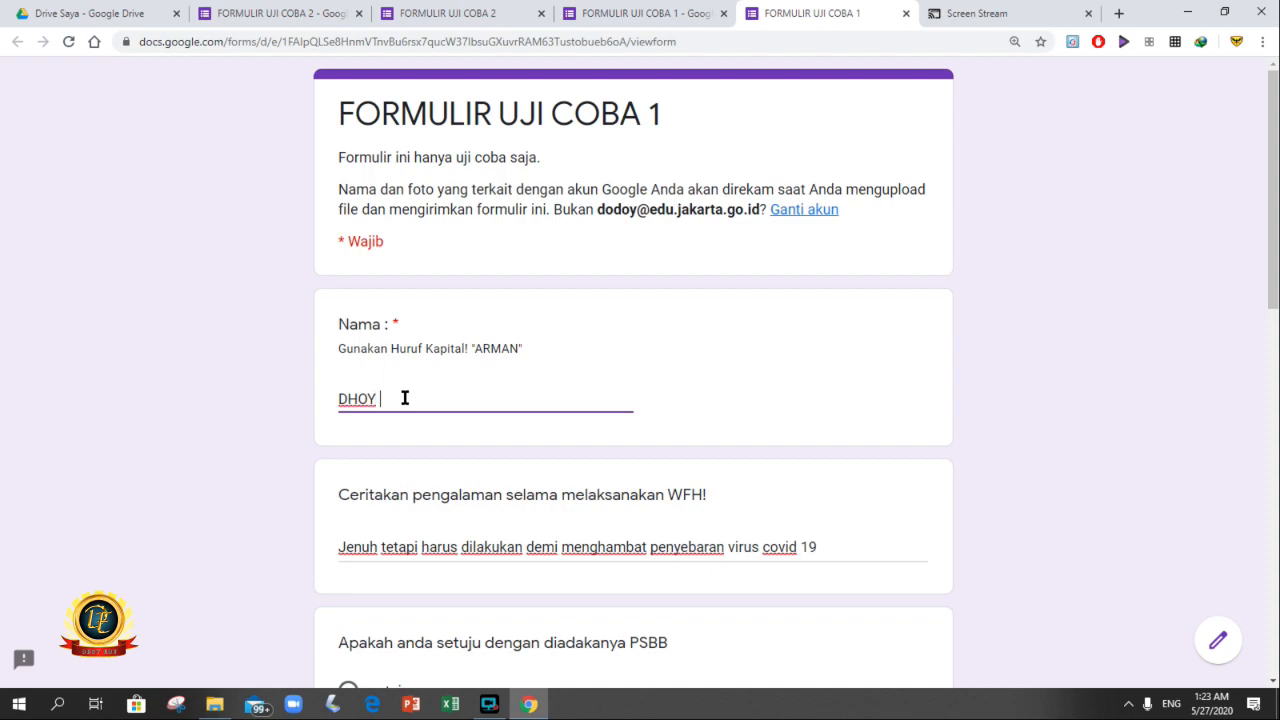
type("EDU")
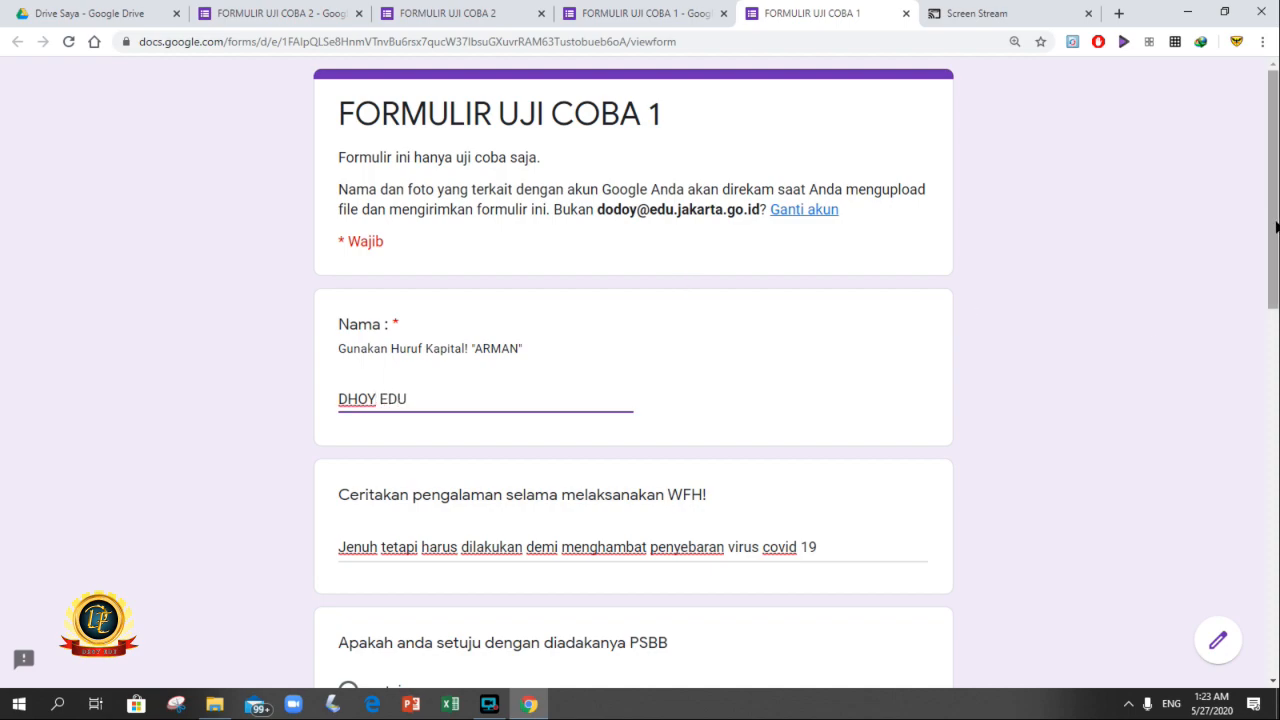
left_click_drag(1273, 308, 1274, 640)
left_click(362, 532)
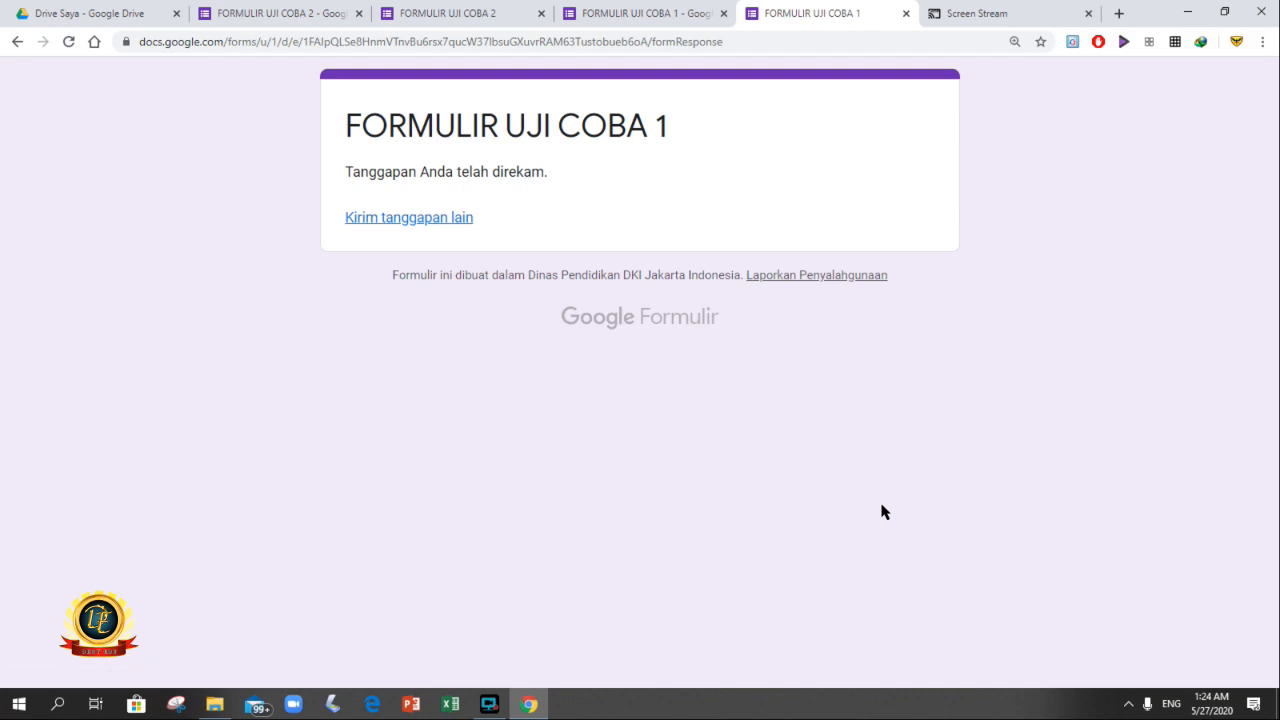
Return to the FORMULIR UJI COBA 1 editor and close both open FORMULIR UJI COBA 2 pages.
left_click(646, 12)
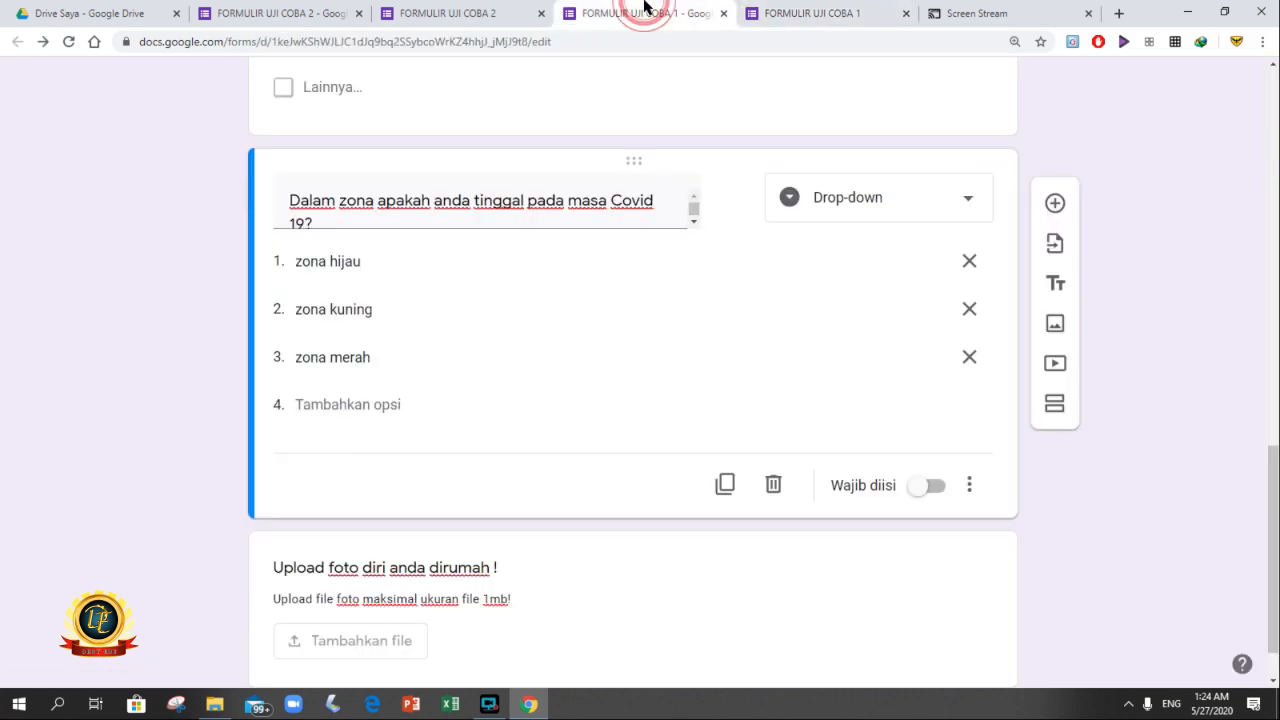
left_click_drag(1275, 512, 1275, 136)
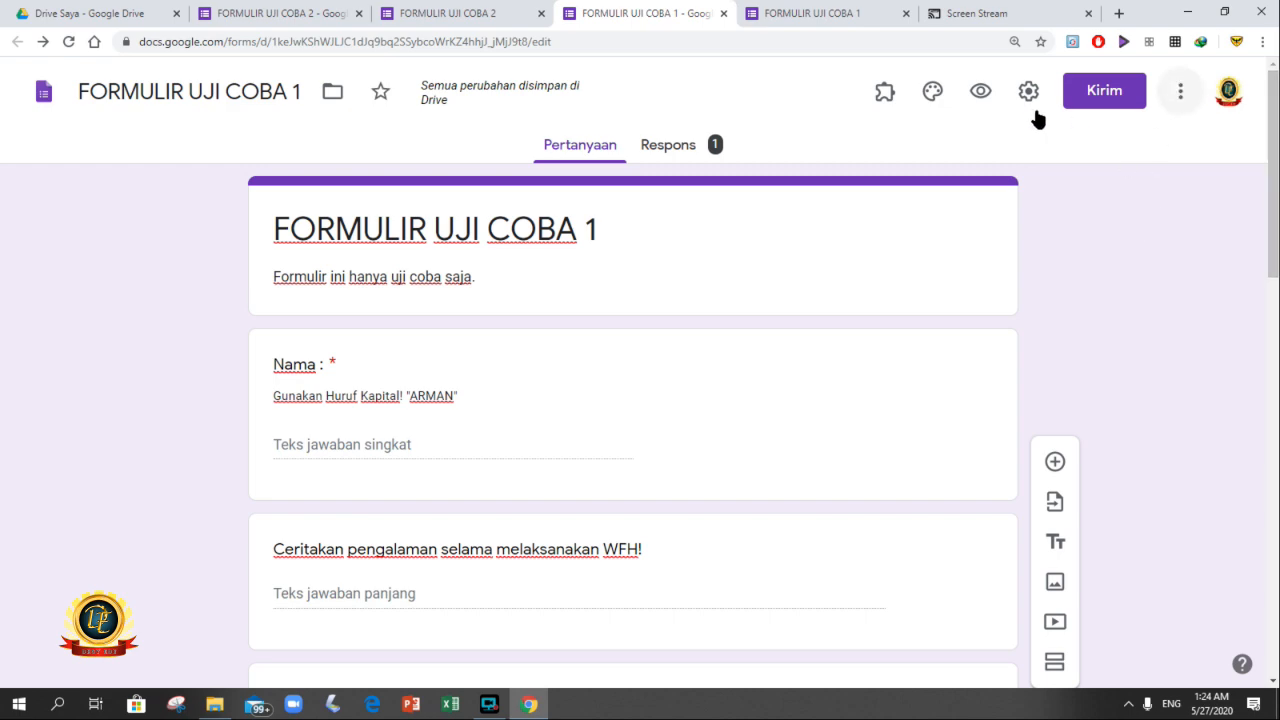
left_click(337, 7)
left_click(357, 14)
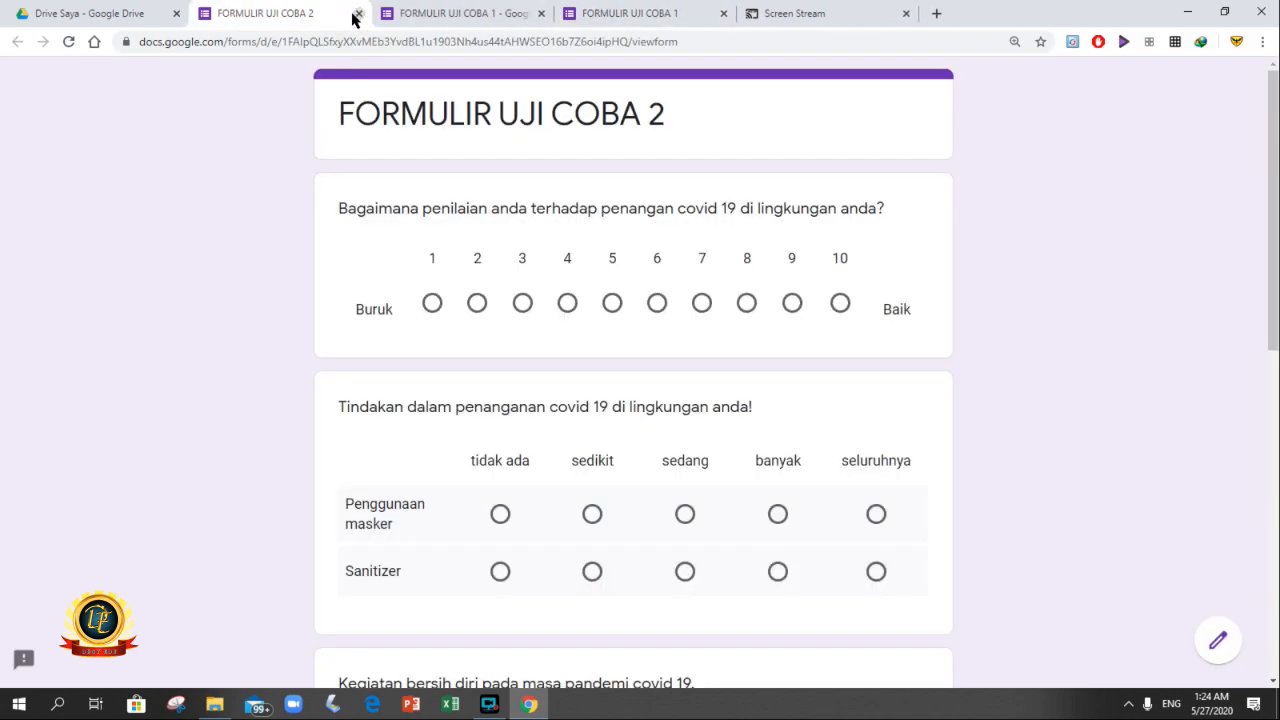
left_click(357, 14)
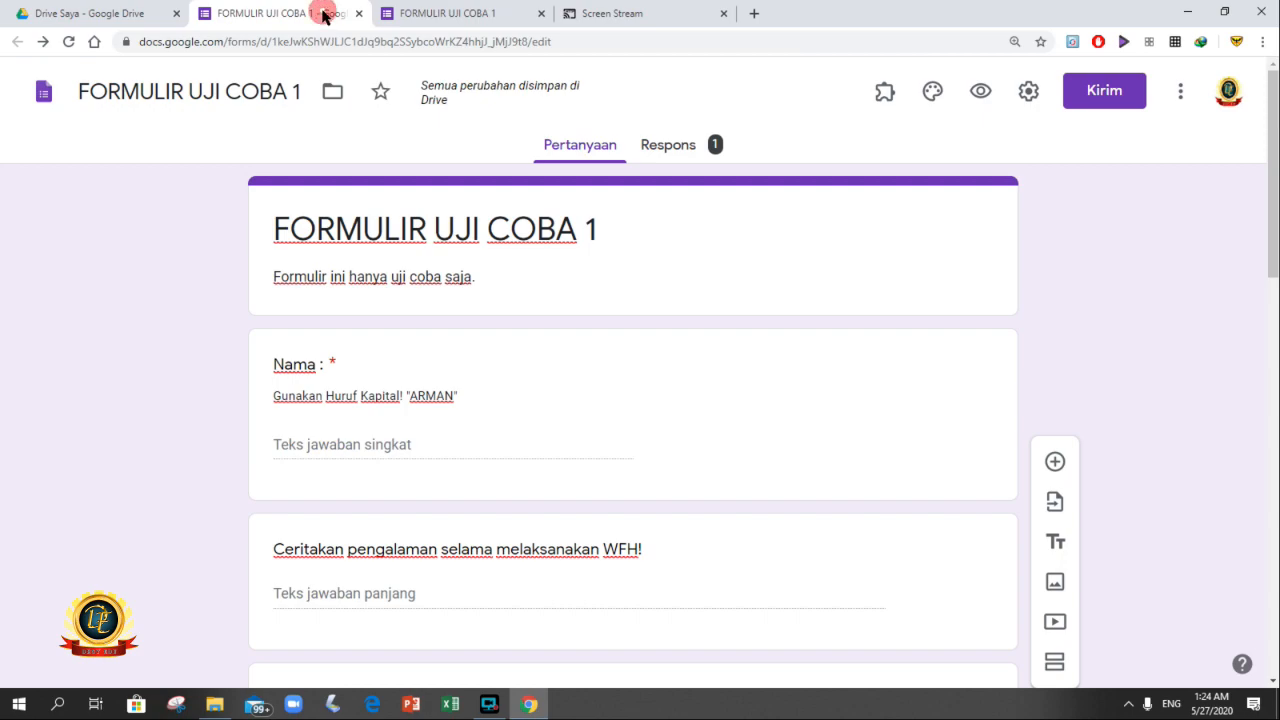
left_click(428, 13)
left_click(298, 11)
Open the form settings and look through the Presentasi and Kuis options before returning to the Umum options.
left_click(1022, 98)
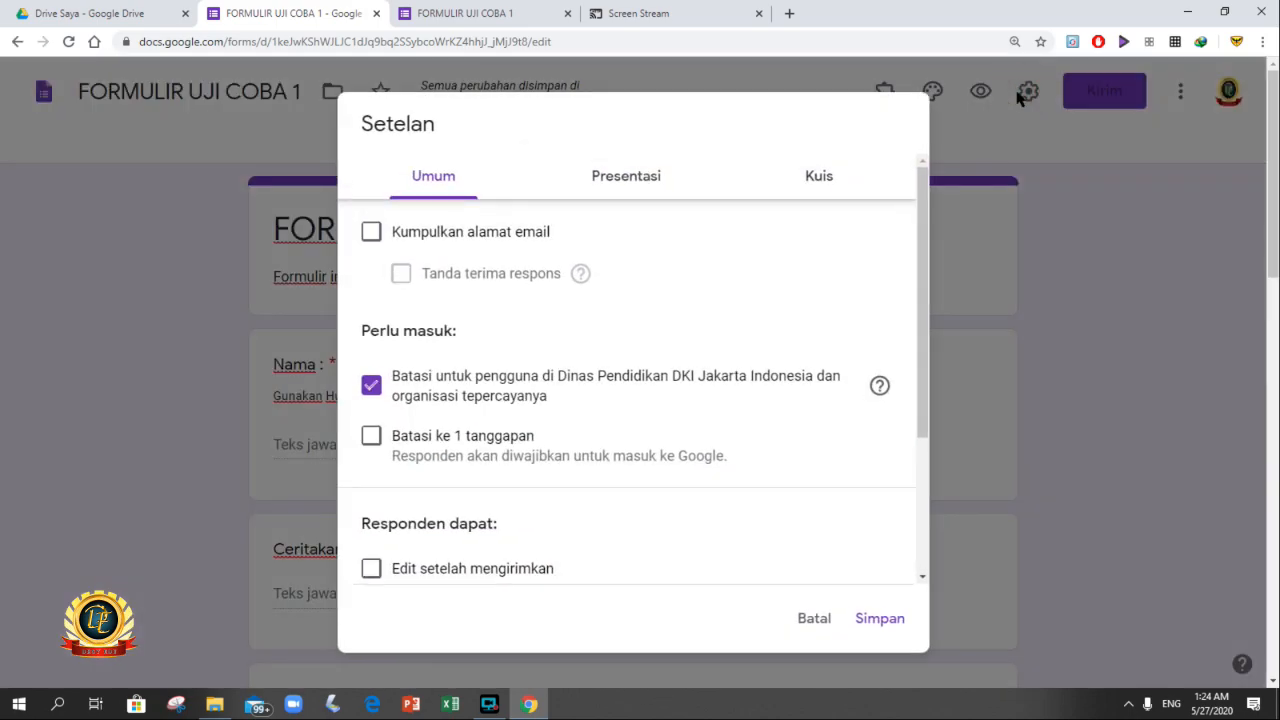
left_click(632, 193)
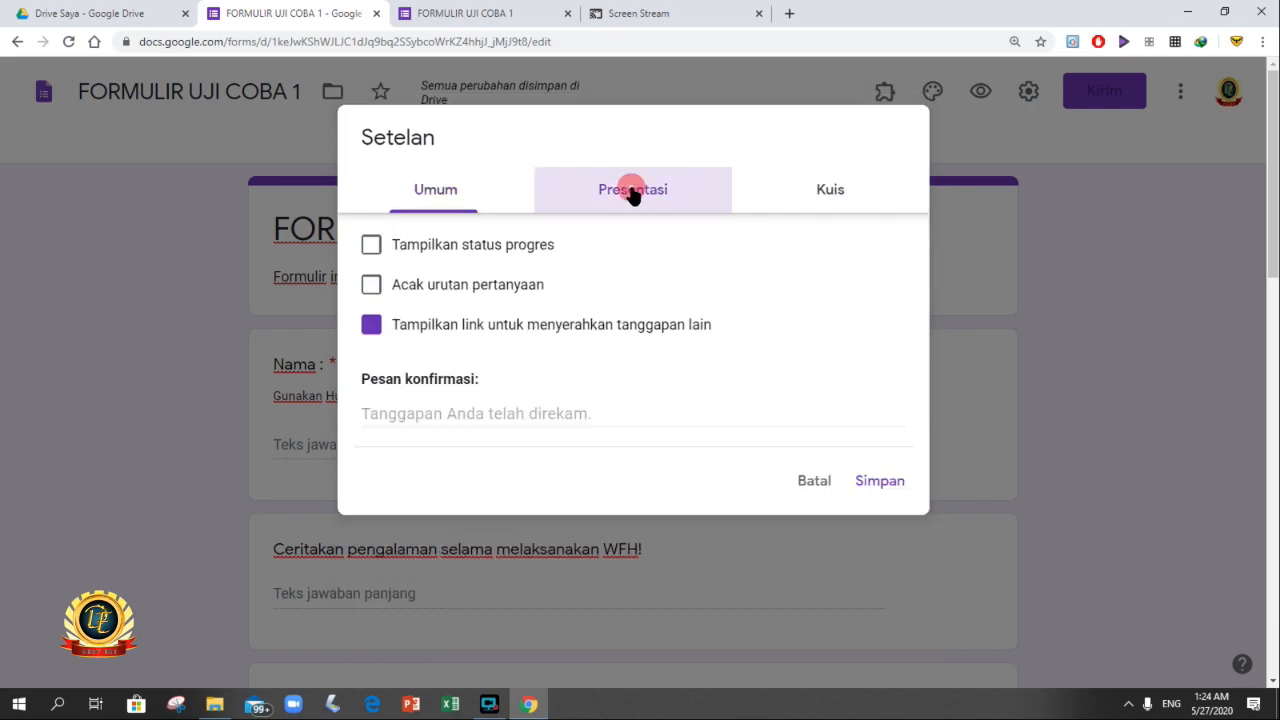
left_click(829, 194)
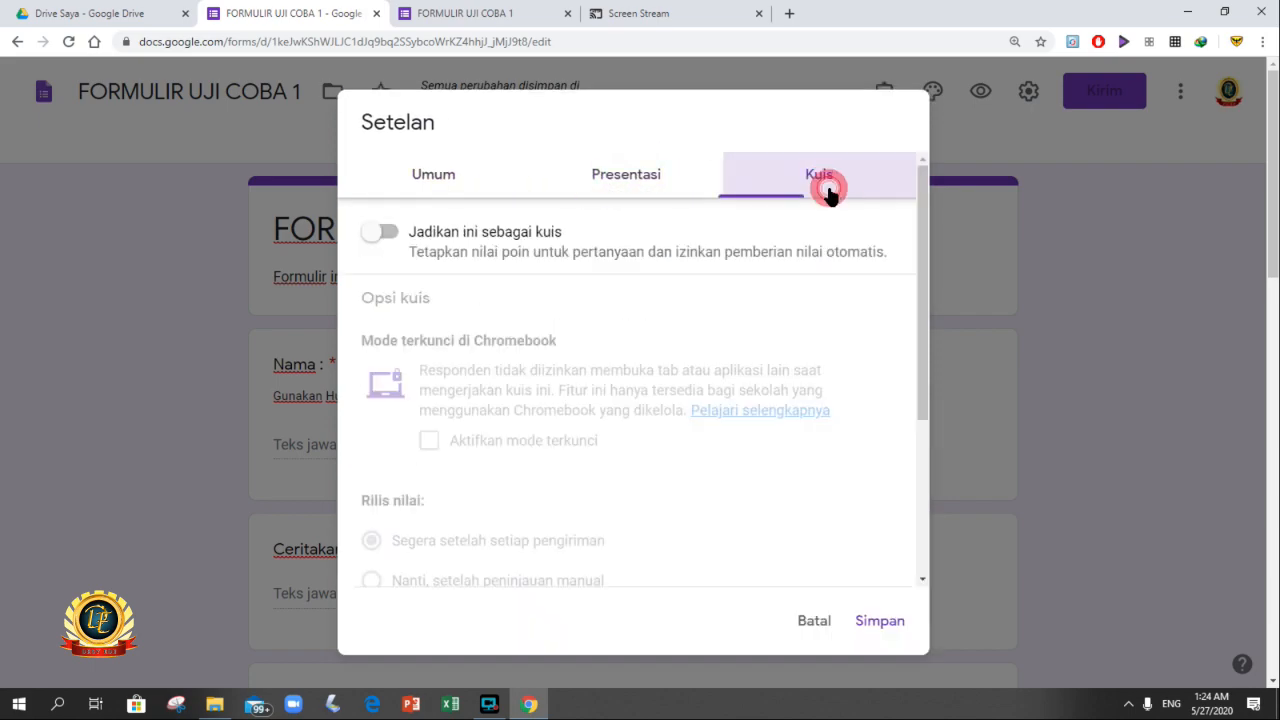
left_click(452, 180)
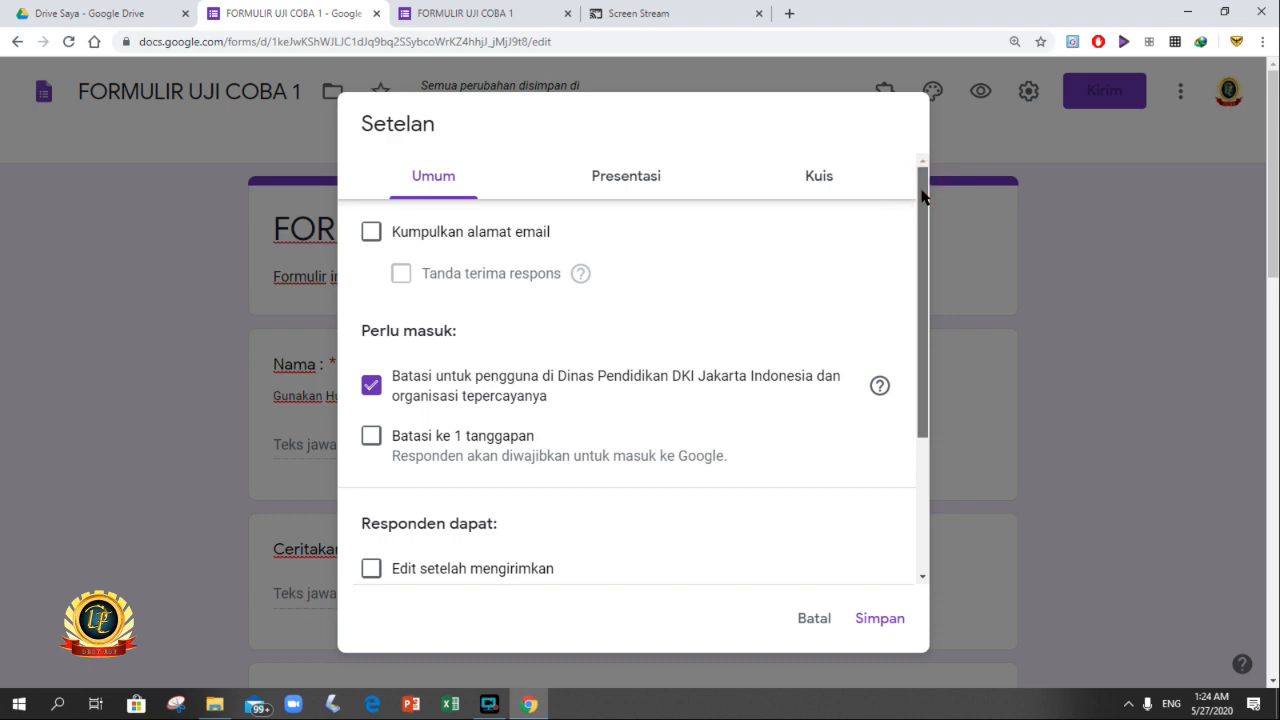
Try the Kumpulkan alamat email setting and turn it back off.
left_click(373, 230)
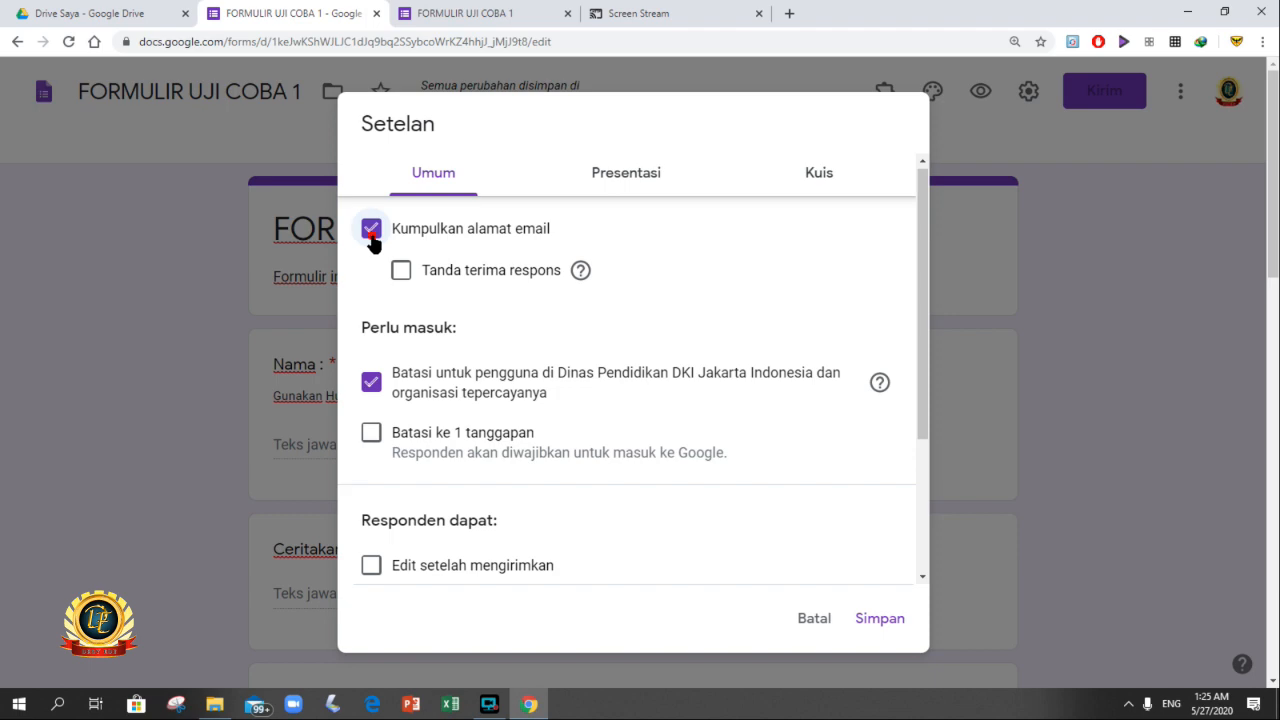
left_click(371, 238)
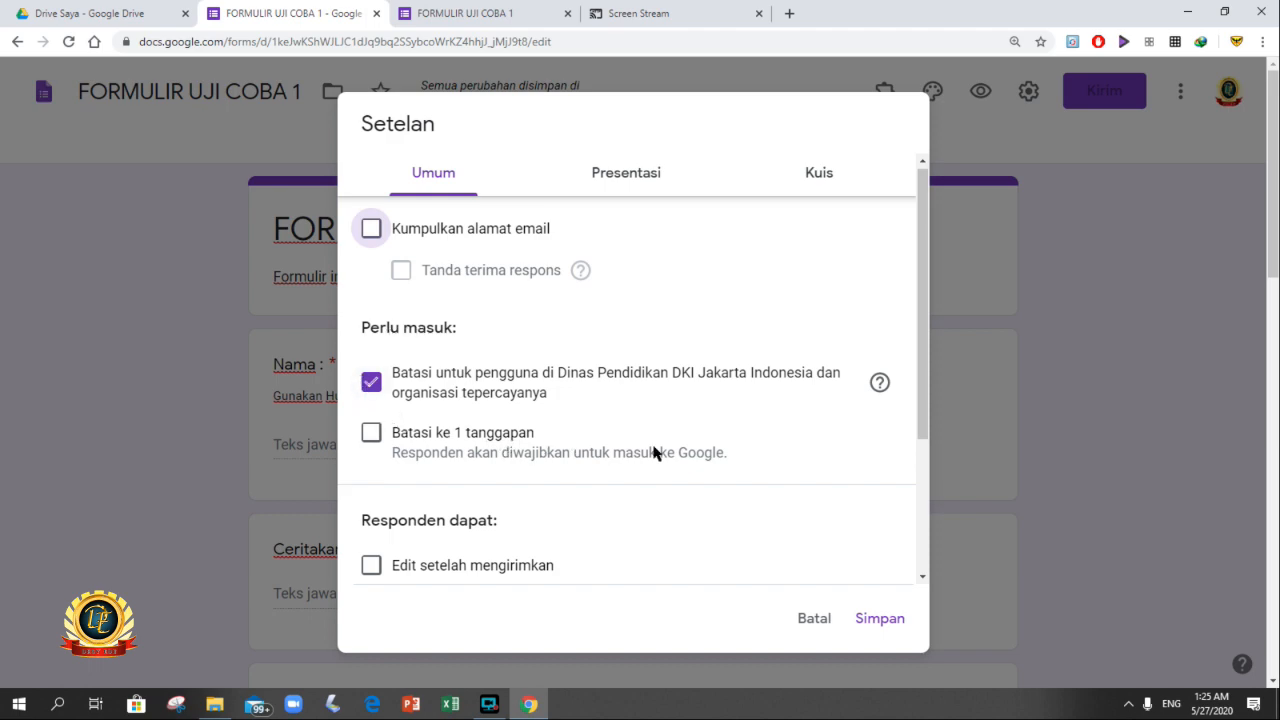
Remove the restriction to Dinas Pendidikan DKI Jakarta Indonesia users and limit the form to 1 response per respondent.
left_click(928, 332)
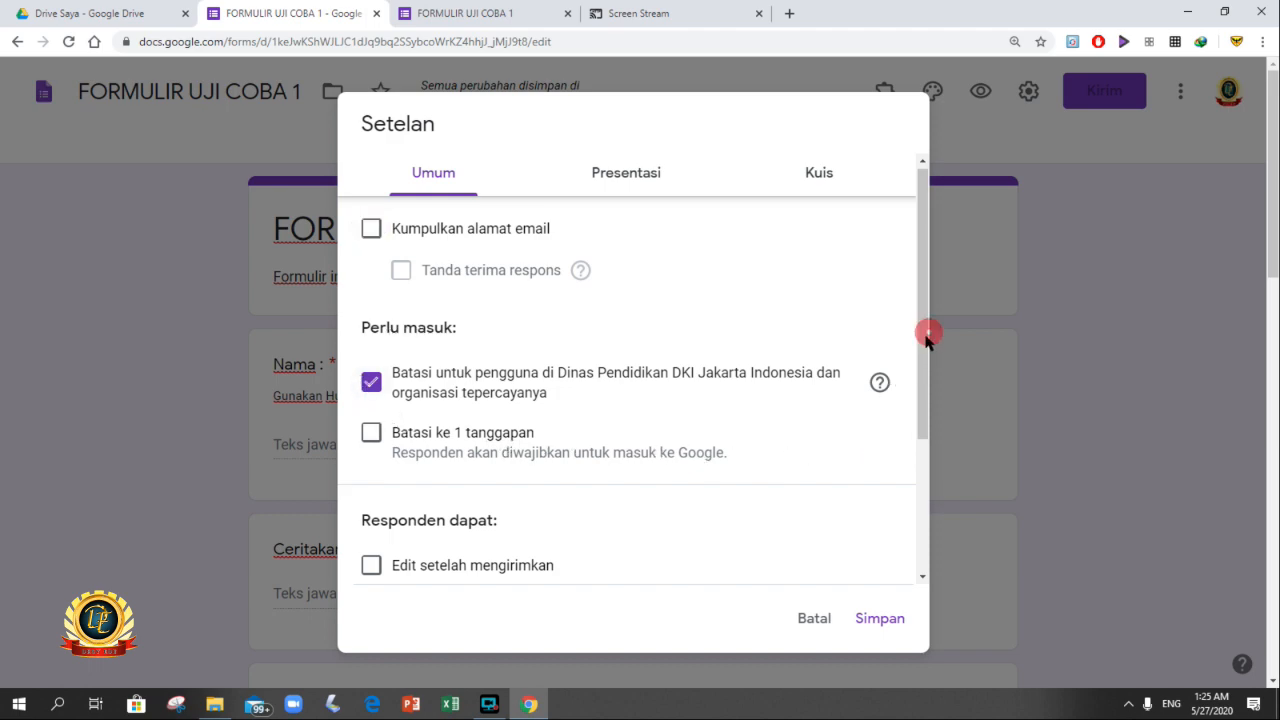
left_click_drag(922, 338, 922, 377)
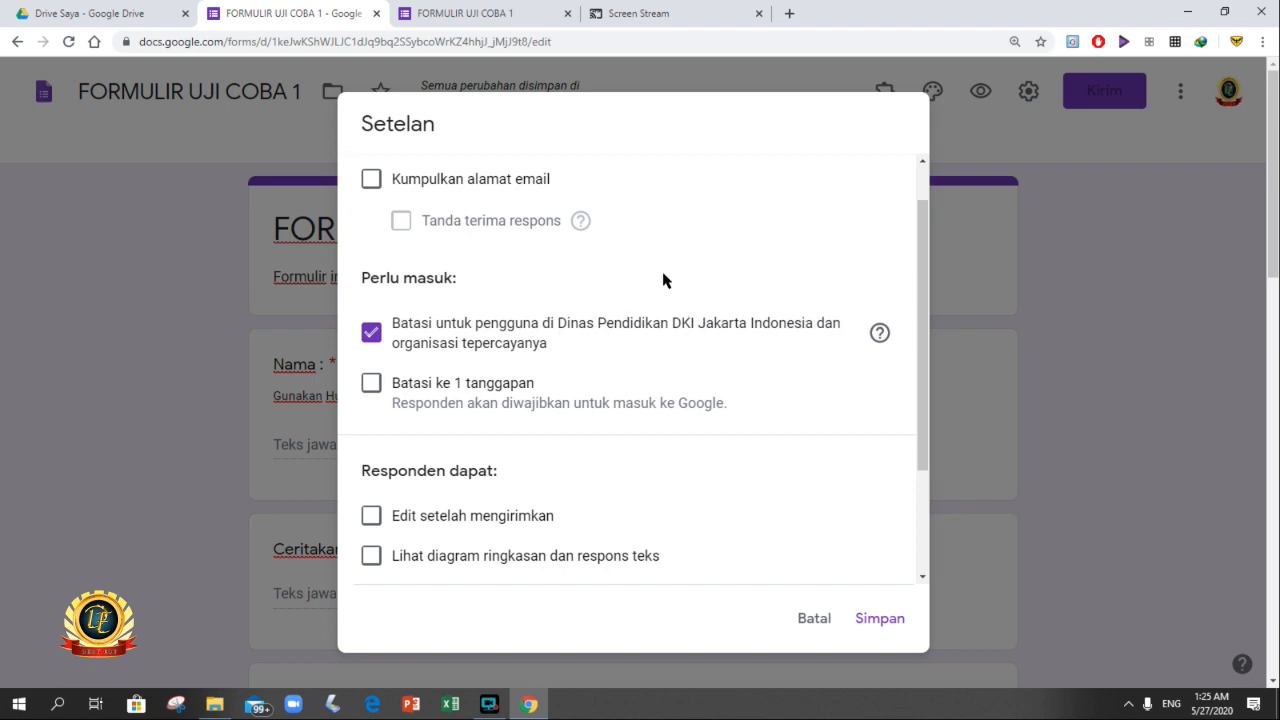
left_click(377, 345)
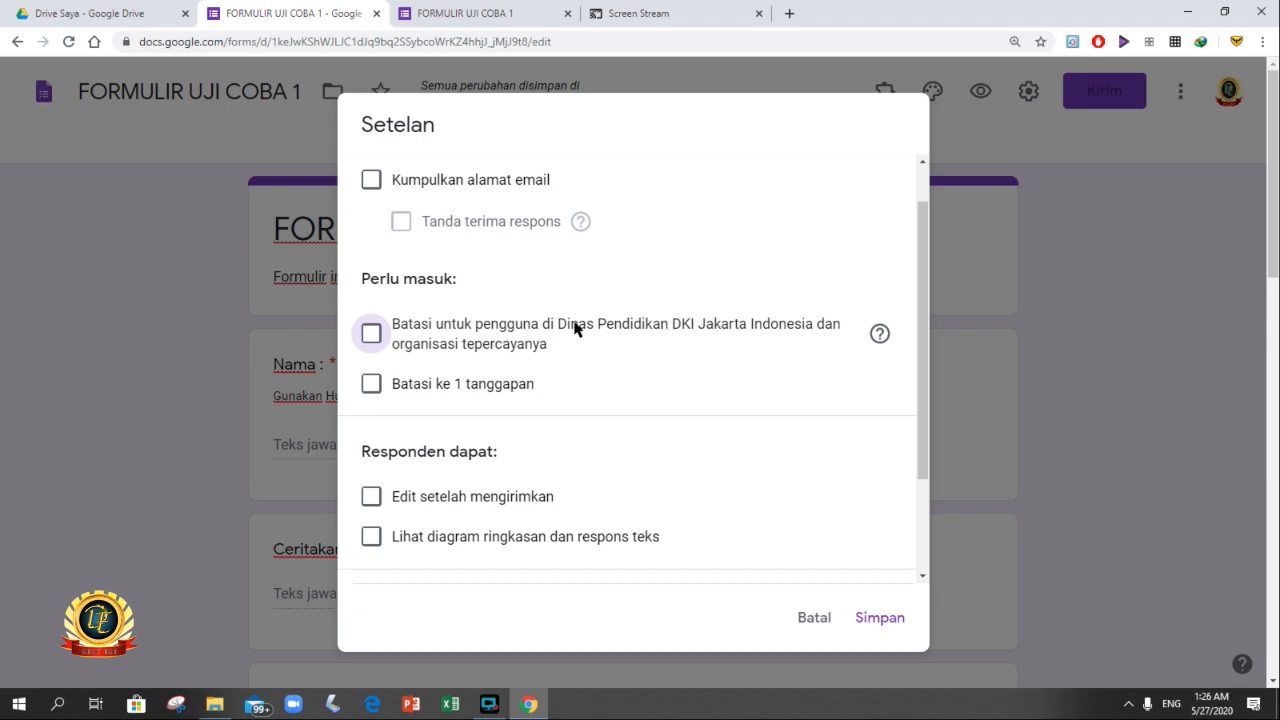
left_click(374, 396)
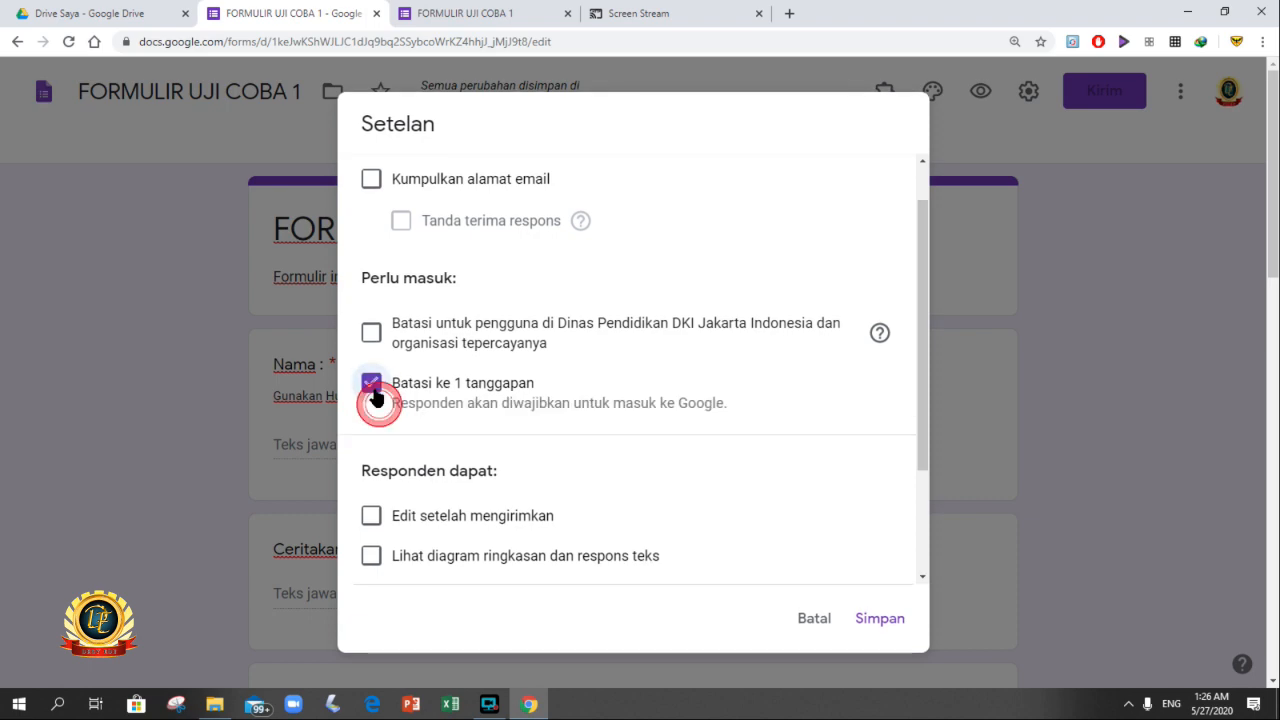
left_click(374, 396)
left_click(374, 396)
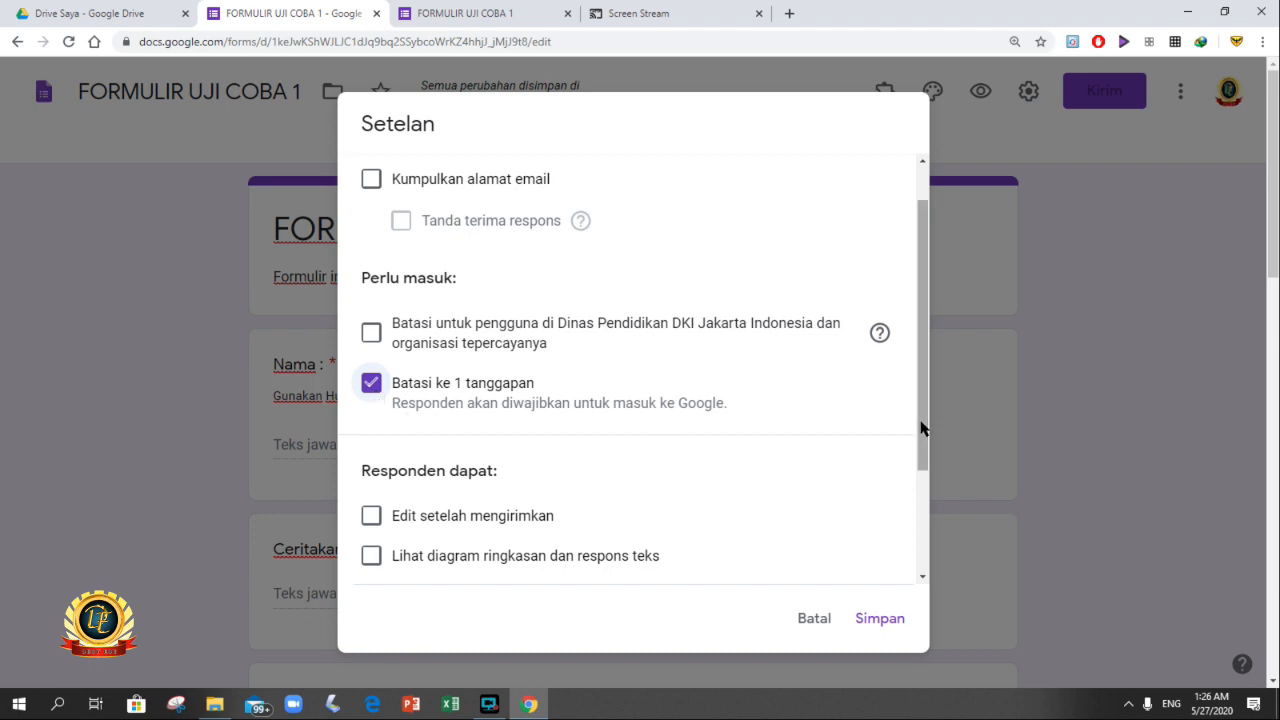
Try the respondent permissions Edit setelah mengirimkan and Lihat diagram ringkasan dan respons teks, turning each back off.
left_click_drag(921, 428, 922, 551)
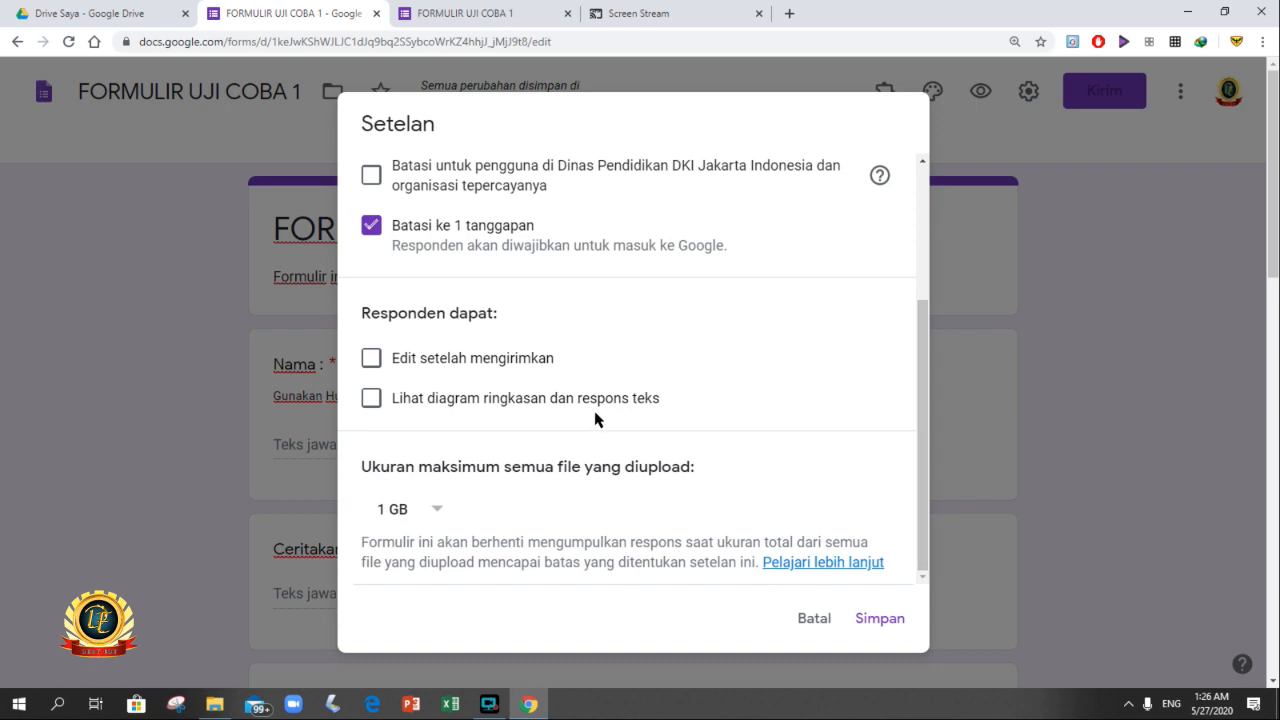
left_click(372, 360)
left_click(372, 360)
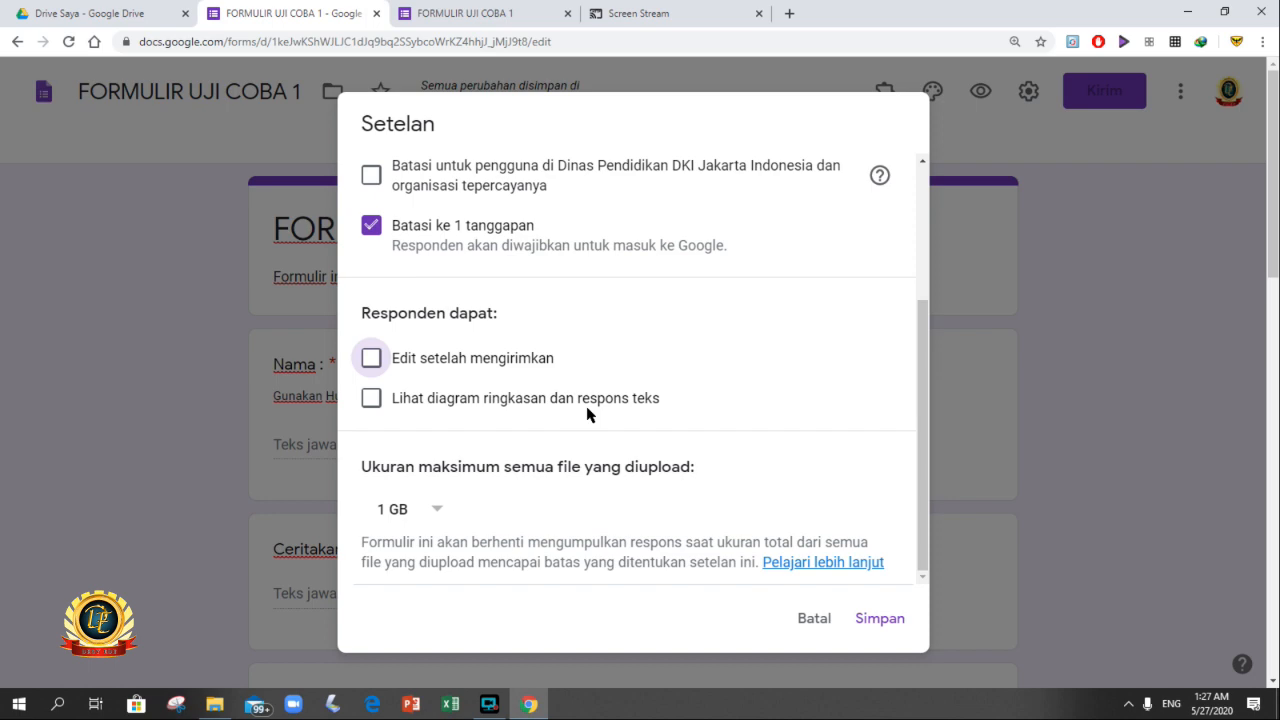
left_click(372, 399)
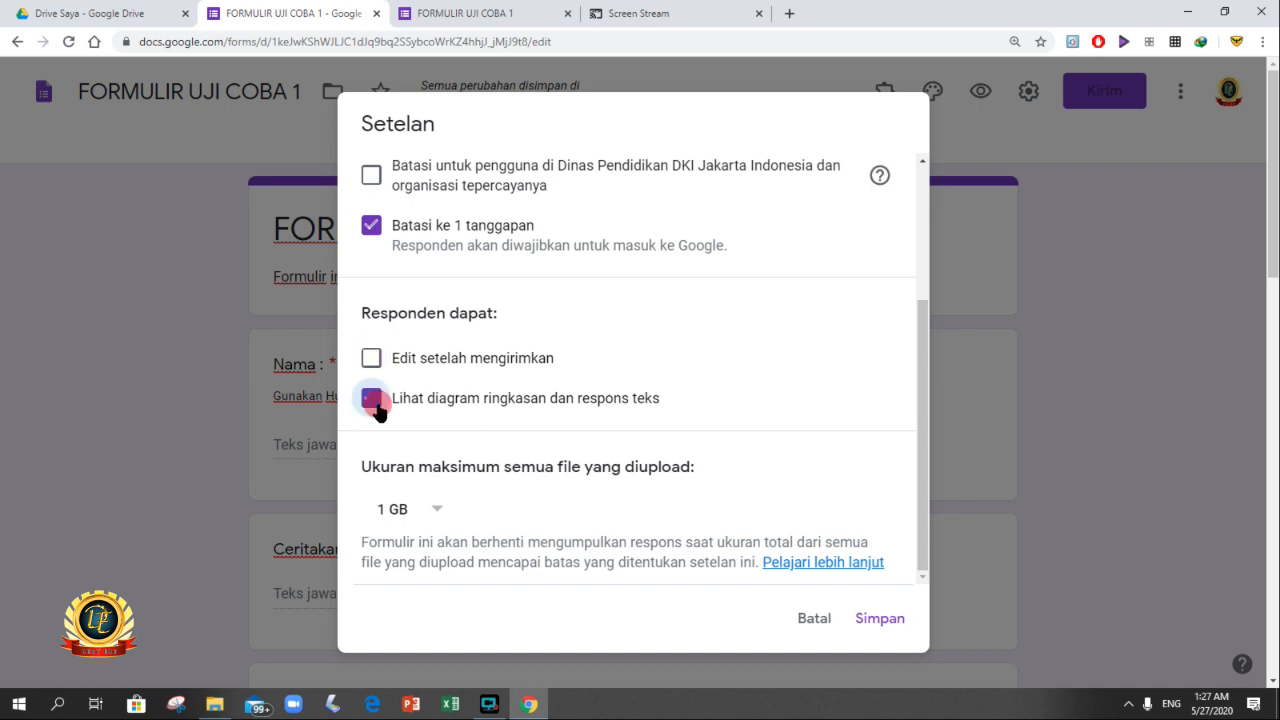
left_click(374, 401)
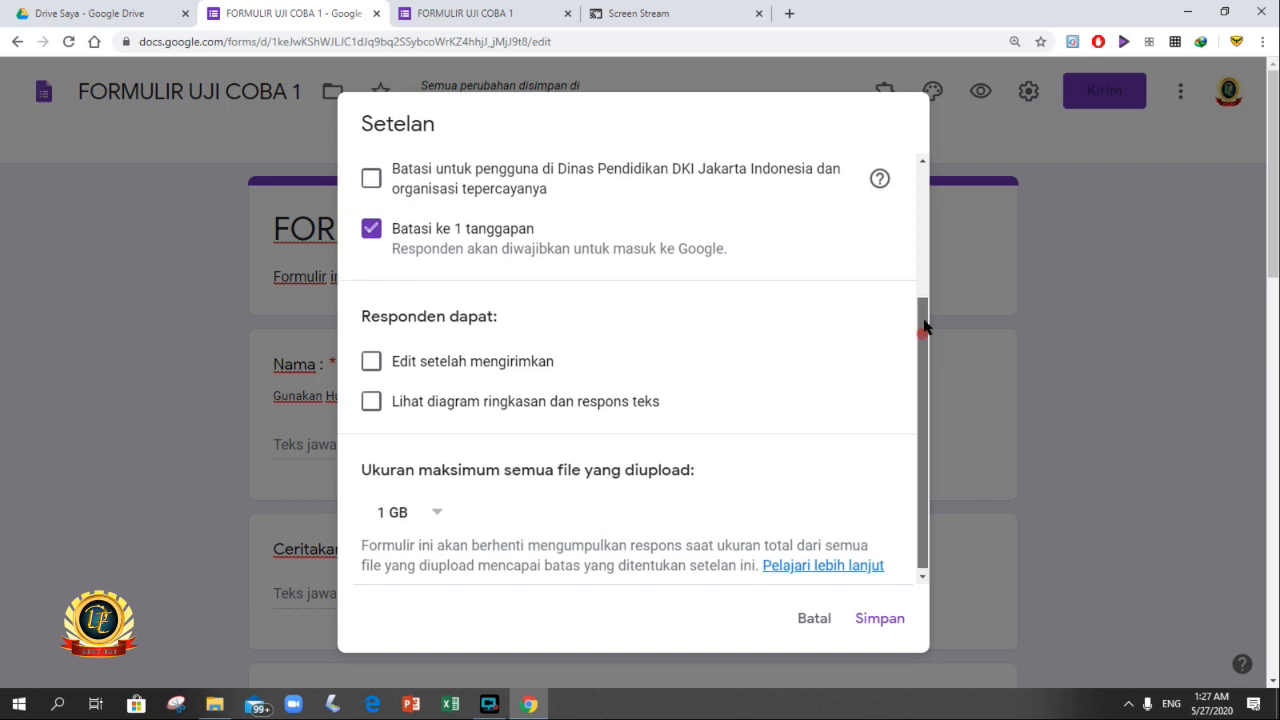
Set the maximum total size of all uploaded files to 1 TB and save the form settings.
left_click(432, 520)
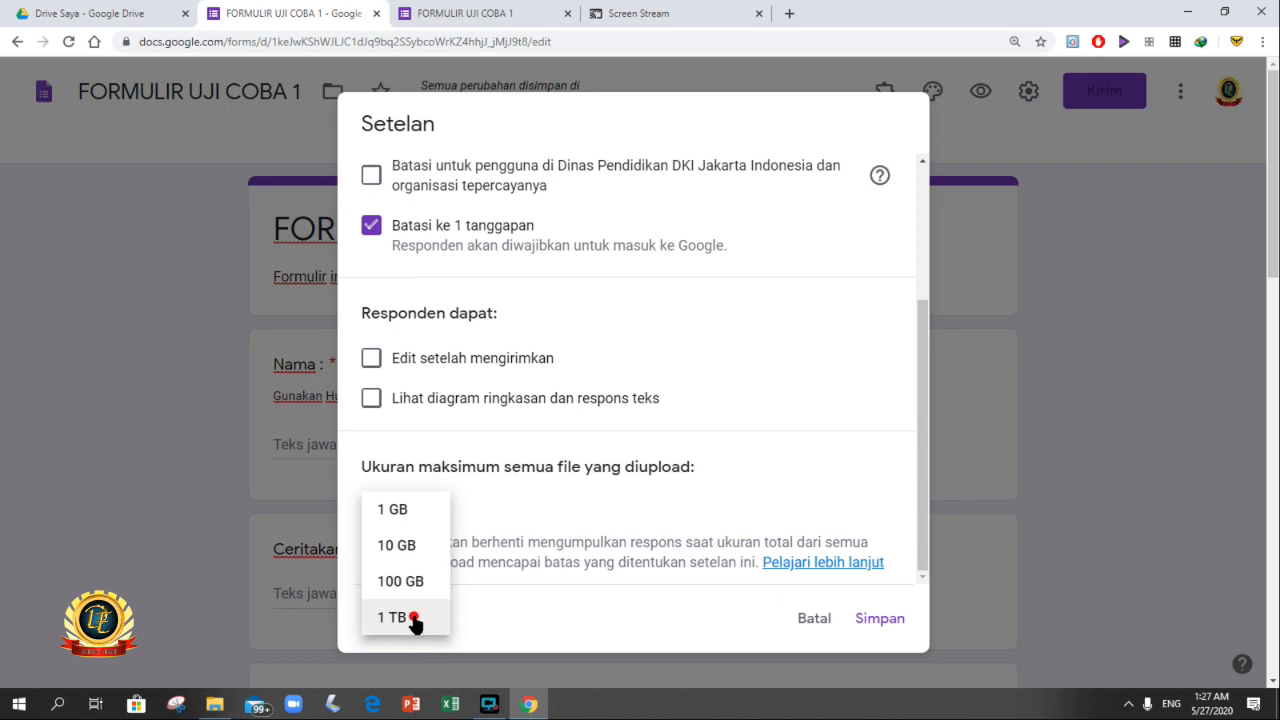
left_click(412, 618)
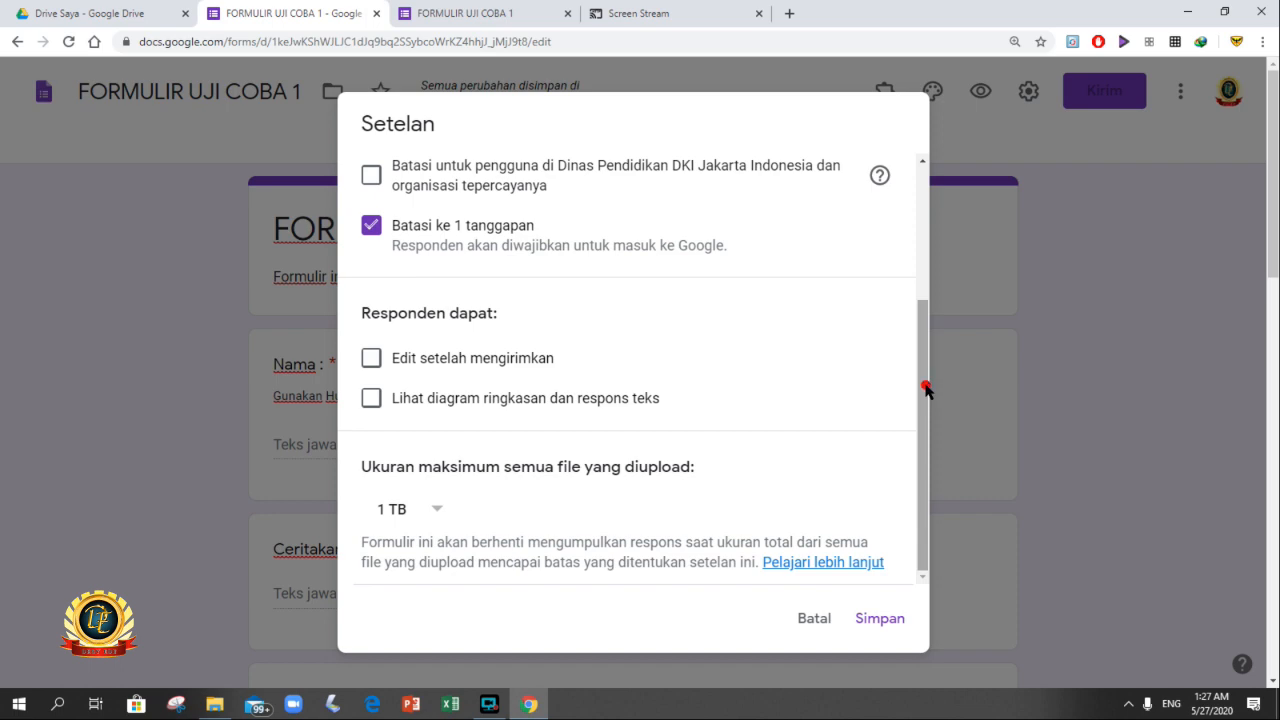
left_click_drag(923, 385, 953, 423)
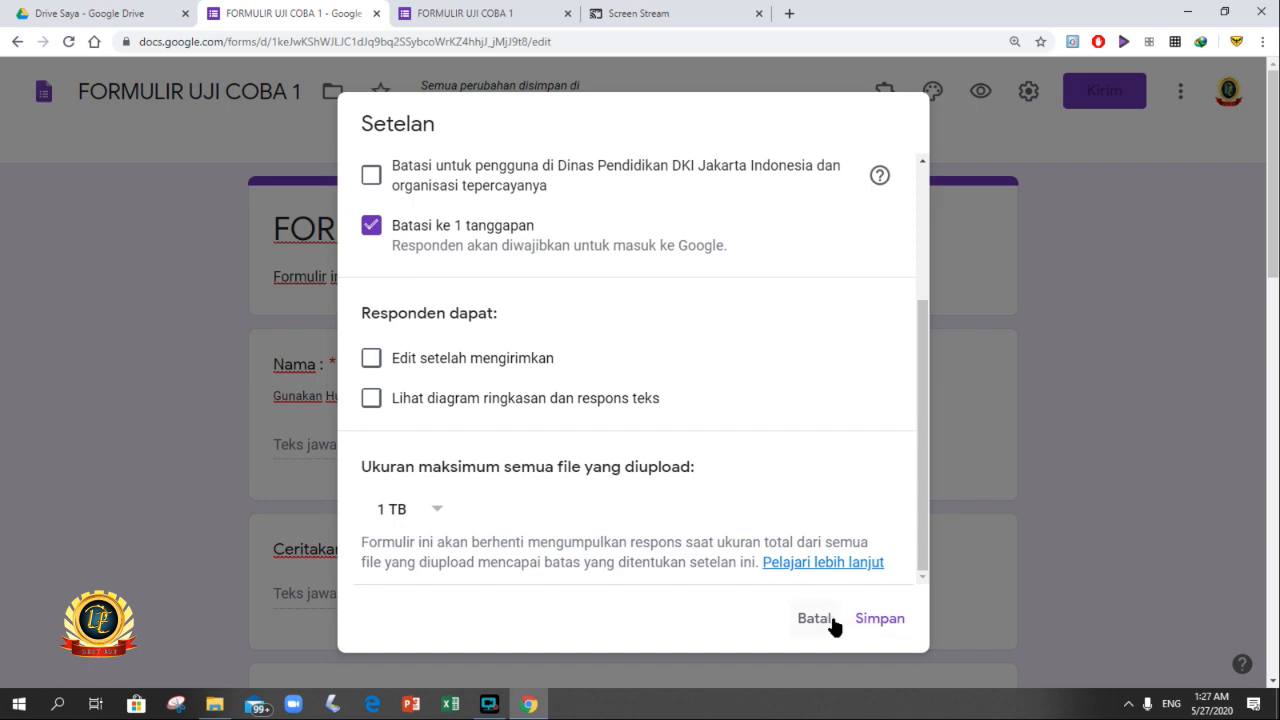
left_click(878, 622)
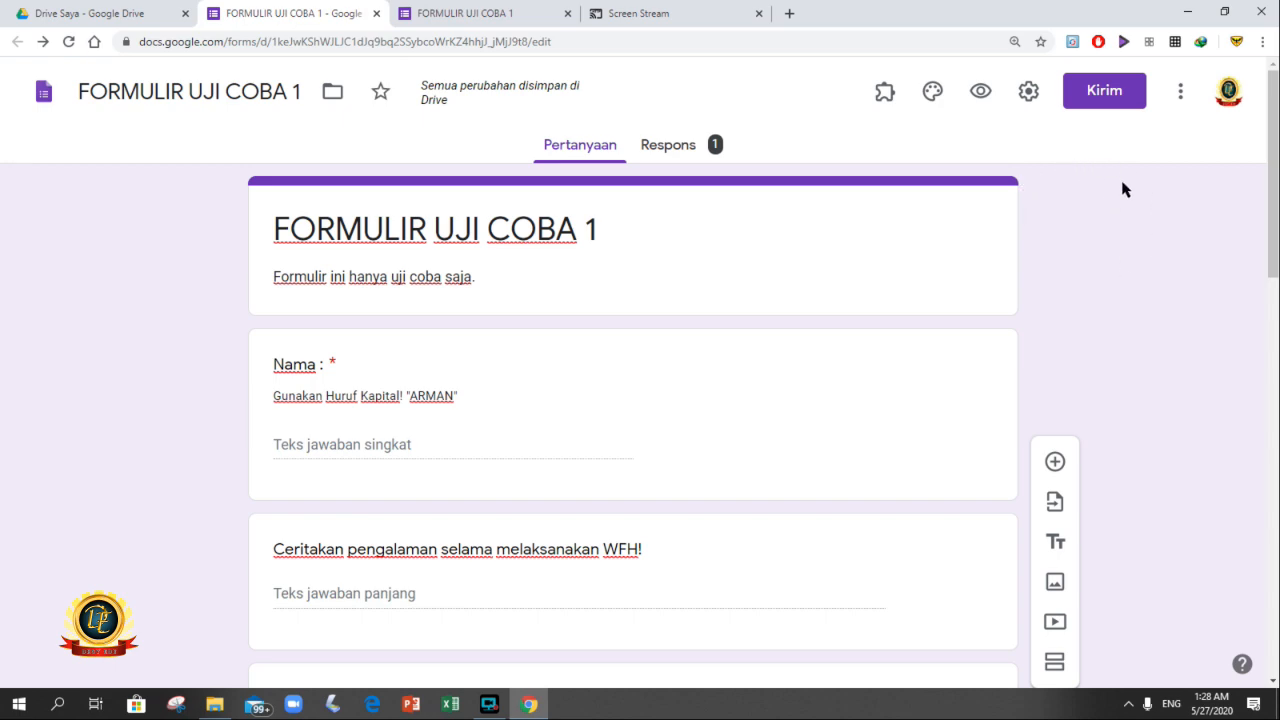
Open the send options for the form and examine the email recipient, subject and message fields.
left_click(1122, 93)
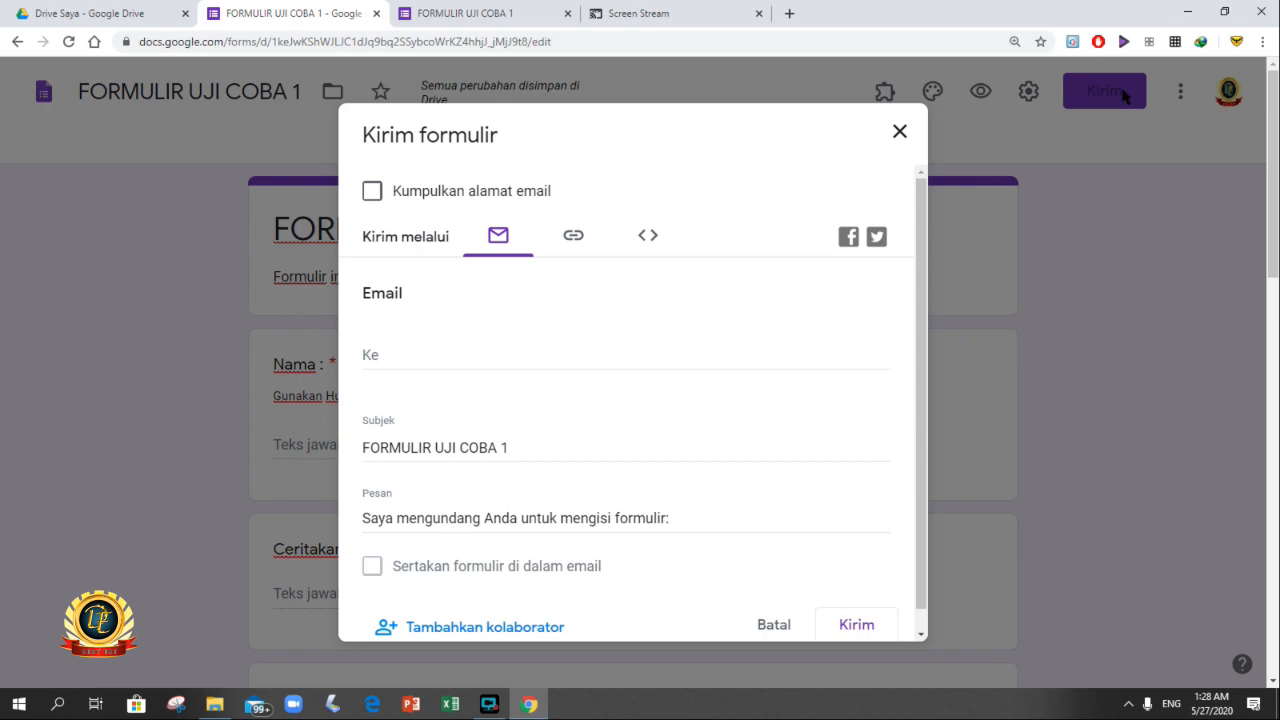
left_click(391, 352)
left_click(703, 286)
Open the collaborator sharing settings, examine the access list and invitation options, and close them without inviting anyone.
left_click(403, 627)
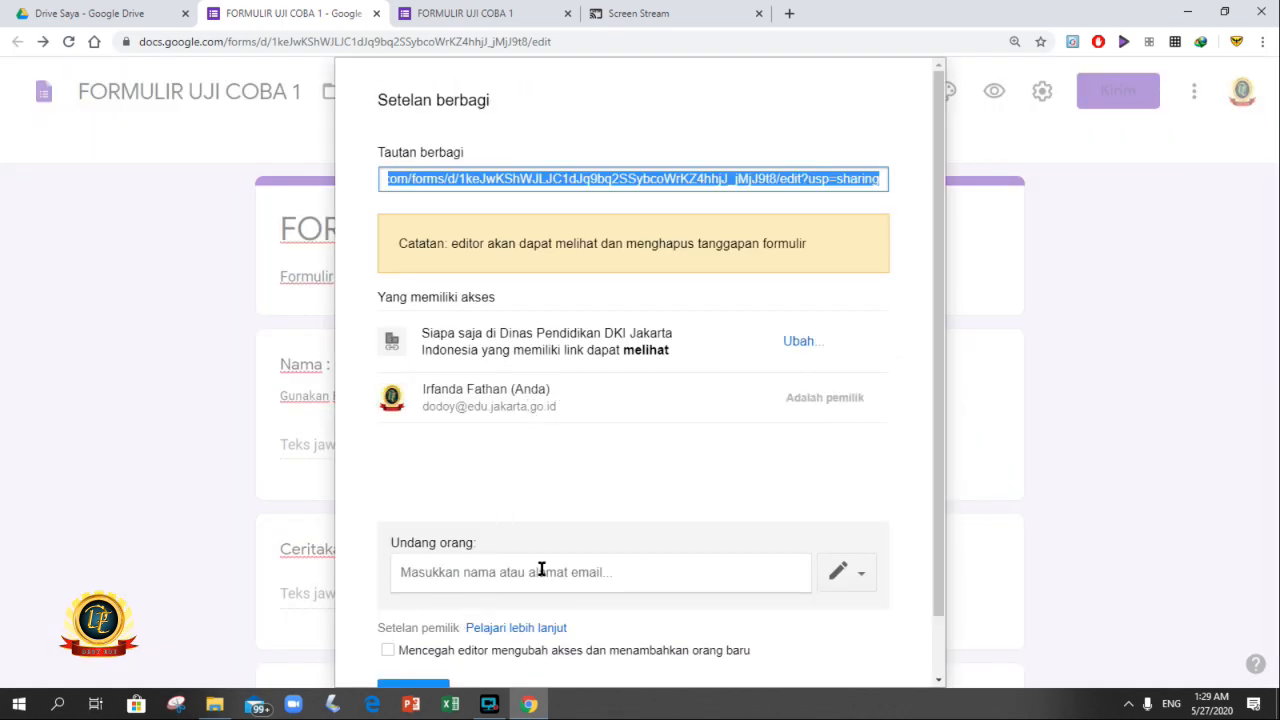
left_click(528, 418)
scroll(528, 418, "down", 1)
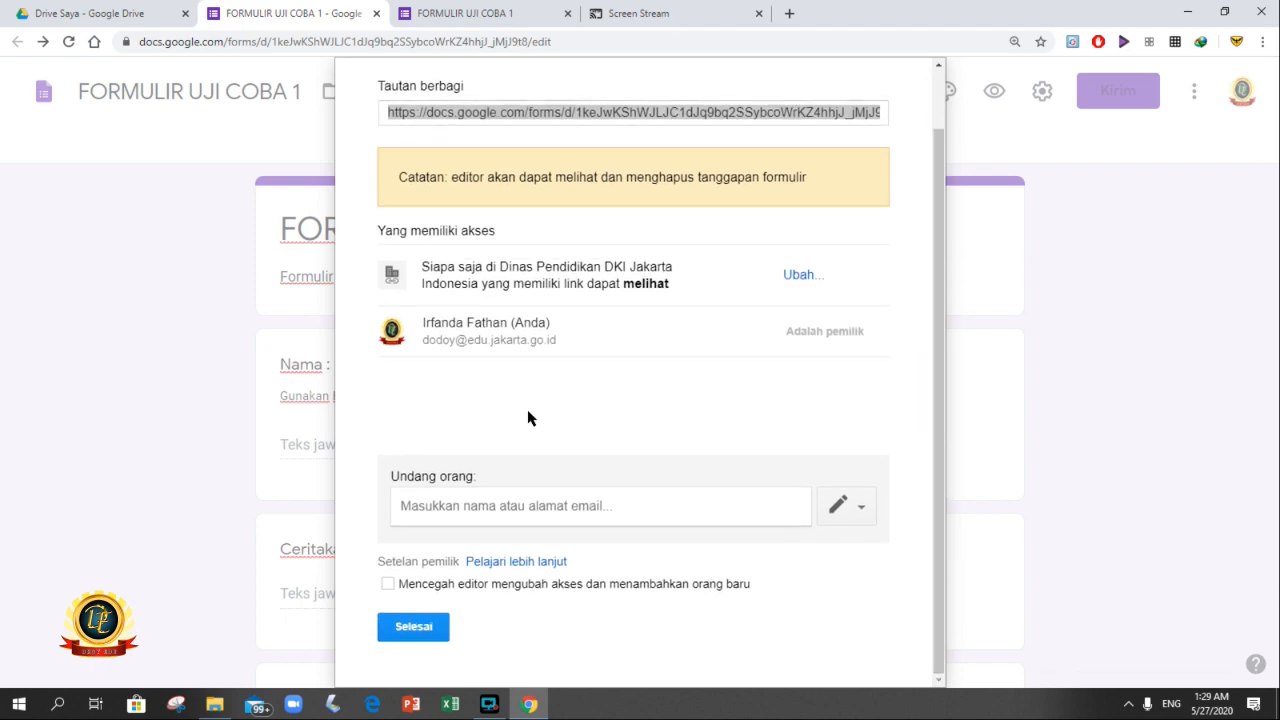
left_click(474, 512)
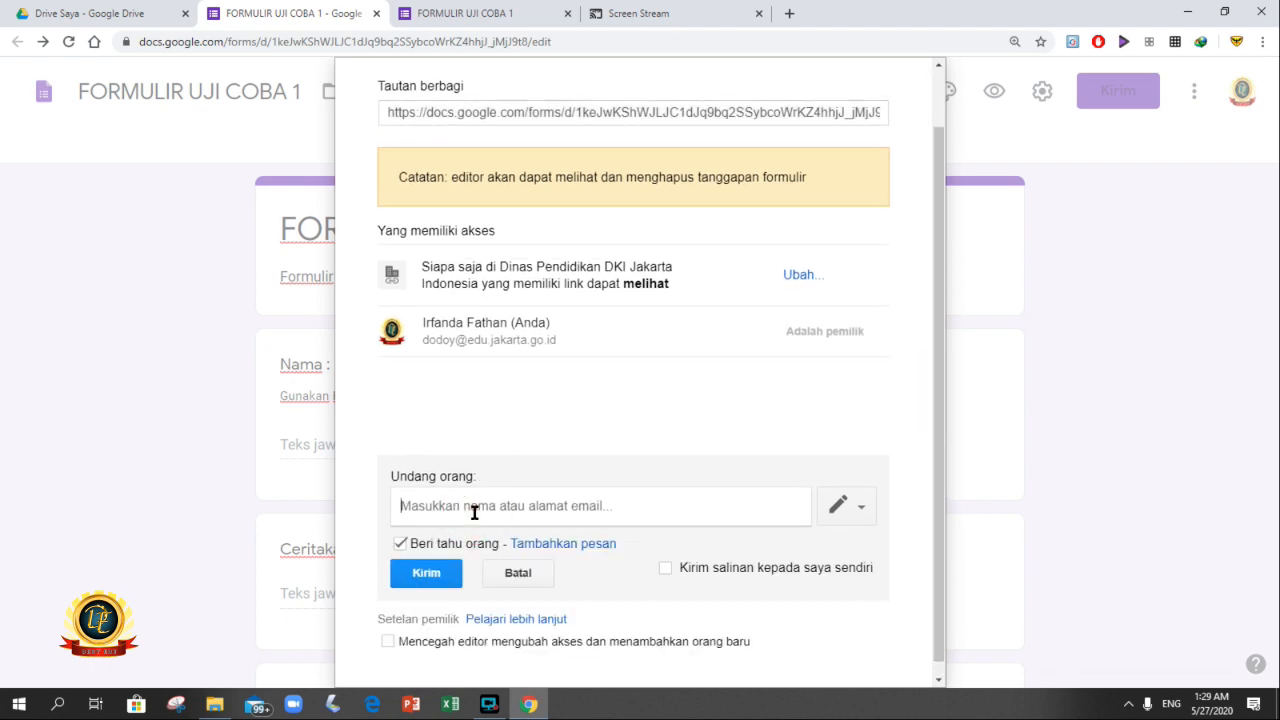
scroll(940, 165, "up", 1)
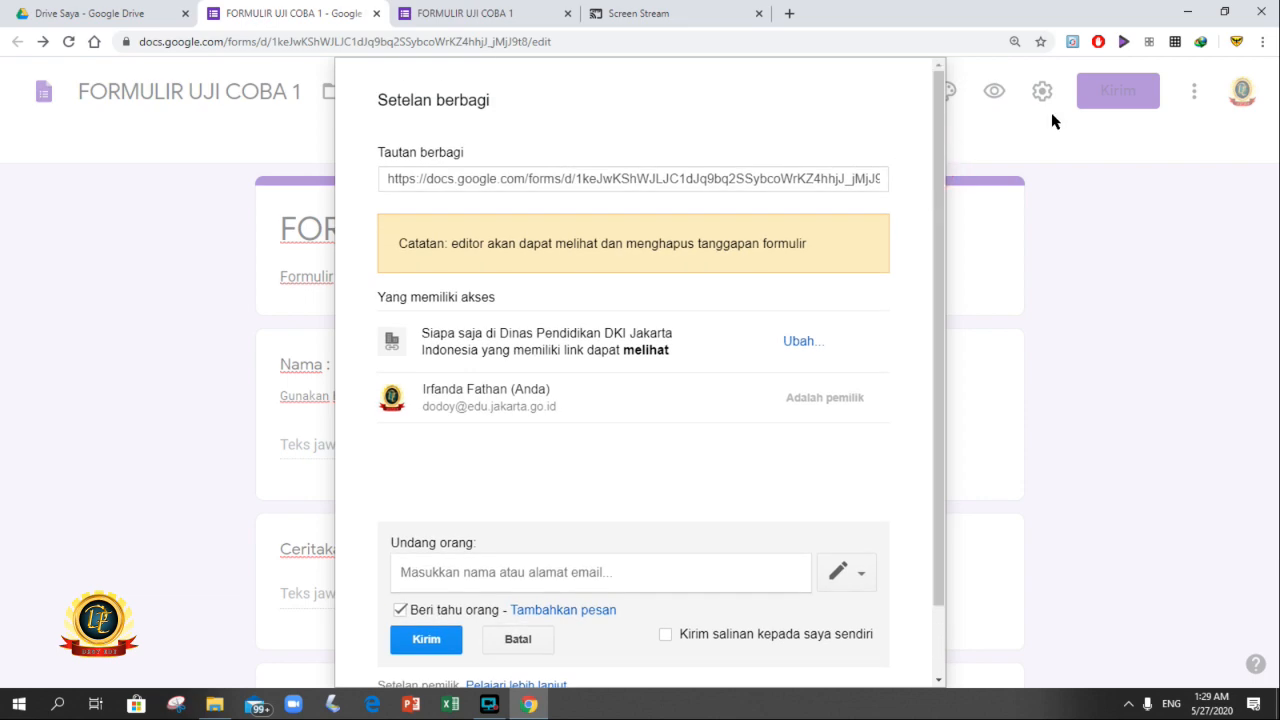
left_click_drag(938, 411, 944, 620)
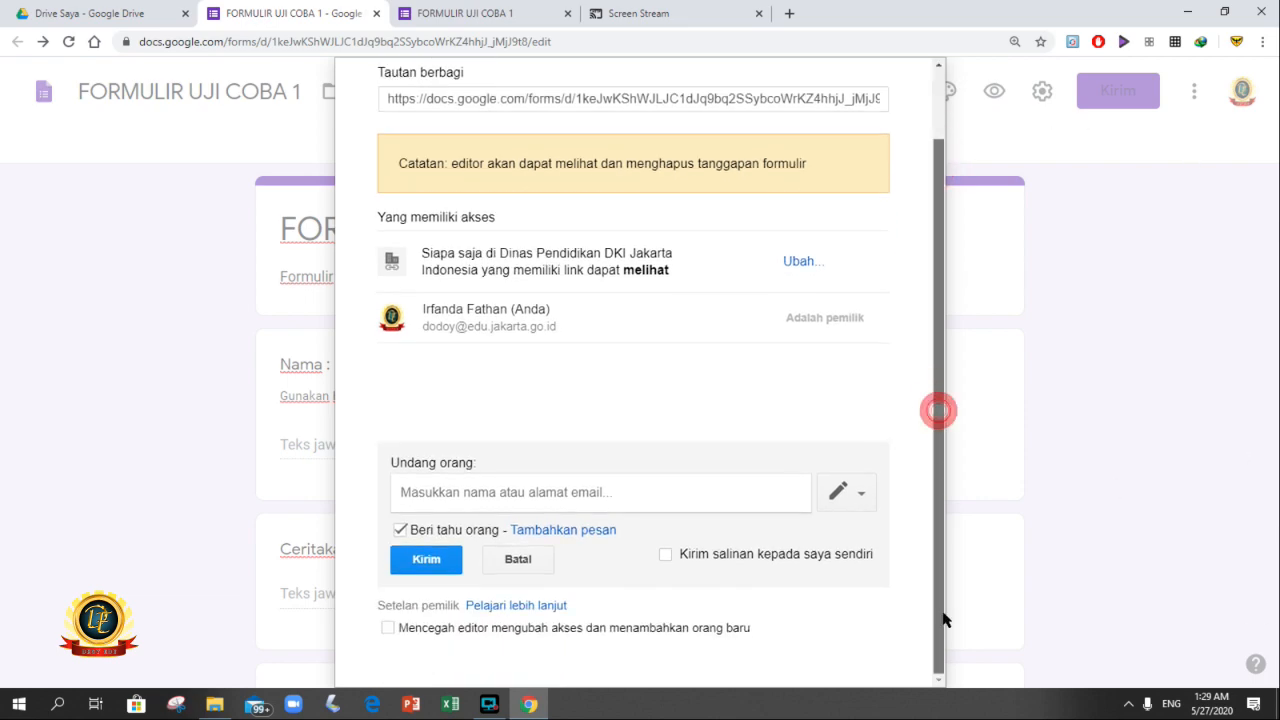
left_click(978, 237)
Reopen the form's send options, switch to sharing by link and select the full form URL.
left_click(1104, 91)
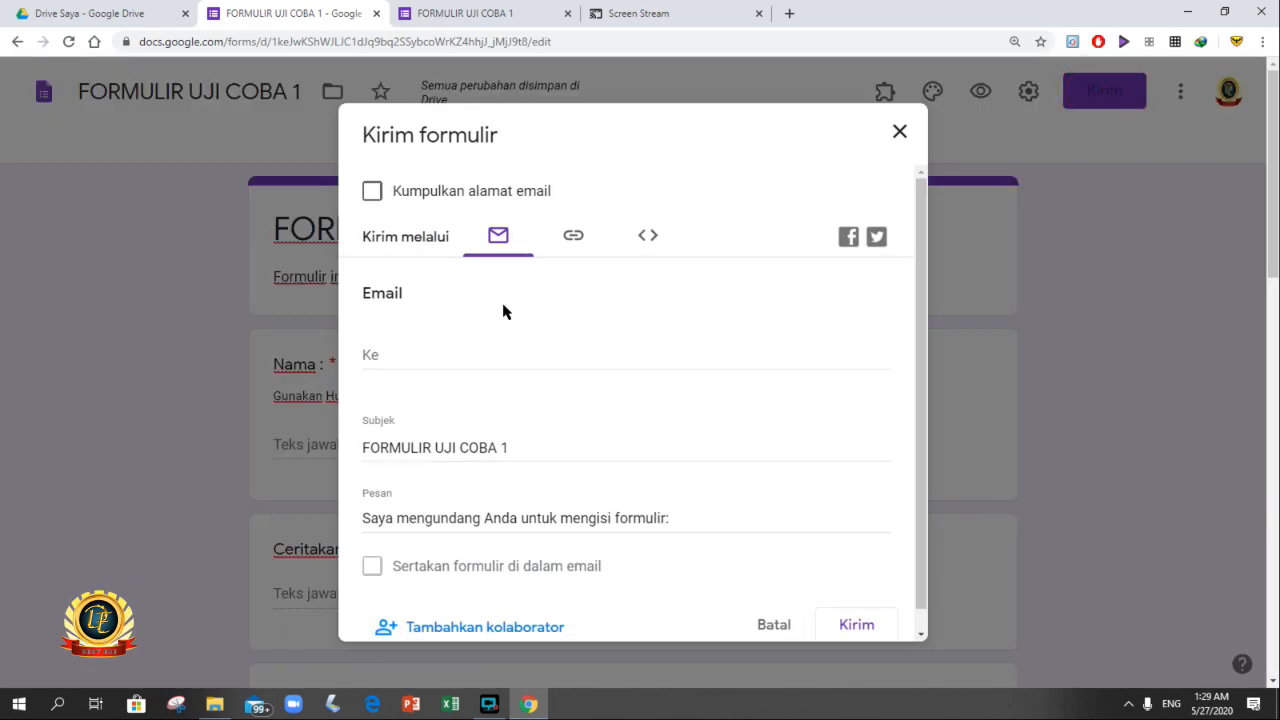
left_click(573, 238)
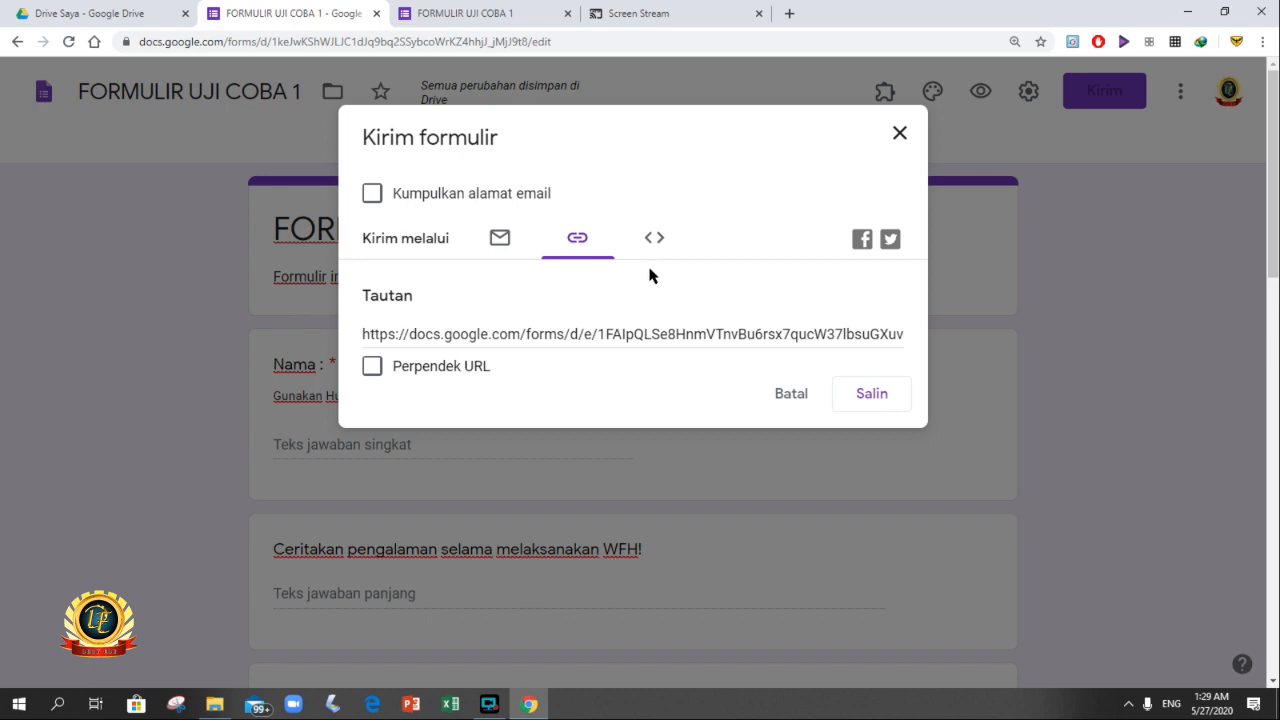
left_click(362, 334)
left_click_drag(609, 337, 699, 328)
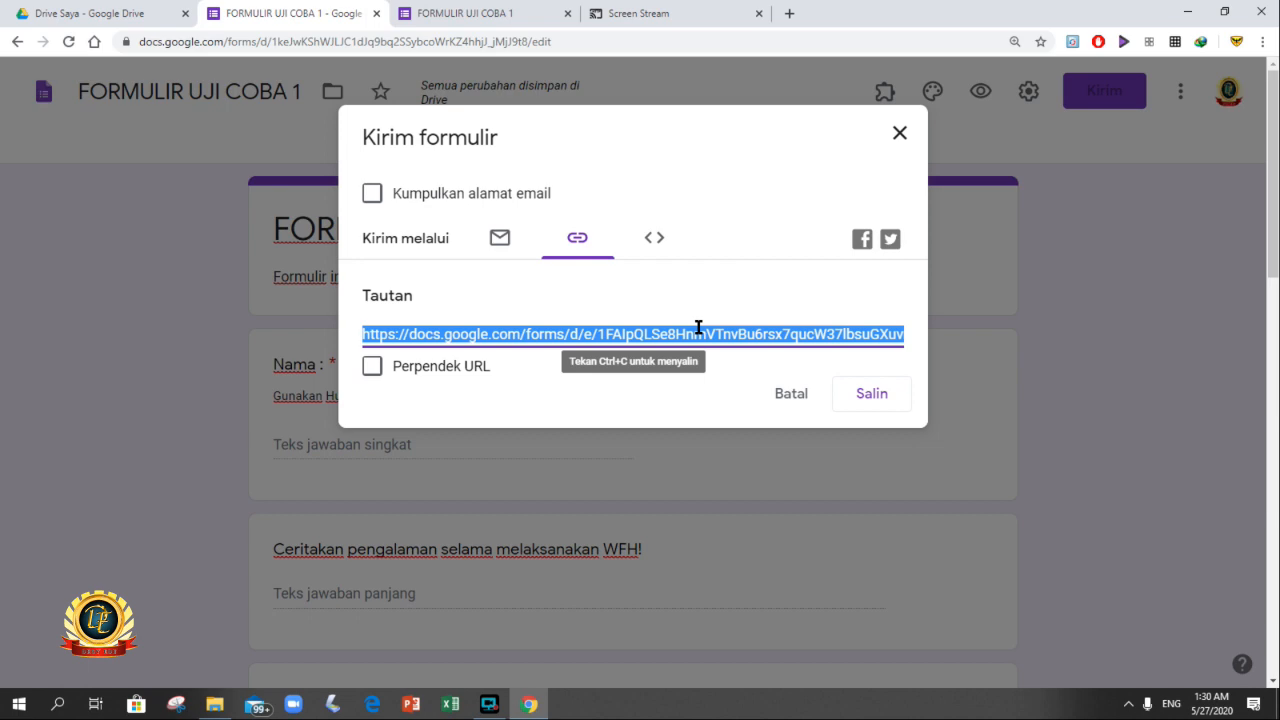
Shorten the form's URL, switching to the full link once for comparison and ending on the short version.
left_click(373, 368)
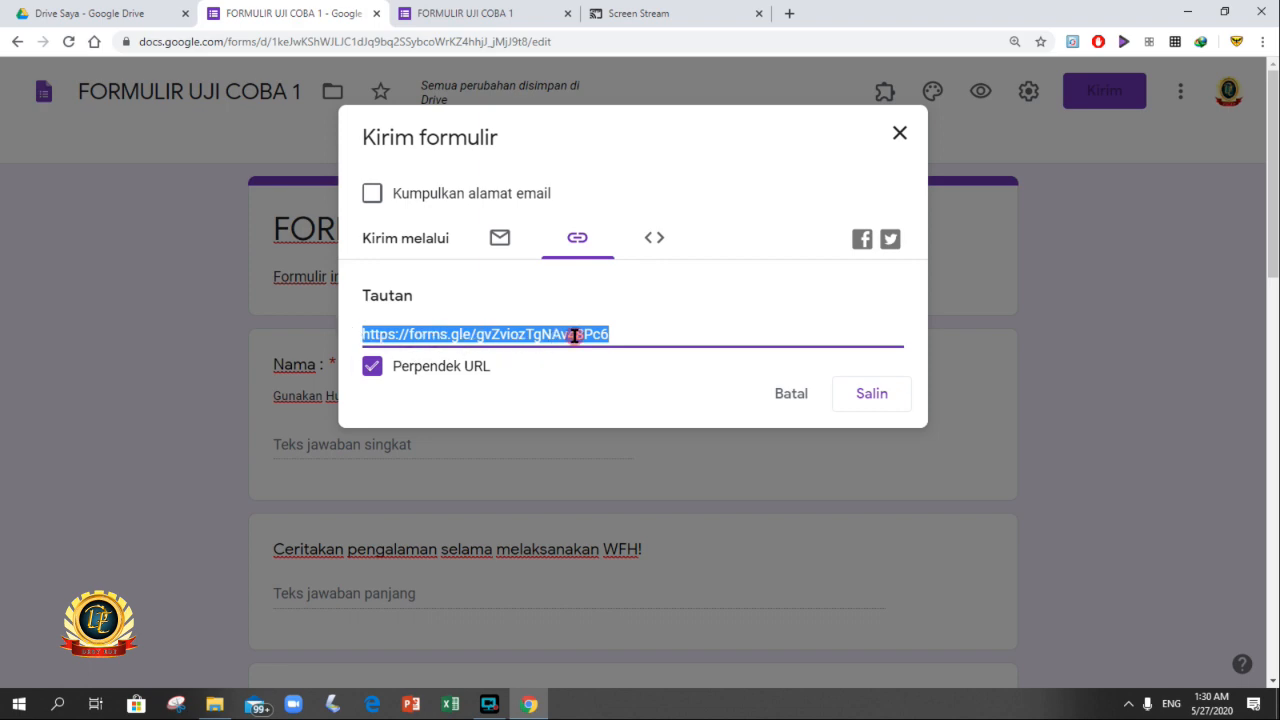
left_click(644, 331)
left_click_drag(362, 333, 617, 337)
left_click(372, 366)
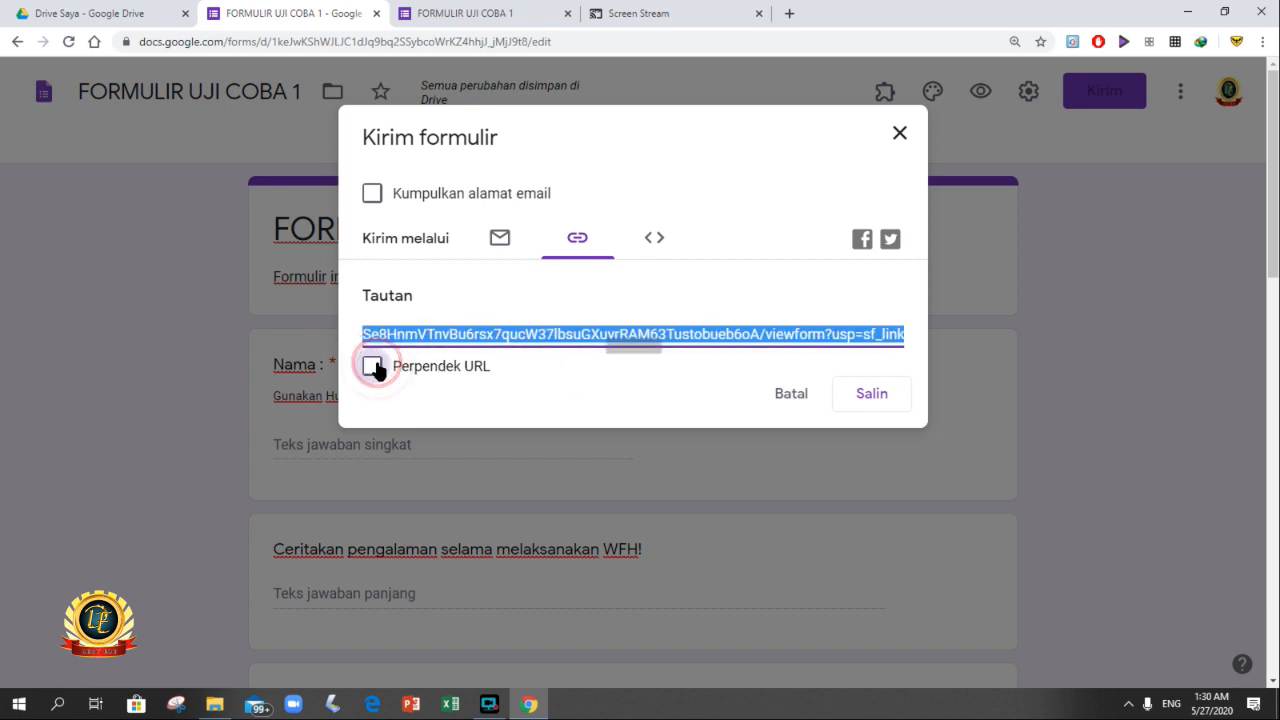
left_click(374, 367)
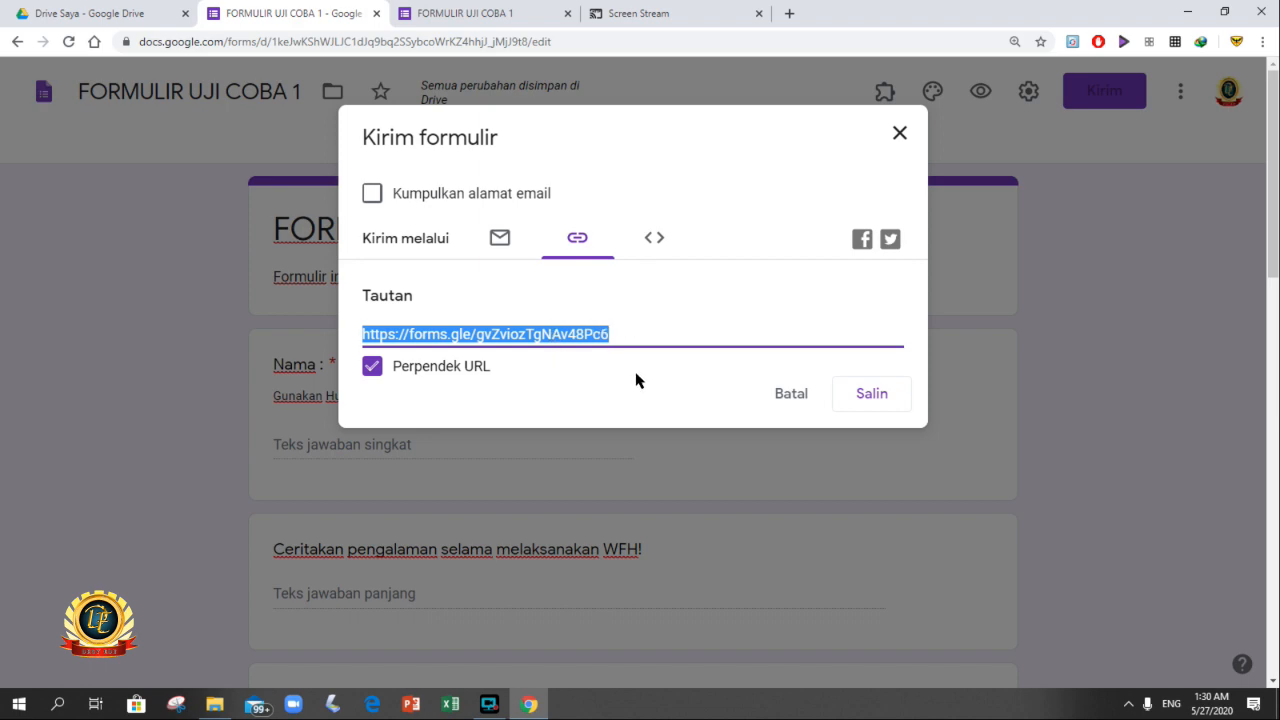
Copy the form's shortened link to the clipboard and close the send options.
left_click(865, 399)
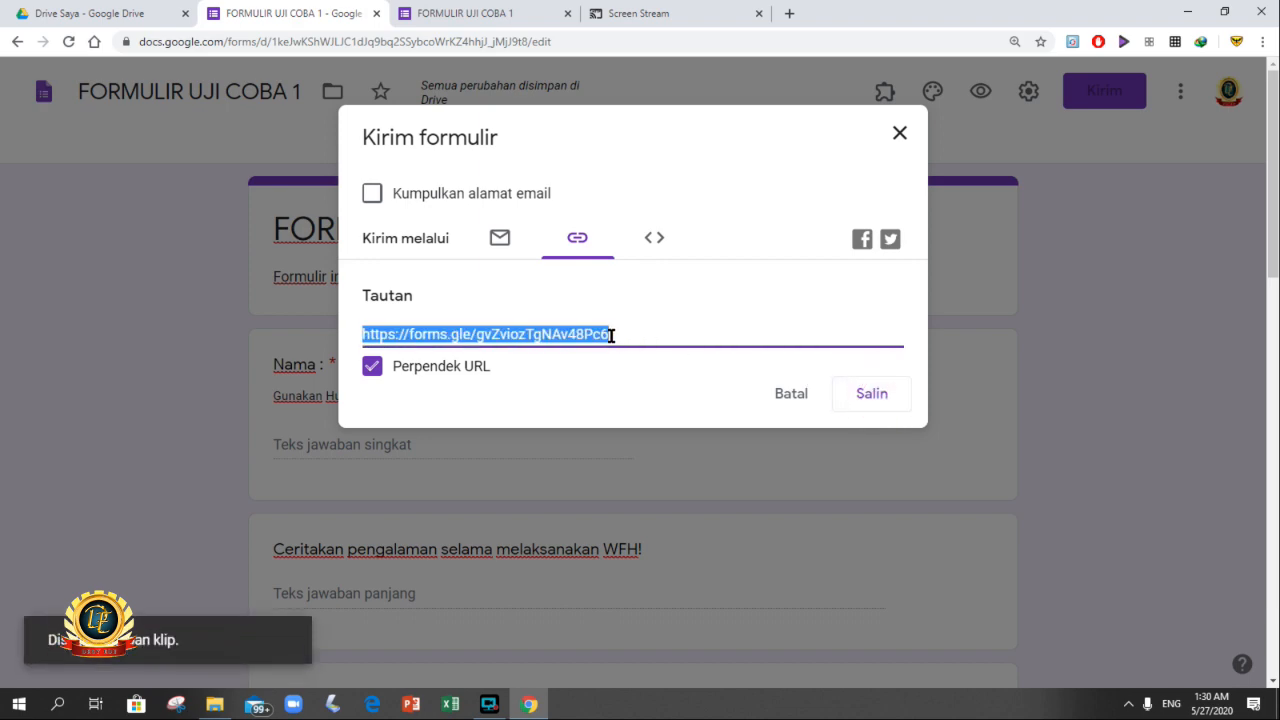
right_click(568, 335)
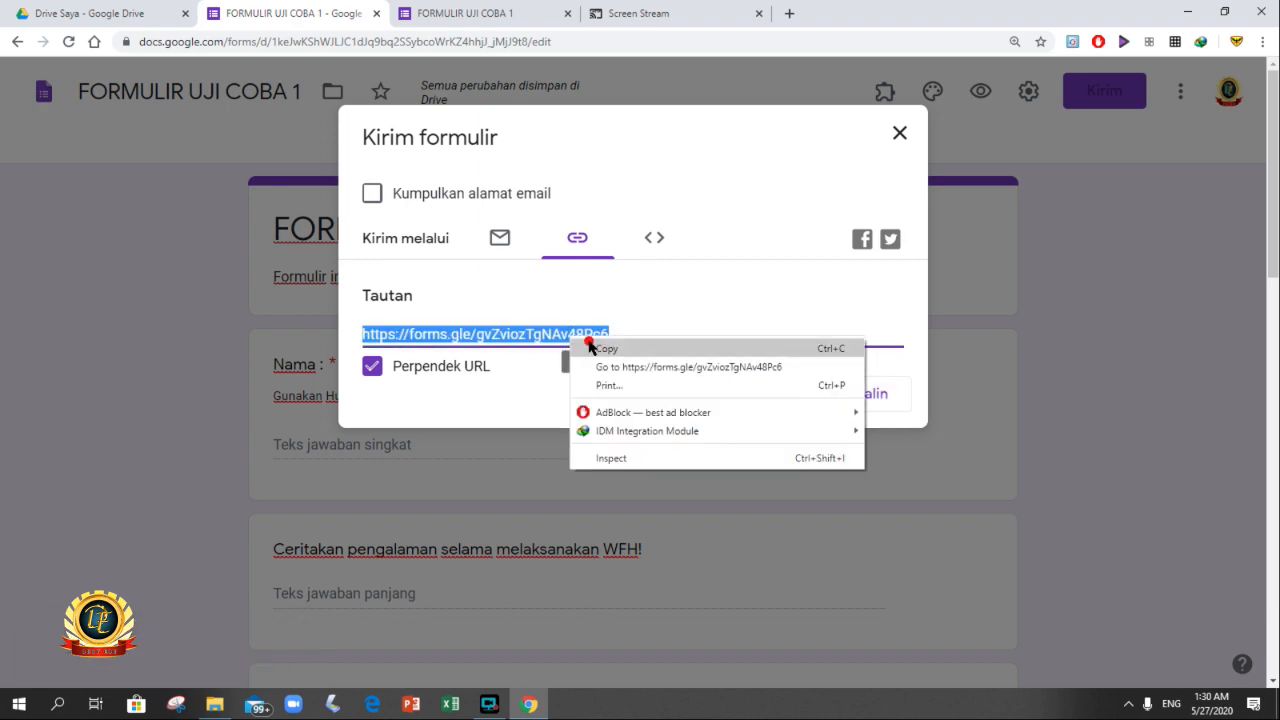
left_click(605, 348)
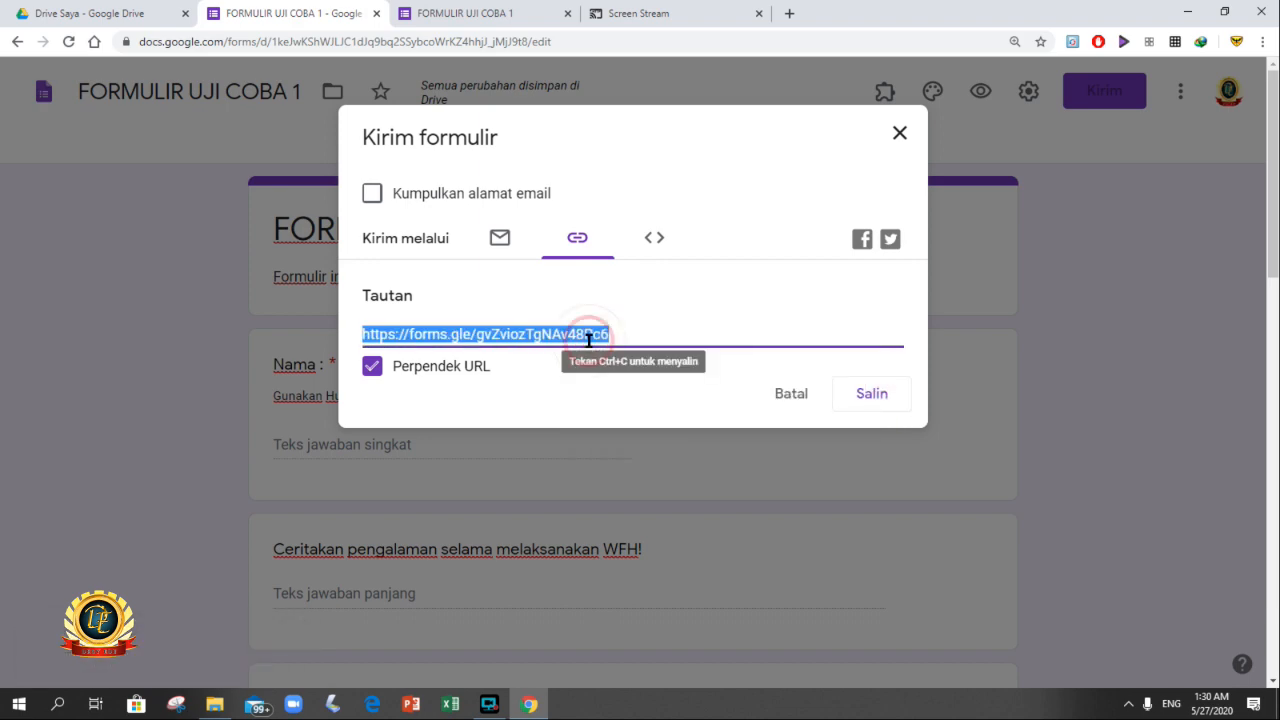
left_click(878, 399)
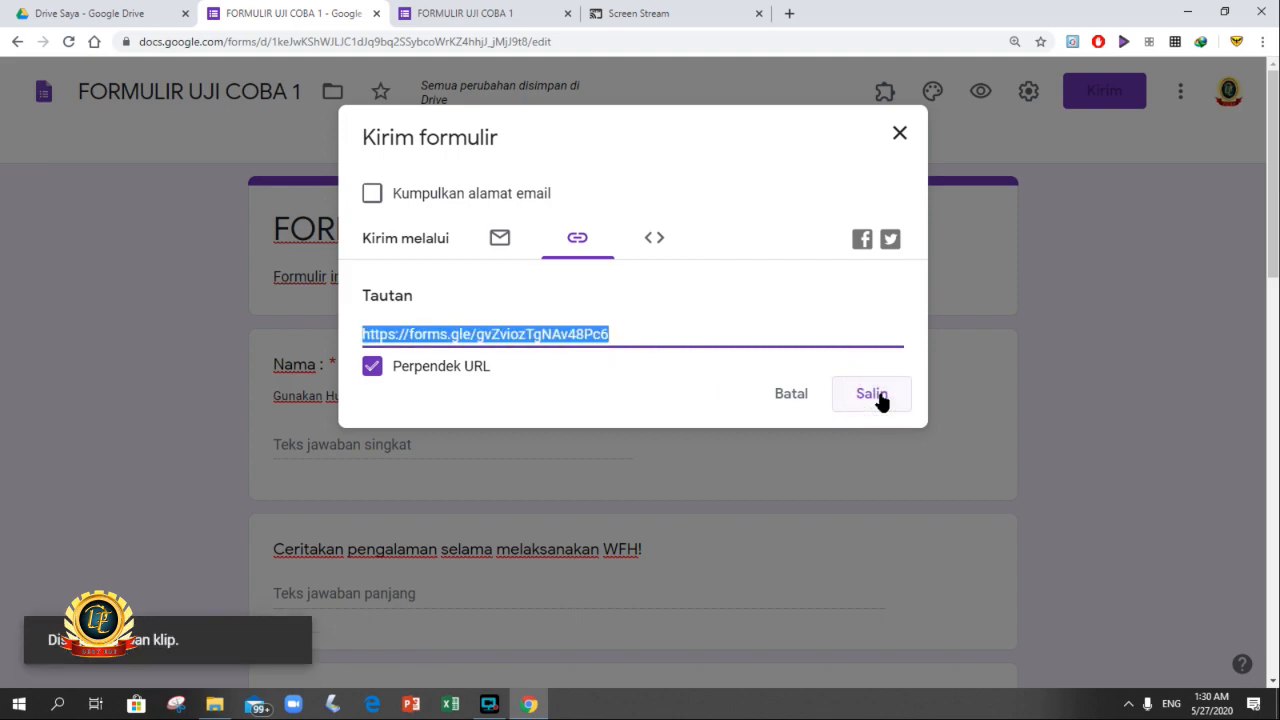
left_click(900, 143)
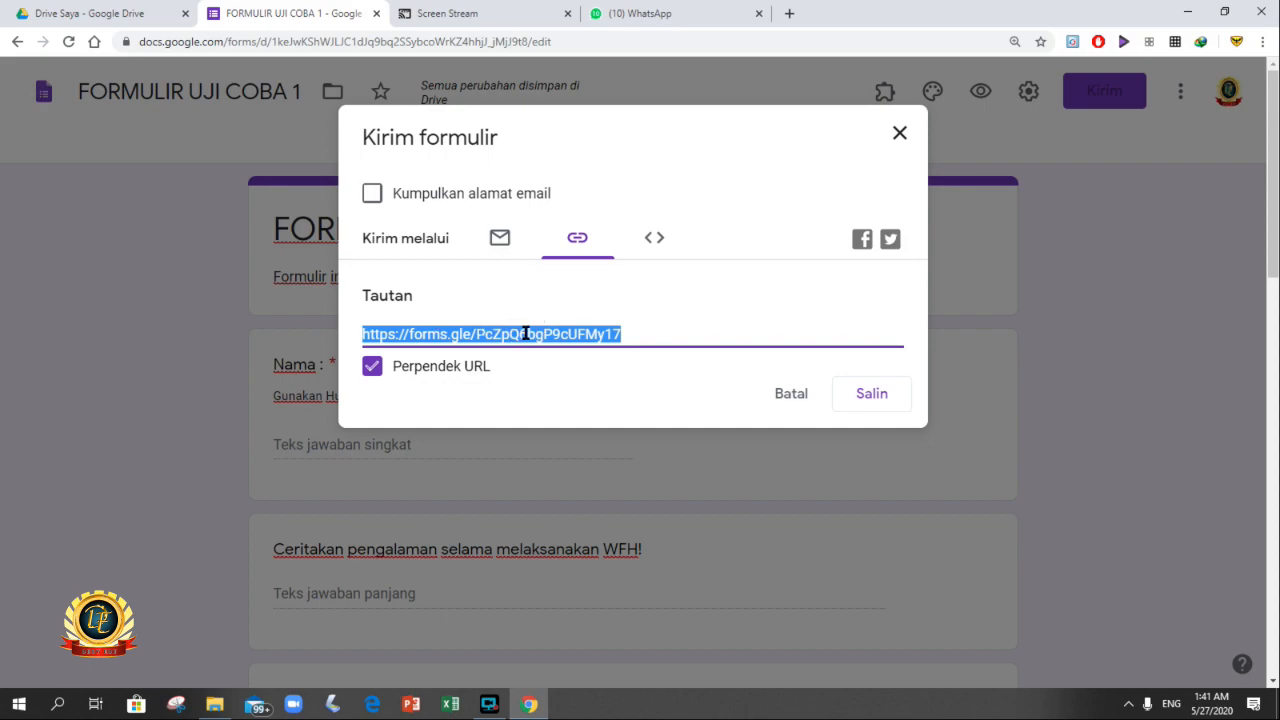
Compare the form's short link with the one posted in the WhatsApp class group and view the form on the mirrored phone screen.
left_click(640, 13)
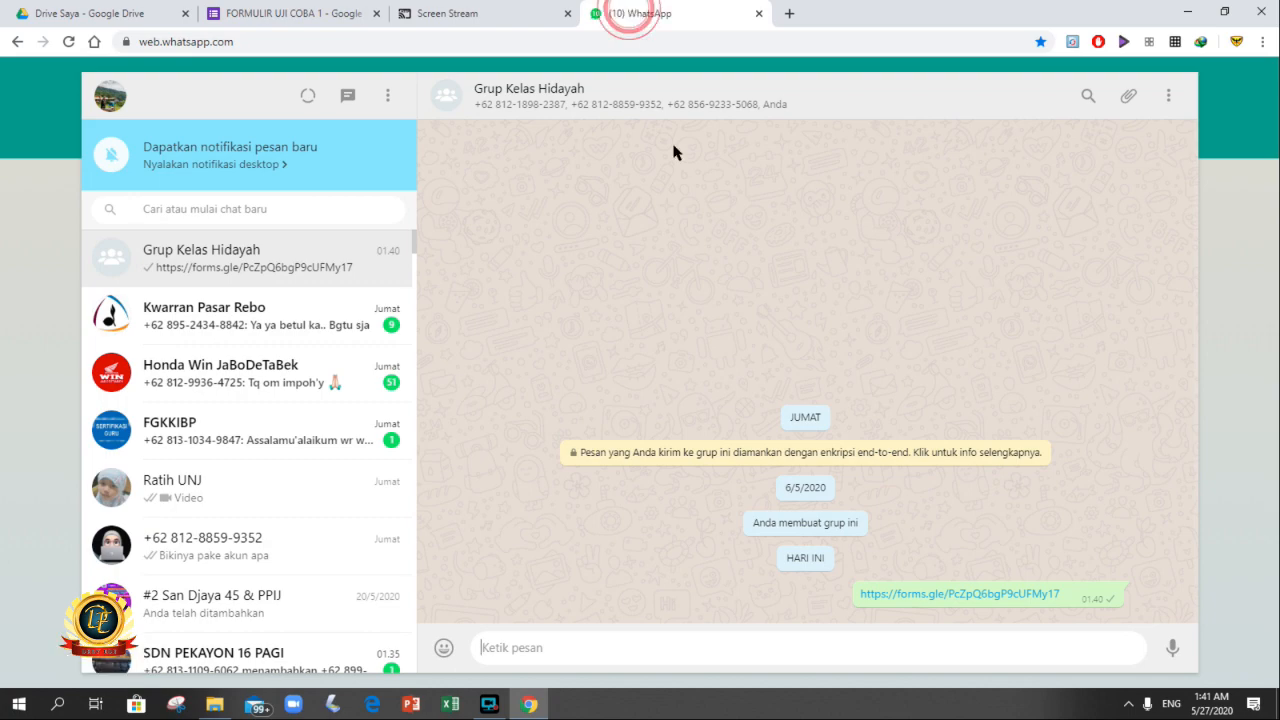
left_click(305, 12)
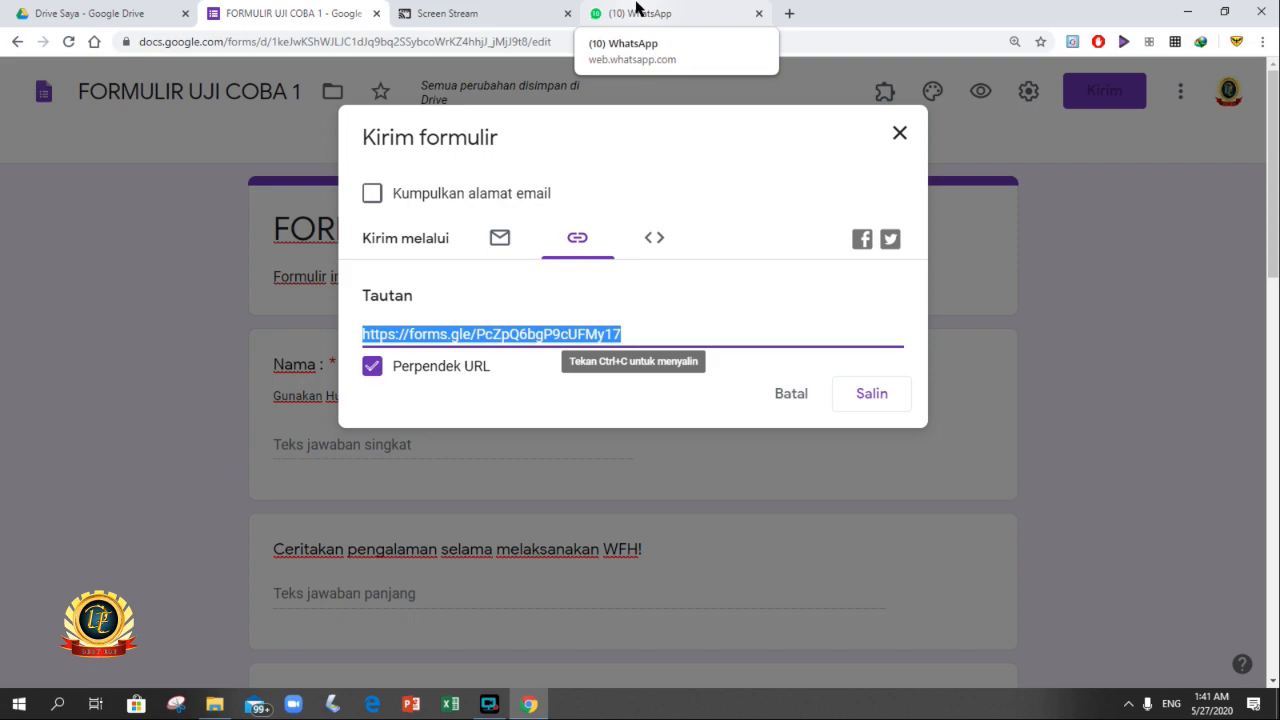
left_click(518, 10)
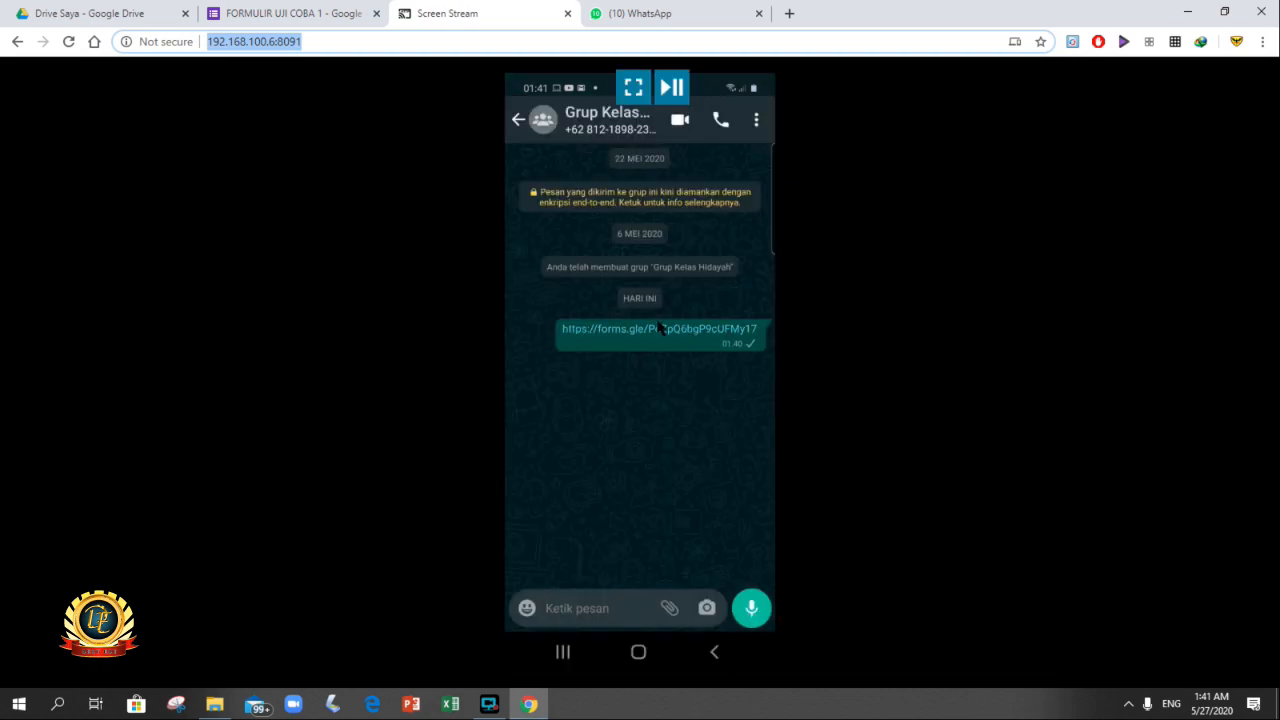
left_click(283, 12)
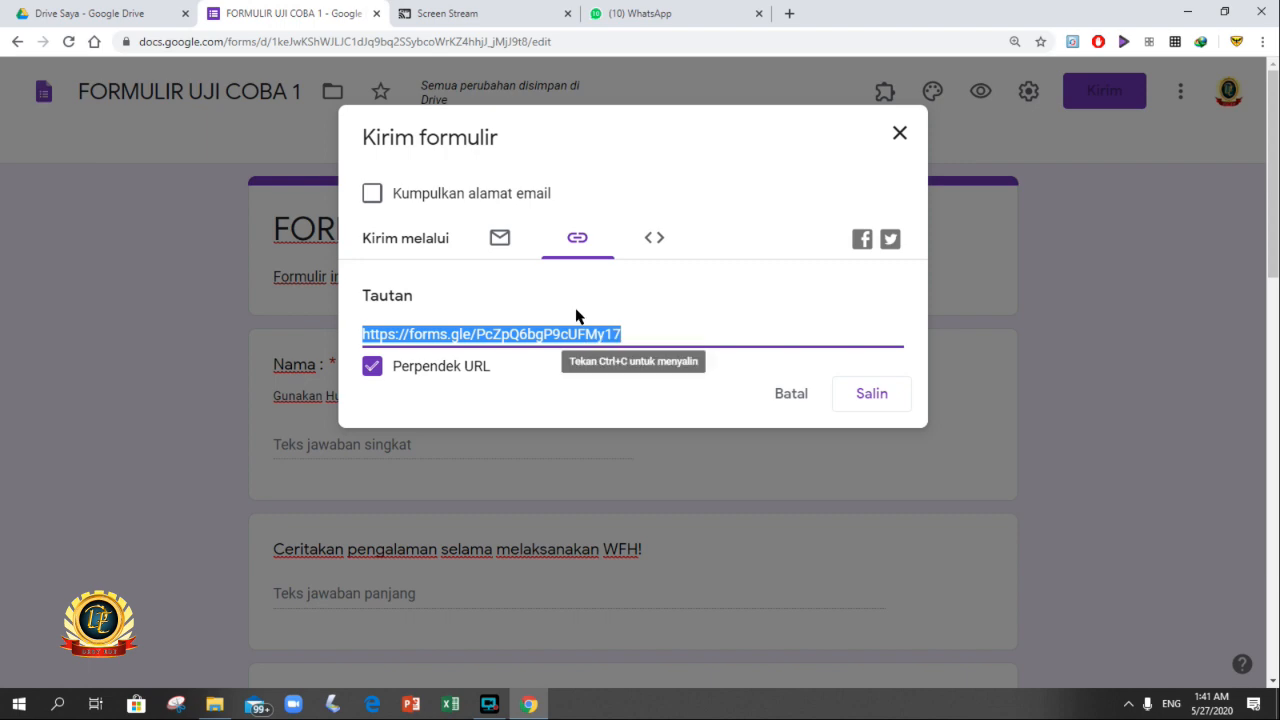
left_click(458, 12)
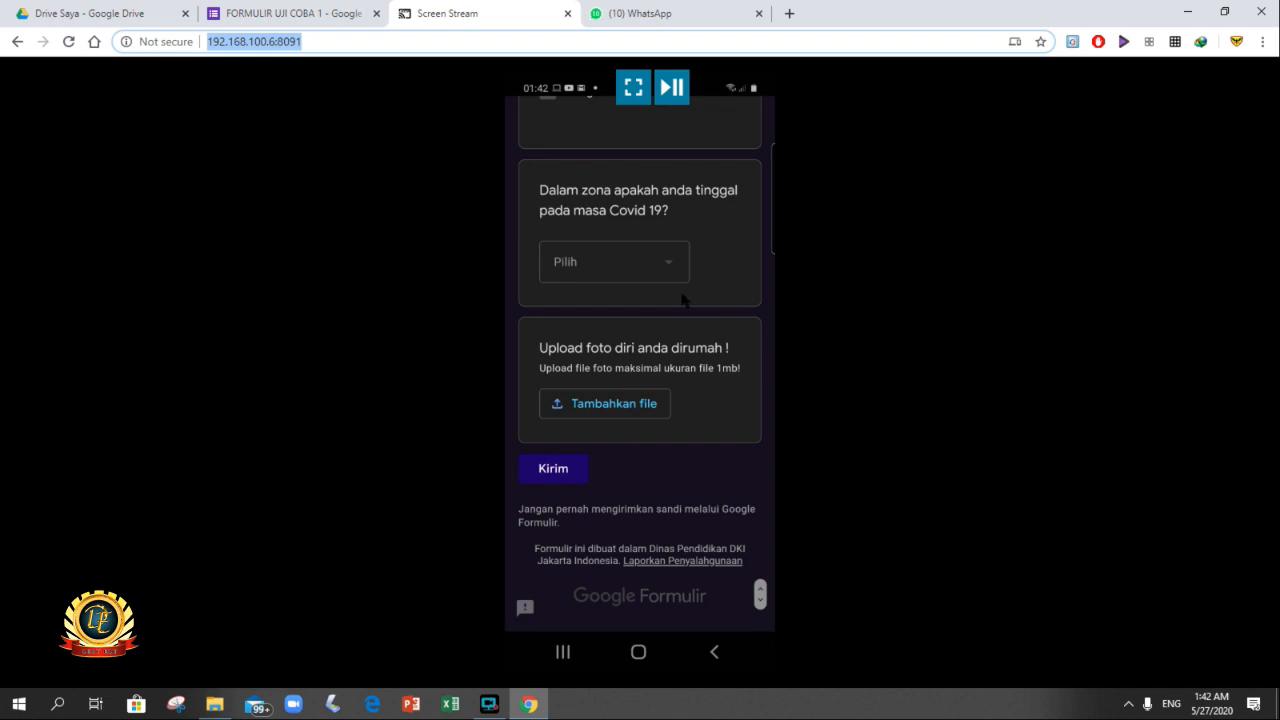
Close the Screen Stream page and dismiss the send options of FORMULIR UJI COBA 1.
left_click(567, 14)
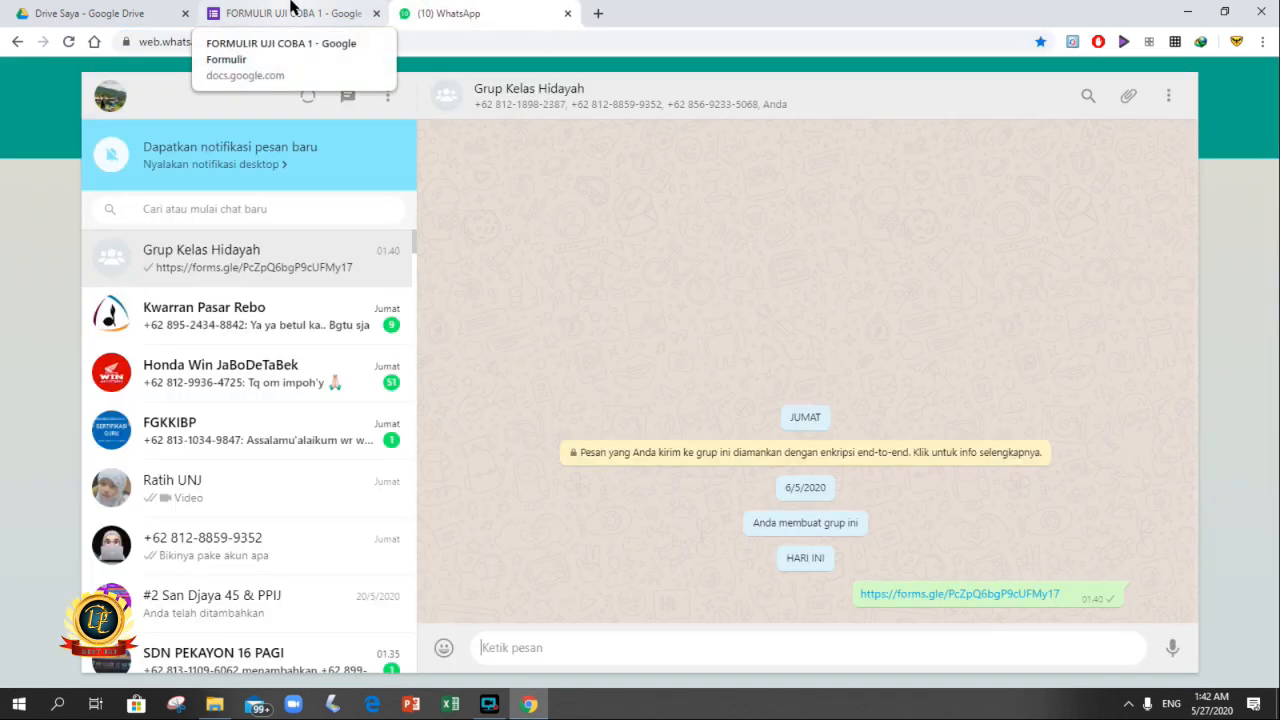
left_click(291, 12)
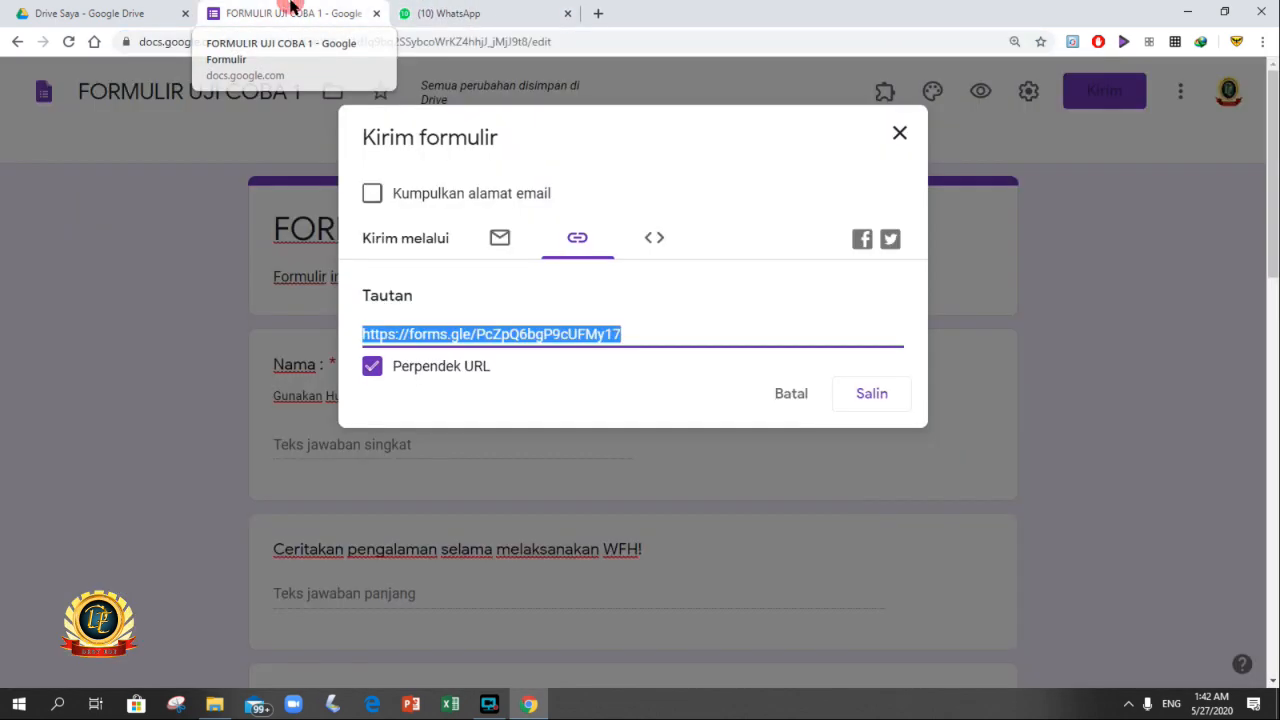
left_click(901, 134)
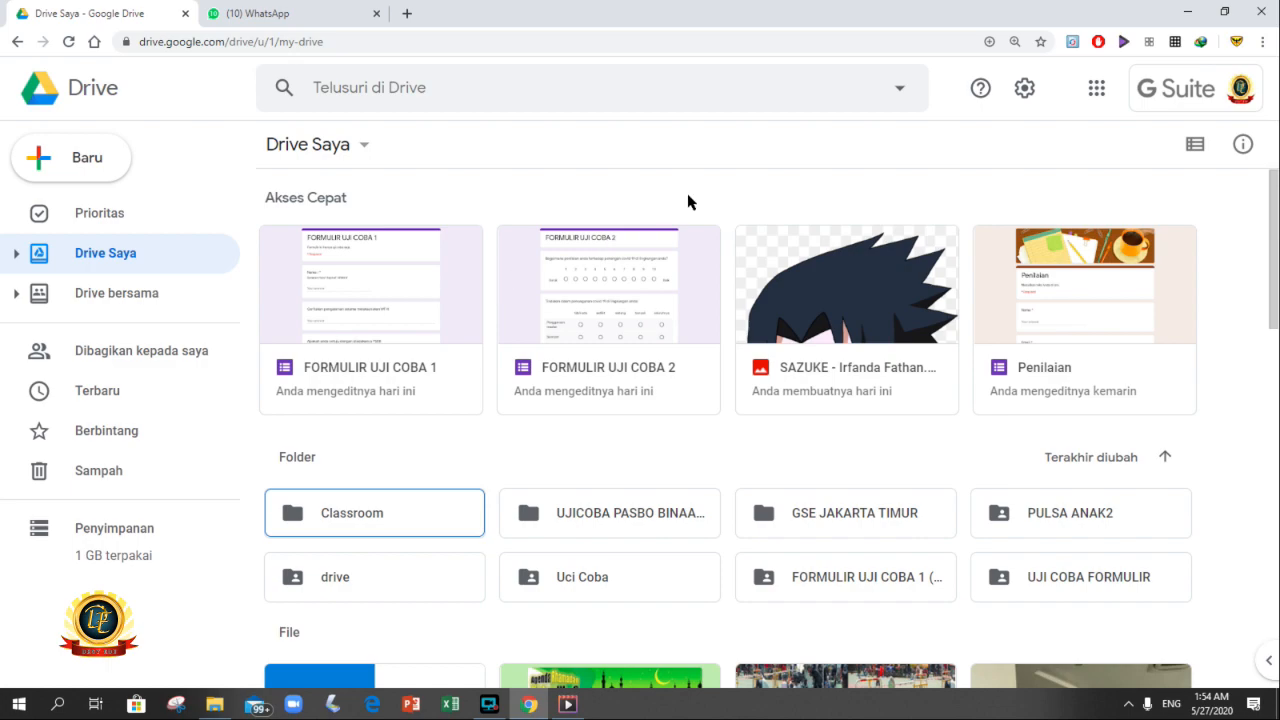
Examine the quick-access files, folders and other files in My Drive to locate the form.
left_click(1101, 248)
left_click(1278, 206)
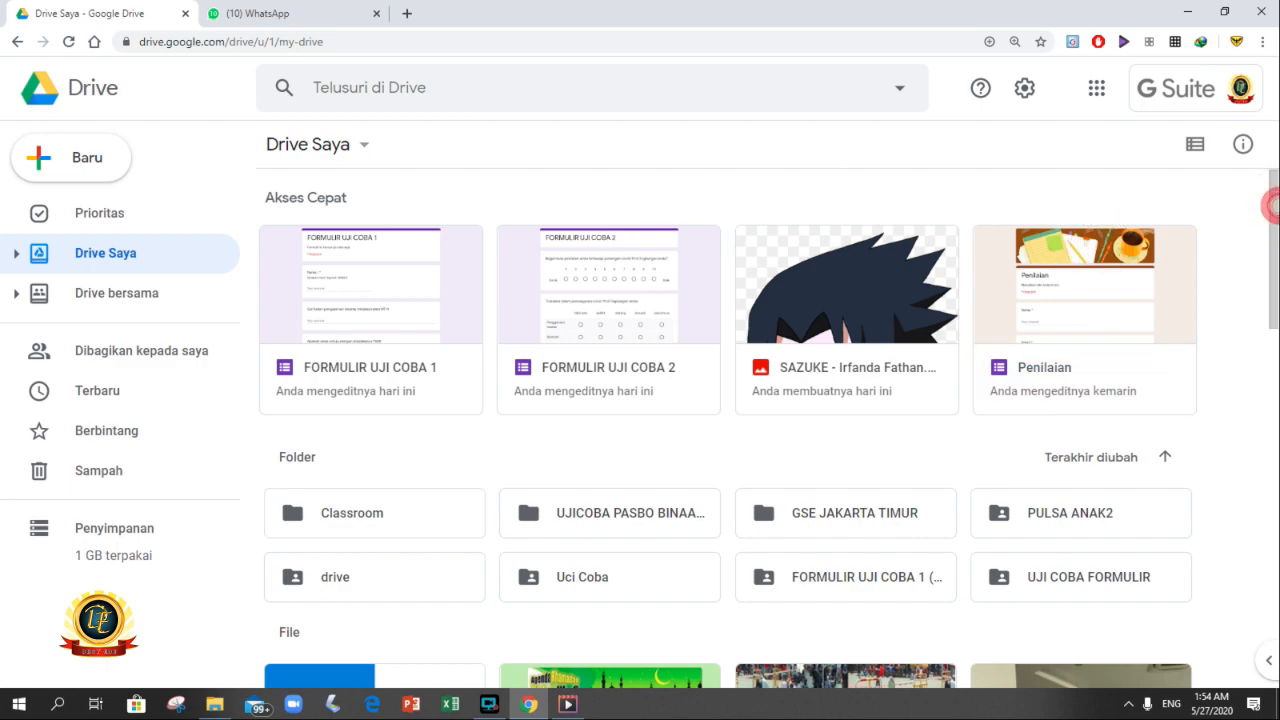
scroll(1274, 250, "down", 2)
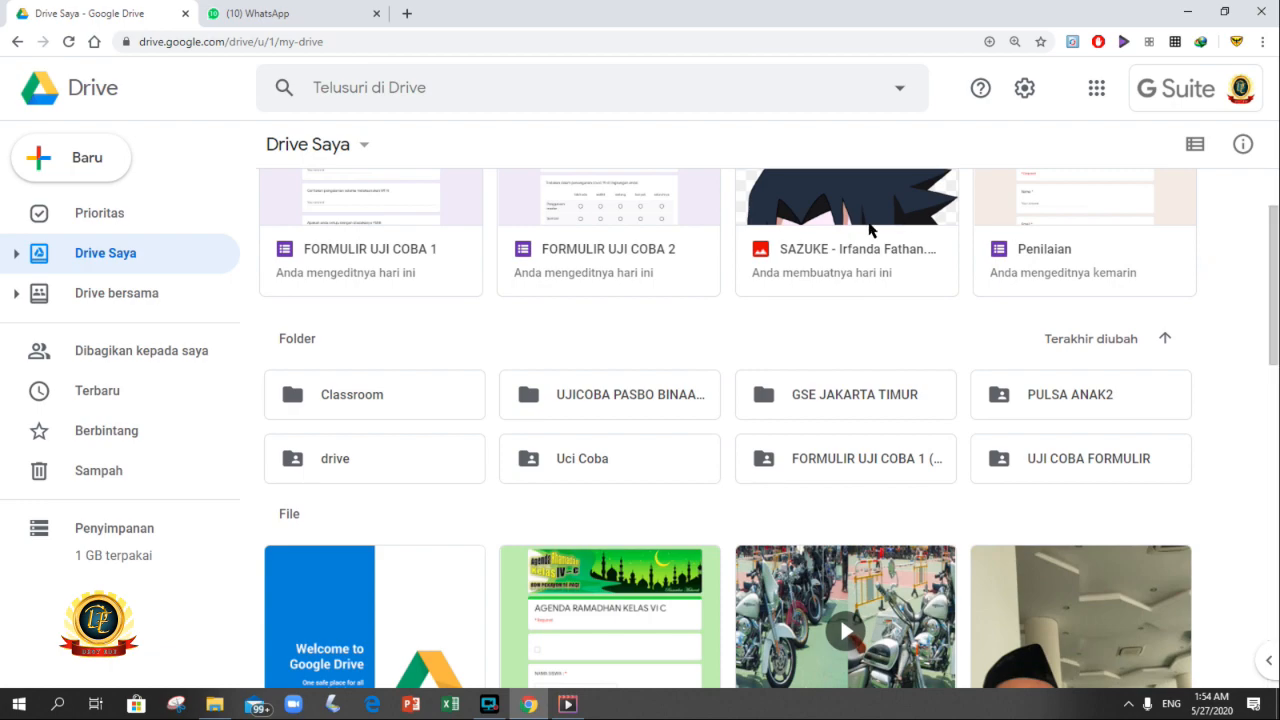
left_click(1206, 336)
left_click(1277, 307)
left_click_drag(1275, 306, 1276, 271)
left_click(1276, 204)
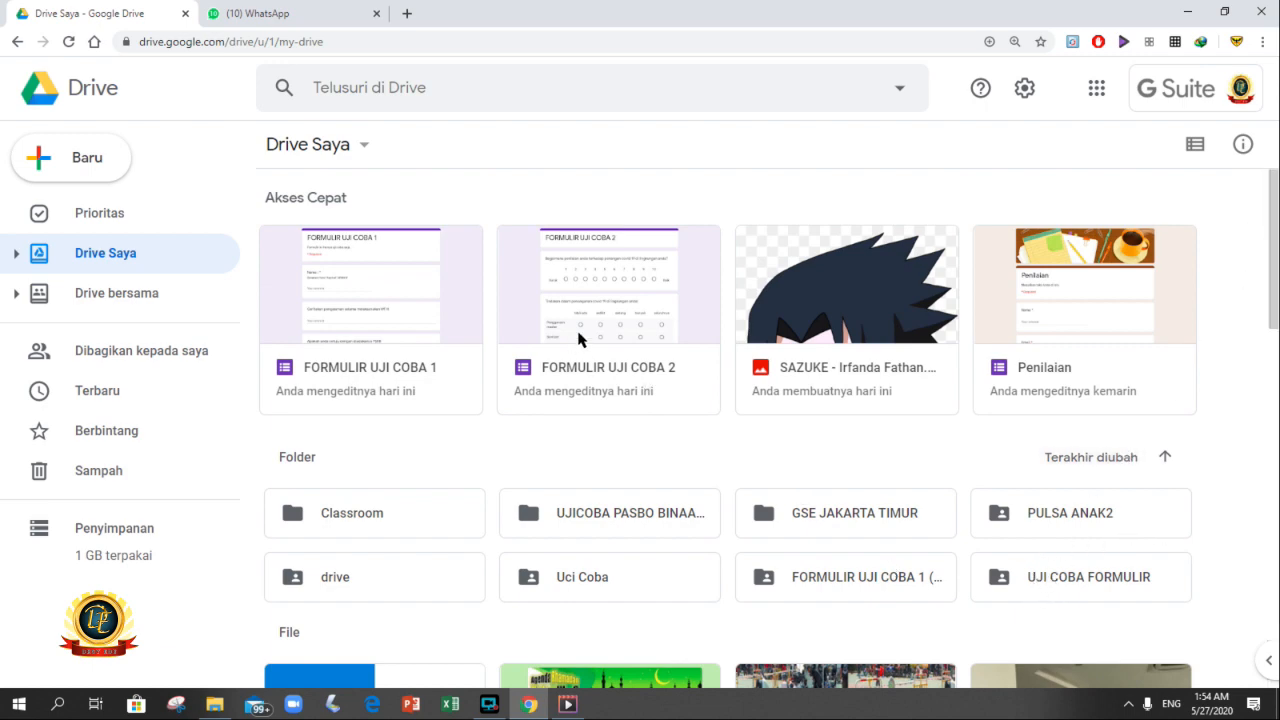
left_click(1278, 172)
Open the UJI COBA FORMULIR folder in Drive and select FORMULIR UJI COBA 1.
left_click(1084, 567)
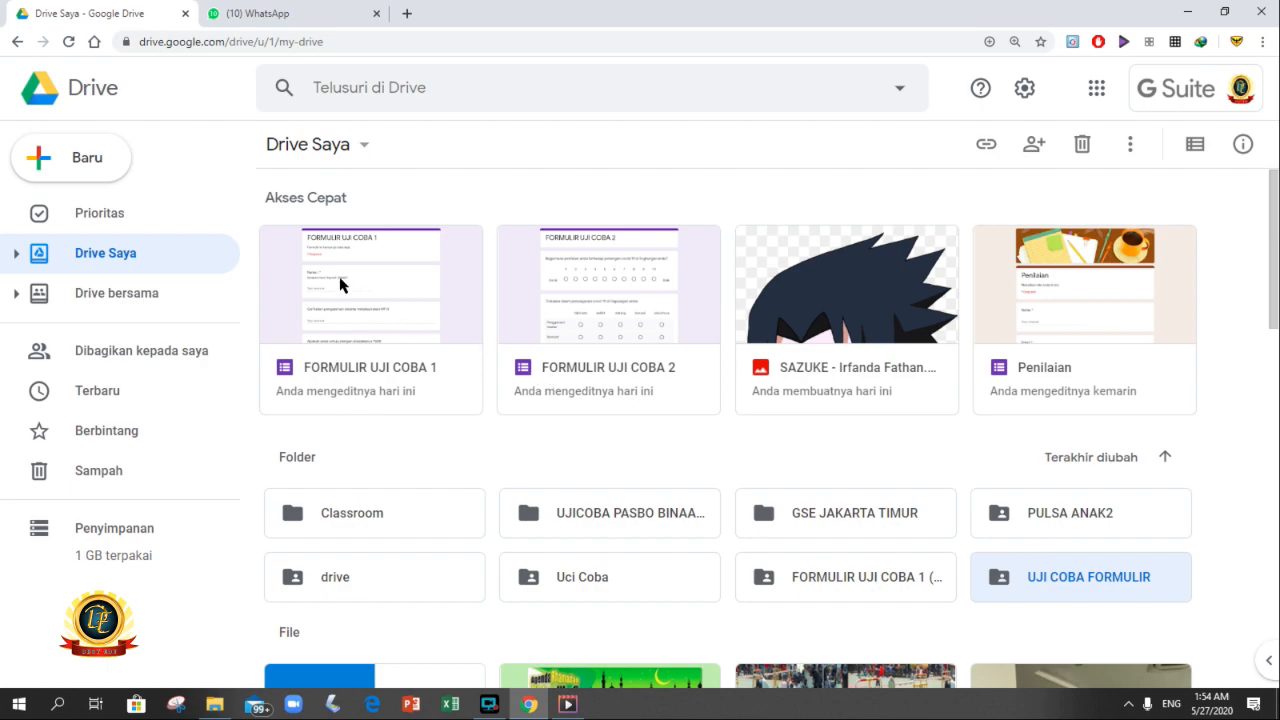
double_click(1081, 583)
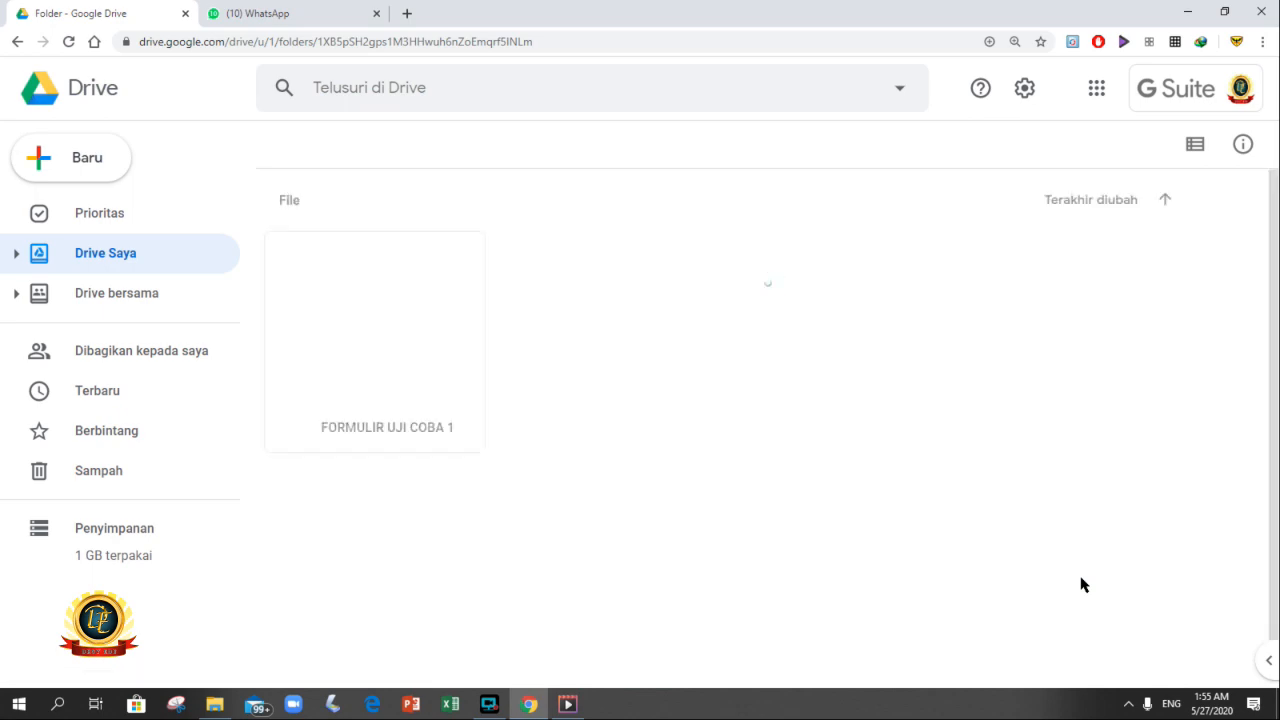
left_click(427, 314)
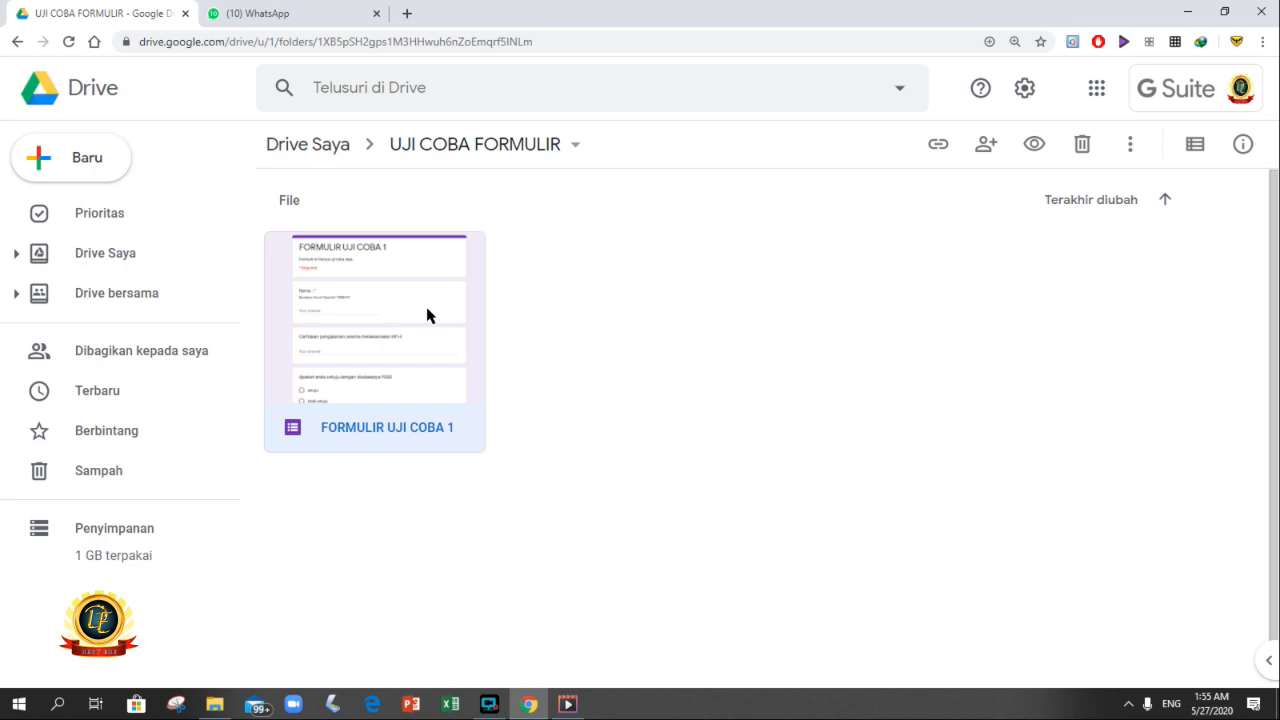
left_click(427, 316)
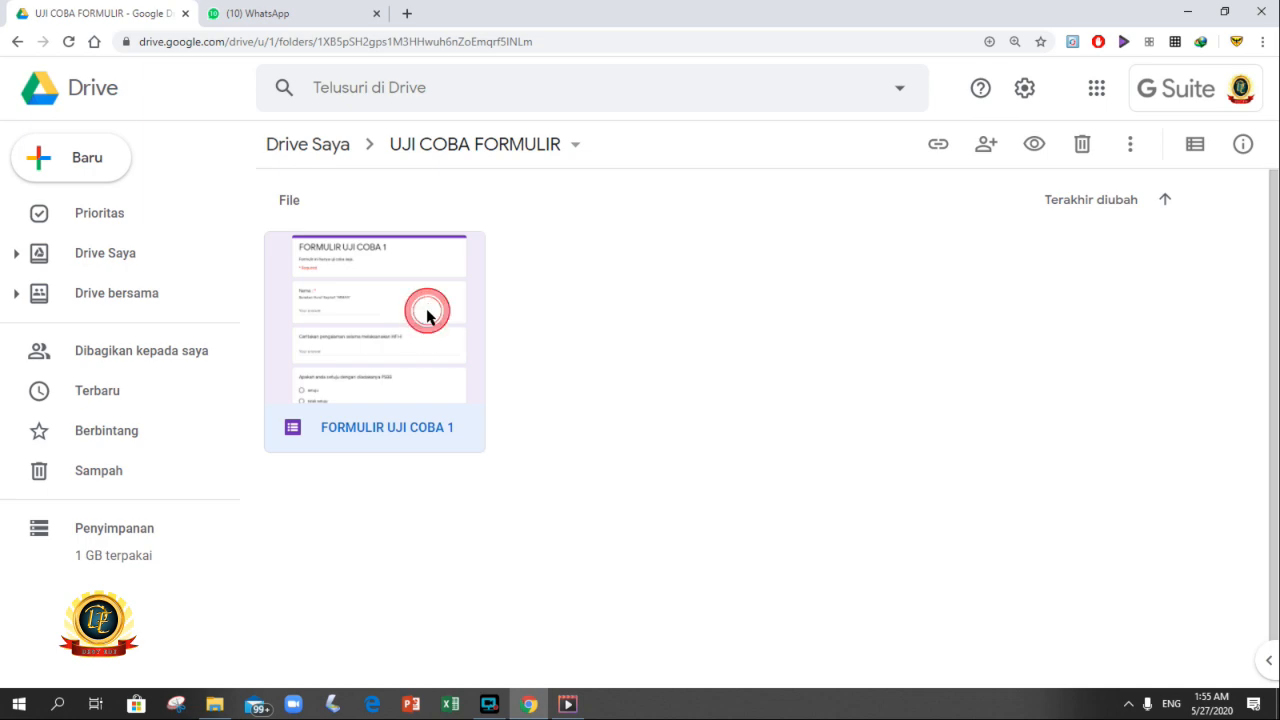
Open FORMULIR UJI COBA 1 for editing and mark it with a star.
double_click(366, 436)
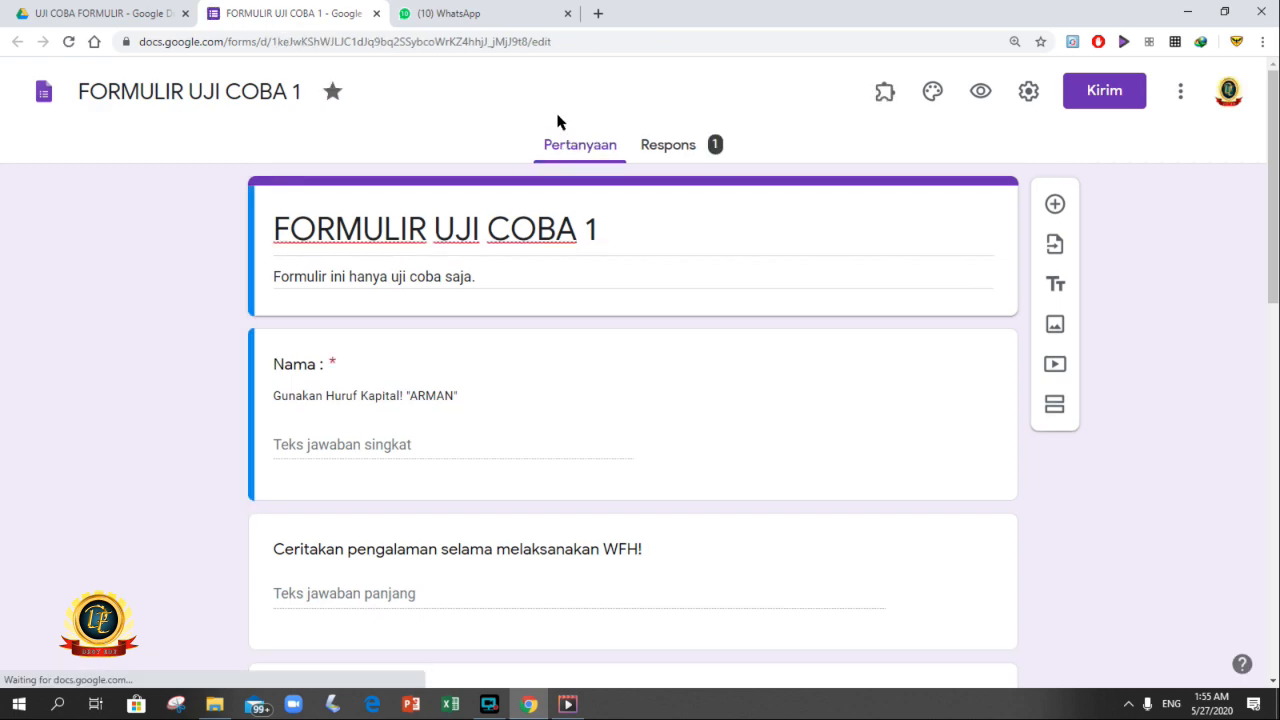
left_click(331, 93)
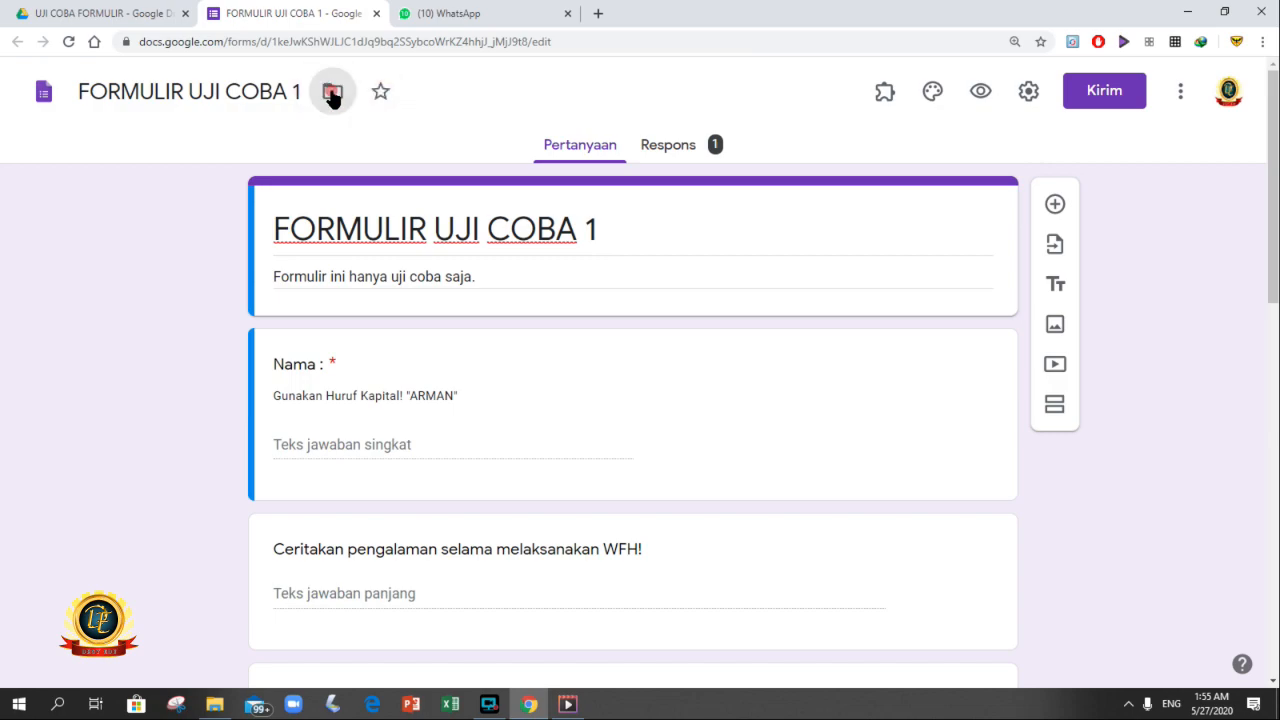
left_click(382, 93)
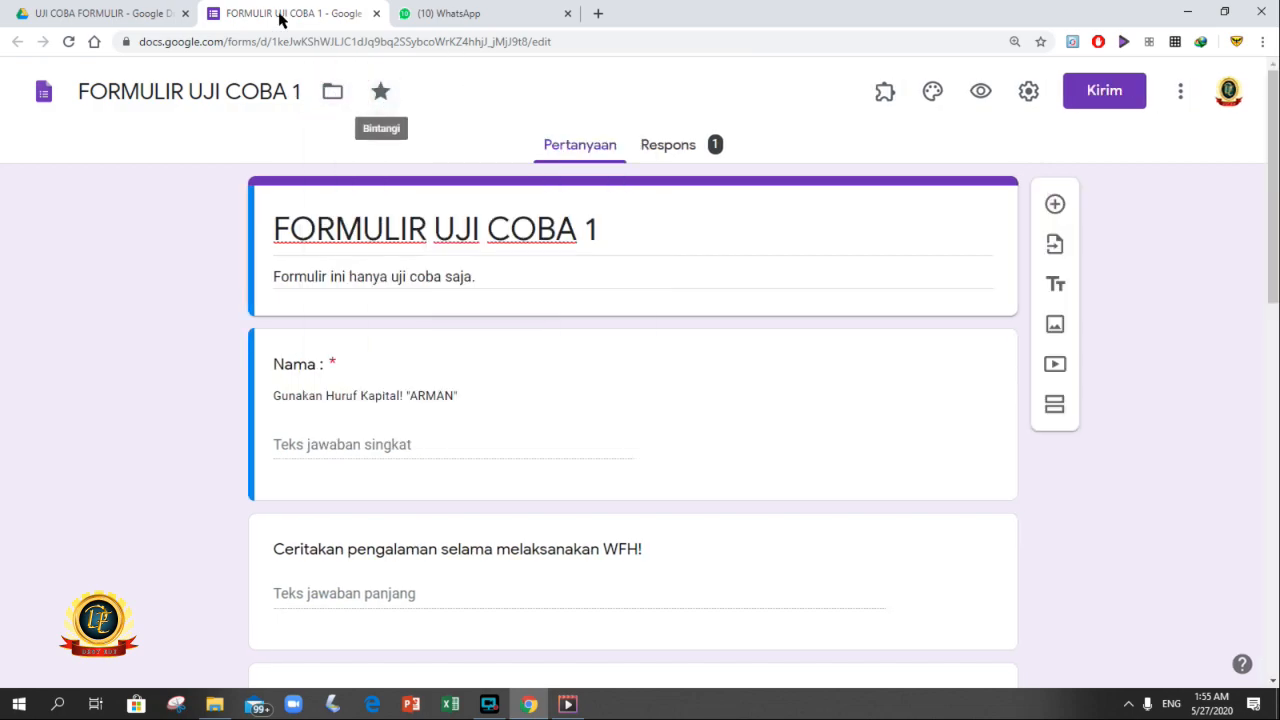
Revisit the form's folder and My Drive, then return to the form and look over its questions.
left_click(70, 8)
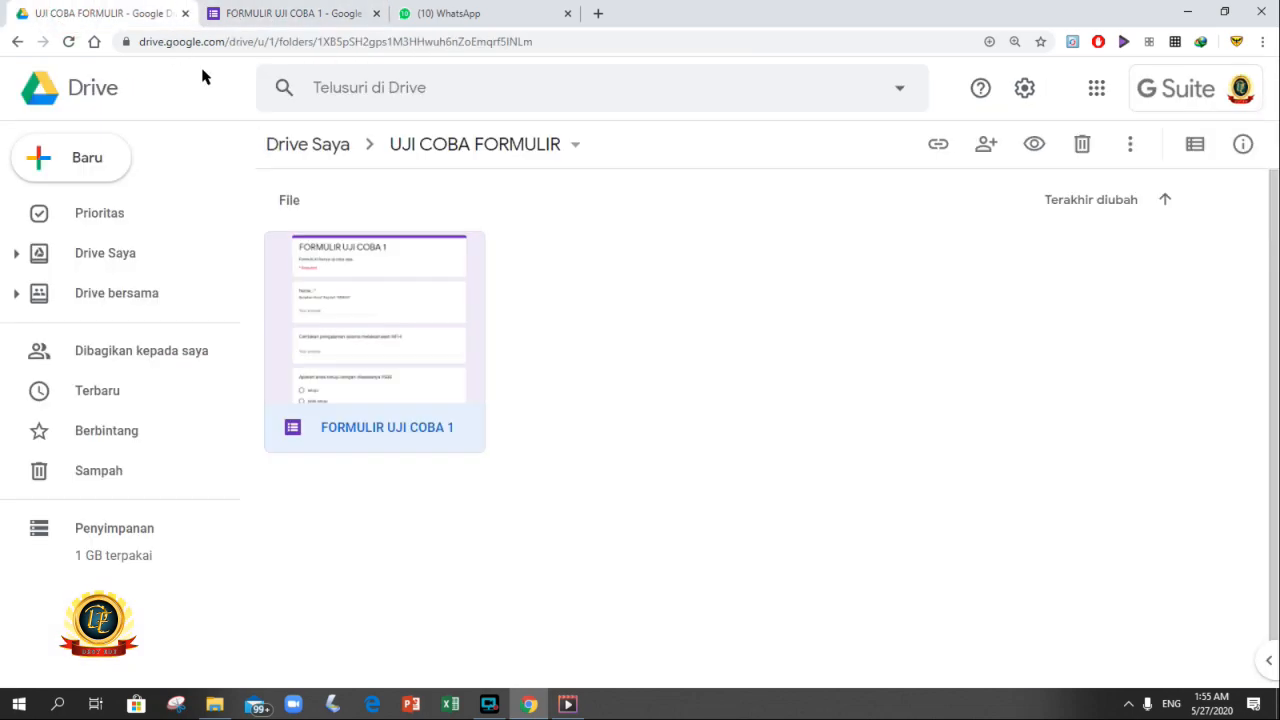
left_click(17, 42)
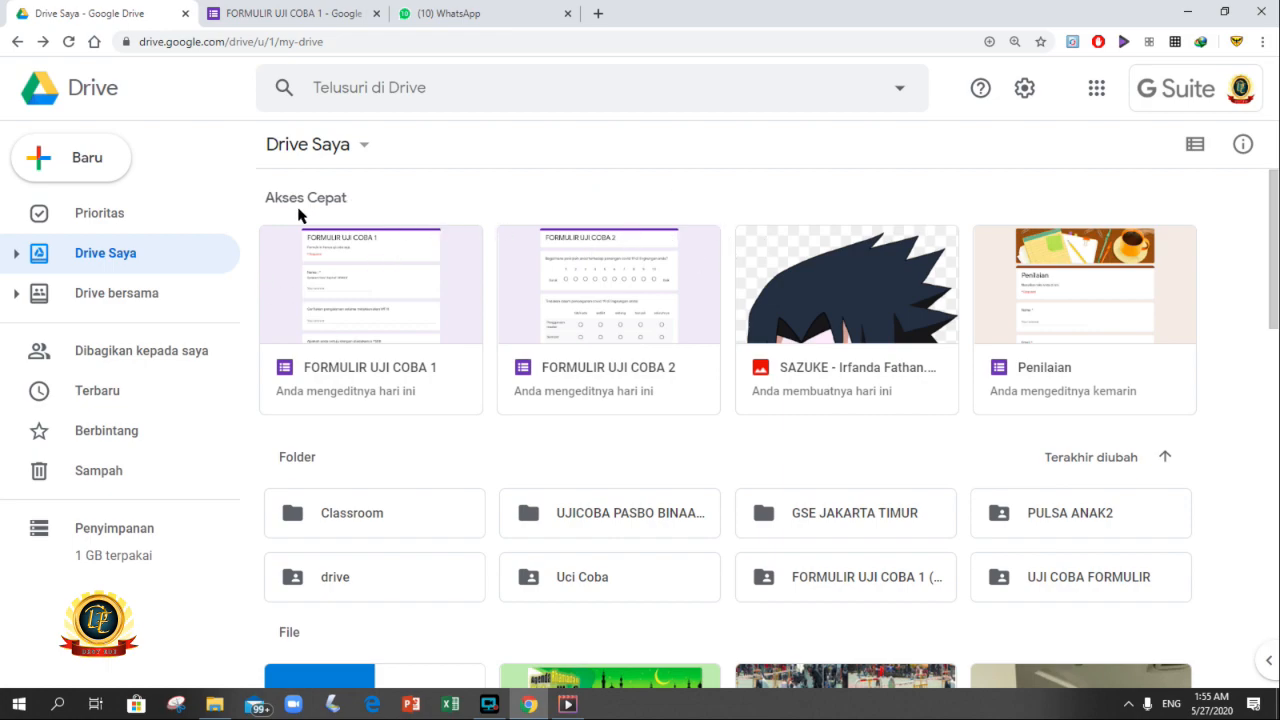
left_click(287, 12)
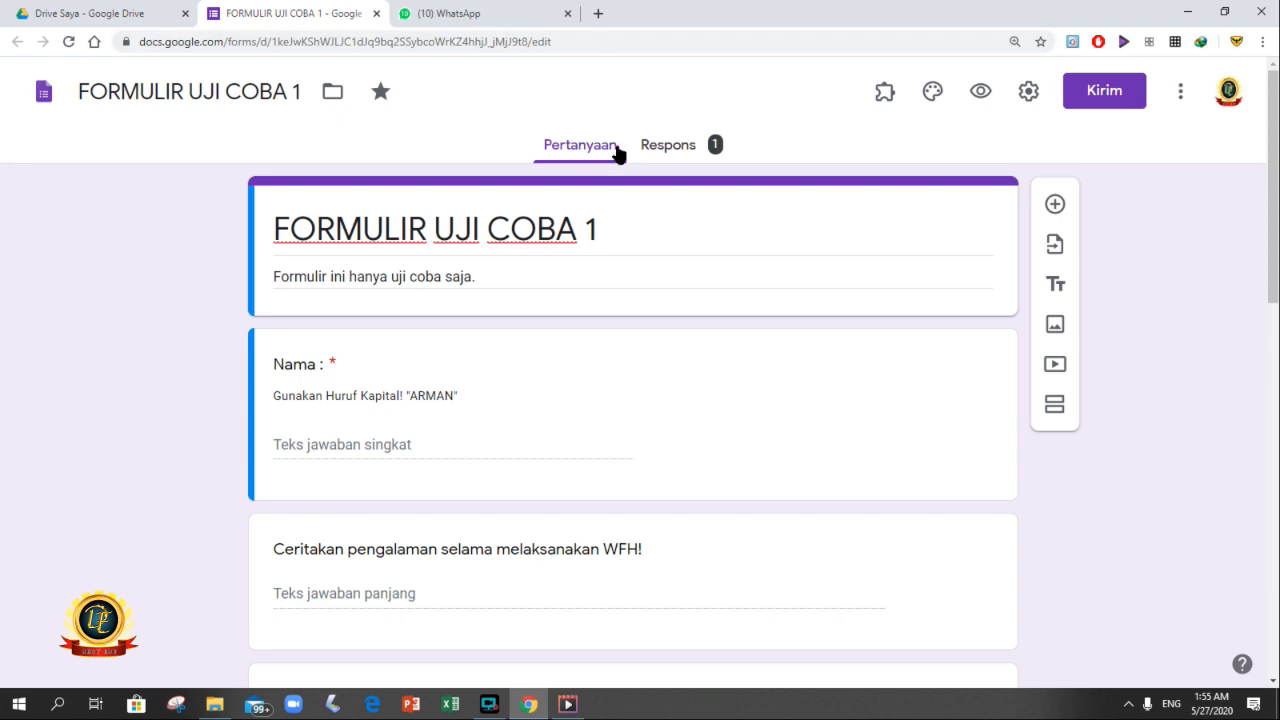
scroll(640, 400, "down", 1)
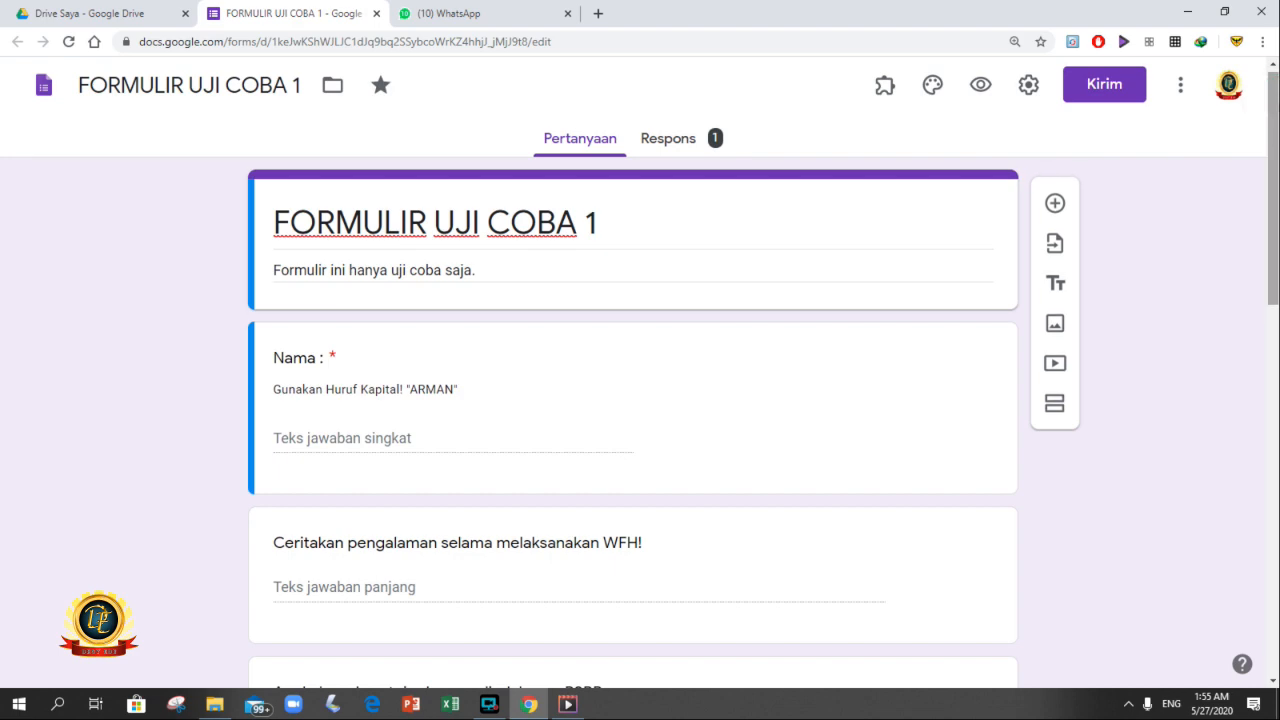
left_click(868, 202)
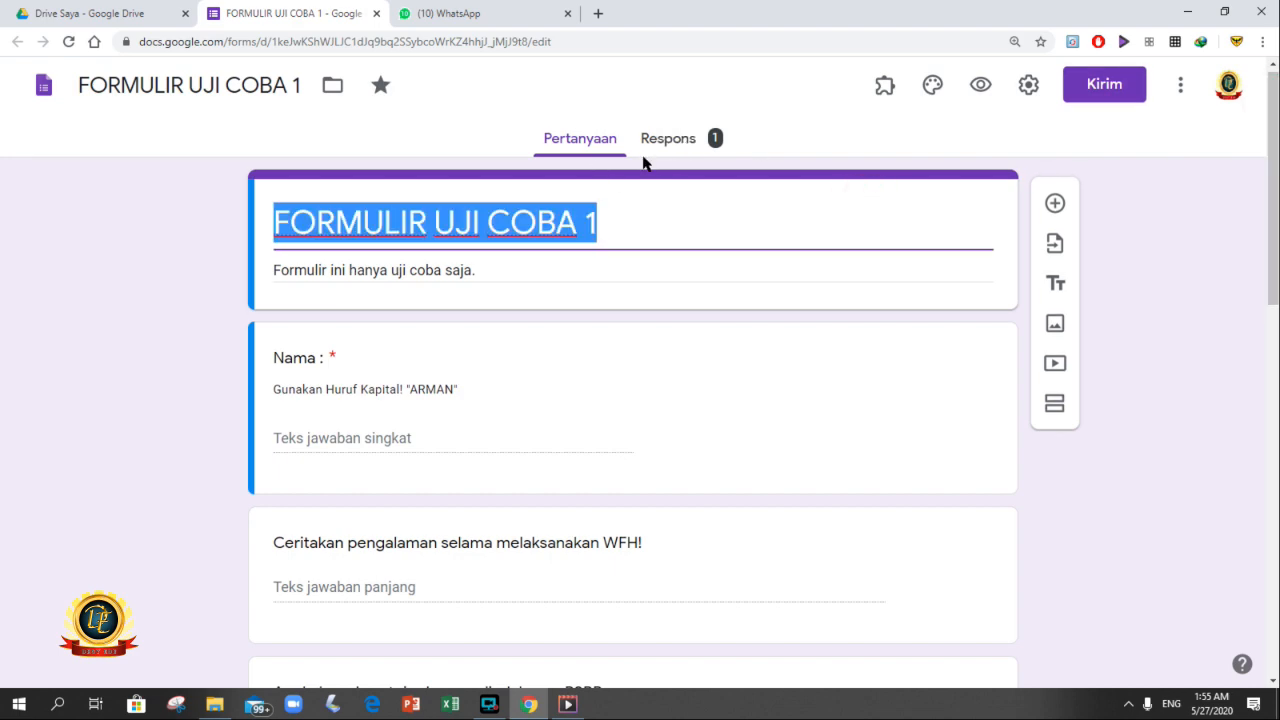
left_click(707, 98)
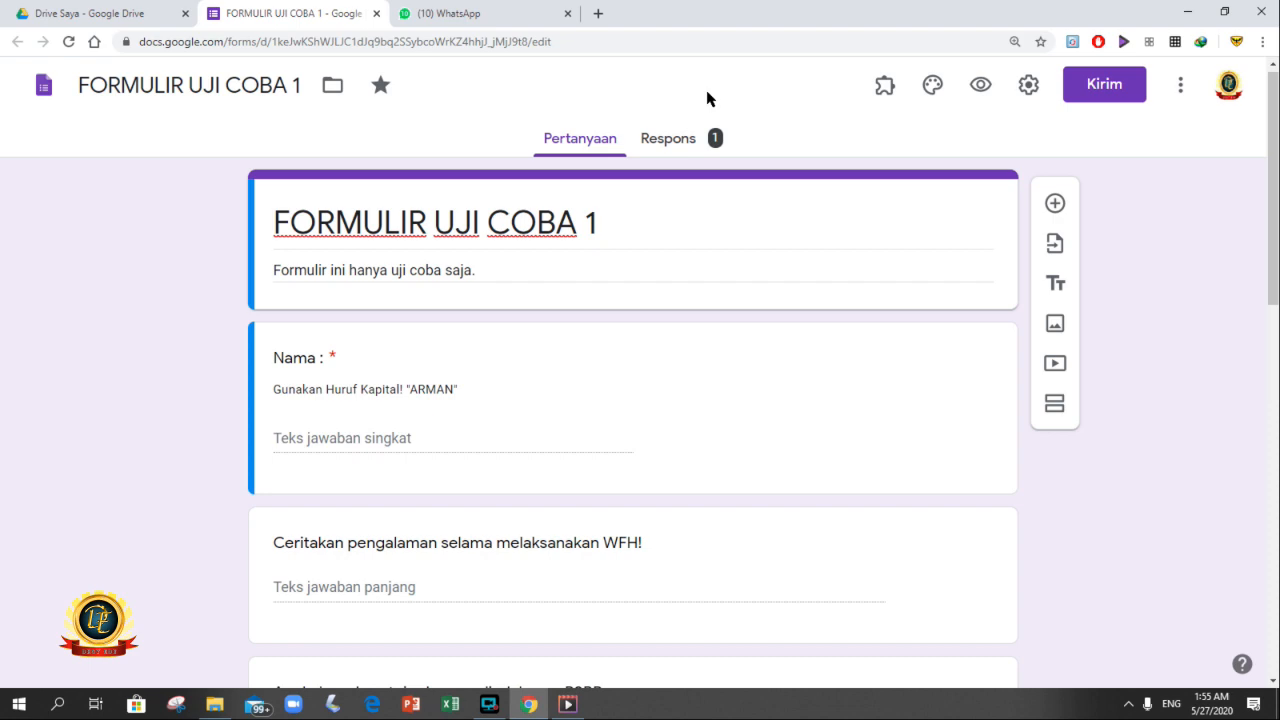
Open the form's responses and review the summary of answers to each question.
left_click(660, 142)
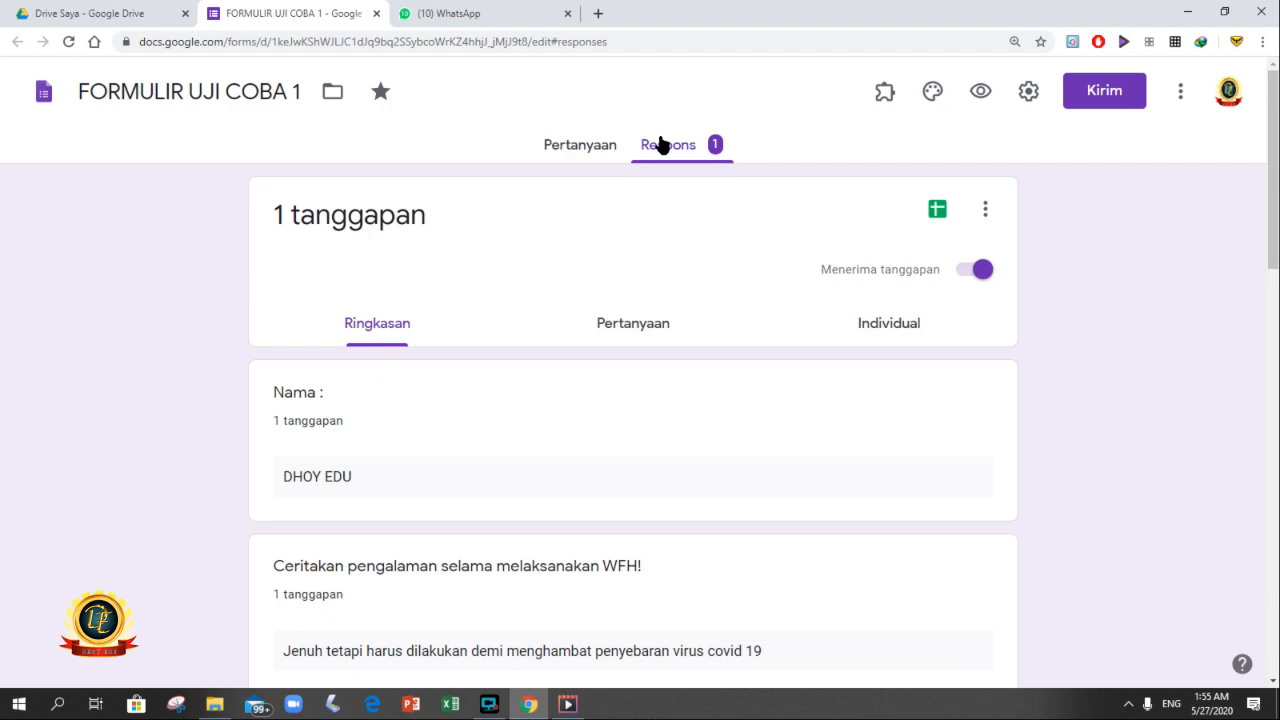
left_click_drag(1274, 163, 1270, 289)
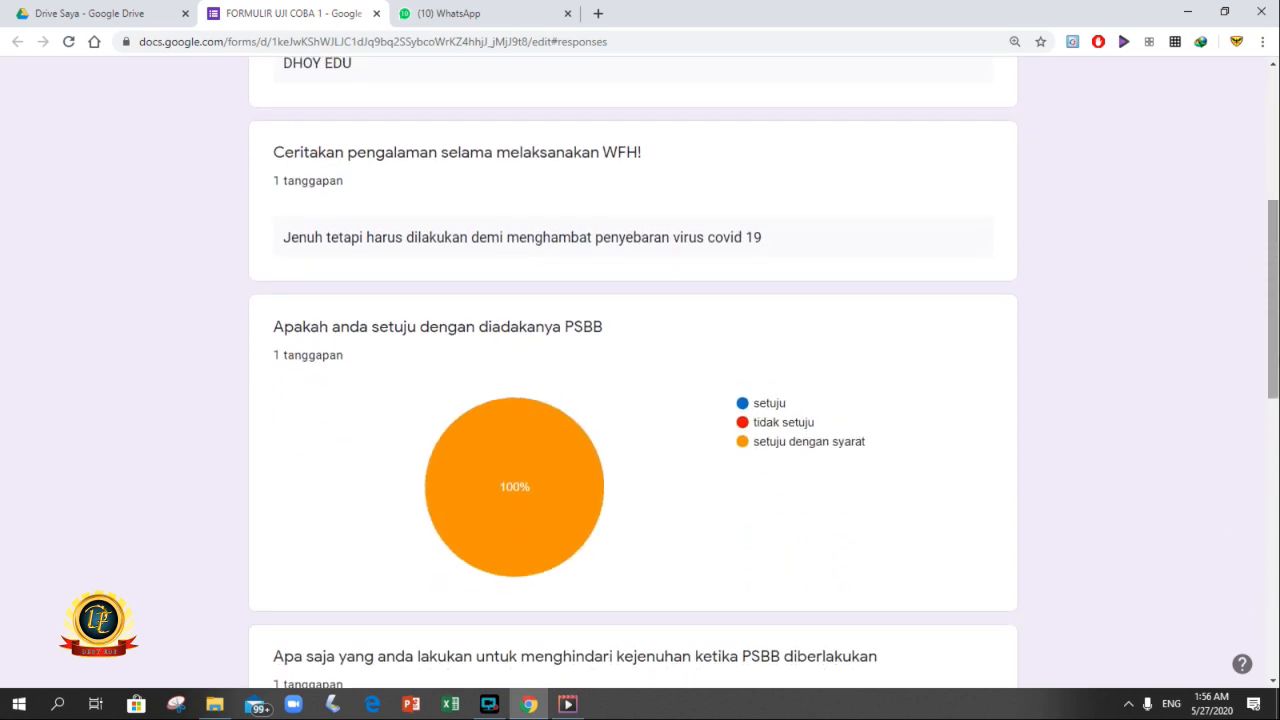
left_click_drag(1270, 333, 1272, 212)
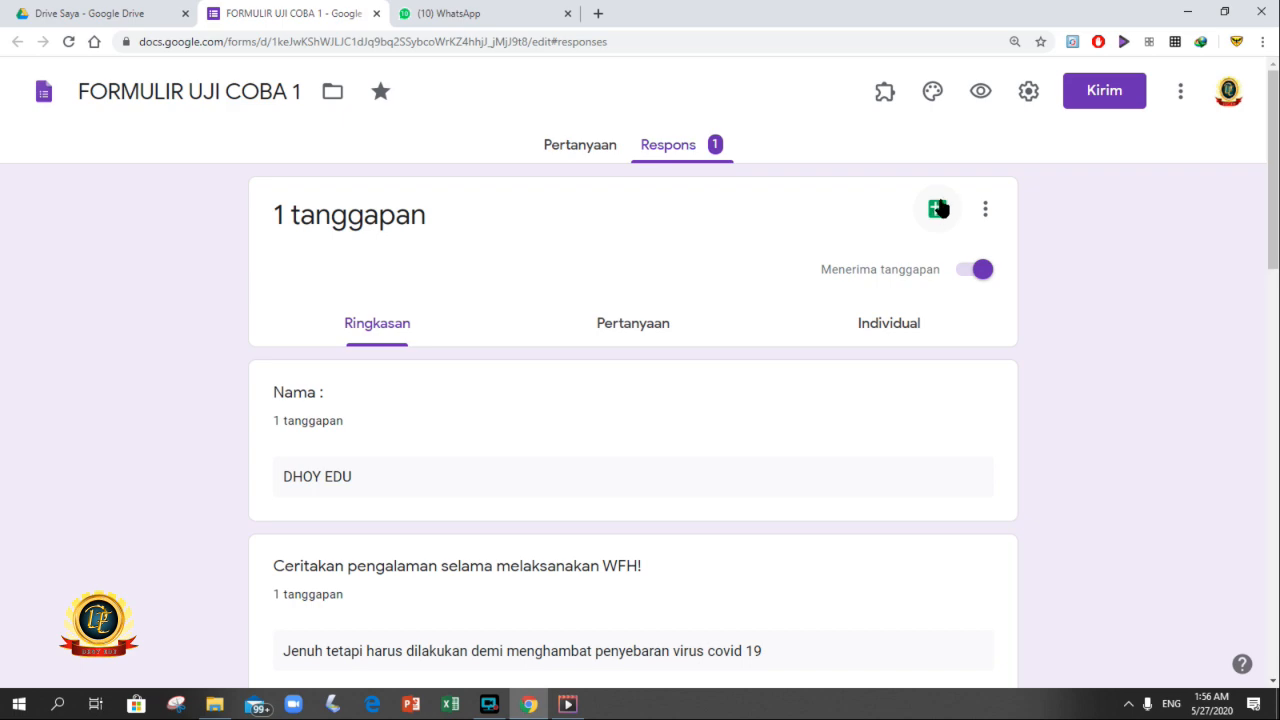
Create a new spreadsheet for the form's responses with the suggested name FORMULIR UJI COBA 1 (Respons) and open it.
left_click(938, 208)
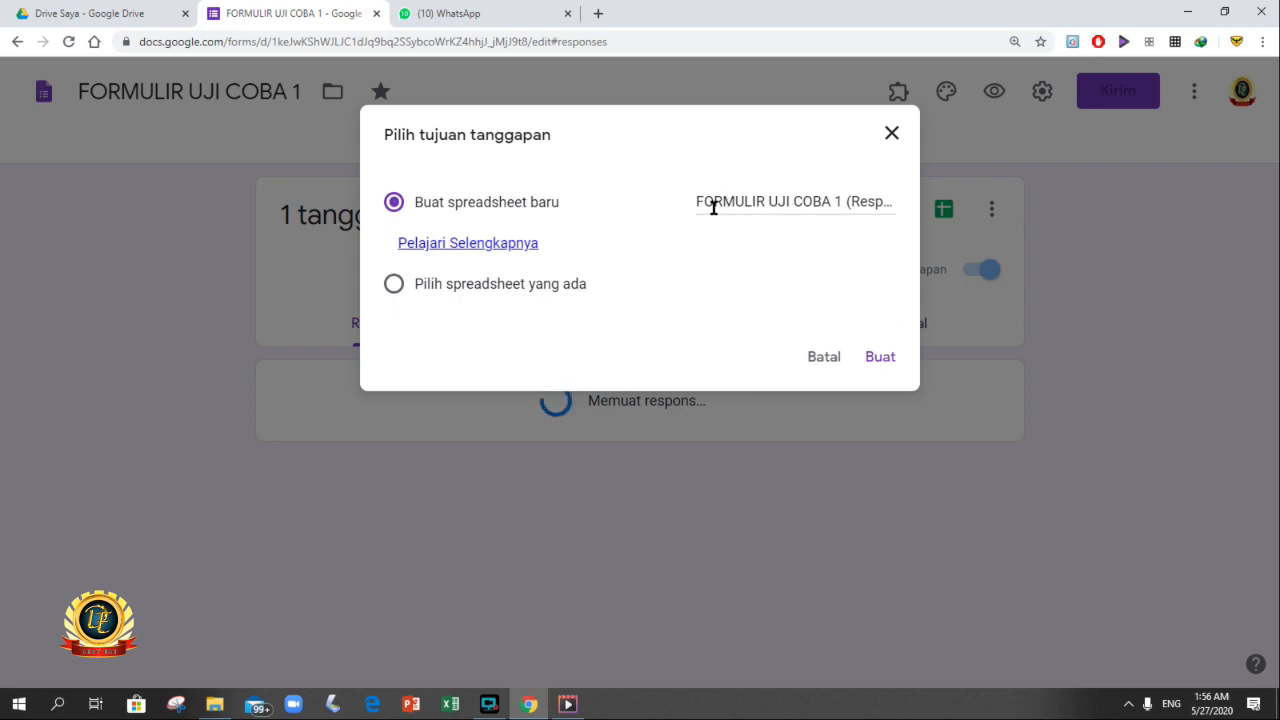
left_click(884, 364)
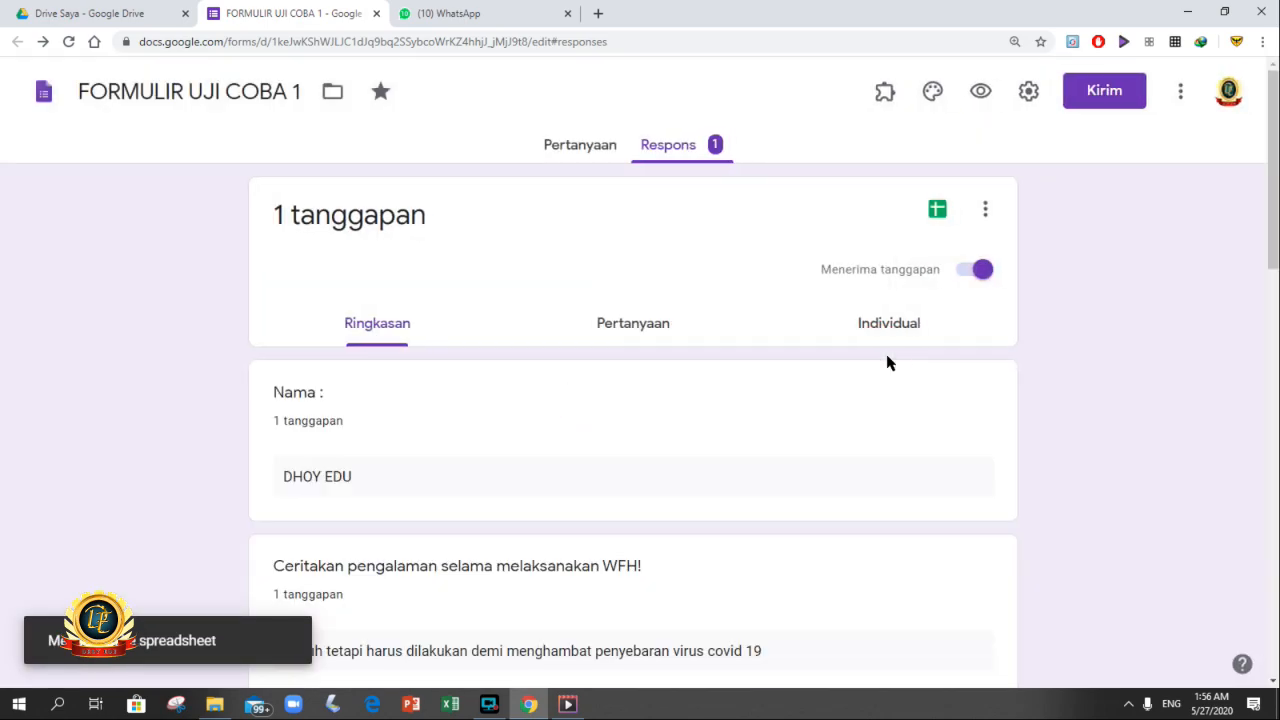
left_click(624, 163)
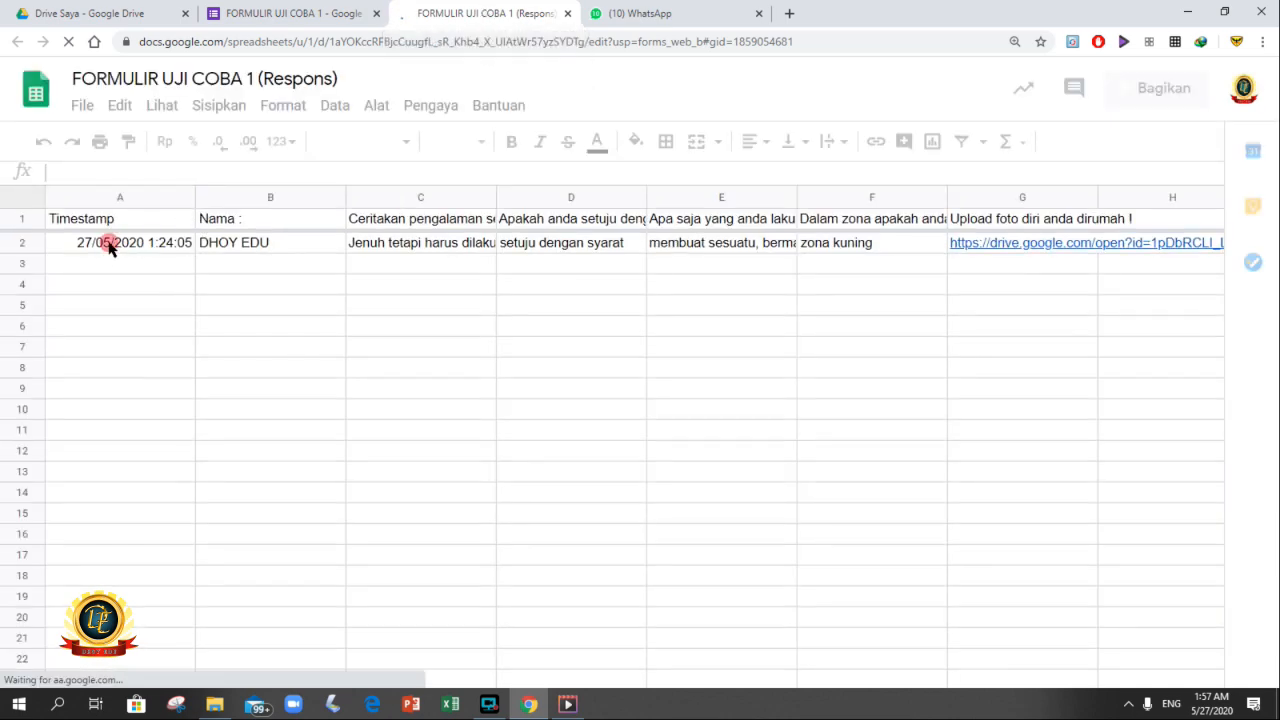
Fit the widths of columns C and D in the response spreadsheet to their contents.
left_click(164, 245)
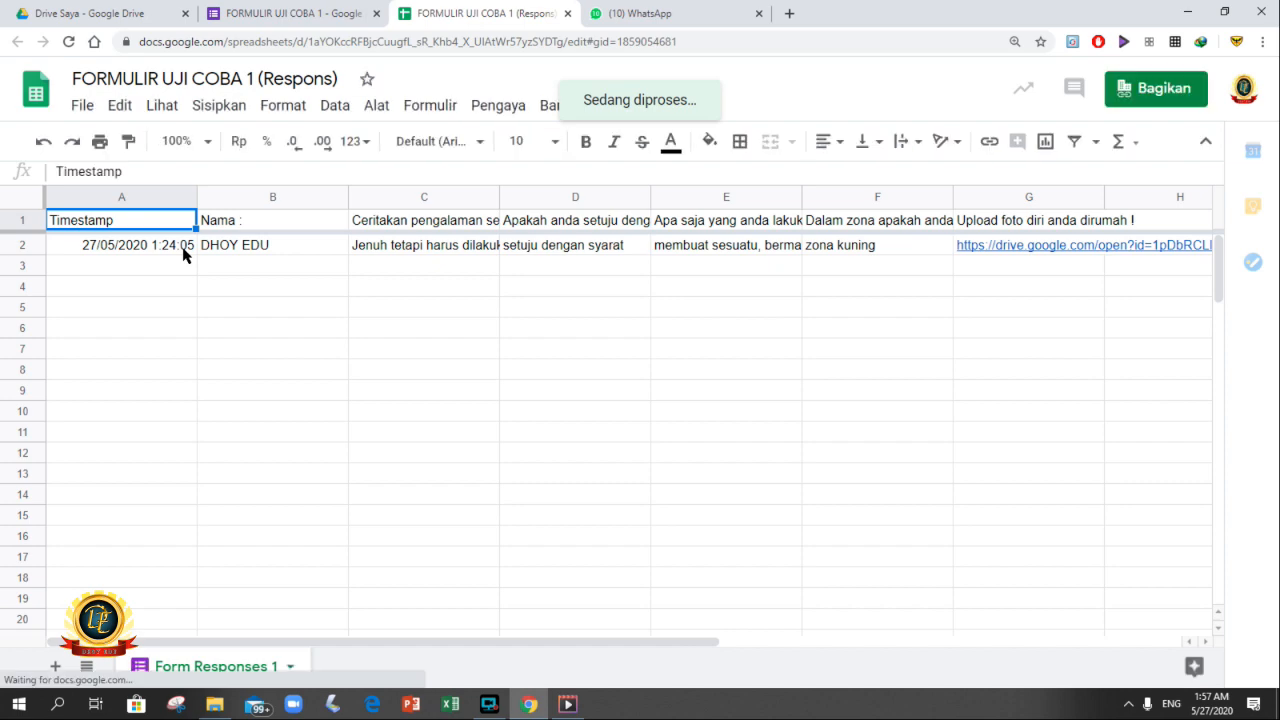
left_click(180, 247)
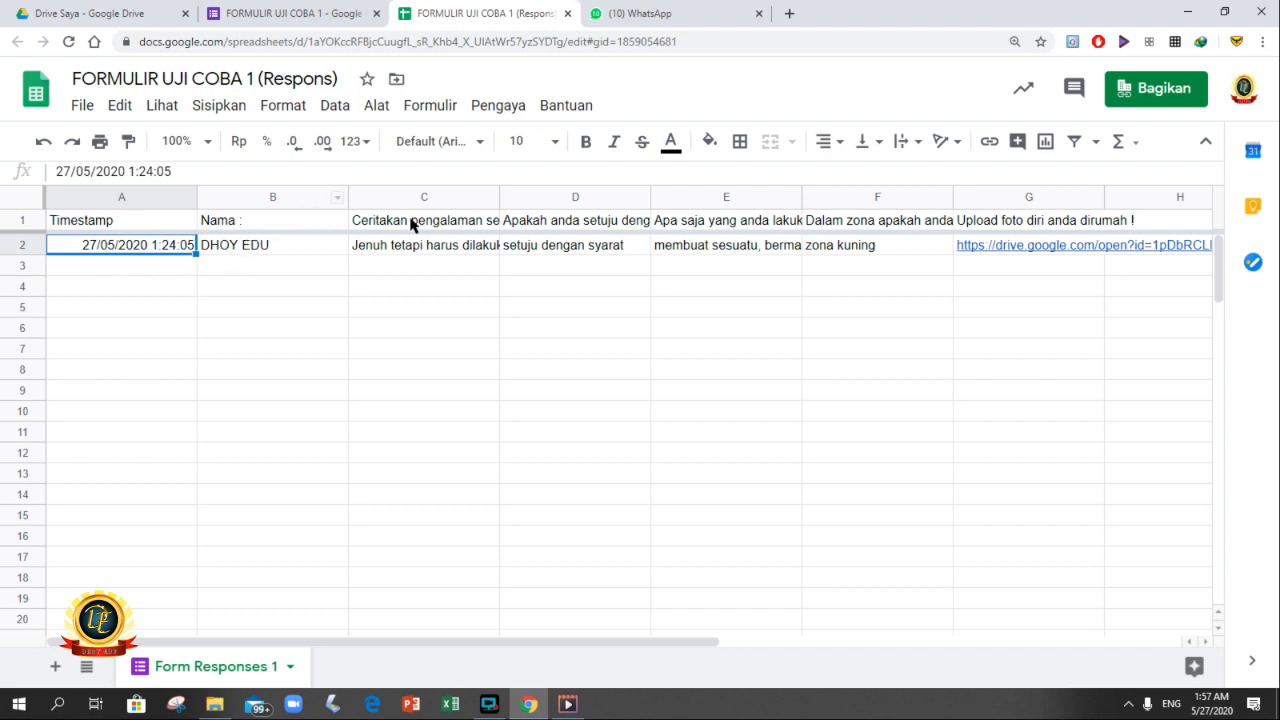
double_click(499, 191)
left_click_drag(499, 191, 648, 200)
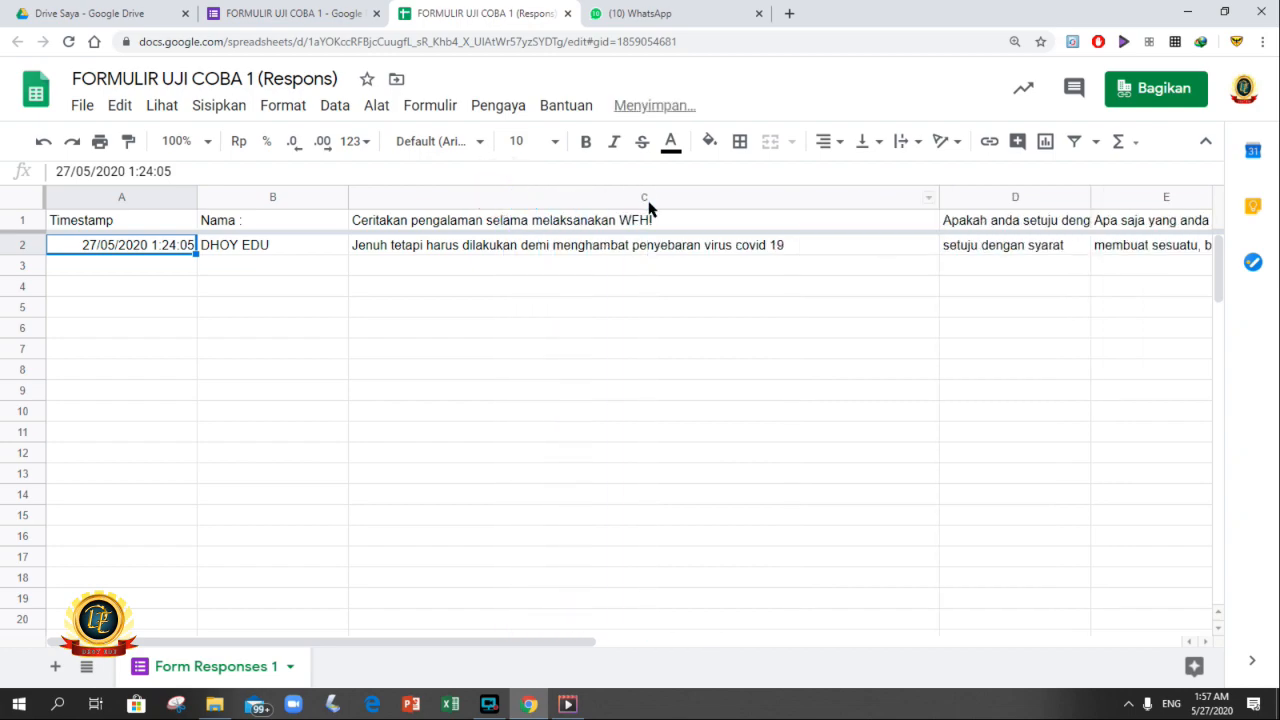
double_click(937, 195)
left_click(857, 196)
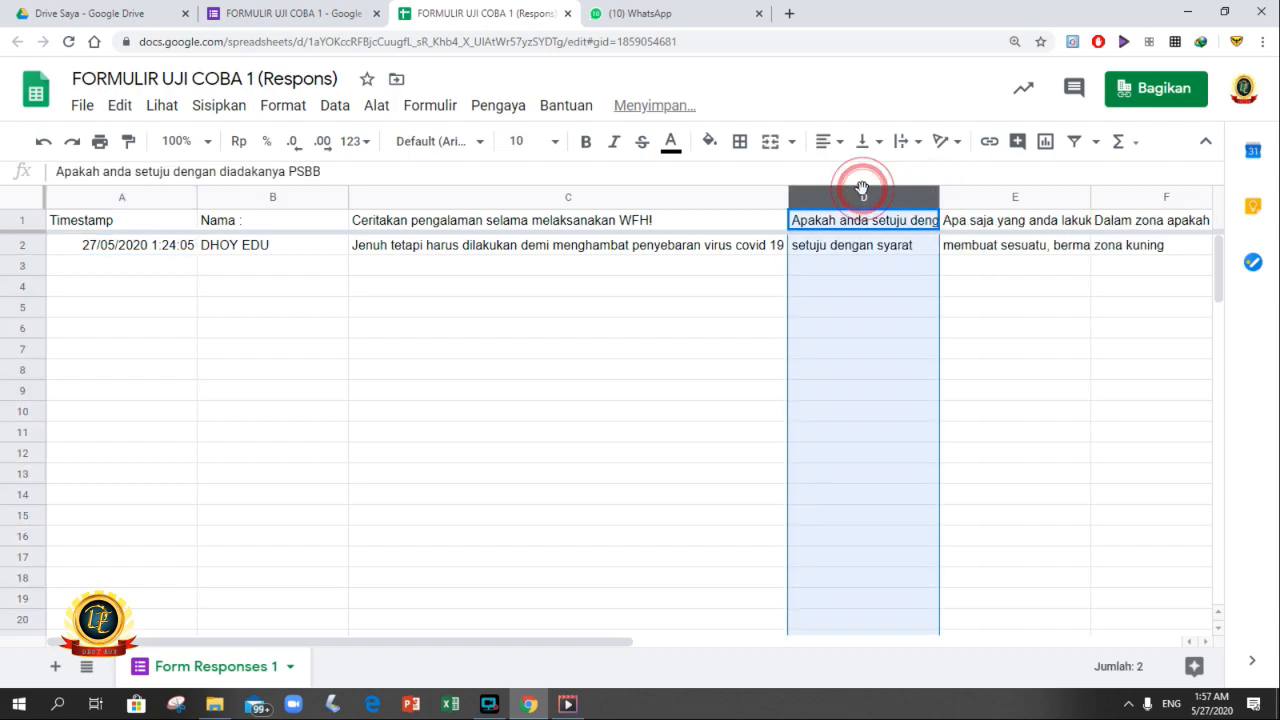
double_click(937, 190)
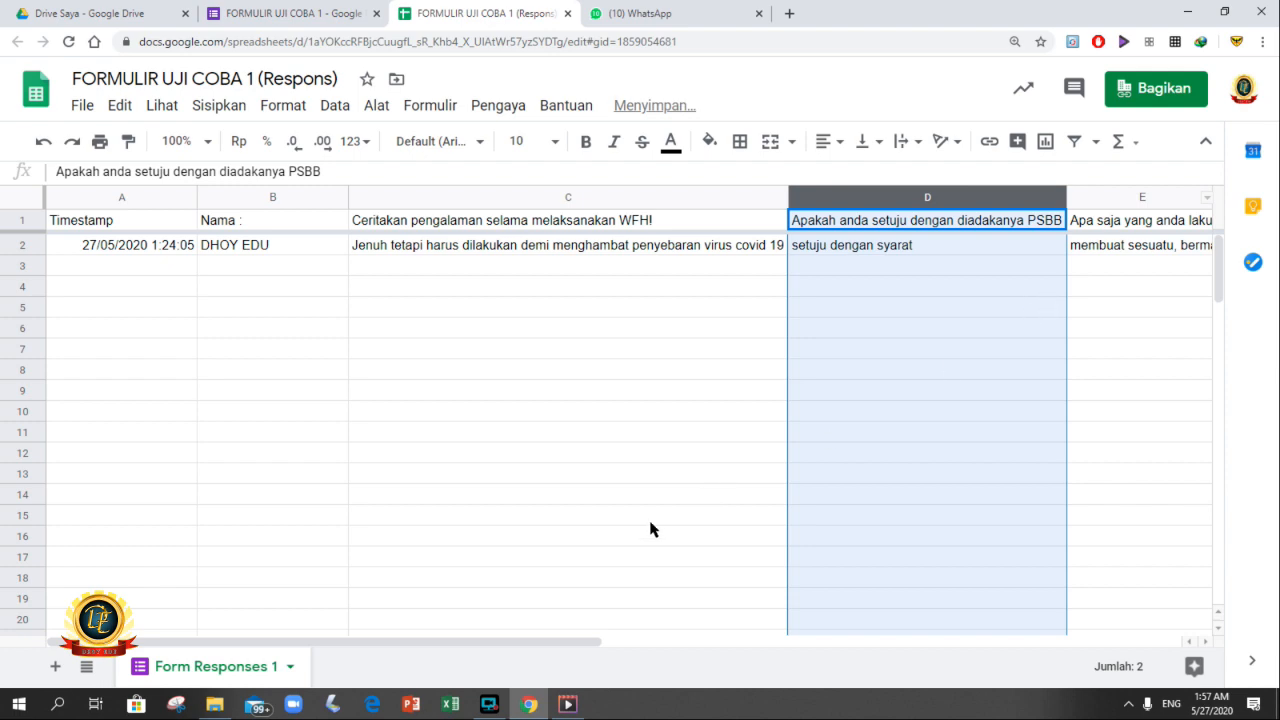
left_click(463, 642)
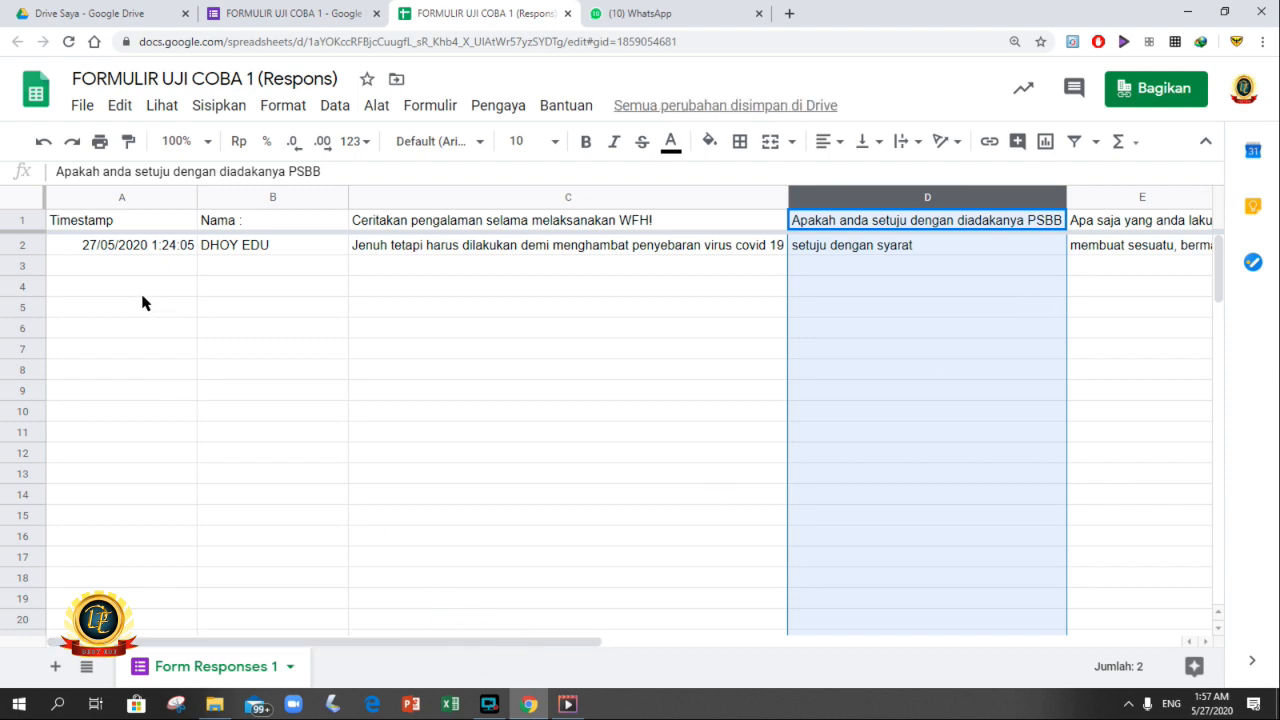
Look through the empty rows below the response and the answers across row 2.
left_click(172, 265)
key("Down")
key("Down")
key("Down")
key("Down")
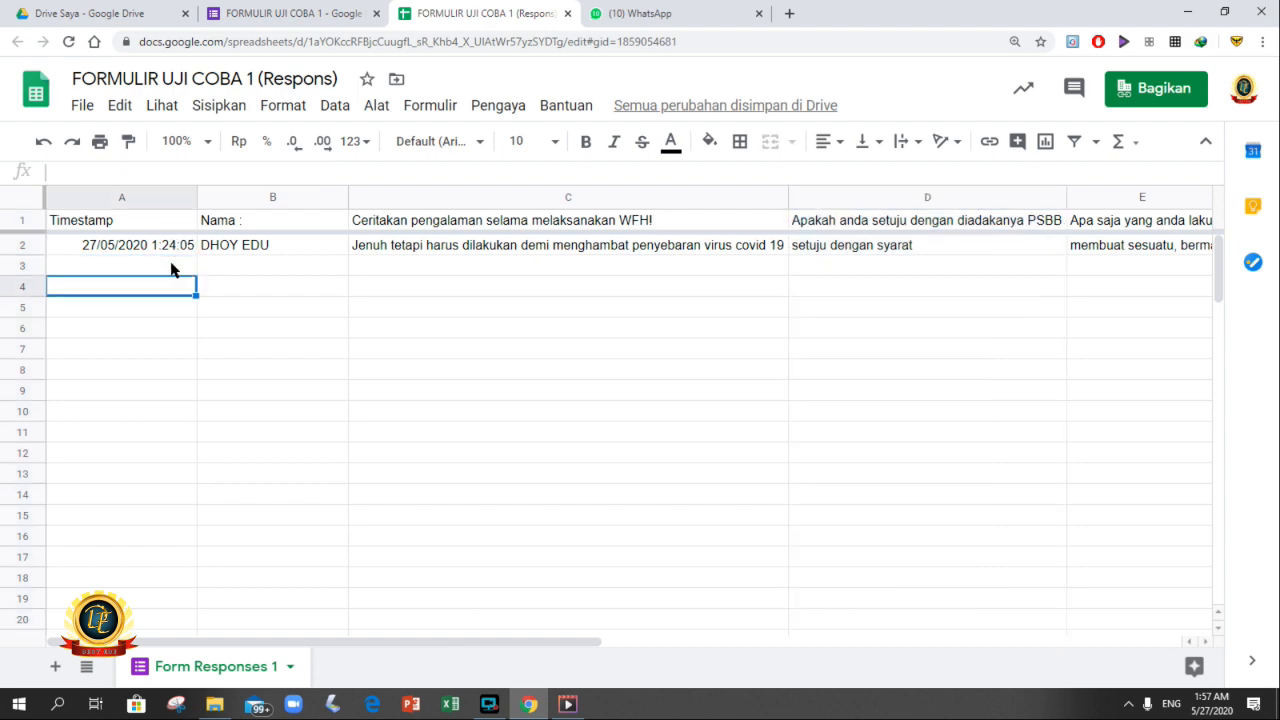
key("Down")
key("Down")
key("Down")
key("Down")
key("Up")
key("Up")
key("Up")
key("Up")
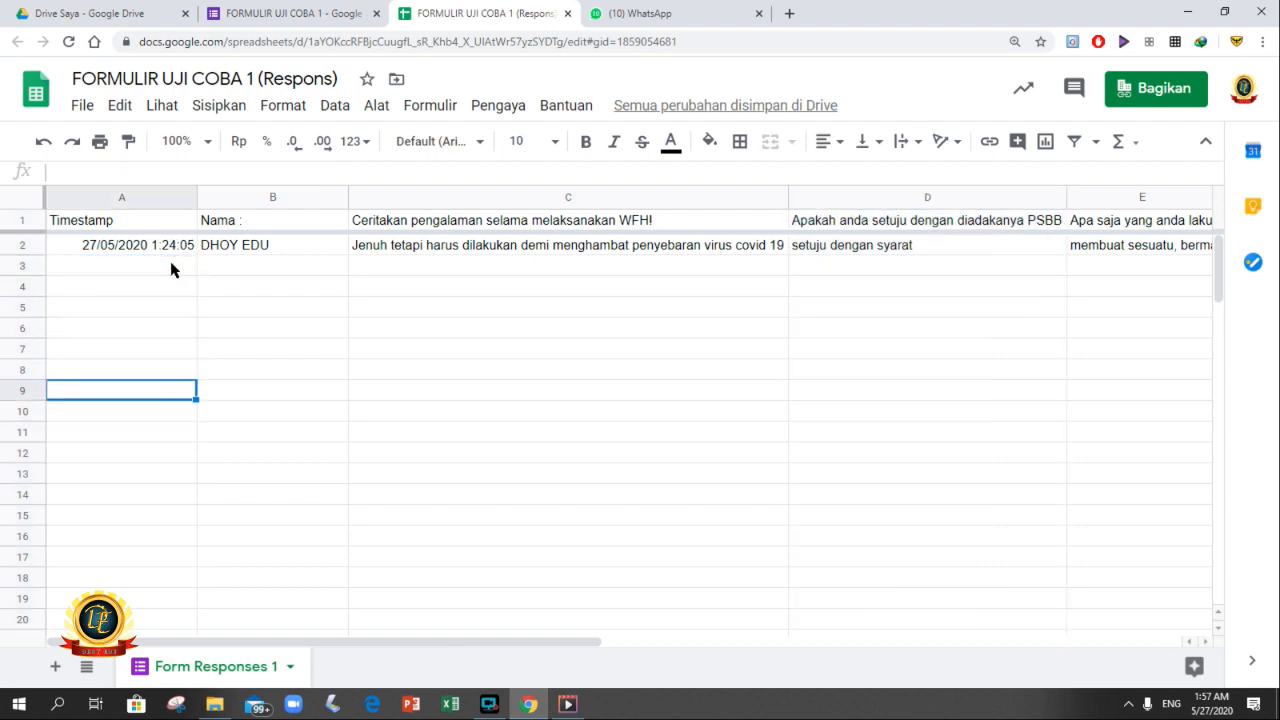
key("Down")
key("Down")
key("Down")
key("Down")
key("Down")
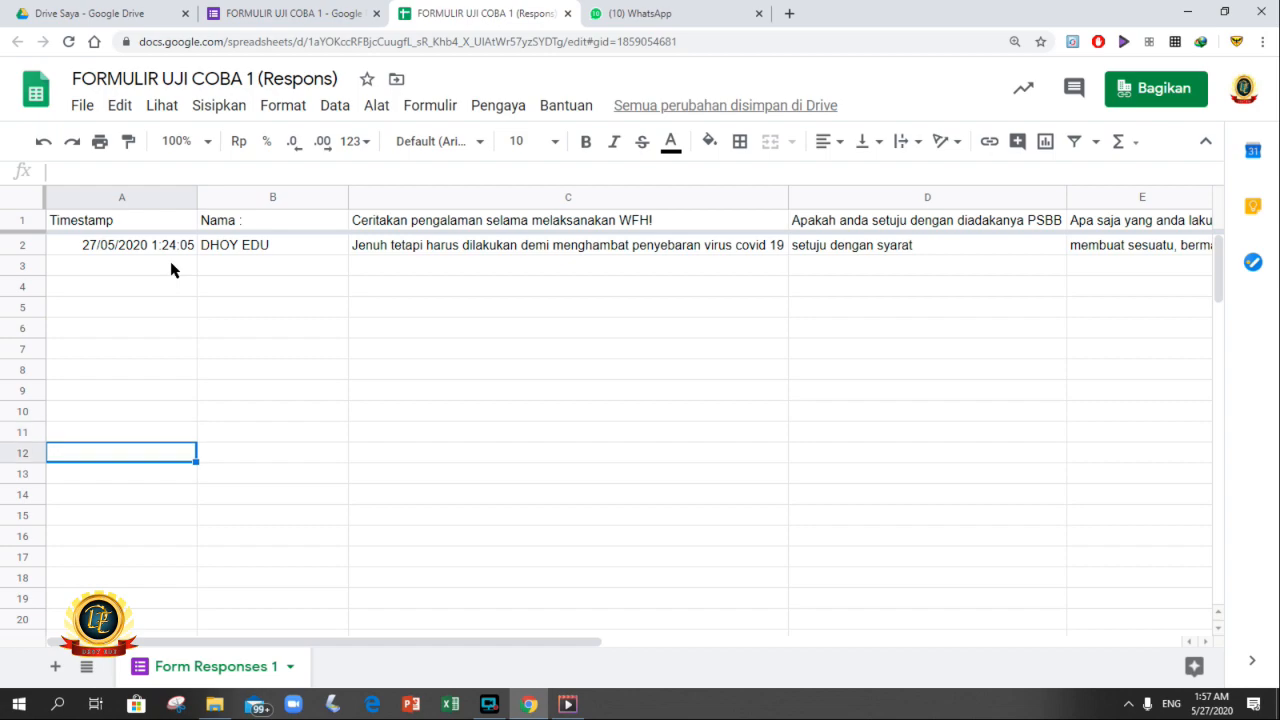
key("Down")
key("Down")
key("Down")
key("Right")
key("Right")
key("Up")
key("Up")
key("Up")
key("Up")
key("Up")
key("Up")
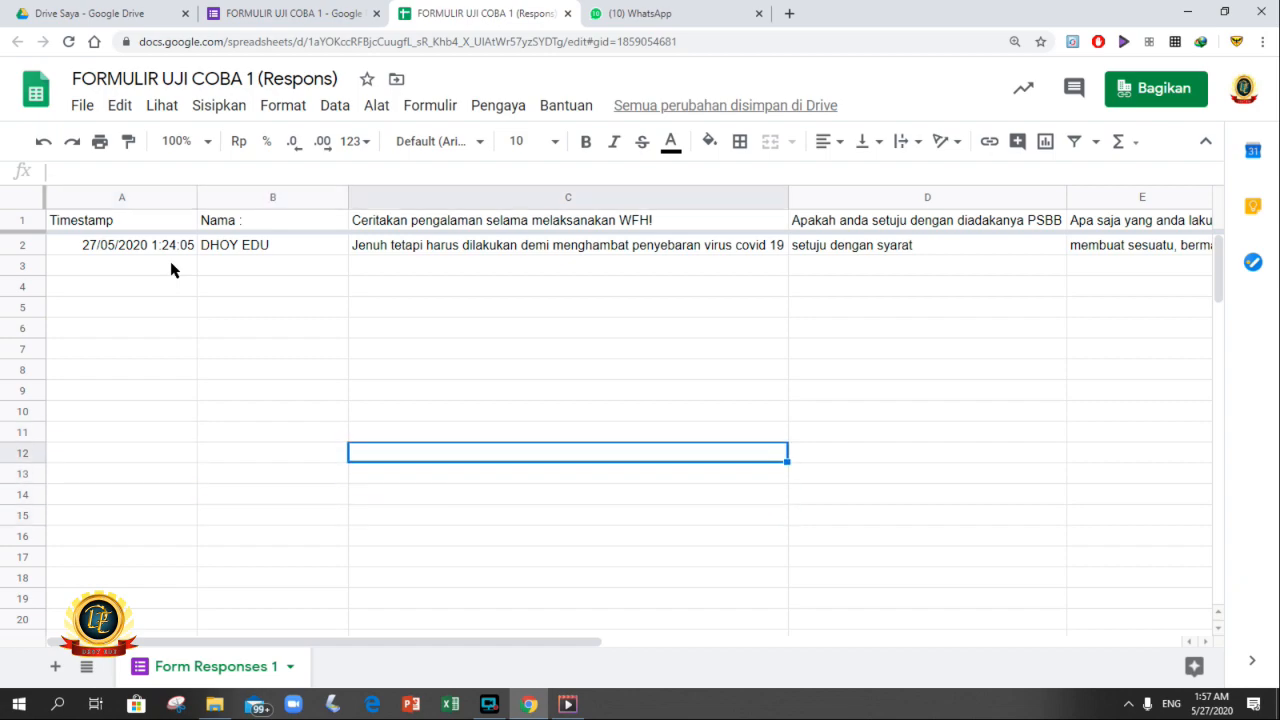
key("Up")
key("Up")
key("Up")
key("Up")
key("Up")
key("Up")
key("Up")
key("Right")
key("Right")
key("Right")
key("Right")
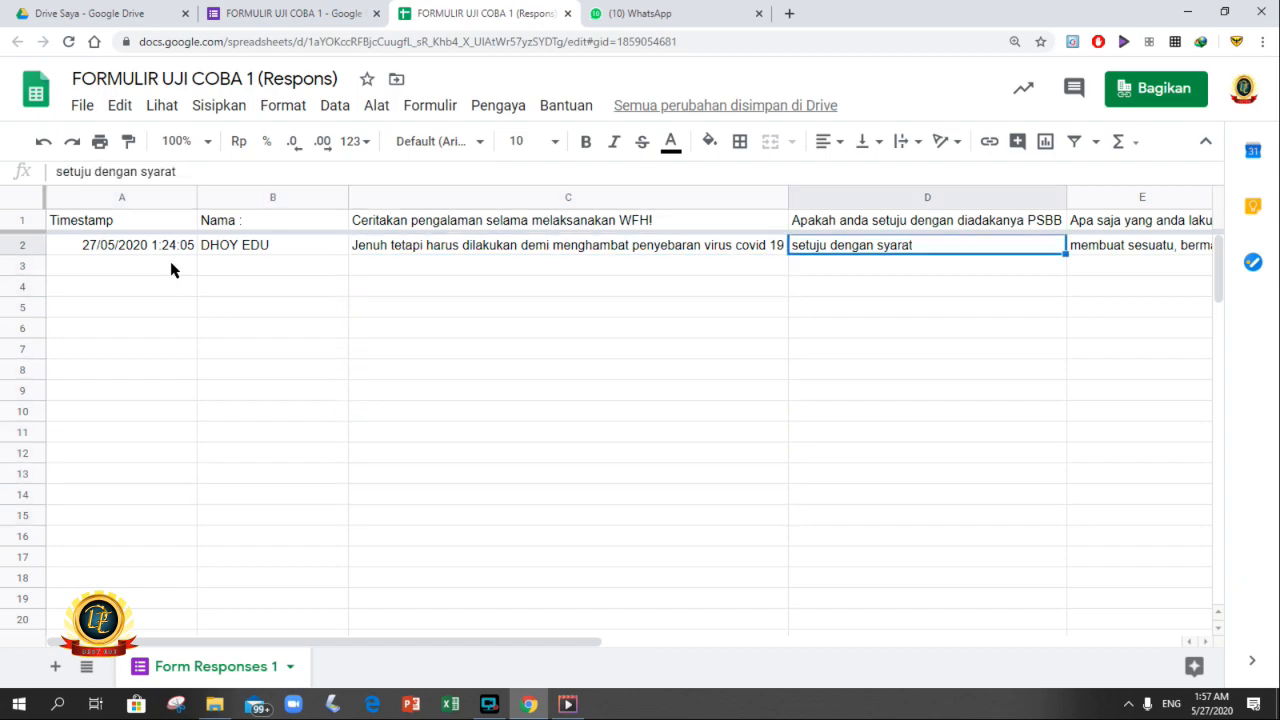
key("Right")
key("Right")
key("Left")
key("Left")
key("Left")
key("Left")
key("Left")
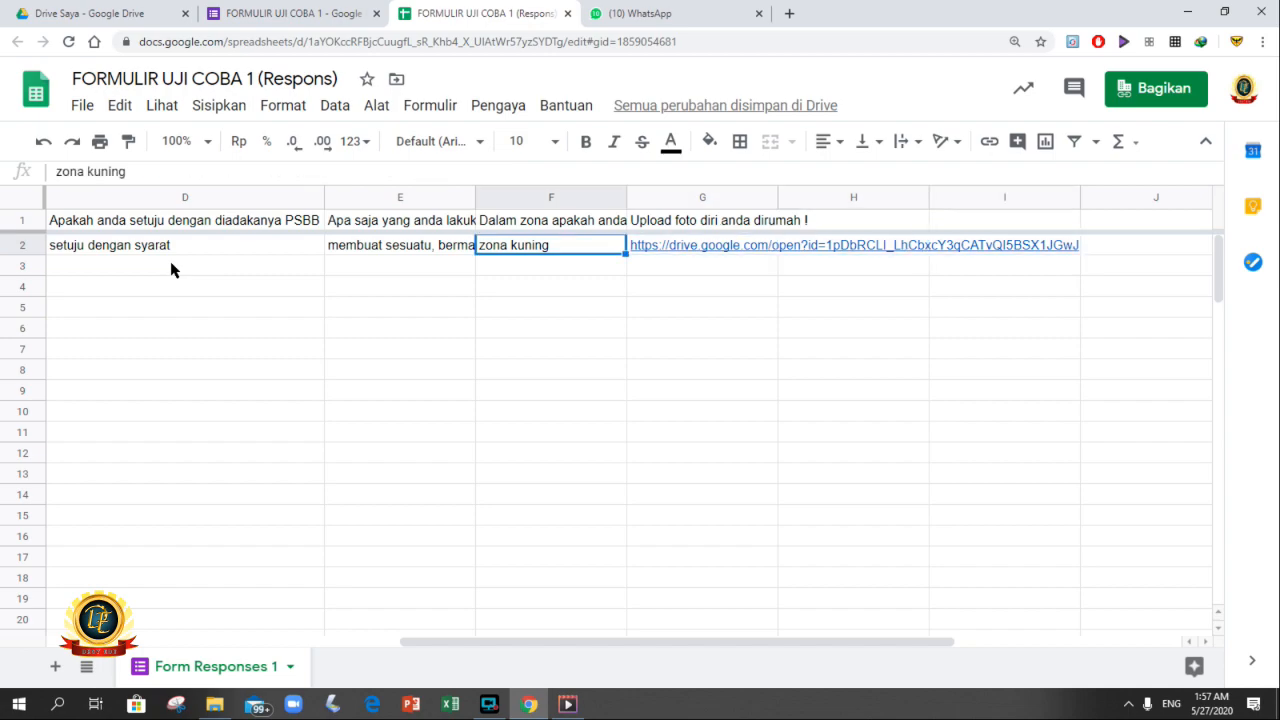
Fit the widths of columns E, F and G to their contents and return to the start of the sheet.
double_click(474, 193)
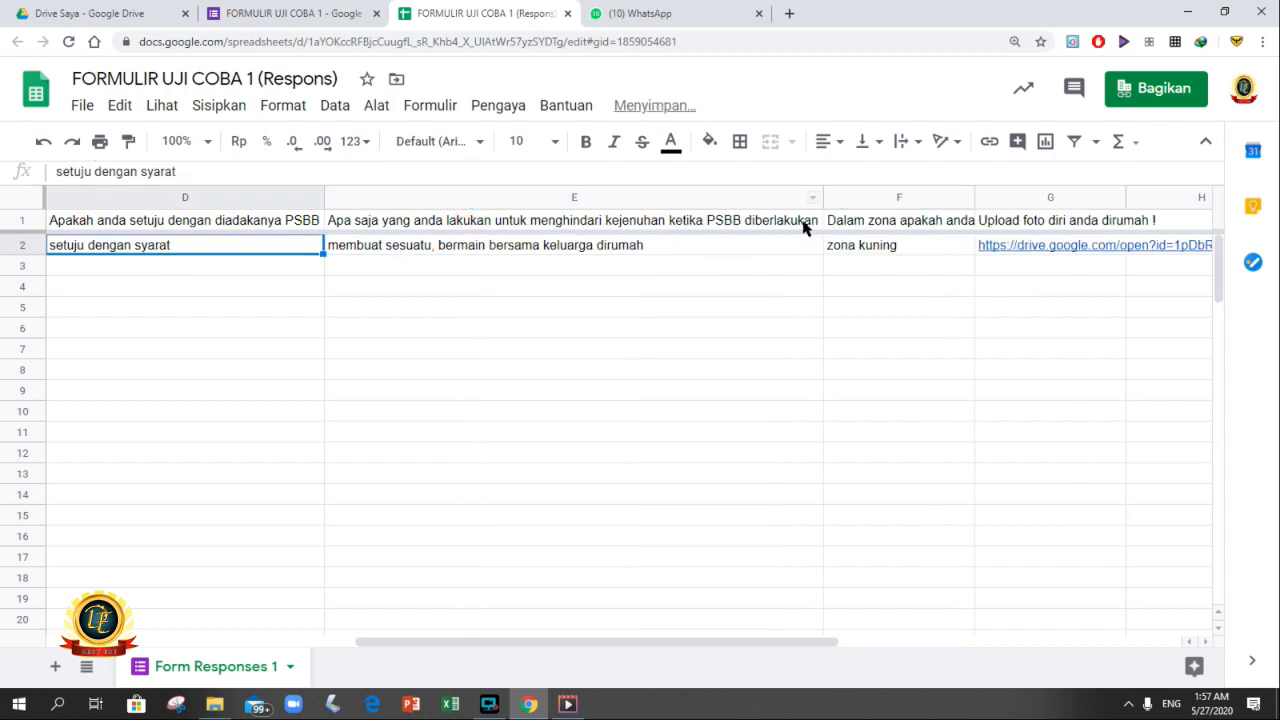
double_click(974, 195)
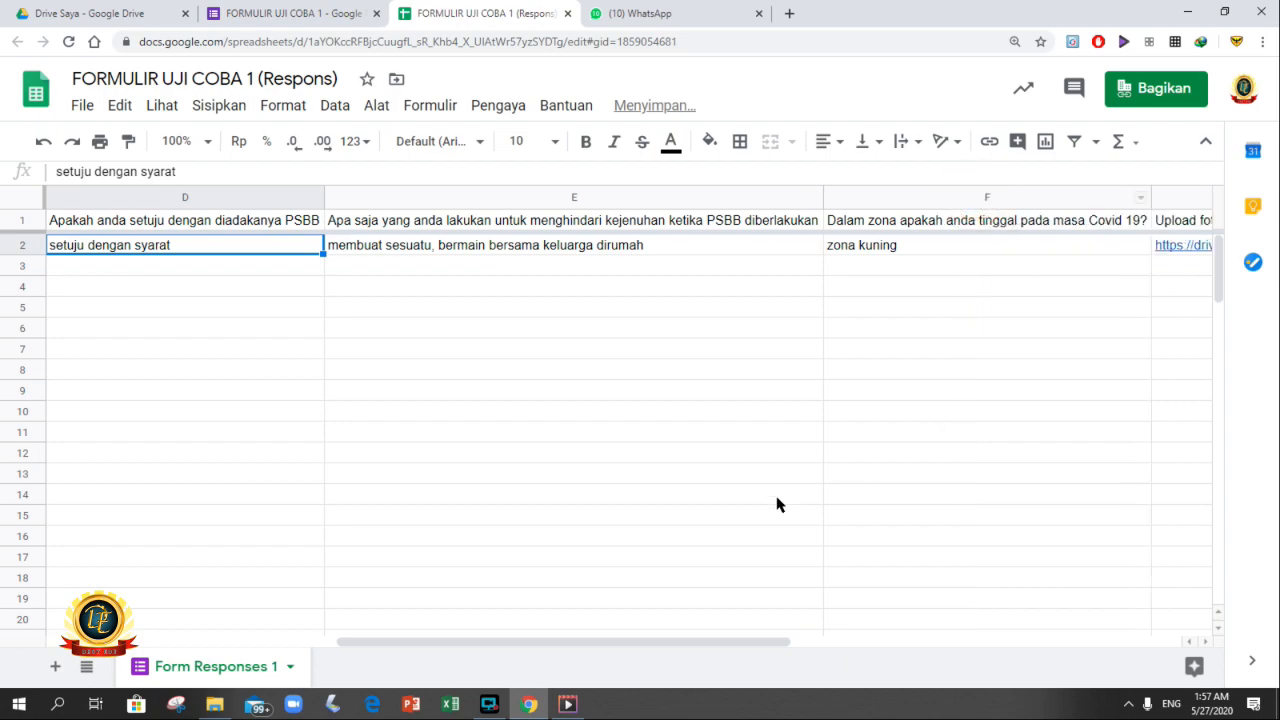
left_click_drag(478, 640, 696, 672)
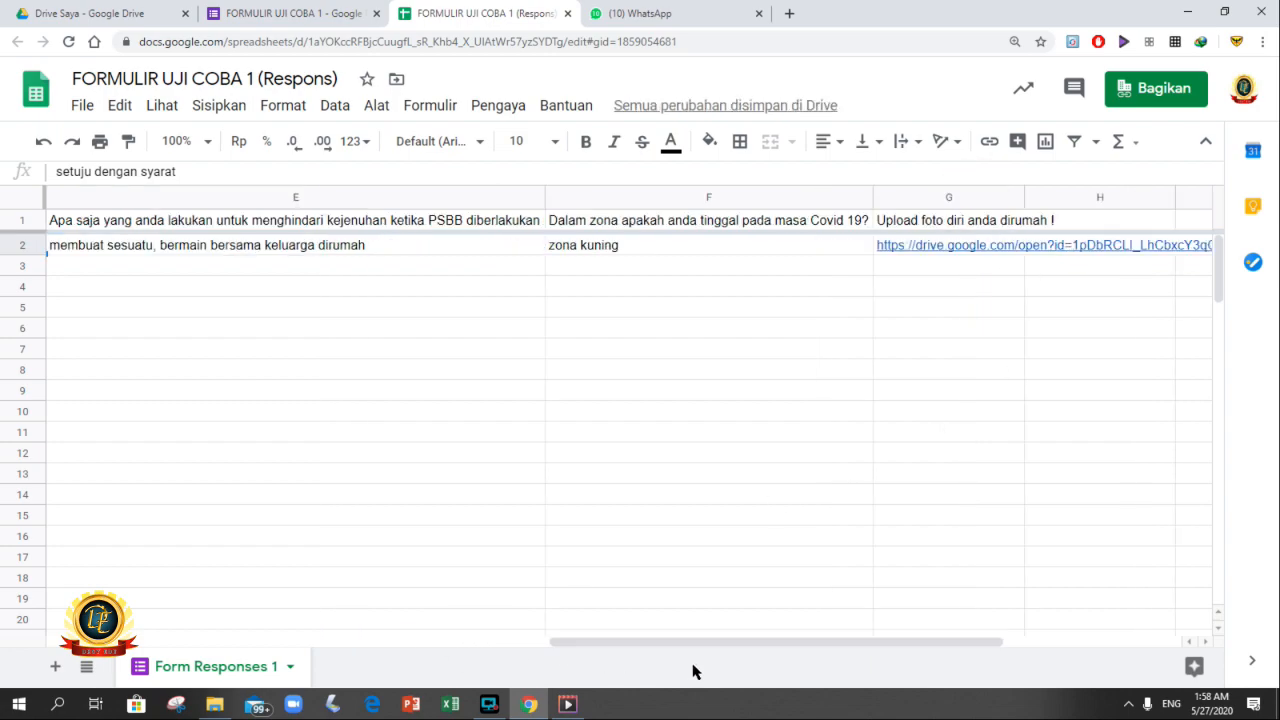
double_click(1022, 197)
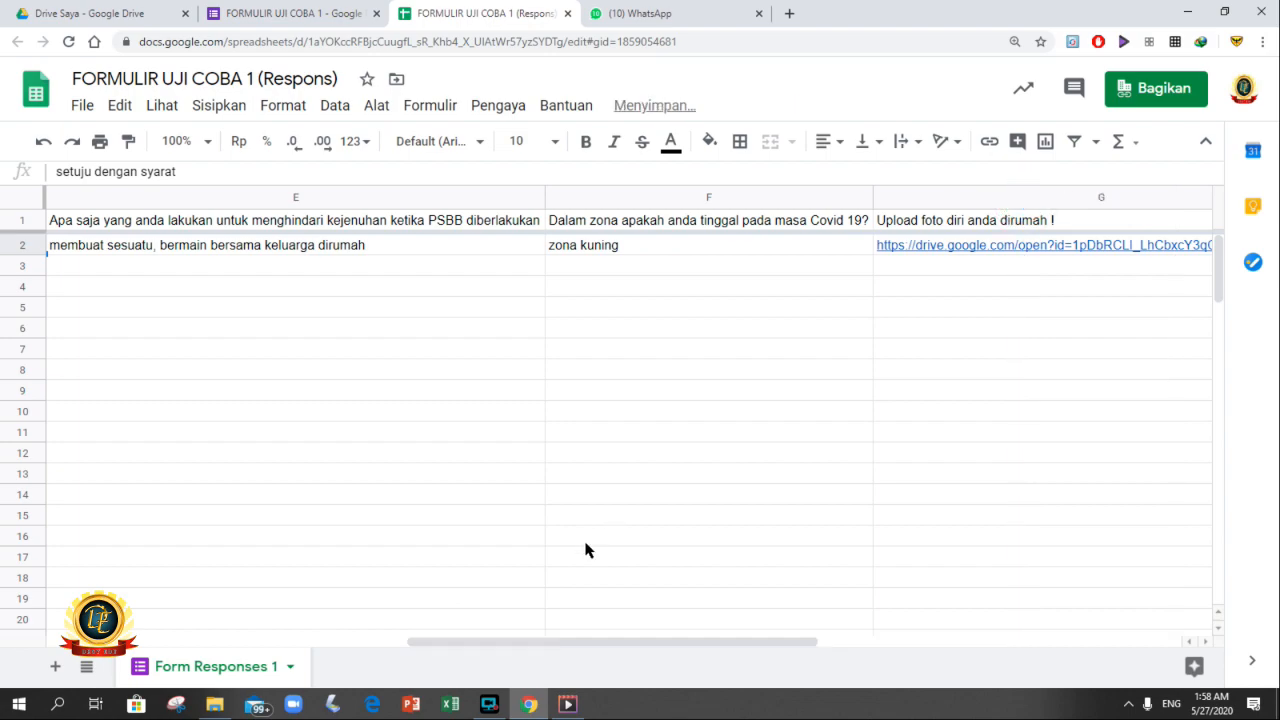
left_click_drag(509, 642, 420, 640)
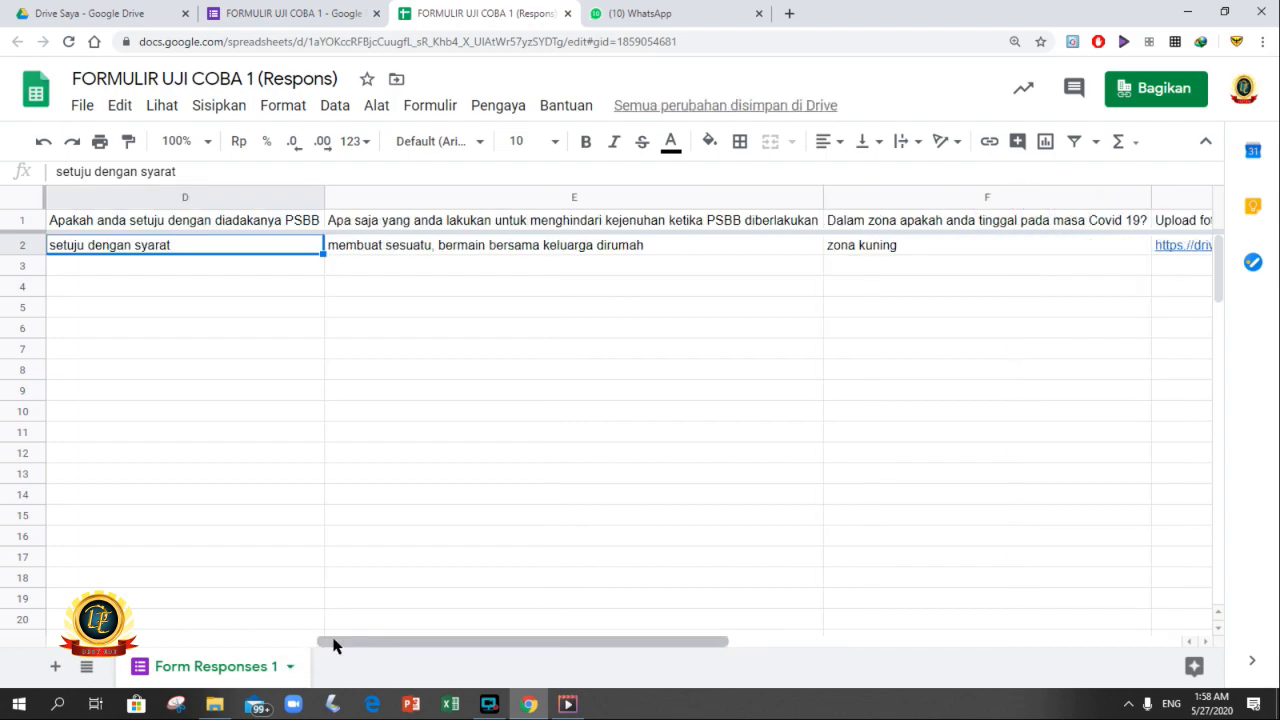
left_click_drag(334, 643, 38, 642)
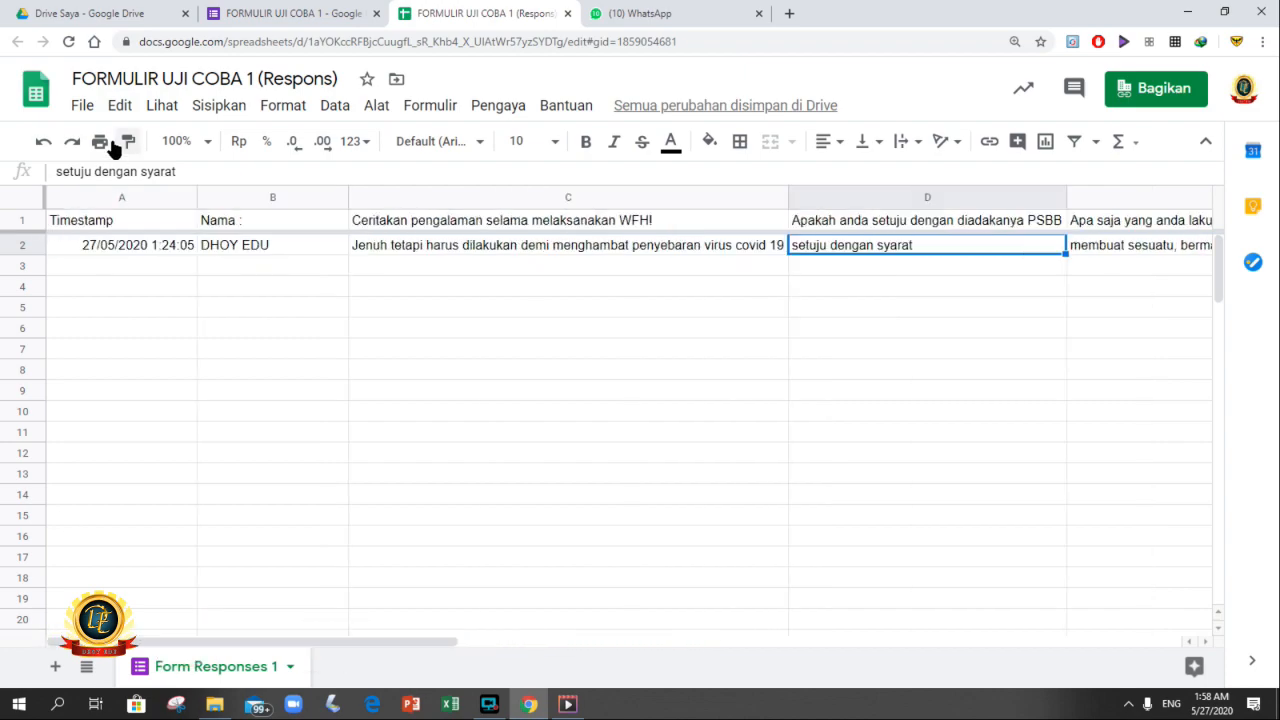
Check the spreadsheet's available download formats and the response options in FORMULIR UJI COBA 1, then return to the spreadsheet.
left_click(84, 107)
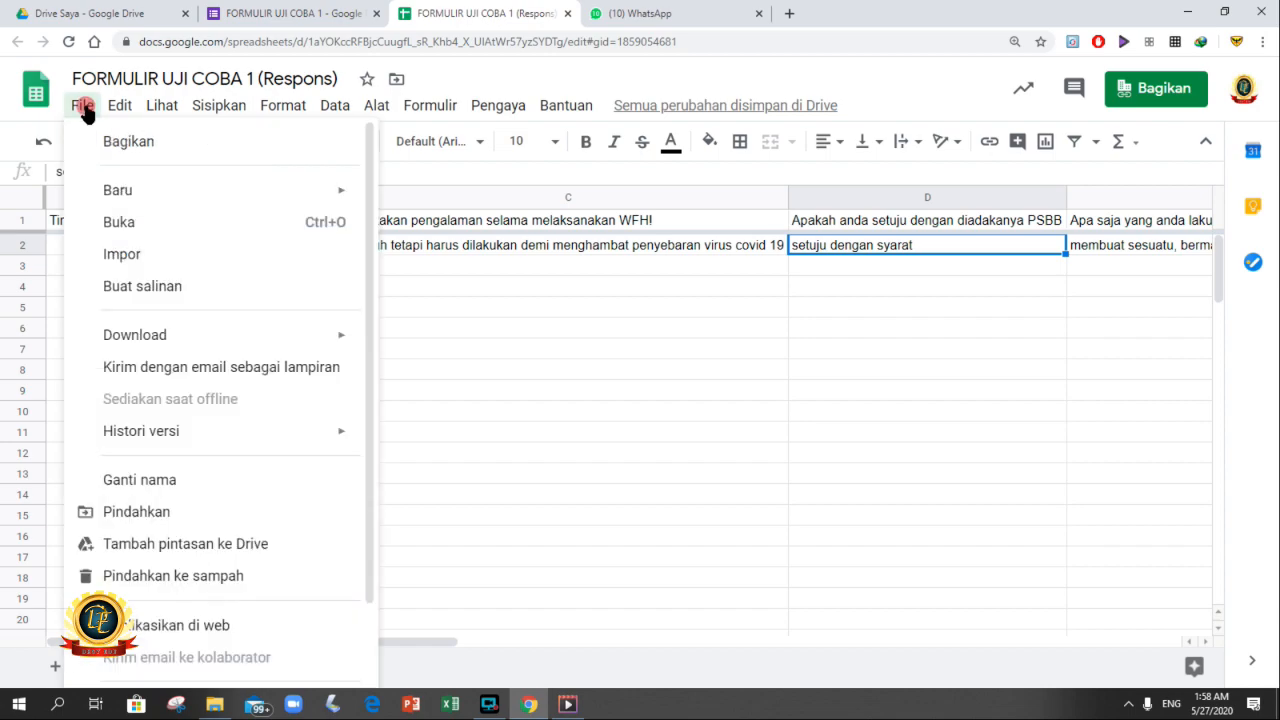
left_click(84, 107)
left_click(84, 107)
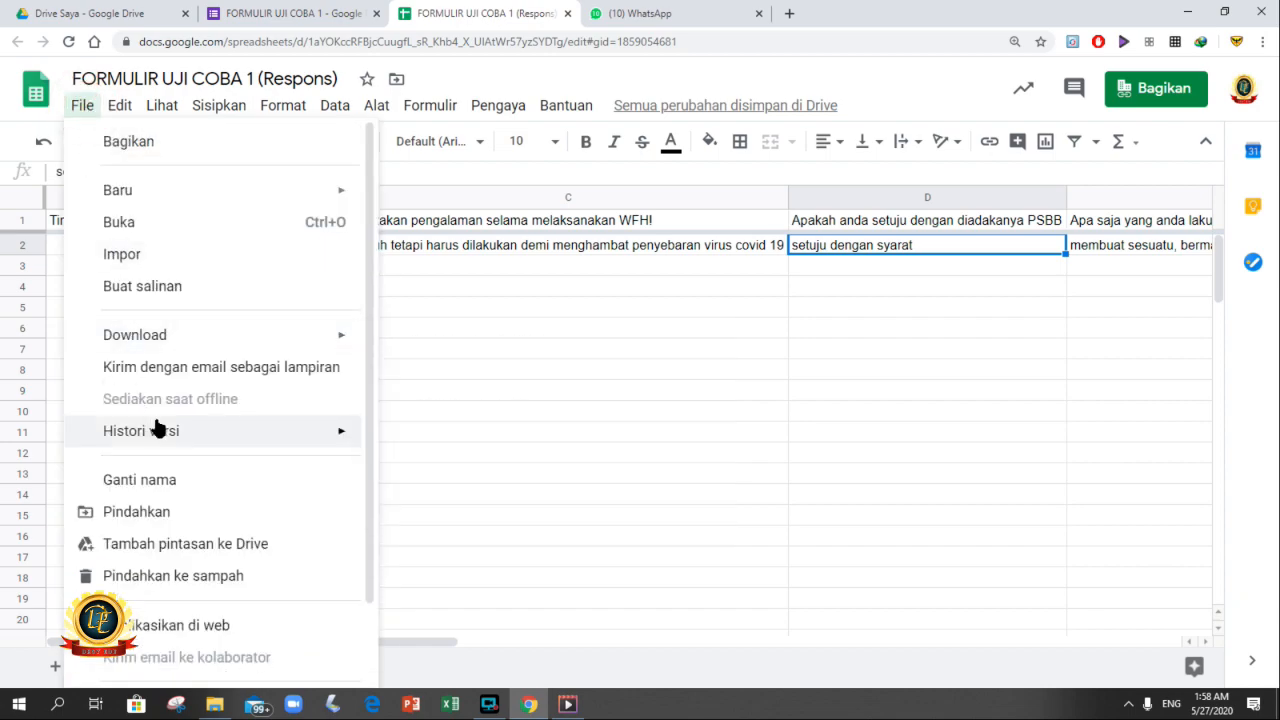
mouse_move(314, 334)
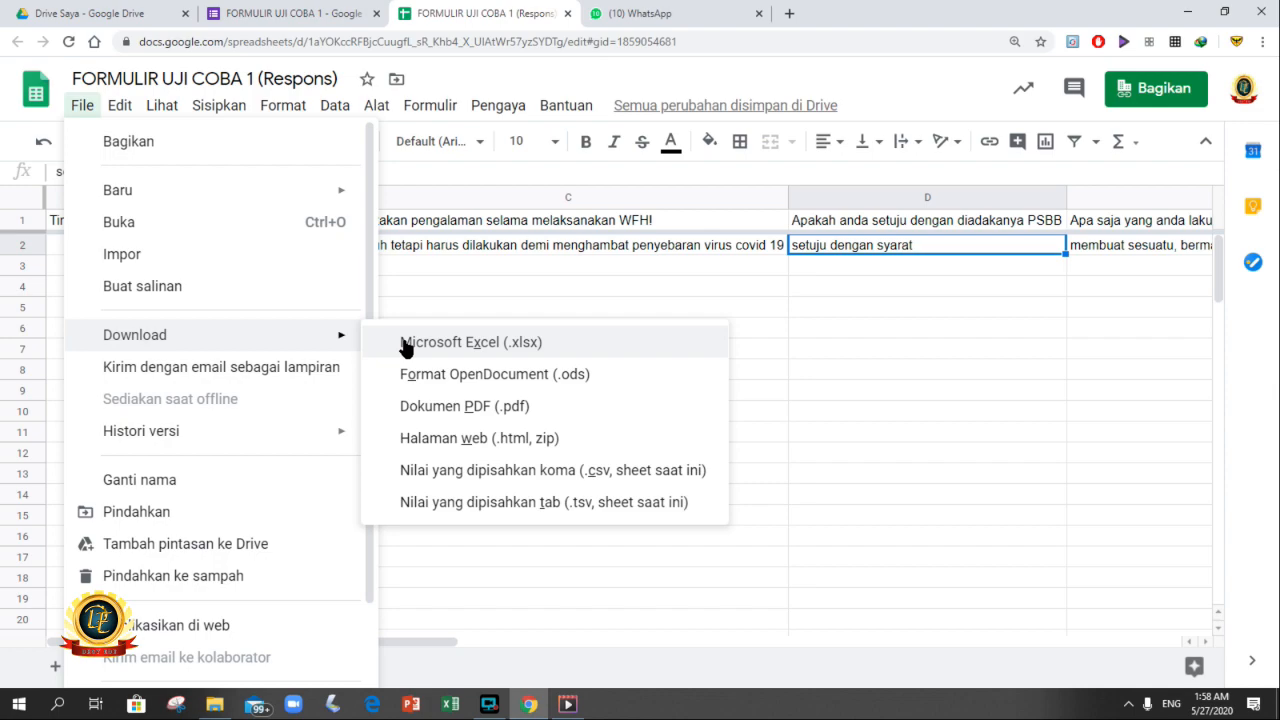
left_click(290, 13)
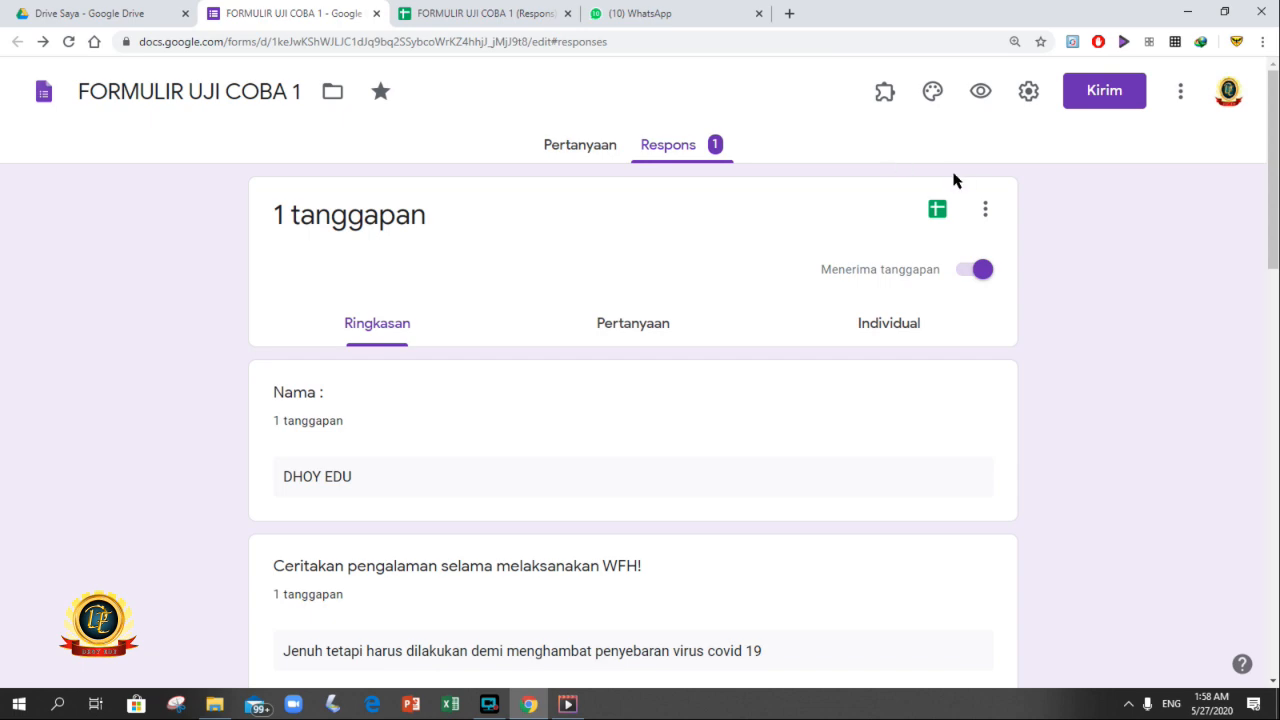
left_click(984, 212)
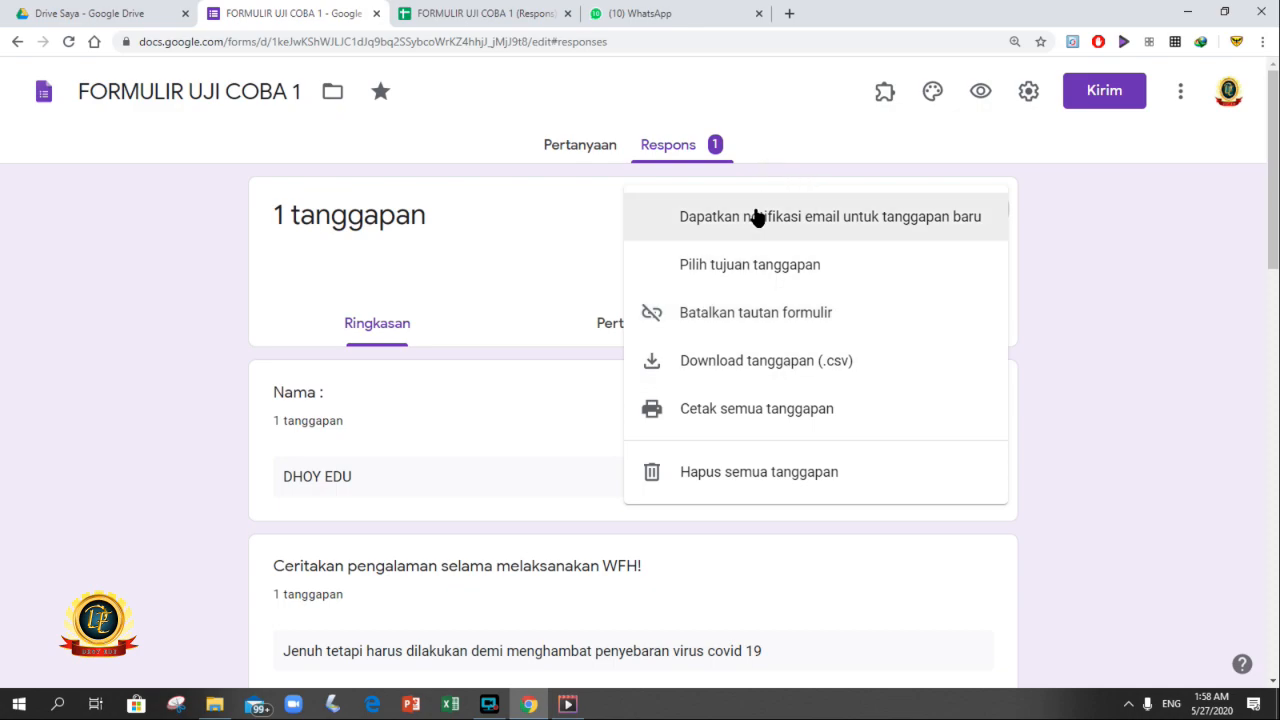
left_click(494, 12)
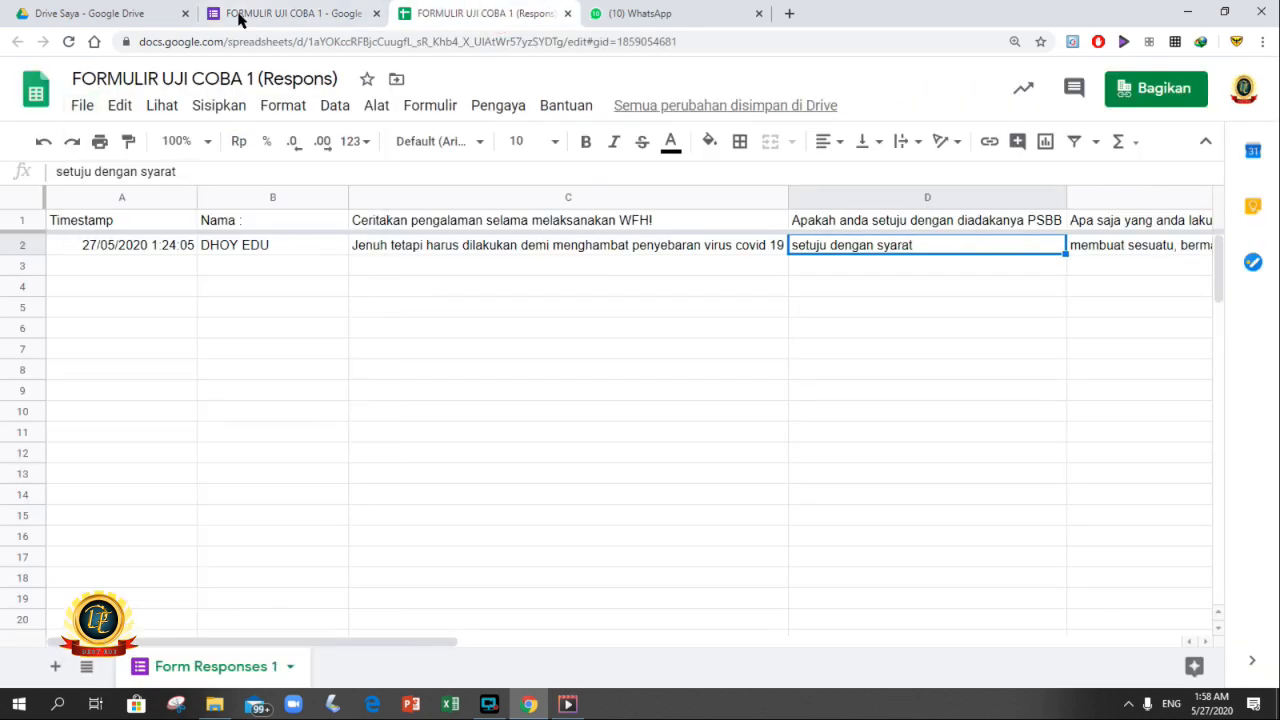
Download the response spreadsheet as Microsoft Excel (.xlsx) and open the file in Excel with editing enabled.
left_click(83, 110)
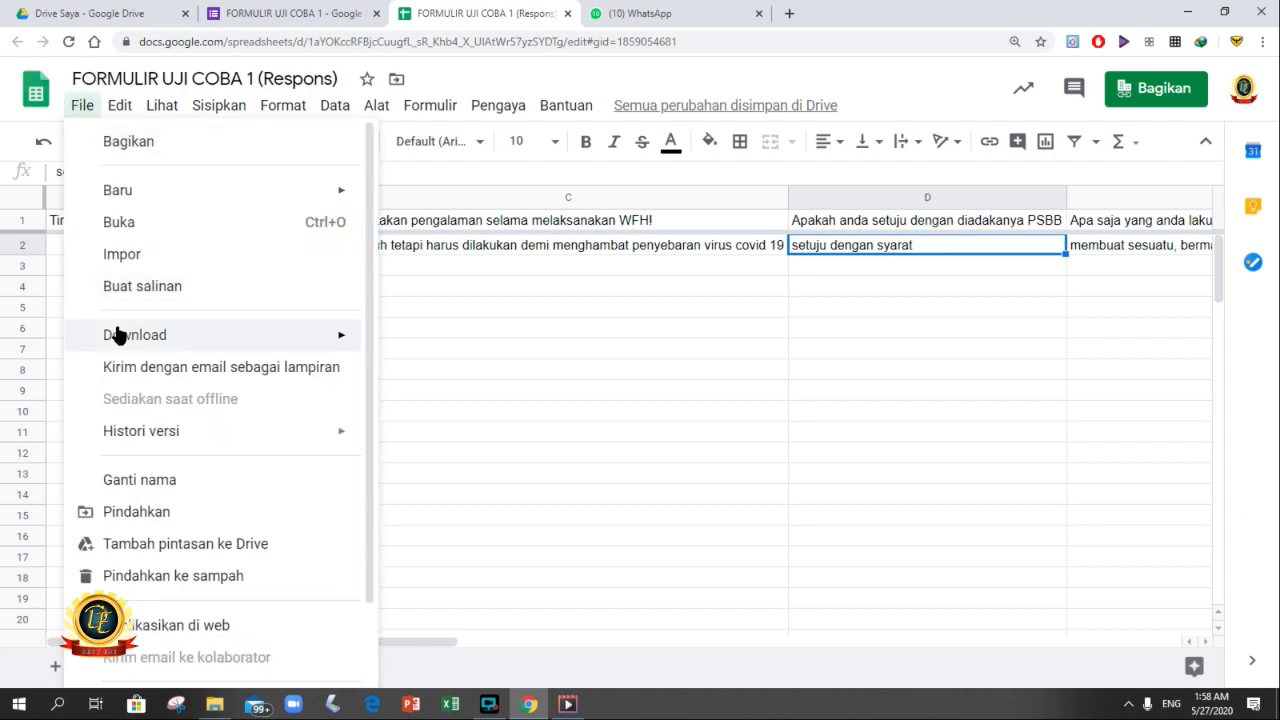
mouse_move(294, 338)
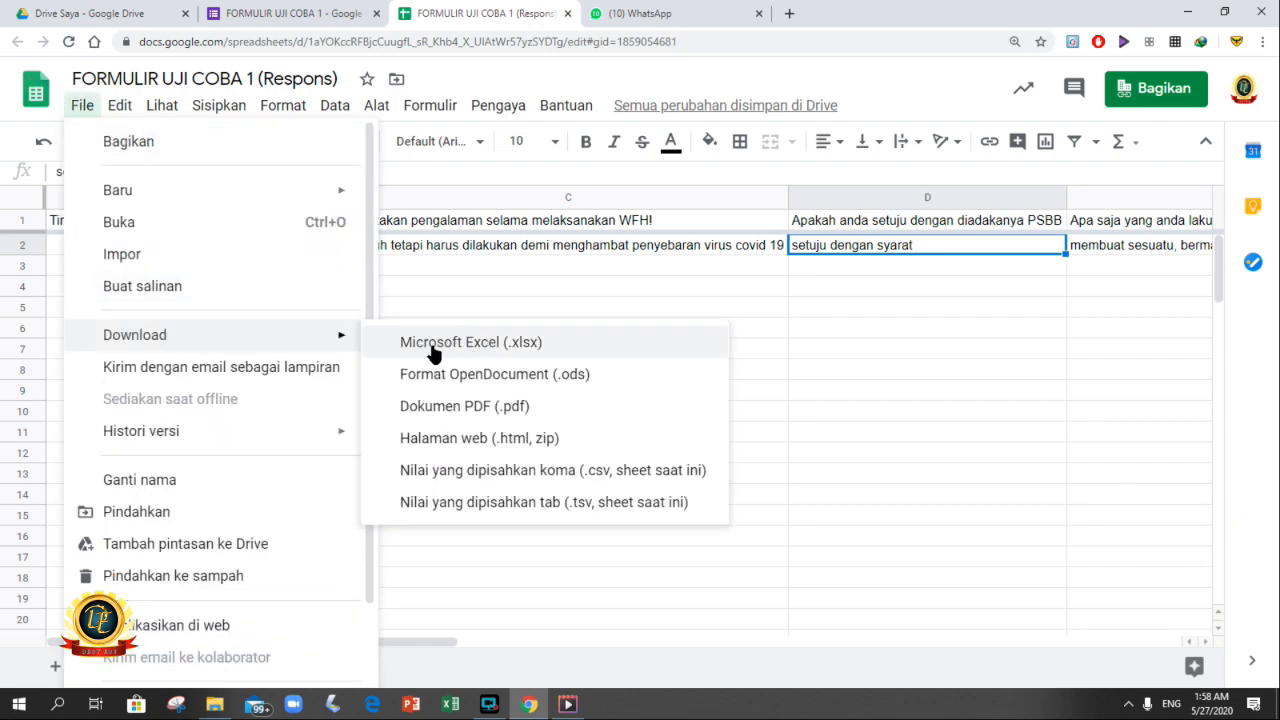
left_click(495, 345)
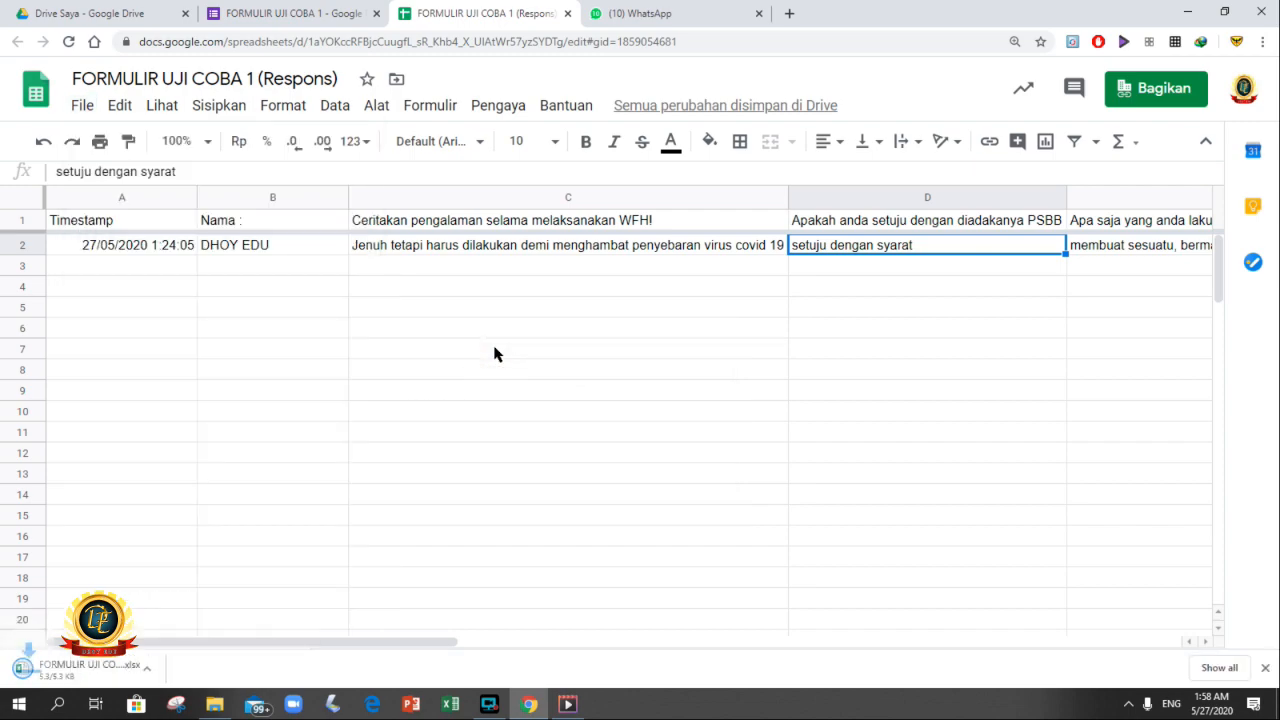
left_click(80, 668)
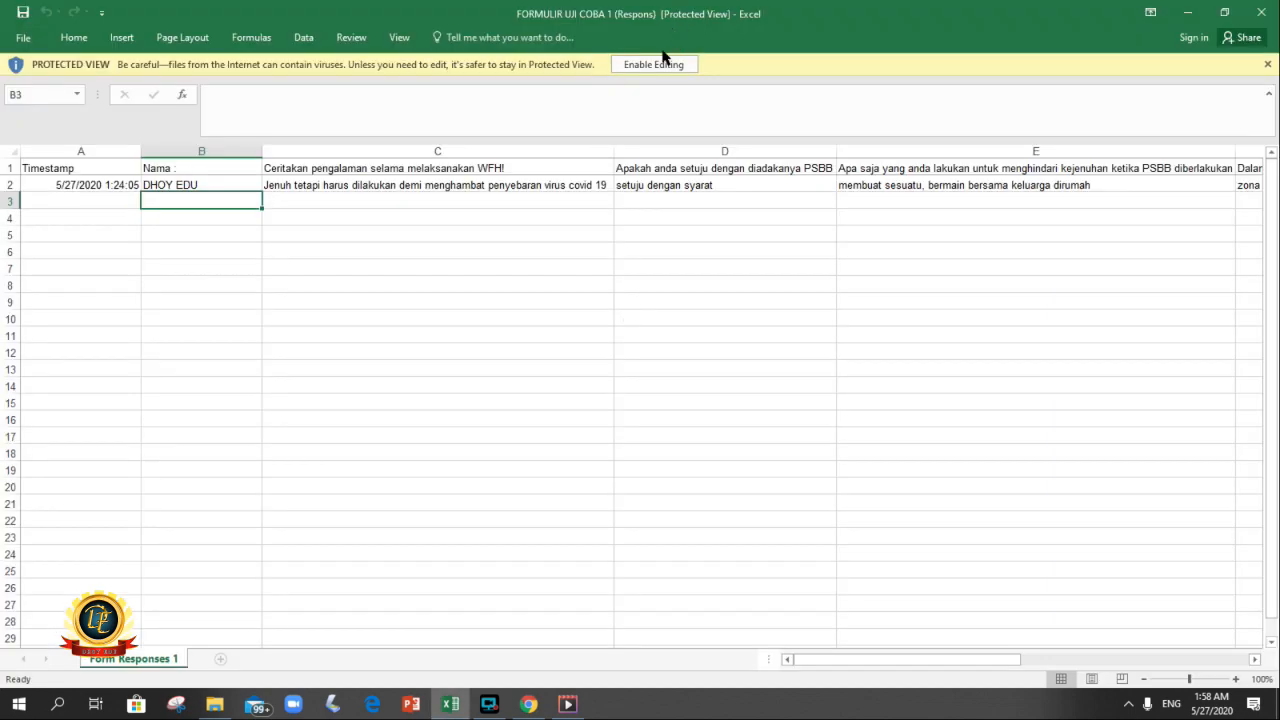
left_click(658, 62)
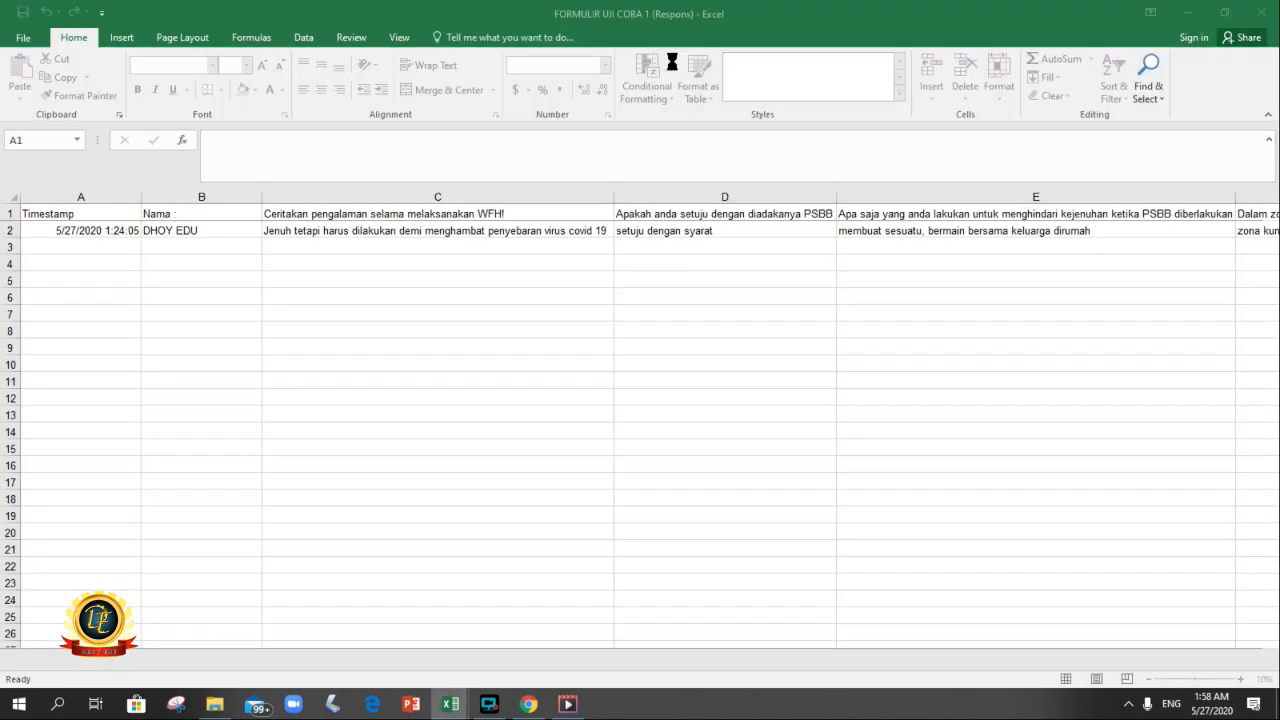
Review the response in row 2 of the Excel workbook, from the timestamp to the uploaded photo link.
left_click(290, 233)
key("Right")
key("Right")
key("Right")
key("Right")
key("Right")
key("Right")
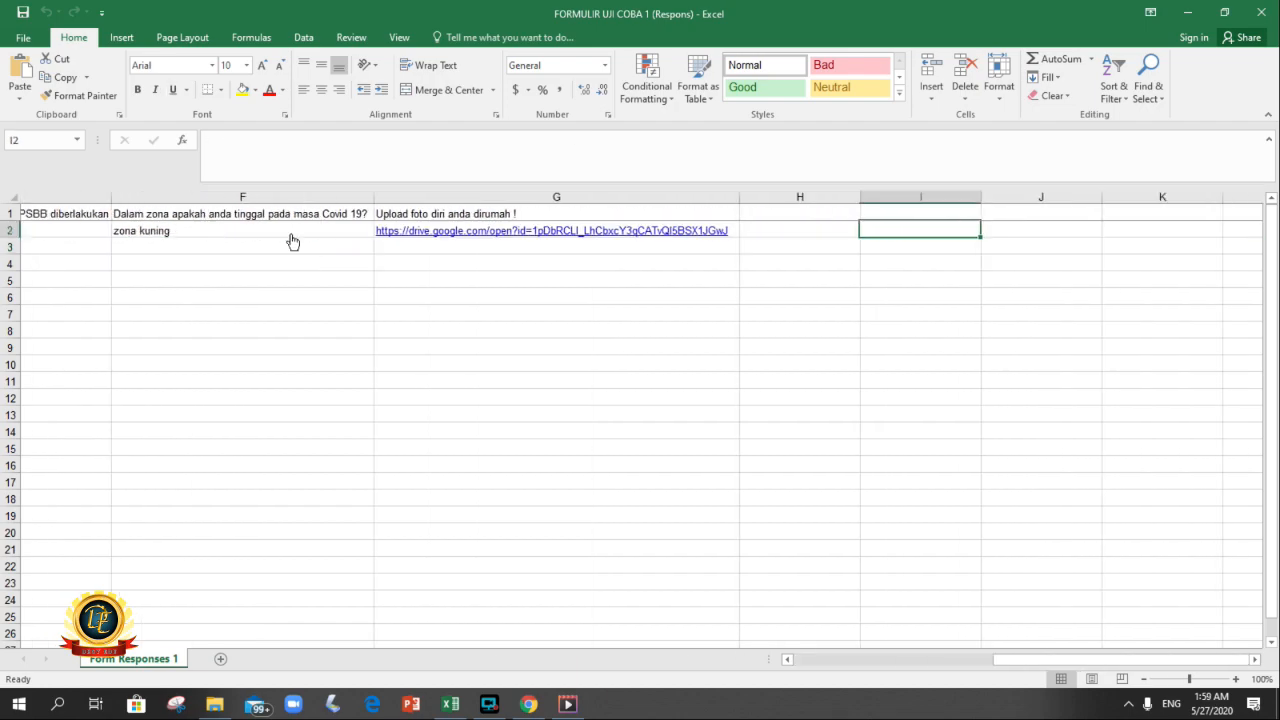
key("Left")
key("Left")
key("Left")
key("Left")
key("Left")
key("Left")
key("Left")
key("Left")
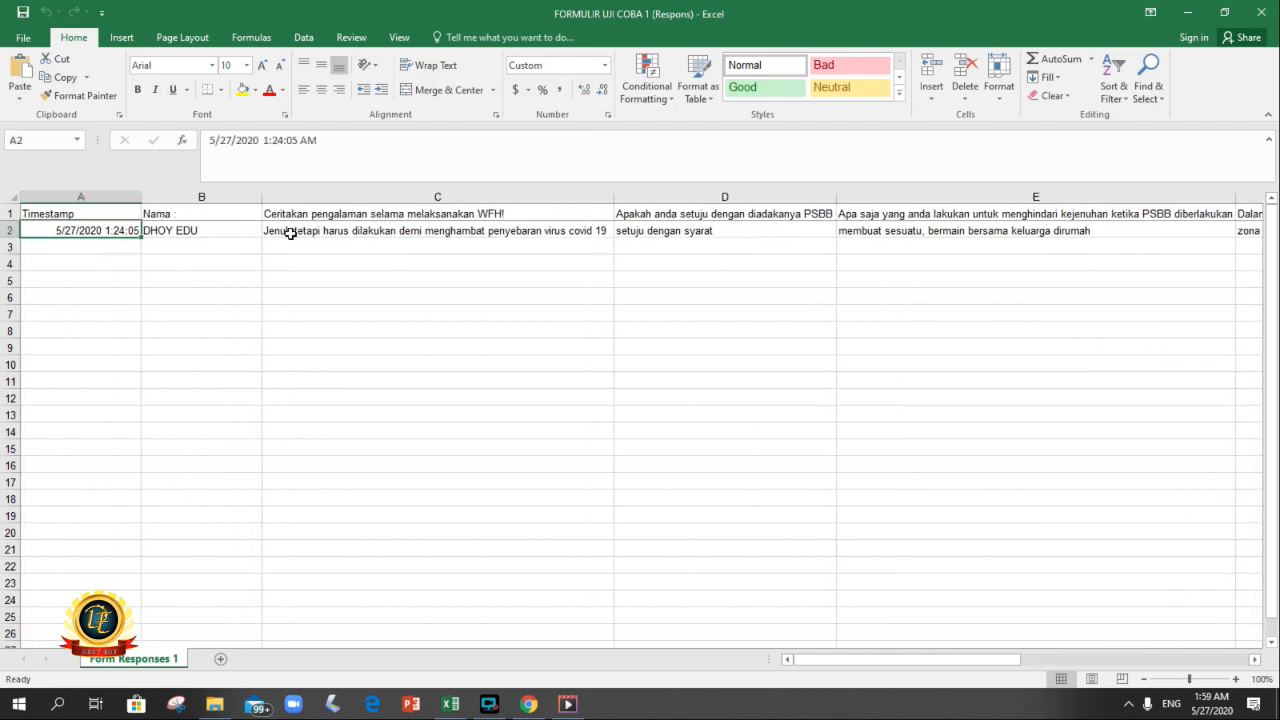
Switch from Excel to the form's responses in the browser, close the open response options and return to the response spreadsheet.
left_click(1184, 12)
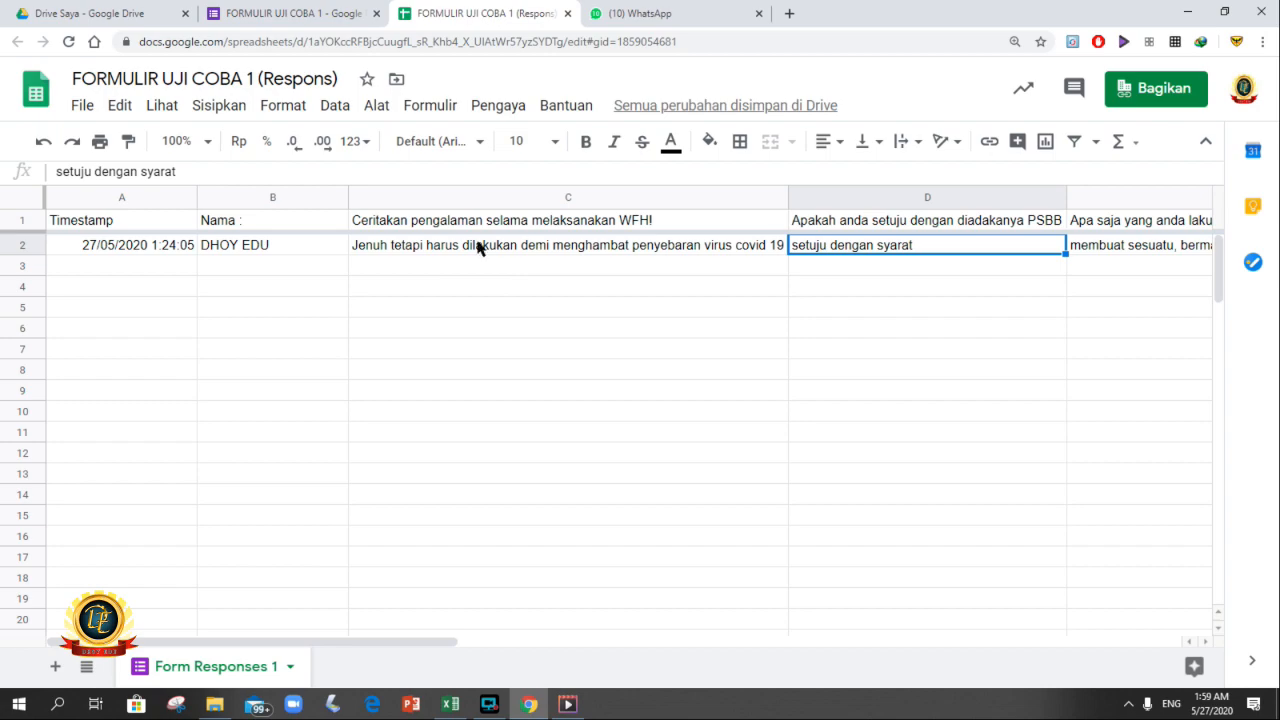
left_click(318, 12)
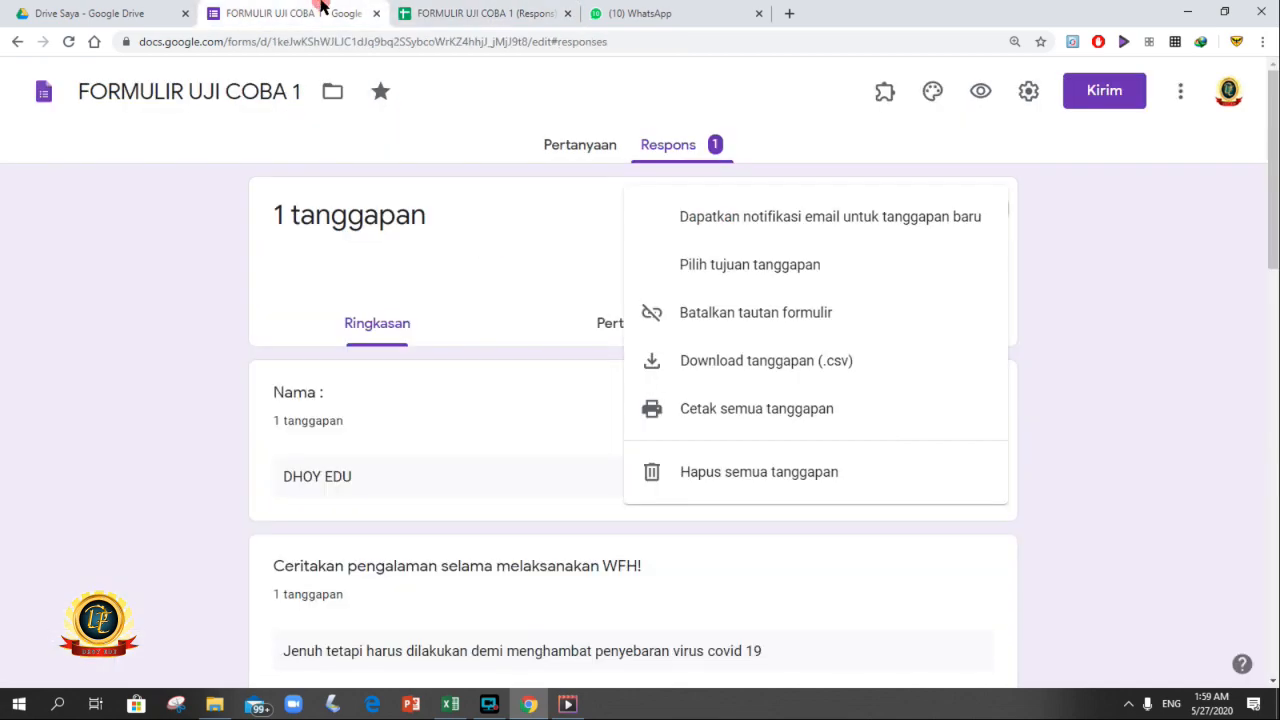
left_click(1107, 261)
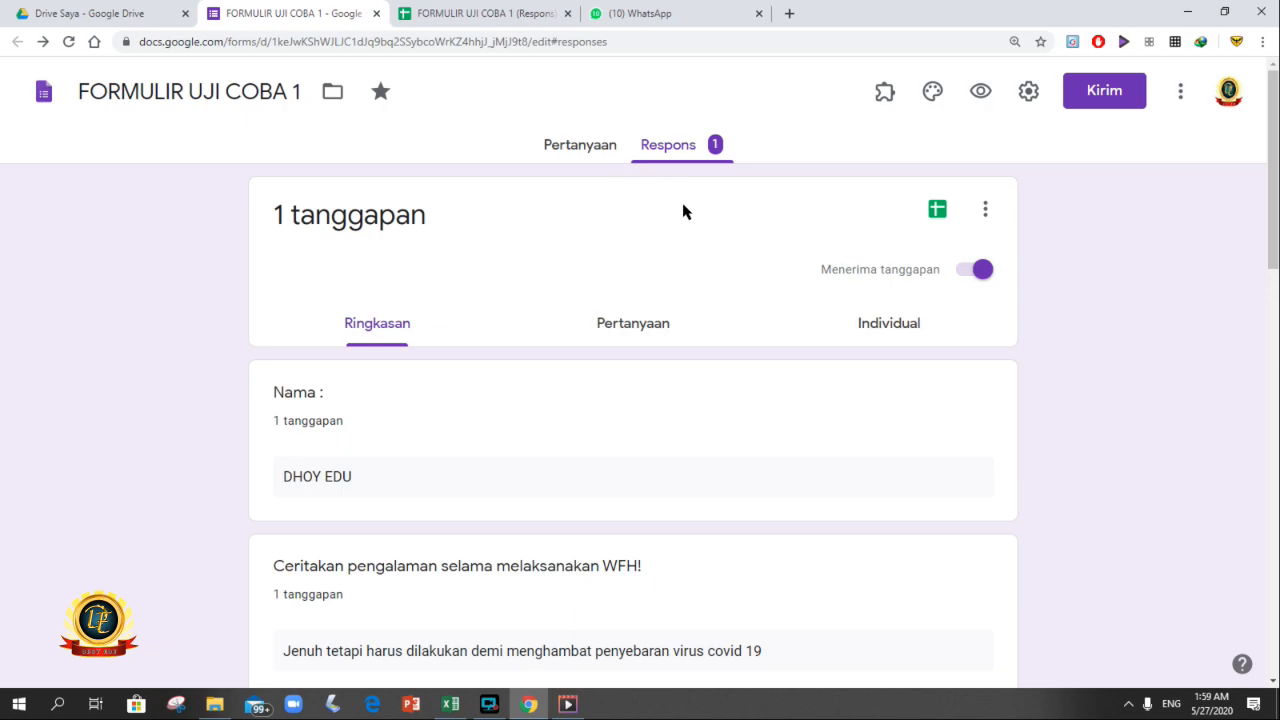
left_click(467, 13)
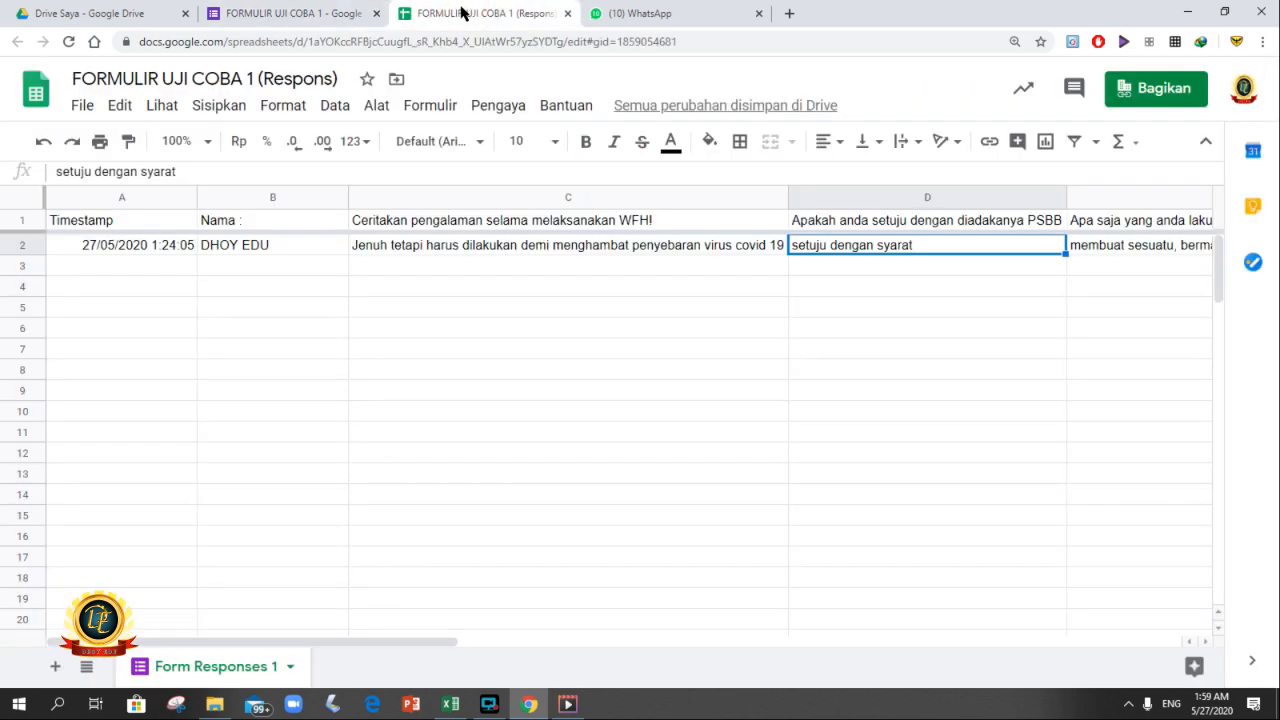
Look over the rows beneath the first response in the Timestamp column of the response spreadsheet.
left_click(109, 263)
key("Down")
key("Down")
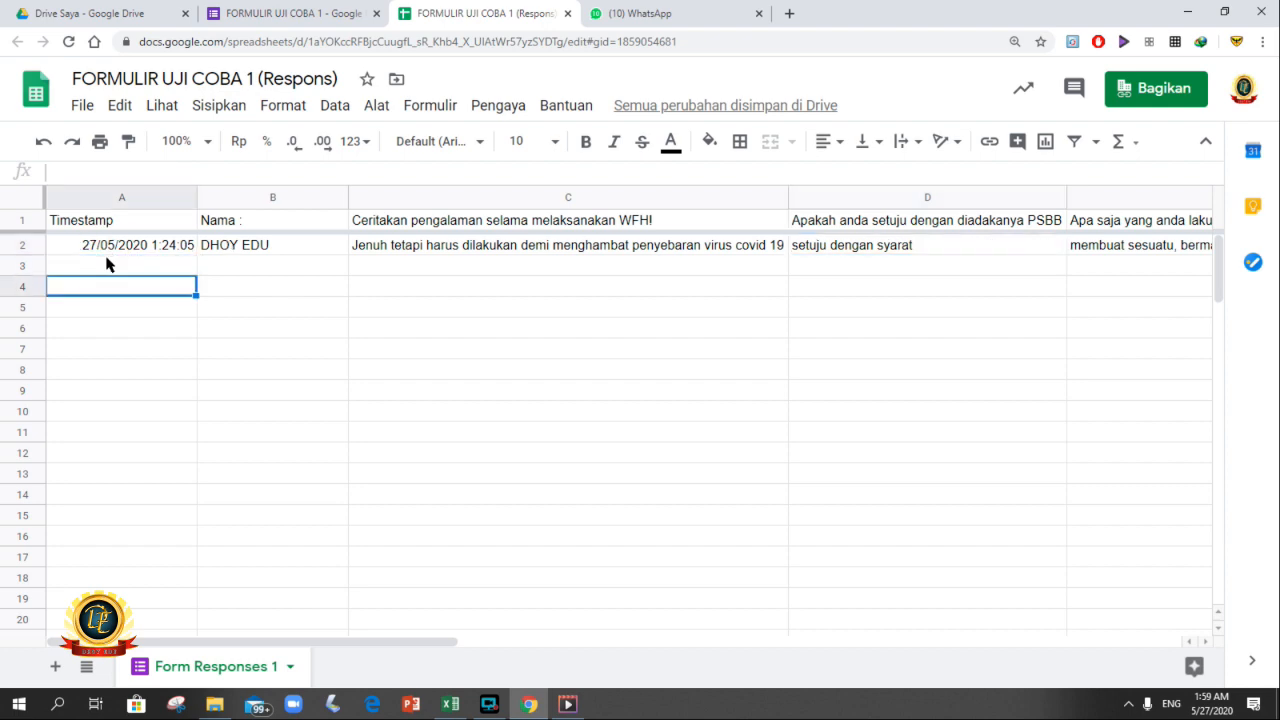
left_click(109, 263)
key("Down")
key("Down")
key("Up")
key("Up")
key("Down")
key("Up")
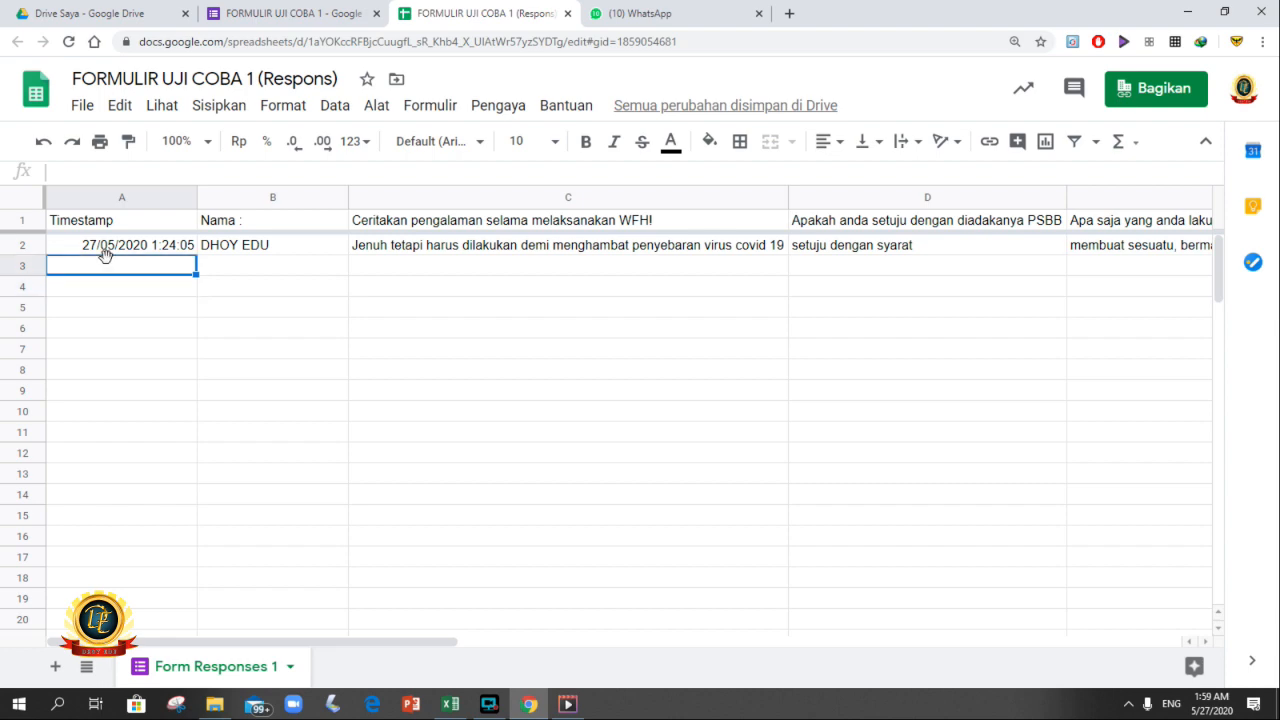
key("Down")
key("Down")
key("Down")
key("Down")
key("Down")
key("Down")
key("Down")
key("Down")
key("Down")
key("Down")
key("Down")
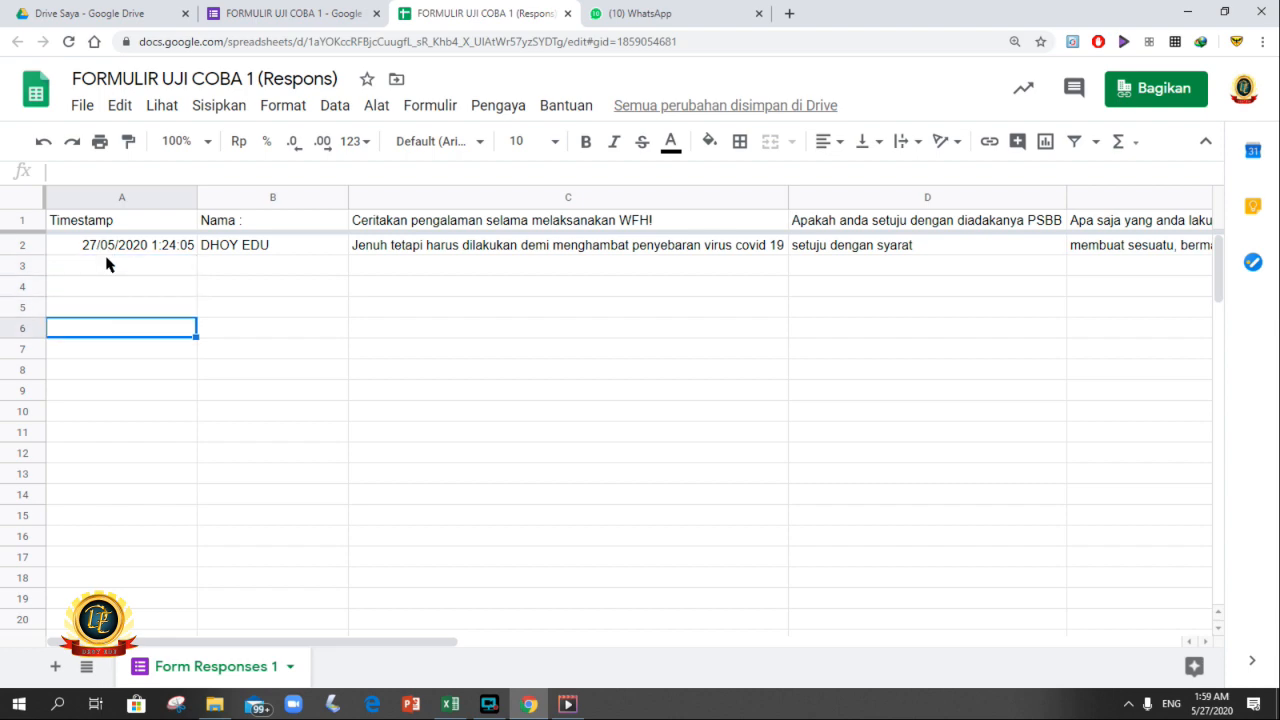
key("Down")
key("Down")
key("Down")
key("Down")
key("Down")
key("Down")
key("Down")
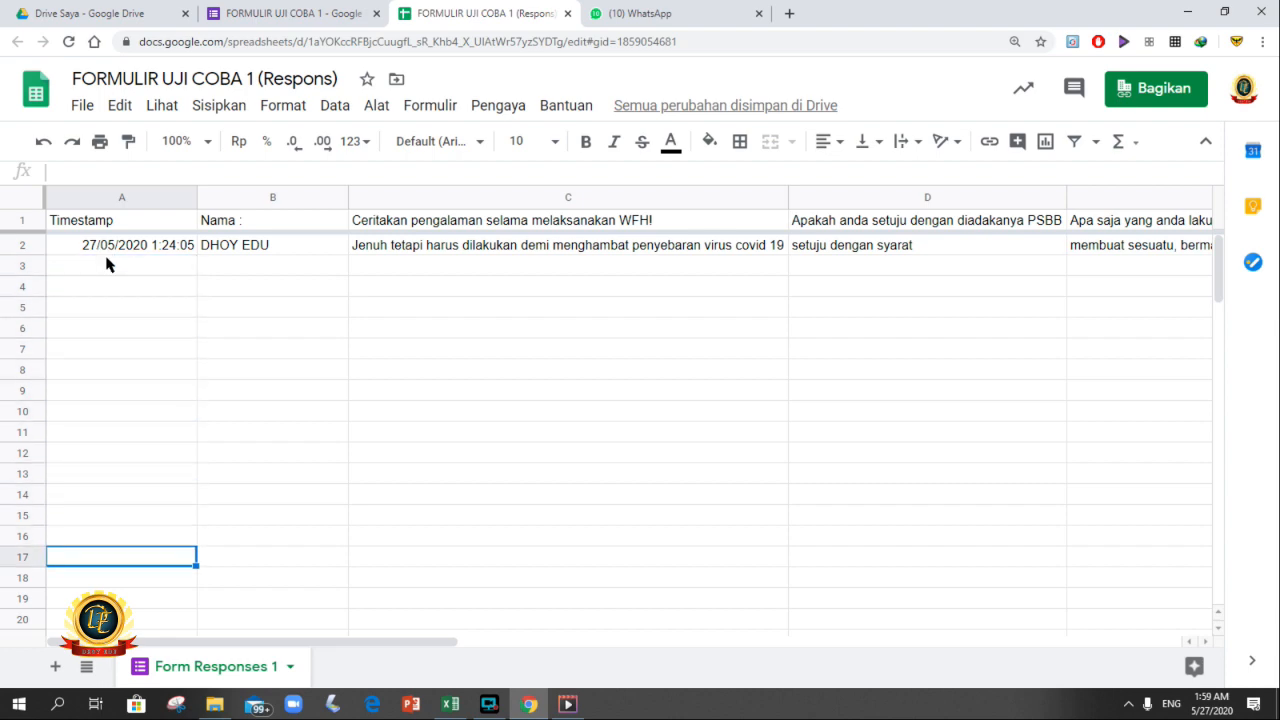
key("Up")
key("Up")
key("Up")
key("Up")
key("Up")
key("Up")
key("Up")
key("Up")
key("Up")
key("Up")
key("Up")
key("Up")
key("Up")
key("Up")
key("Up")
key("Up")
key("Up")
key("Up")
key("Up")
key("Up")
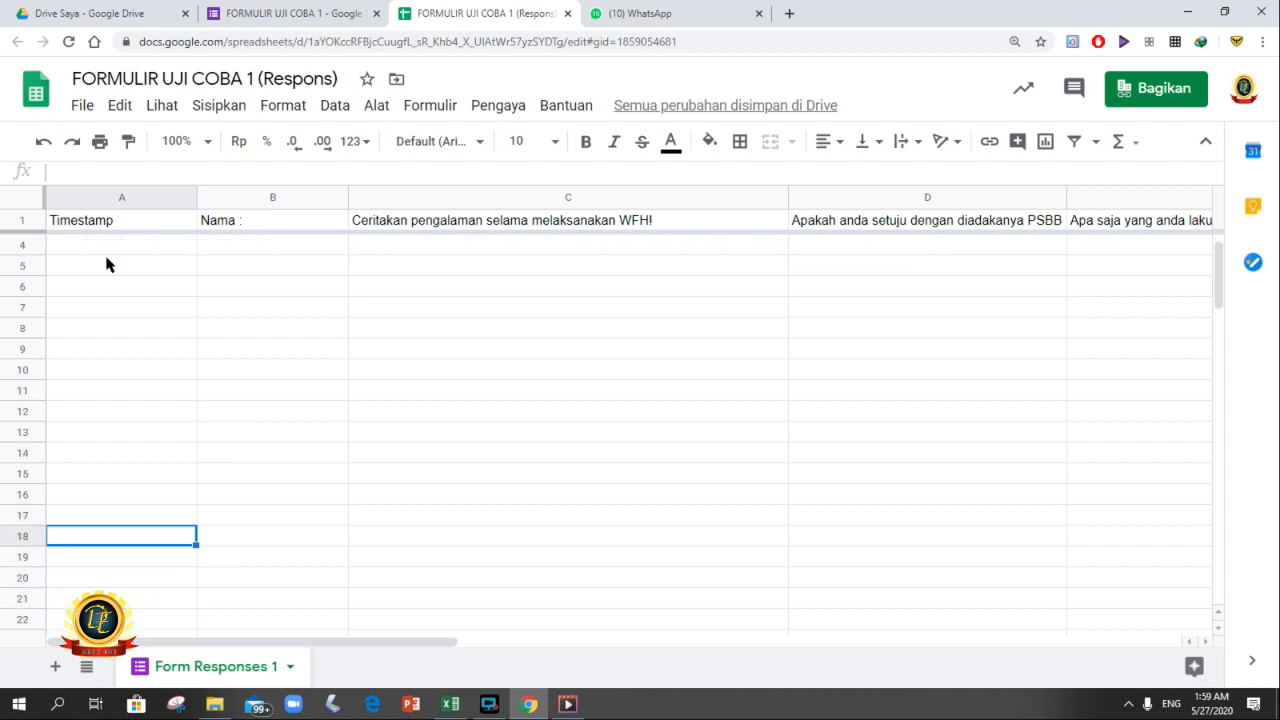
key("Down")
key("Down")
key("Down")
key("Down")
key("Down")
key("Down")
key("Down")
key("Down")
key("Down")
key("Down")
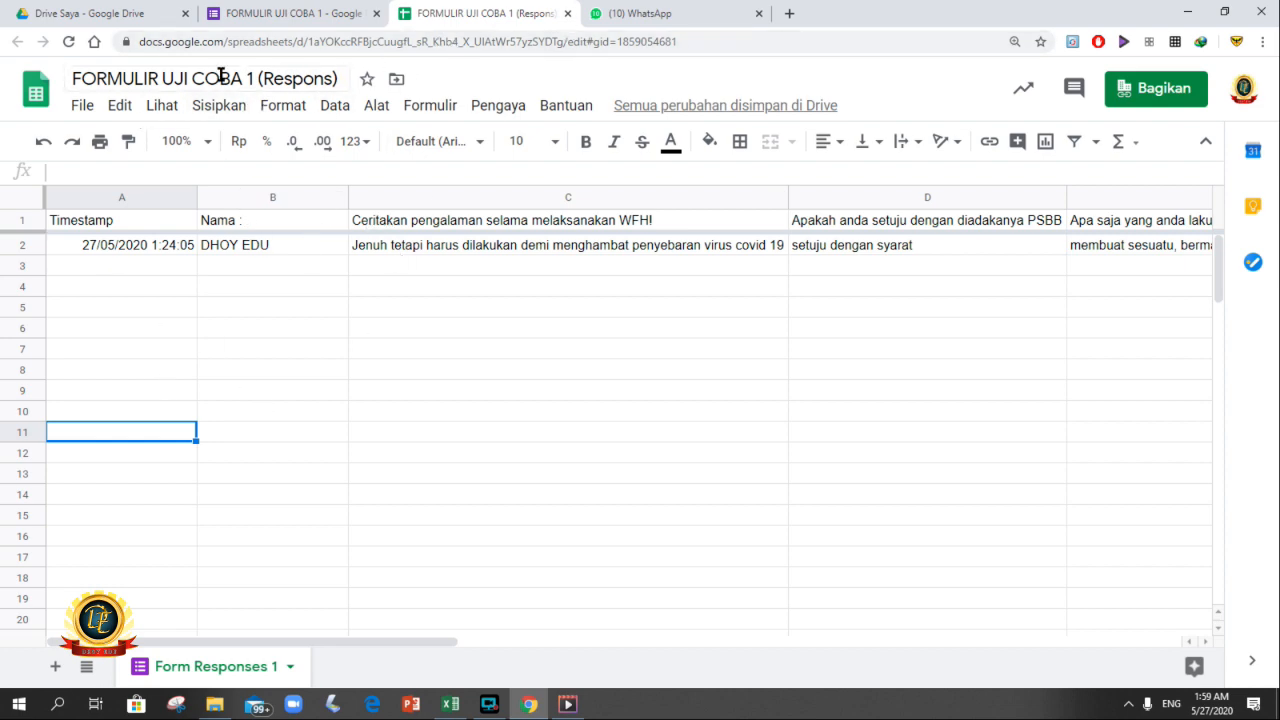
Open the print preview of all responses in FORMULIR UJI COBA 1 and look through both pages.
left_click(288, 13)
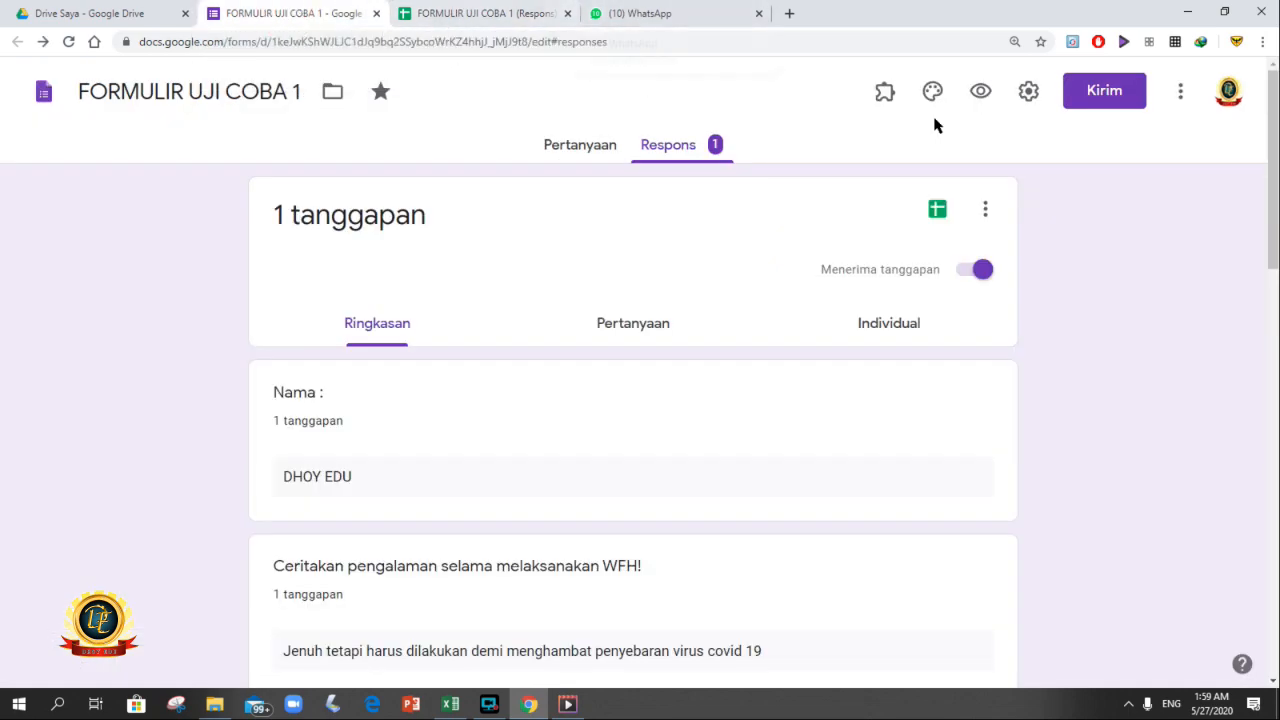
left_click(990, 207)
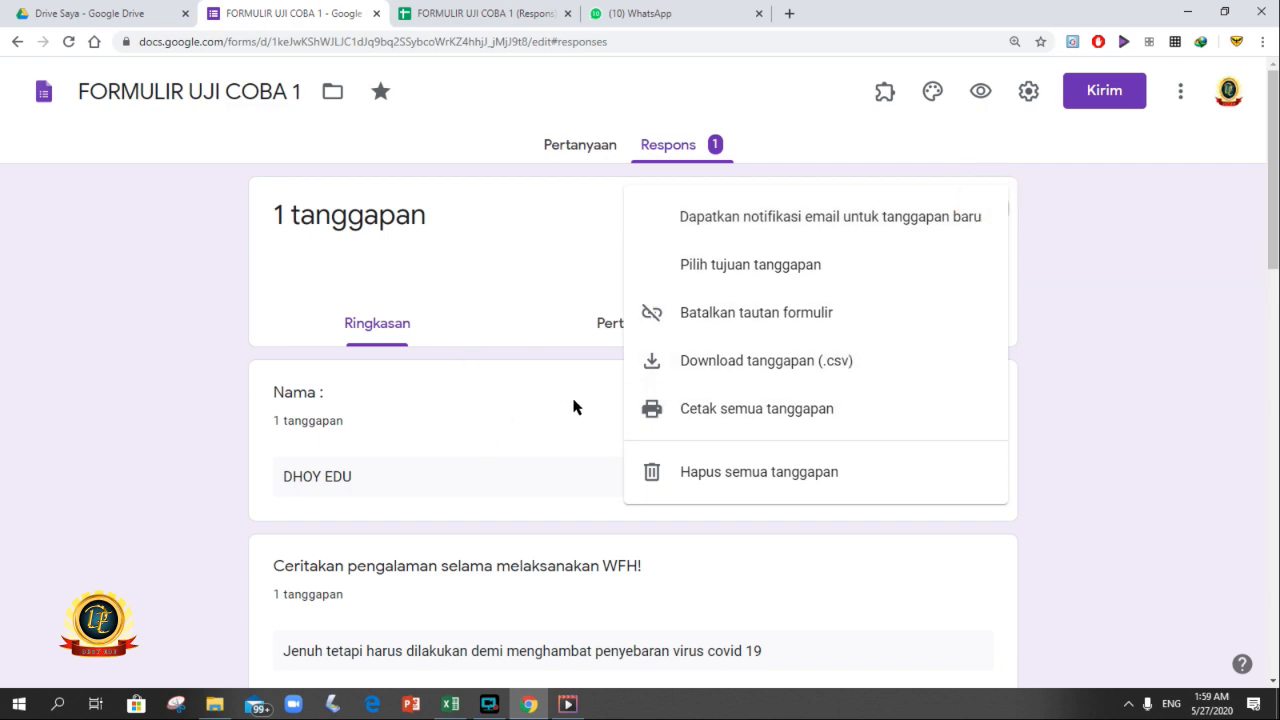
left_click(763, 412)
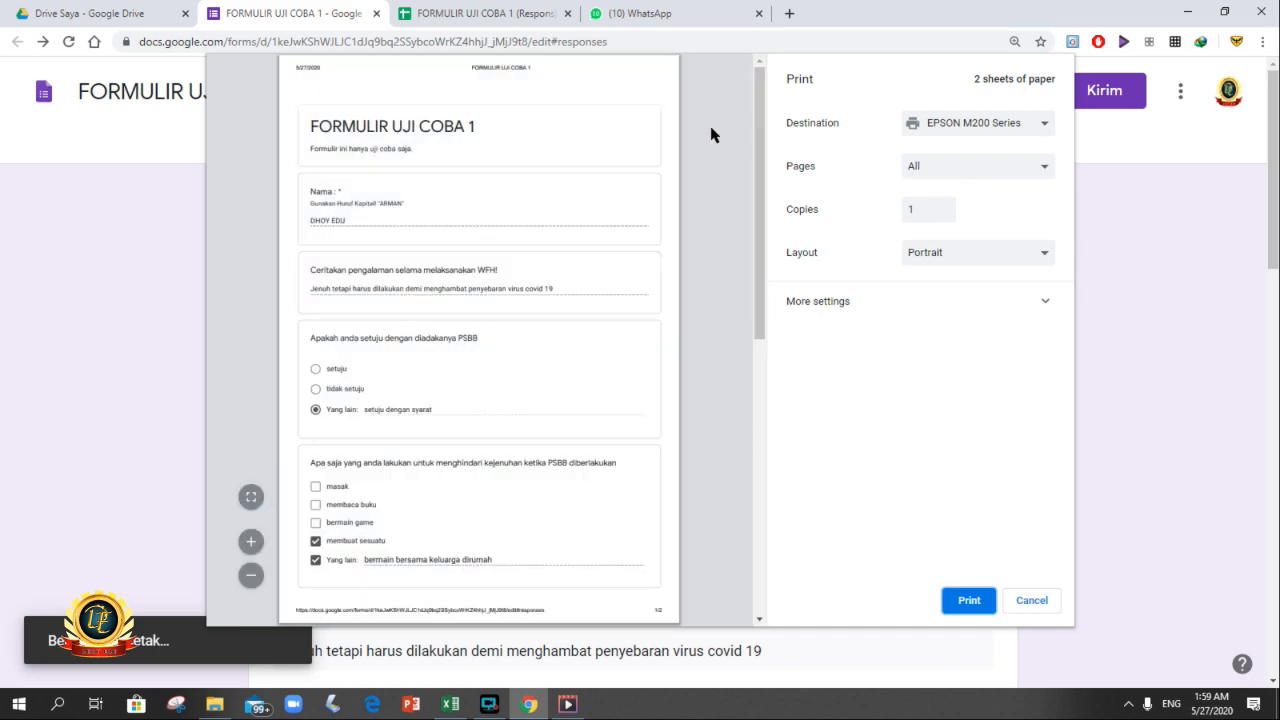
left_click_drag(760, 130, 758, 332)
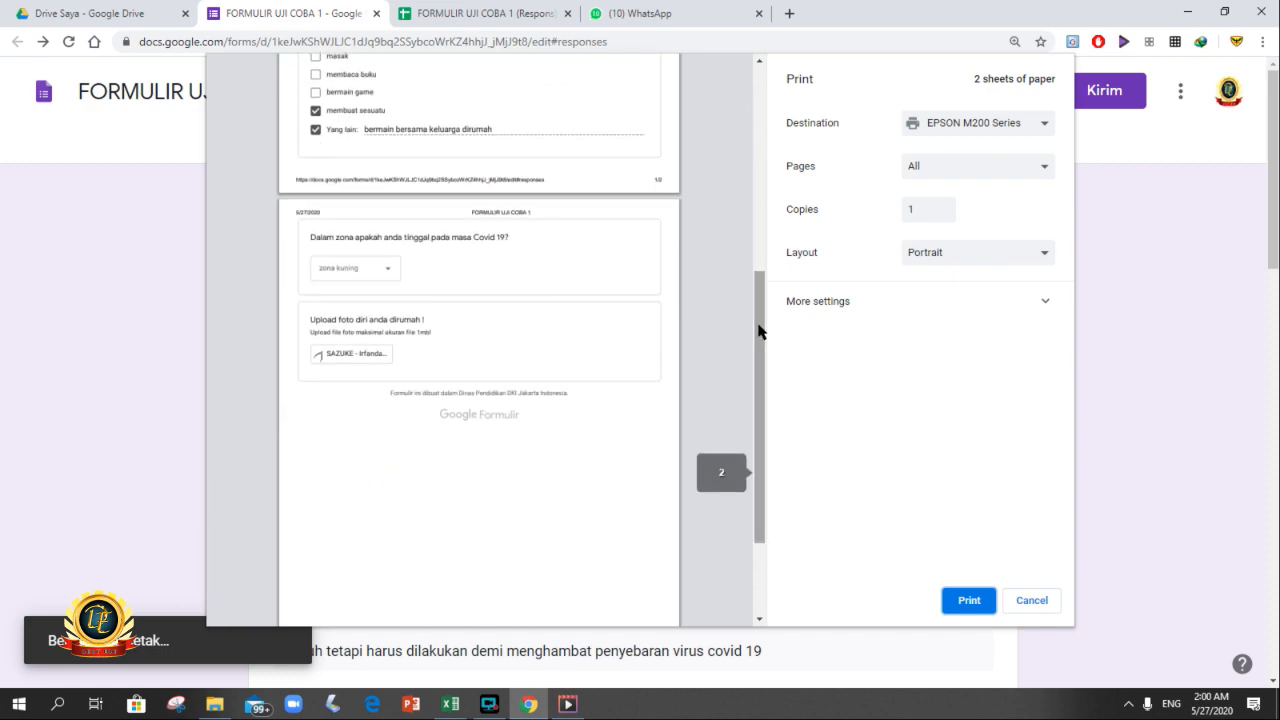
left_click_drag(754, 391, 760, 118)
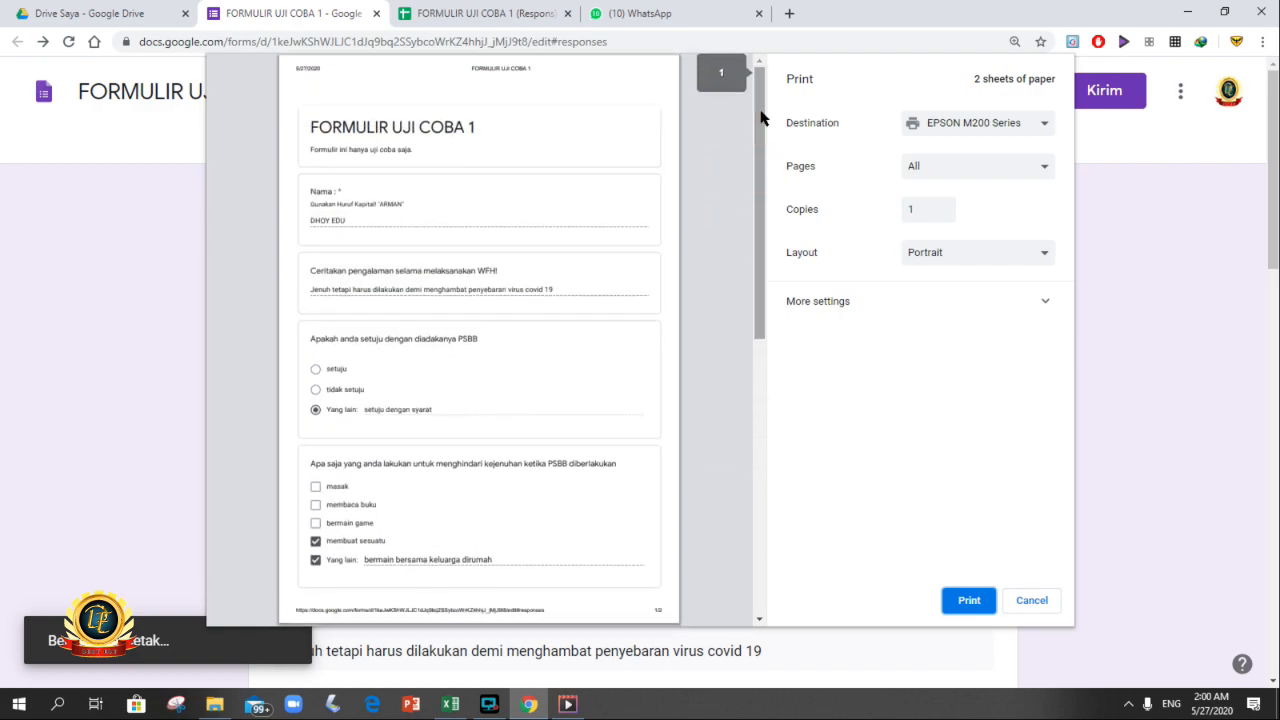
left_click(934, 556)
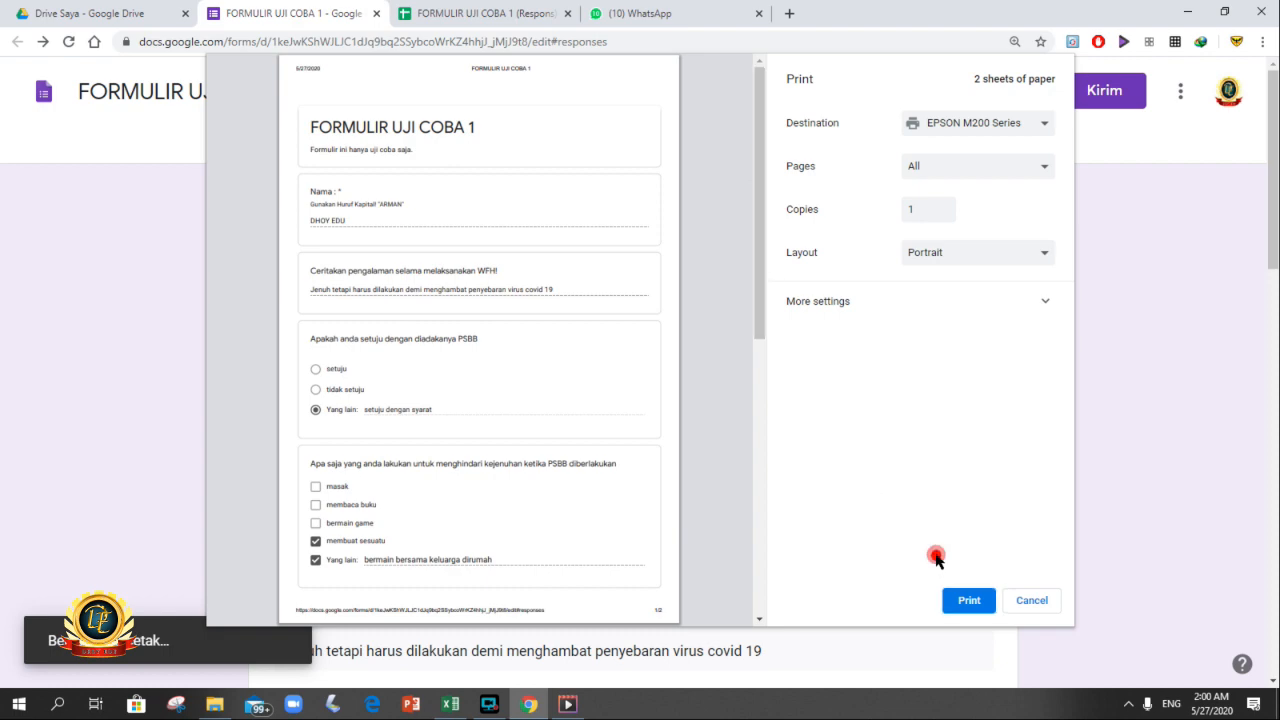
Check the print destinations, choose Save as PDF, look through the preview pages and cancel printing.
left_click(1048, 126)
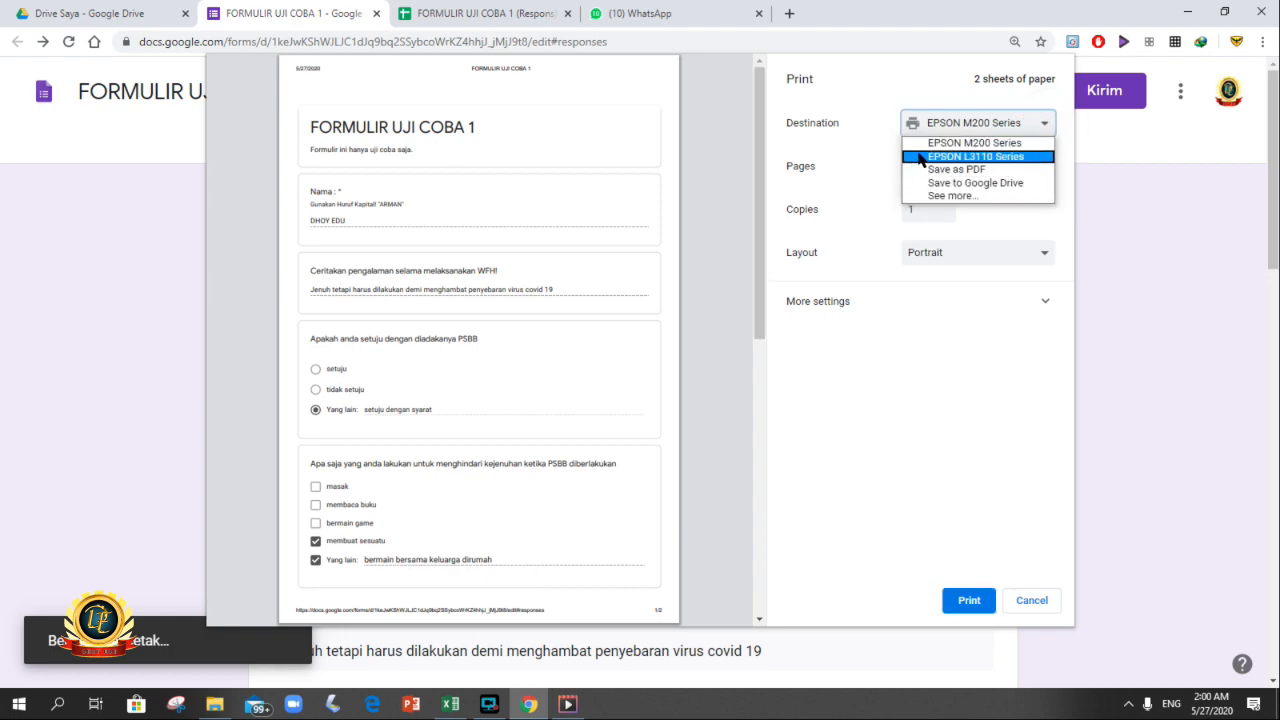
left_click(833, 141)
left_click(1003, 127)
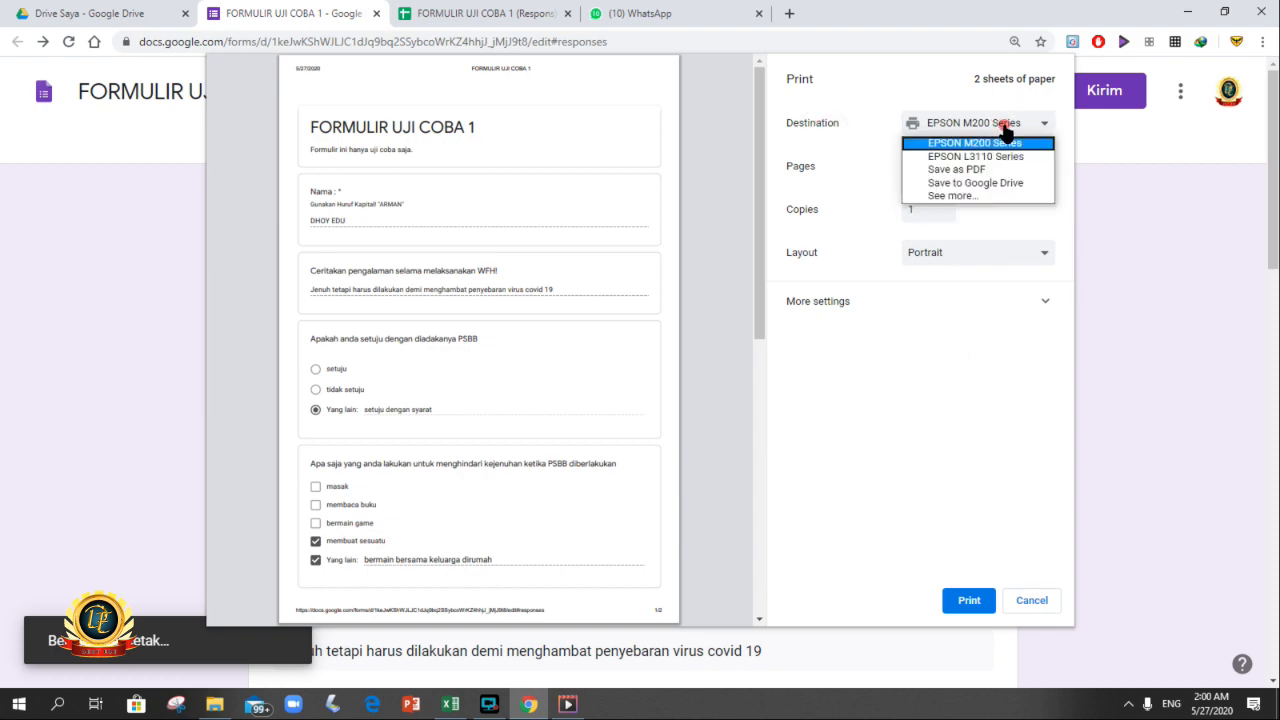
left_click(985, 170)
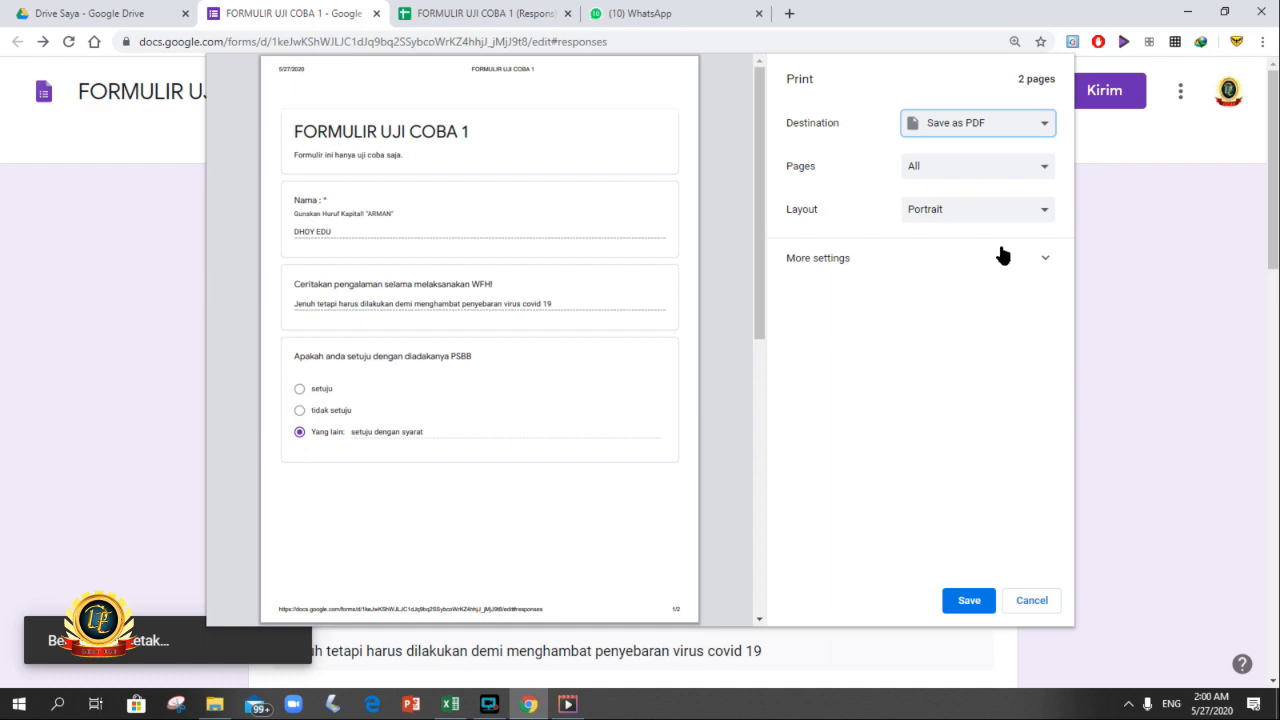
left_click(1006, 168)
left_click_drag(760, 215, 774, 353)
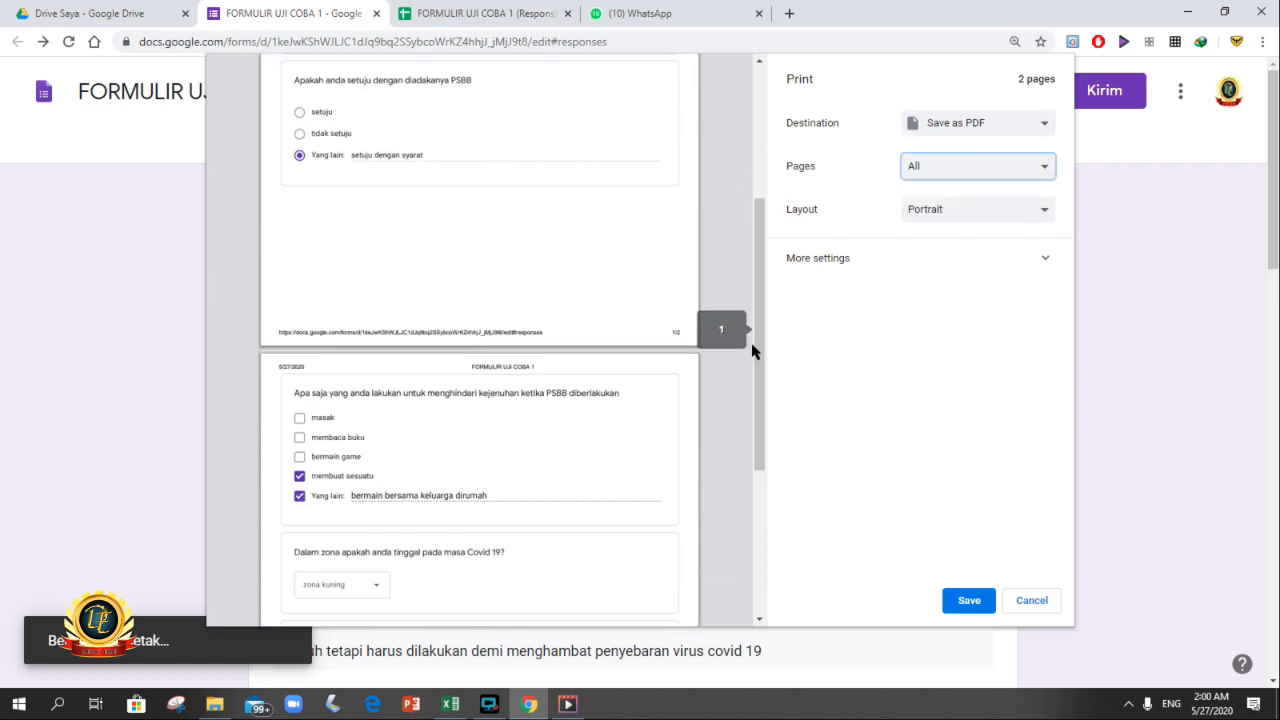
left_click(752, 345)
left_click_drag(757, 418, 760, 515)
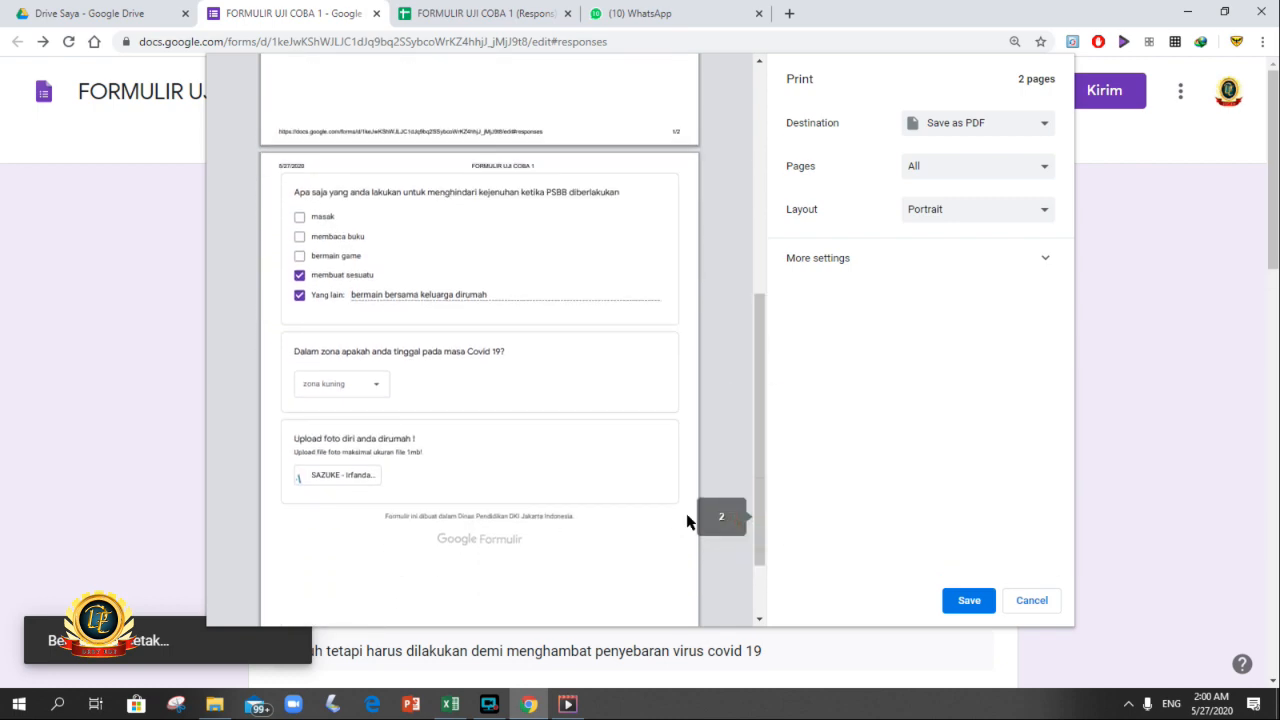
left_click_drag(766, 443, 774, 551)
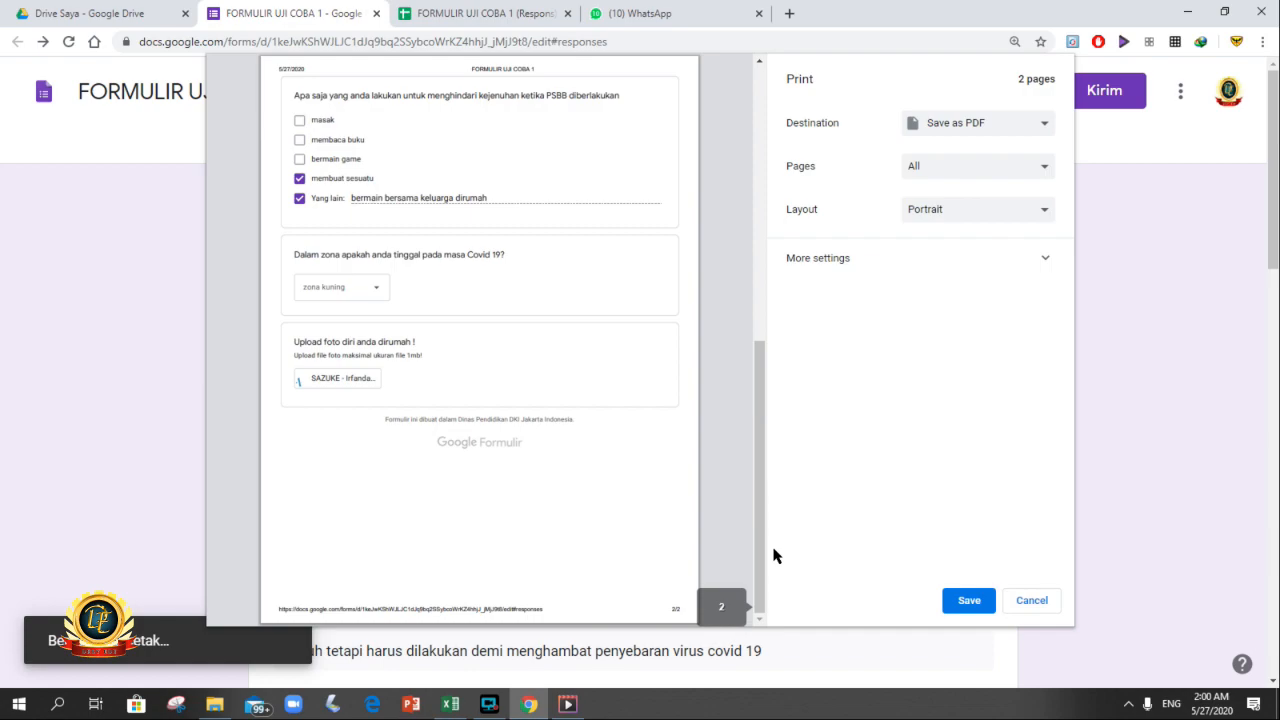
left_click(1045, 605)
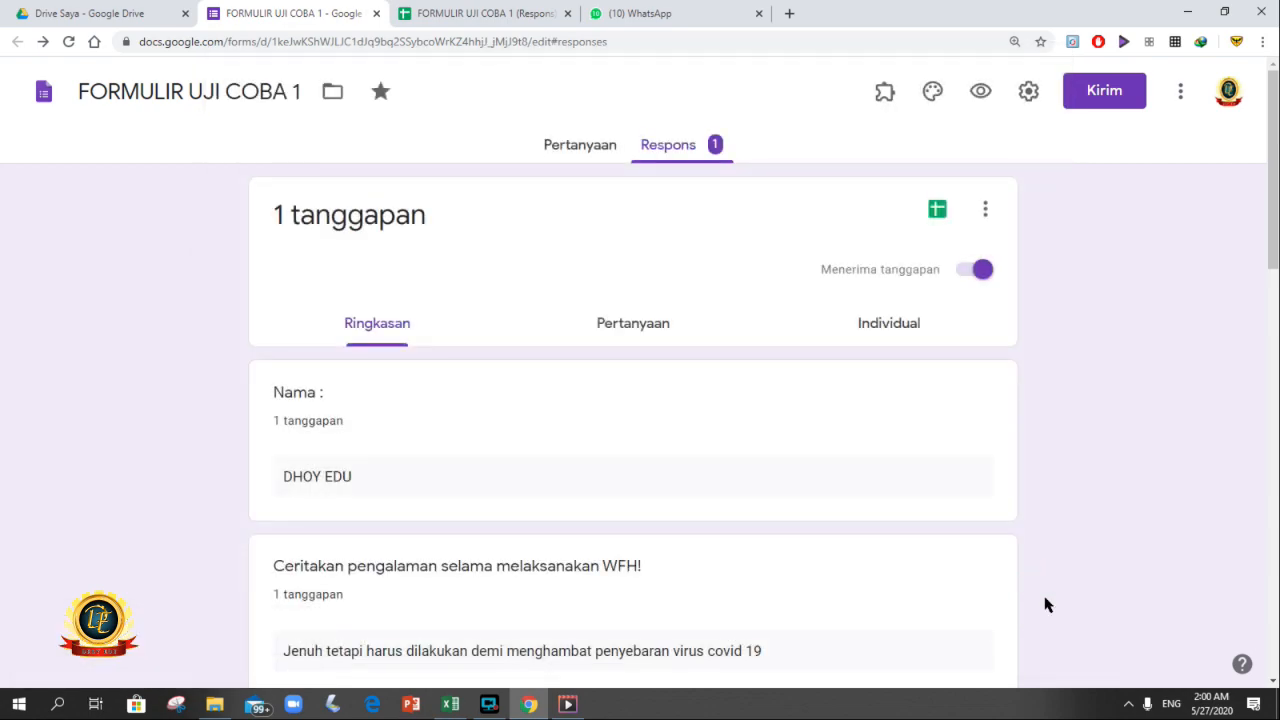
View the responses by question, then individually, and look over the first answers of the individual response.
left_click(910, 281)
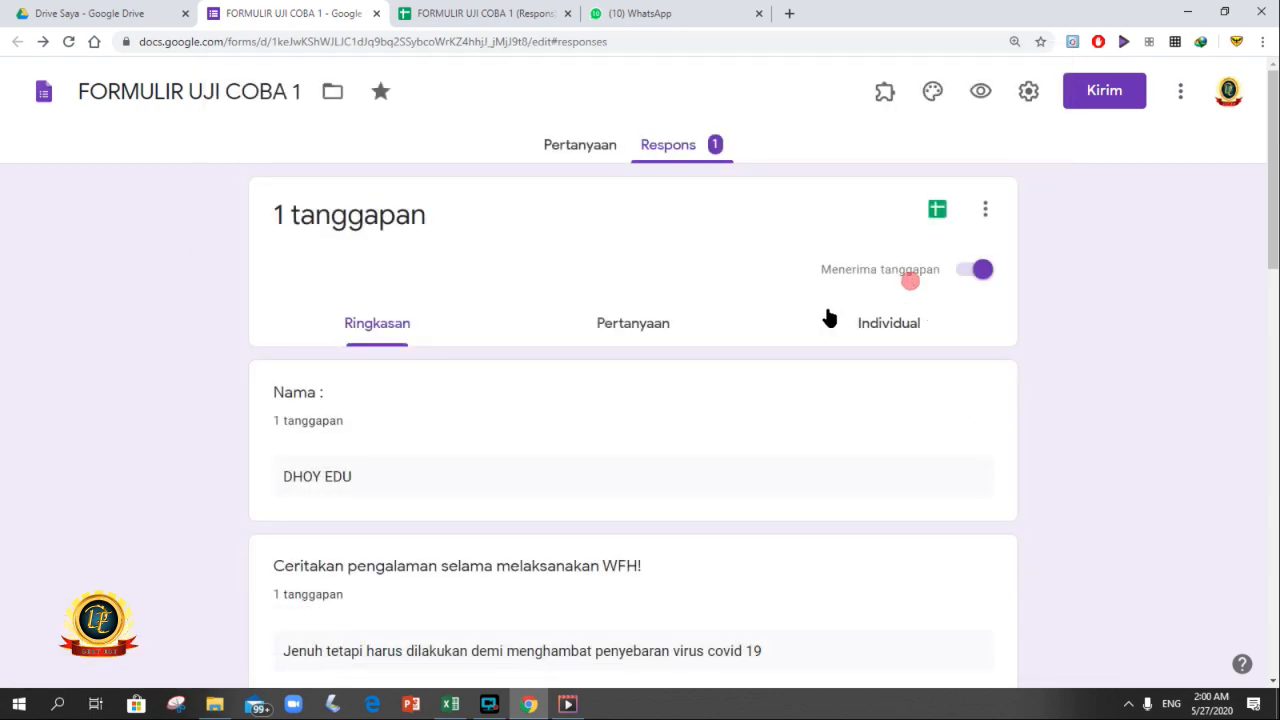
left_click(646, 335)
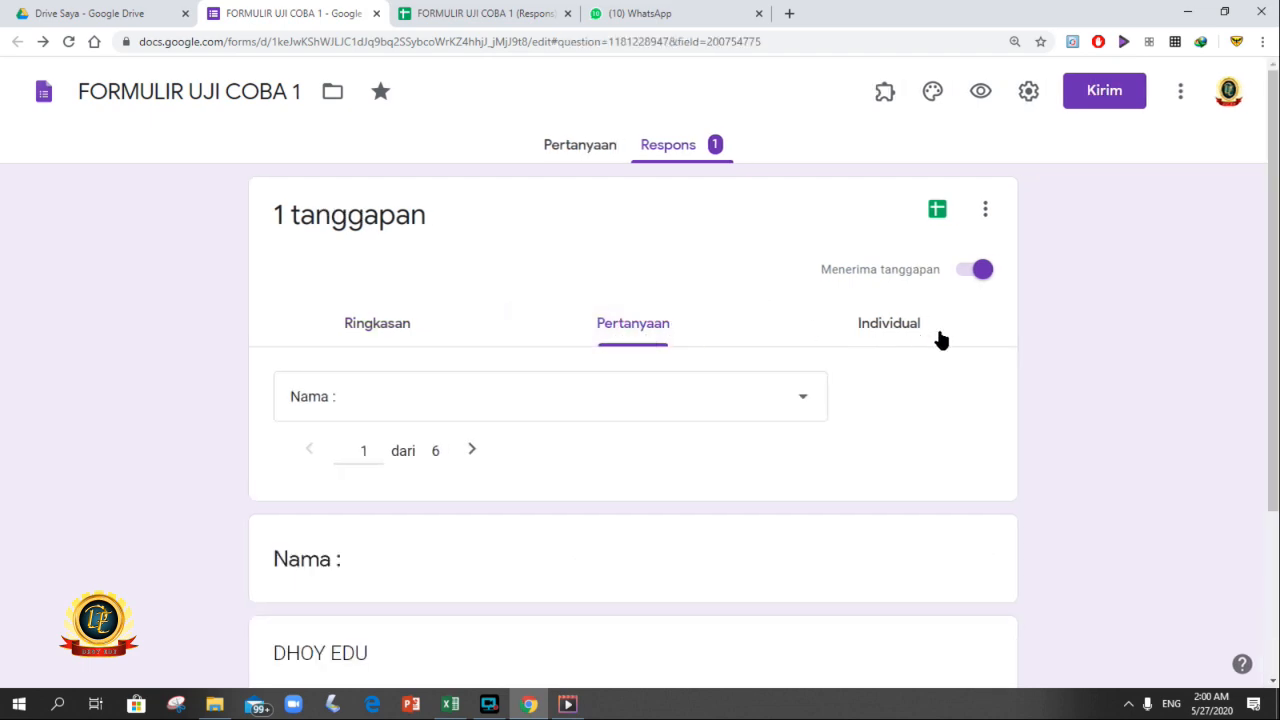
left_click(900, 323)
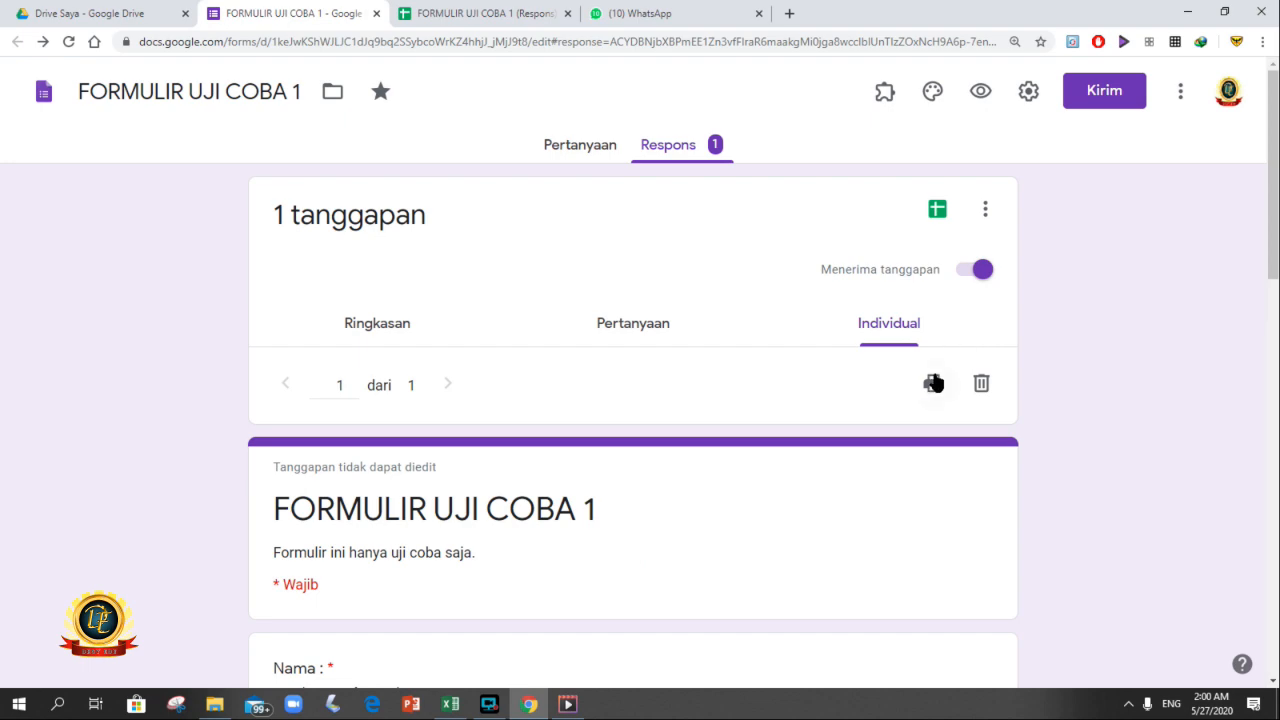
left_click_drag(1274, 175, 1274, 257)
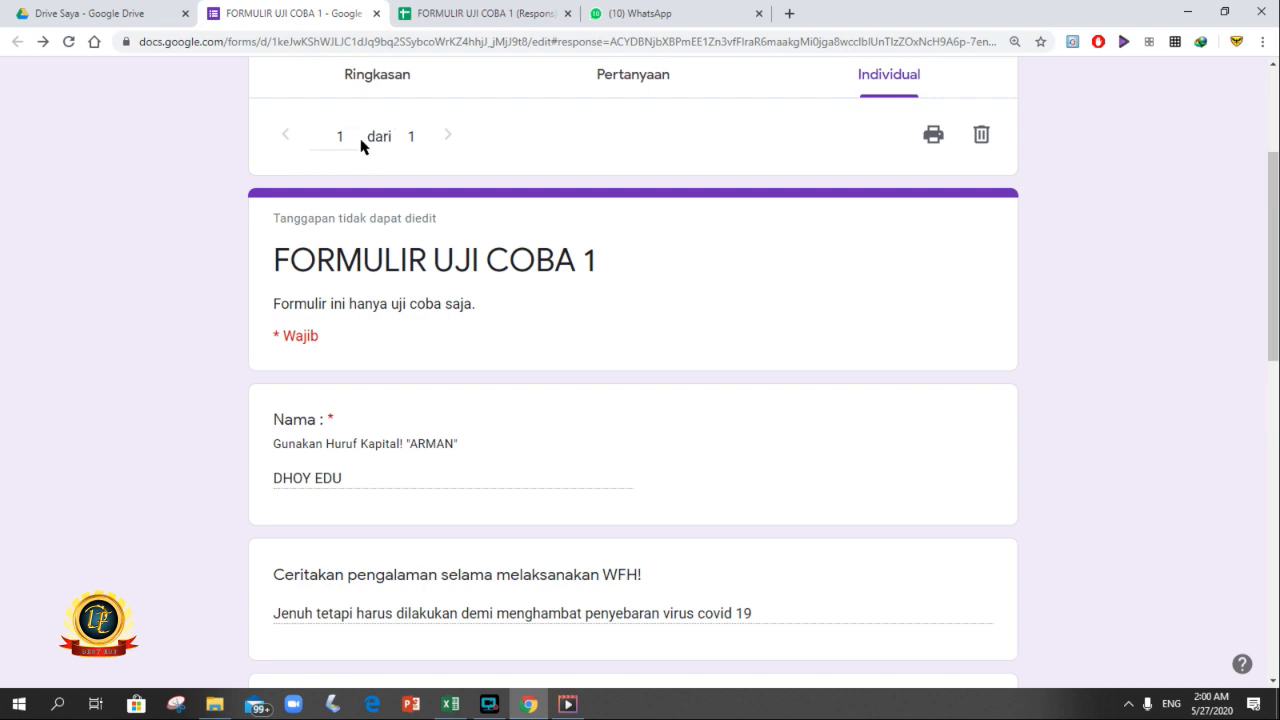
Open the print preview of the individual response, check the available destinations and cancel printing.
left_click(932, 145)
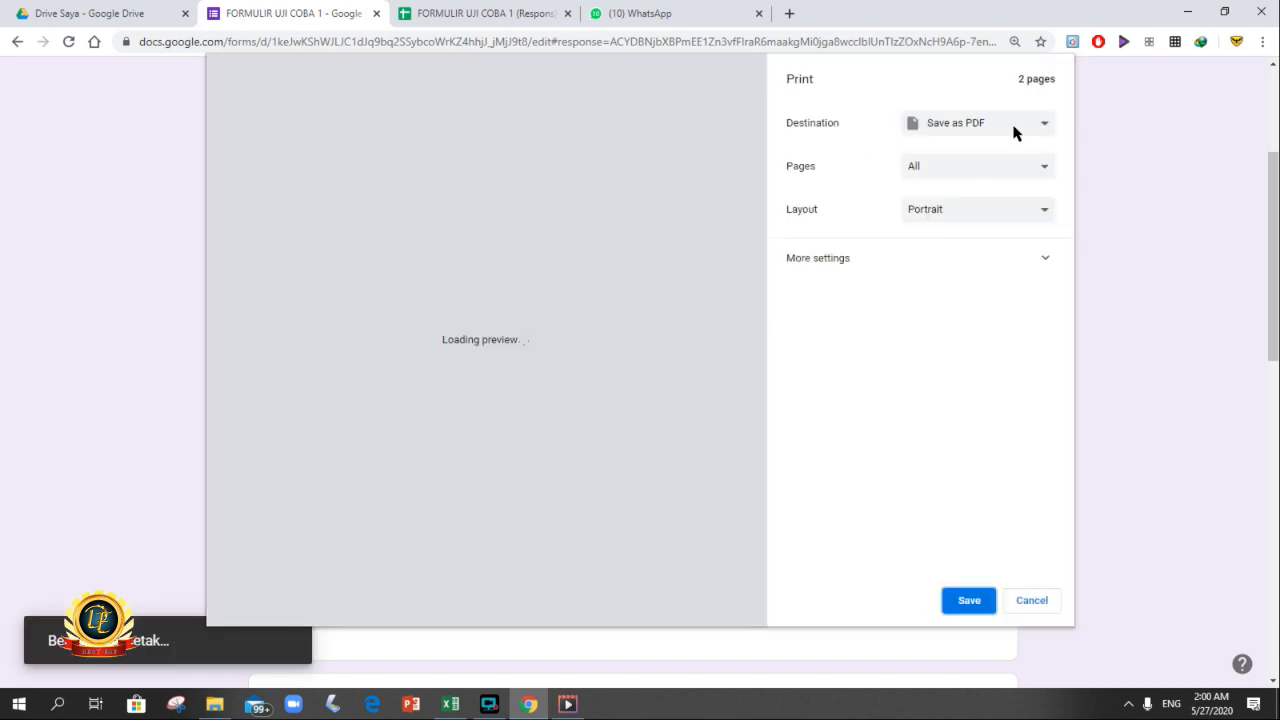
left_click(1016, 130)
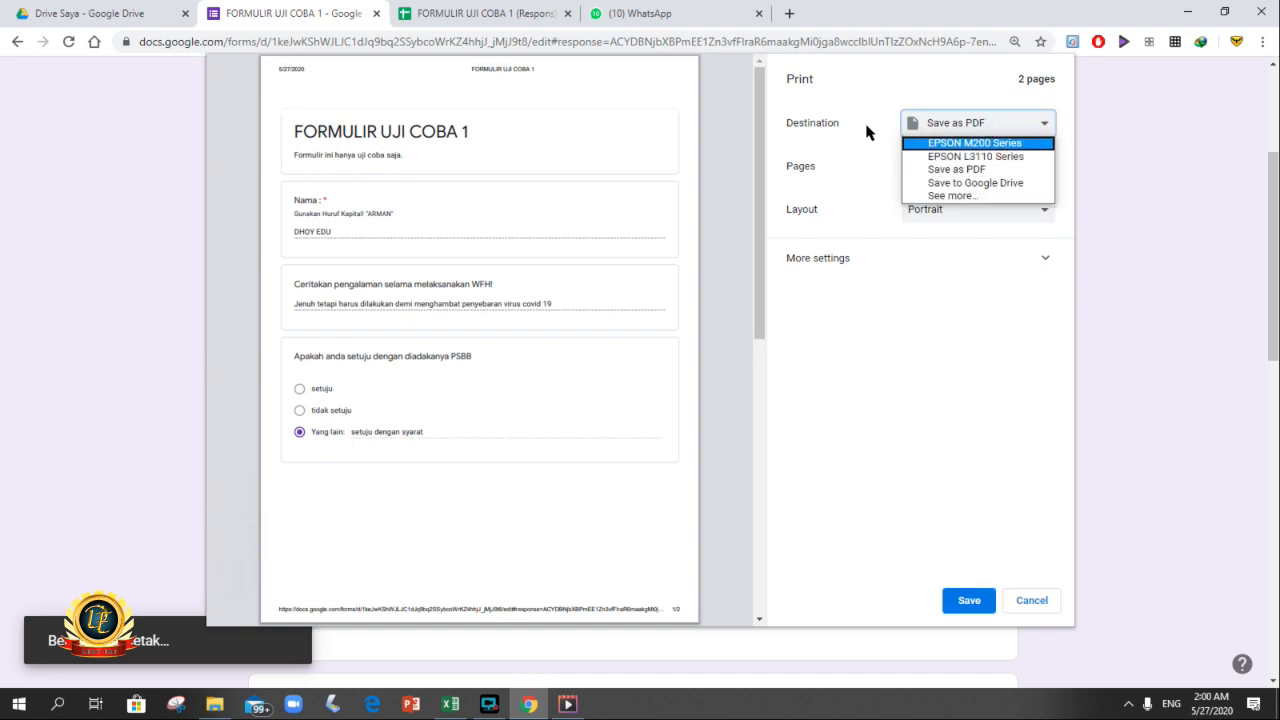
left_click(716, 182)
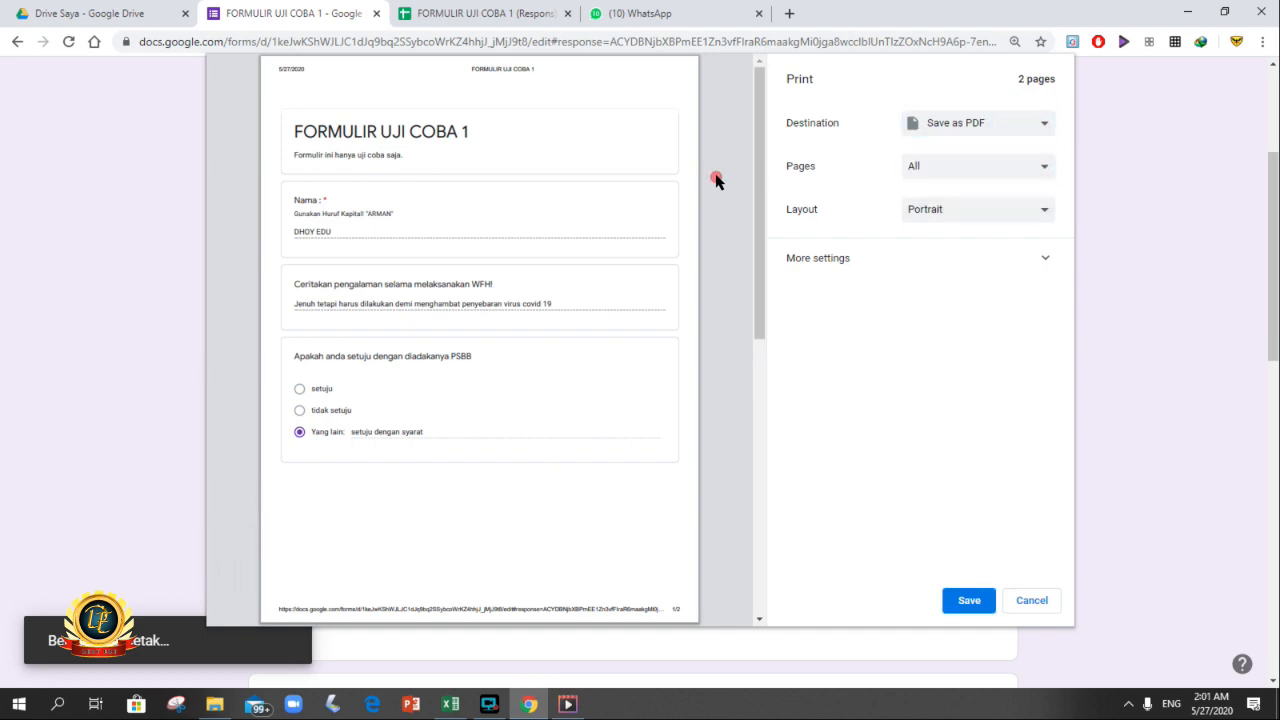
left_click(1032, 601)
scroll(1276, 268, "up", 1)
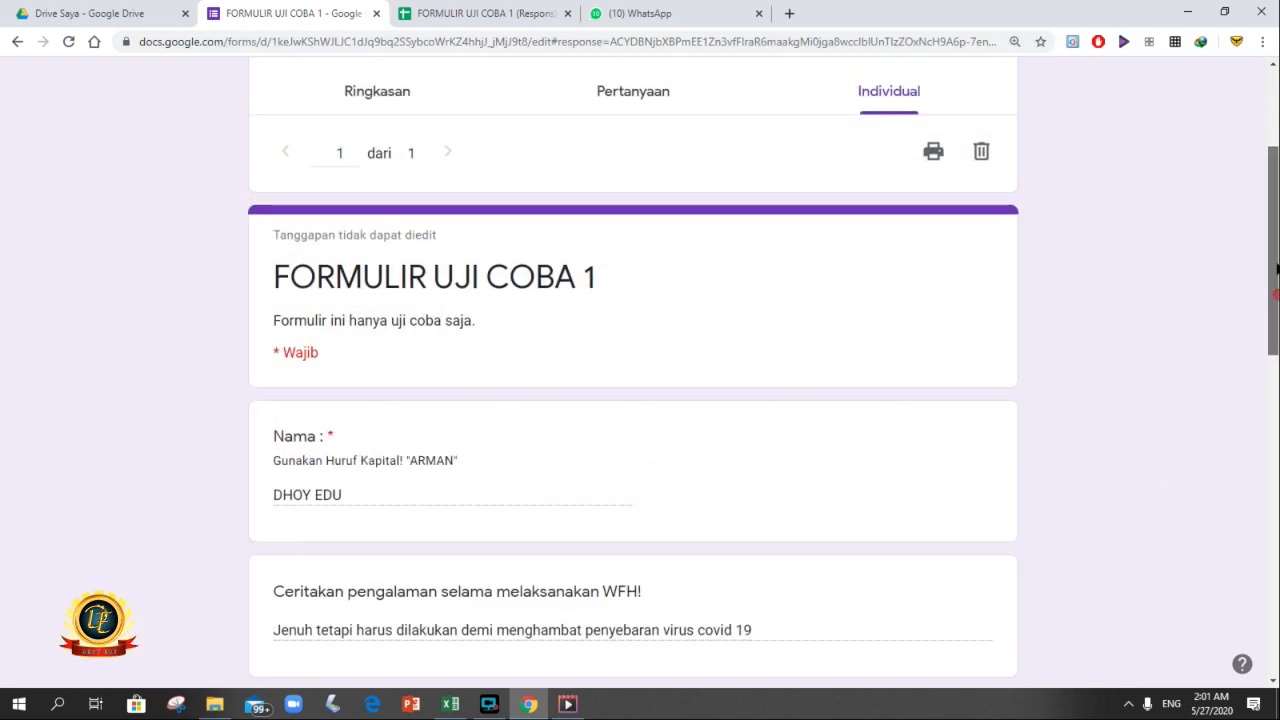
left_click_drag(1276, 268, 1270, 60)
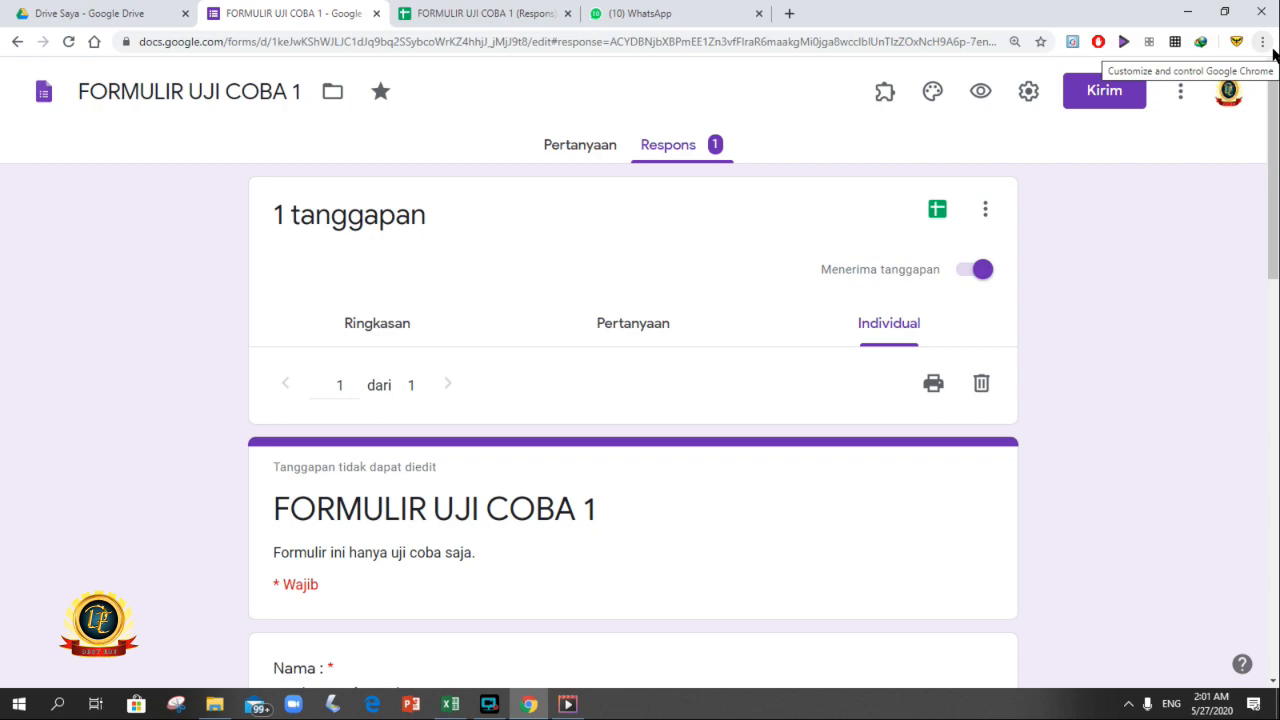
Revisit the response spreadsheet, then switch to the Excel workbook and review the answers across row 2.
left_click(497, 10)
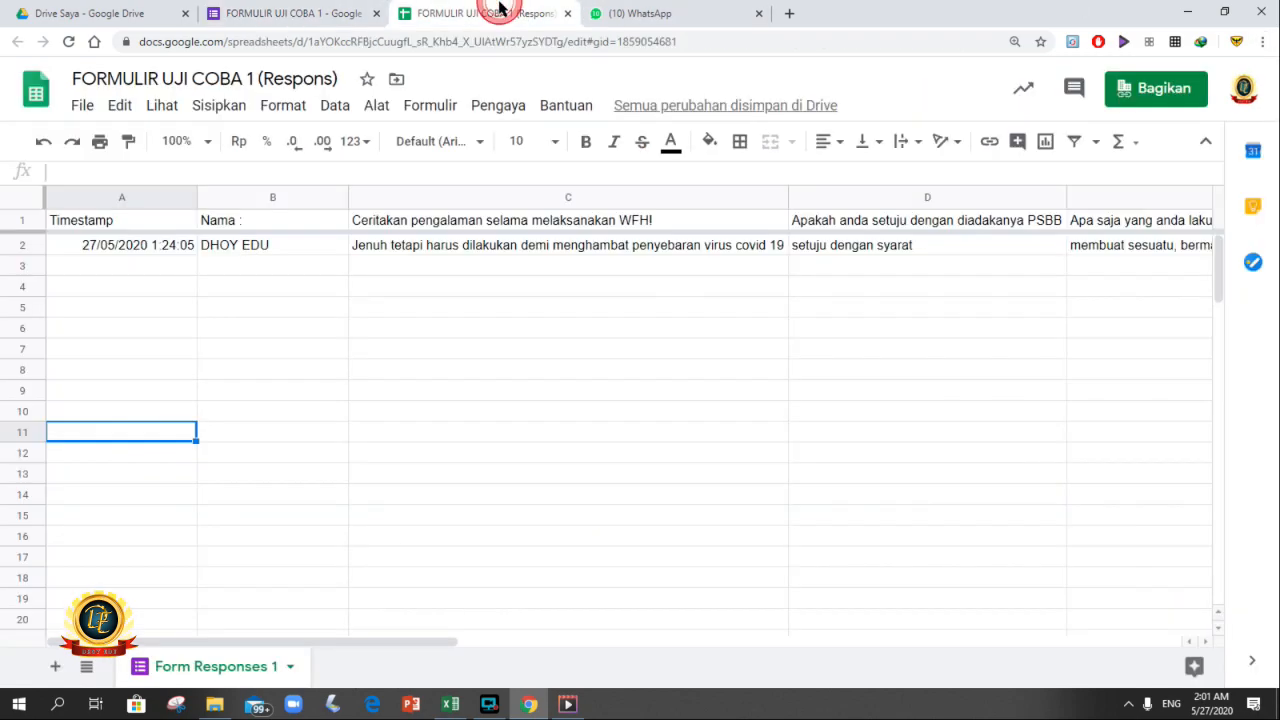
left_click_drag(433, 248, 380, 343)
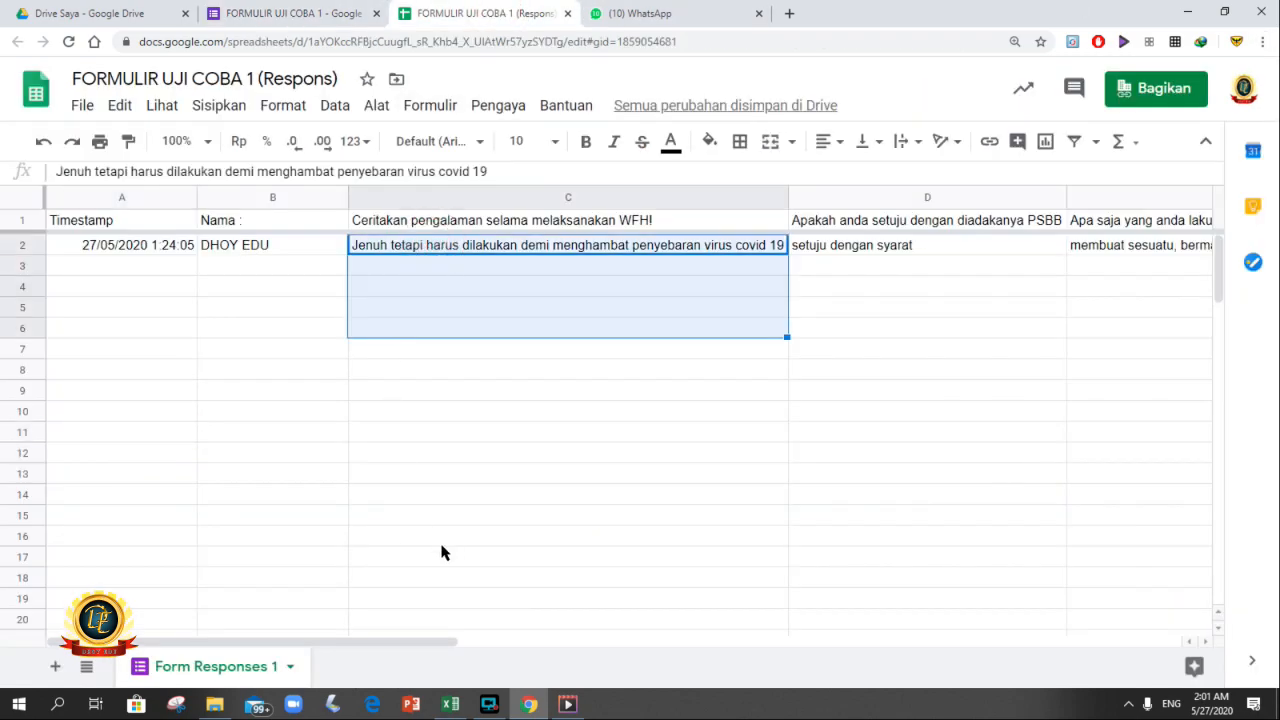
left_click(450, 704)
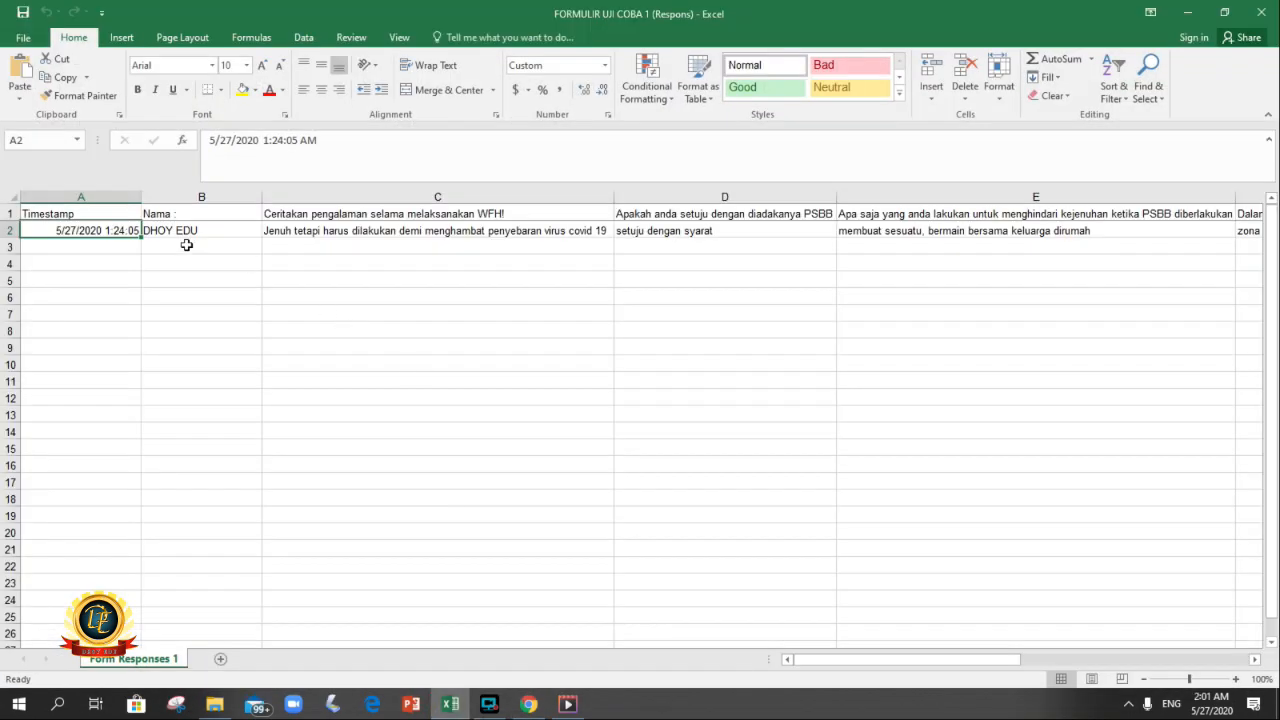
left_click(118, 231)
key("Right")
key("Right")
key("Right")
key("Right")
key("Right")
key("Right")
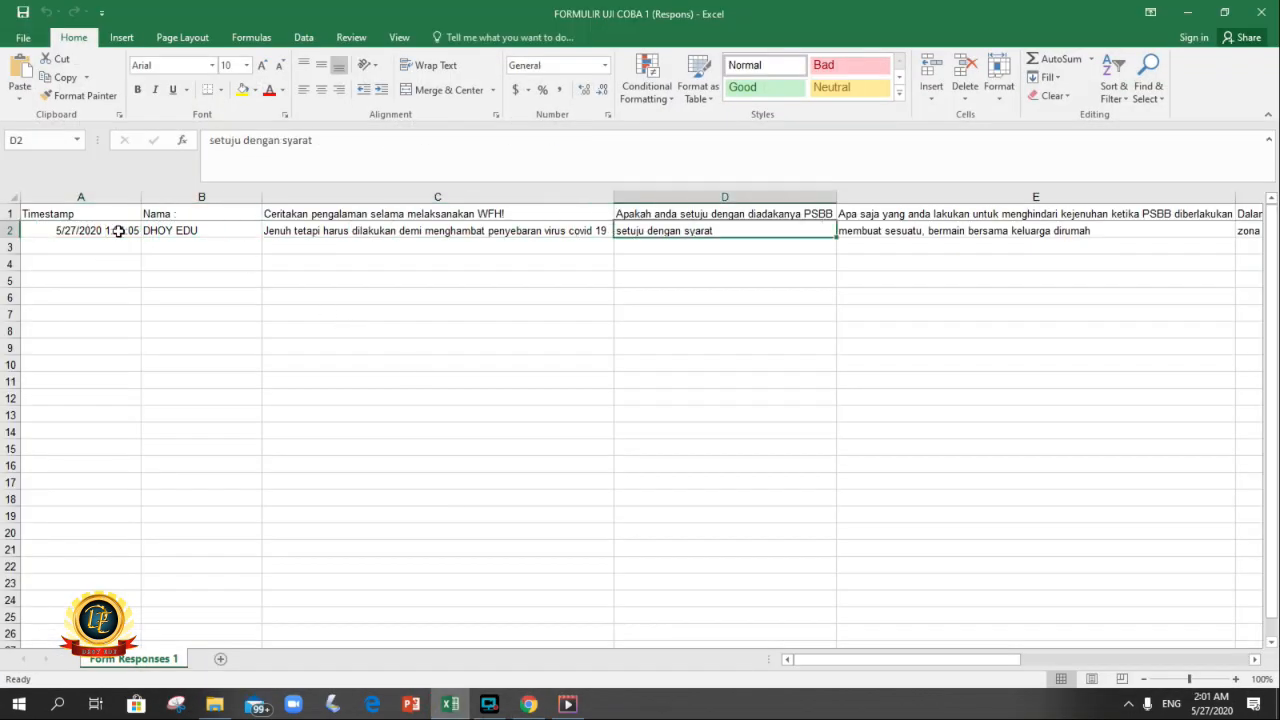
key("Right")
key("Left")
key("Left")
key("Left")
key("Left")
key("Left")
key("Left")
key("Left")
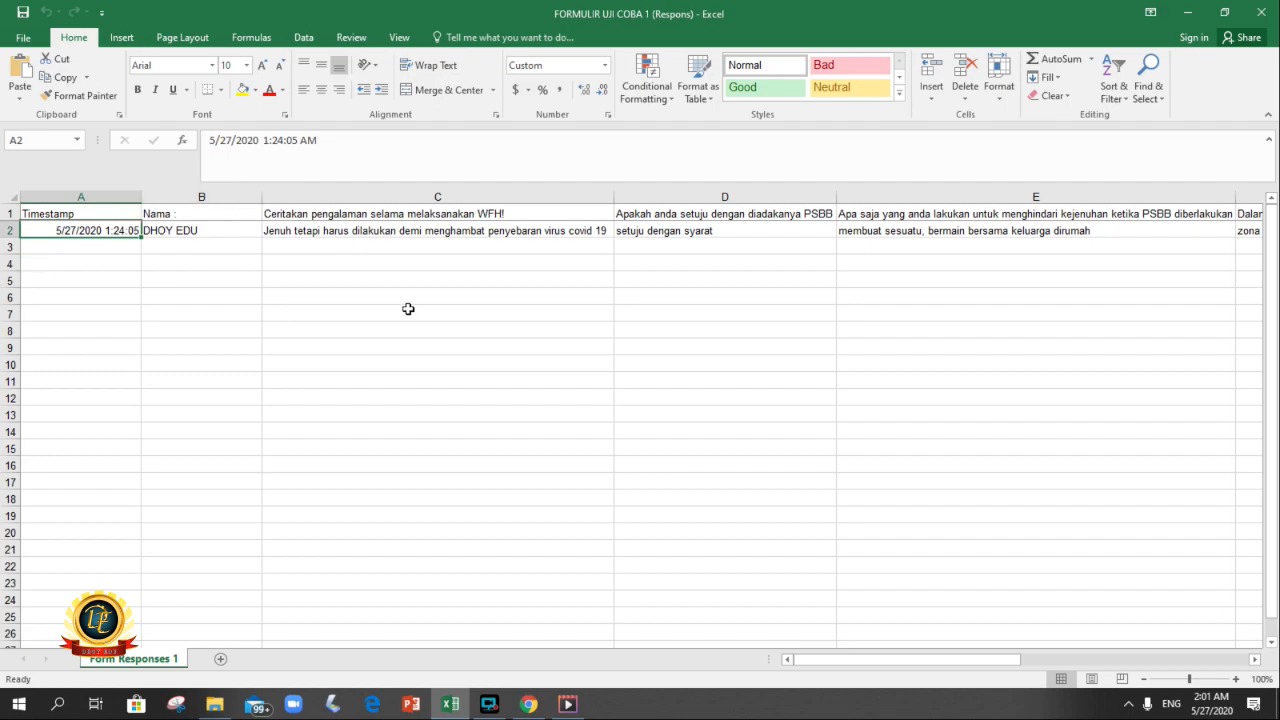
Minimize Excel, compare the response spreadsheet with the form's individual response in the browser, and minimize the browser to the desktop.
left_click(1187, 13)
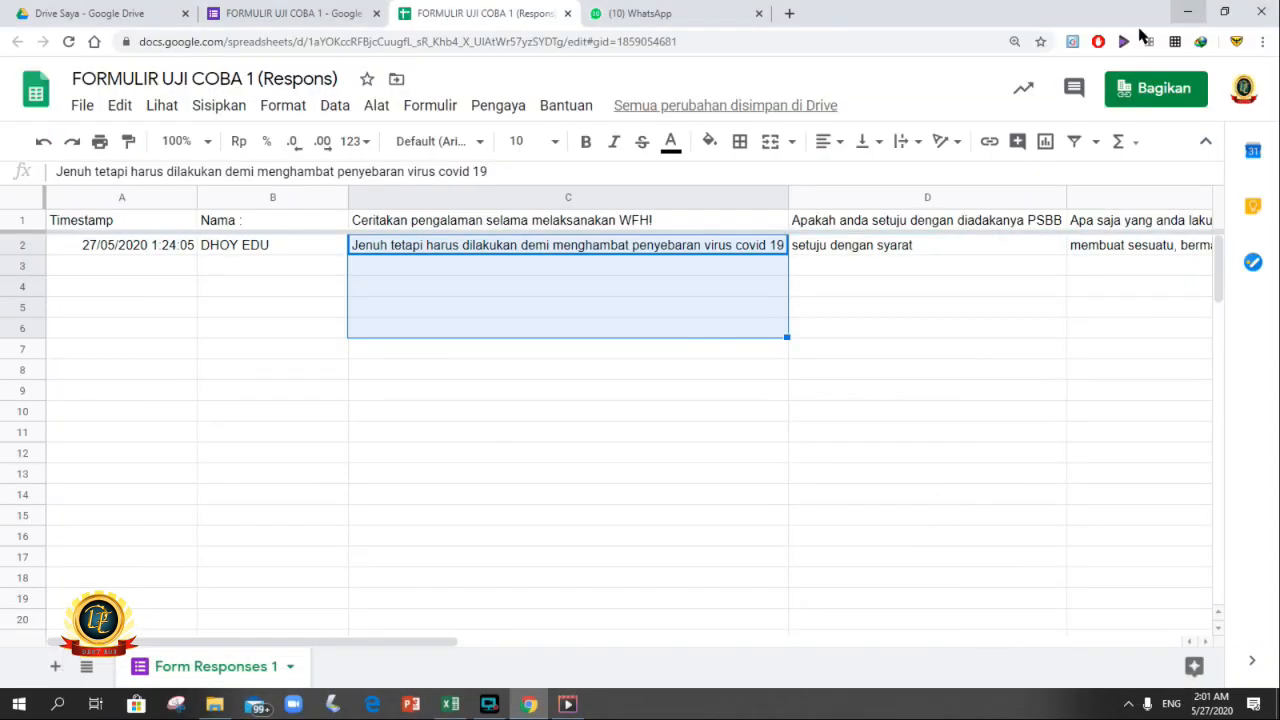
left_click(869, 354)
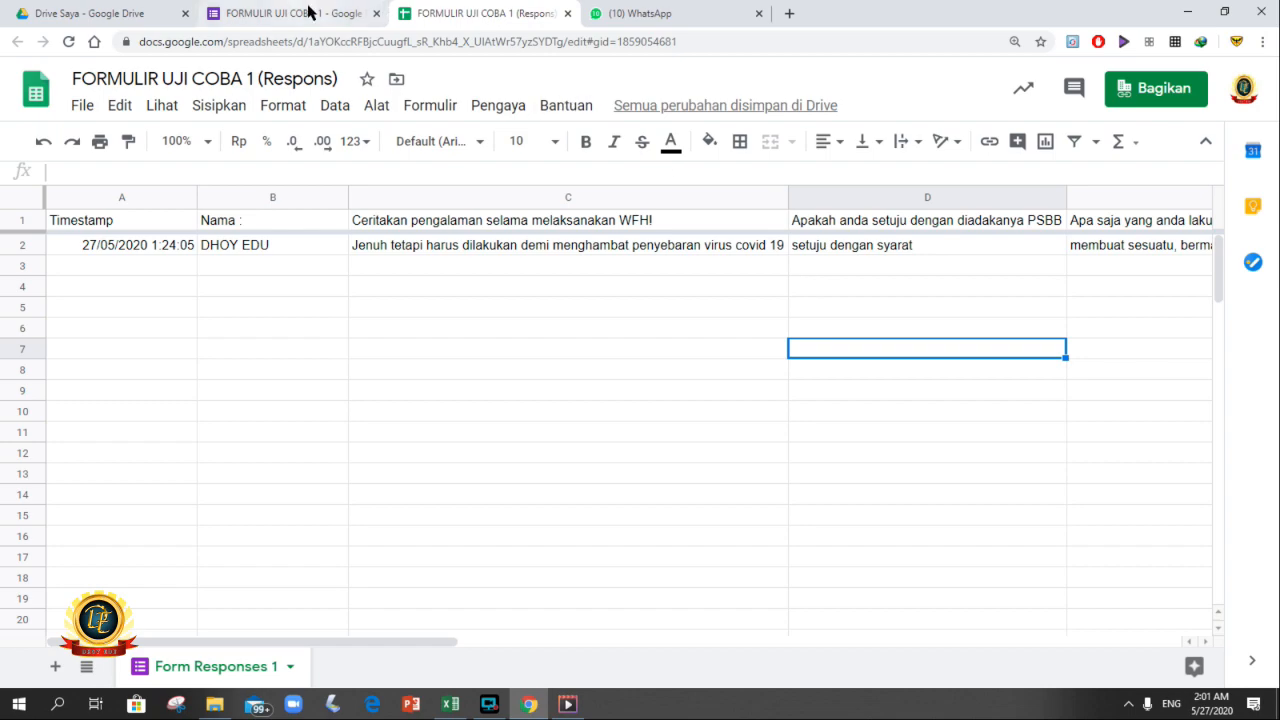
left_click(309, 12)
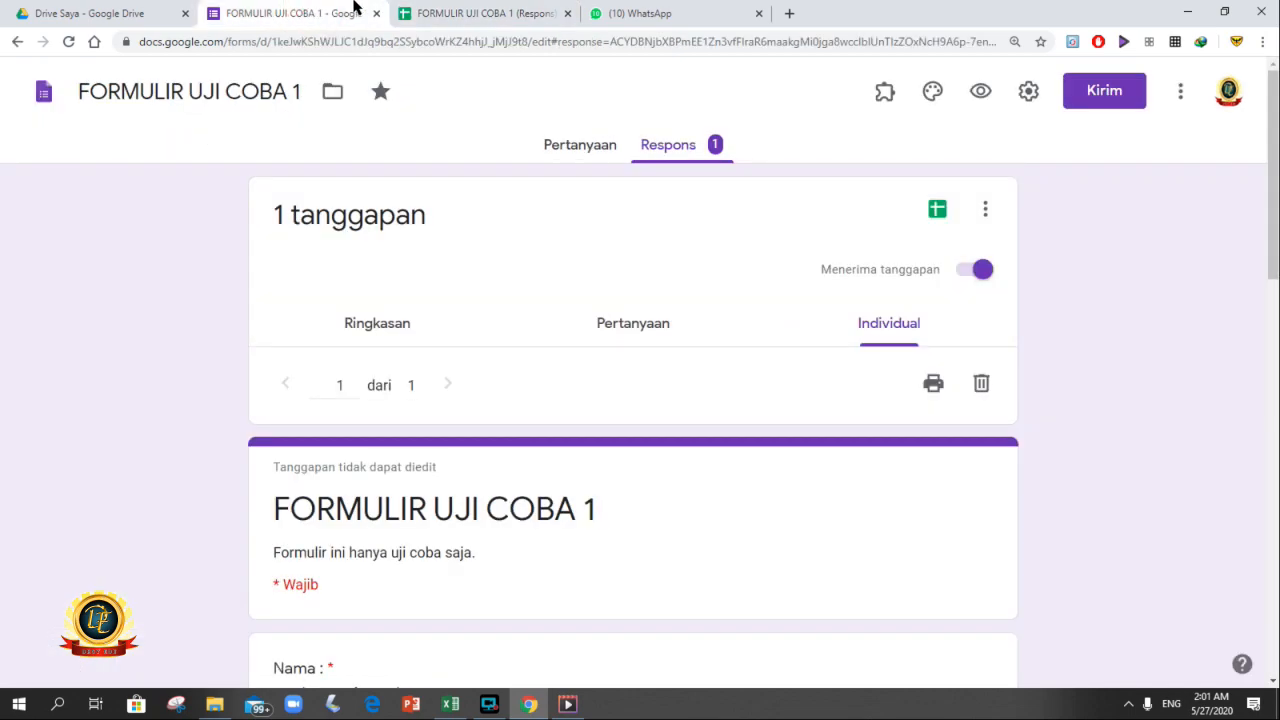
left_click(503, 12)
left_click(257, 10)
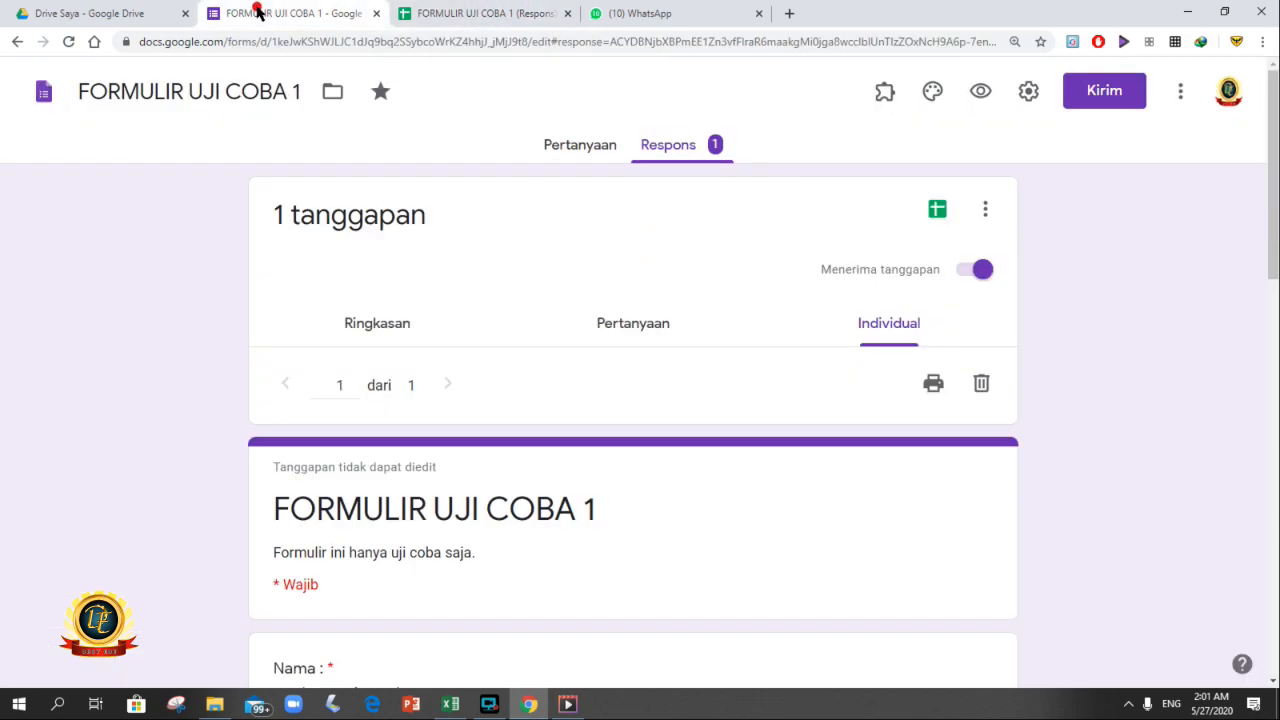
left_click(530, 13)
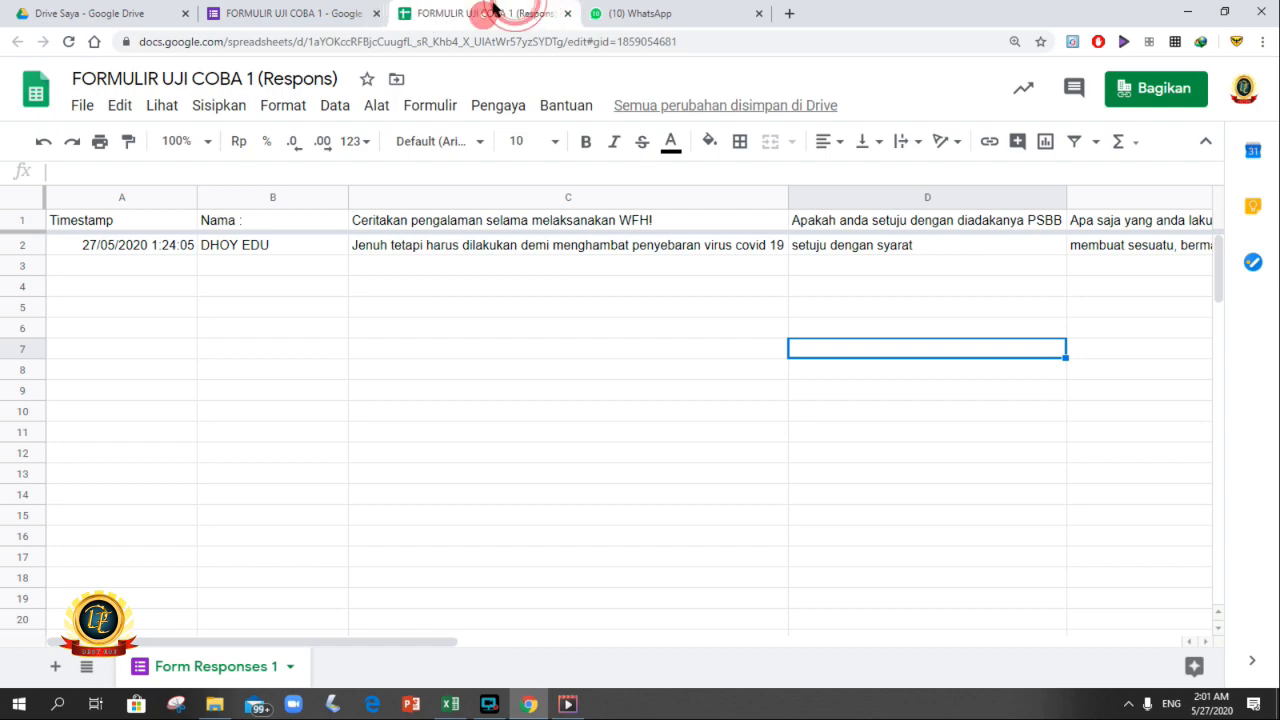
left_click(327, 17)
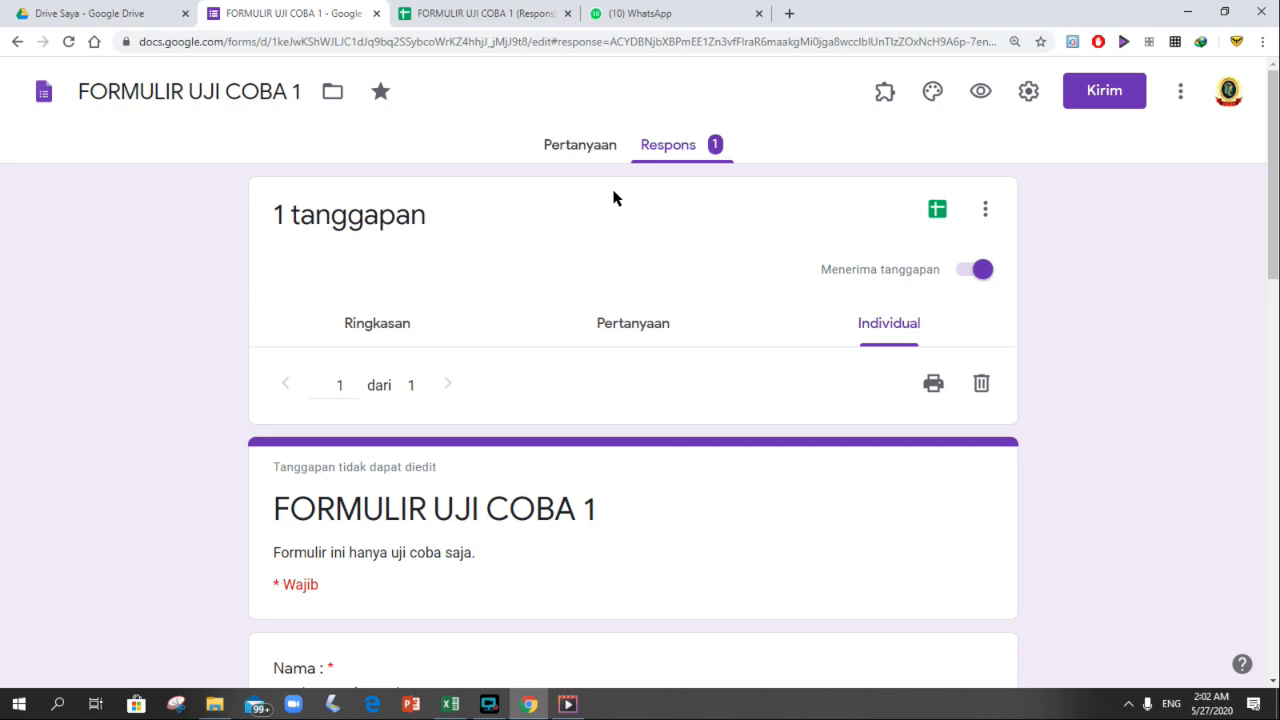
left_click(1185, 12)
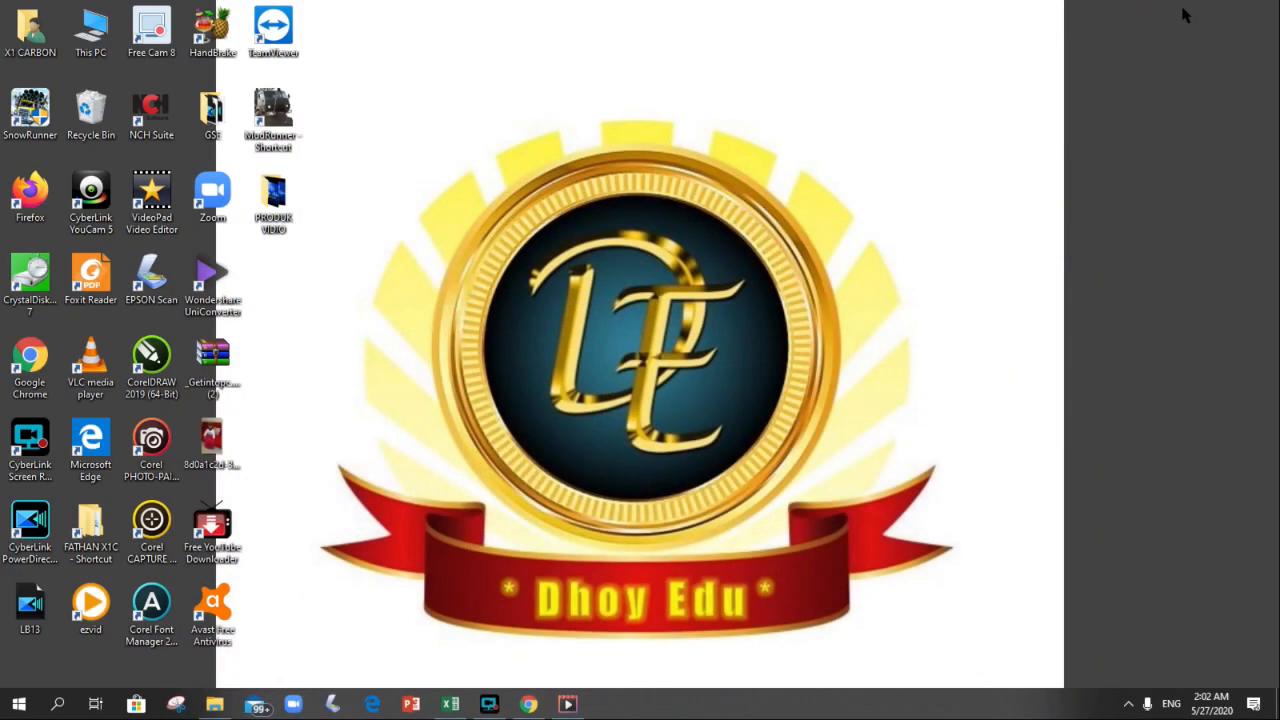